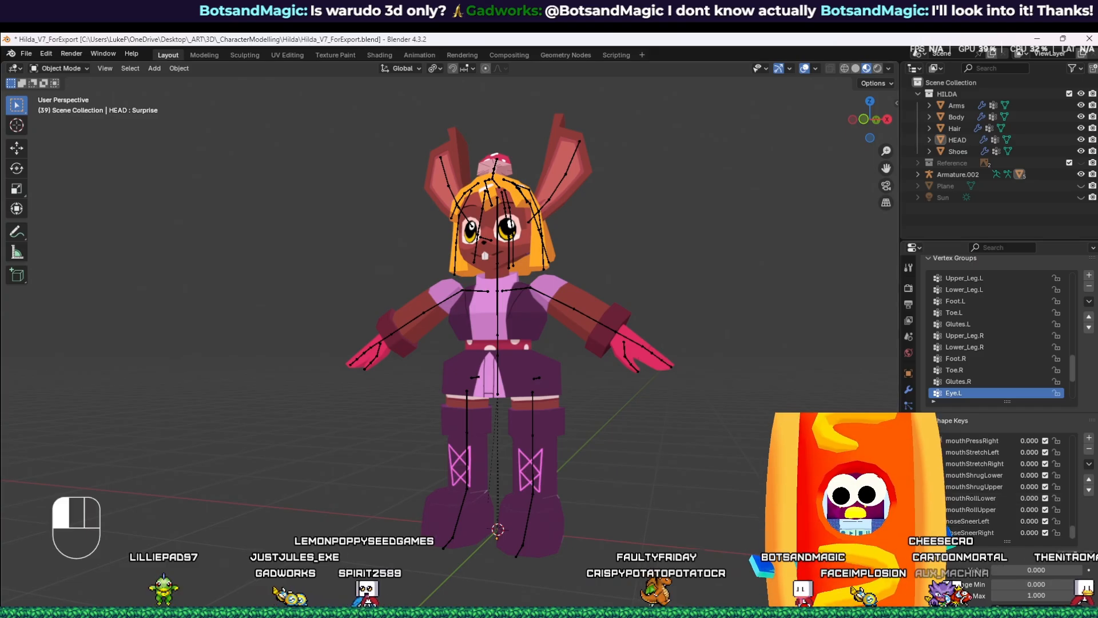
middle_drag(629, 320, 628, 297)
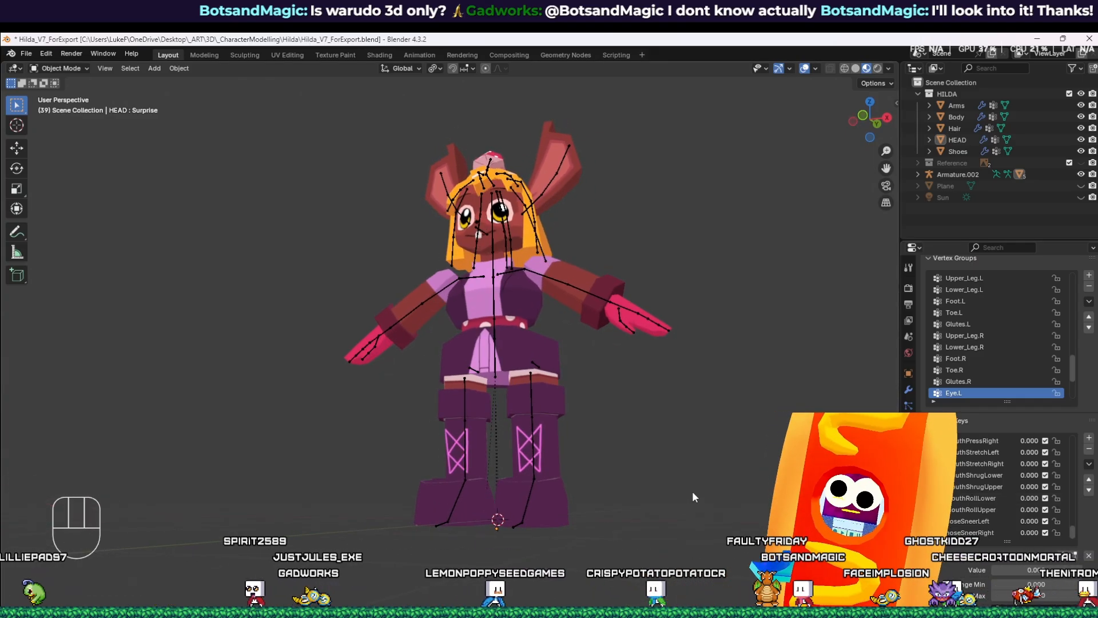
mouse_move(693, 491)
middle_down()
mouse_move(683, 458)
mouse_move(680, 478)
middle_up()
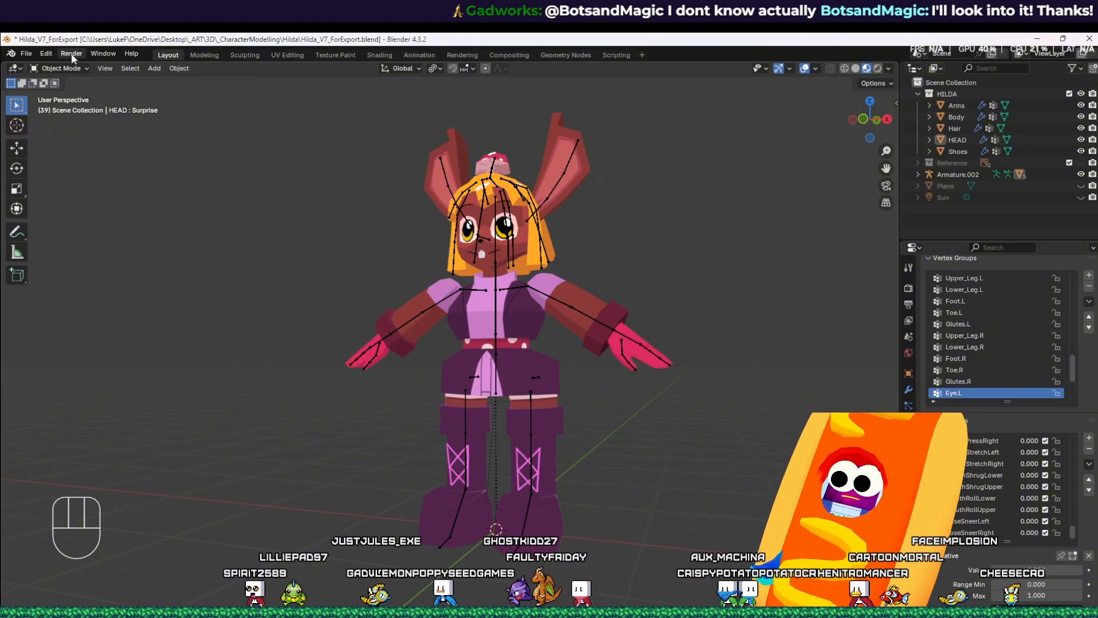
Step: Open the preferences and look through the installed add-ons for VRM format
click(46, 54)
click(71, 202)
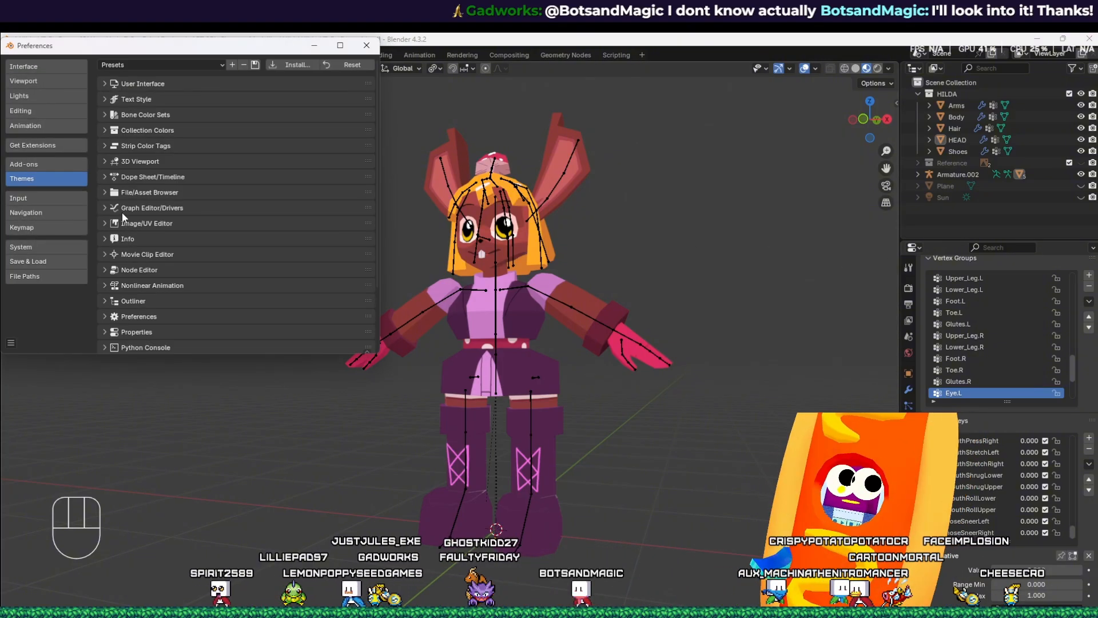
drag(159, 53, 295, 93)
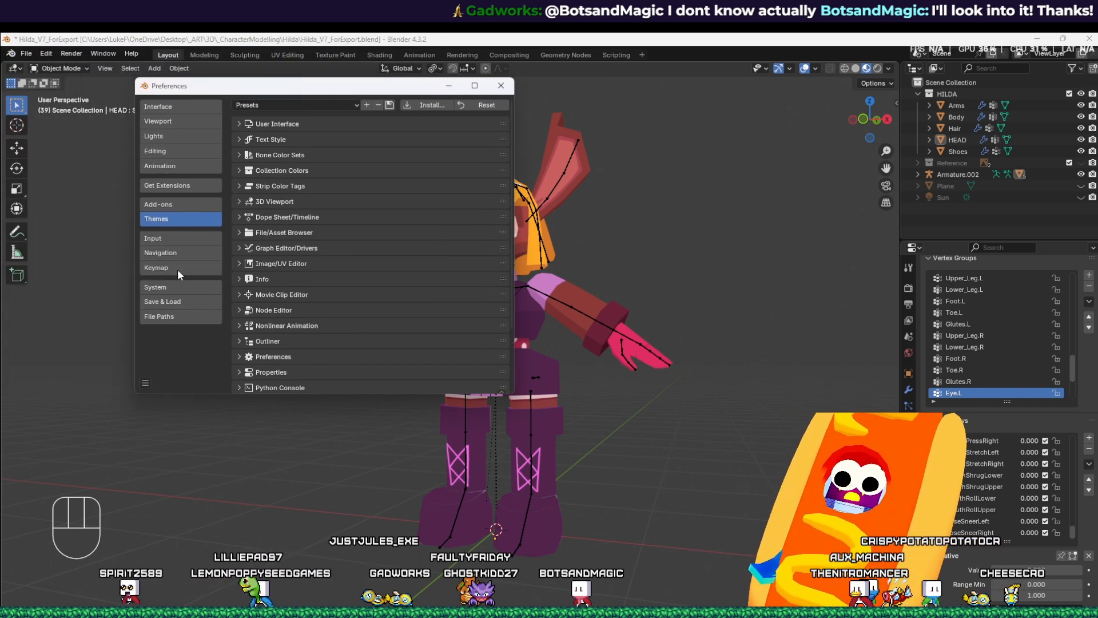
click(183, 184)
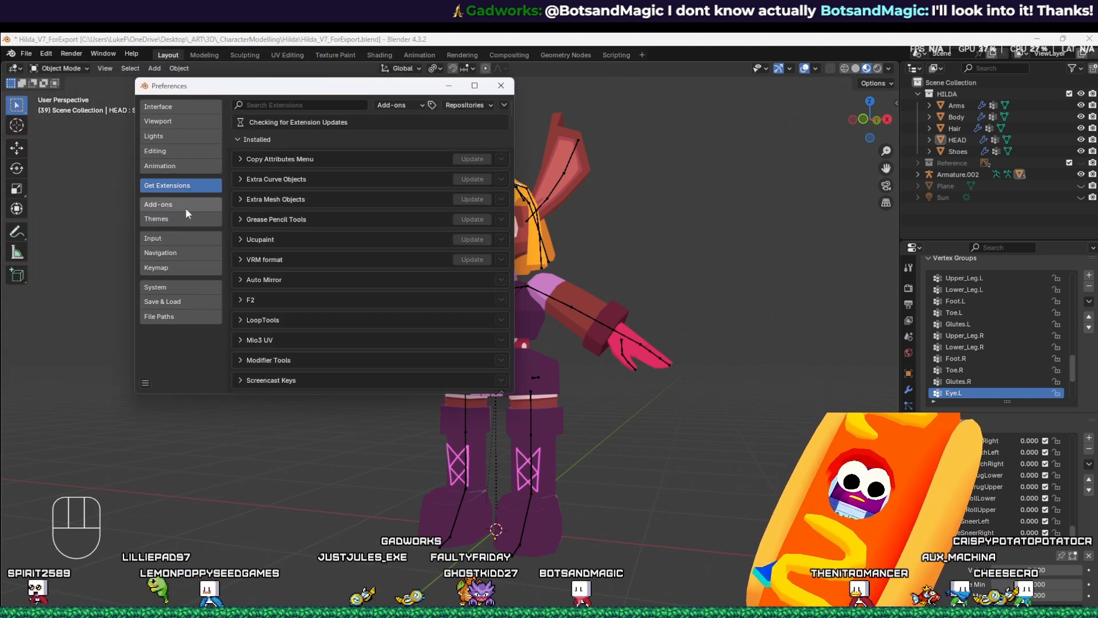
click(184, 206)
scroll(286, 241, down, 10)
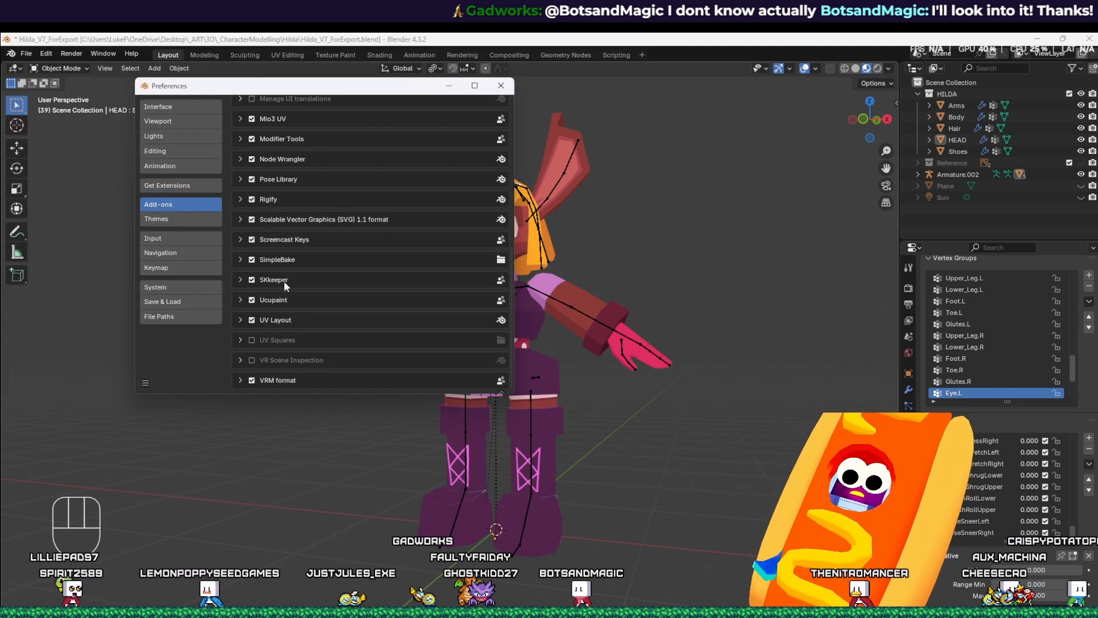
Step: Check the details and settings of the VRM format add-on, and close the preferences
click(240, 386)
scroll(288, 376, down, 4)
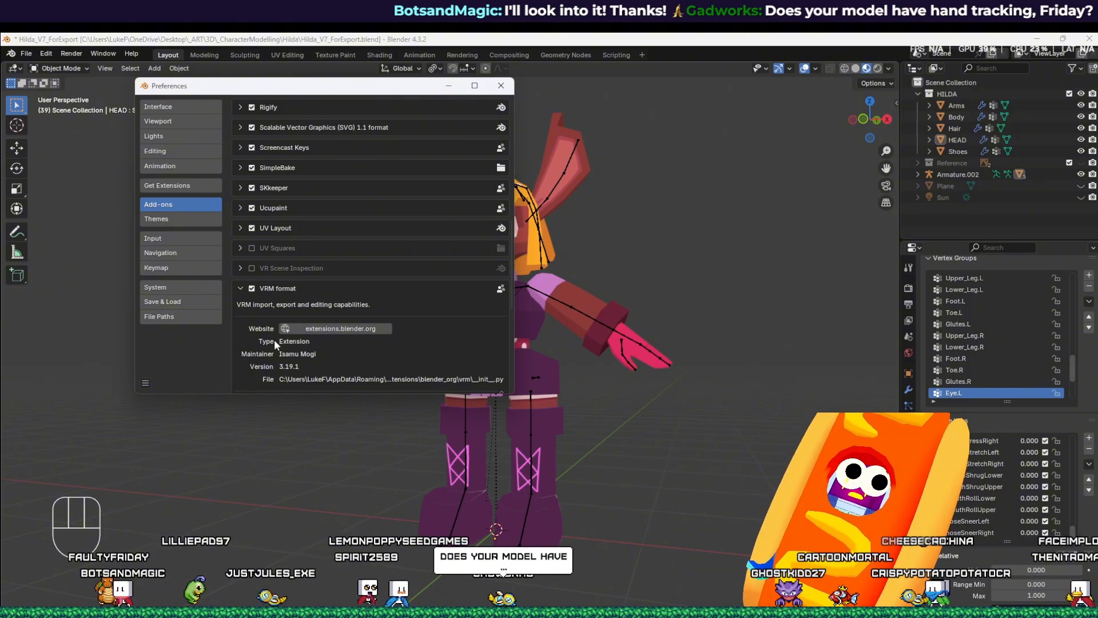
scroll(246, 372, down, 3)
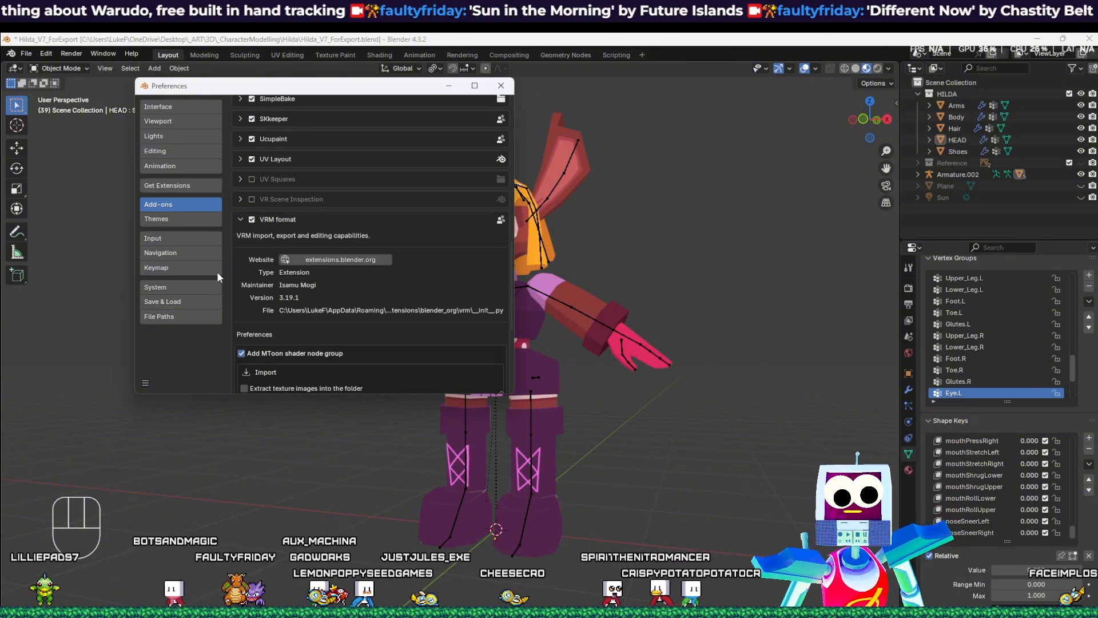
click(239, 219)
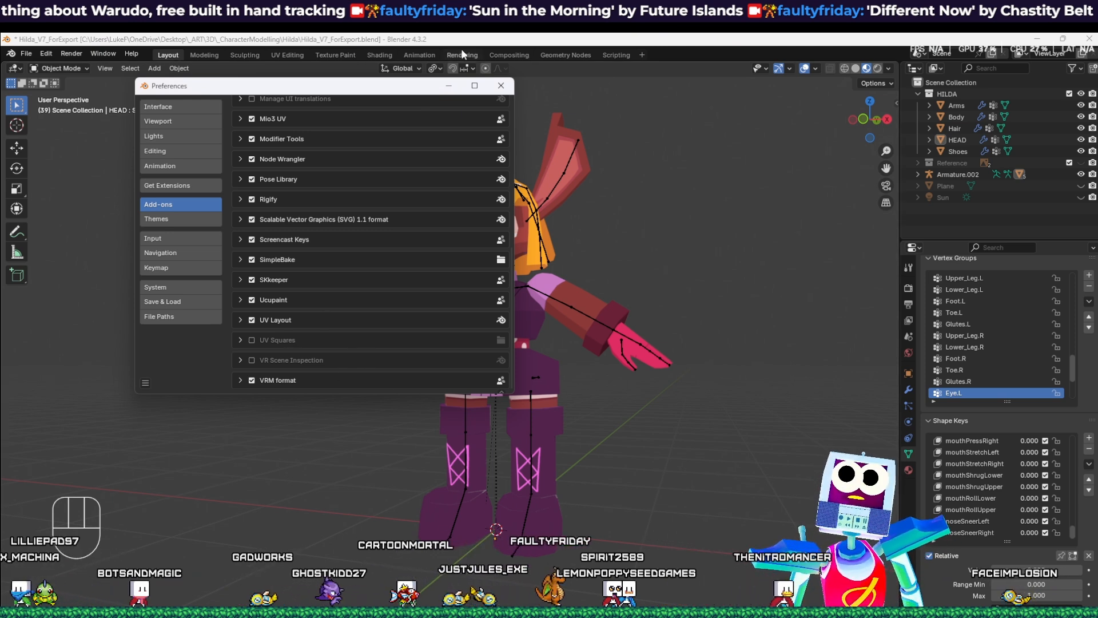
click(502, 85)
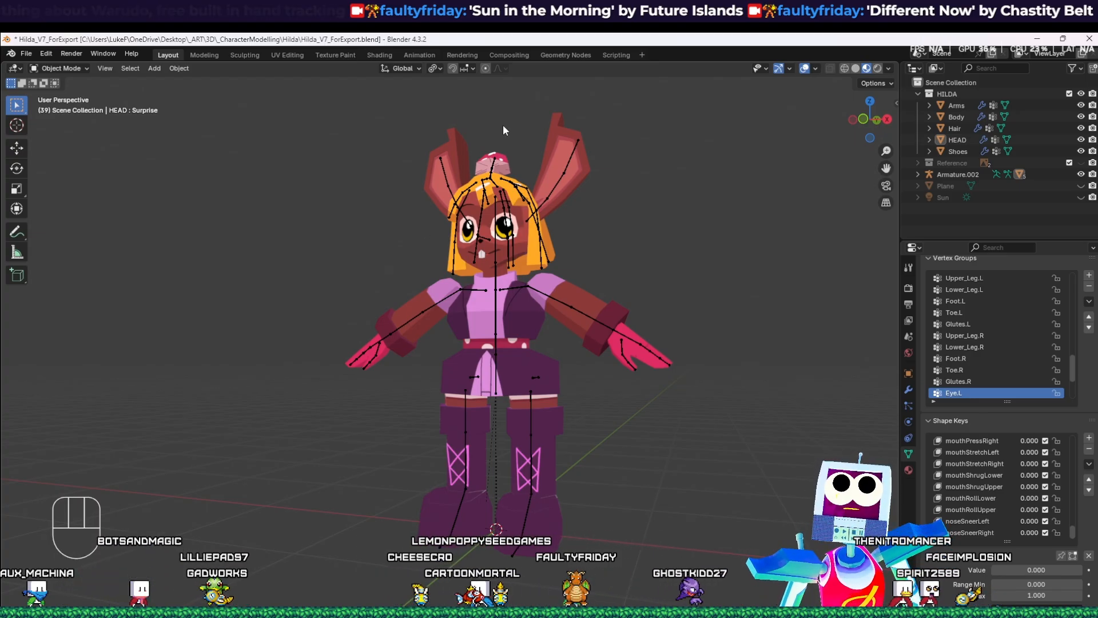
middle_drag(657, 168, 694, 173)
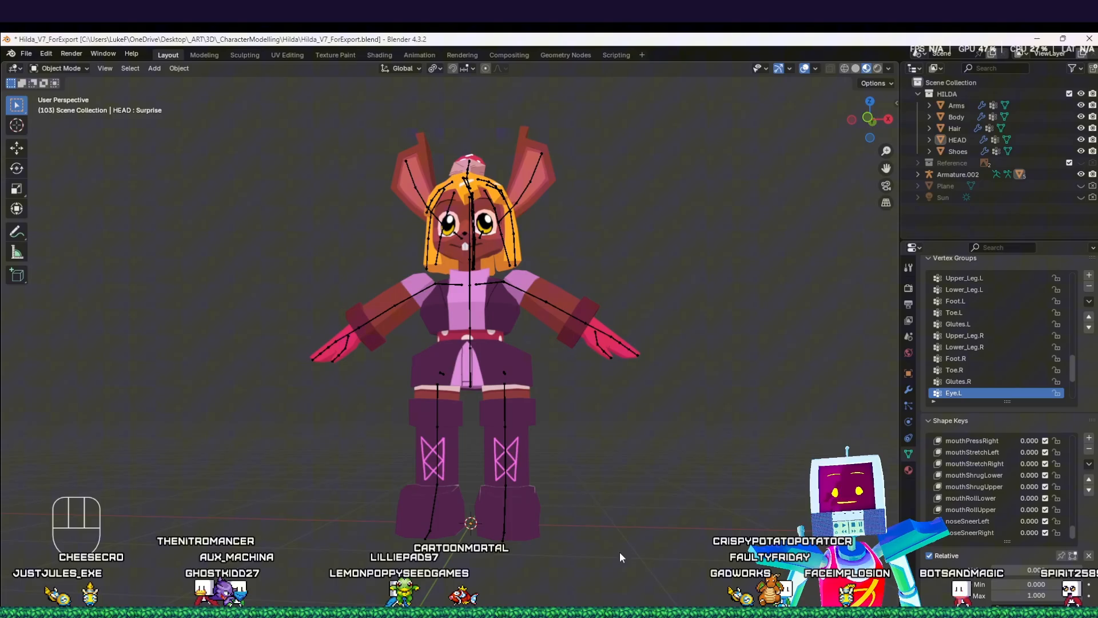
middle_drag(623, 509, 661, 513)
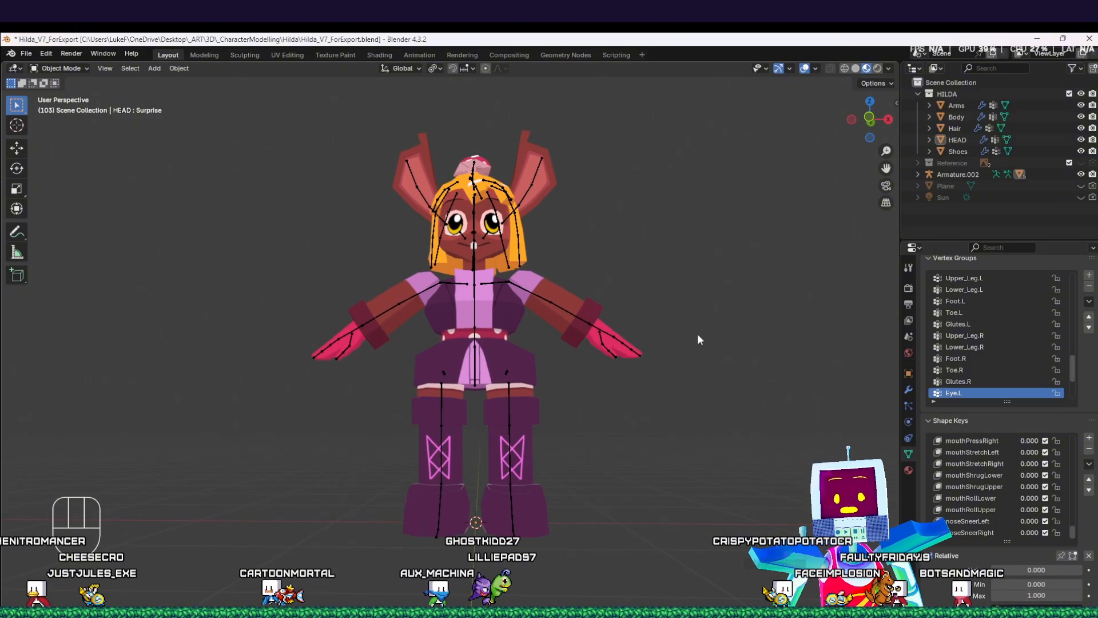
middle_drag(698, 335, 701, 394)
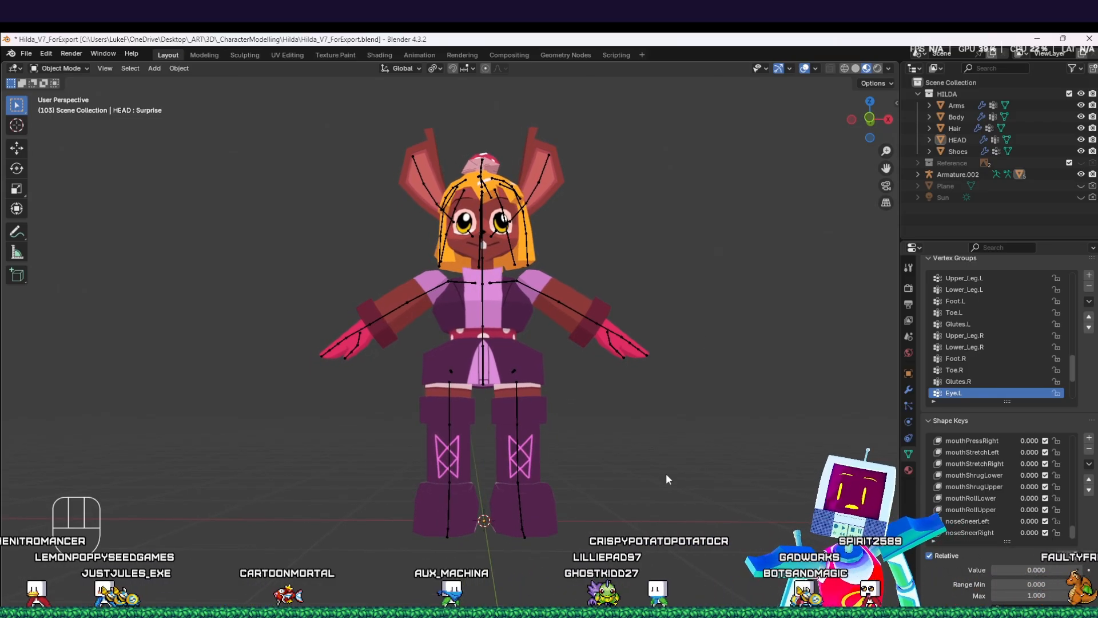
middle_drag(664, 485, 660, 473)
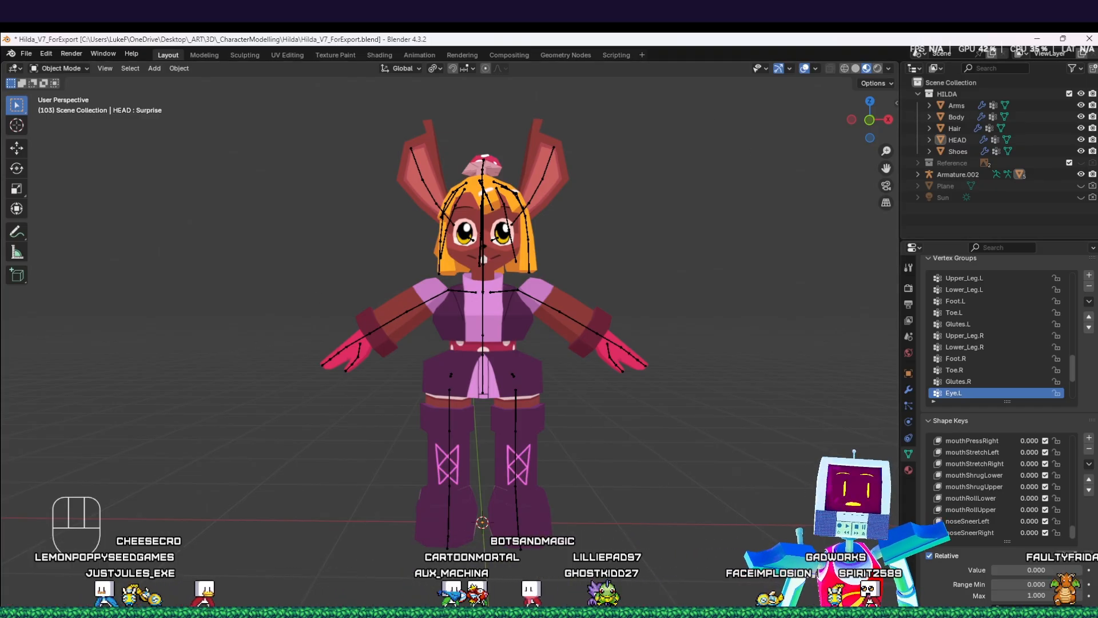
middle_drag(539, 338, 650, 331)
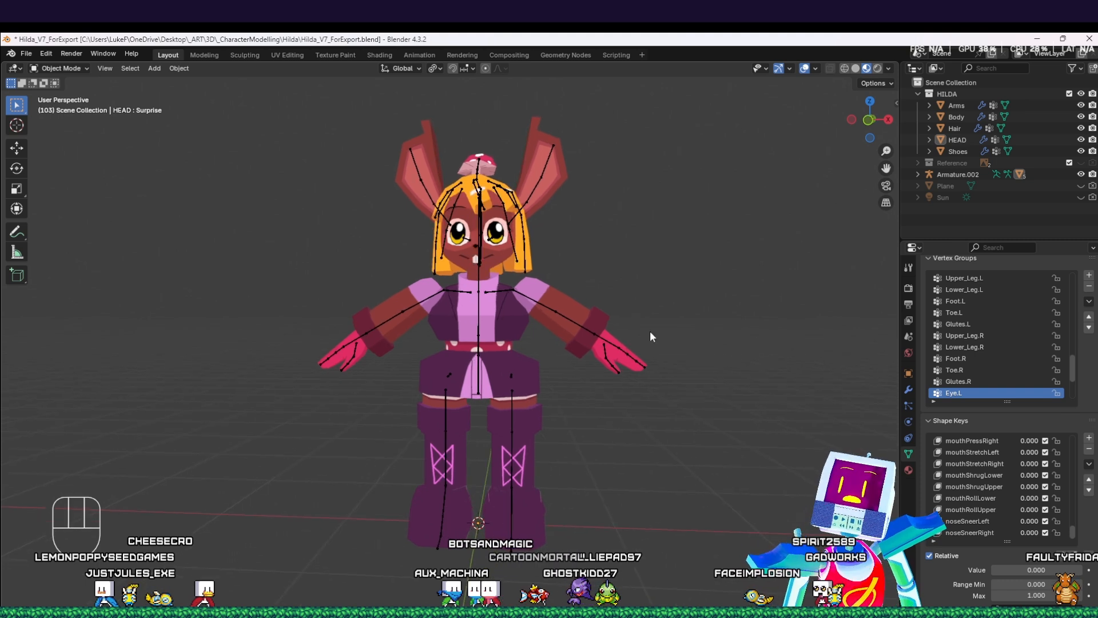
Step: Apply all transforms to the character's meshes and armature, and clear the selection
key(a)
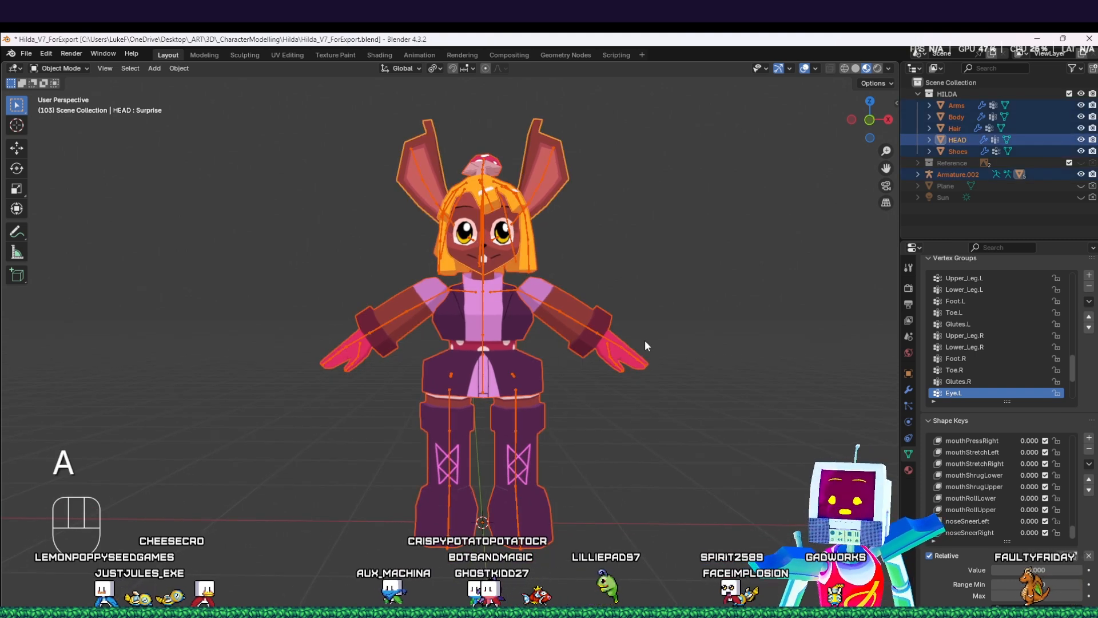
key(ctrl+a)
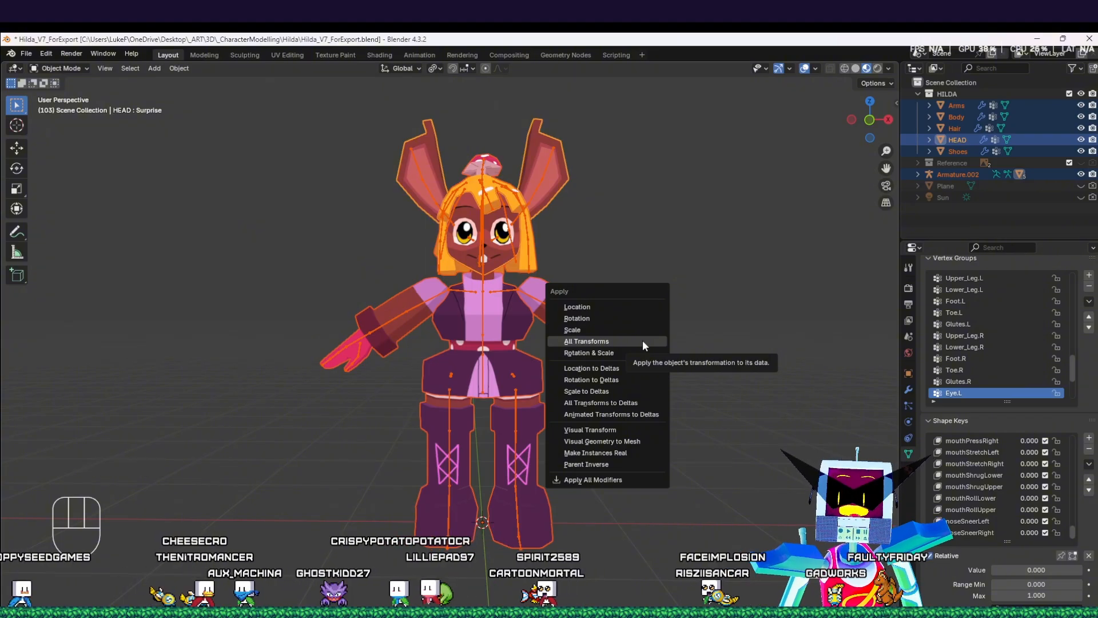
click(643, 341)
click(638, 400)
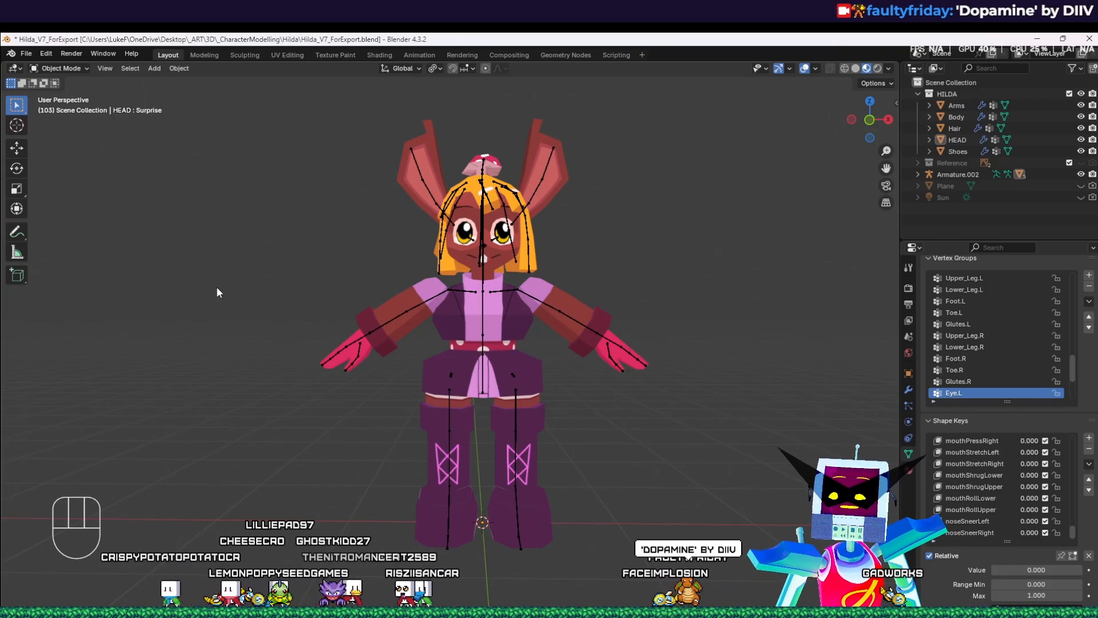
Step: Select all character meshes and the armature, and start an FBX export into the FBX_FOR_UNITY folder
key(a)
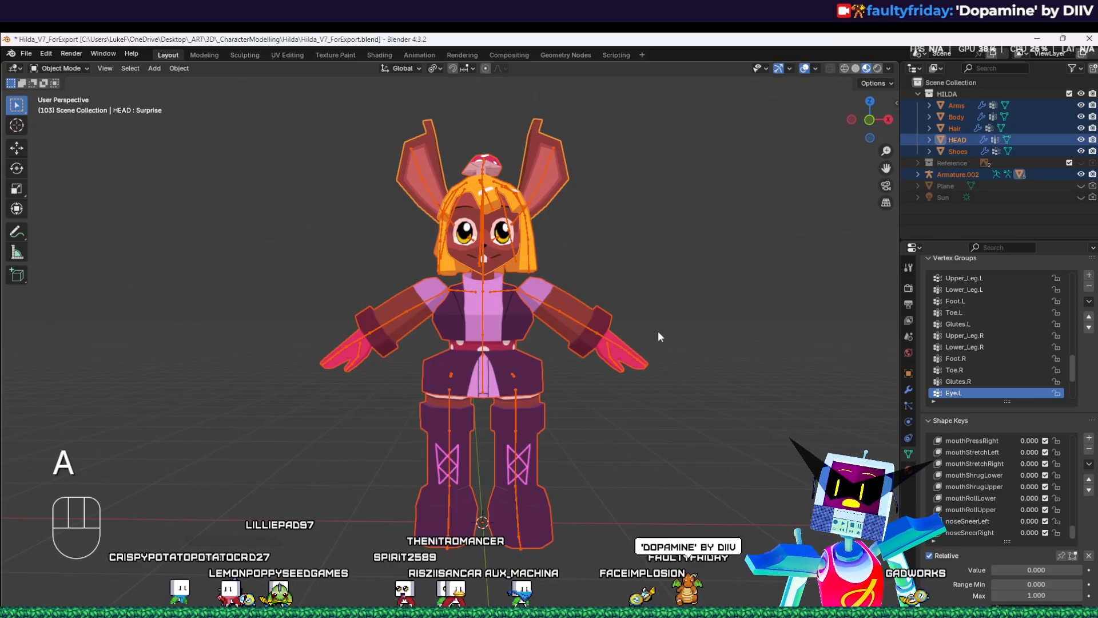
click(26, 54)
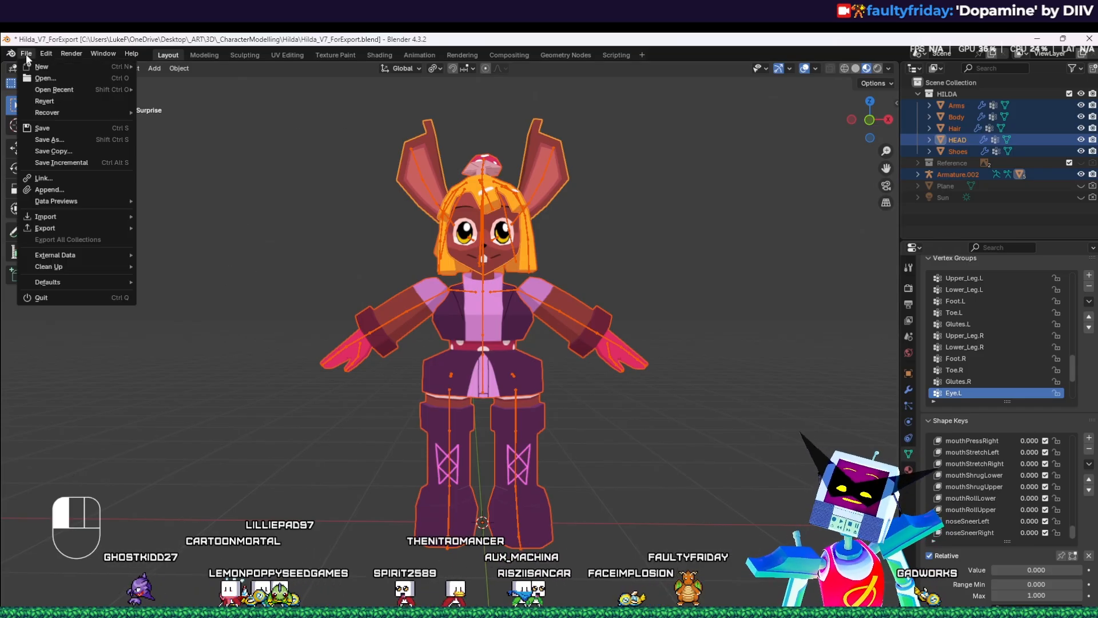
click(61, 225)
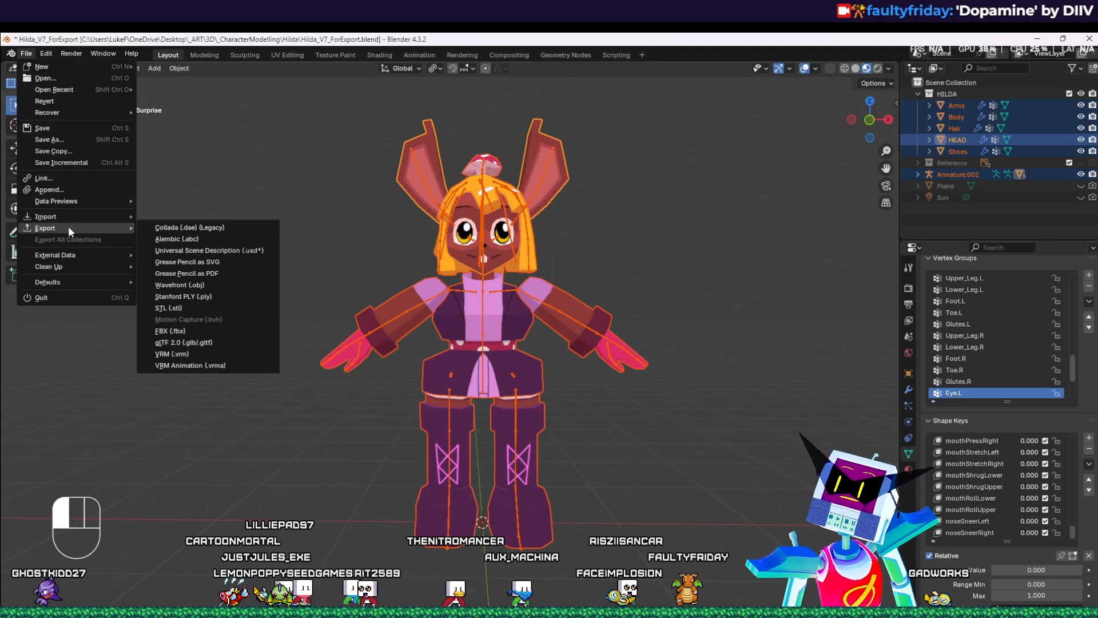
click(214, 331)
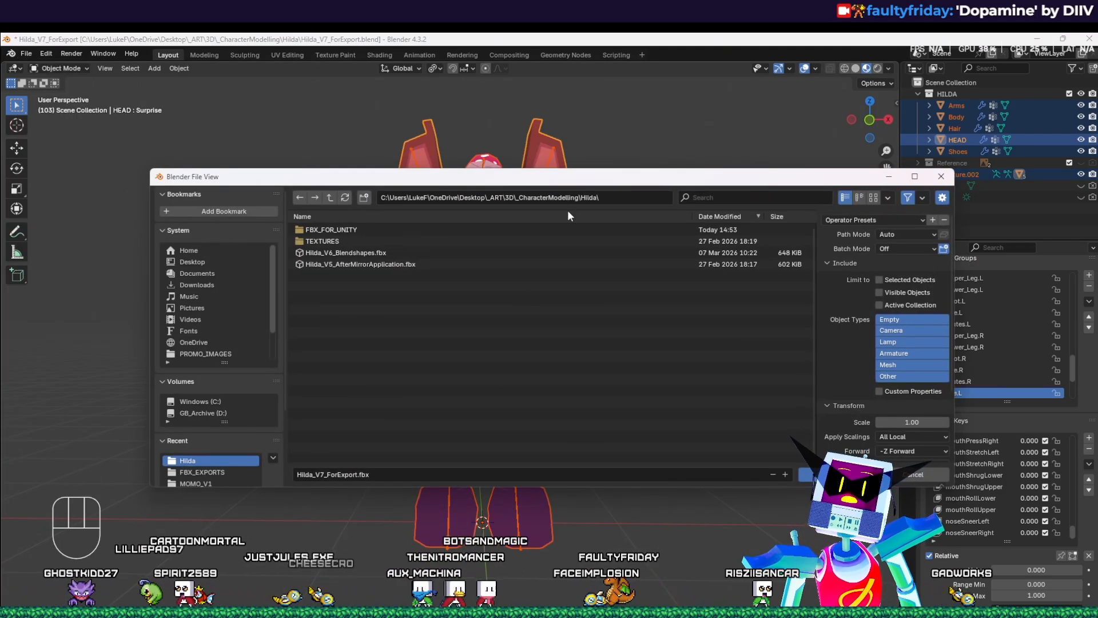
double_click(338, 230)
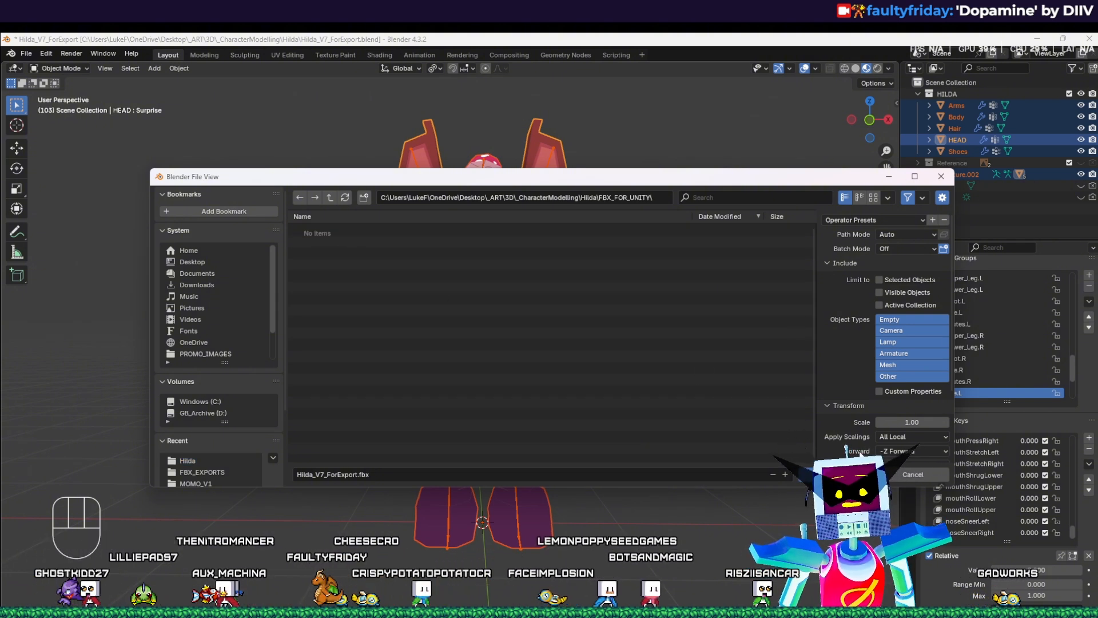
drag(811, 177, 817, 108)
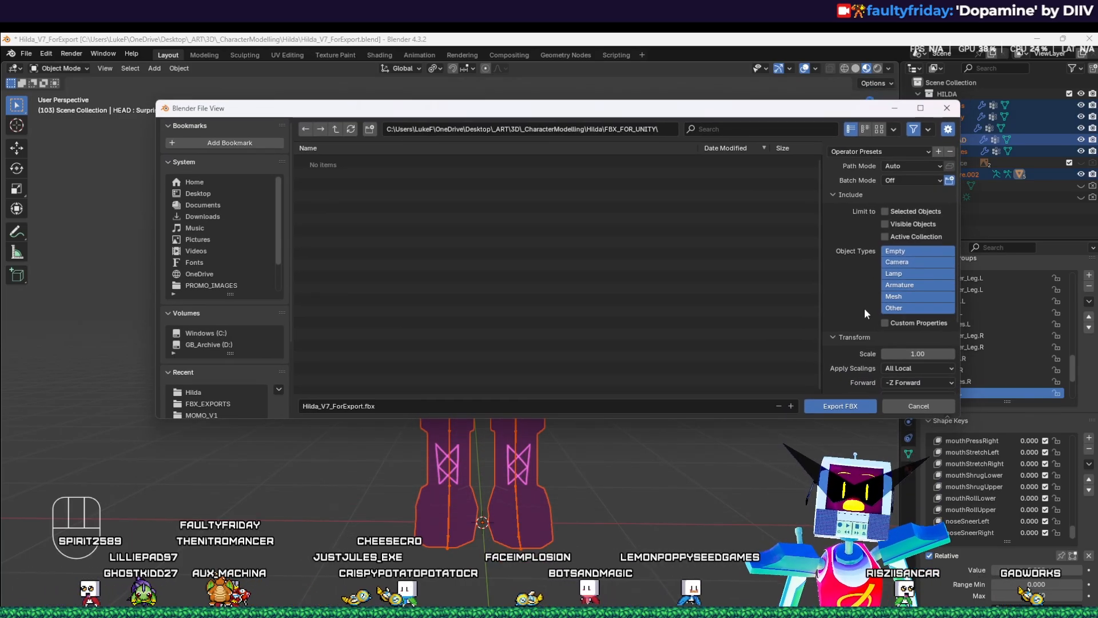
Step: Limit the FBX export to selected objects and set Apply Scalings to FBX All
click(887, 211)
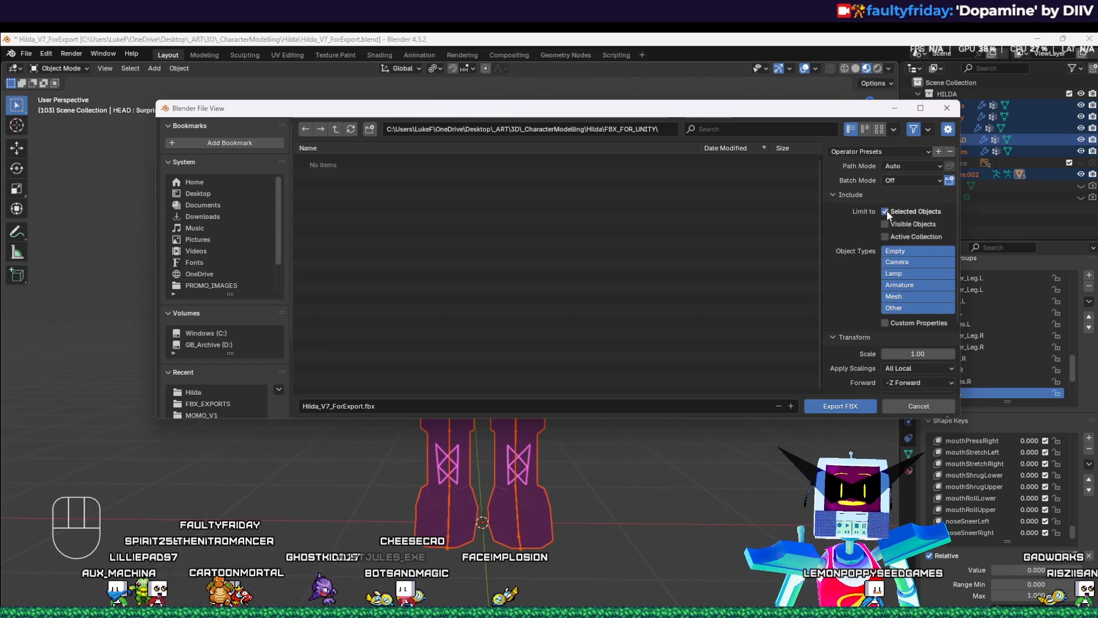
scroll(857, 273, down, 3)
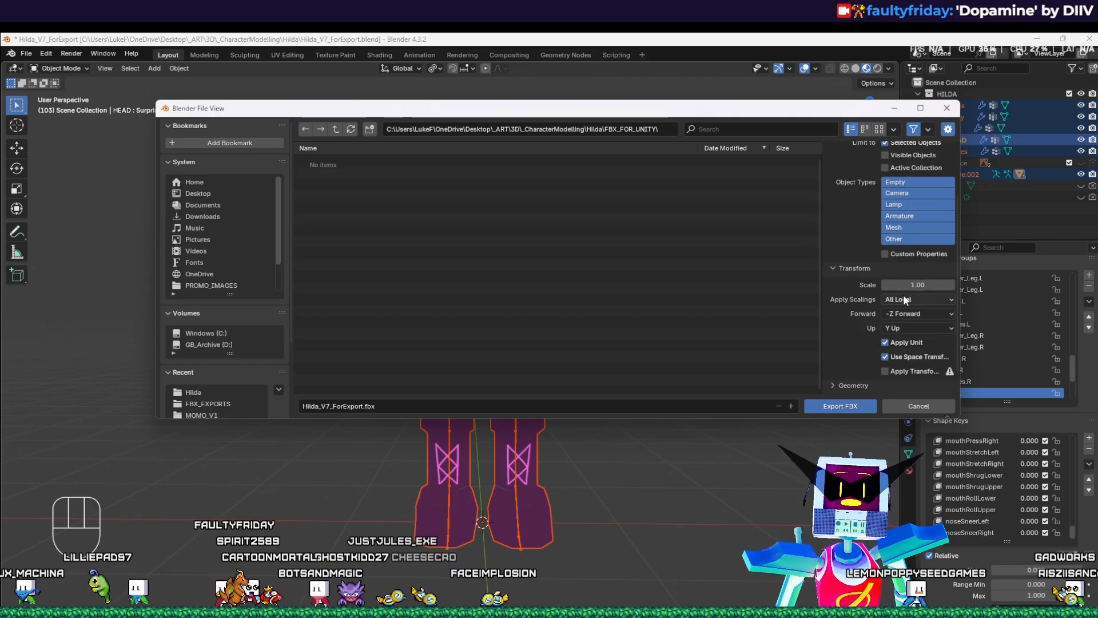
click(905, 296)
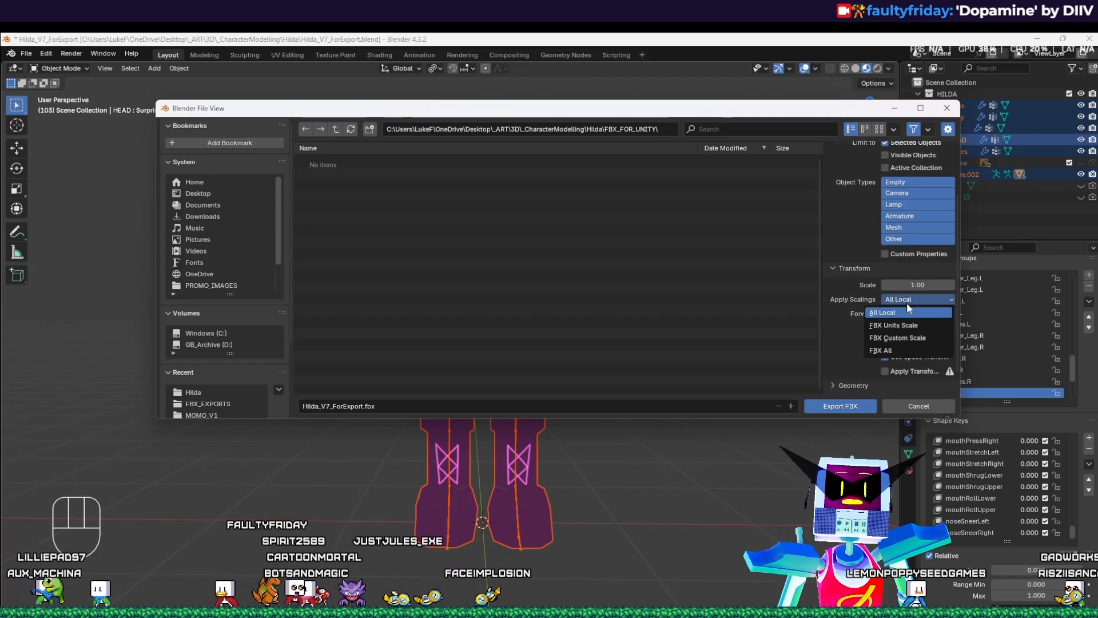
click(901, 349)
scroll(845, 318, down, 1)
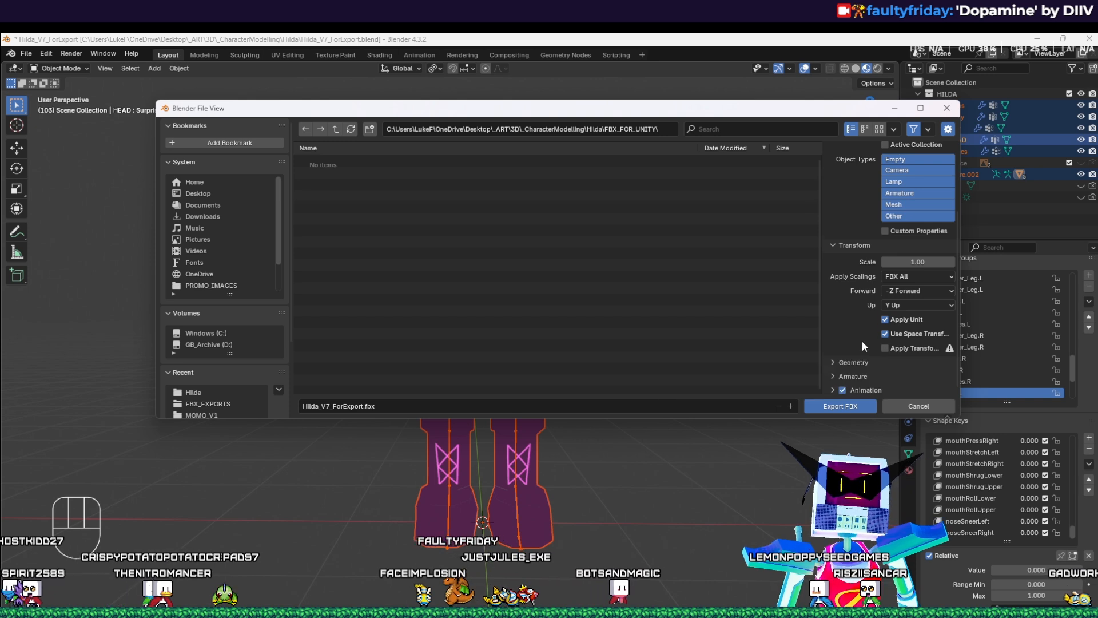
scroll(863, 341, down, 1)
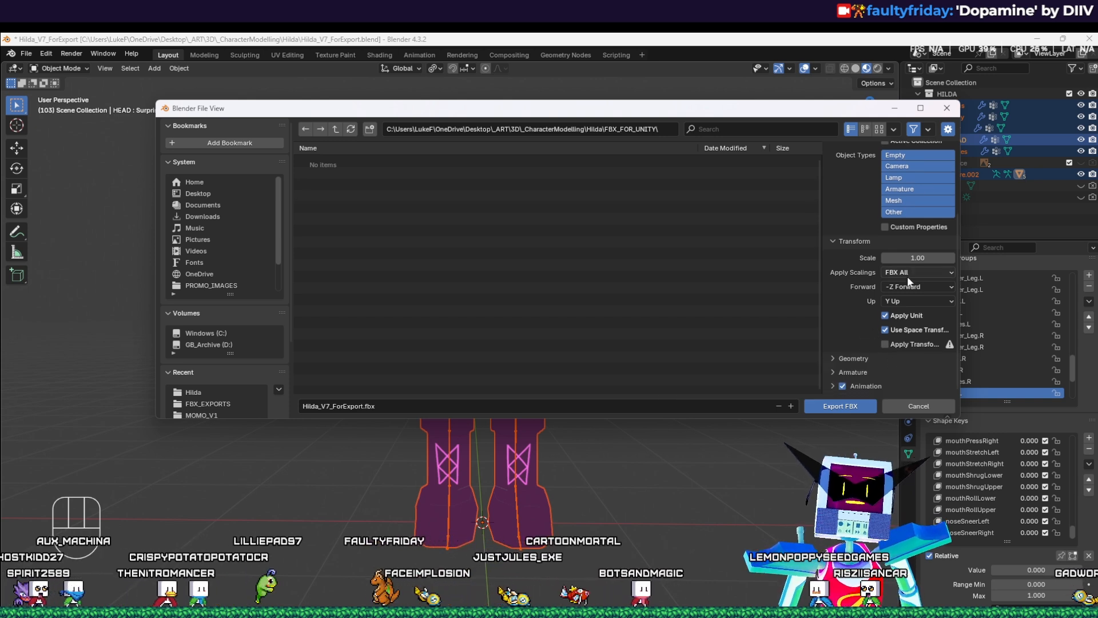
Step: Expand the Geometry and Armature export settings and review their options
click(852, 359)
scroll(846, 352, down, 5)
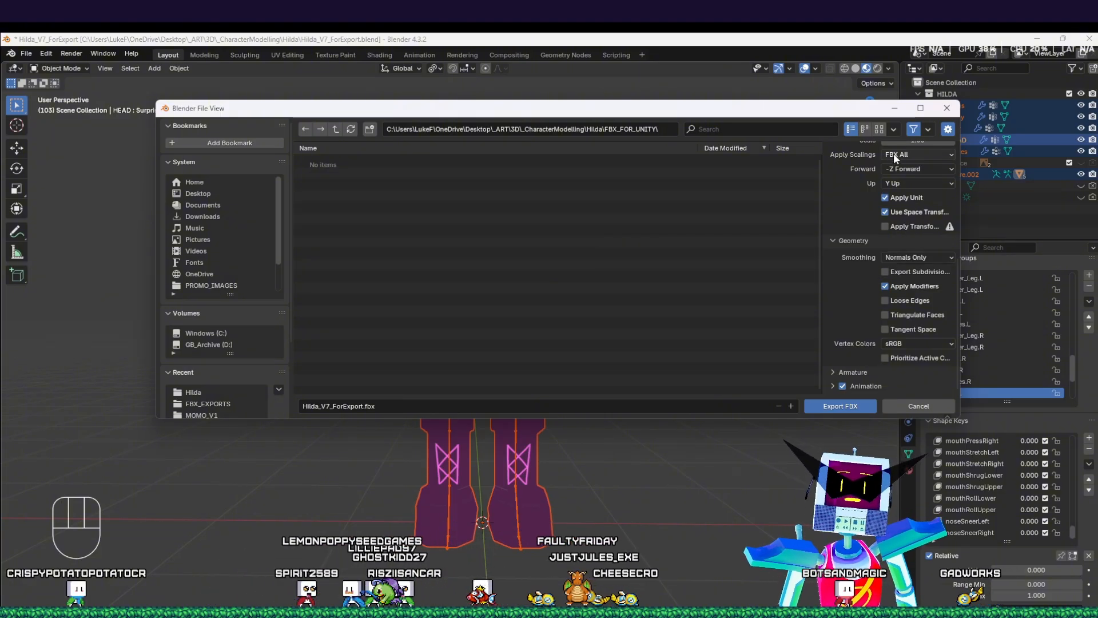
scroll(870, 200, up, 3)
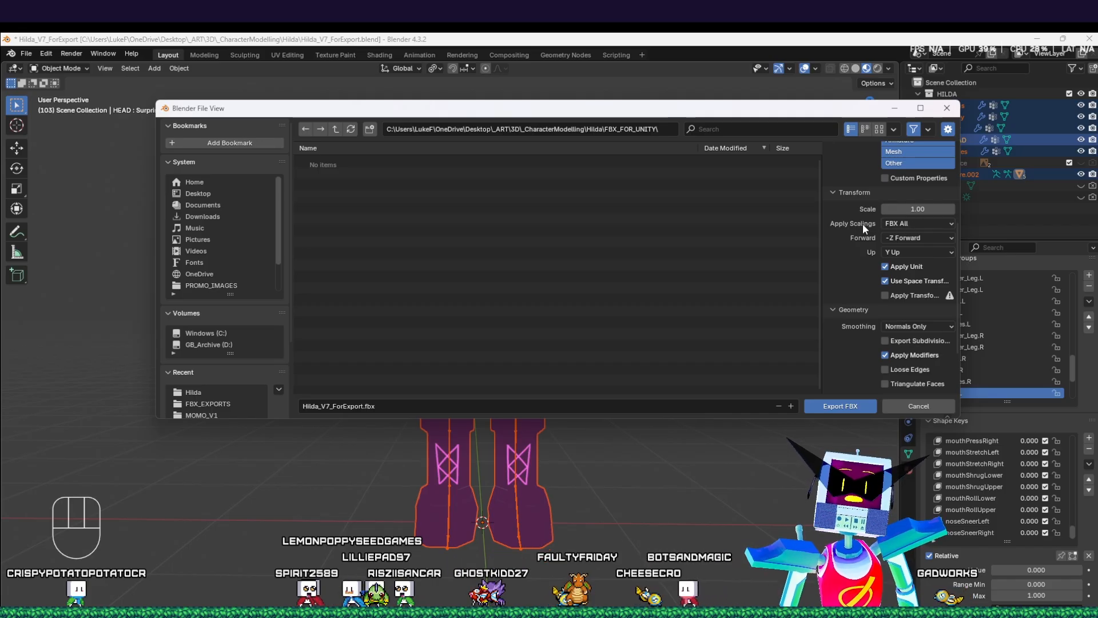
scroll(862, 224, down, 3)
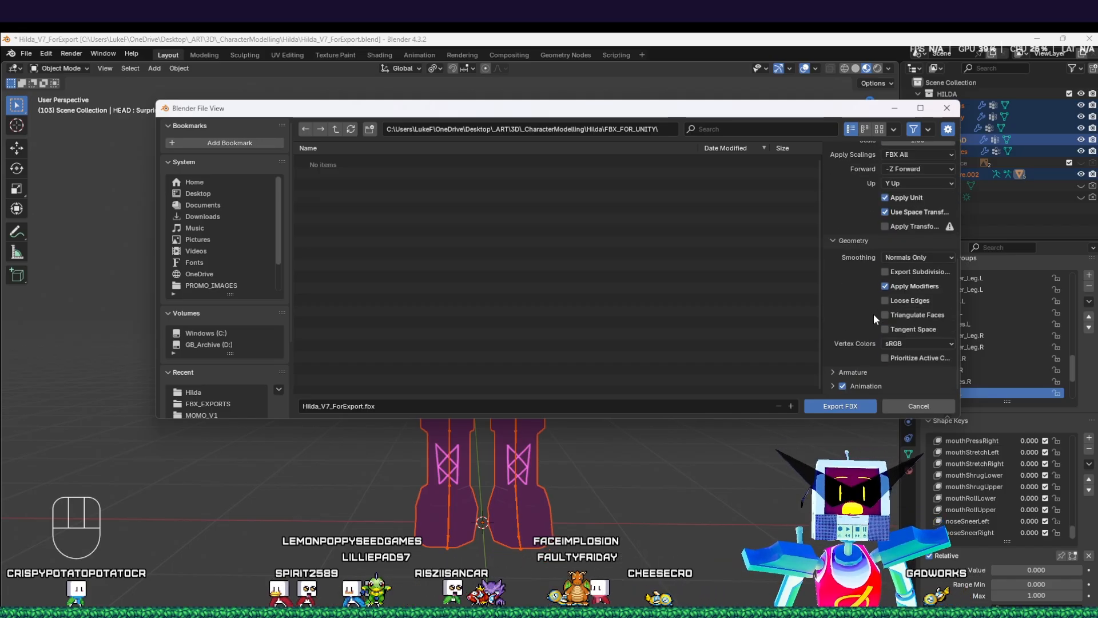
click(850, 372)
scroll(847, 343, down, 3)
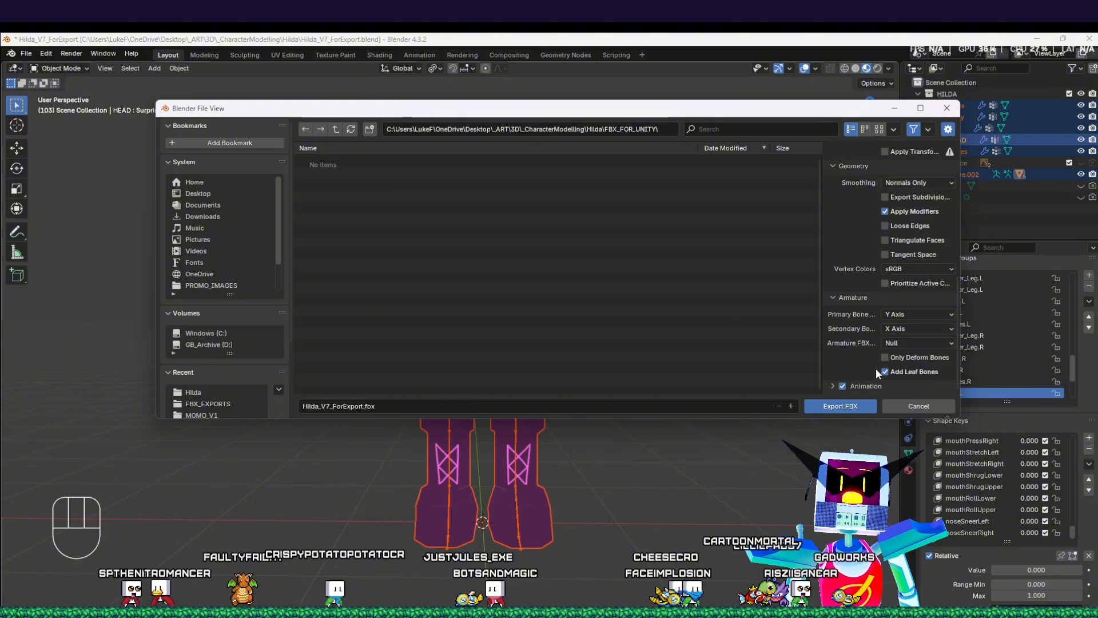
Step: Name the FBX export file Hilda_V7_Test1.fbx
click(356, 406)
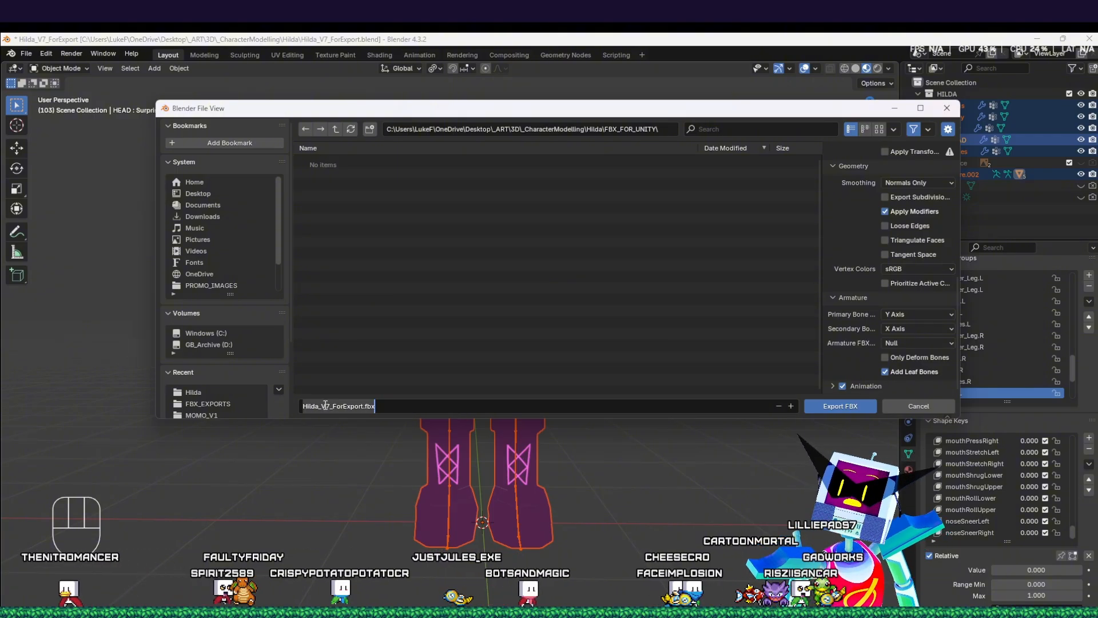
click(356, 407)
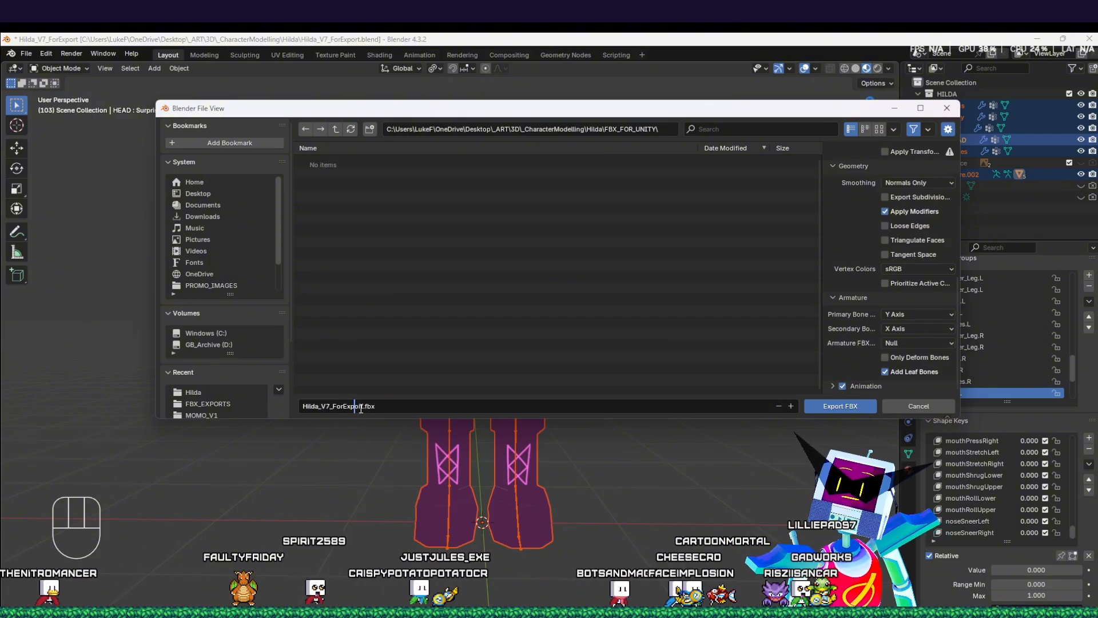
click(354, 407)
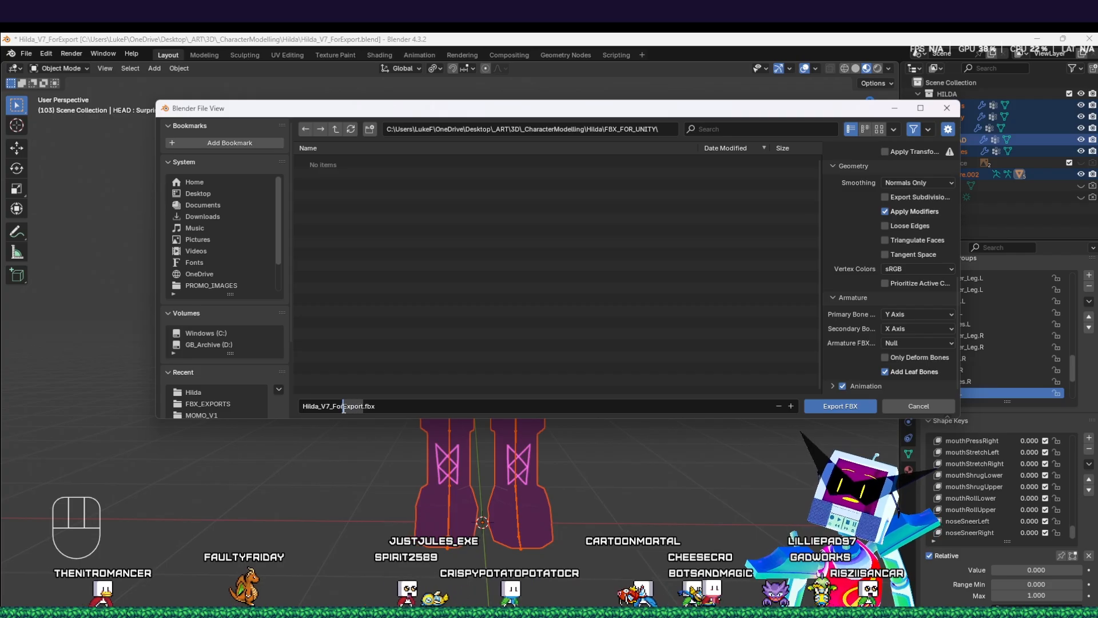
key(Delete)
key(Delete)
key(Delete)
key(Delete)
key(Delete)
key(Delete)
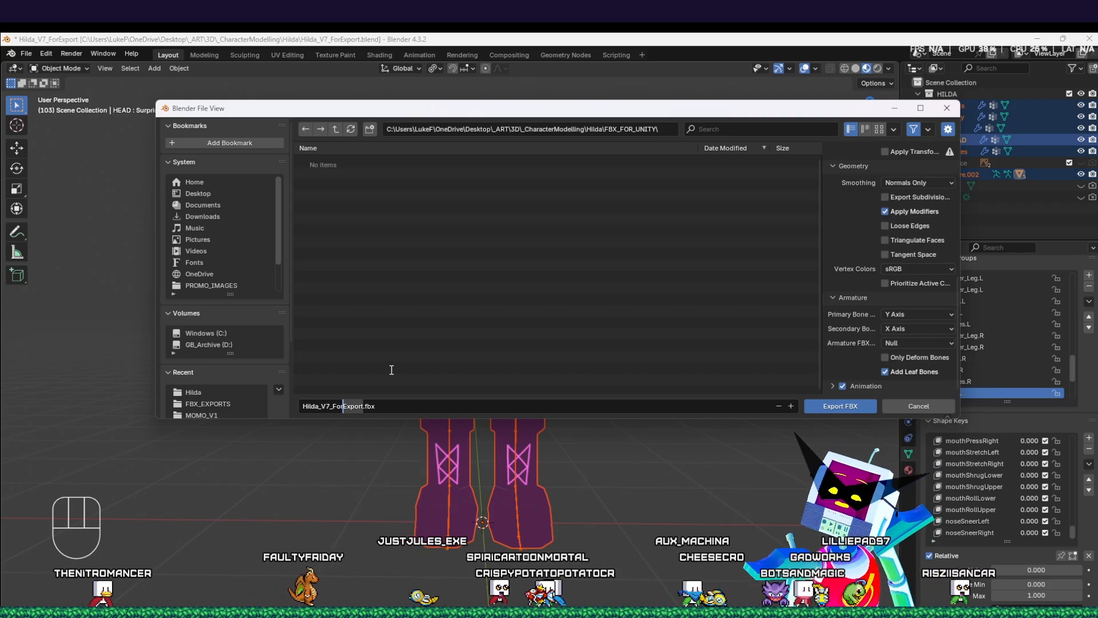
key(BackSpace)
key(BackSpace)
key(BackSpace)
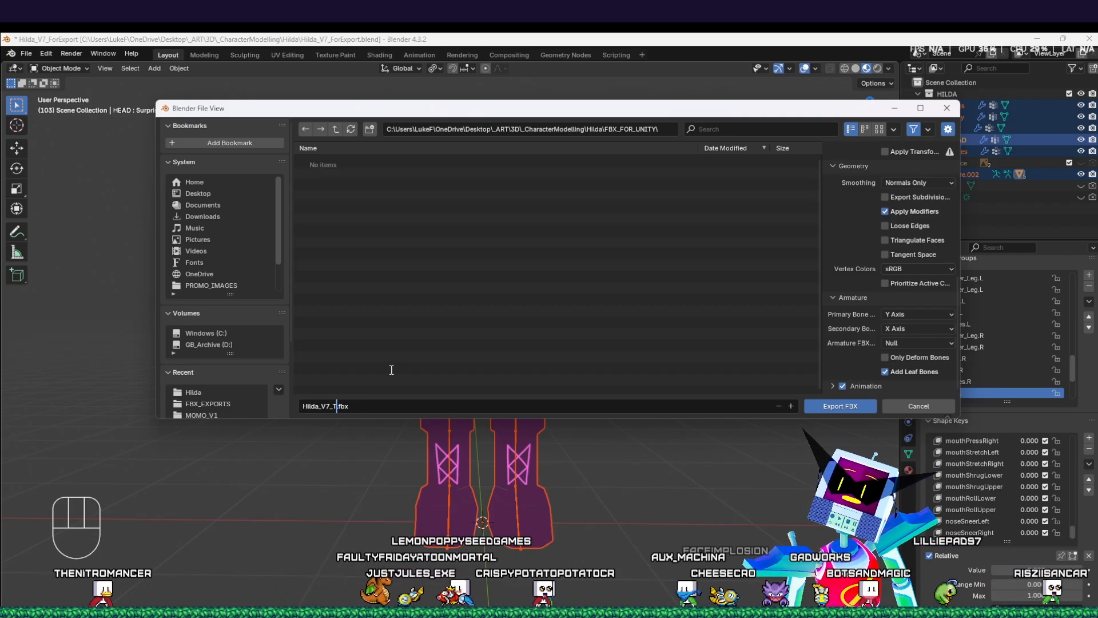
text(Test1)
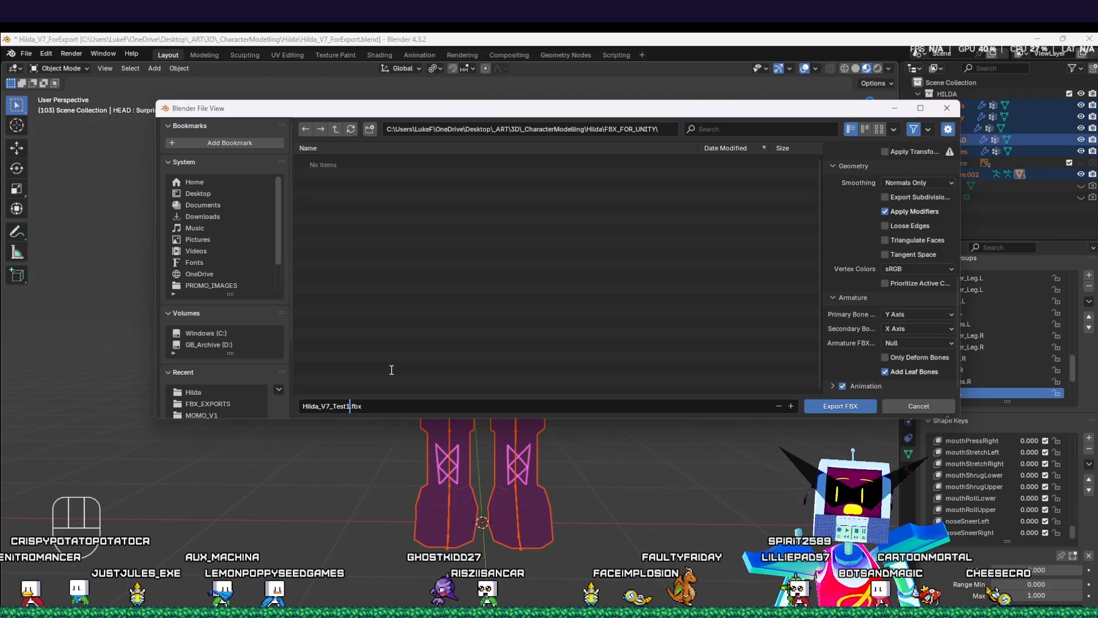
Step: Run the FBX export of the character and save the Blender file
click(842, 410)
click(842, 408)
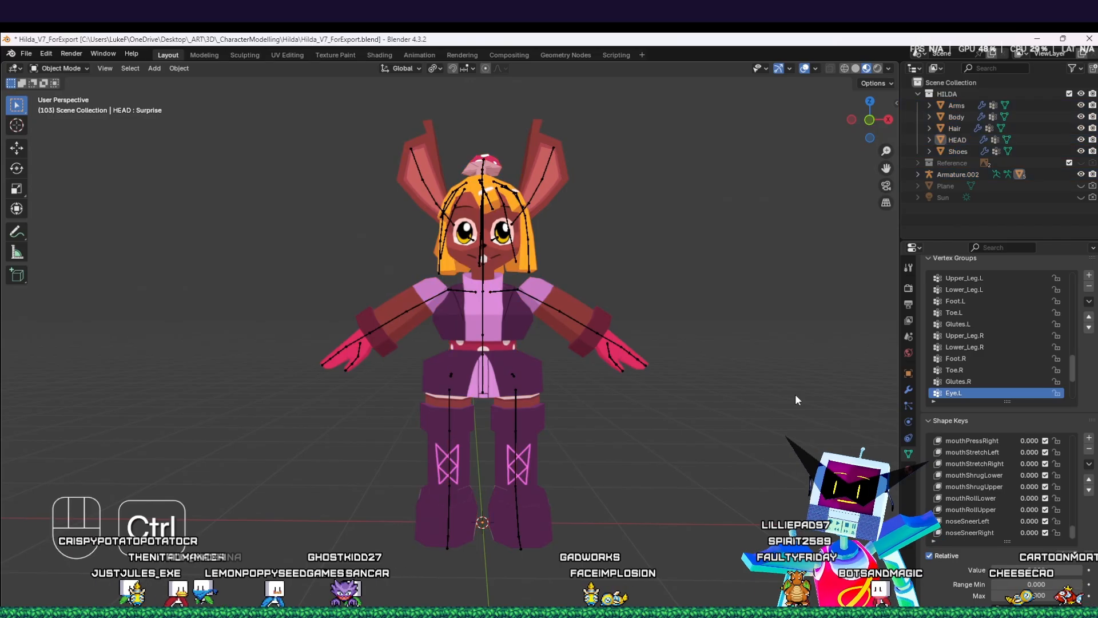
key(ctrl+s)
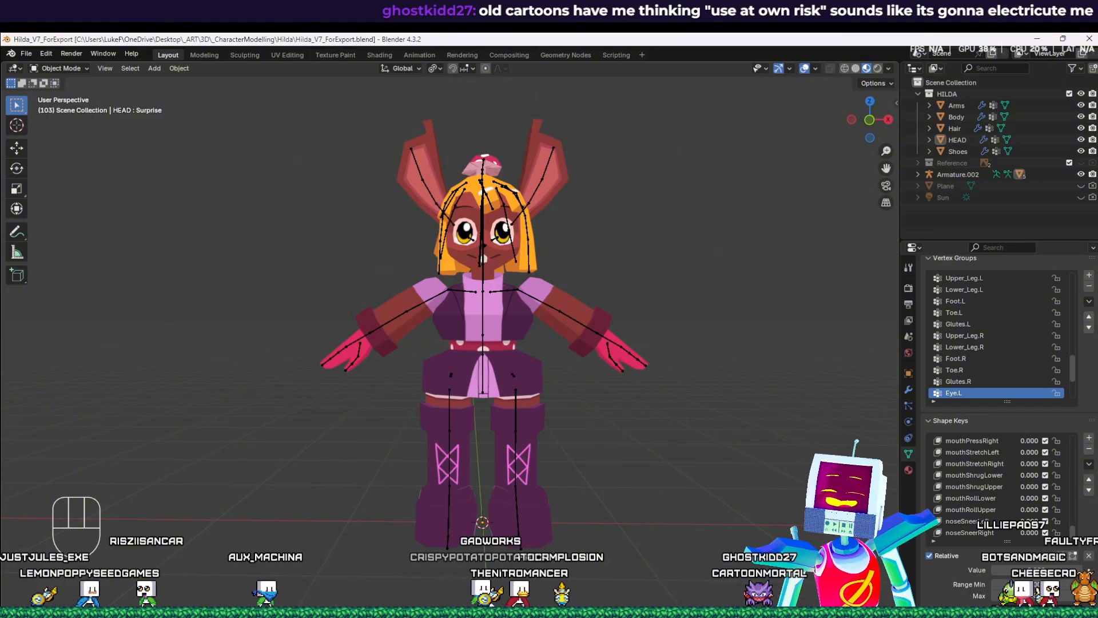
mouse_move(476, 612)
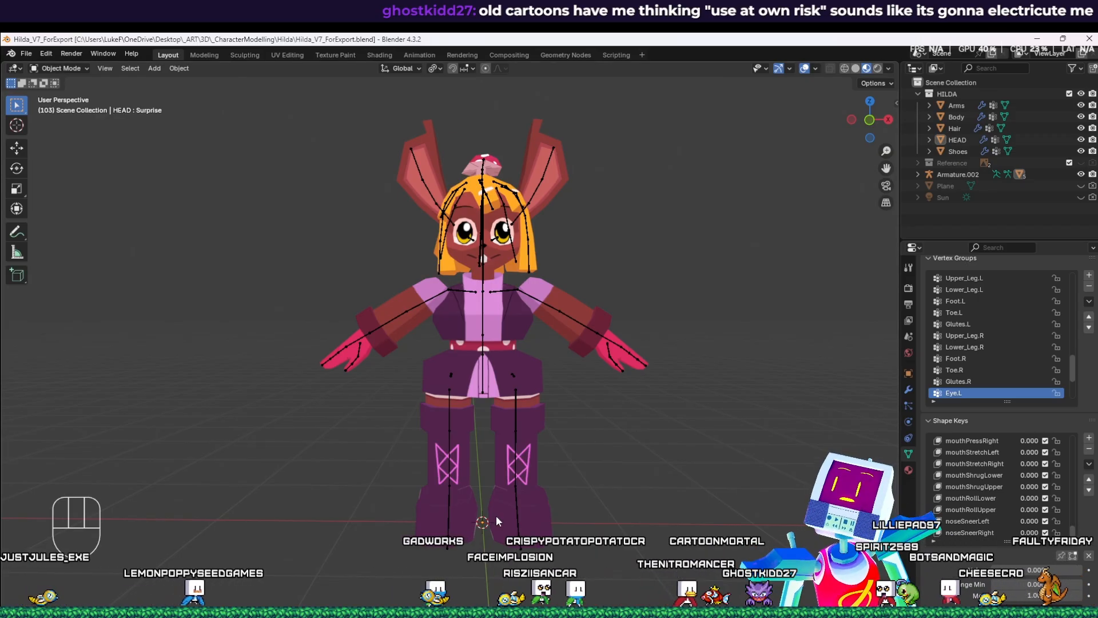
key(ctrl+s)
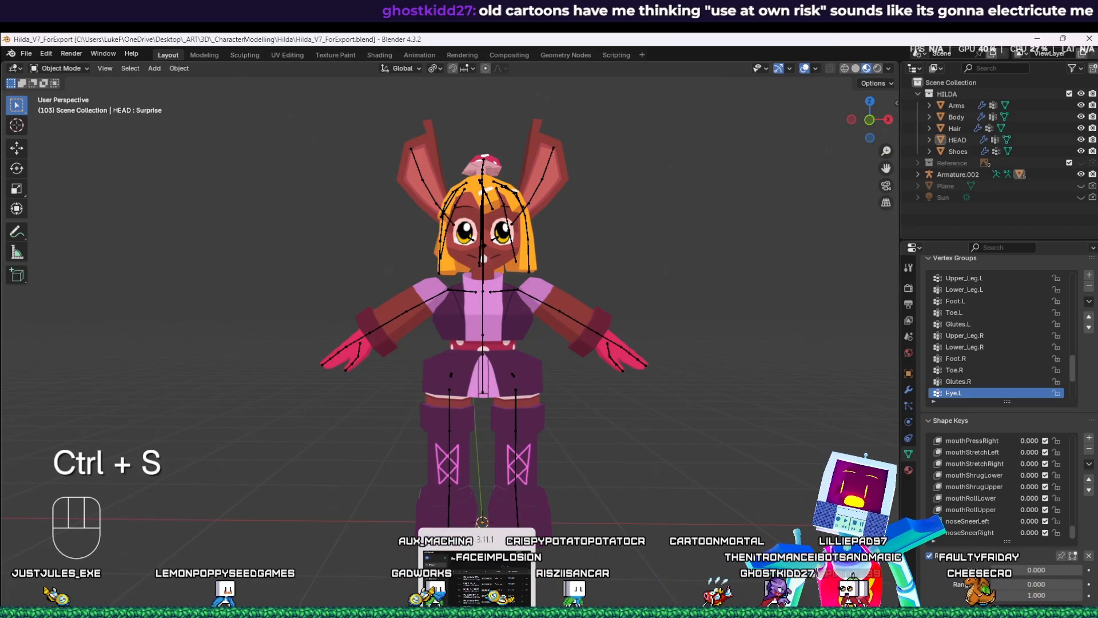
Step: Switch to Unity Hub and add the project "Warudo SDK 0.12.0 Modding Project - For Stream" from the UNITY_WARUDO_SDK folder on disk
click(490, 612)
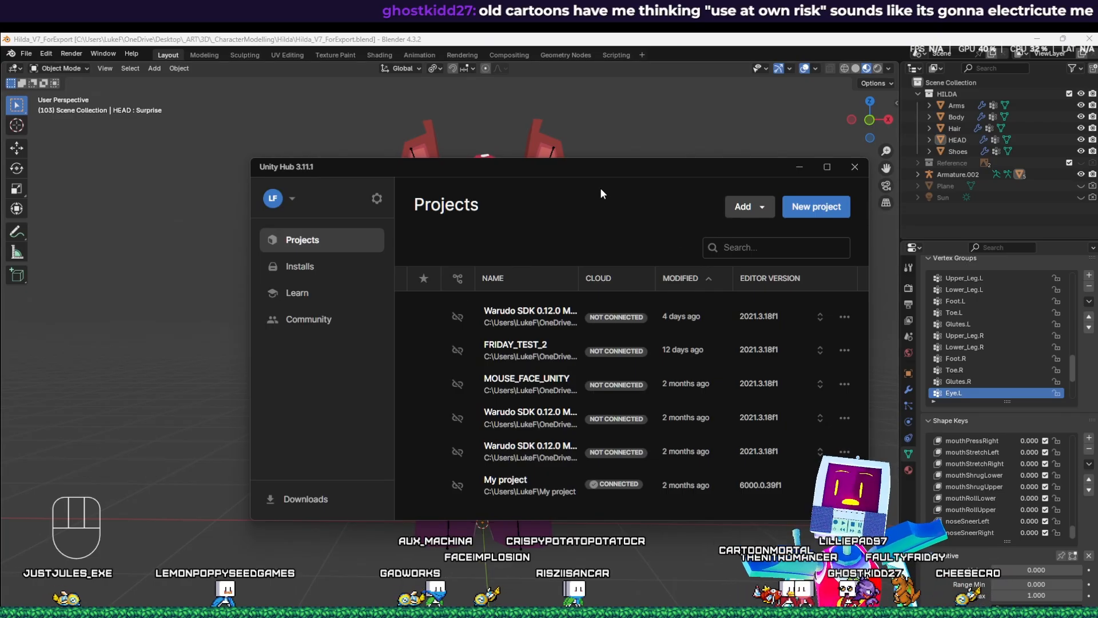
drag(603, 168, 582, 150)
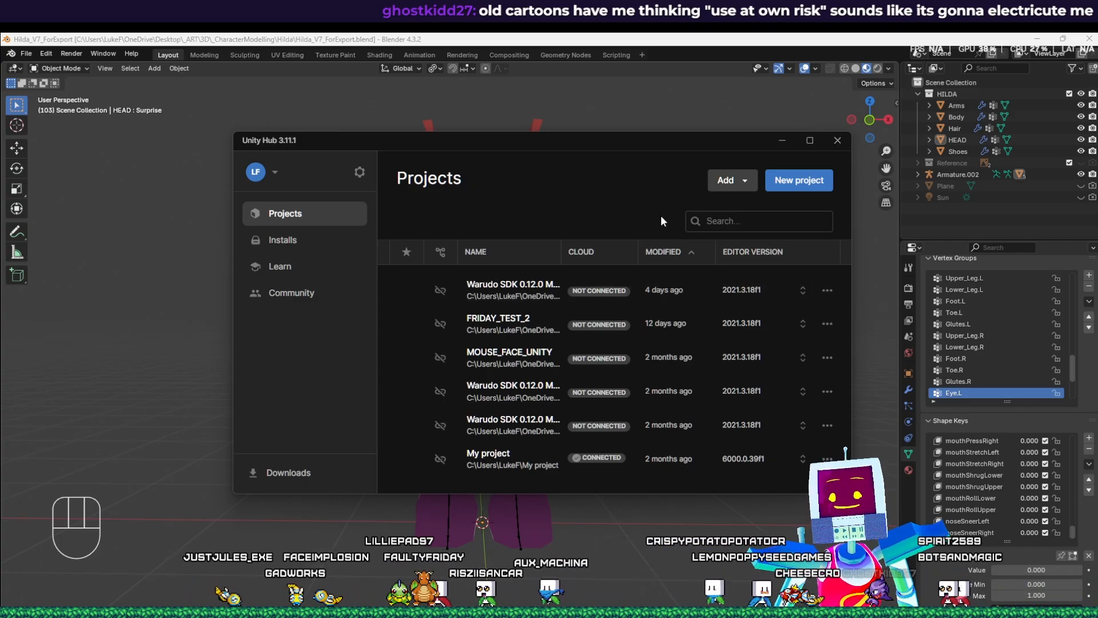
drag(568, 143, 540, 127)
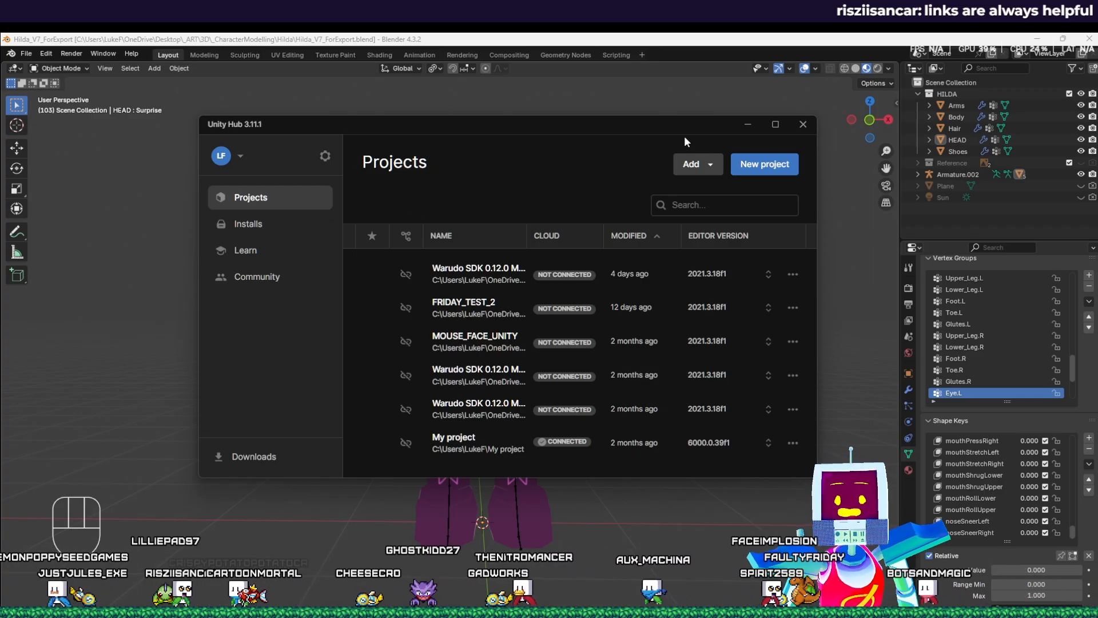
click(709, 170)
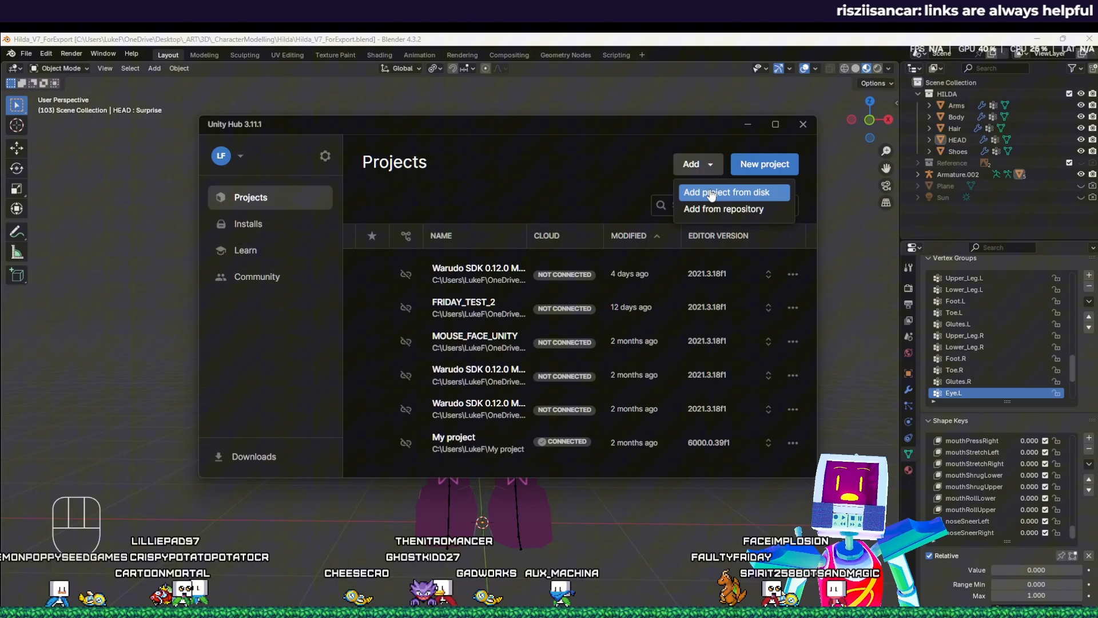
click(711, 193)
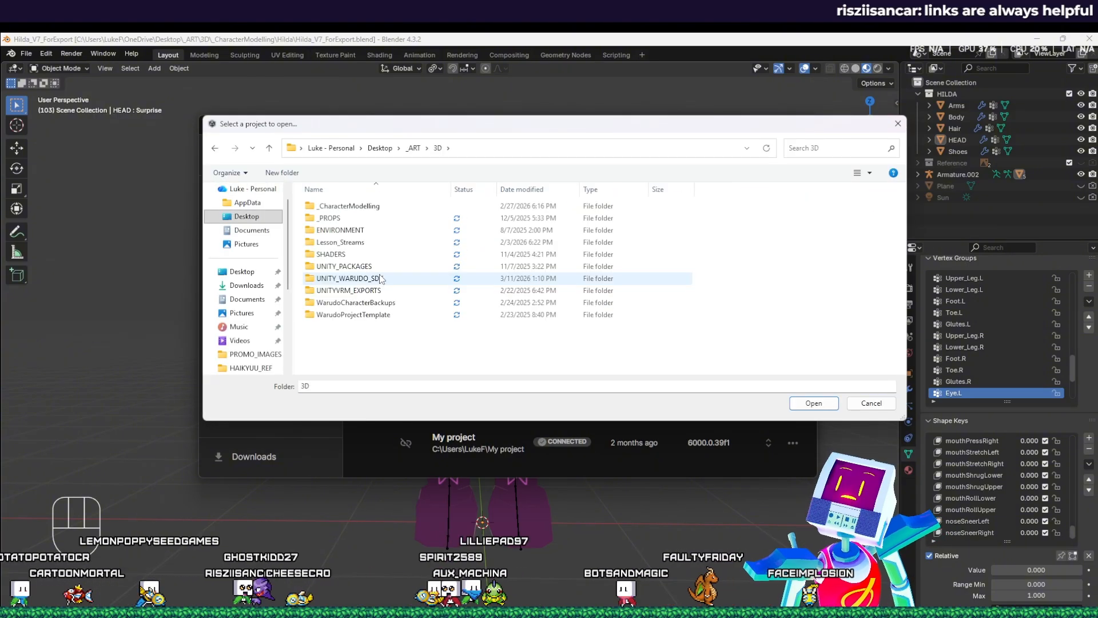
double_click(380, 278)
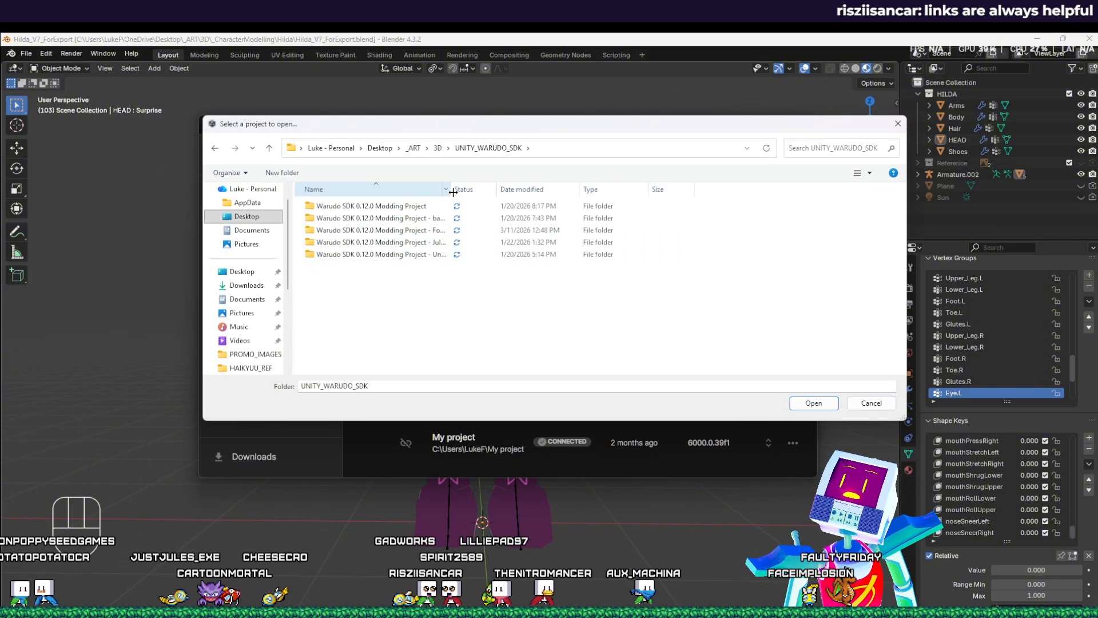
drag(451, 188, 526, 184)
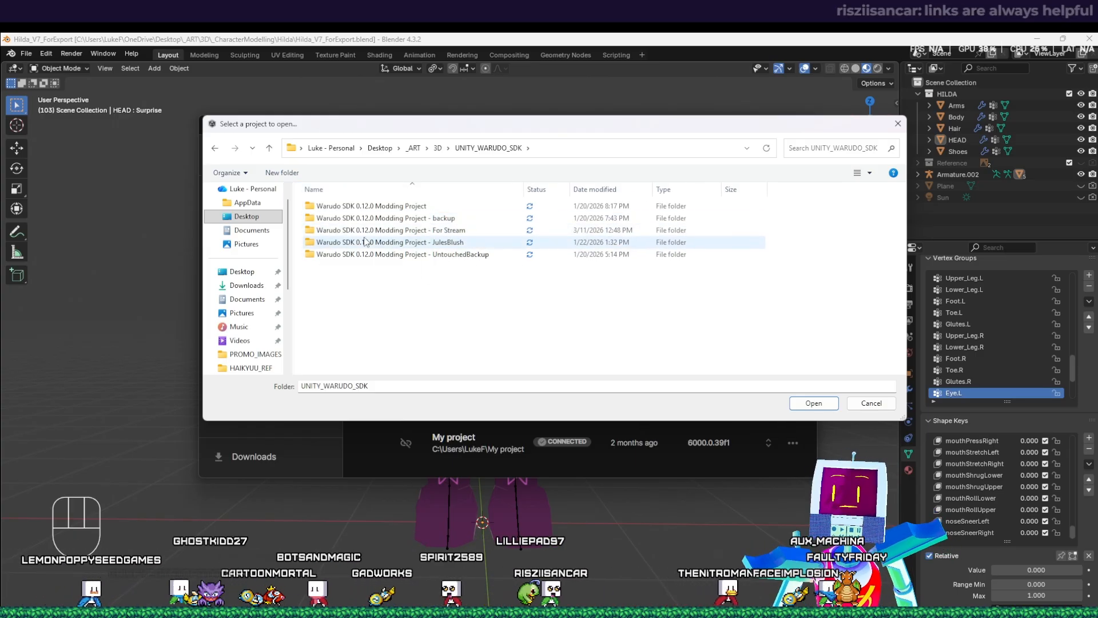
click(411, 231)
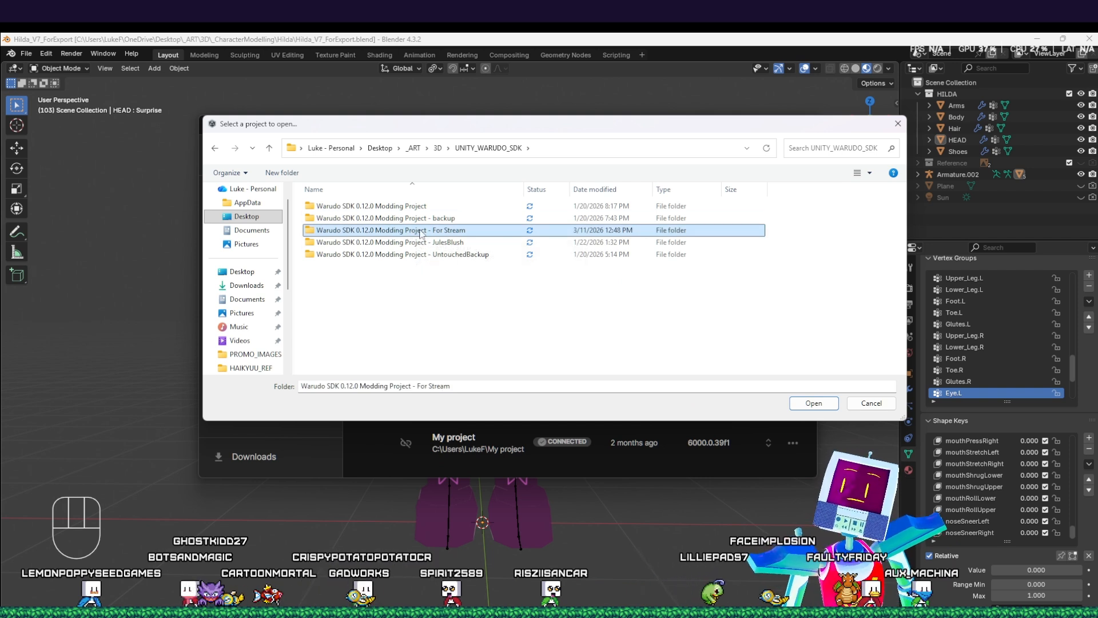
click(813, 403)
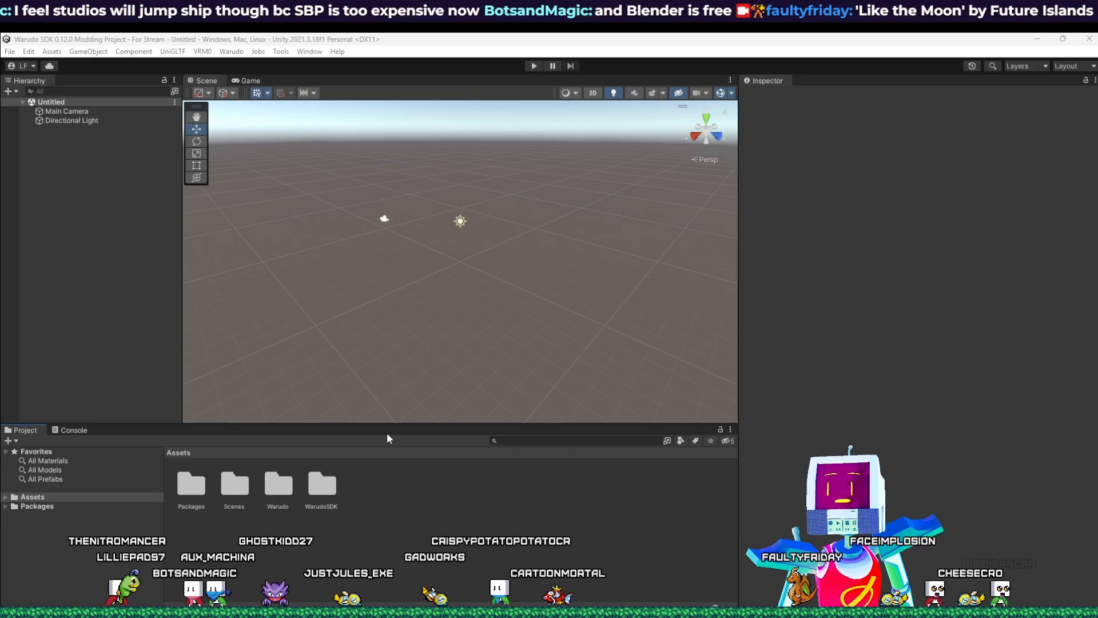
Step: Create a new Warudo mod named Hilda_FBX_TEST in the Assets folder, set as the active build target
click(232, 51)
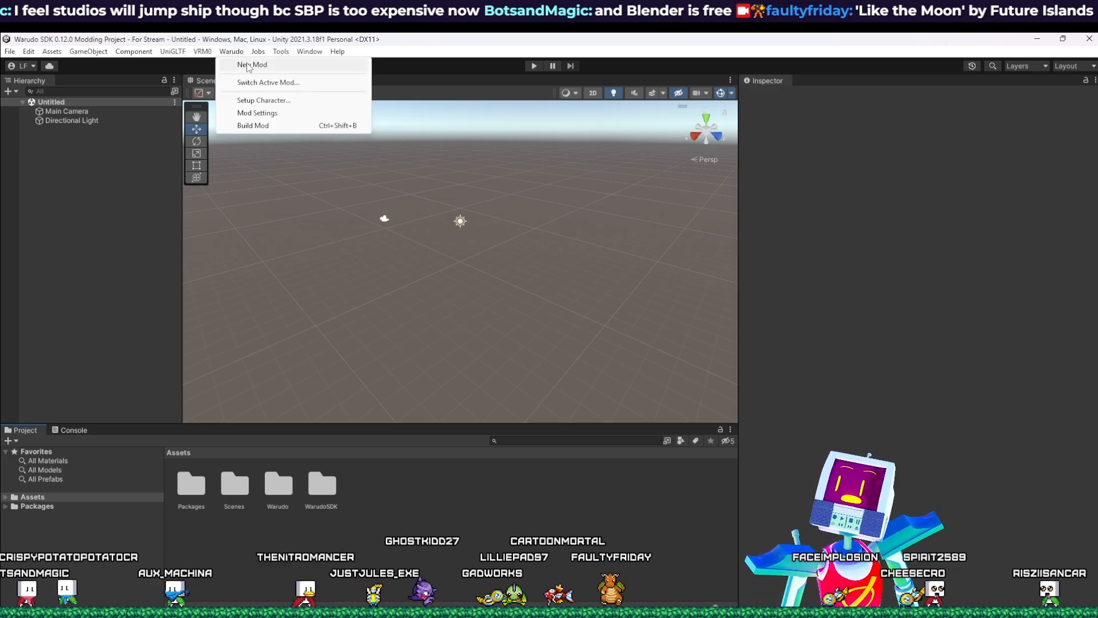
click(248, 64)
click(440, 124)
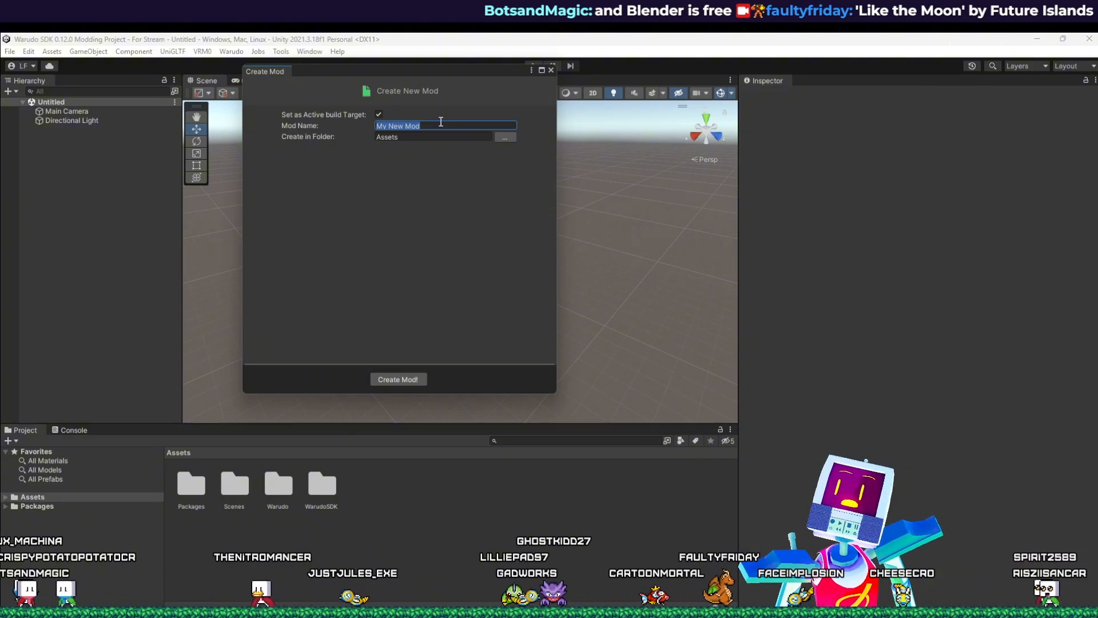
text(Hilda_)
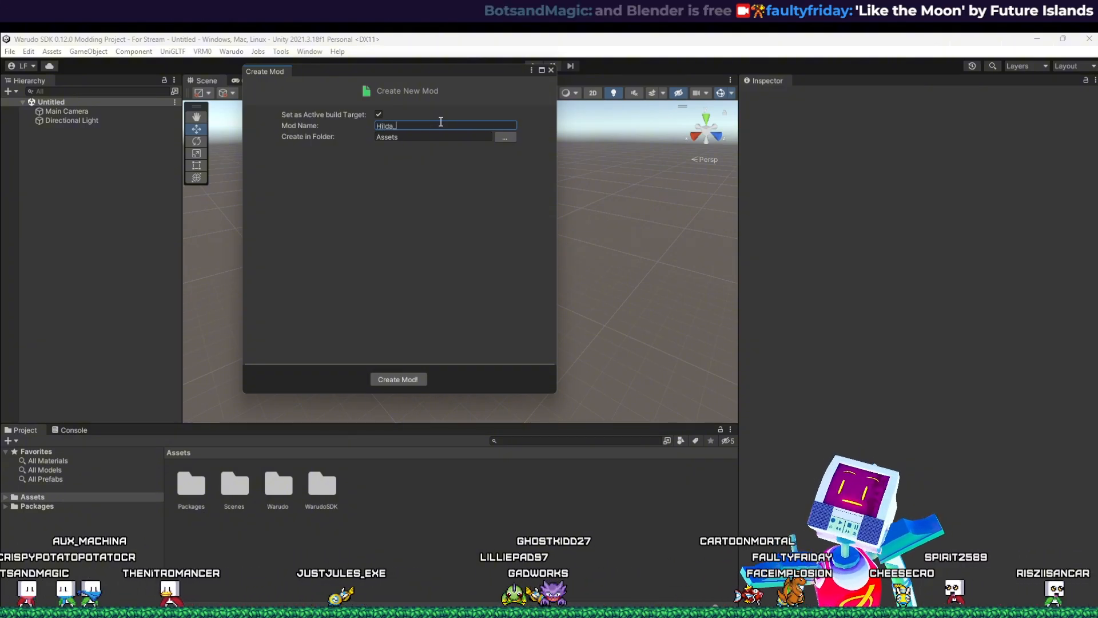
text(FB)
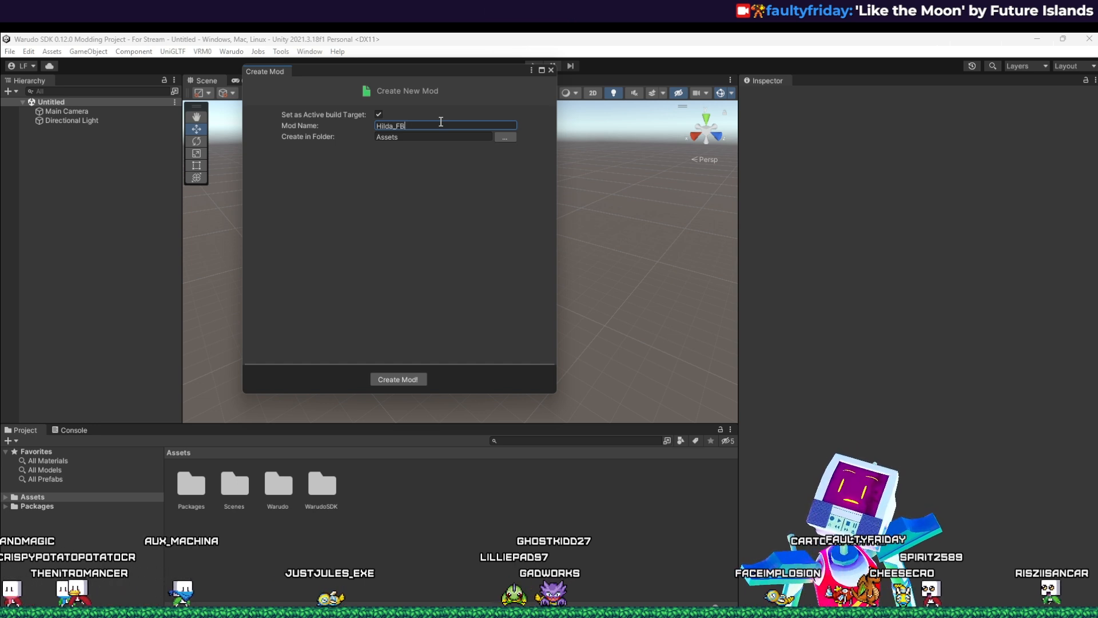
text(X_TEST)
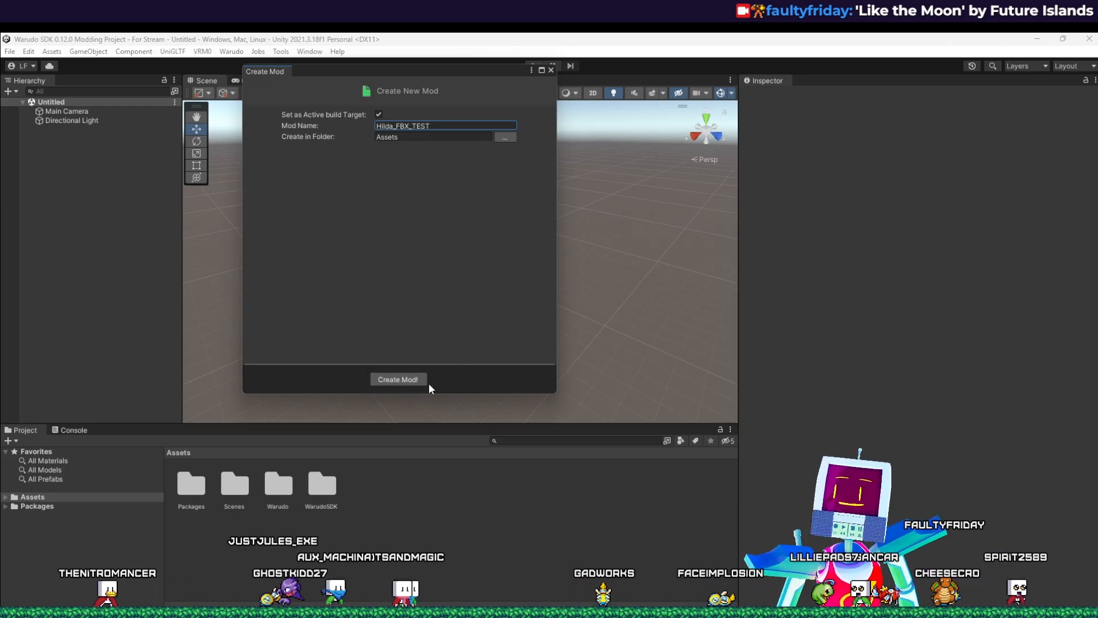
click(408, 379)
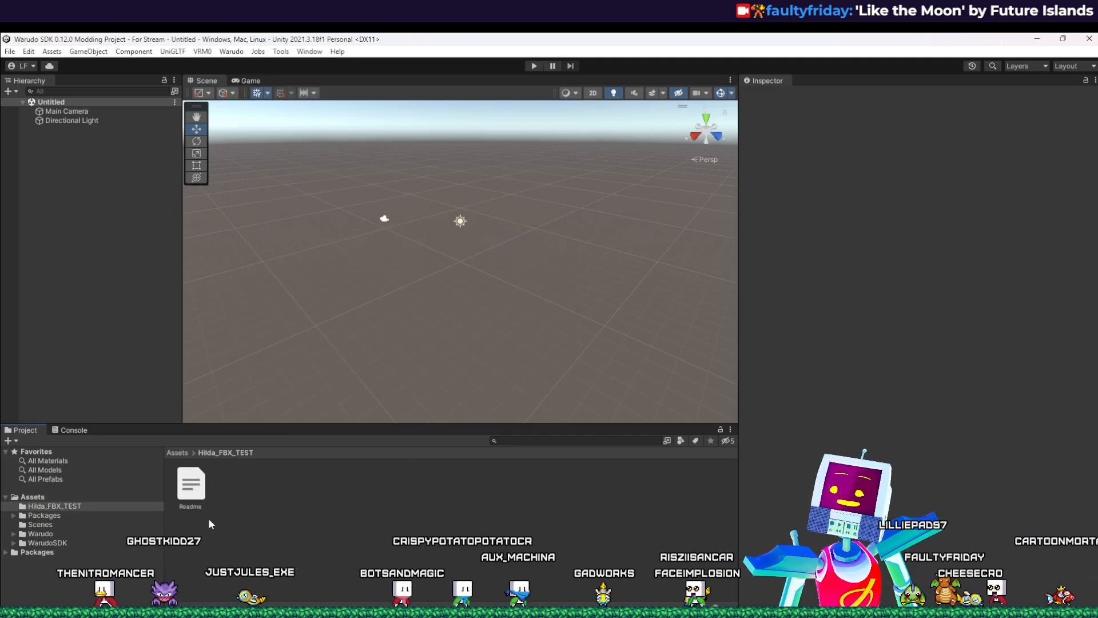
Step: Open the Hilda_FBX_TEST folder in Assets and bring the exported Hilda_V7_Test1 FBX into it
click(176, 452)
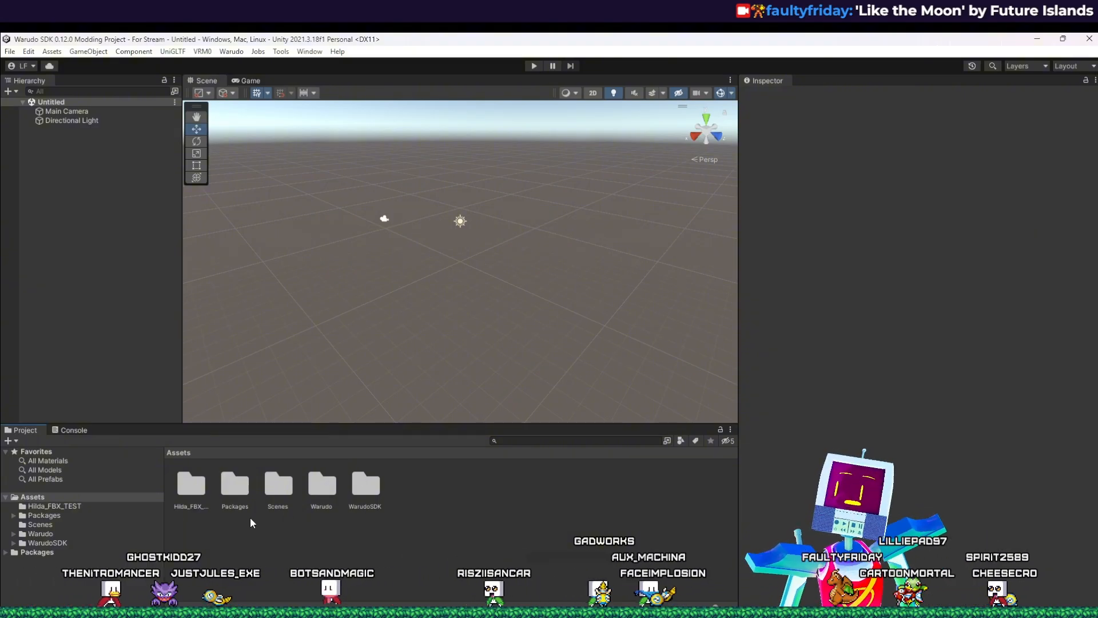
double_click(192, 484)
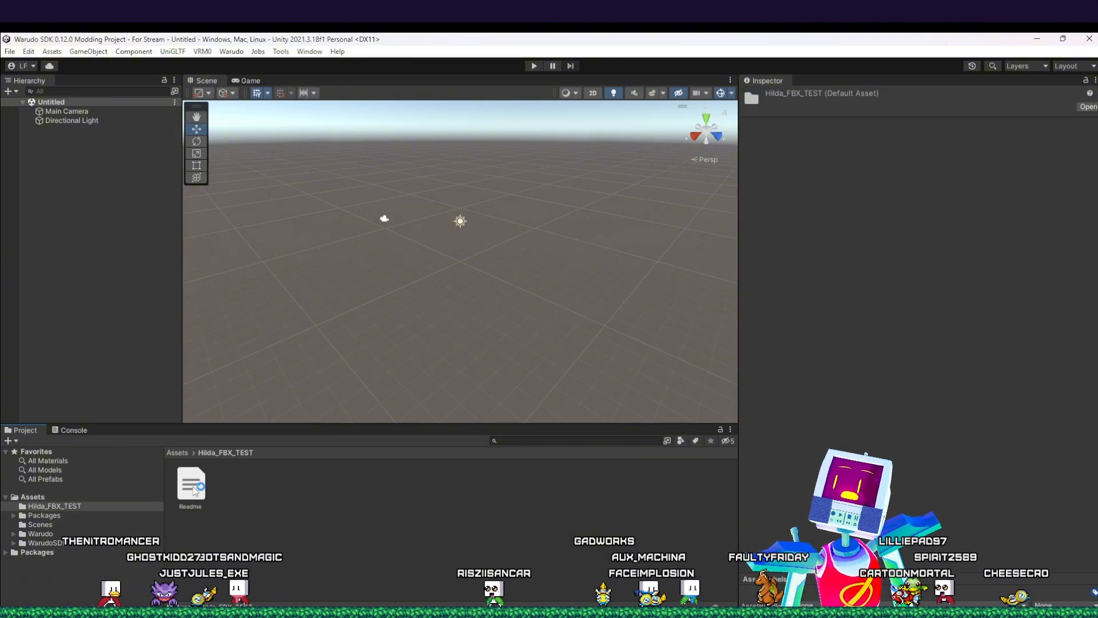
click(249, 482)
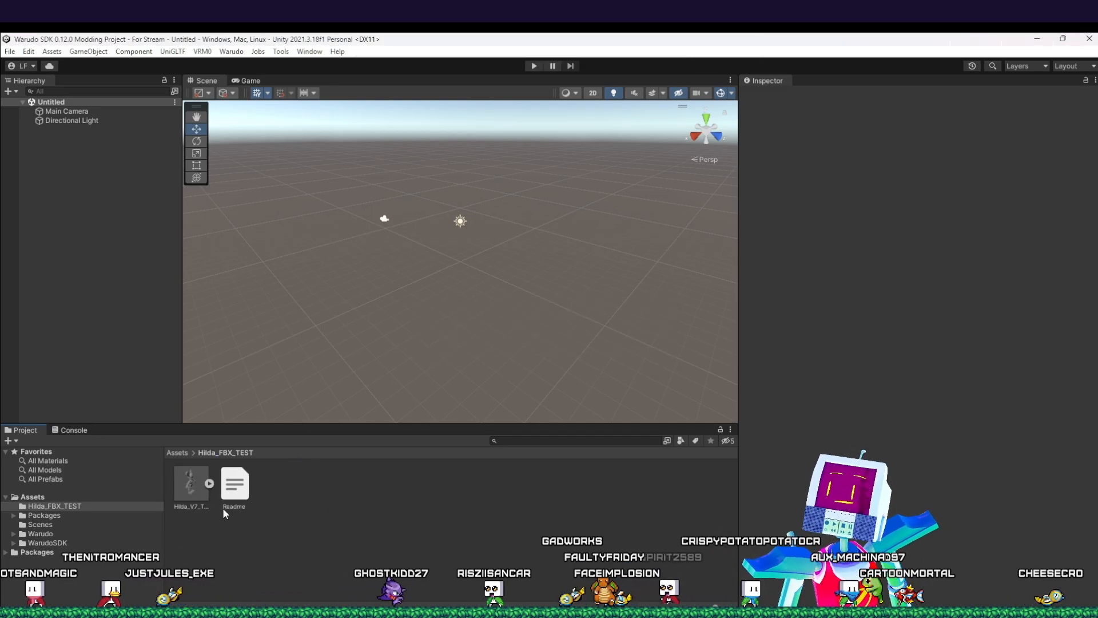
Step: Select the imported Hilda model and examine the armature, meshes and materials it contains
click(196, 478)
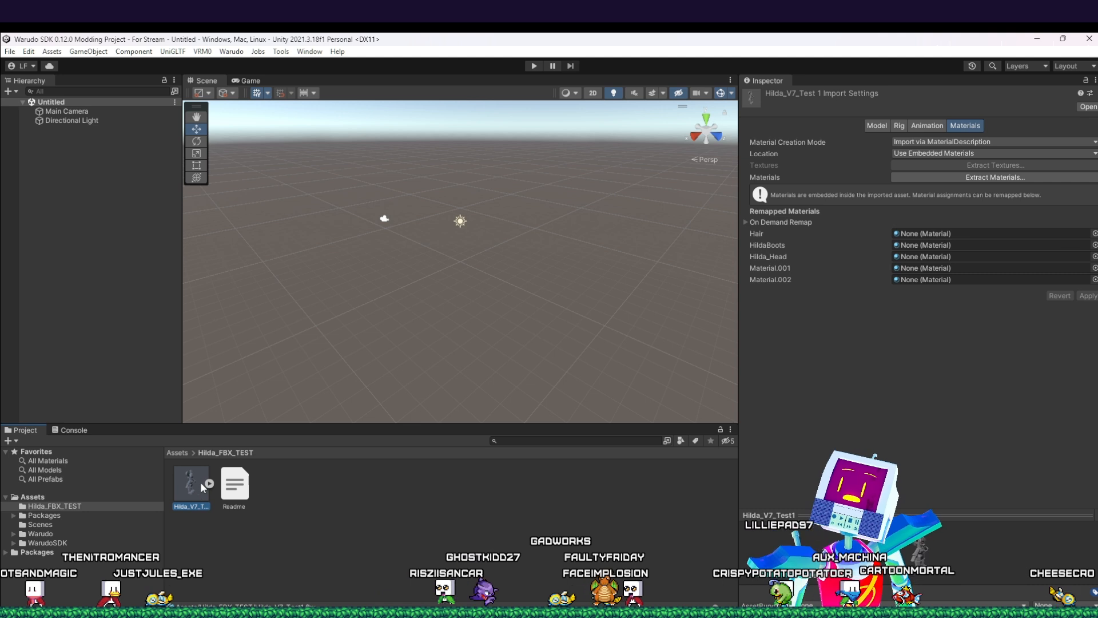
click(209, 483)
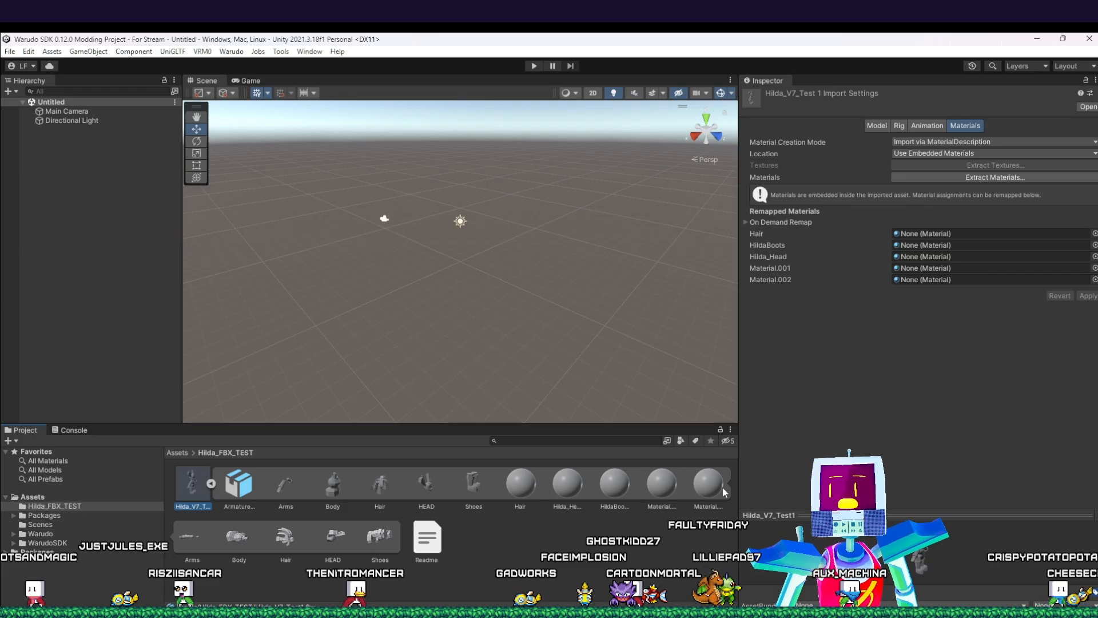
click(211, 484)
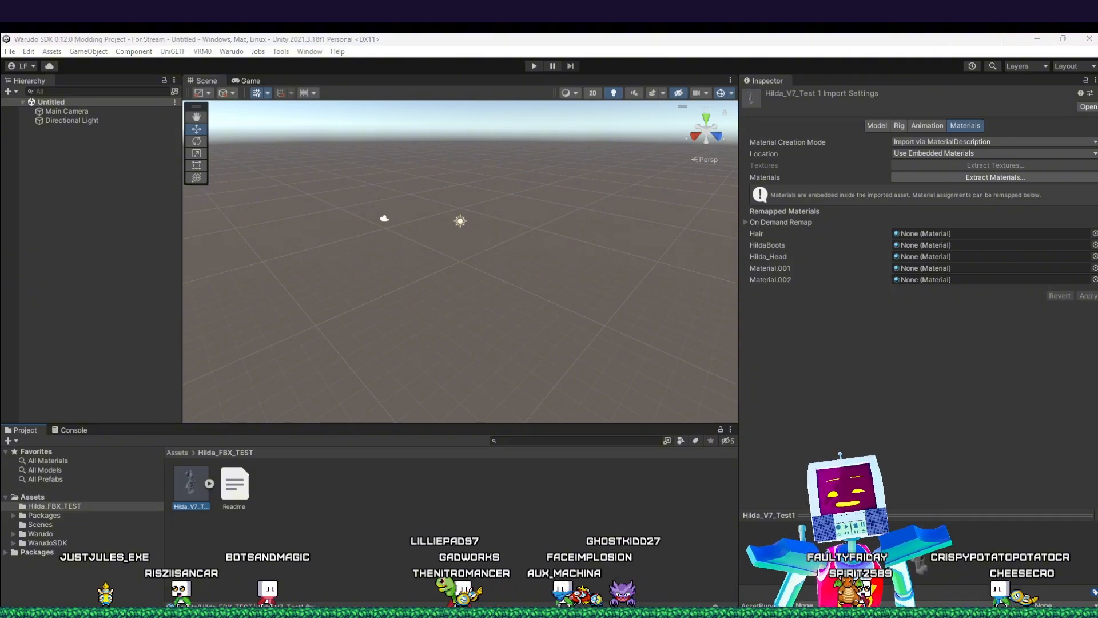
Step: Enable Read/Write and Legacy Blend Shape Normals in the Hilda model's import settings and apply them
click(877, 127)
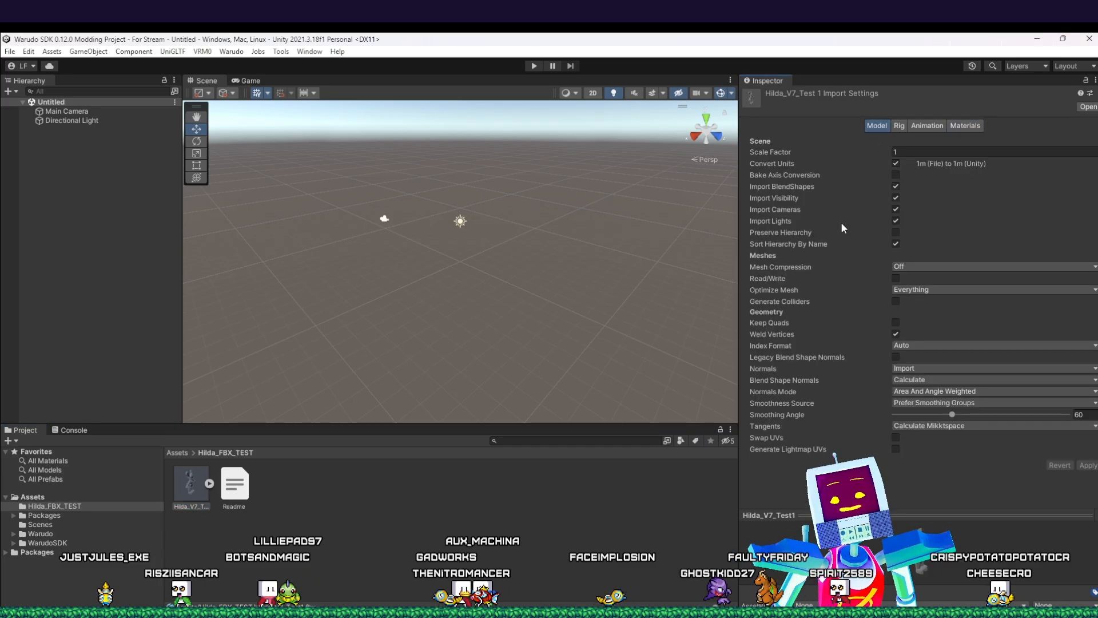
click(897, 279)
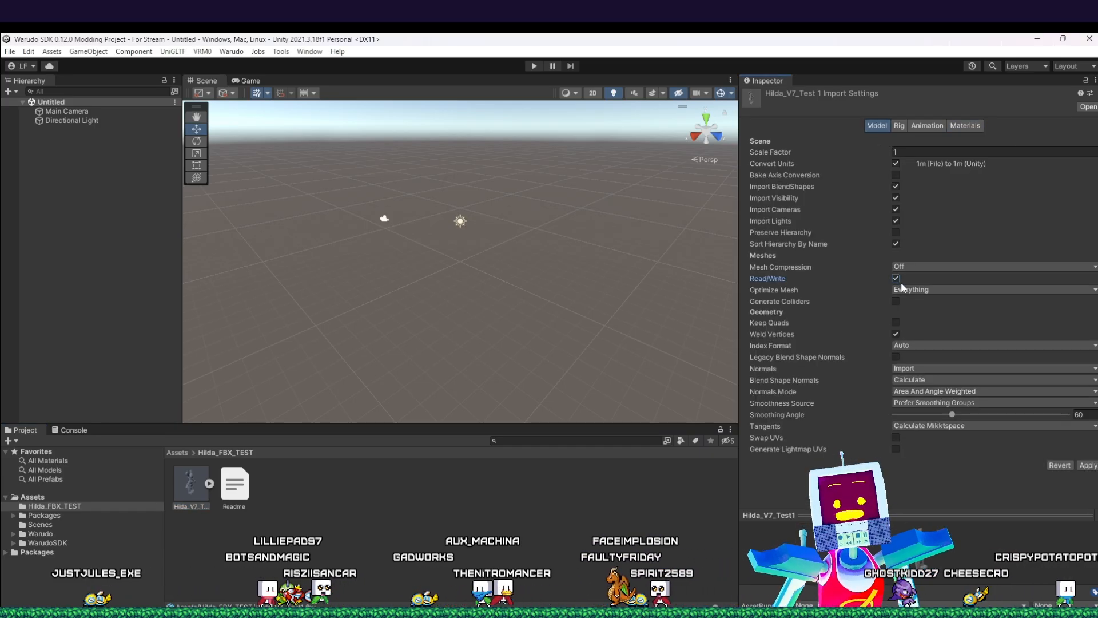
click(897, 357)
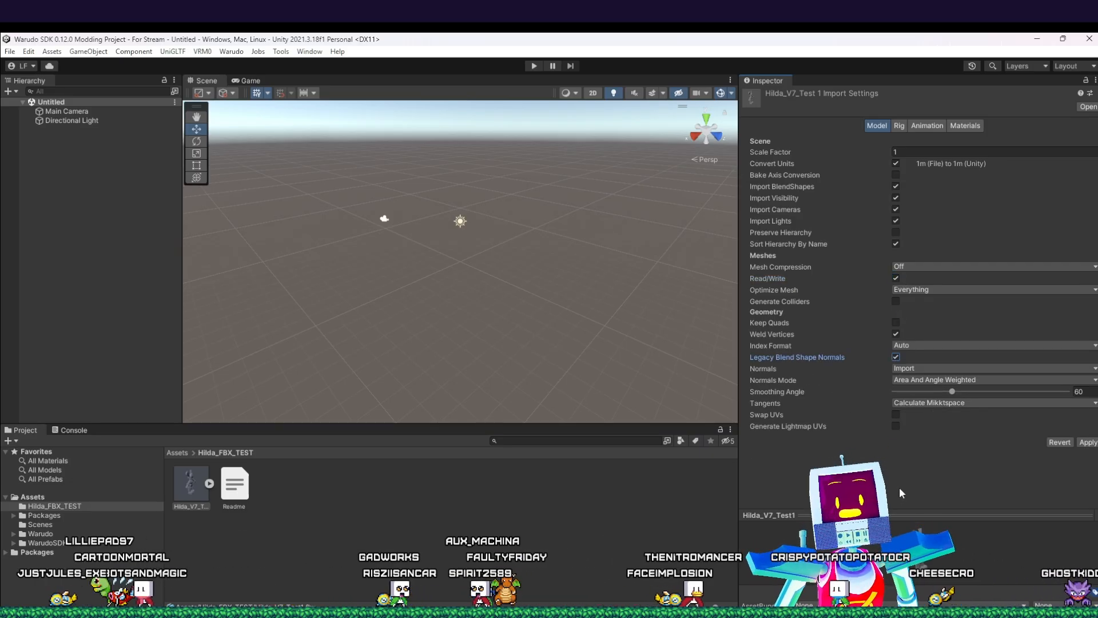
click(1088, 444)
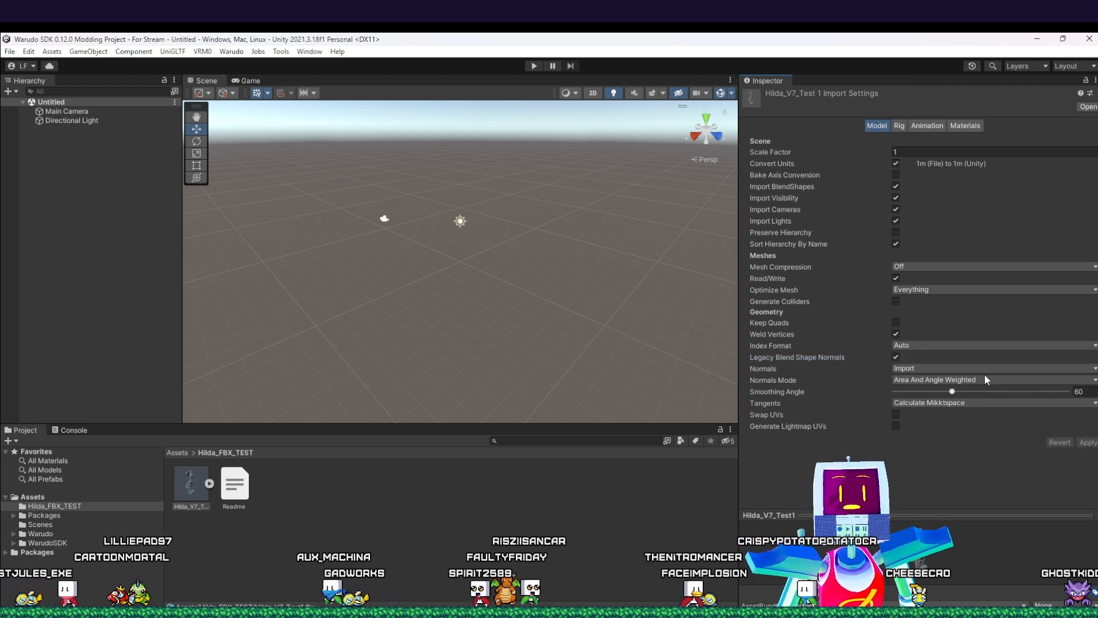
Step: Set the Hilda model's rig animation type to Humanoid and apply the import settings
click(900, 125)
click(918, 141)
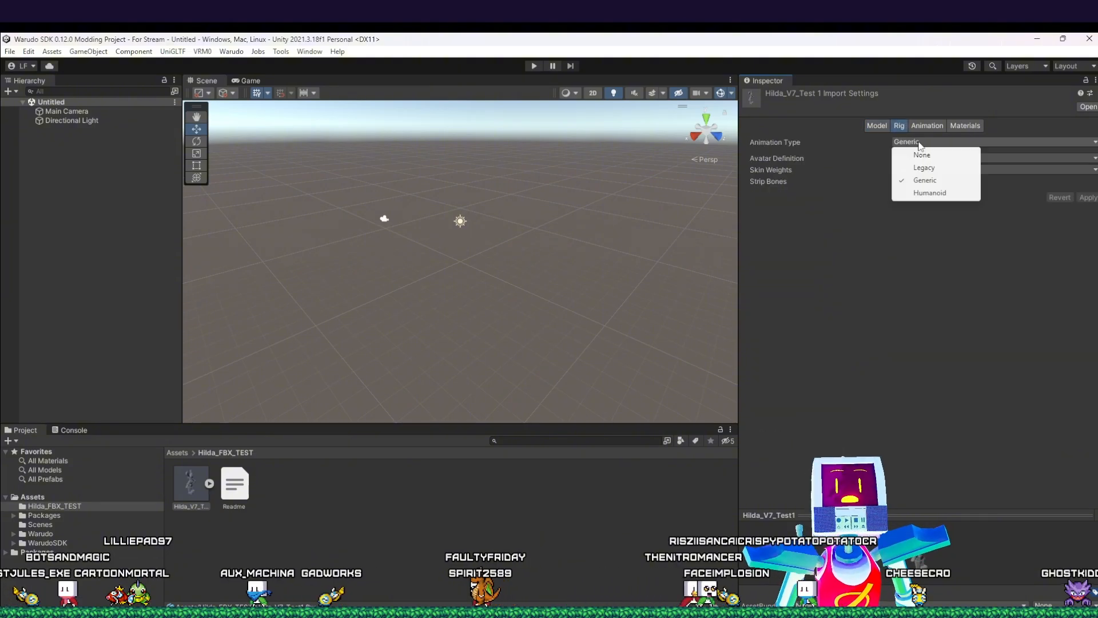
click(924, 193)
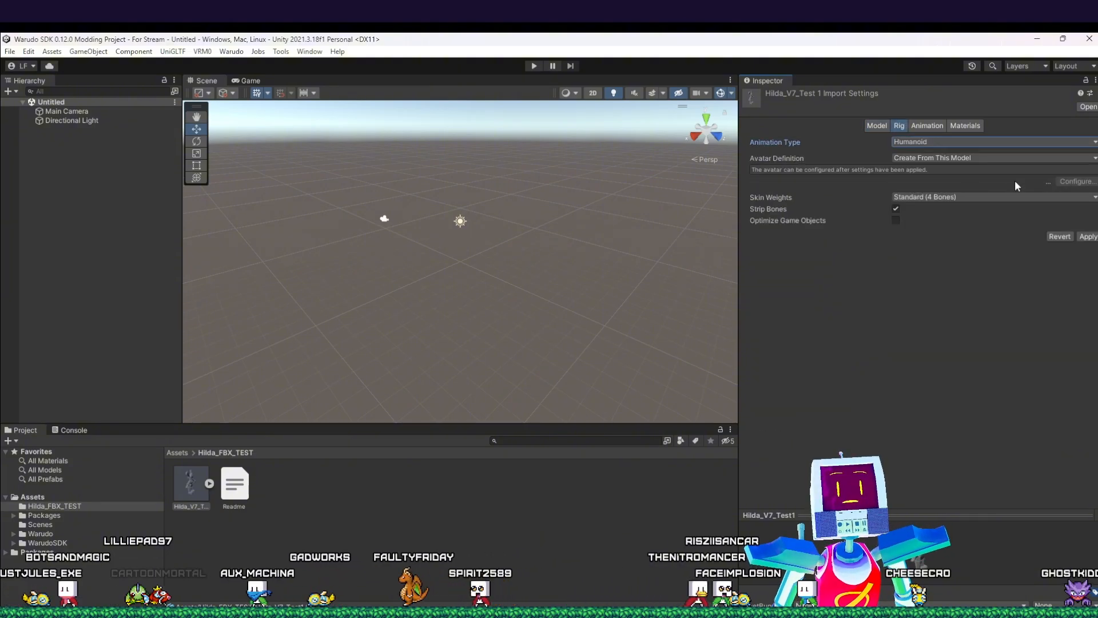
click(1087, 236)
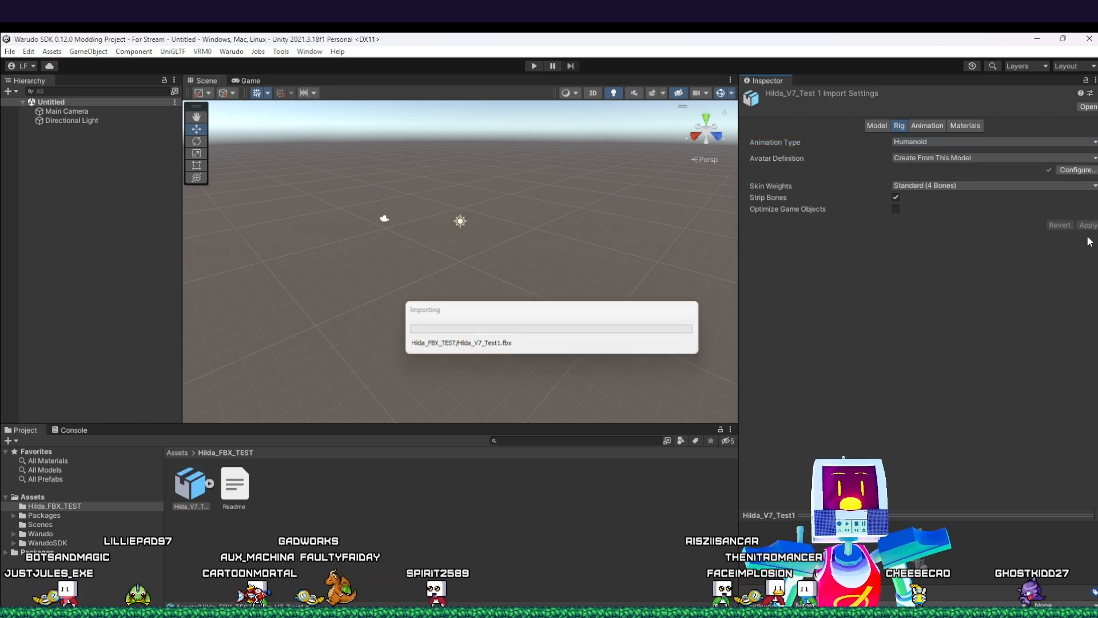
Step: Open the Hilda avatar's bone configuration, check the body mapping and clear the Jaw bone assignment in the head mapping
click(1069, 169)
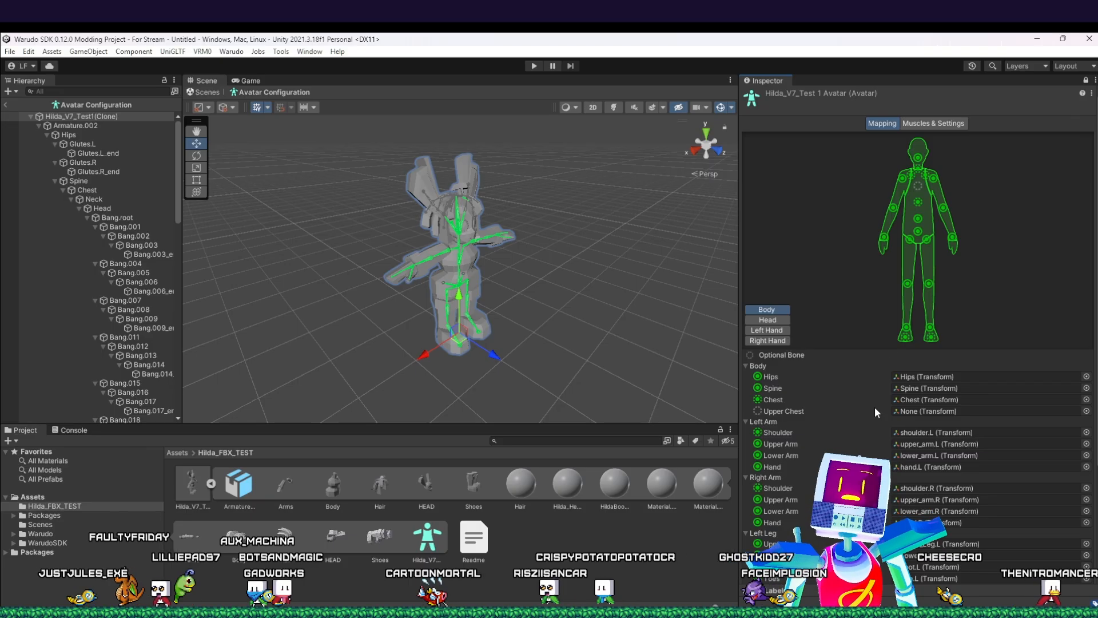
scroll(801, 401, down, 4)
scroll(811, 286, up, 2)
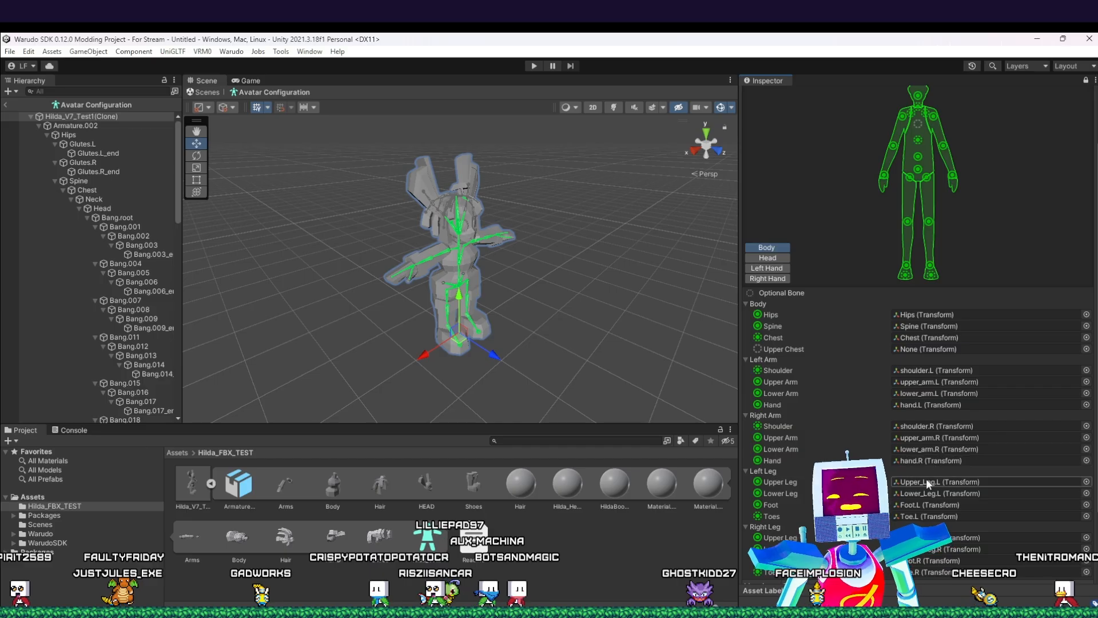
click(780, 256)
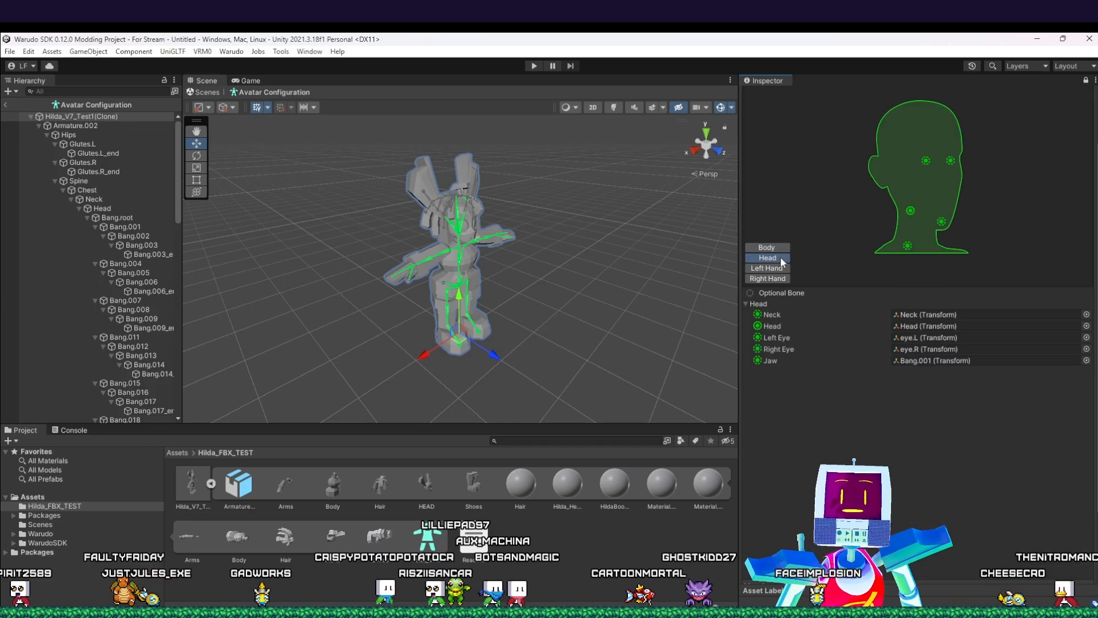
click(924, 359)
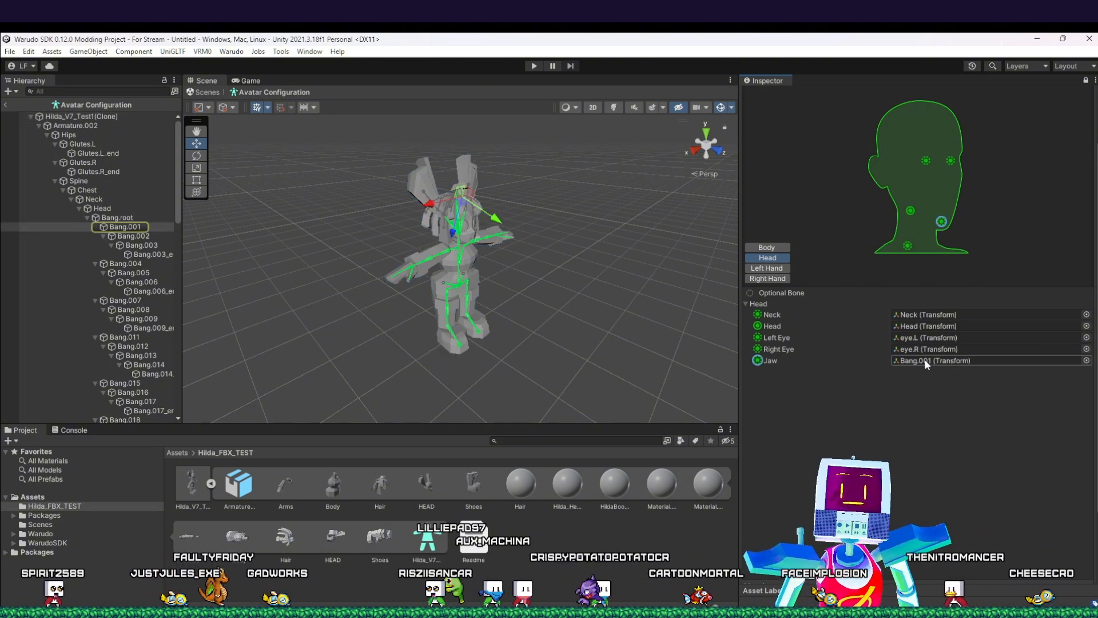
key(Delete)
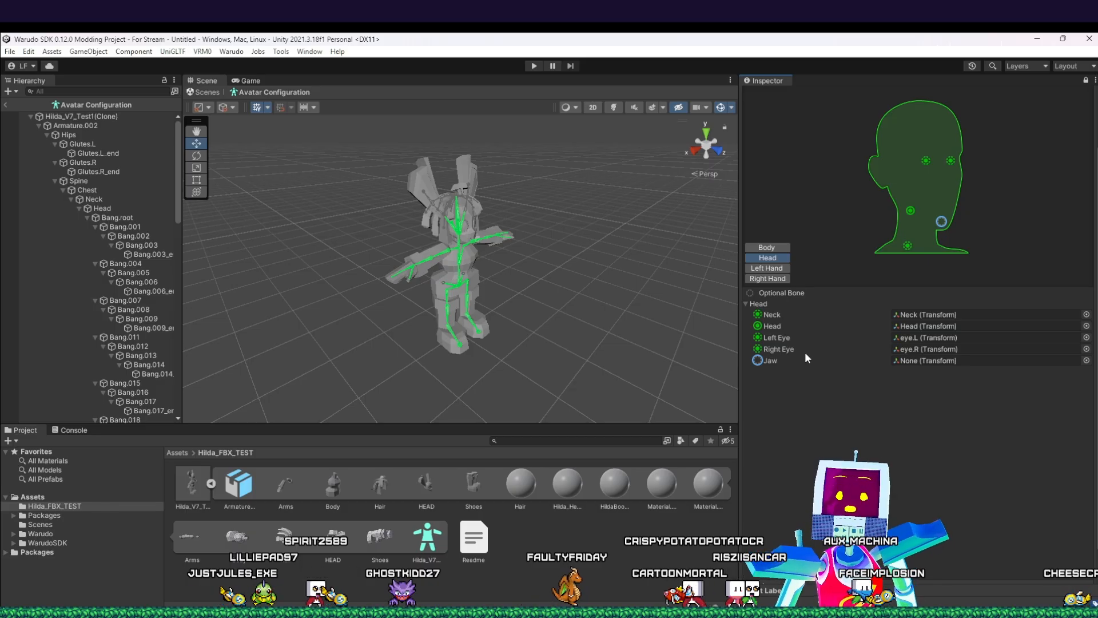
Step: Check the left-hand and right-hand finger mappings, return to the body mapping and leave the avatar configuration
click(768, 268)
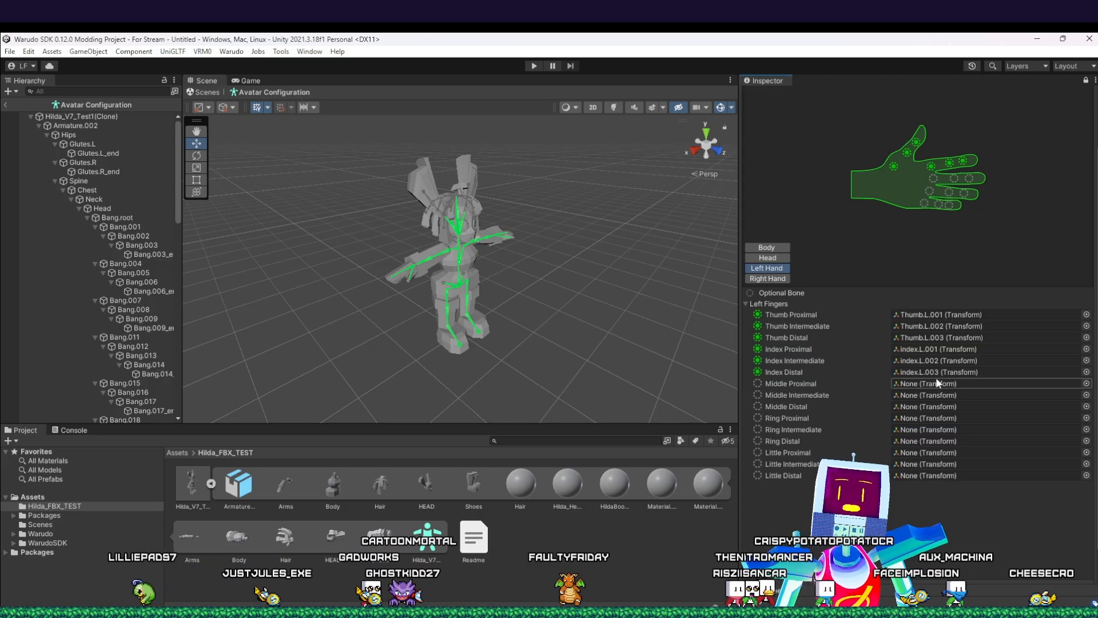
click(763, 278)
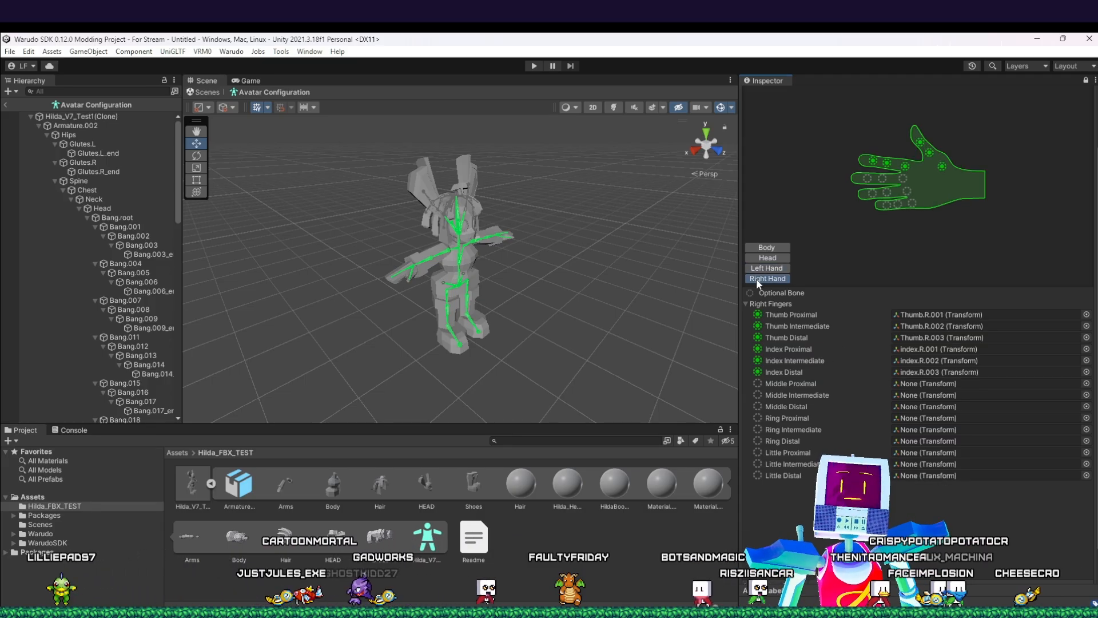
click(784, 246)
scroll(768, 223, down, 1)
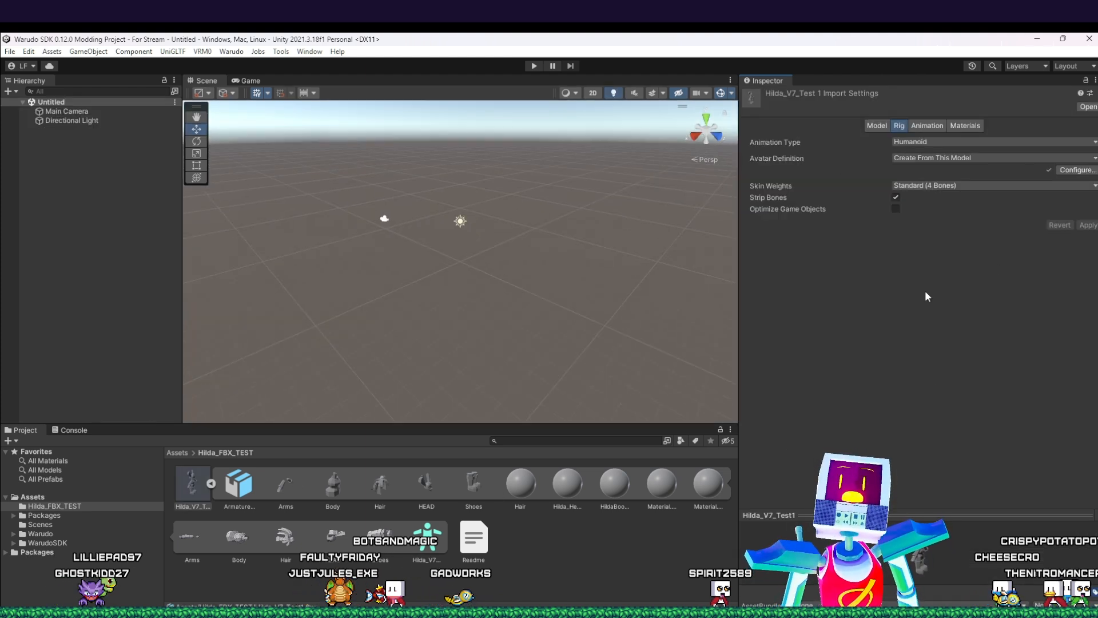
Step: Examine the Hilda model's material import settings and the embedded materials such as Hair and HildaBoots
click(188, 483)
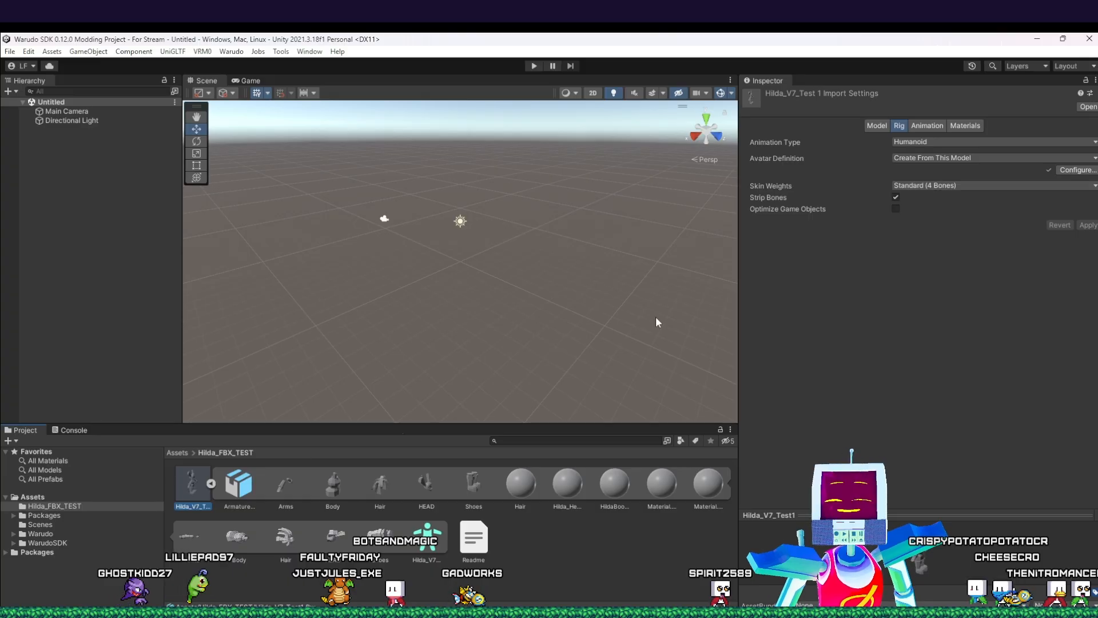
click(927, 125)
click(958, 126)
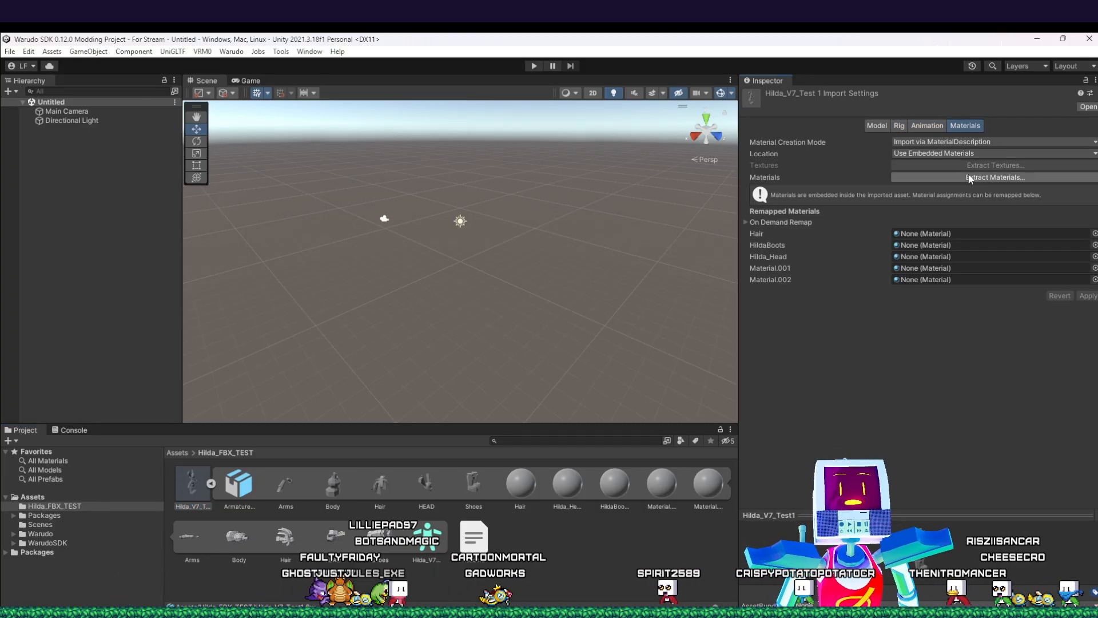
click(962, 155)
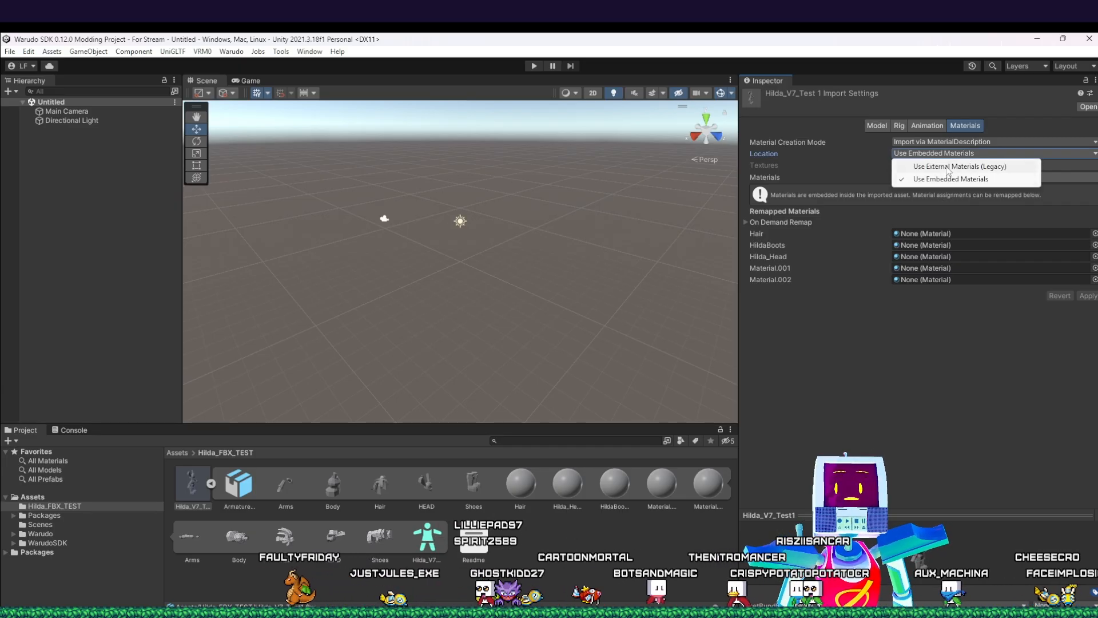
click(669, 523)
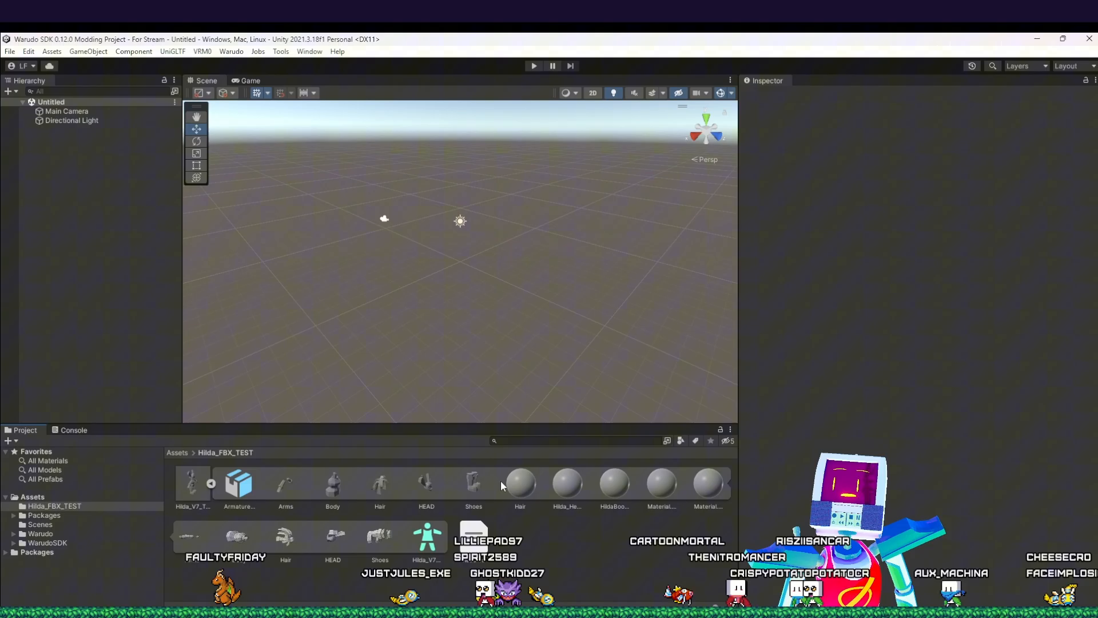
click(560, 482)
click(659, 482)
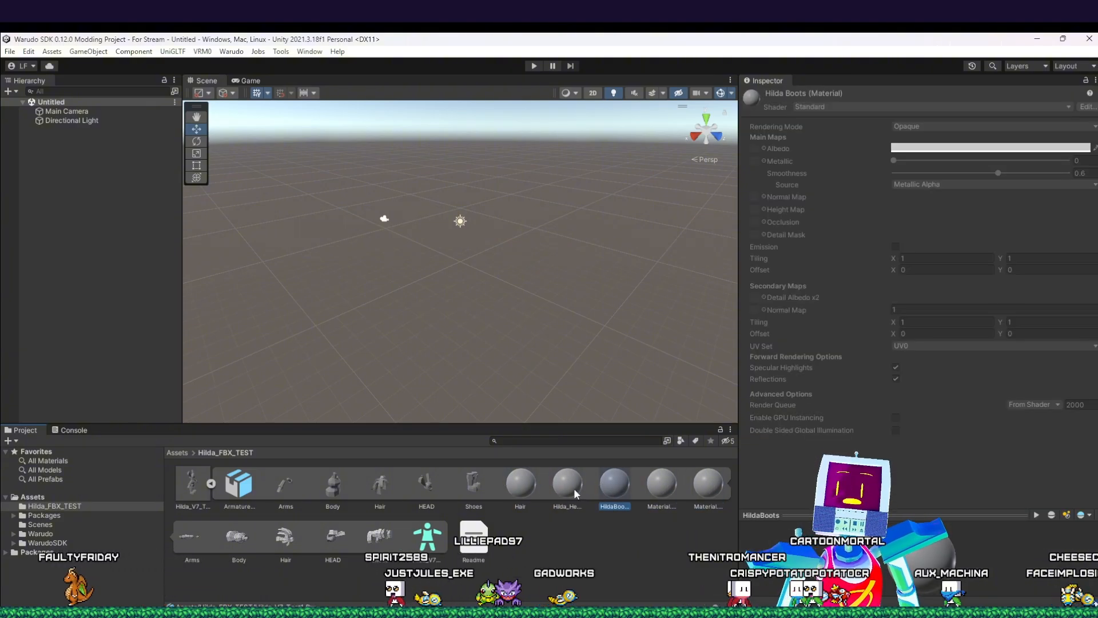
click(518, 484)
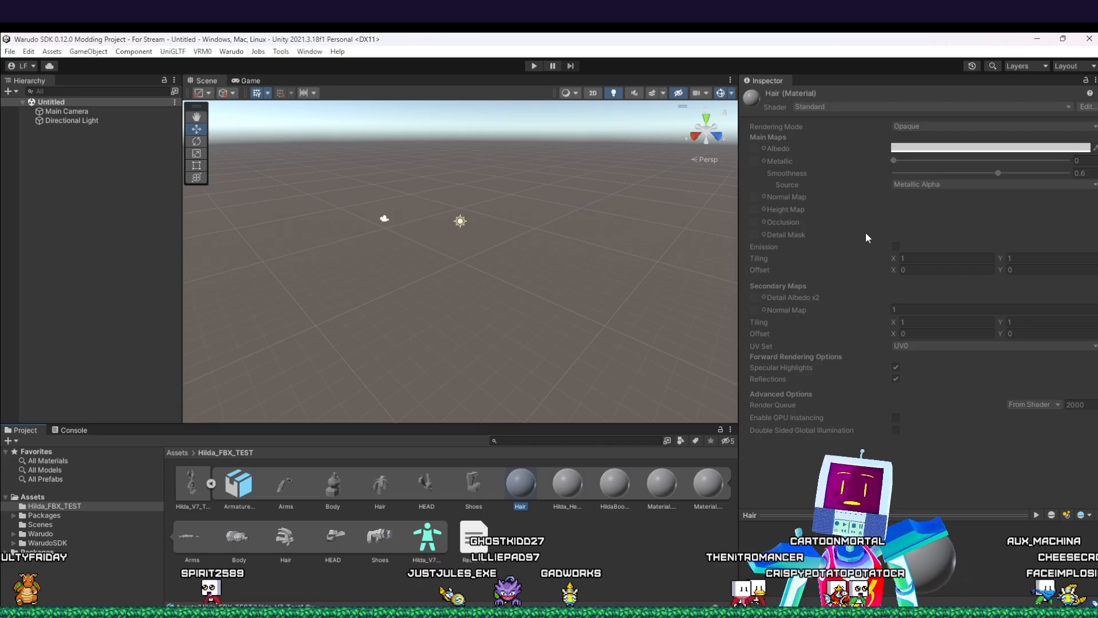
Step: Set the Hilda model's material location to Use External Materials (Legacy), apply it and check the generated Materials folder
click(191, 485)
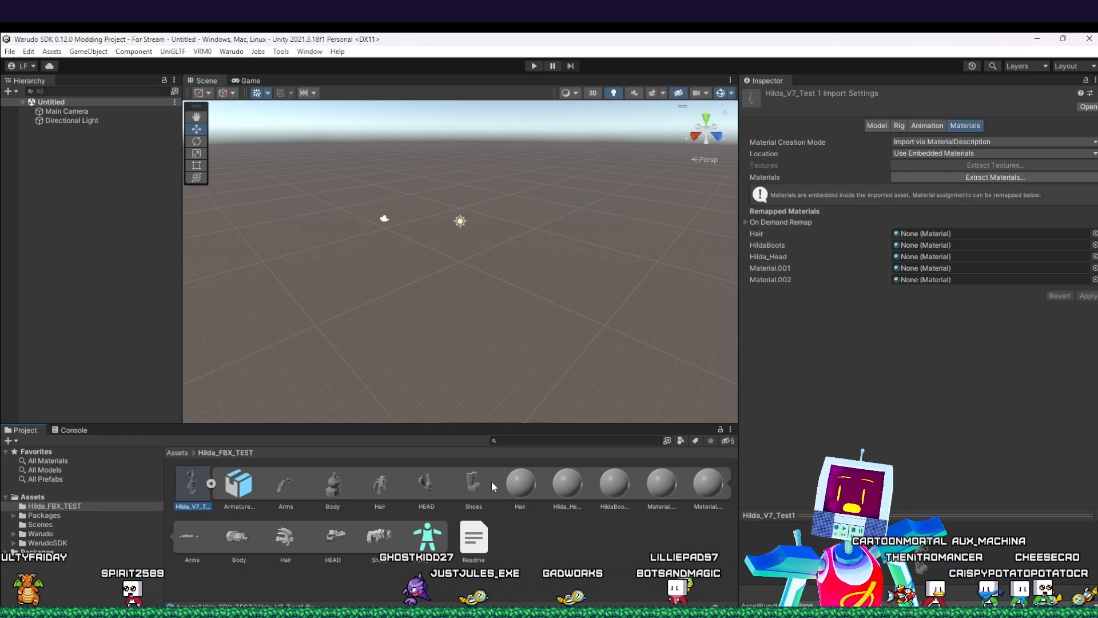
click(984, 155)
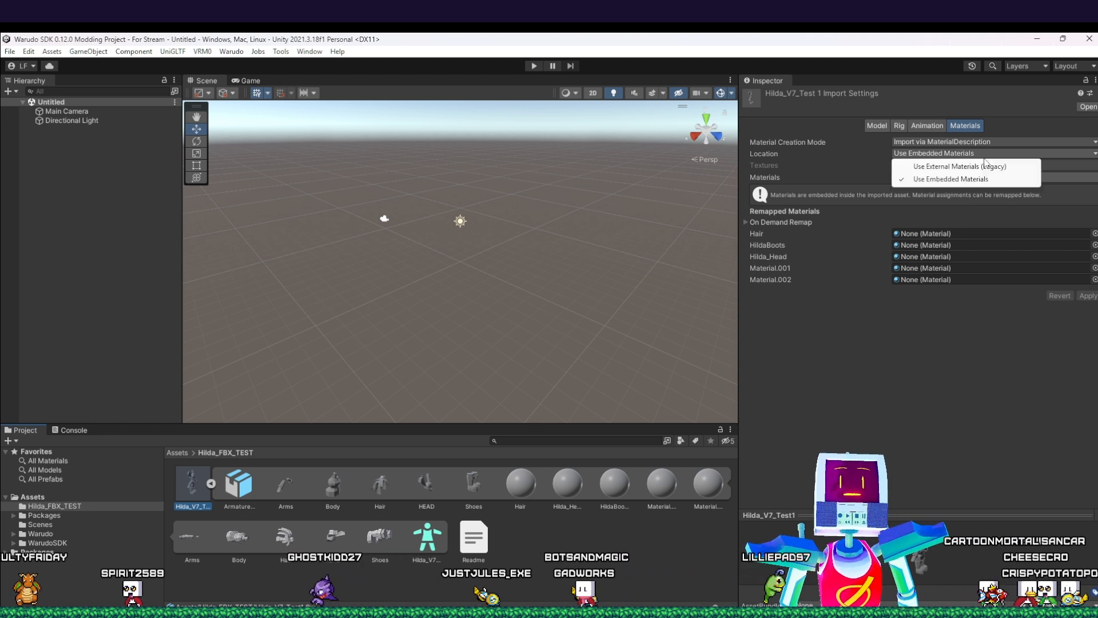
click(985, 167)
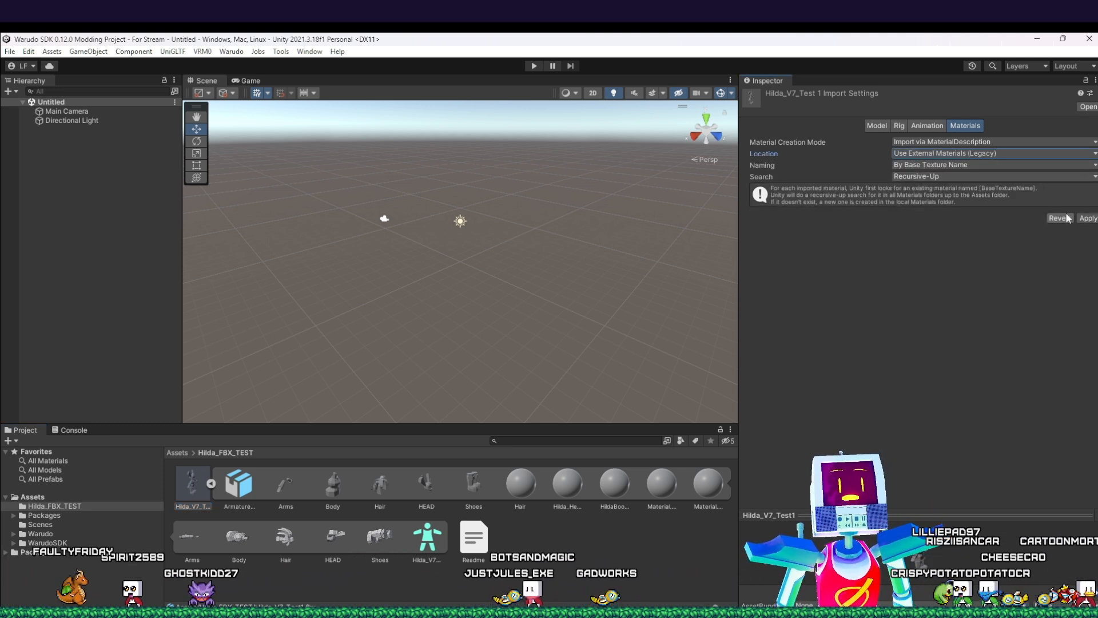
click(1087, 218)
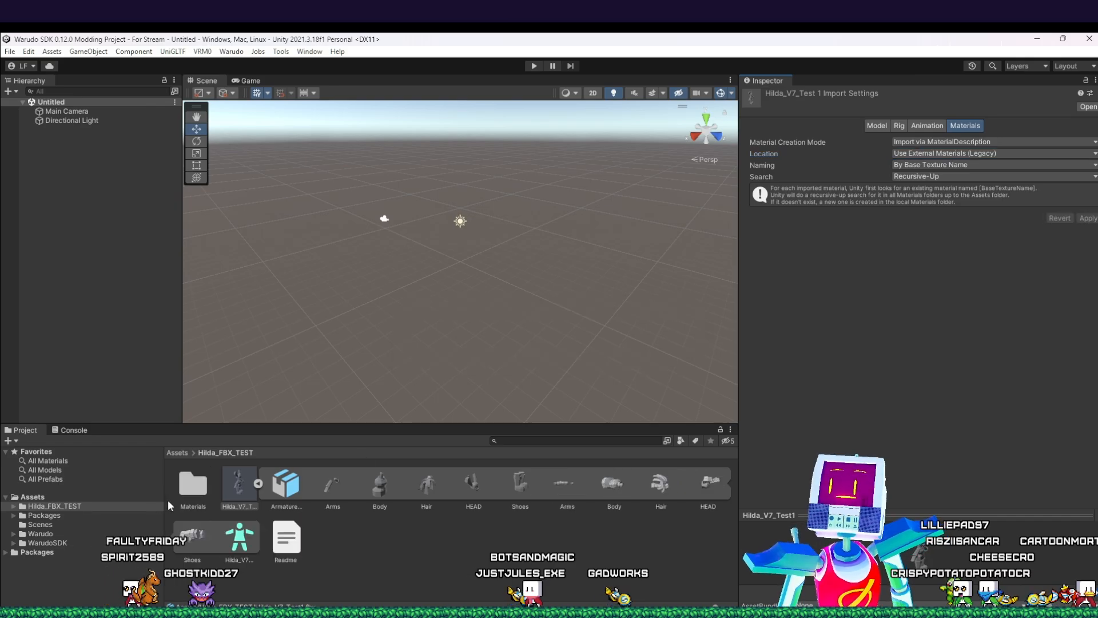
double_click(201, 491)
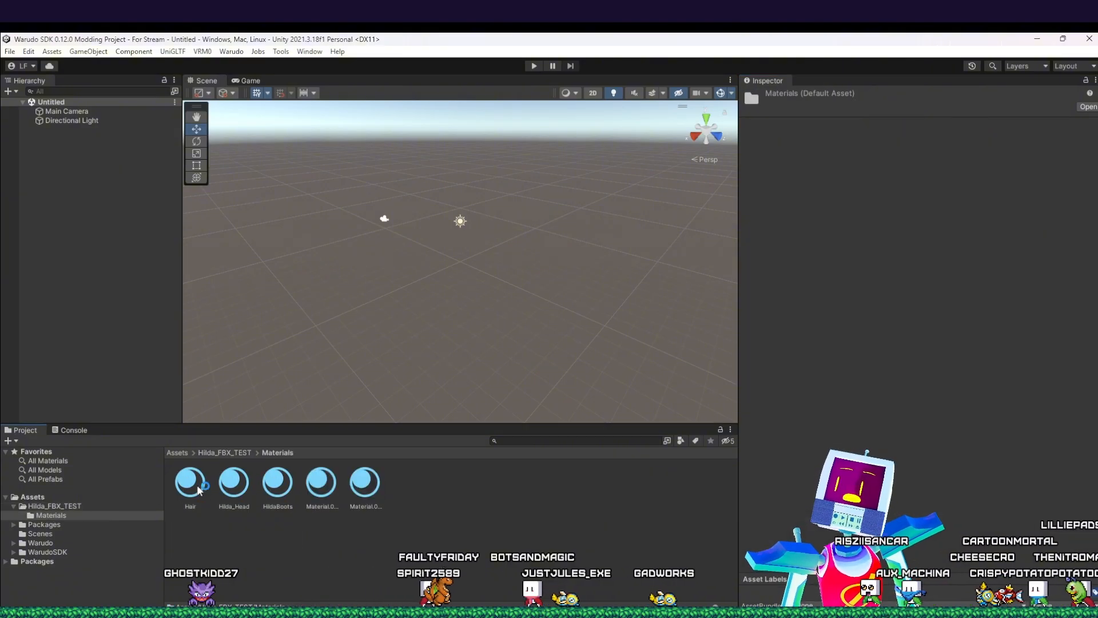
click(238, 454)
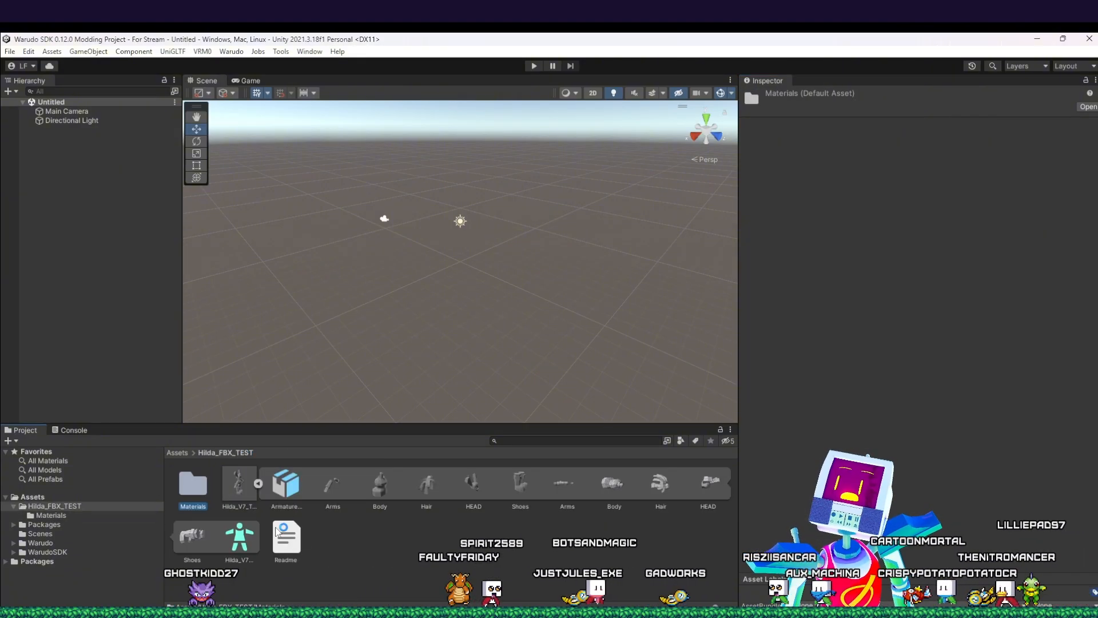
Step: Place the Hilda_V7_Test1 model from the Hilda_FBX_TEST folder into the scene hierarchy
click(243, 489)
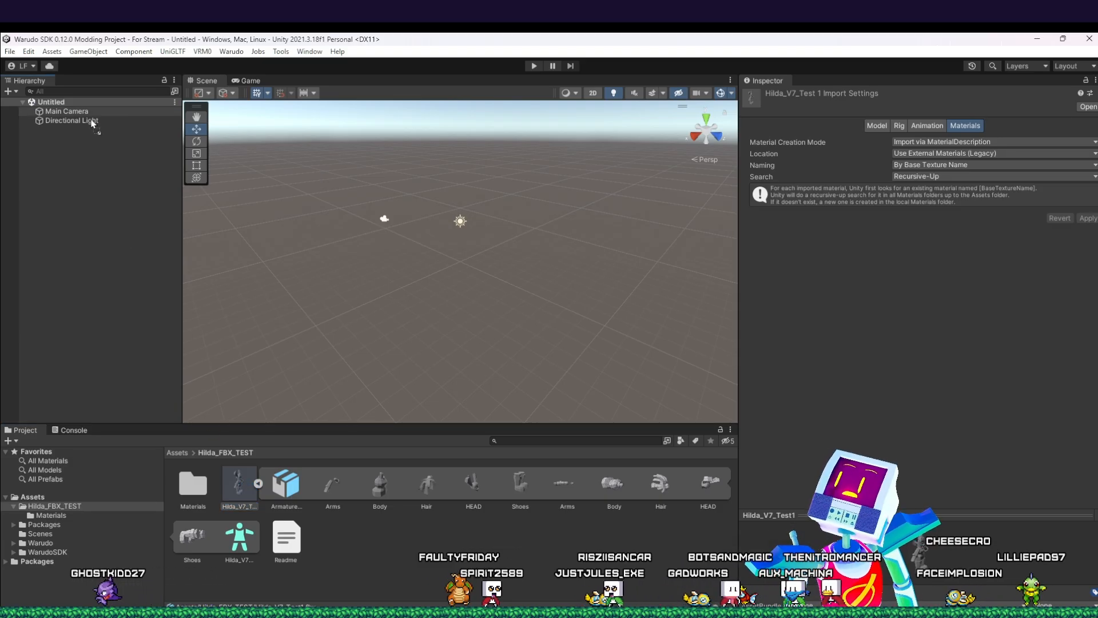
drag(82, 136, 31, 84)
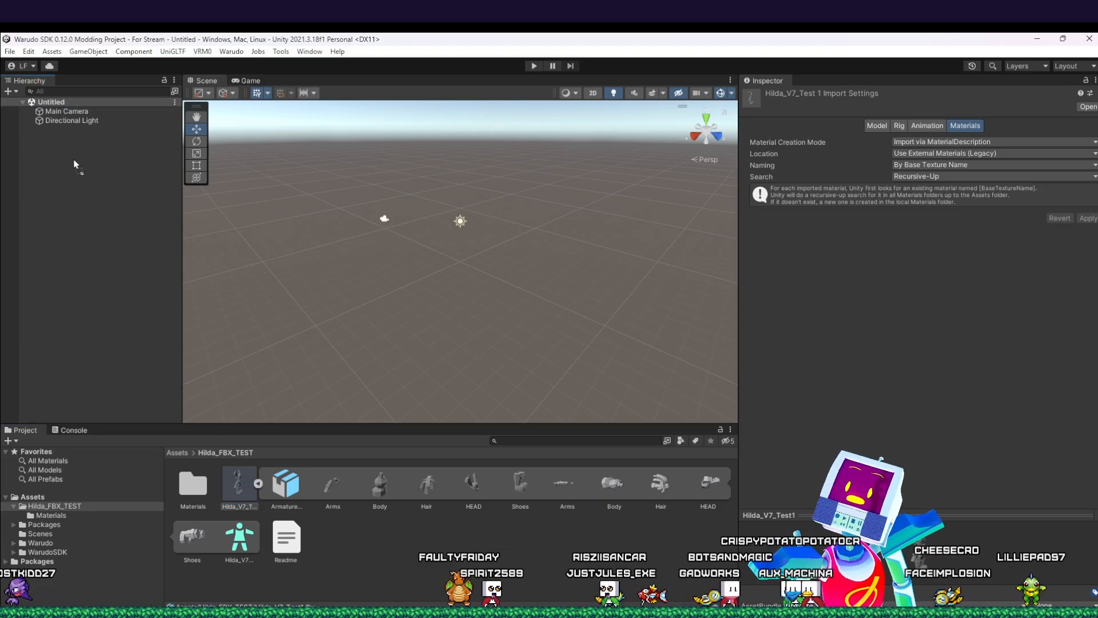
drag(63, 162, 61, 156)
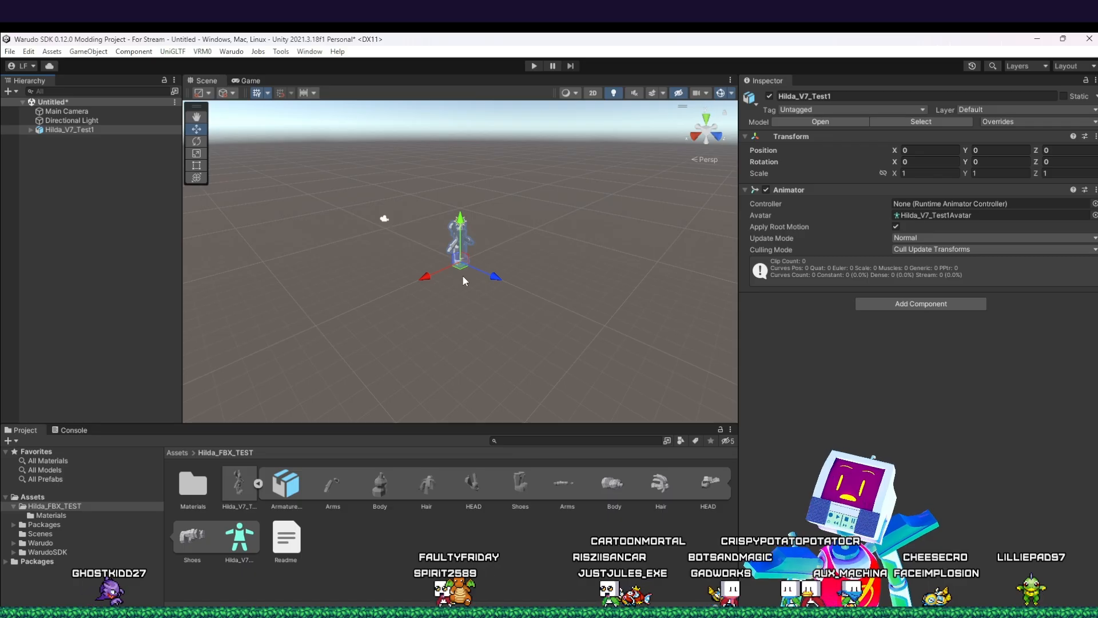
Step: Examine the Hilda model in the scene up close, from its head down to its feet
scroll(469, 266, up, 3)
scroll(469, 266, up, 5)
right_drag(469, 265, 439, 225)
middle_drag(544, 255, 483, 287)
scroll(480, 290, up, 4)
middle_drag(468, 344, 526, 316)
scroll(558, 318, up, 3)
right_drag(599, 341, 533, 302)
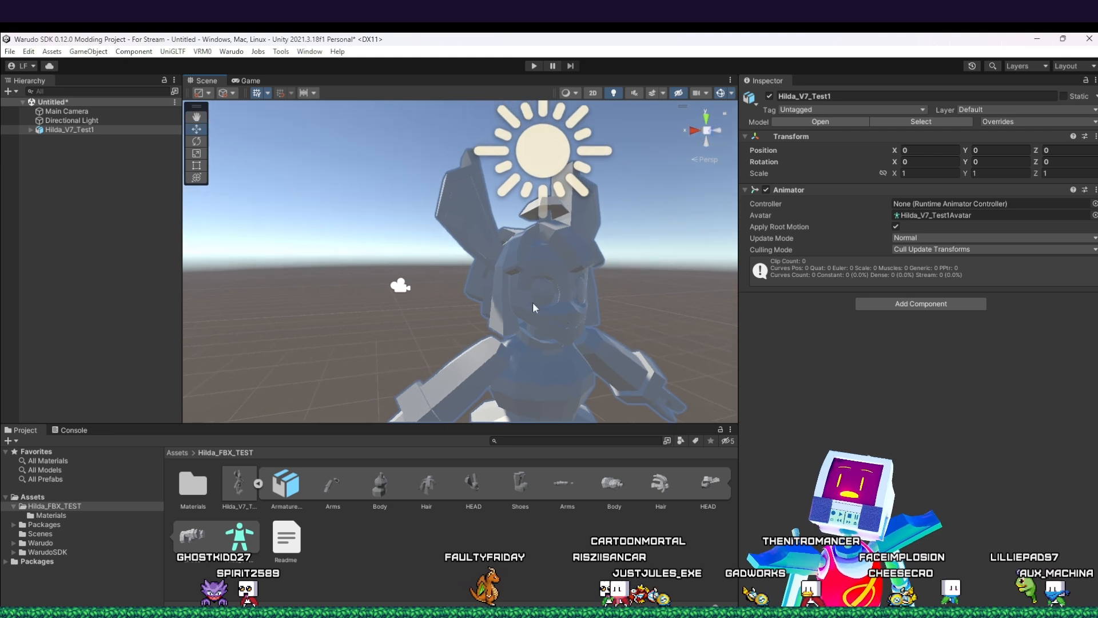
middle_drag(628, 314, 549, 231)
right_drag(549, 230, 542, 253)
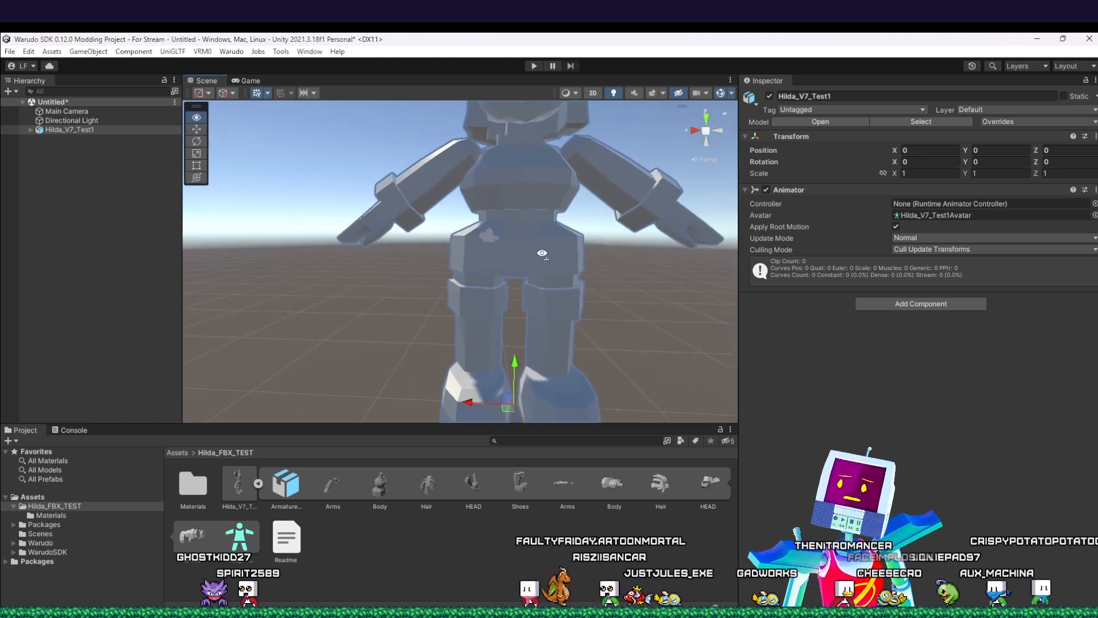
middle_drag(541, 252, 645, 354)
middle_drag(545, 318, 530, 280)
right_drag(493, 309, 543, 267)
middle_drag(543, 267, 506, 326)
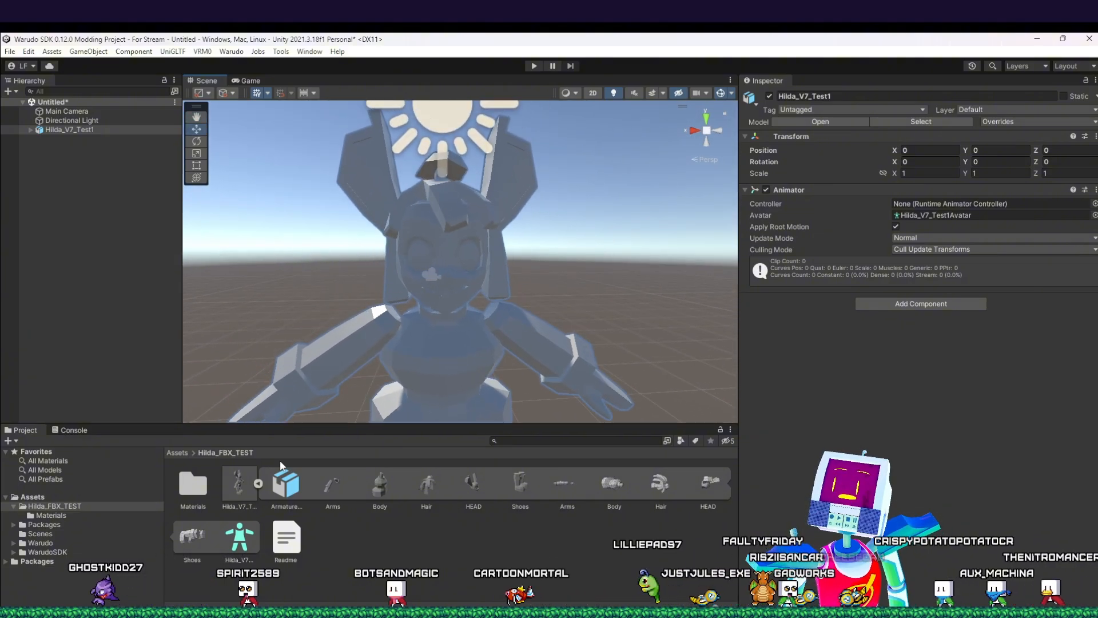
Step: Open the Materials folder, look over its materials and import the Hilda_Arms, Hilda_Body, Hilda_Hair, Hilda_Head and HildaBoots texture images
double_click(188, 486)
click(206, 486)
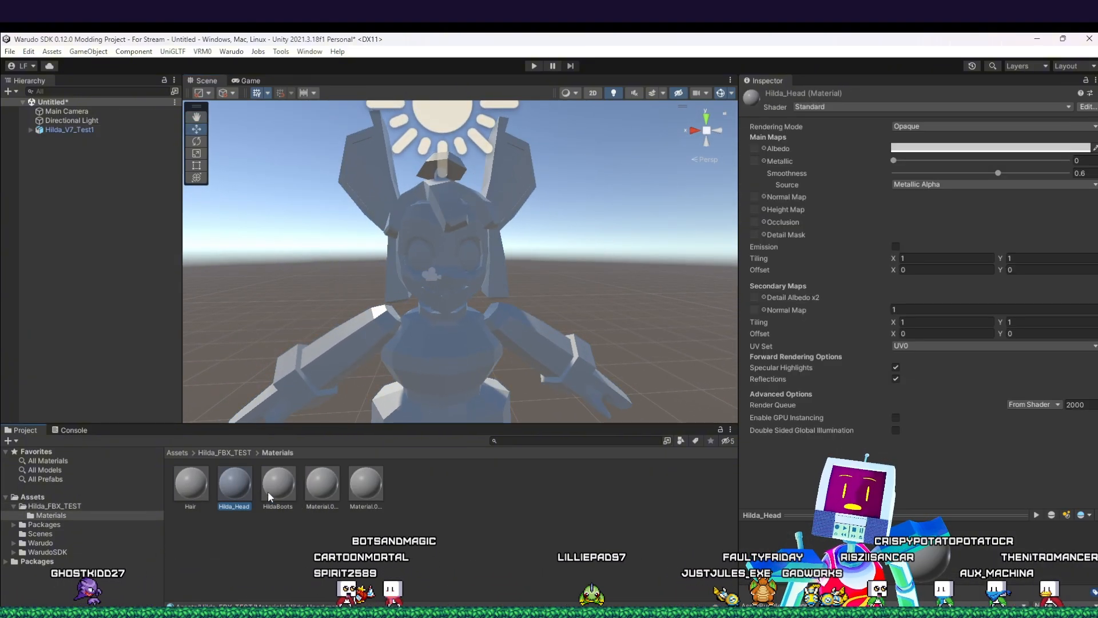
click(365, 489)
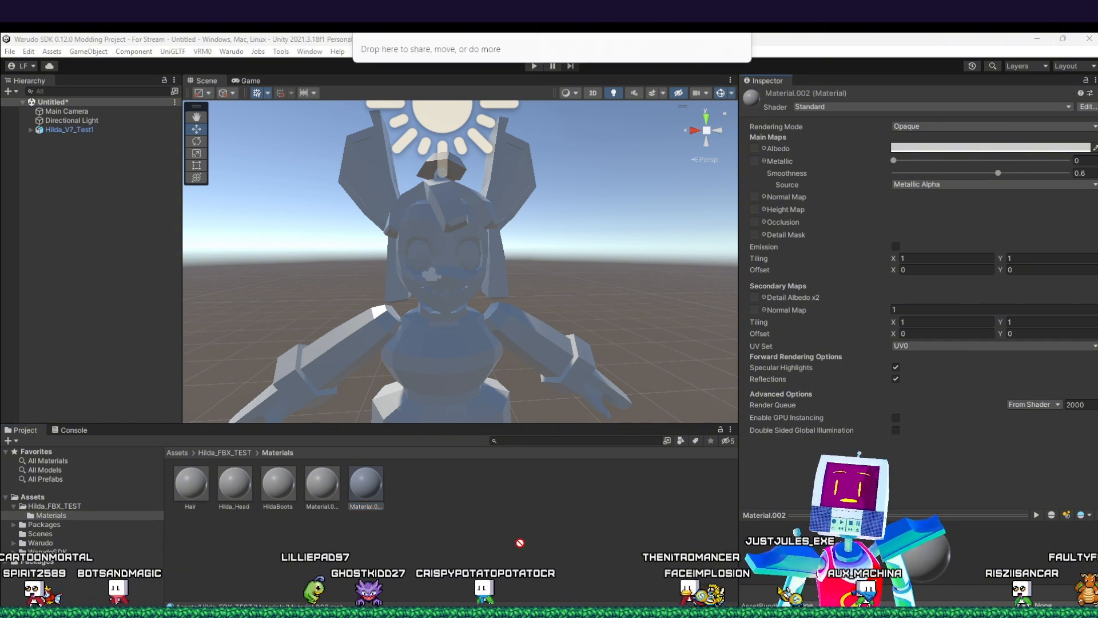
drag(520, 542, 442, 527)
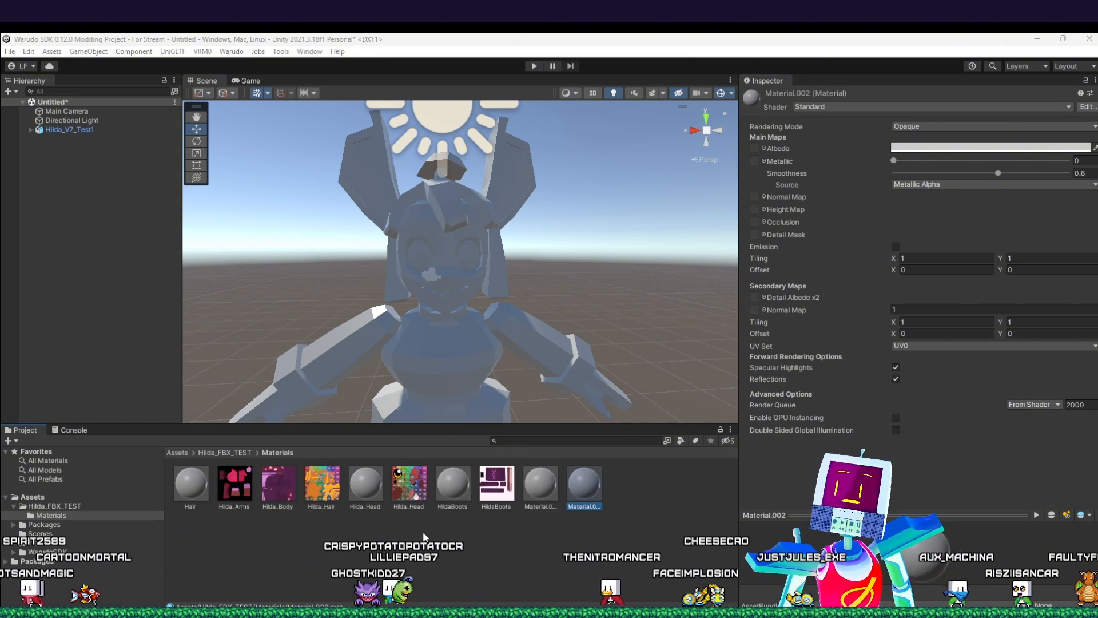
Step: Look through the imported Hilda textures and select the Hair material
click(322, 485)
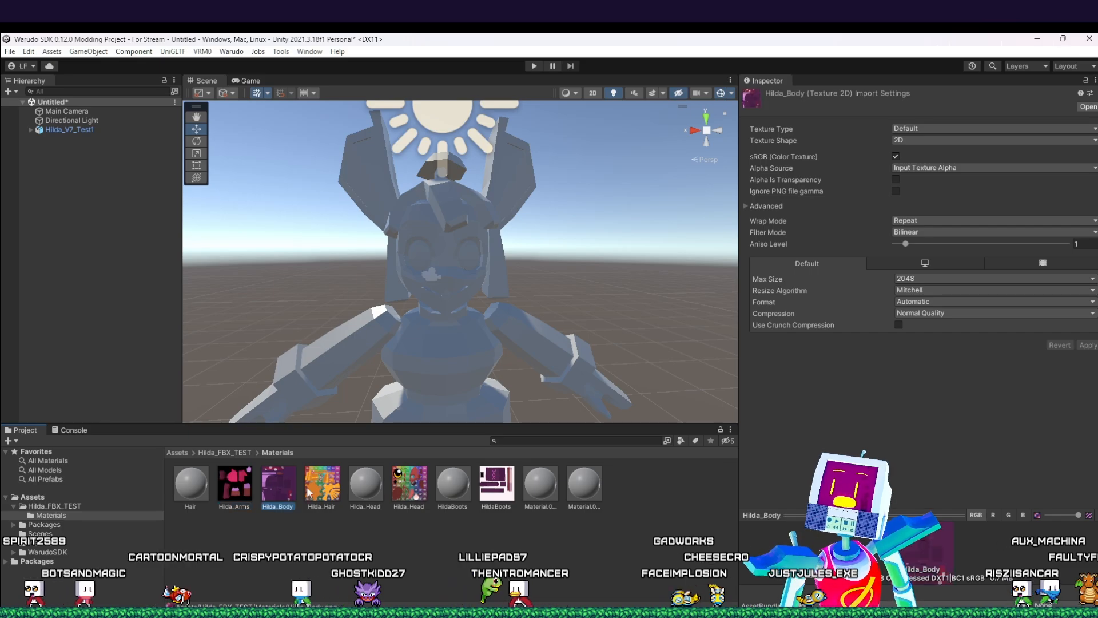
click(399, 495)
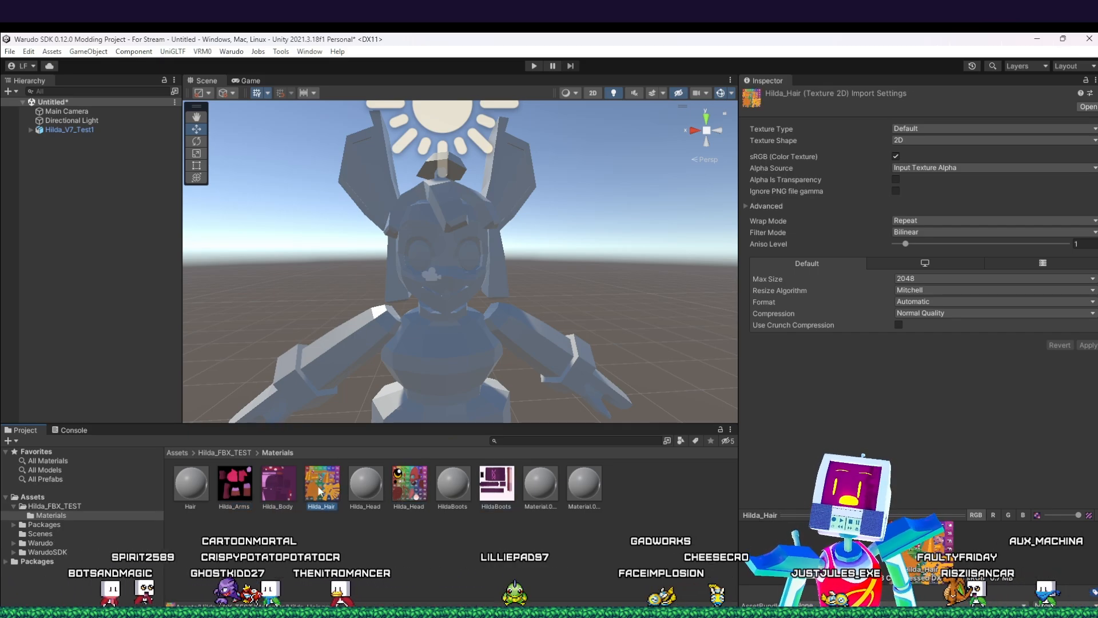
click(224, 496)
click(186, 493)
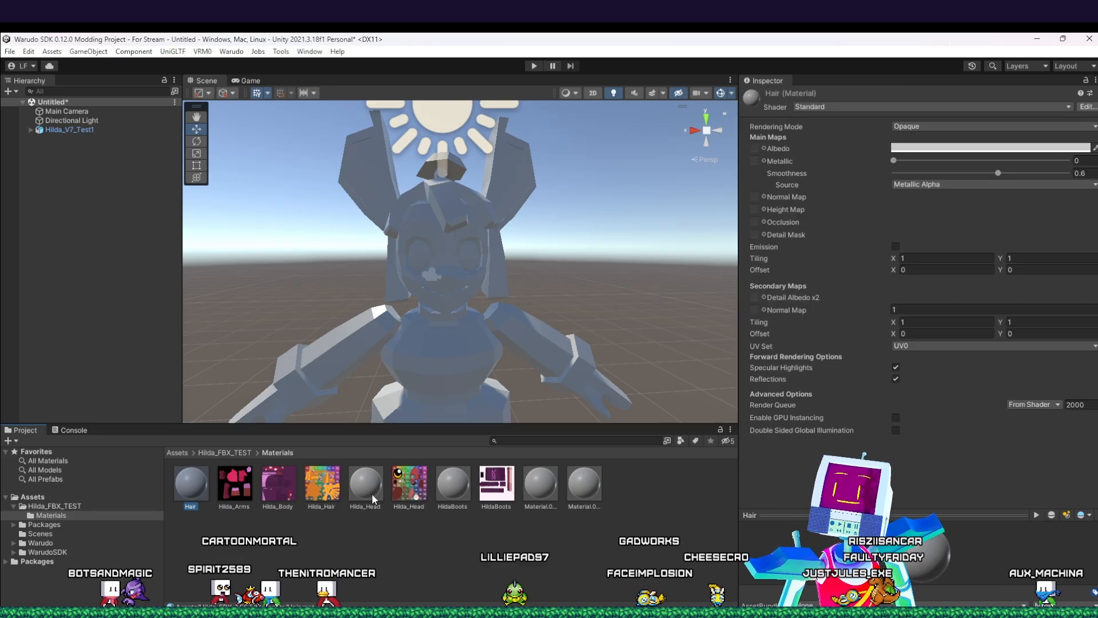
Step: Look through the Hilda_Head, HildaBoots, Material.001 and Material.002 materials and the HildaBoots texture, ending on the Hair material
click(372, 493)
click(461, 492)
click(583, 491)
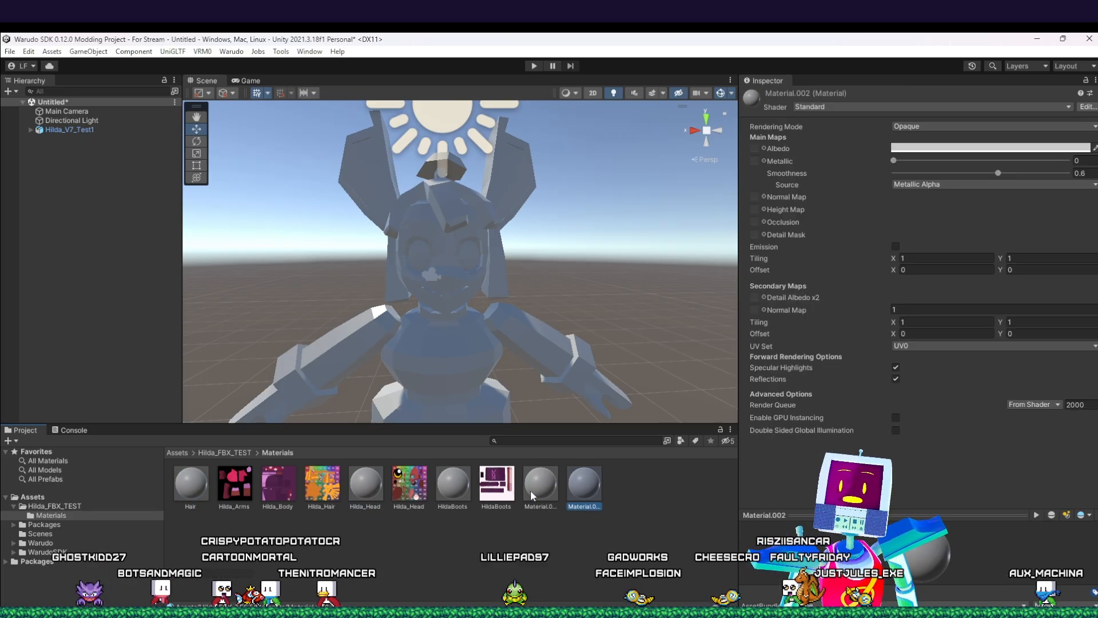
click(496, 484)
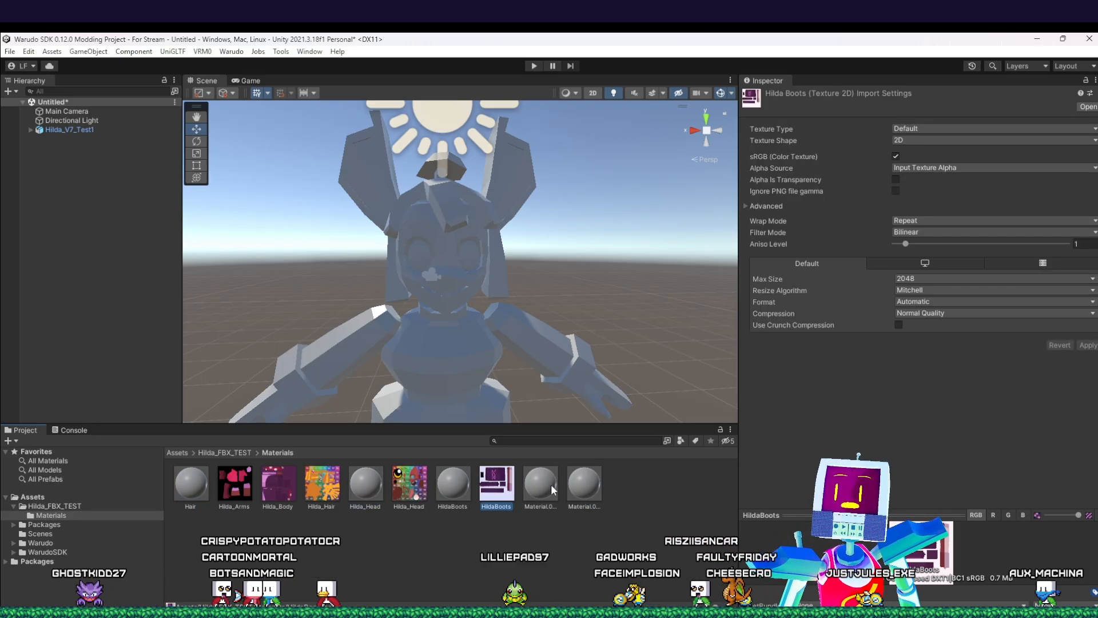
click(588, 486)
click(397, 531)
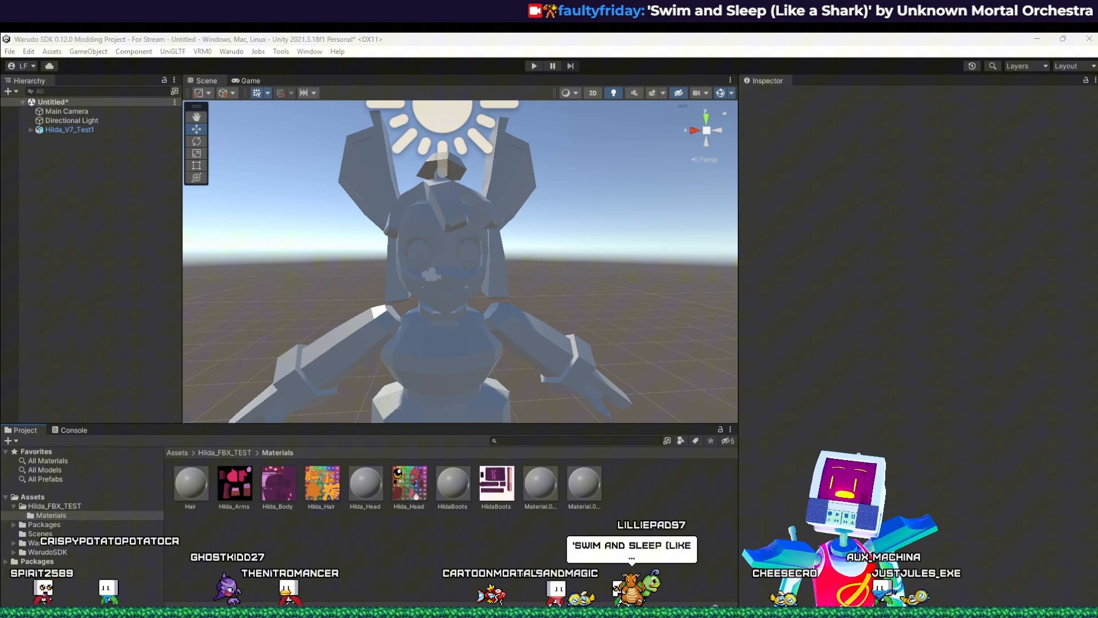
click(185, 485)
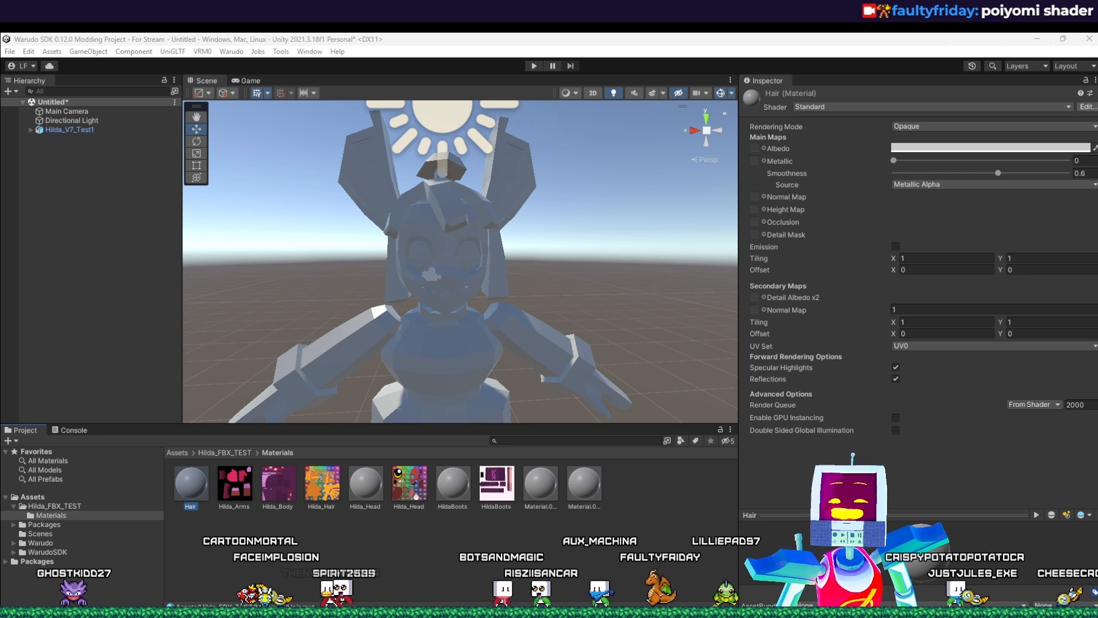
Step: Import the full poi_Toon_7.3.50_UpTo_9.2.79 Unity package into the project
drag(0, 447, 260, 523)
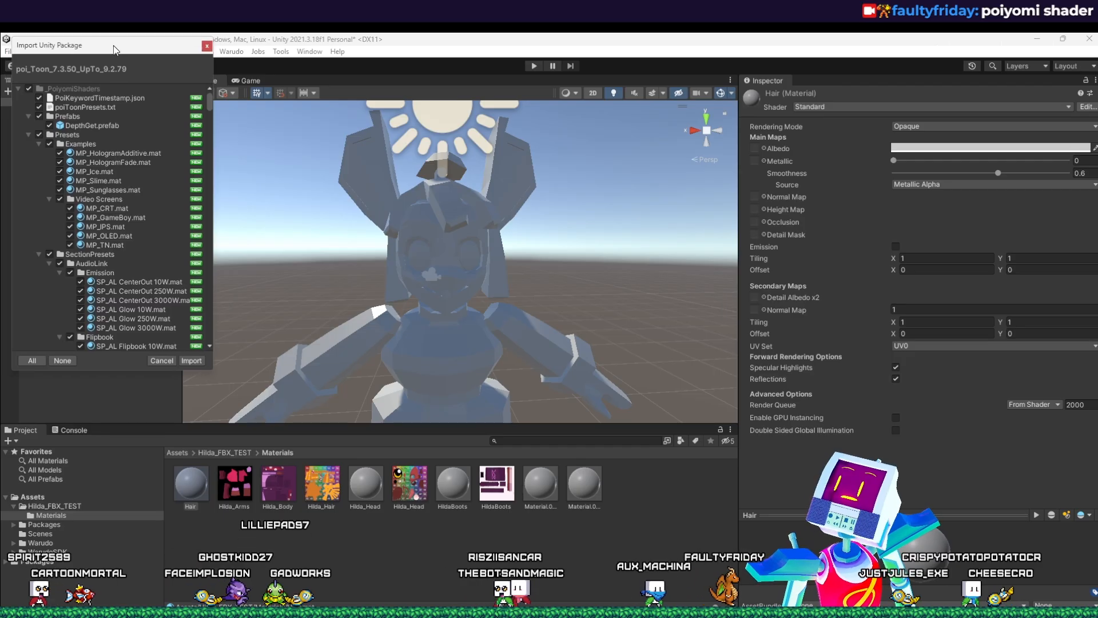
drag(100, 53, 274, 118)
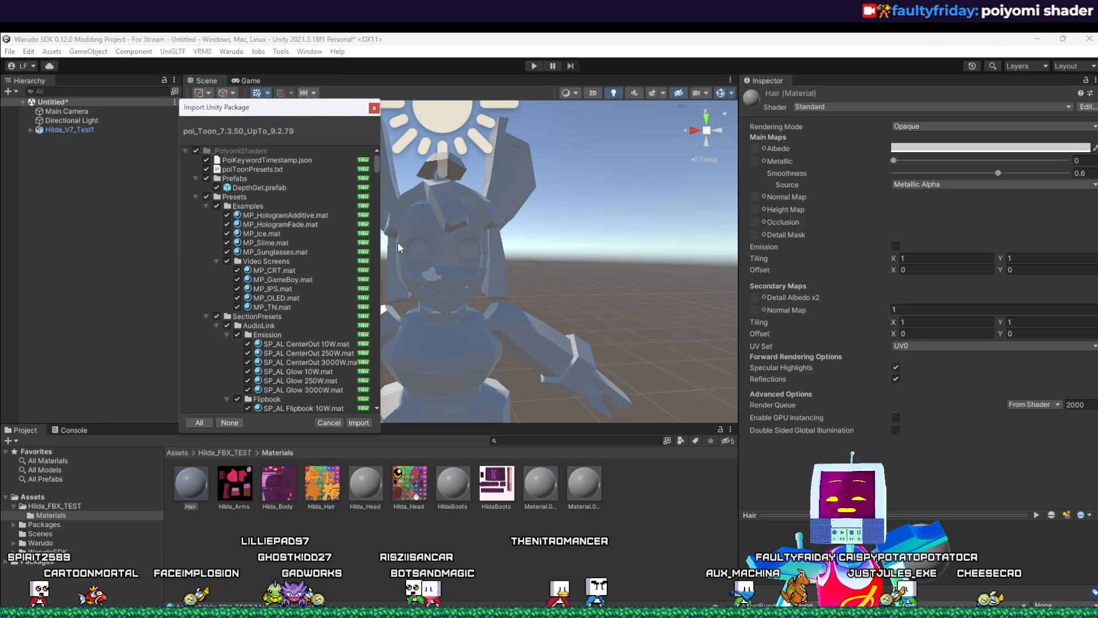
click(358, 423)
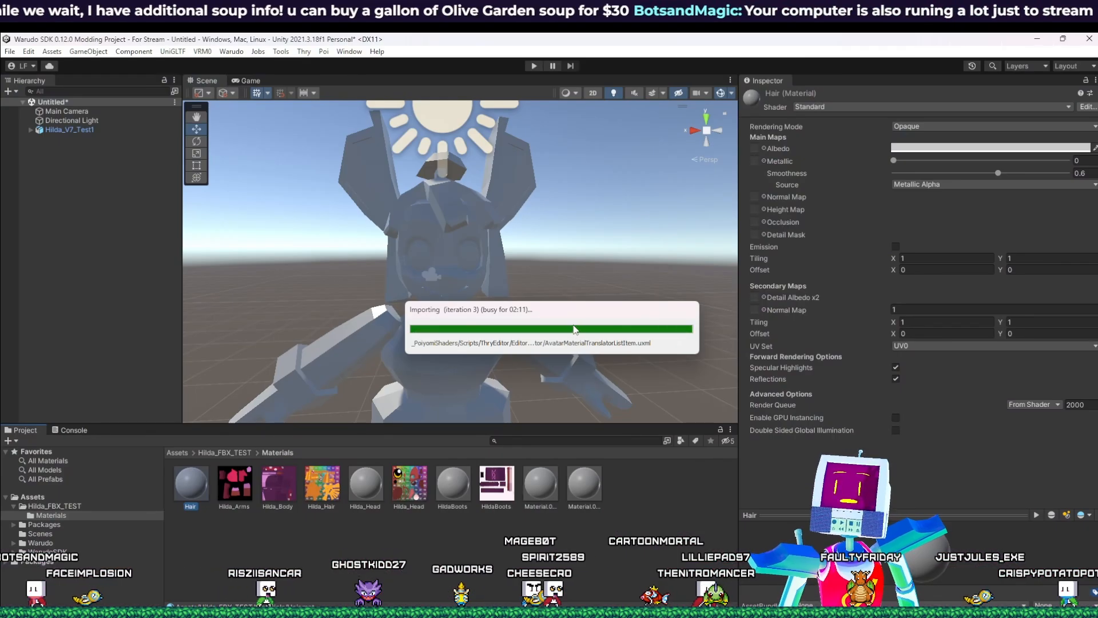
drag(577, 307, 554, 307)
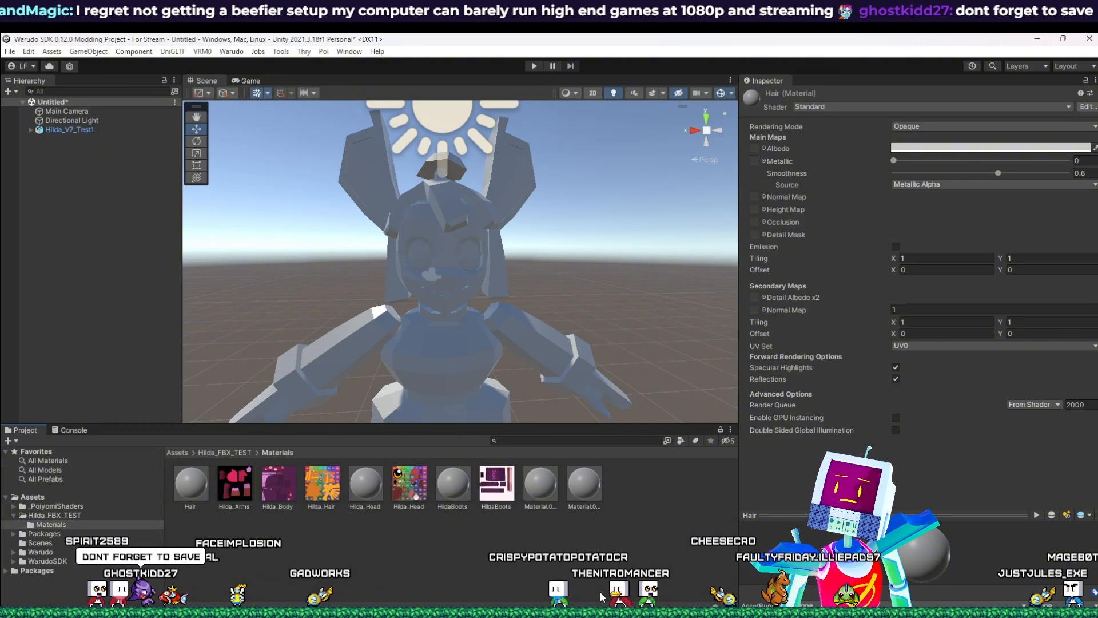
Step: Save the scene in the Assets folder as HildaFBX_To_Warudo
click(507, 540)
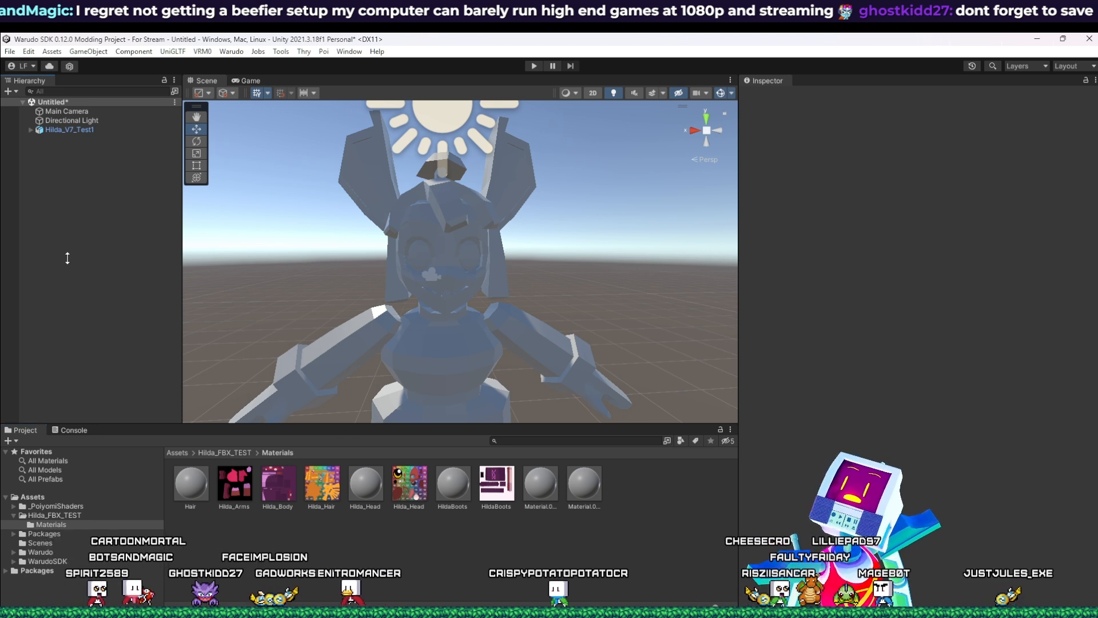
key(ctrl+s)
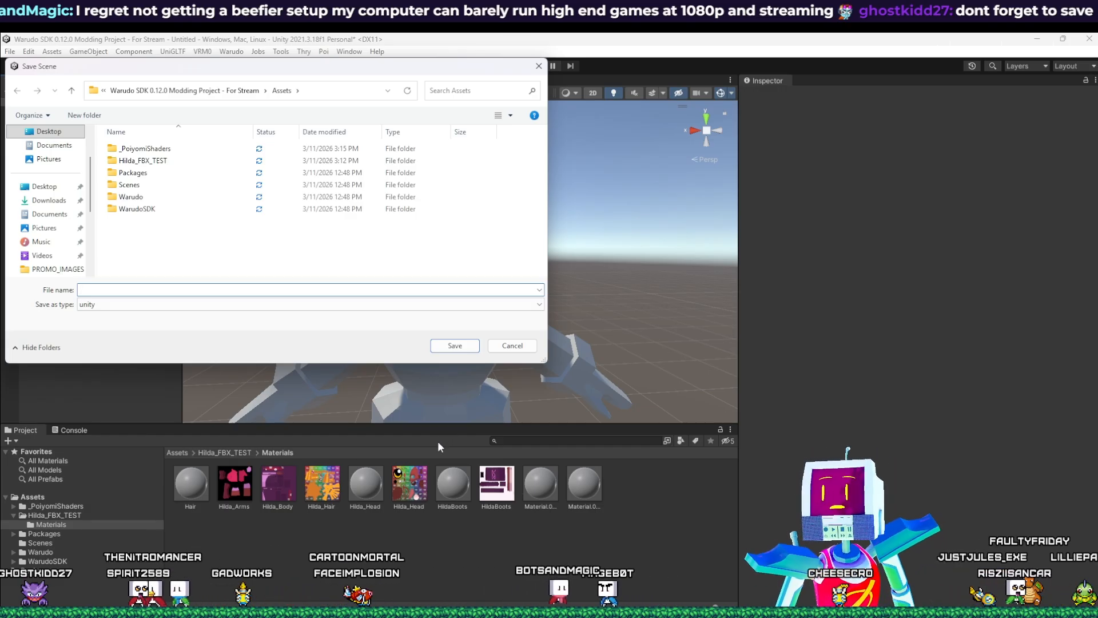
click(118, 304)
click(118, 304)
click(119, 291)
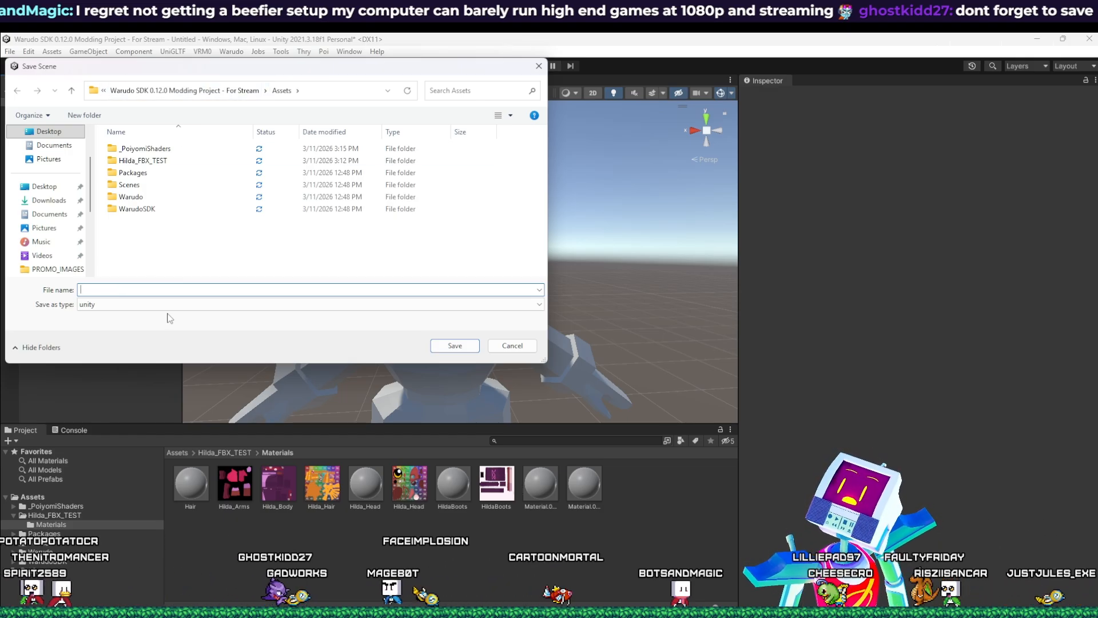
text(Hi)
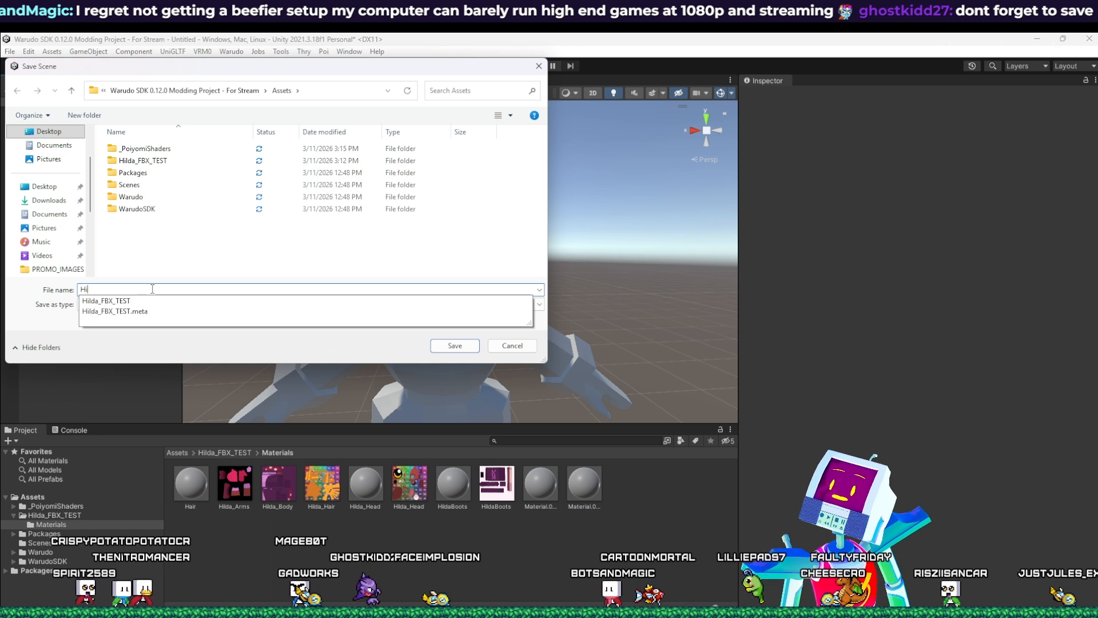
text(ldaTexture)
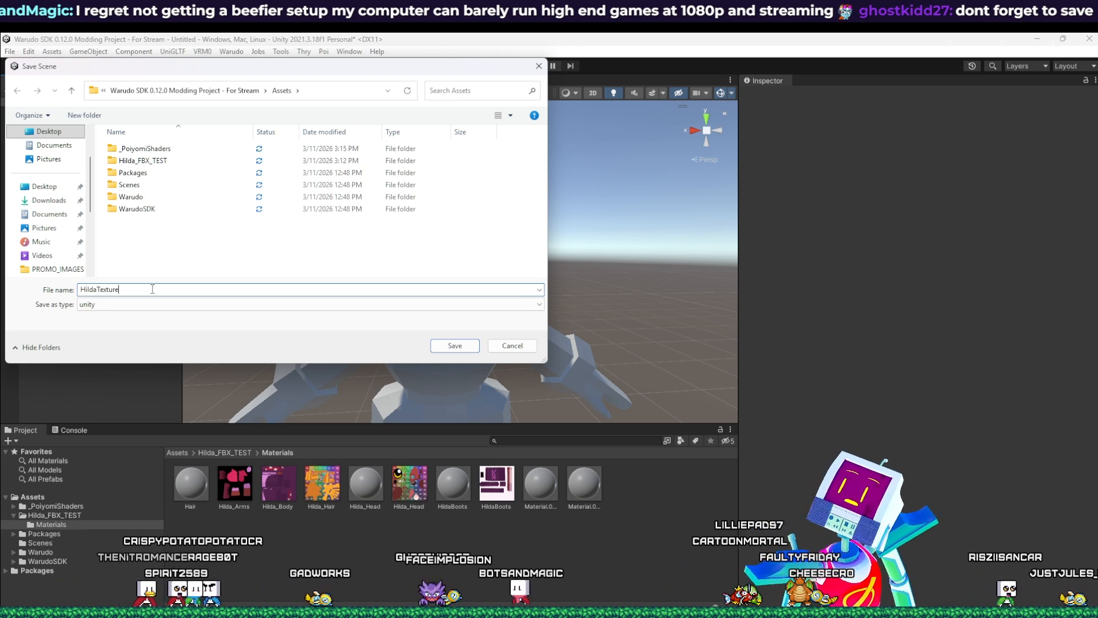
key(BackSpace)
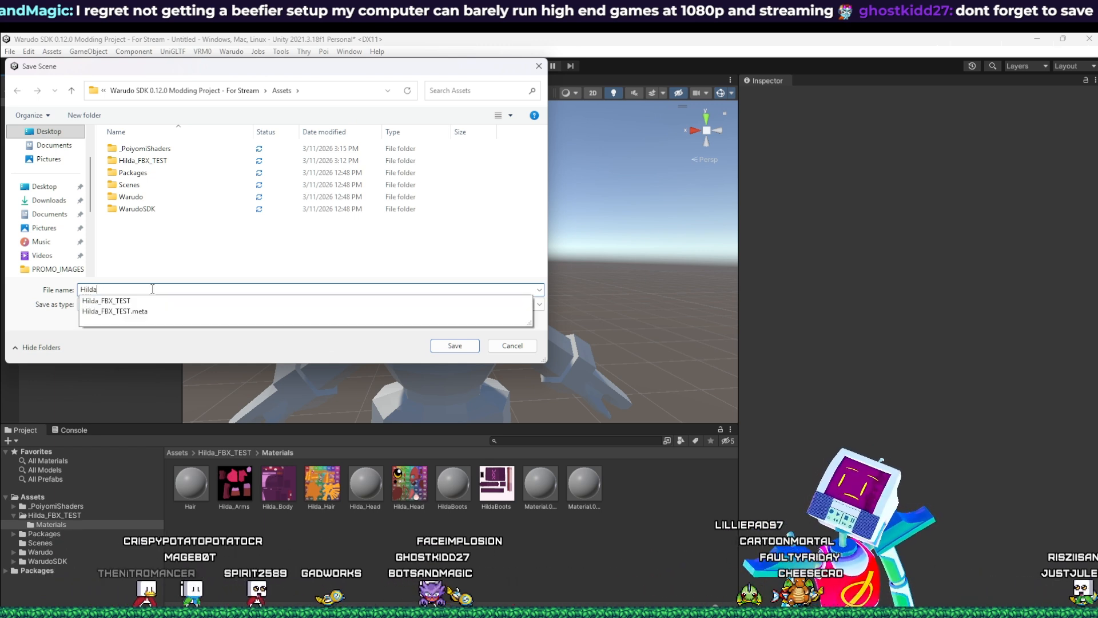
text(FBX_To_Warudo)
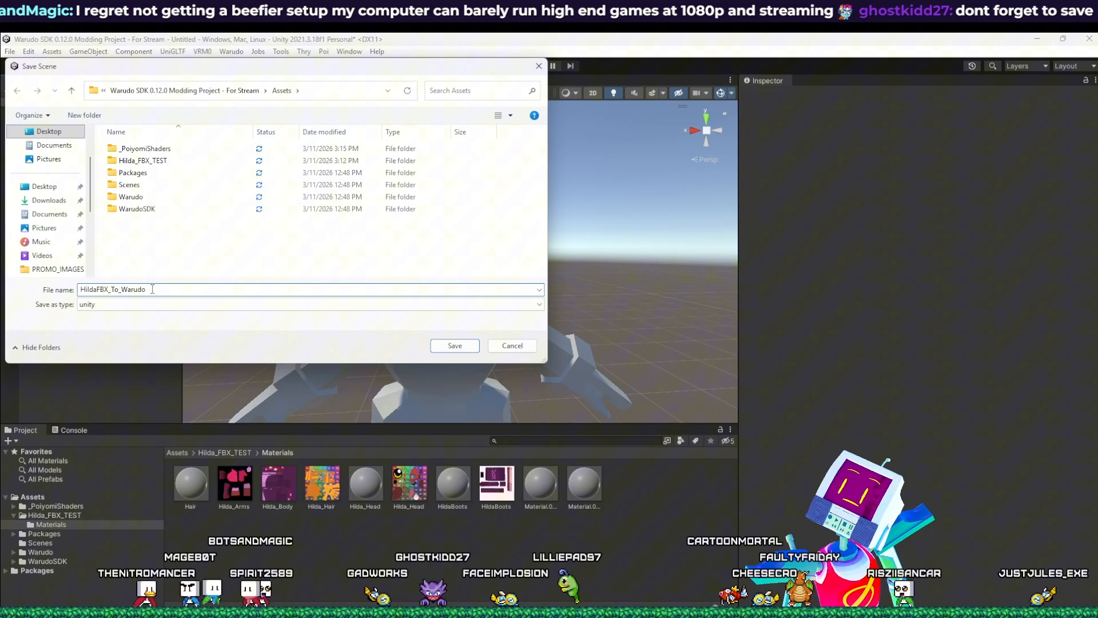
key(Return)
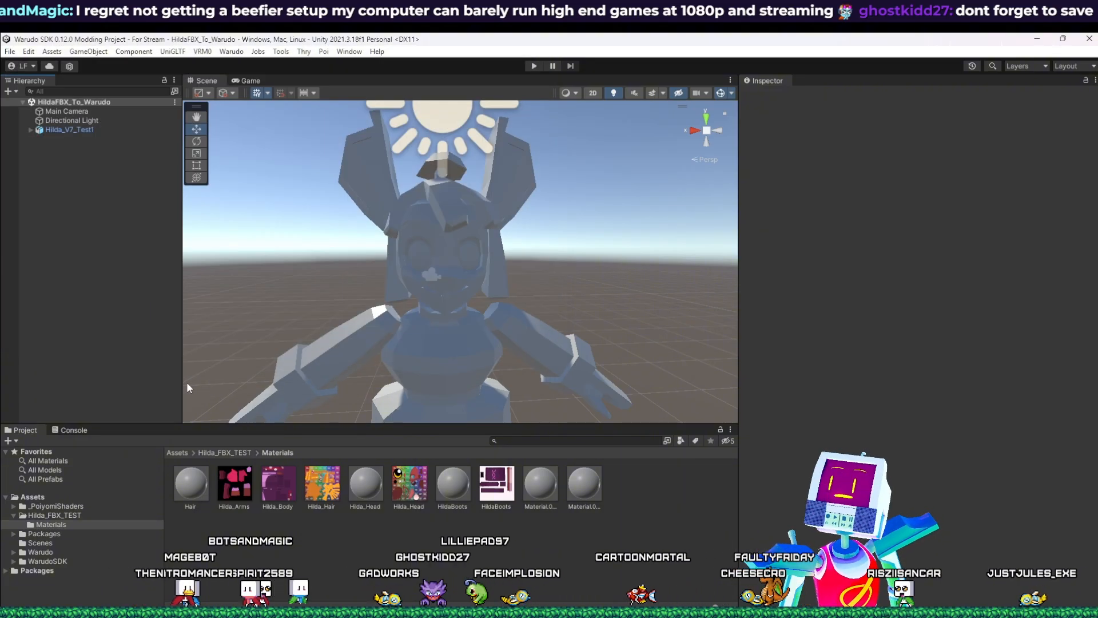
Step: Change the Hair material's shader to Poiyomi Toon
click(194, 484)
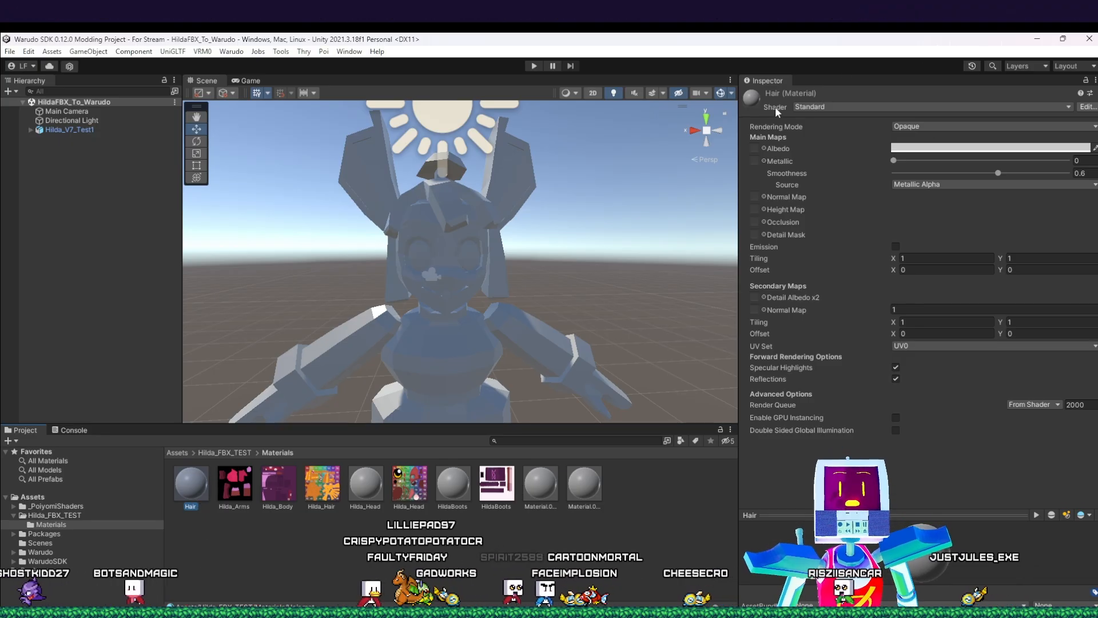
click(813, 105)
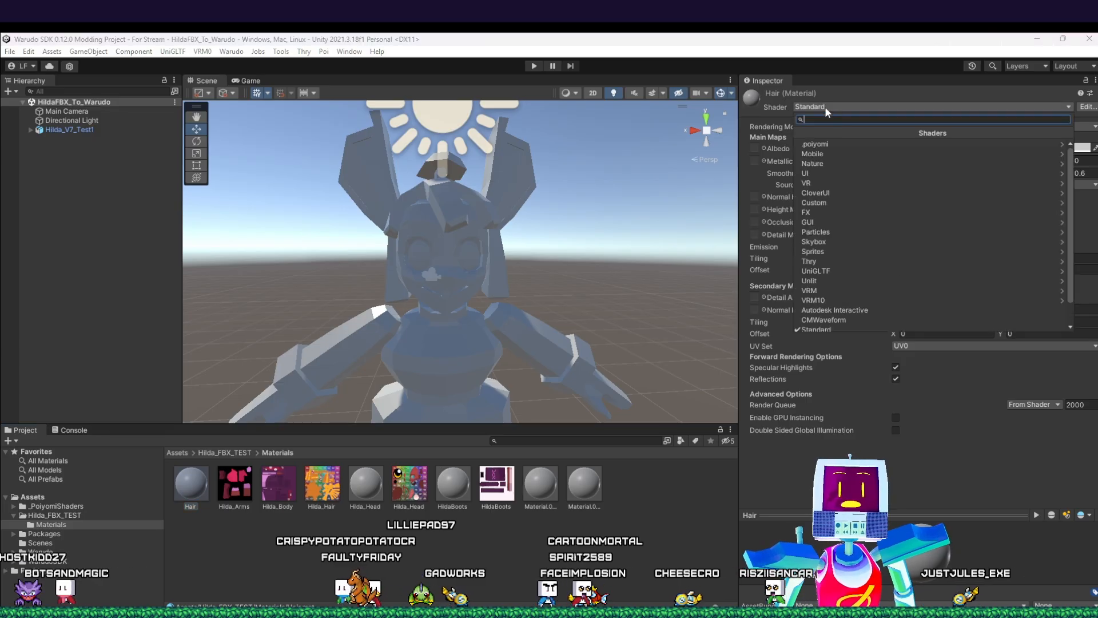
click(824, 145)
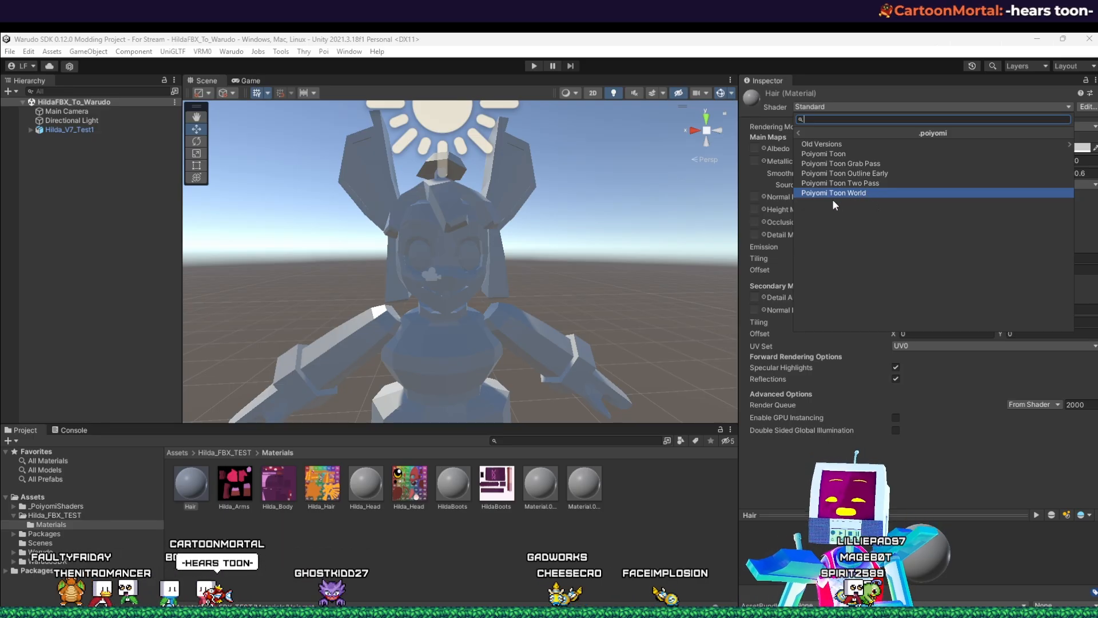
click(852, 154)
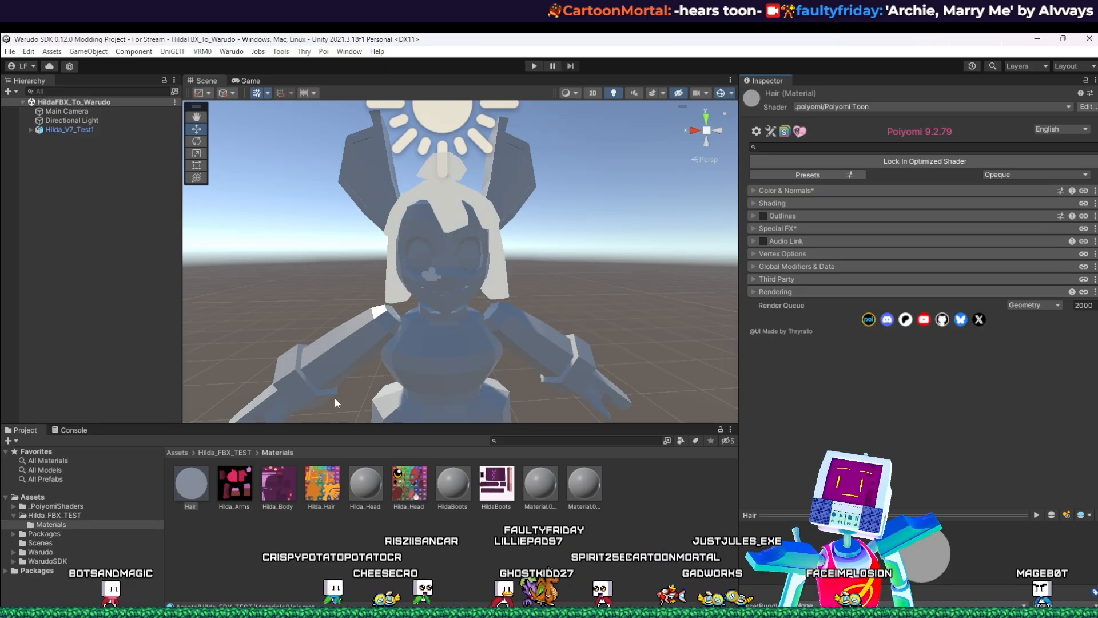
Step: Assign the Hilda_Hair image as the Hair material's main texture under Color & Normals
click(754, 191)
click(756, 190)
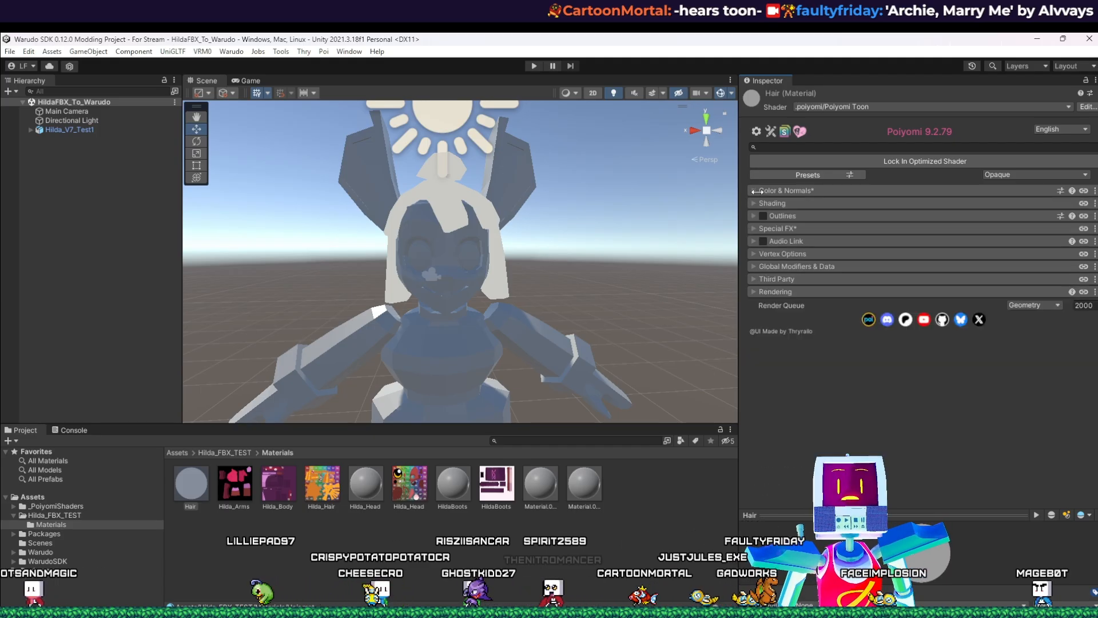
click(756, 191)
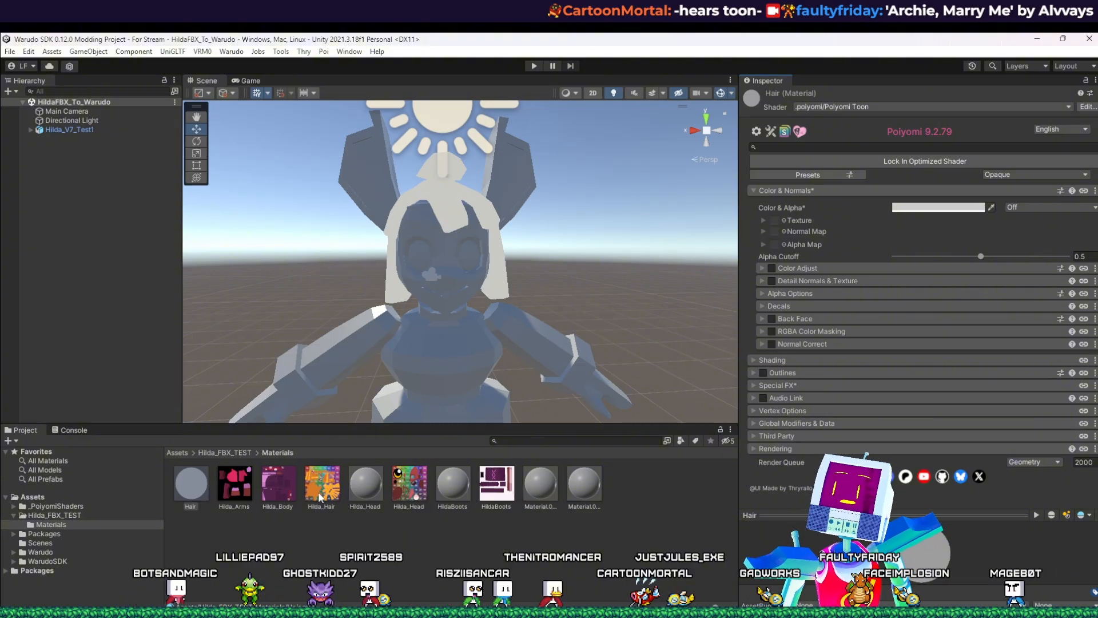
drag(321, 489, 730, 308)
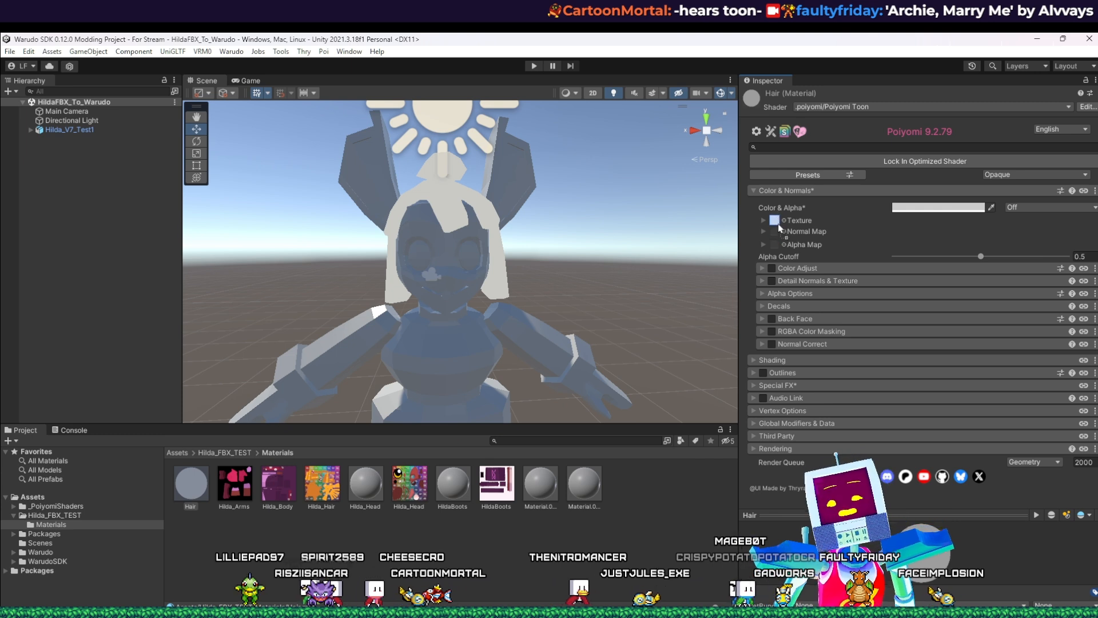
drag(778, 228, 776, 227)
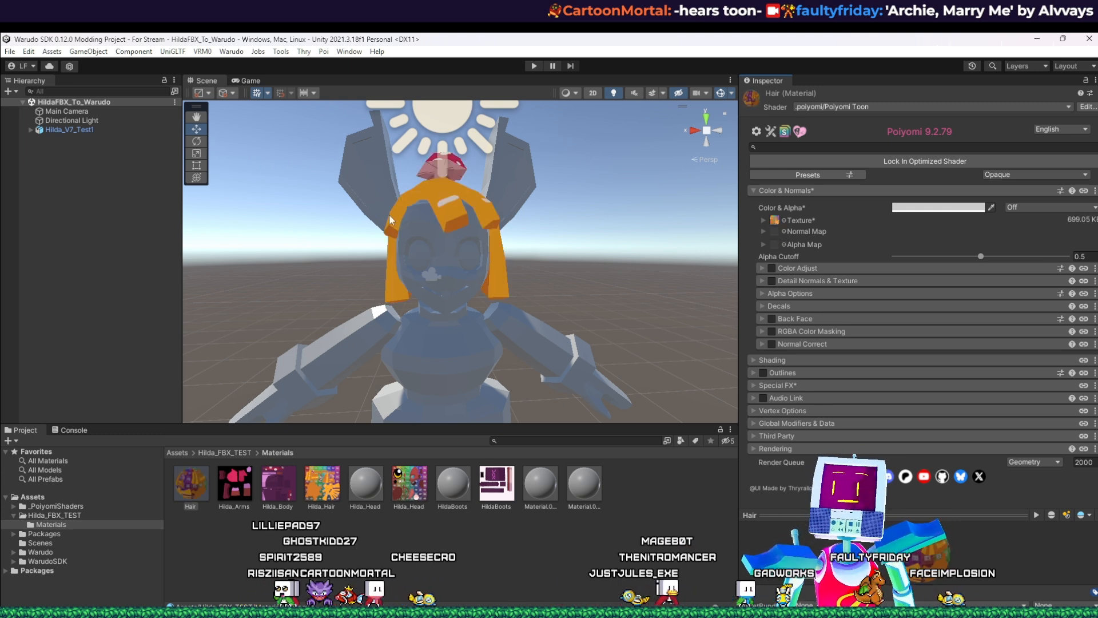
mouse_move(582, 258)
middle_down()
mouse_move(606, 260)
mouse_move(592, 248)
middle_up()
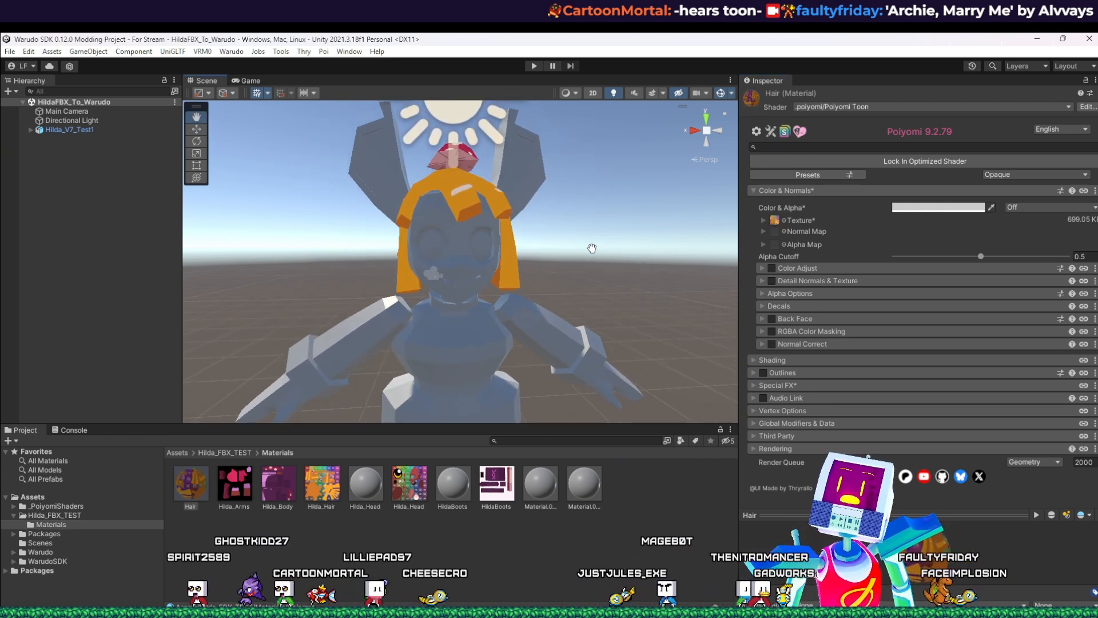
Step: Change the shader of the Hilda_Head and HildaBoots materials to Poiyomi Toon
click(366, 484)
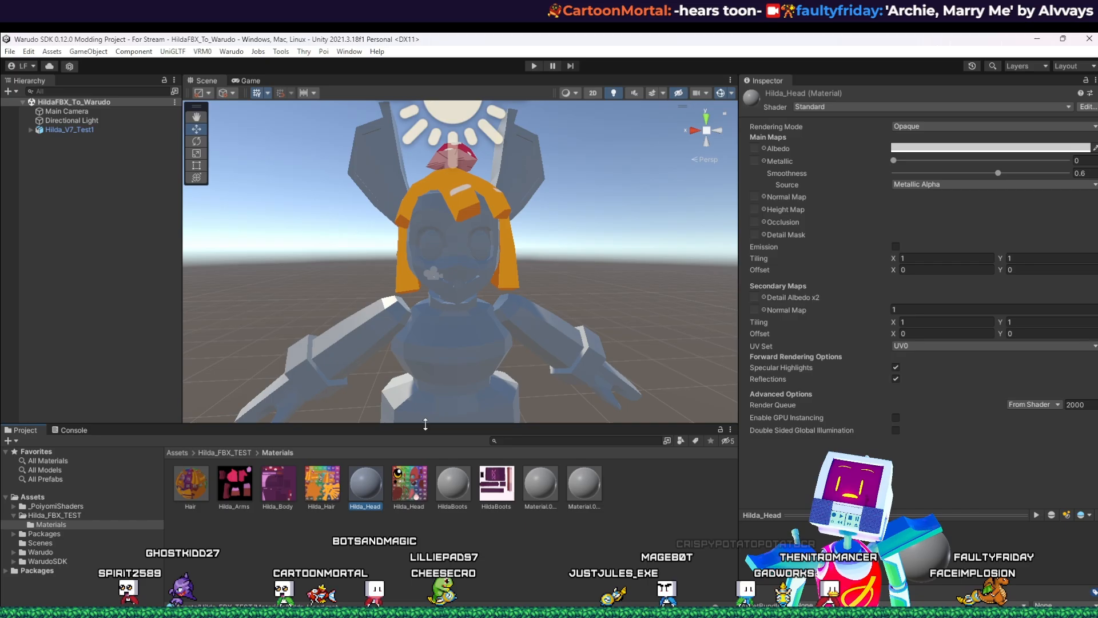
click(845, 105)
click(839, 143)
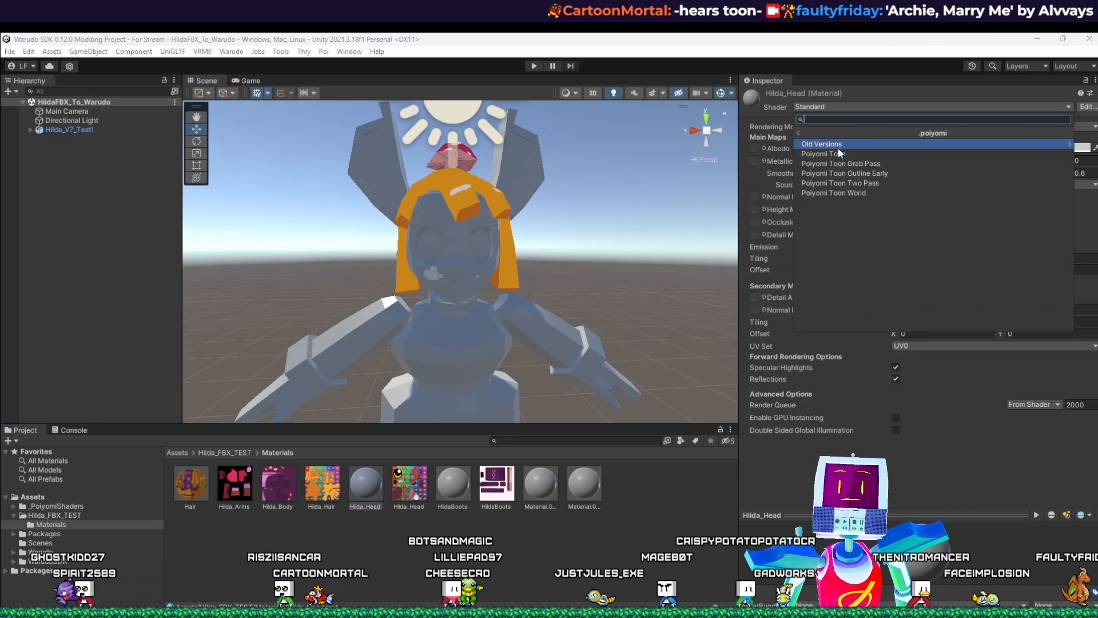
click(839, 154)
click(453, 483)
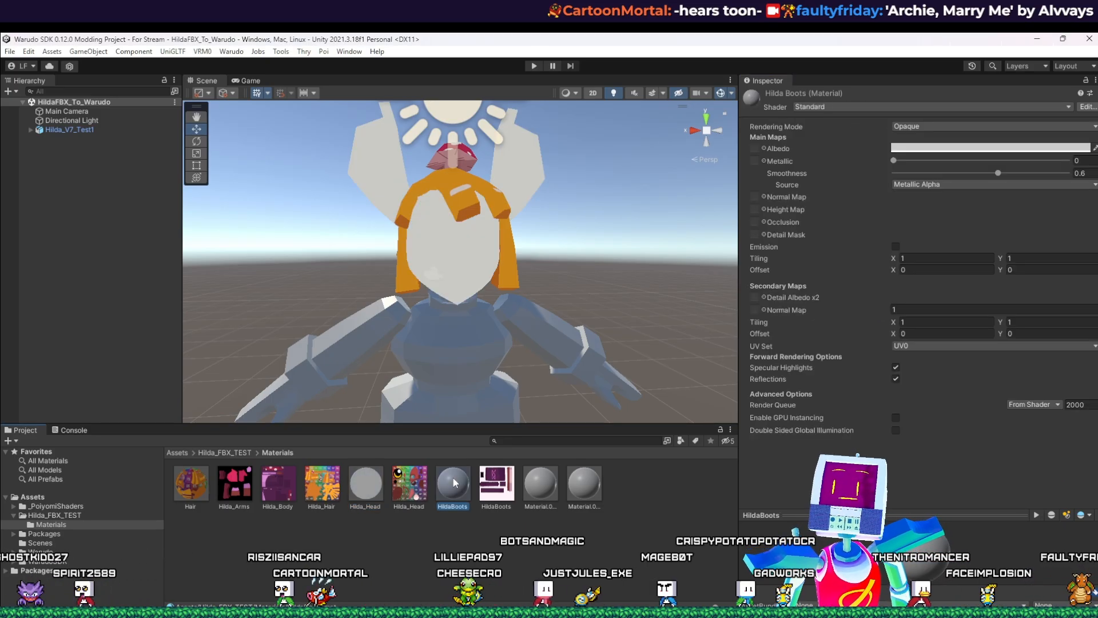
click(847, 106)
click(851, 143)
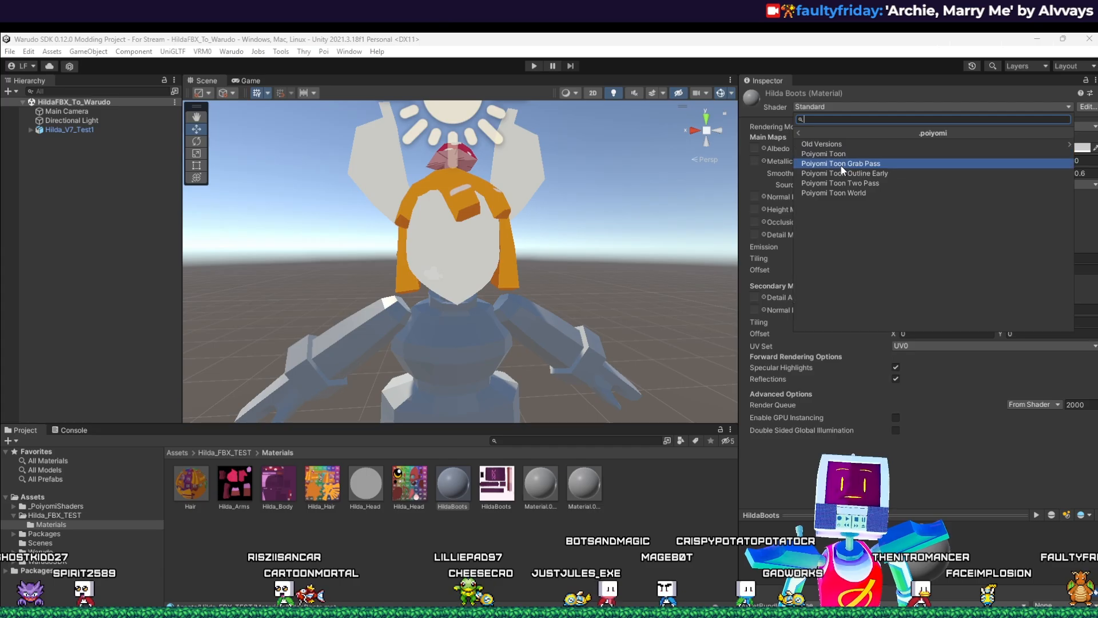
click(841, 154)
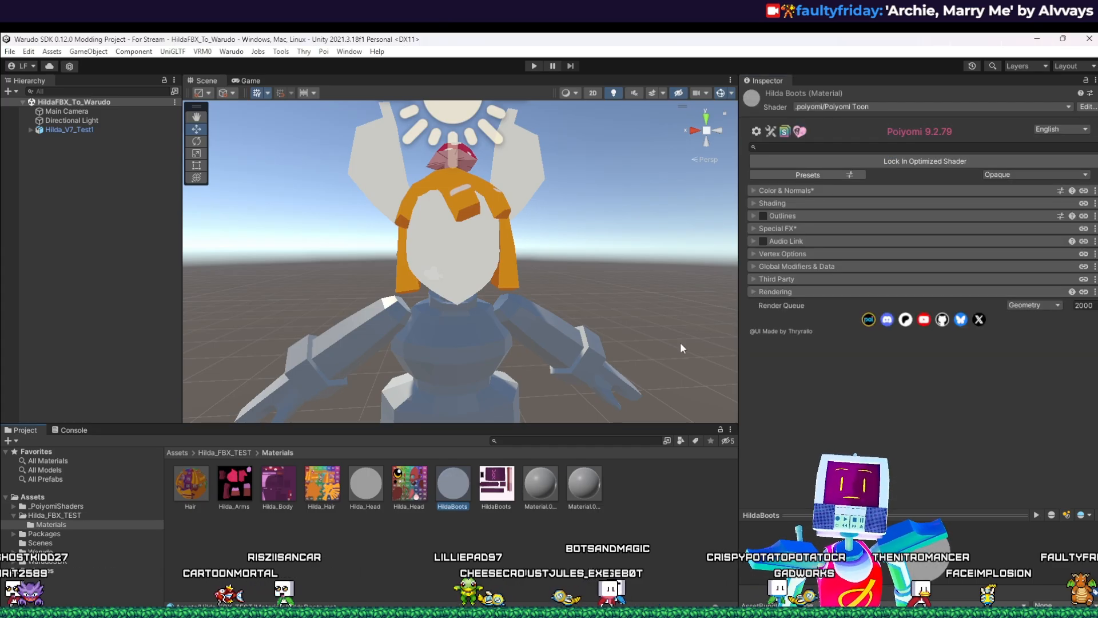
Step: Switch Material.001 and Material.002 to the Poiyomi Toon shader
click(550, 481)
click(866, 106)
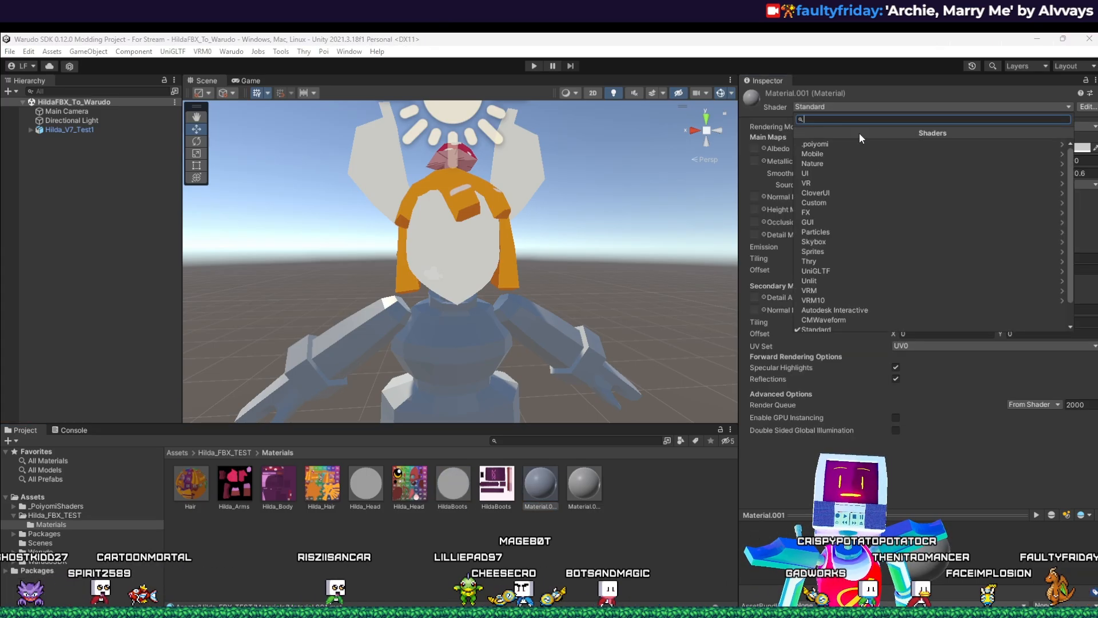
click(857, 143)
click(860, 153)
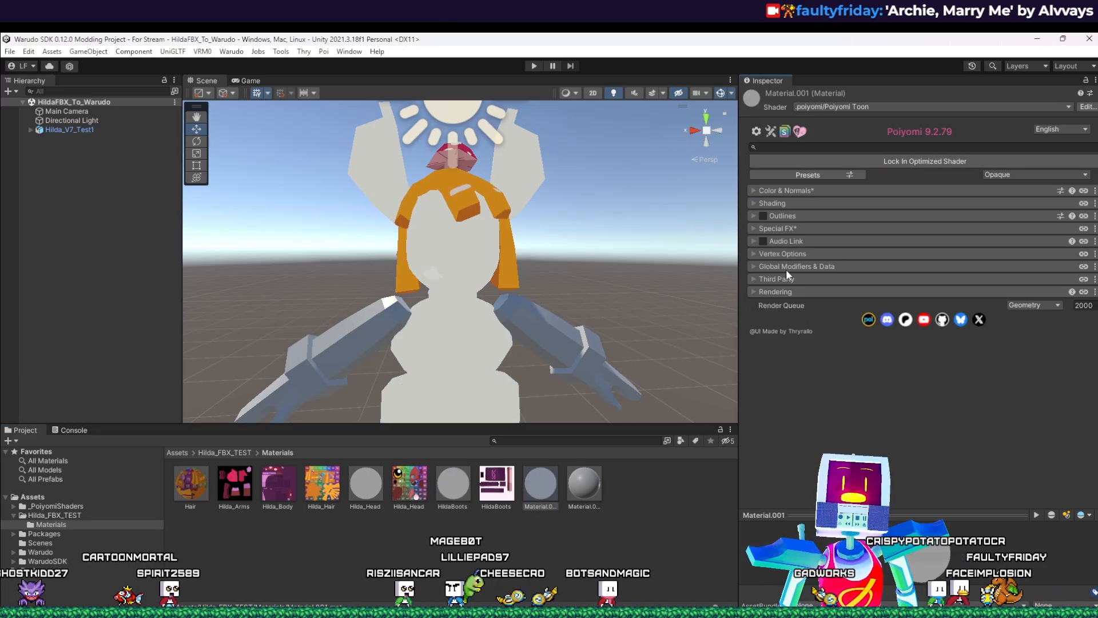
click(585, 489)
click(873, 105)
click(860, 143)
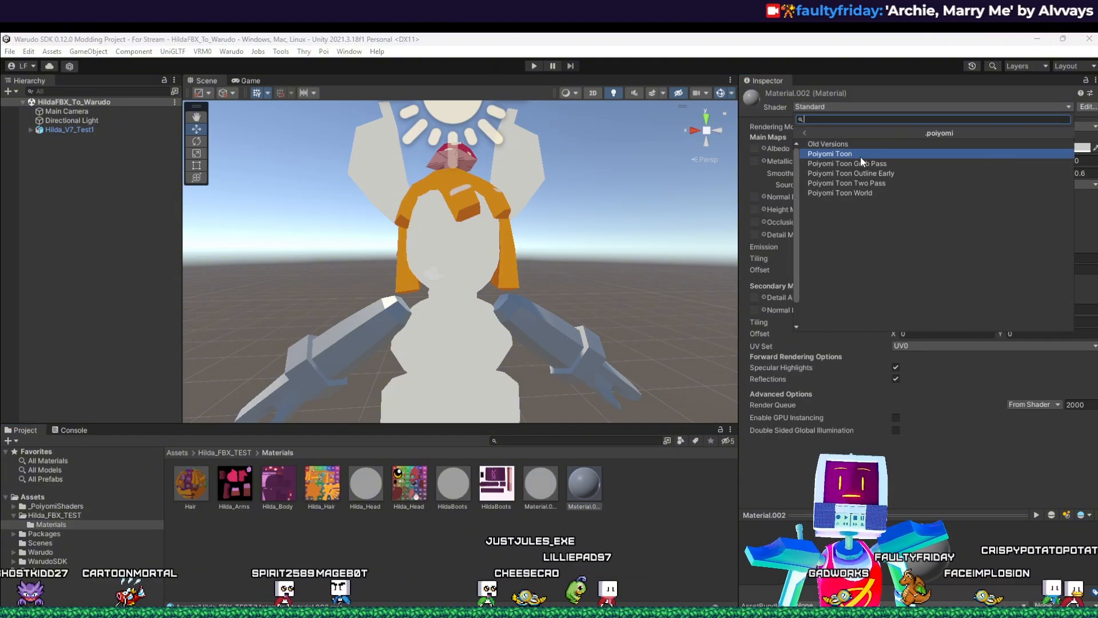
click(859, 154)
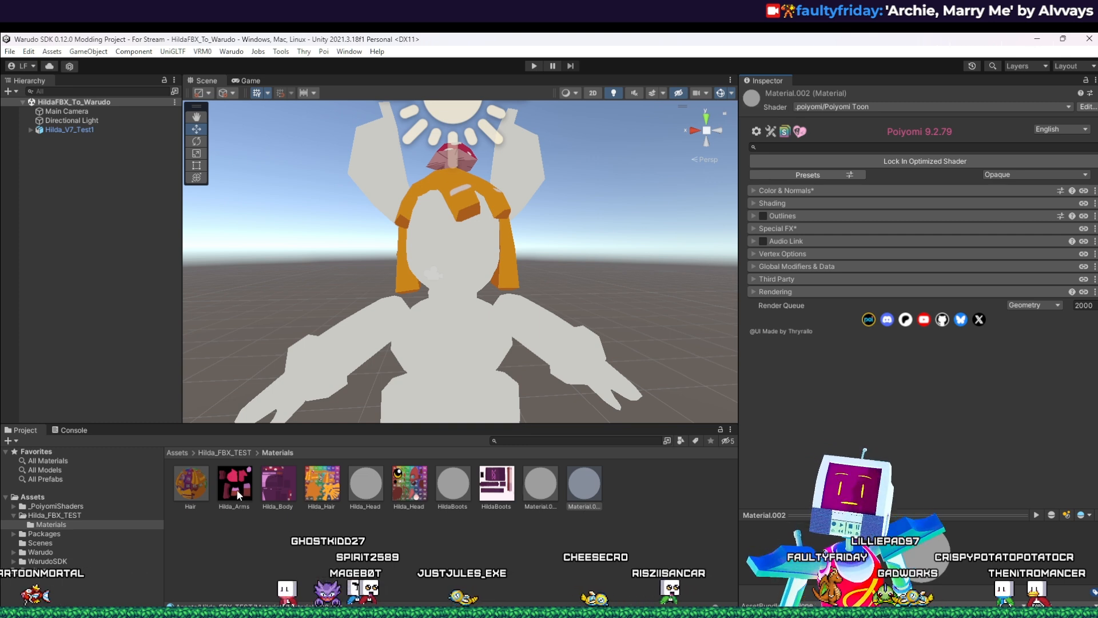
Step: Assign the Hilda_Arms image as Material.002's main texture and the Hilda_Body image as Material.001's main texture
click(749, 191)
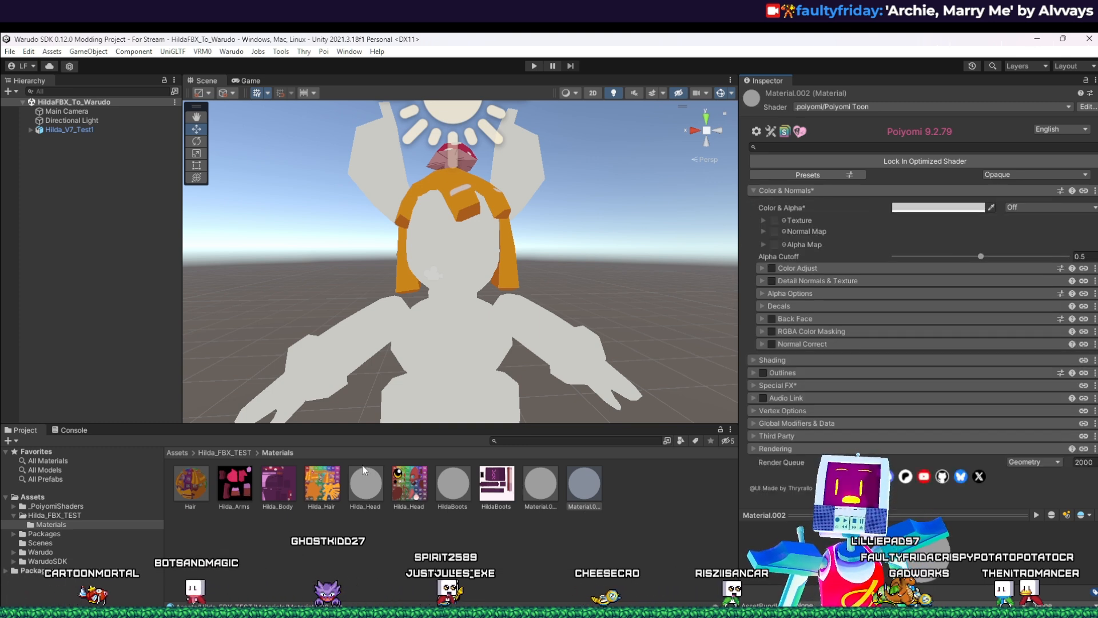
drag(235, 484, 783, 222)
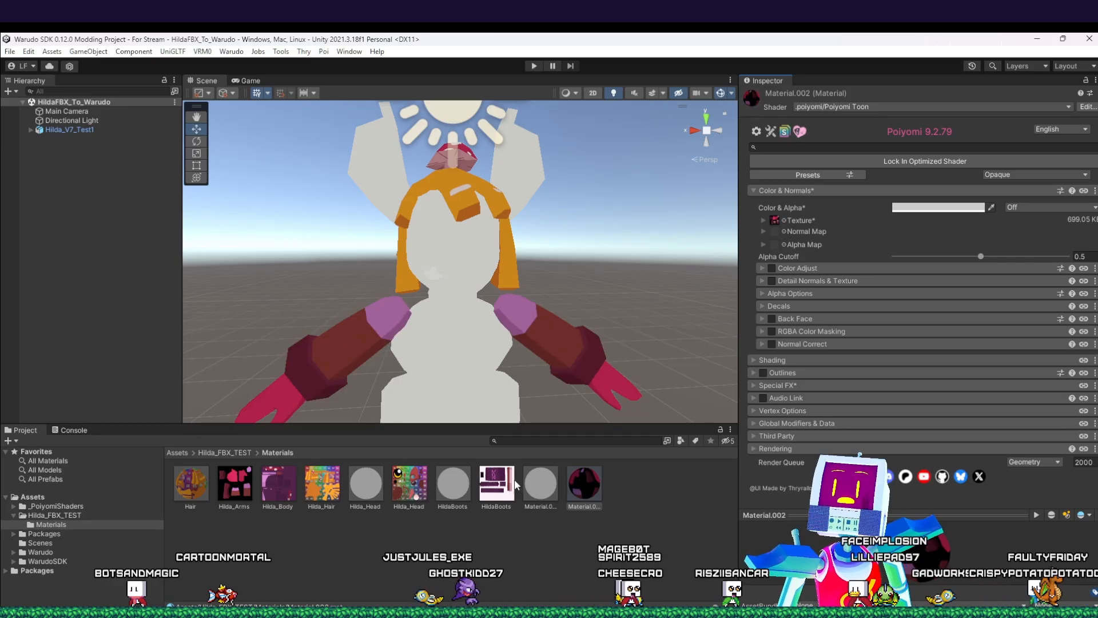
click(530, 480)
click(753, 191)
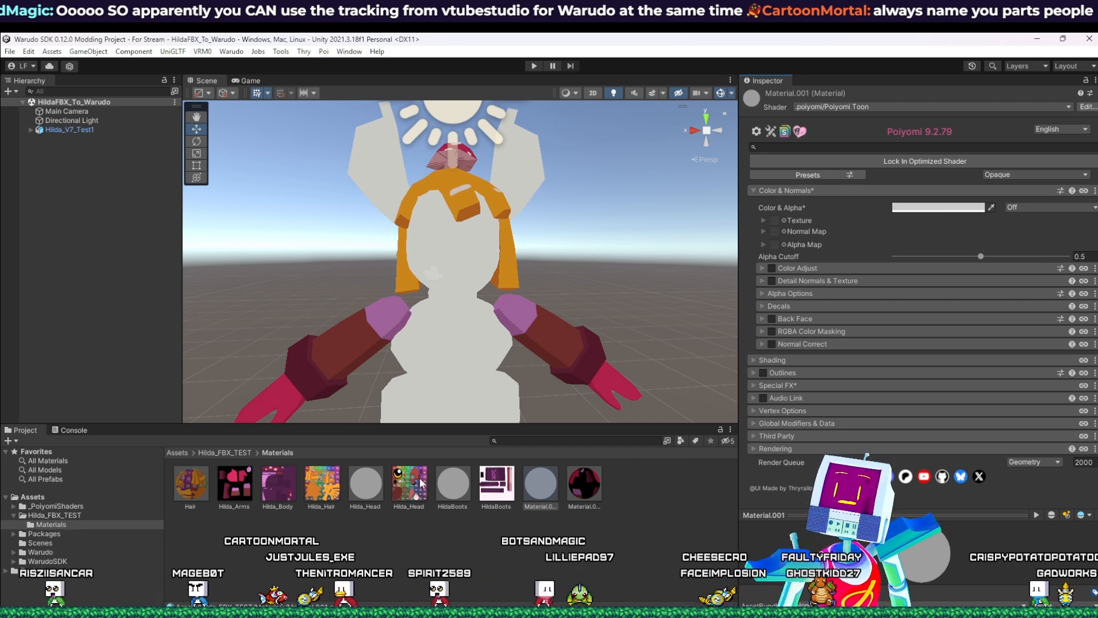
drag(272, 496, 777, 226)
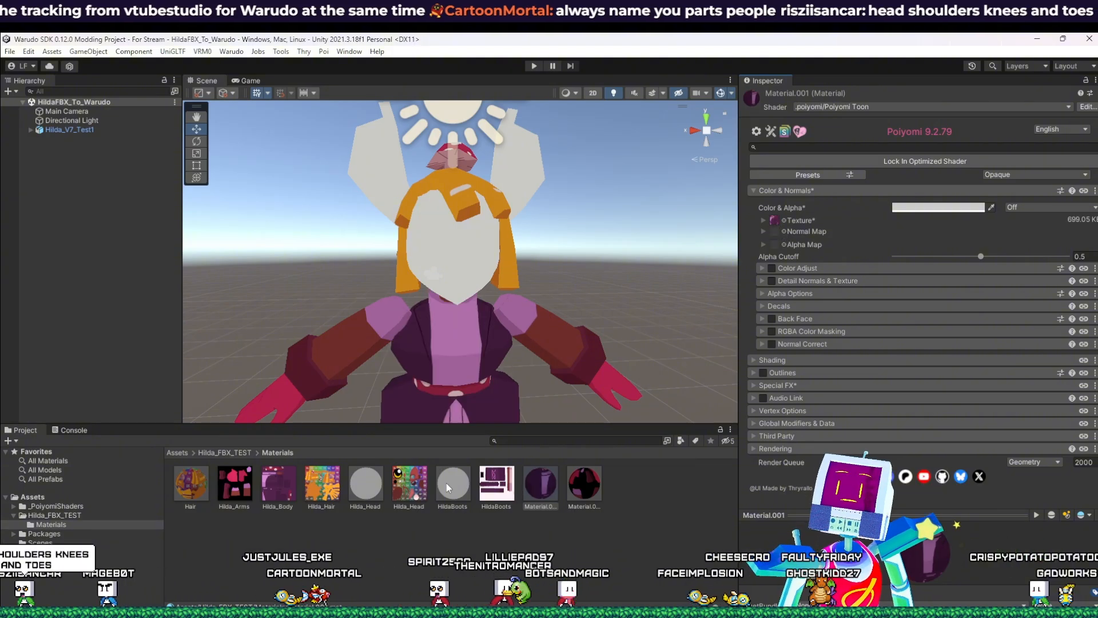
Step: Assign the HildaBoots image to the HildaBoots material and the Hilda_Head image to the Hilda_Head material as main textures
click(449, 483)
click(753, 190)
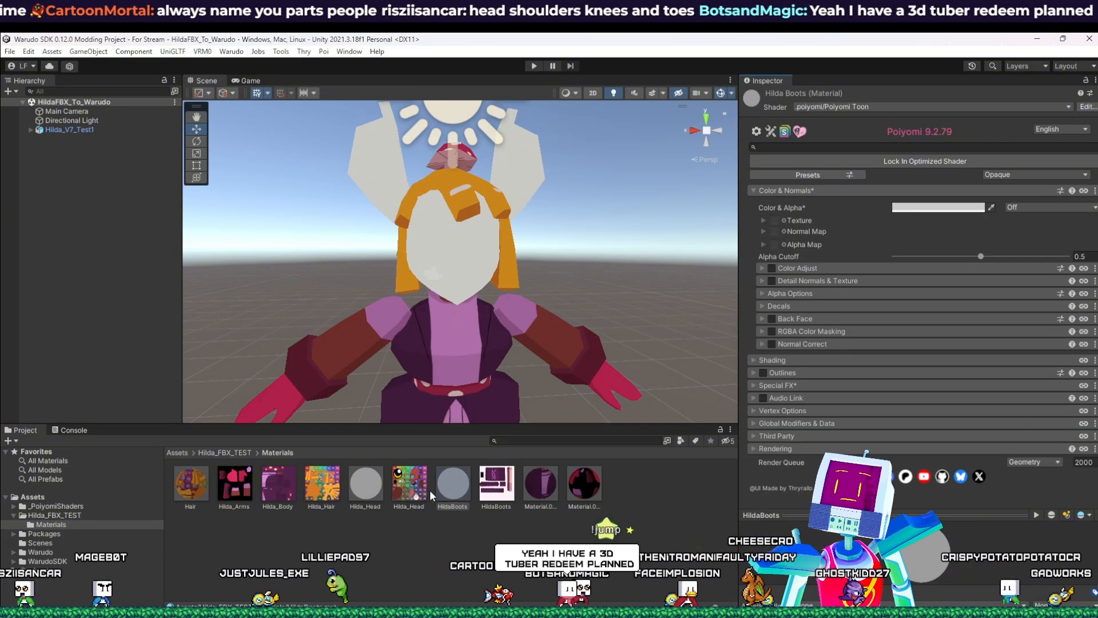
drag(482, 493, 789, 221)
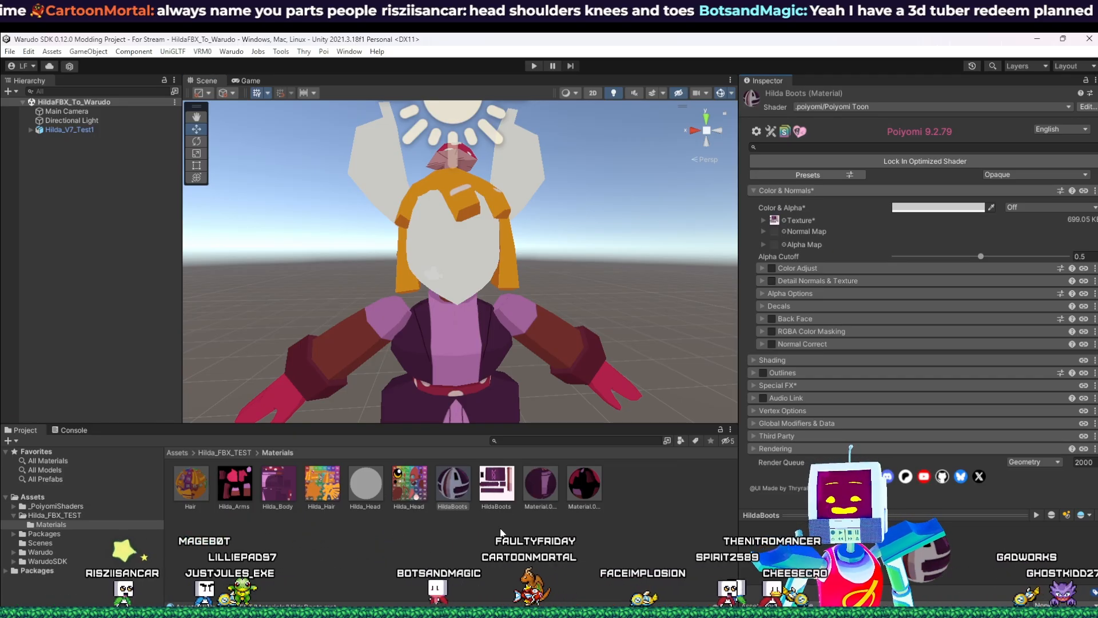
click(372, 485)
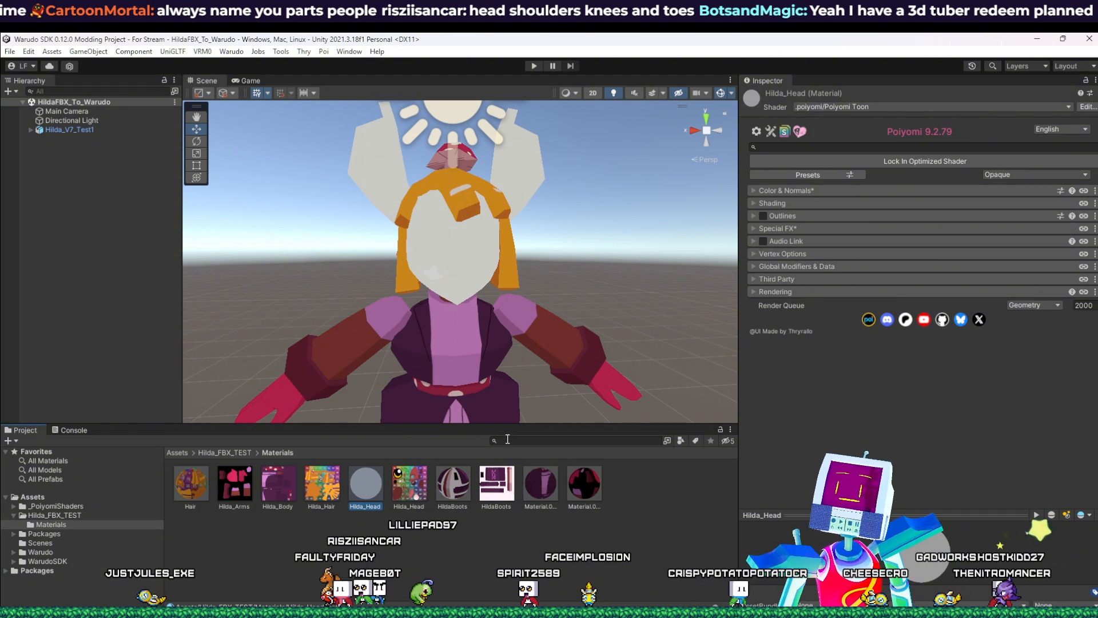
click(754, 191)
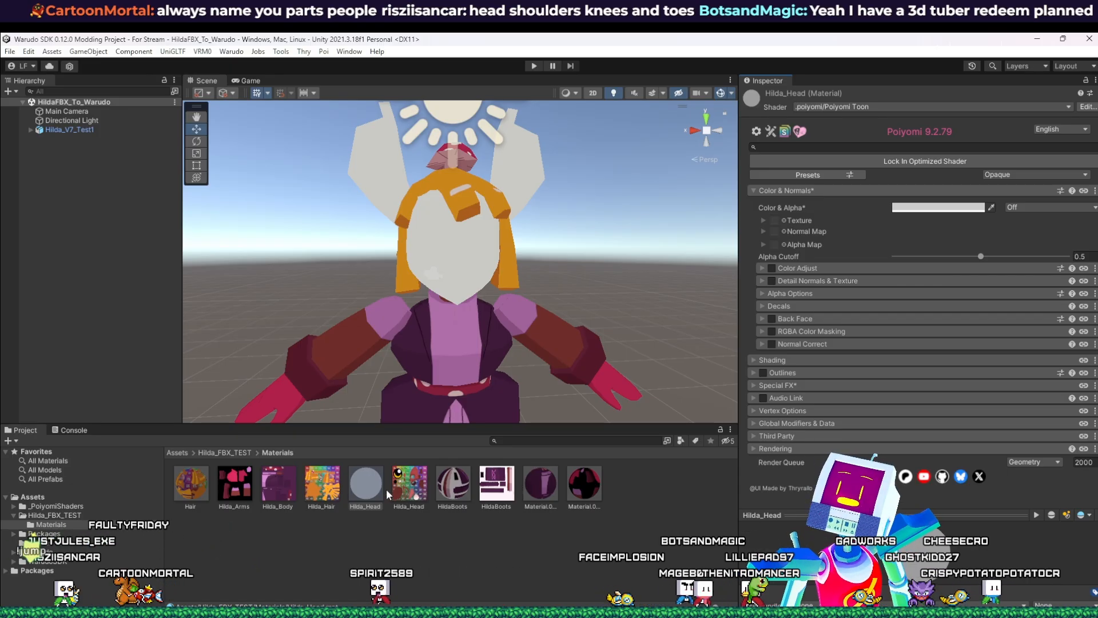
drag(409, 493, 778, 224)
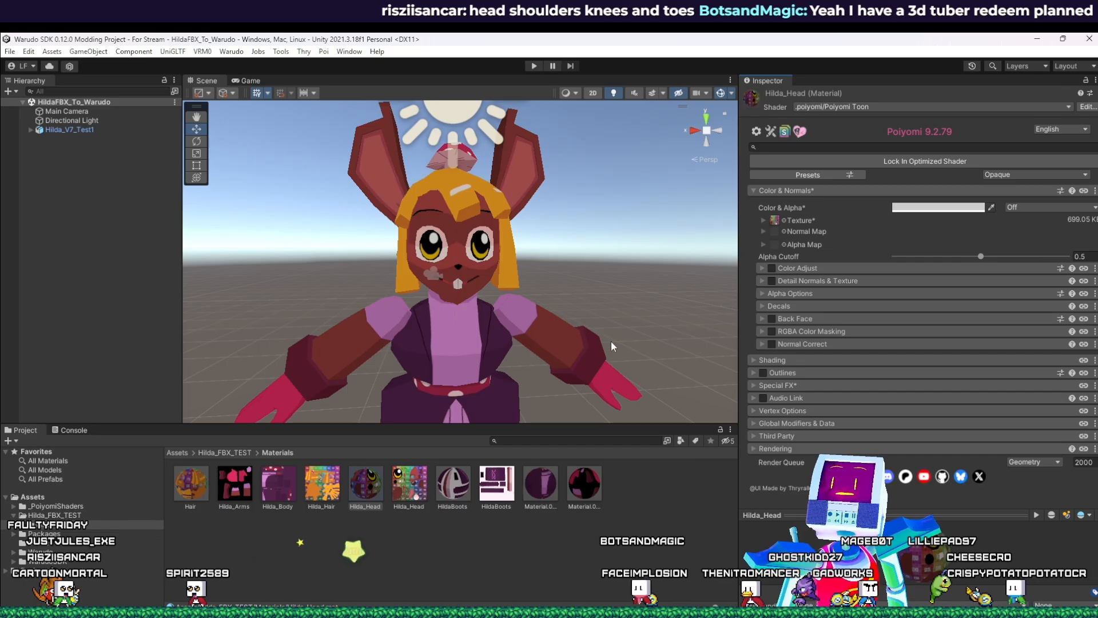
Step: Set the Hair material's lighting type to Realistic in its Shading settings
middle_drag(611, 346, 557, 313)
right_drag(557, 313, 538, 300)
middle_drag(500, 304, 535, 324)
right_drag(535, 324, 534, 328)
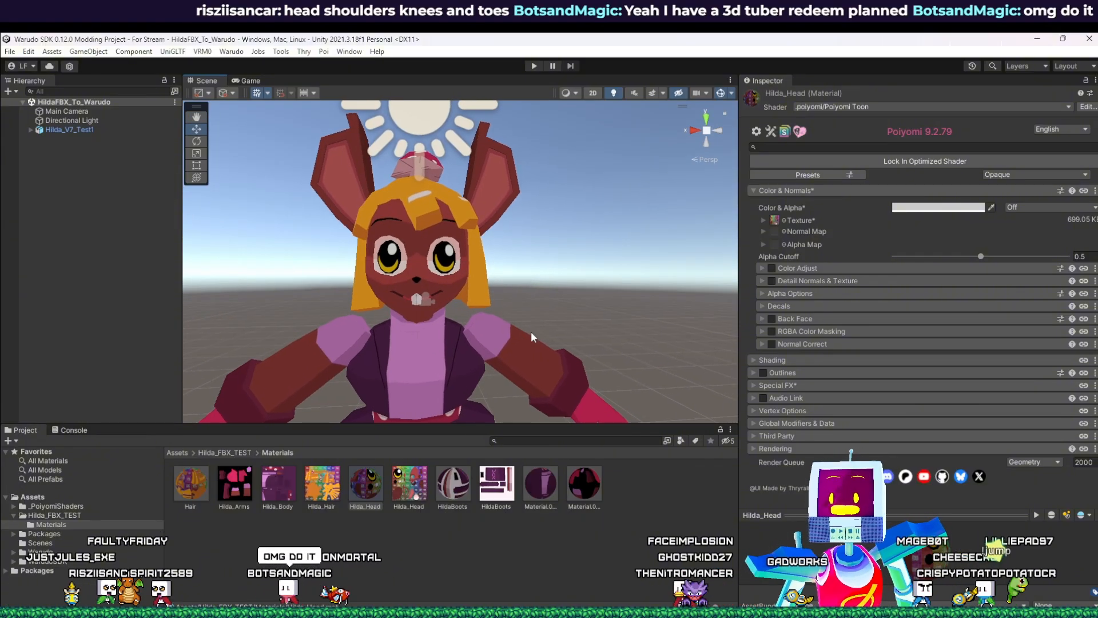
middle_drag(531, 337, 546, 331)
click(322, 487)
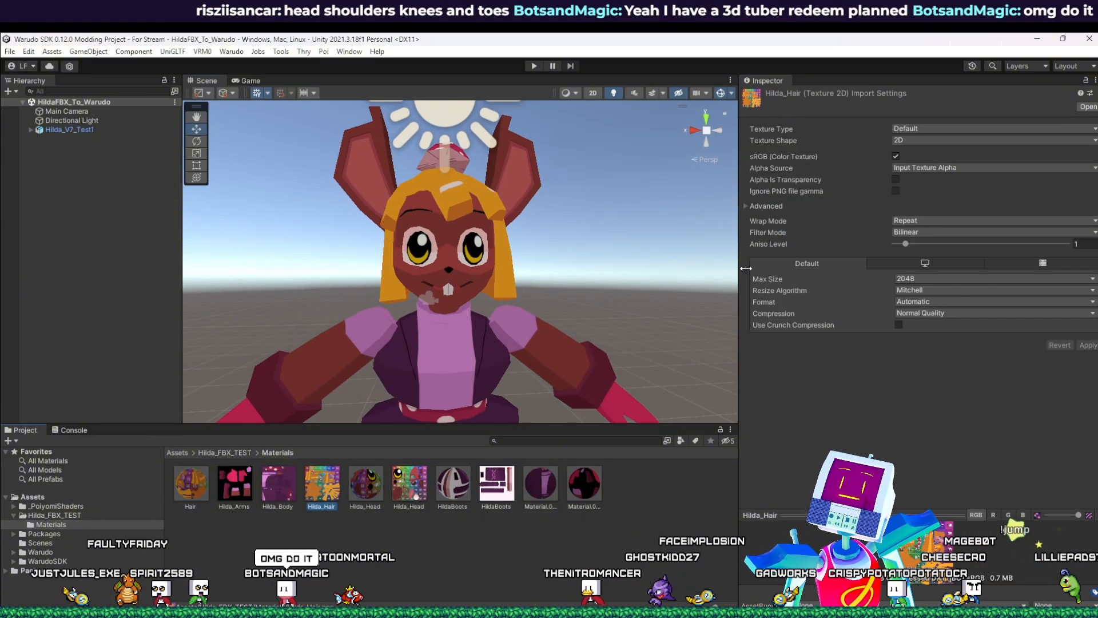
click(200, 480)
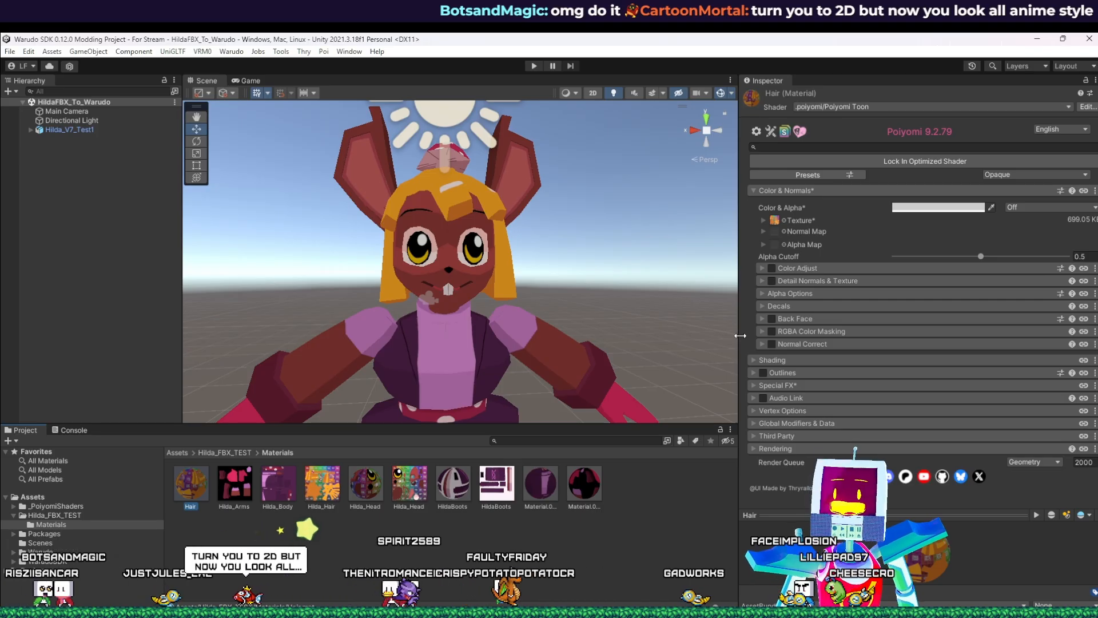
click(754, 360)
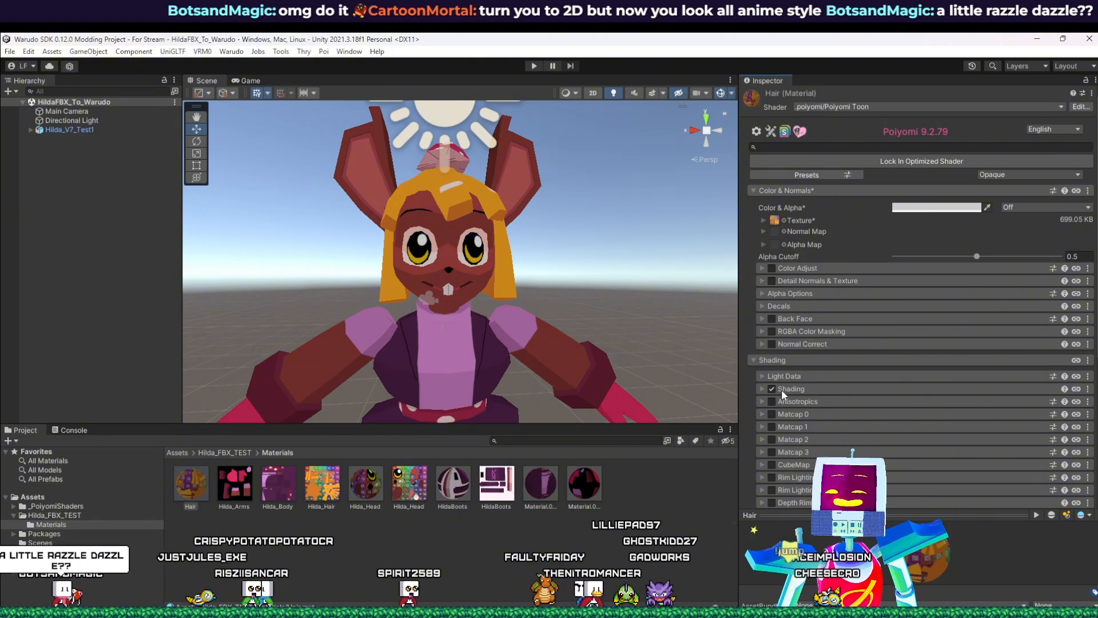
scroll(784, 360, down, 3)
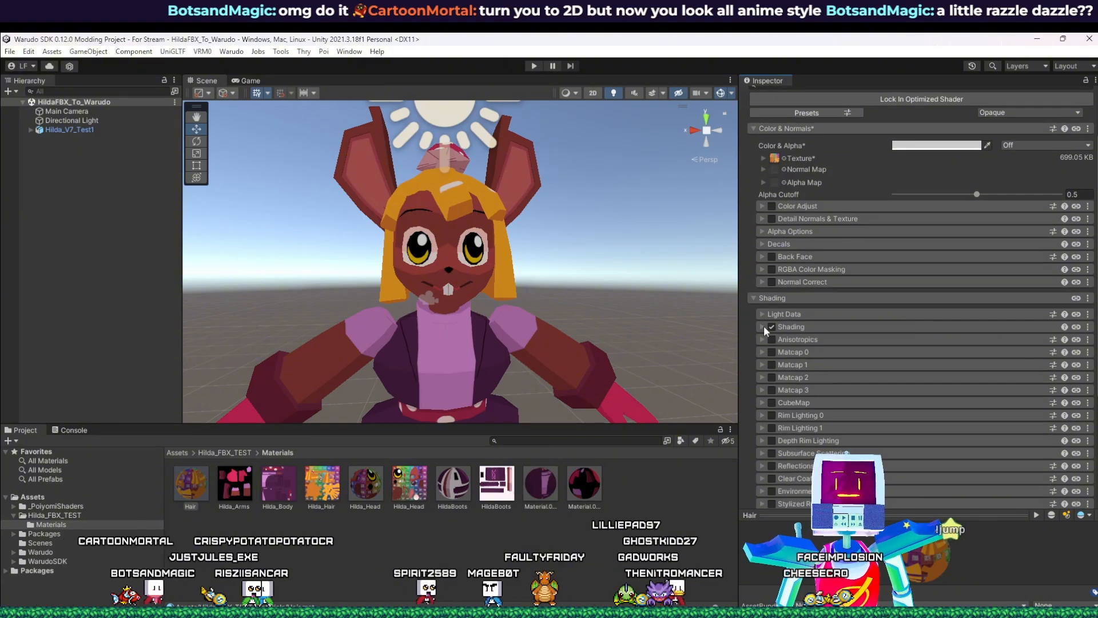
click(762, 327)
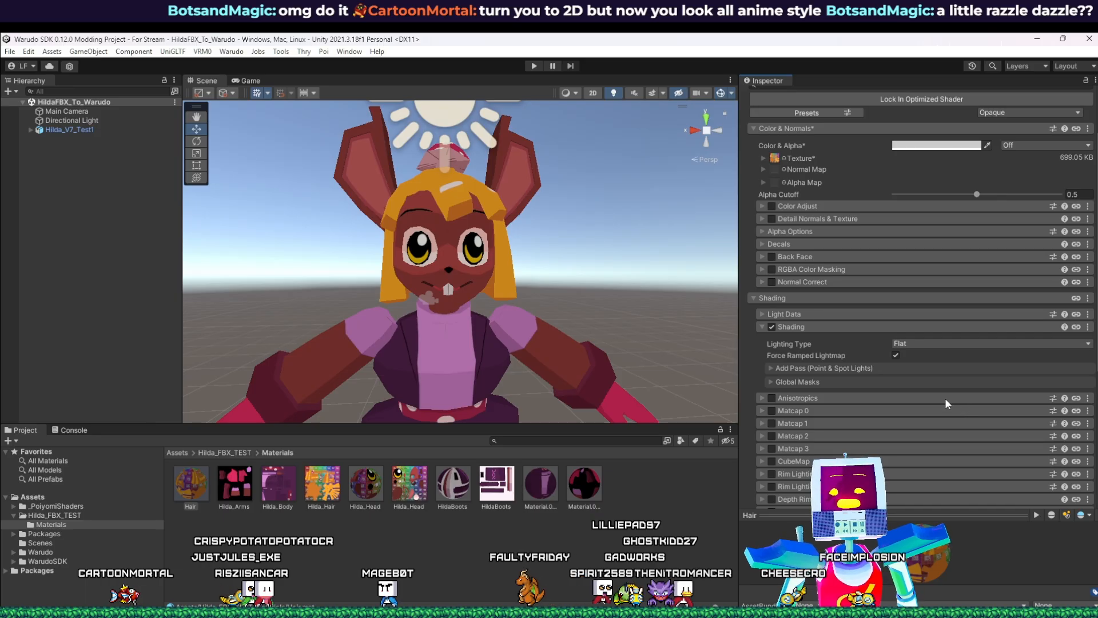
scroll(938, 394, down, 3)
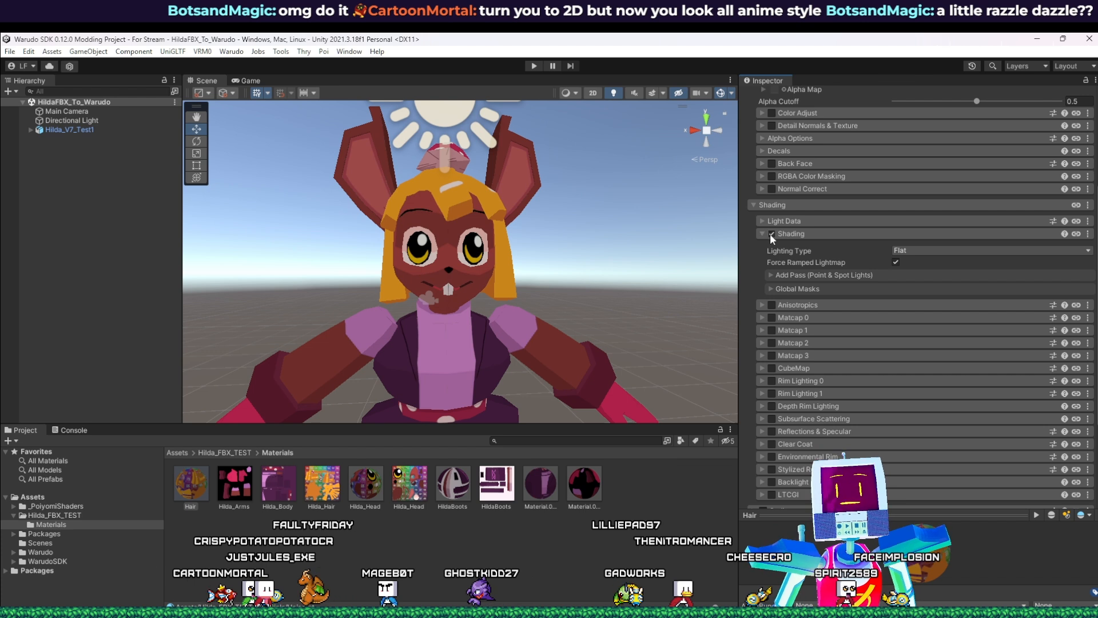
click(920, 248)
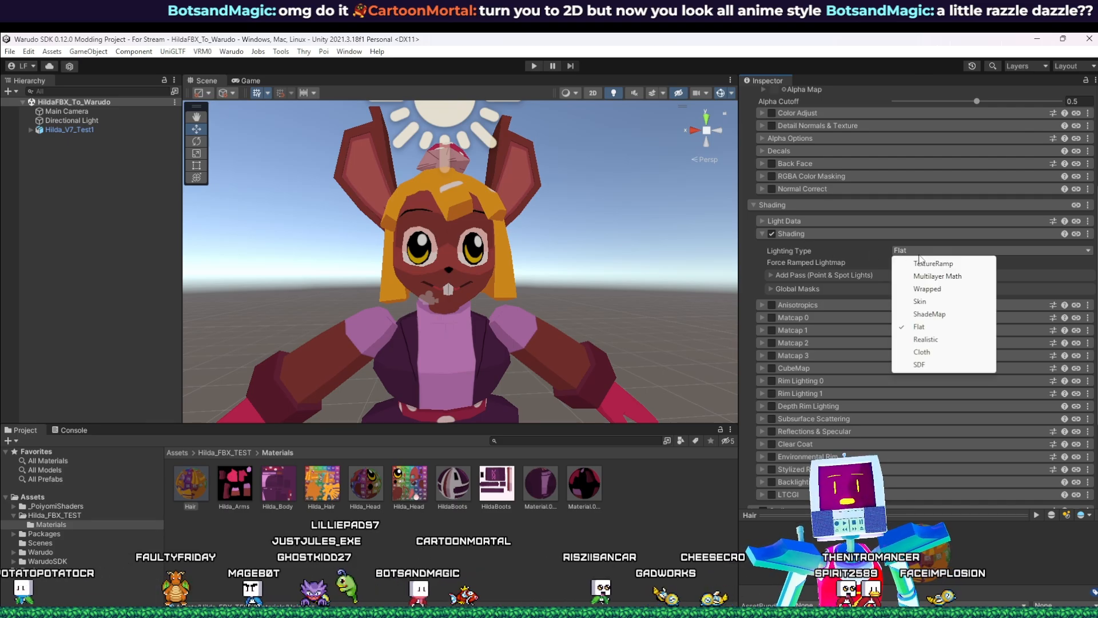
click(929, 340)
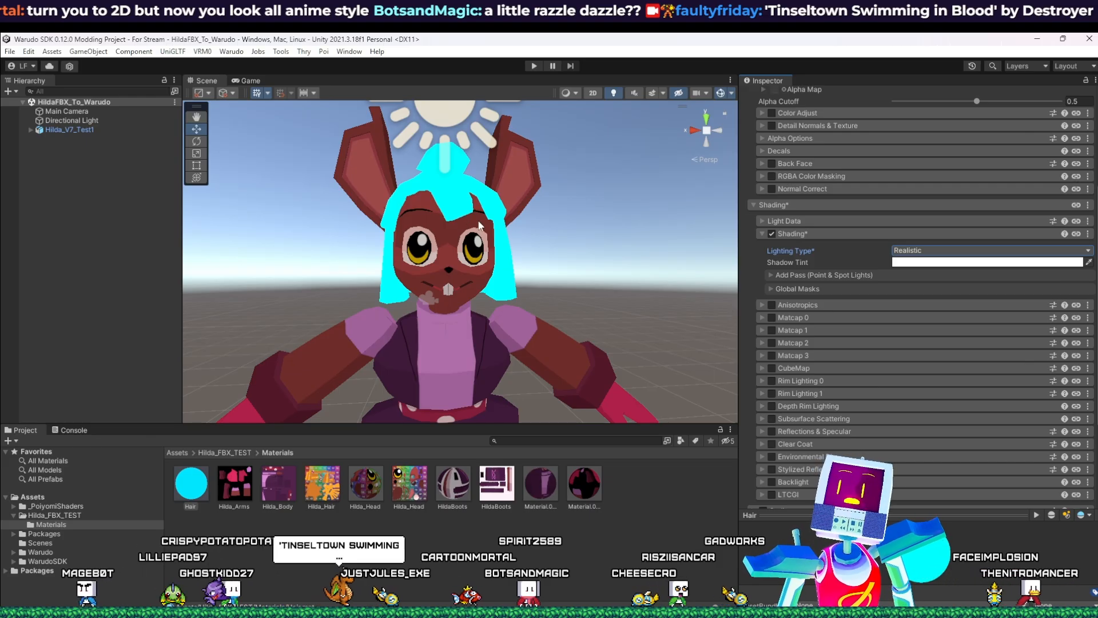
Step: Examine how the hair is shaded from several angles around the character's head compared with the face and body
alt+drag(448, 227, 473, 223)
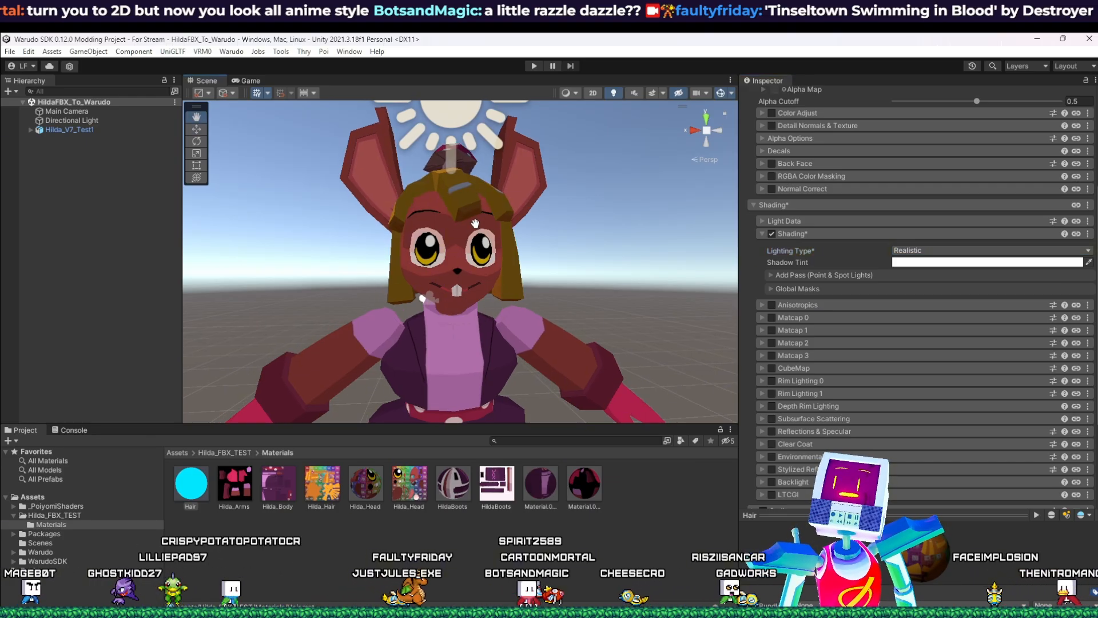
middle_drag(473, 223, 461, 270)
alt+drag(461, 269, 504, 267)
middle_drag(429, 262, 507, 267)
right_drag(507, 267, 561, 269)
middle_drag(562, 268, 616, 277)
right_drag(617, 276, 563, 286)
middle_drag(657, 270, 611, 276)
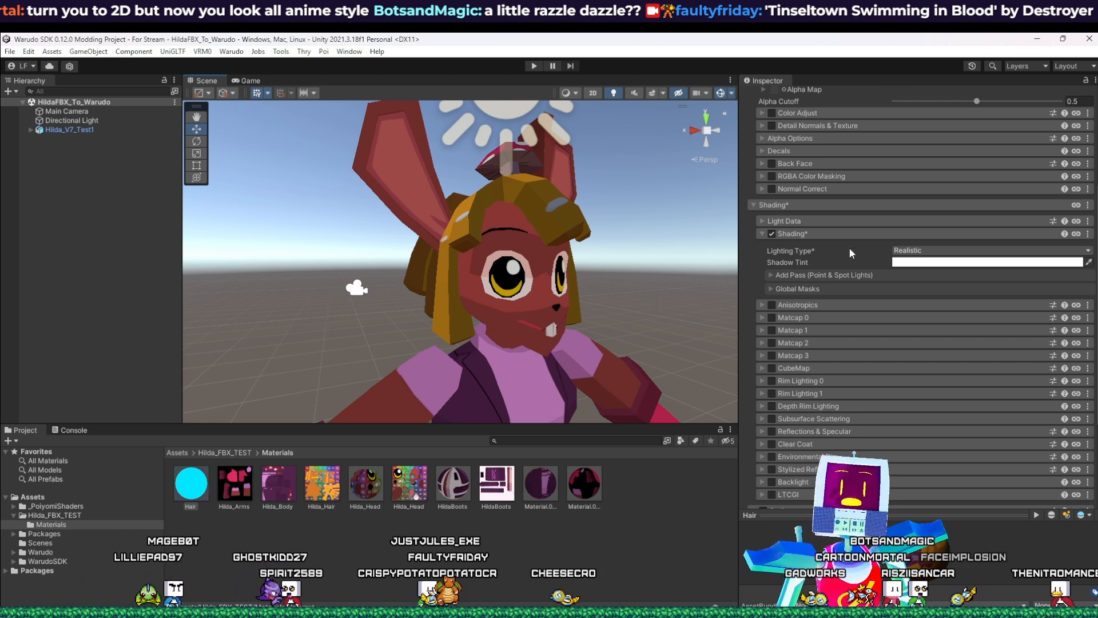
right_drag(635, 297, 563, 314)
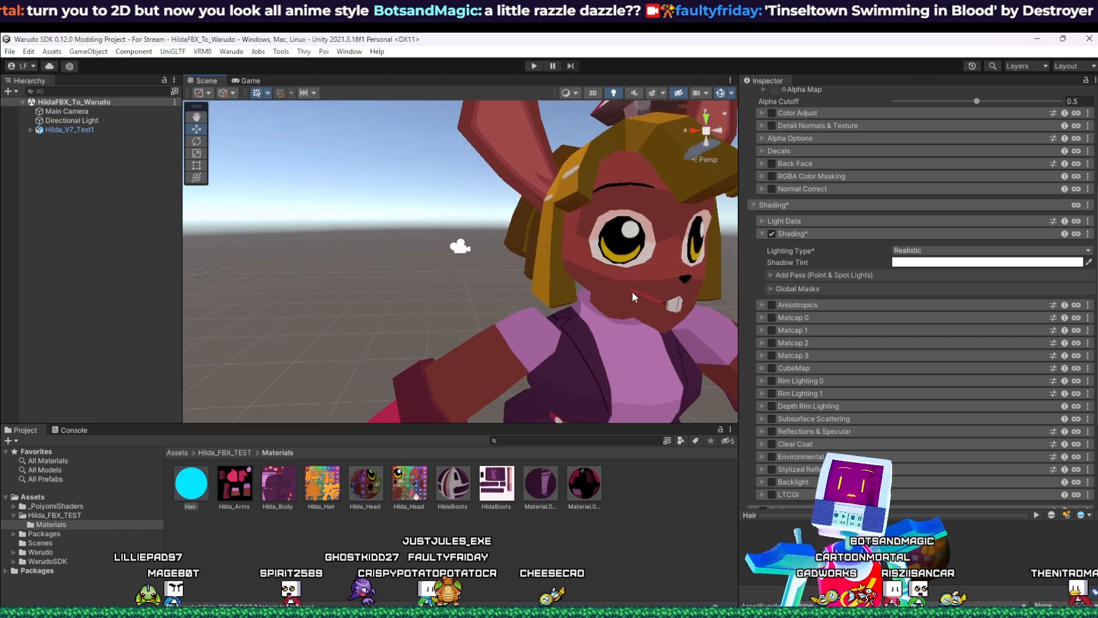
middle_drag(633, 290, 538, 341)
right_drag(587, 350, 530, 304)
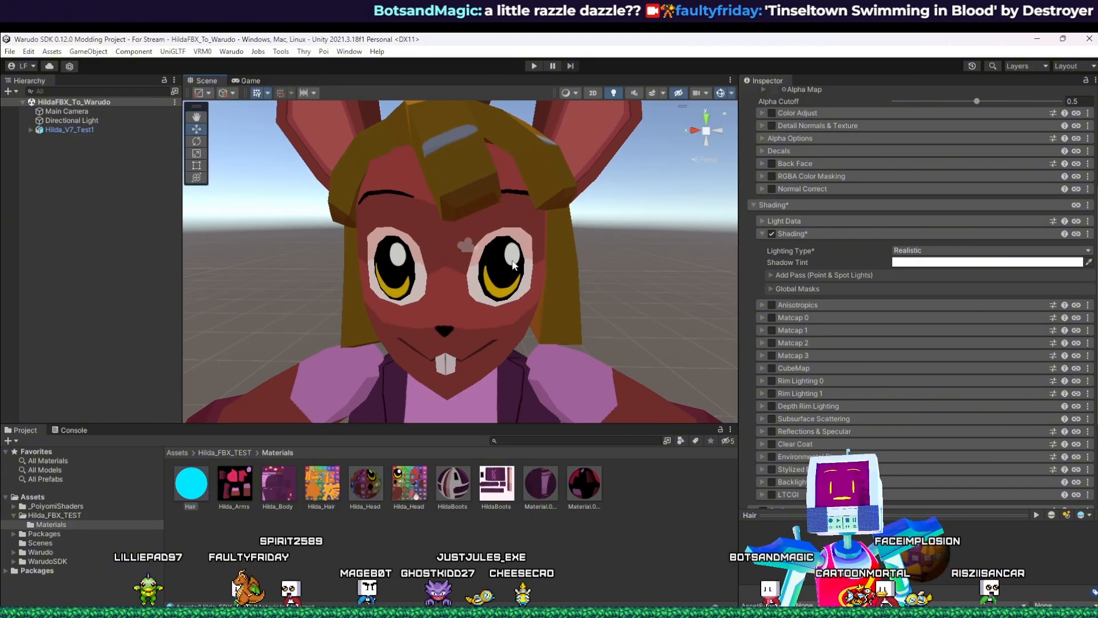
scroll(656, 275, down, 2)
scroll(653, 276, down, 2)
scroll(626, 294, down, 1)
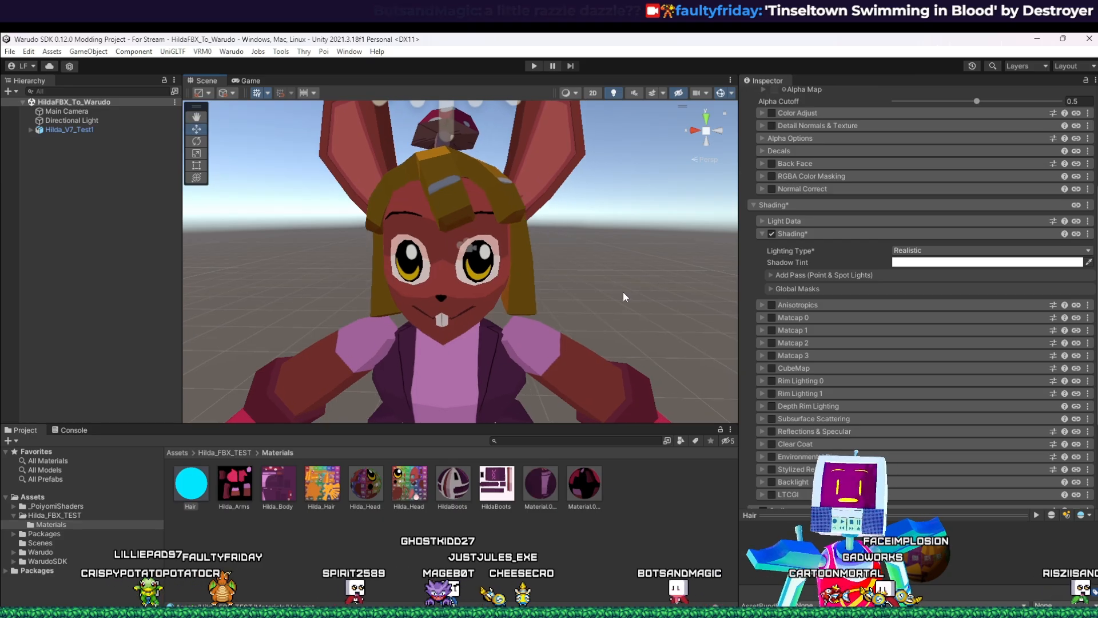
alt+drag(625, 297, 647, 284)
middle_drag(647, 285, 497, 303)
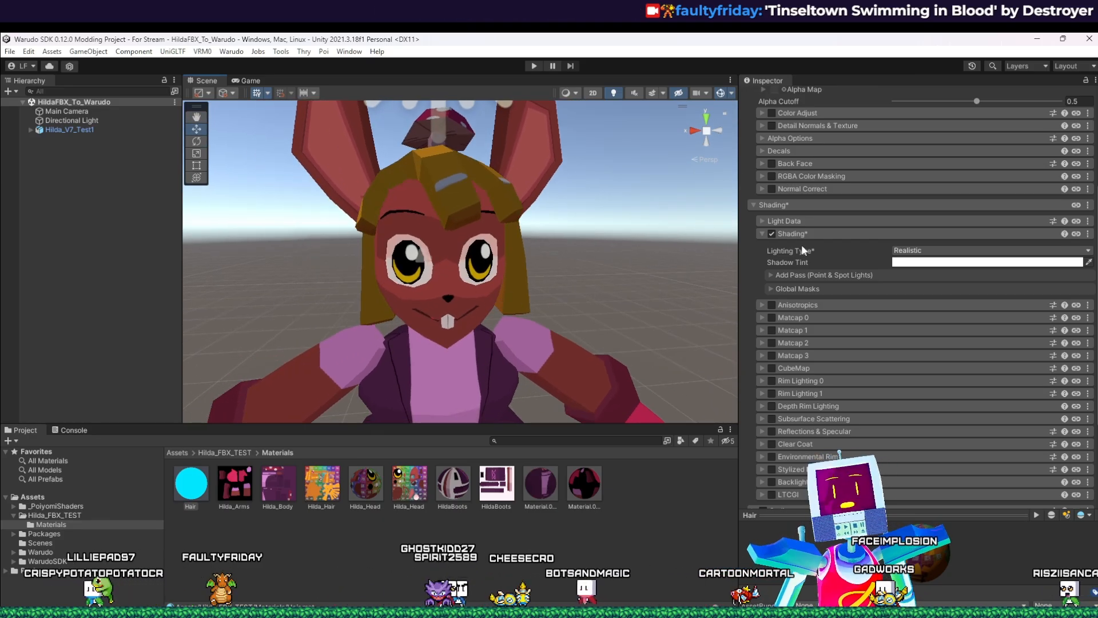
Step: Try the Anisotropics effect on the Hair material, inspect the hair from the side, and disable the effect
click(771, 304)
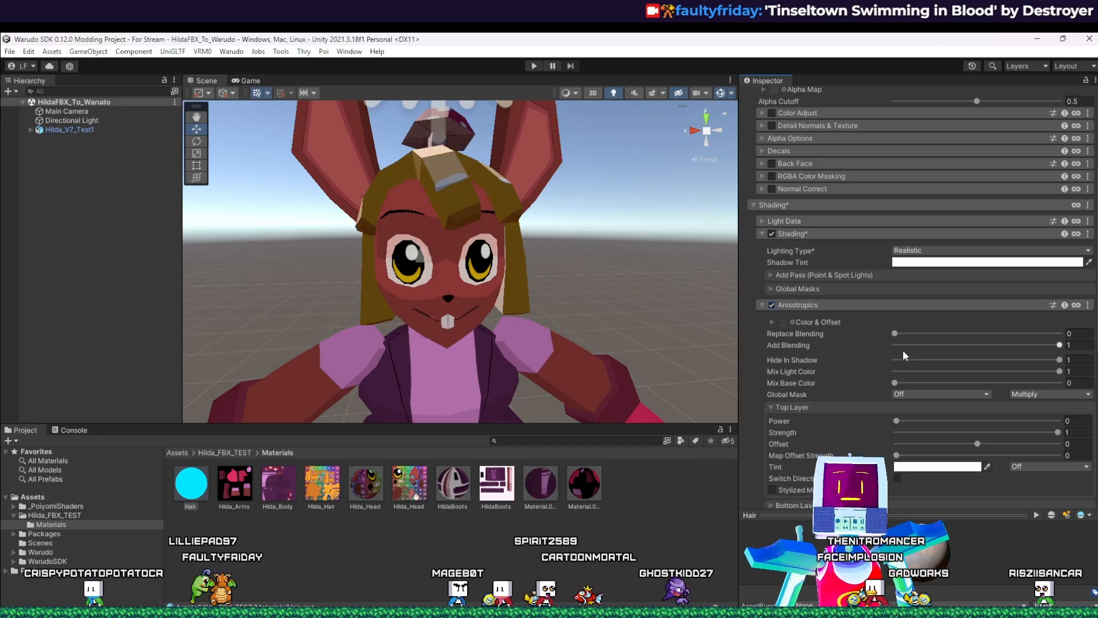
middle_drag(541, 359, 575, 352)
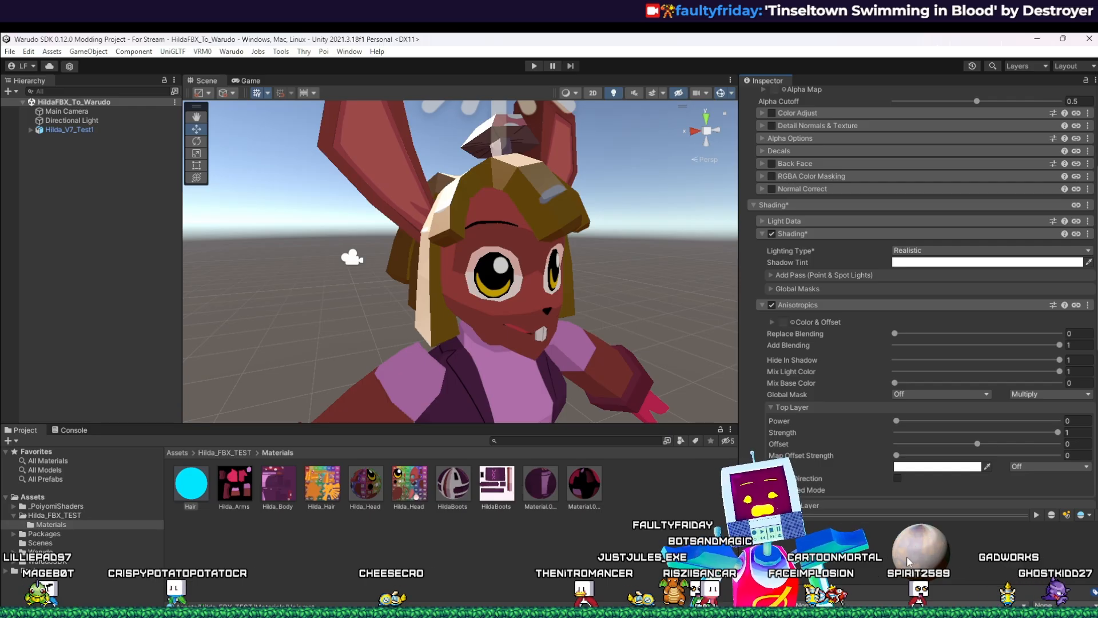
click(772, 304)
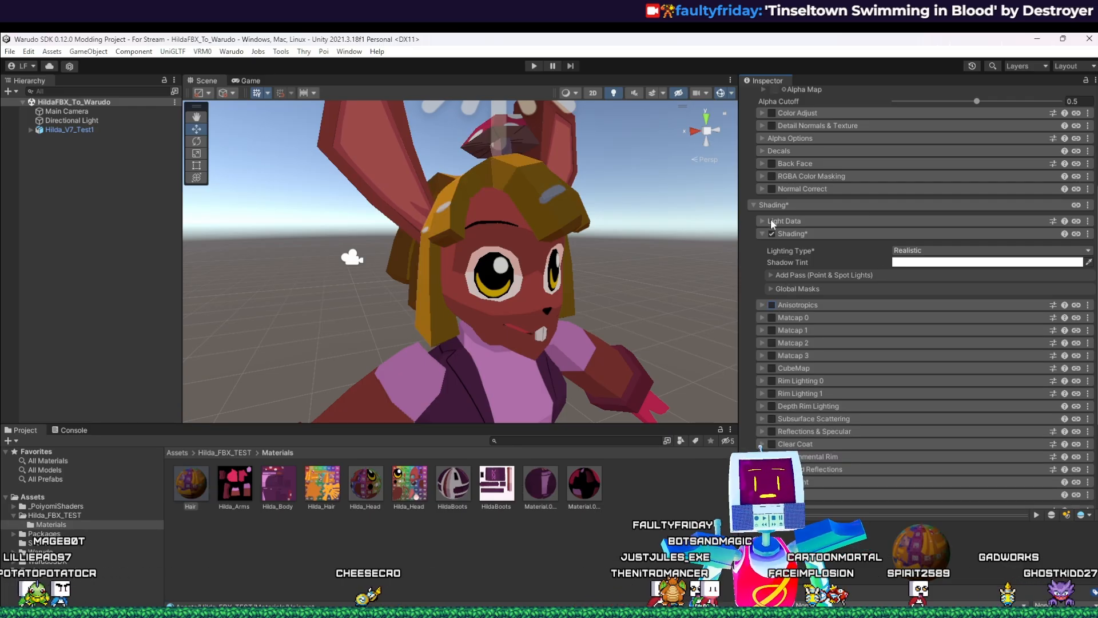
Step: Compare the Hair material's lighting types by switching to Flat and back to Realistic
click(915, 250)
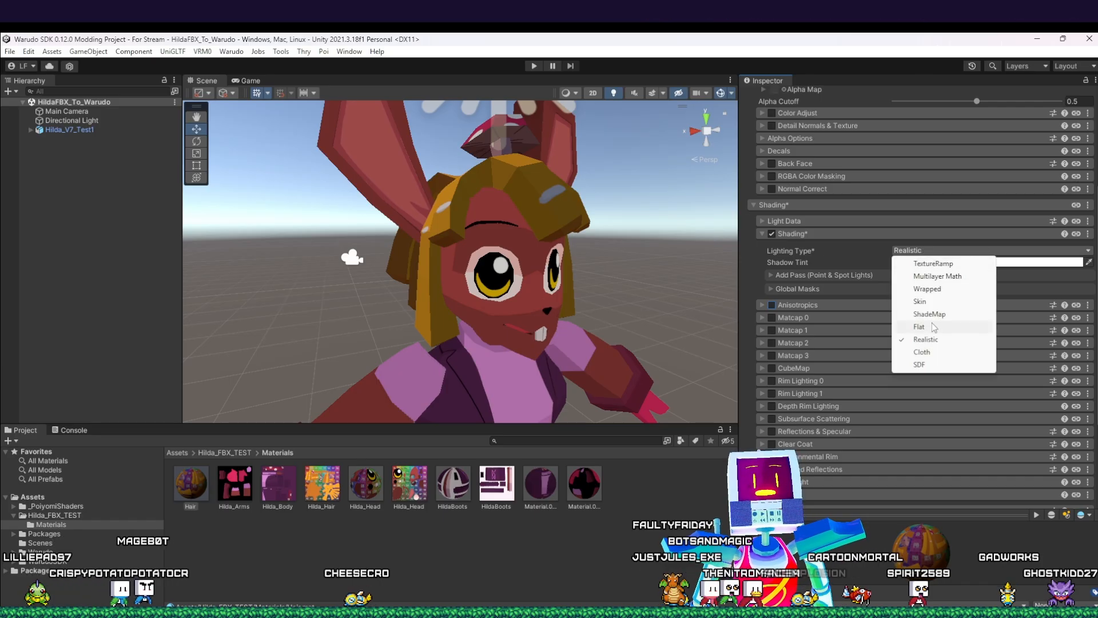
click(900, 327)
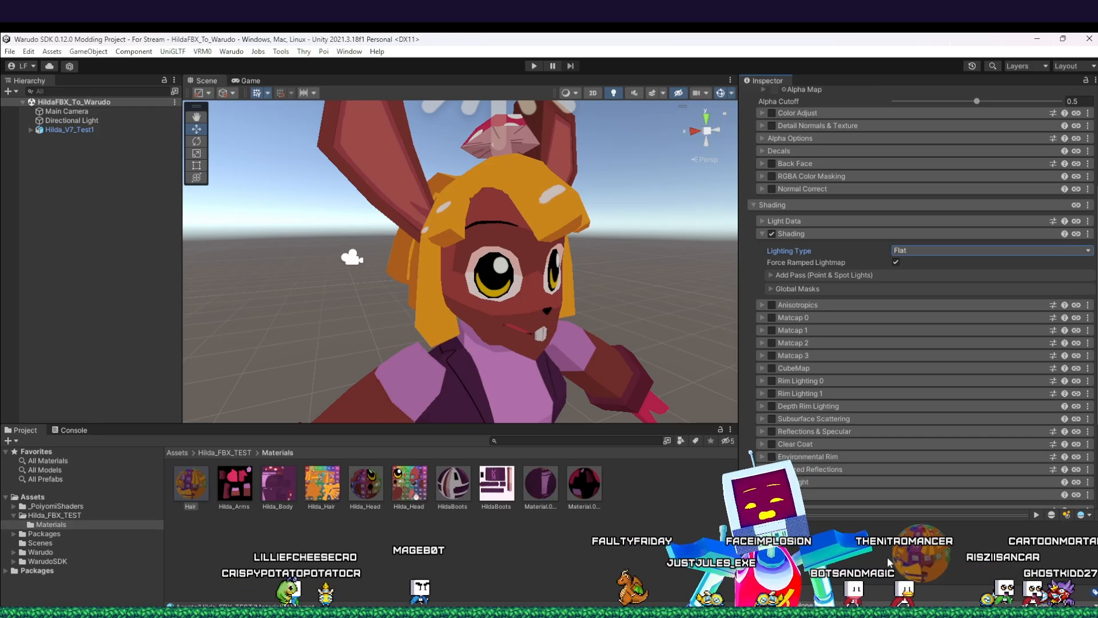
click(909, 250)
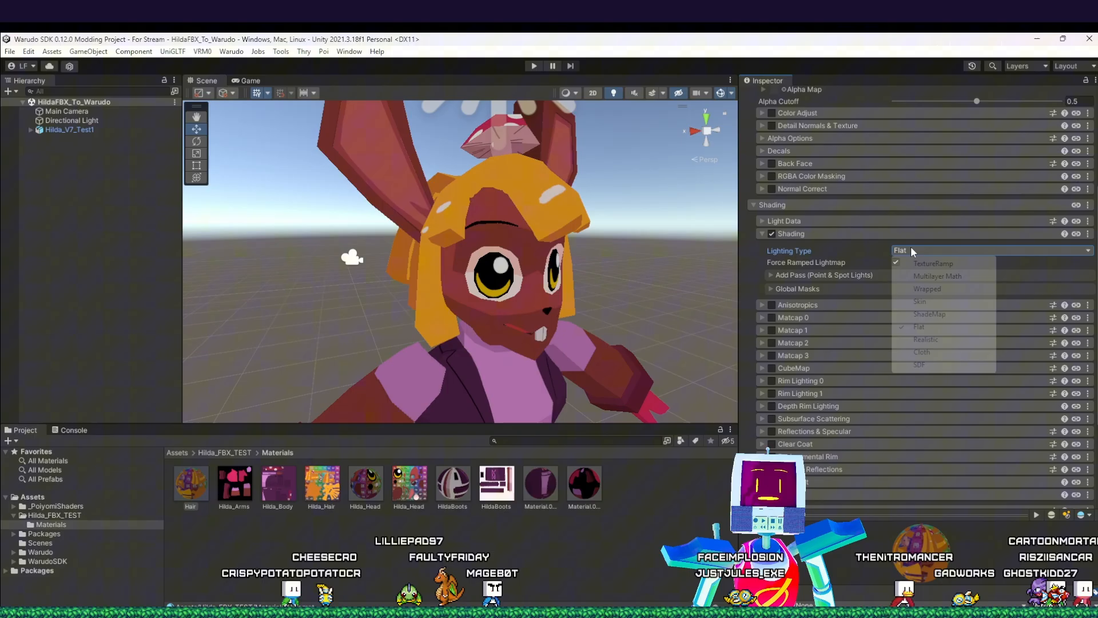
click(926, 339)
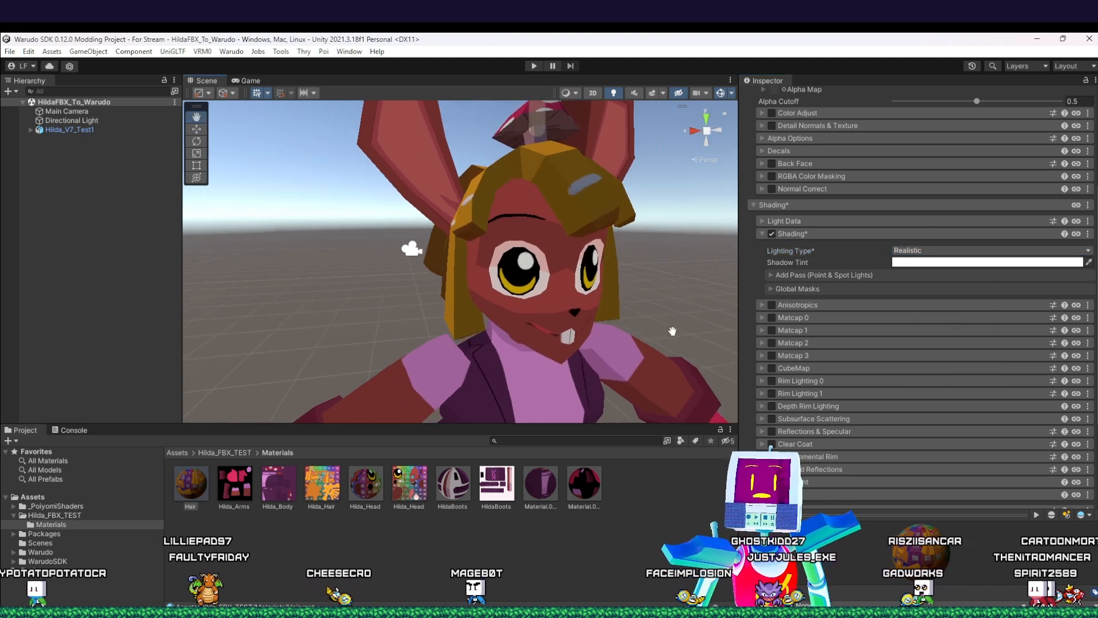
Step: Enable Anisotropics on the Hair material and raise its Mix Base Color to about 0.938
alt+drag(655, 339, 555, 342)
middle_drag(599, 333, 579, 334)
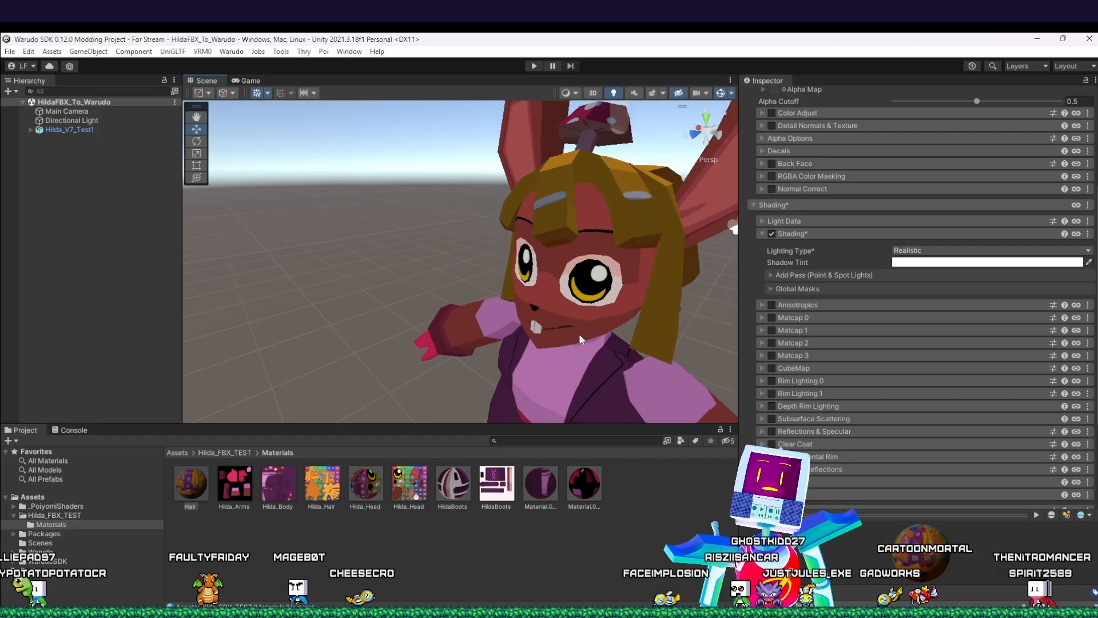
alt+drag(579, 334, 641, 332)
scroll(641, 332, down, 1)
mouse_move(640, 332)
middle_down()
mouse_move(652, 326)
mouse_move(640, 333)
middle_up()
alt+drag(640, 338, 679, 316)
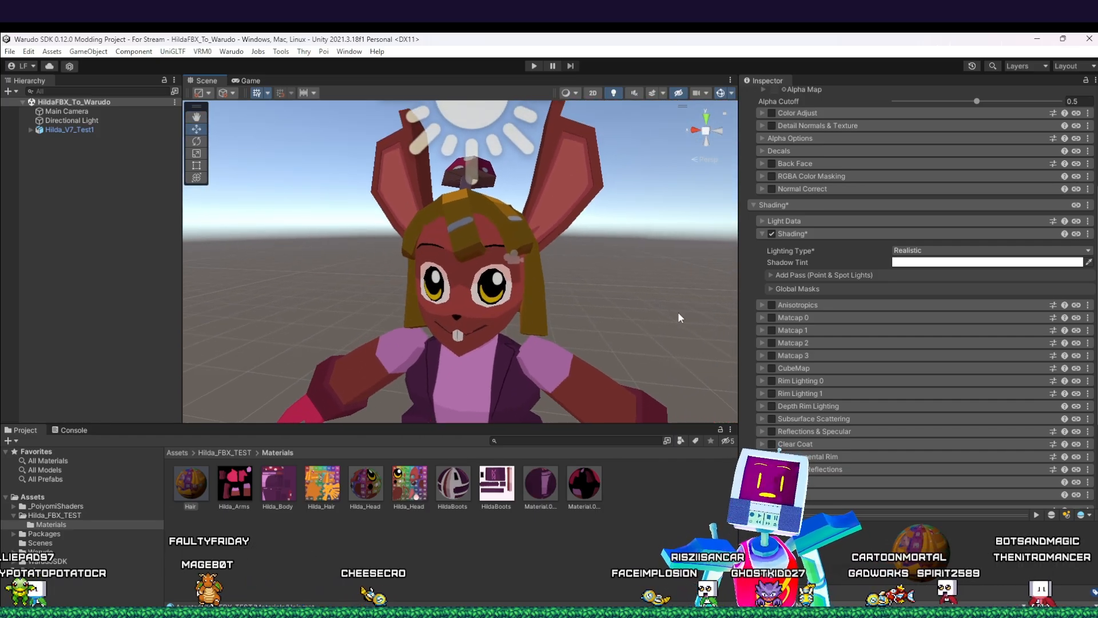
click(770, 305)
scroll(893, 429, down, 1)
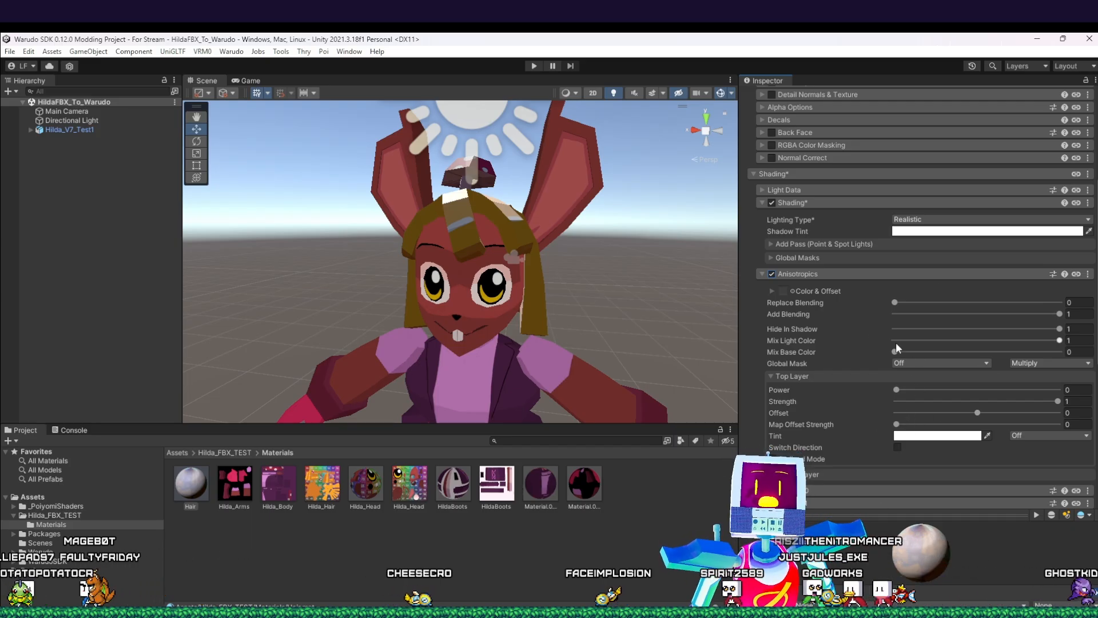
drag(895, 351, 1050, 339)
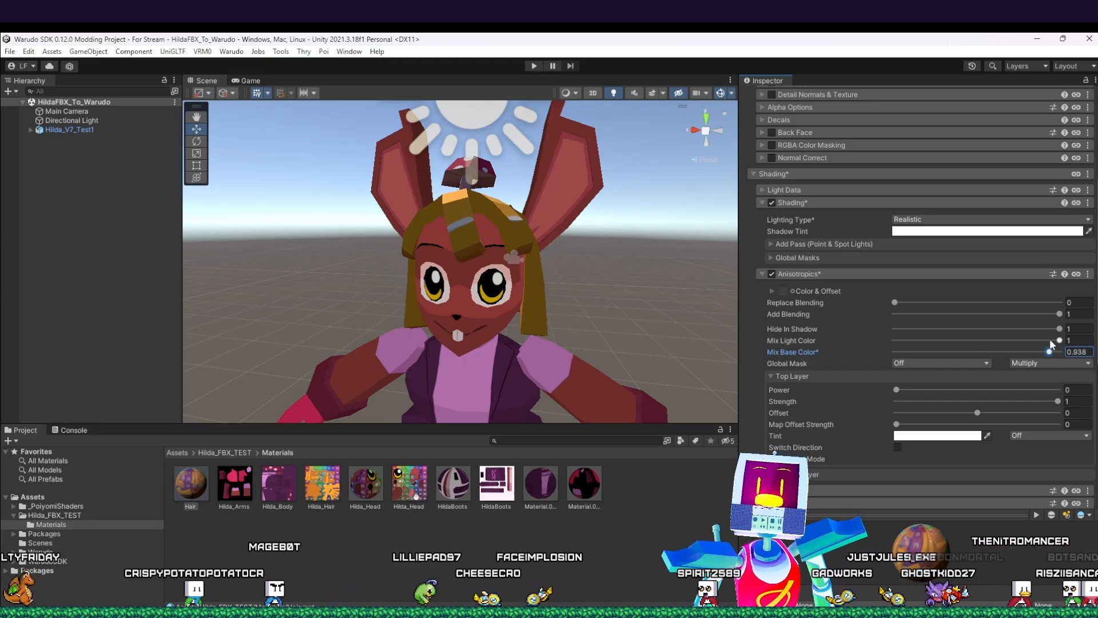
Step: Set the Anisotropics Top Layer tint of the Hair material to a light yellow with RGB 255, 253, 105
click(1059, 341)
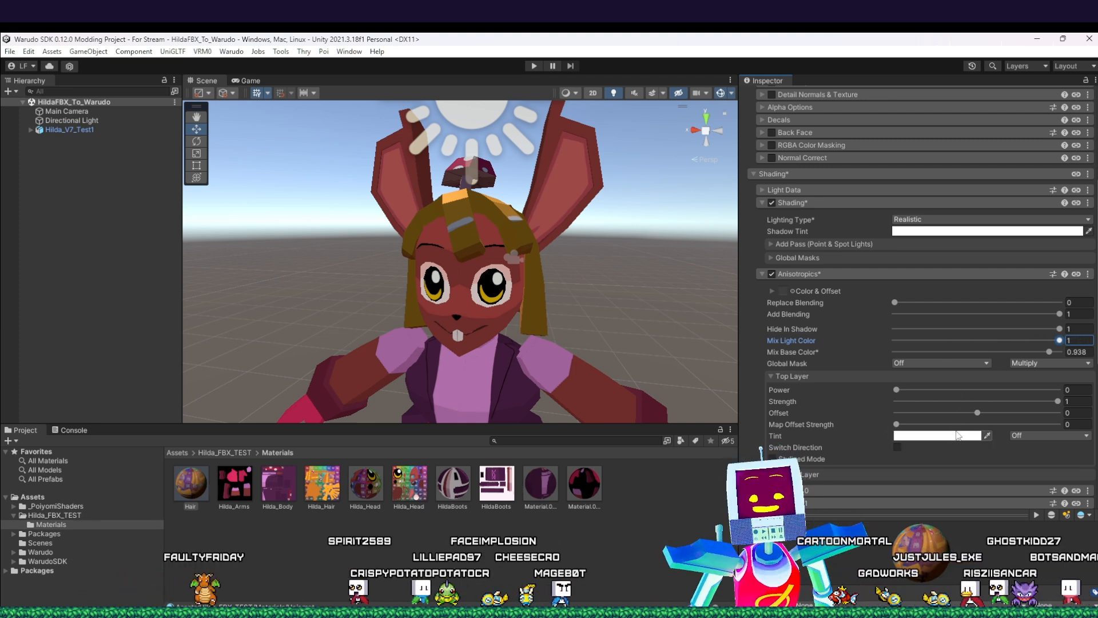
click(923, 438)
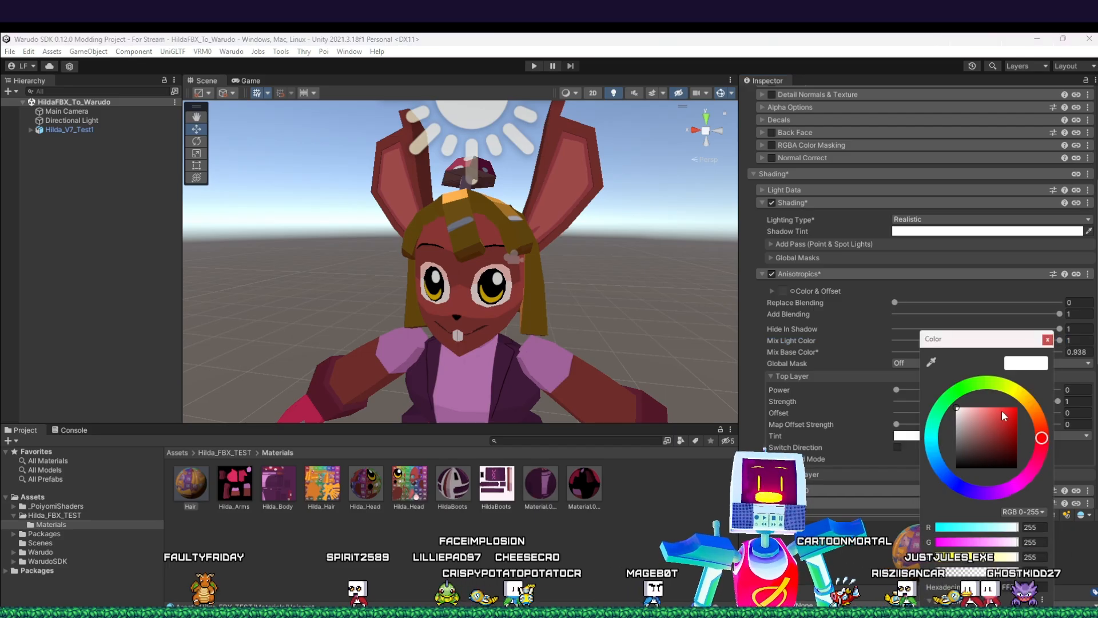
click(1017, 392)
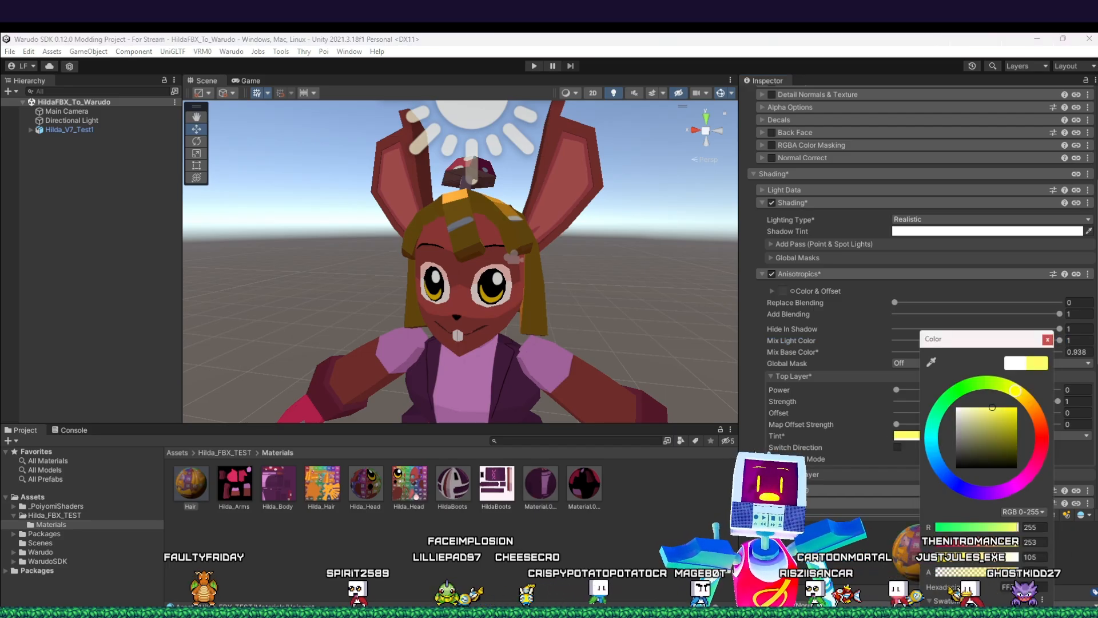
click(755, 443)
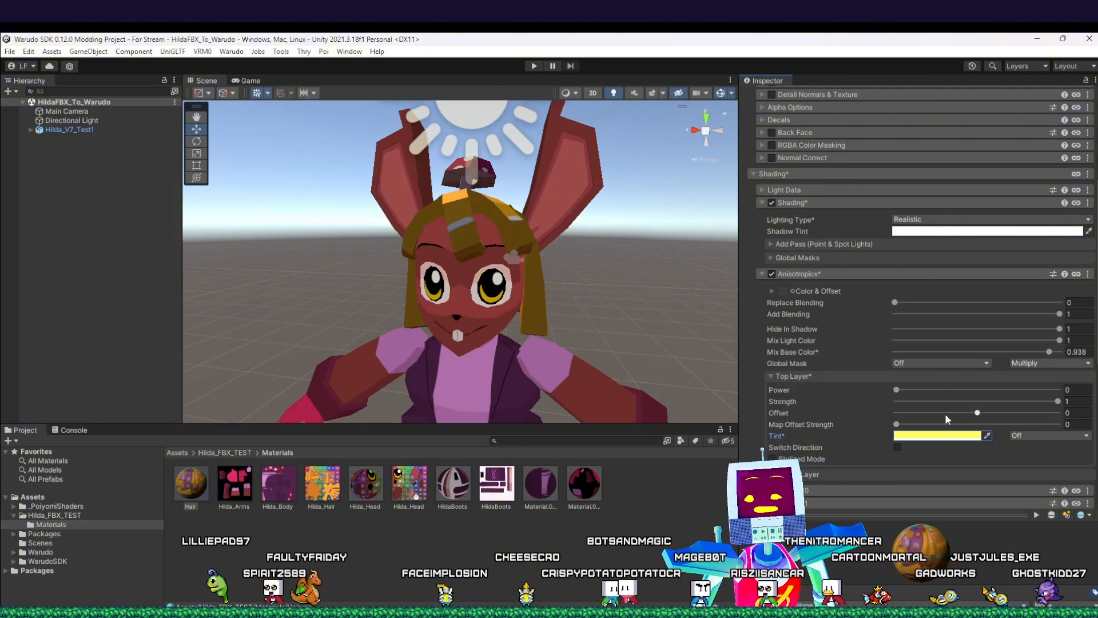
Step: Try the Glitter / Sparkle special effect on the Hair material and inspect the sparkles on the hair up close
scroll(852, 393, down, 7)
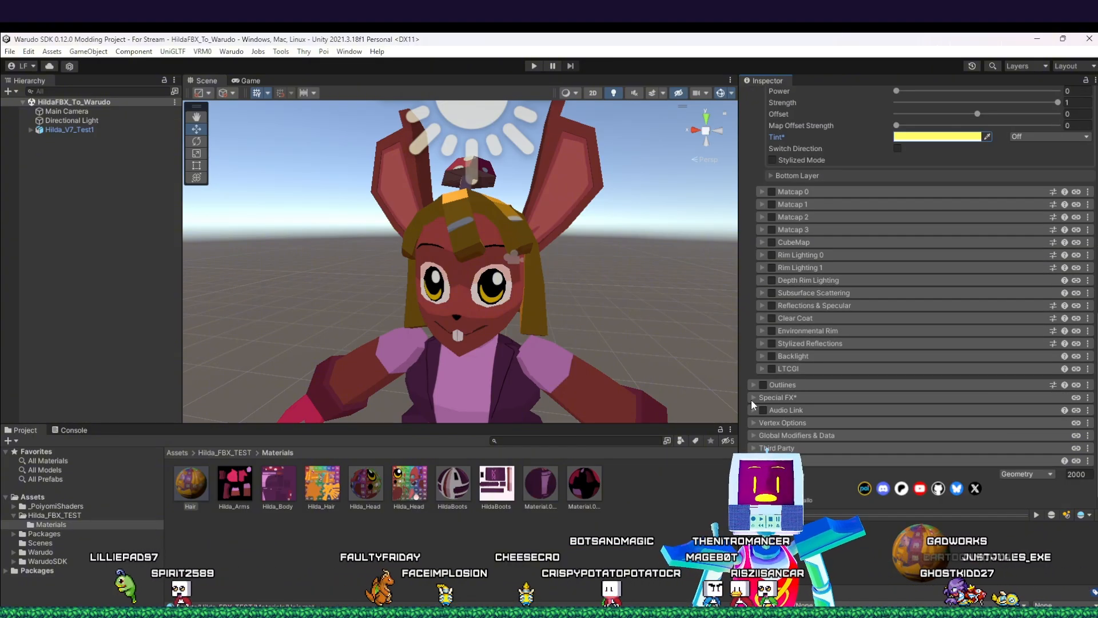
click(754, 397)
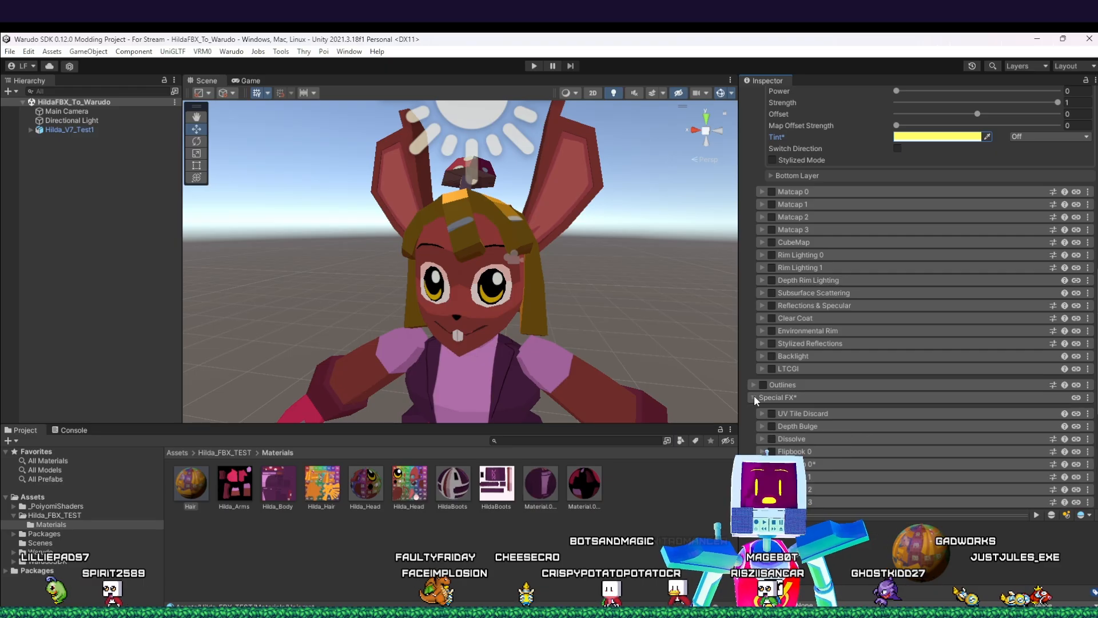
scroll(792, 406, down, 3)
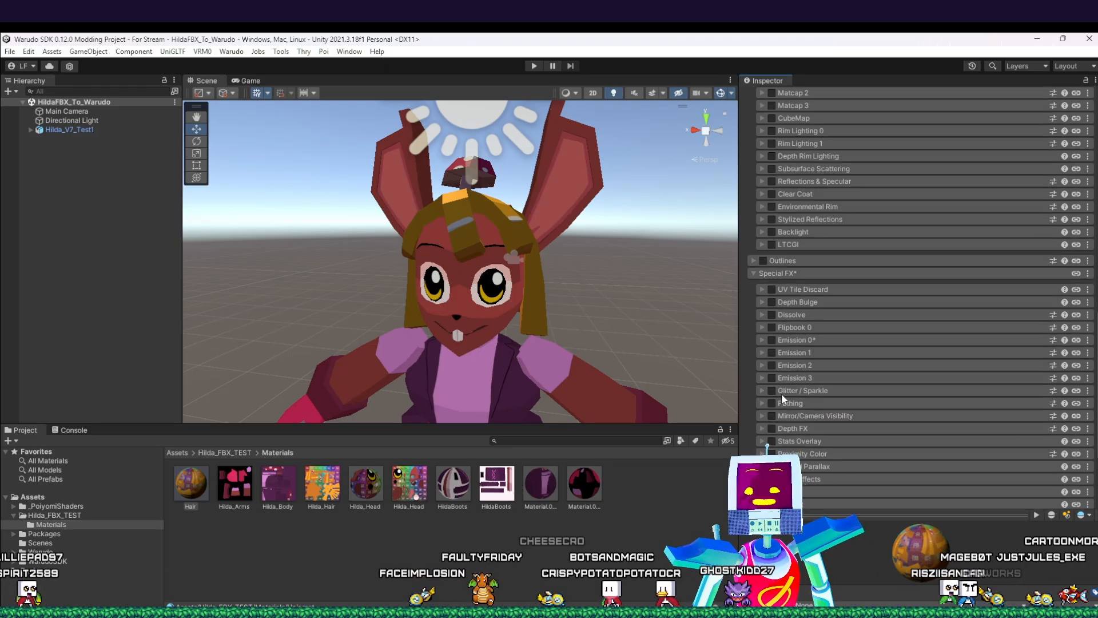
click(773, 394)
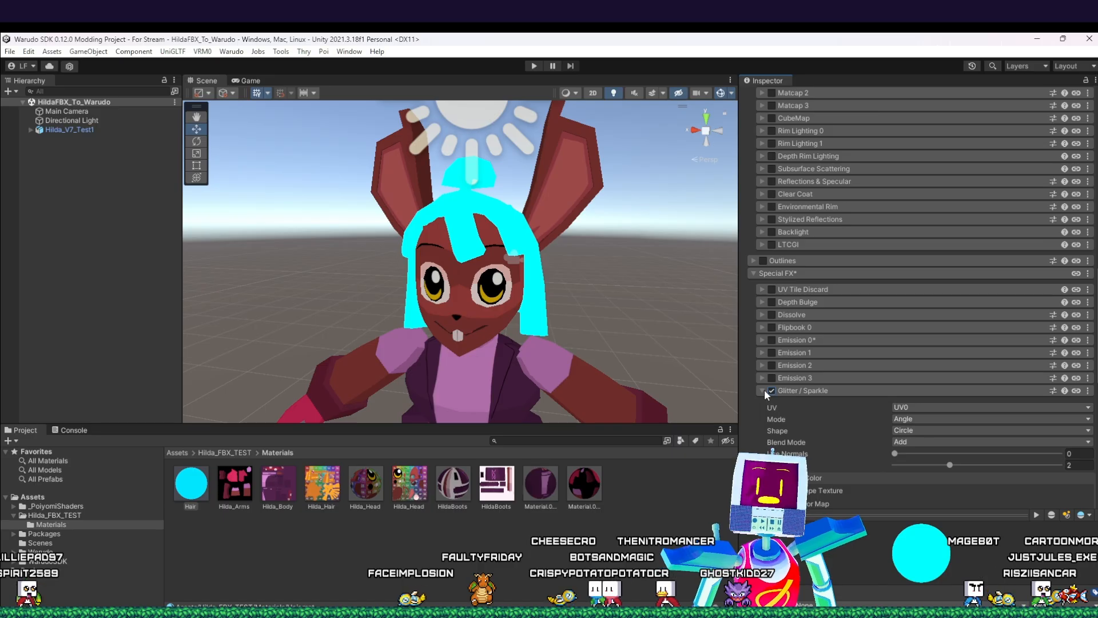
click(763, 390)
click(761, 390)
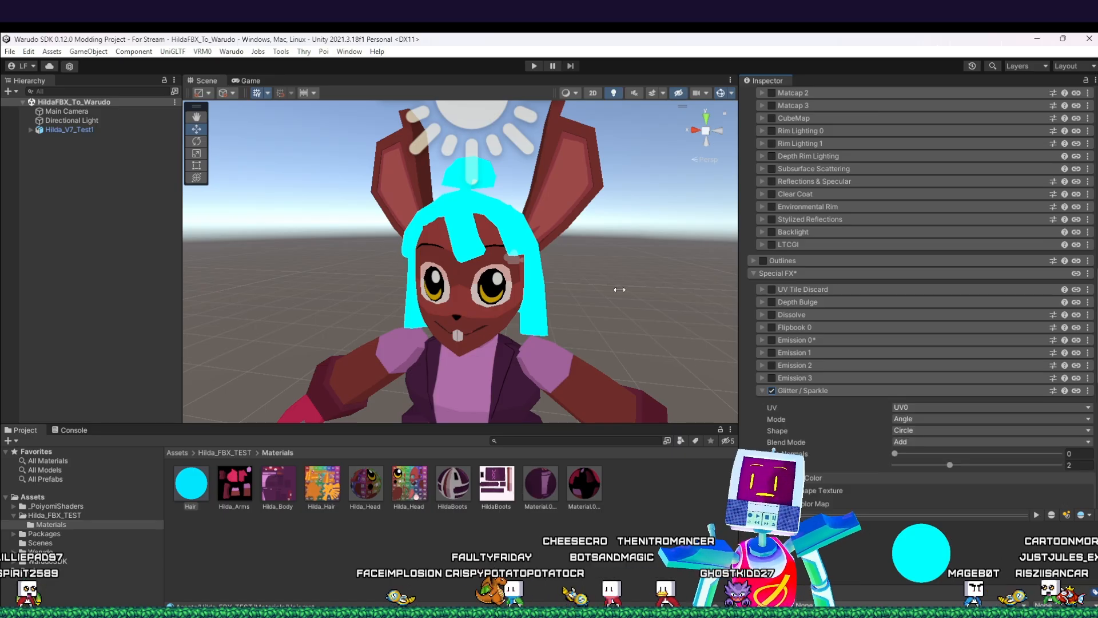
scroll(575, 230, up, 5)
scroll(575, 230, down, 4)
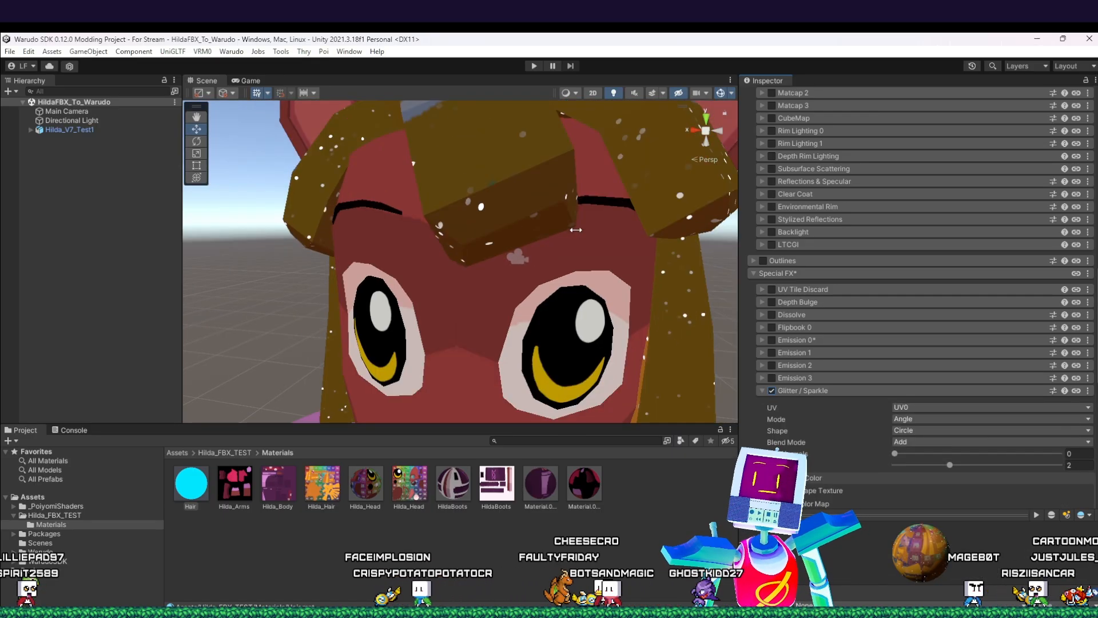
mouse_move(575, 230)
middle_down()
mouse_move(561, 254)
mouse_move(586, 237)
middle_up()
scroll(562, 252, down, 2)
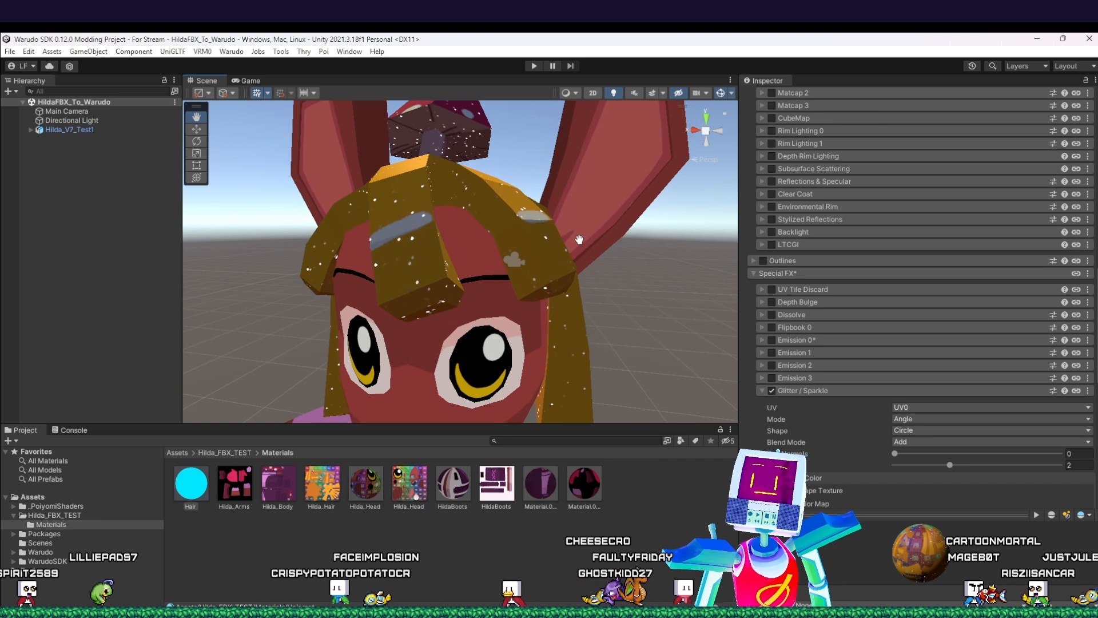
scroll(849, 431, down, 2)
Step: Review the Glitter / Sparkle settings against the hair at different distances and disable the effect
scroll(849, 431, down, 4)
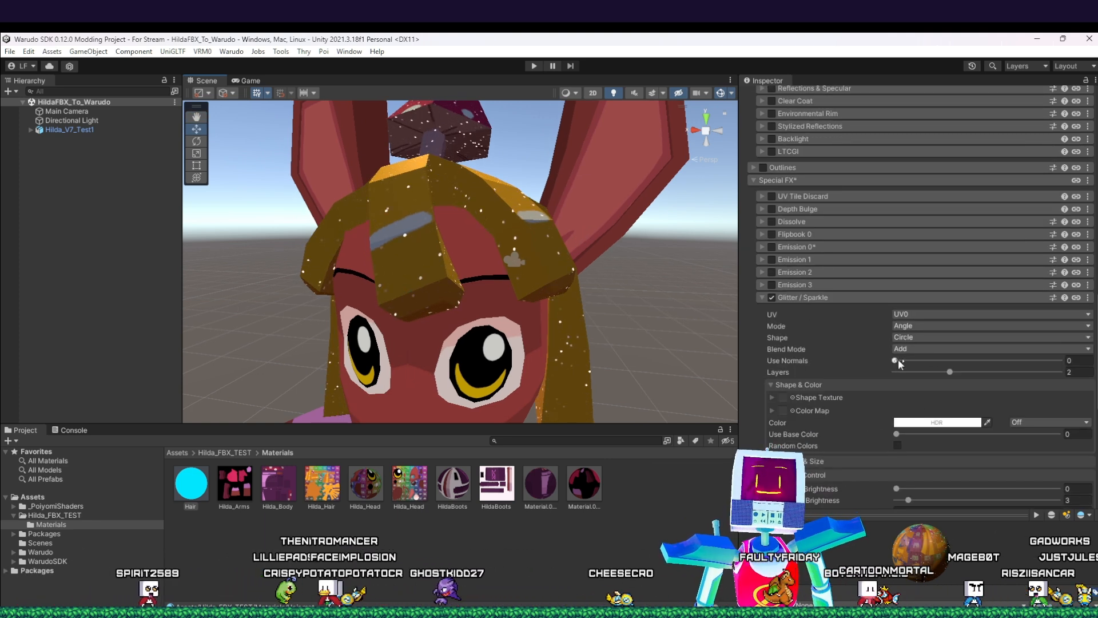
scroll(886, 438, down, 2)
scroll(898, 459, down, 2)
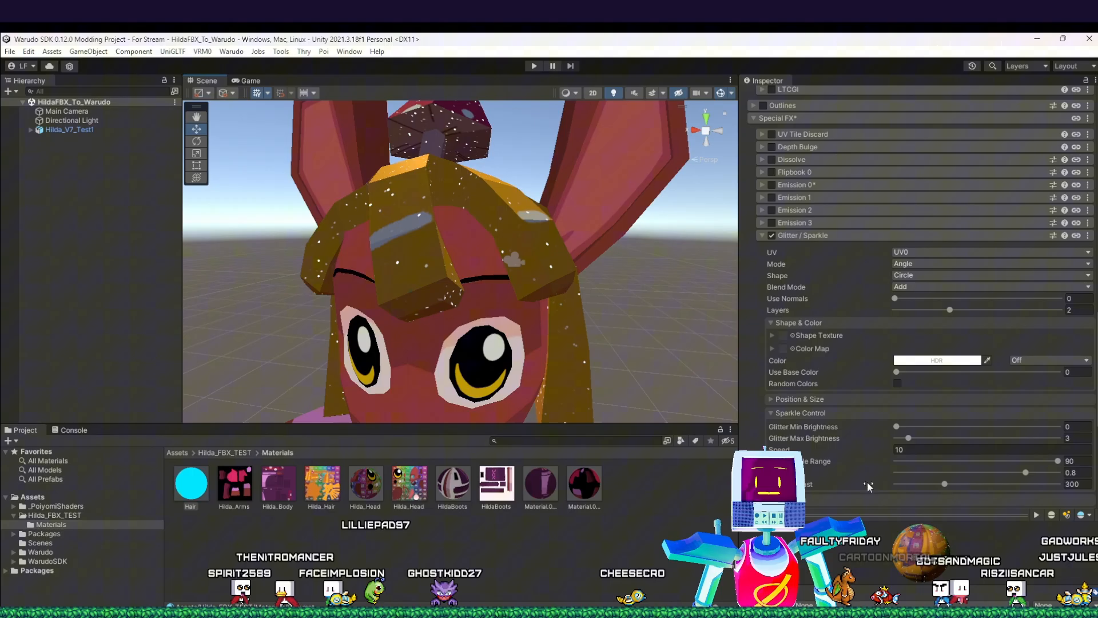
scroll(898, 423, down, 4)
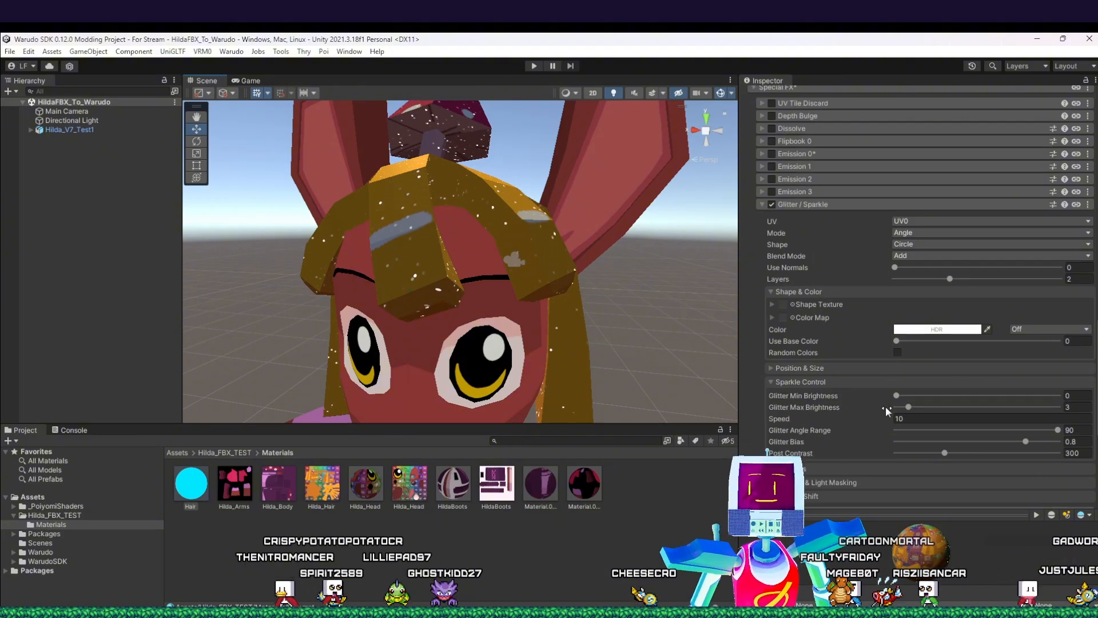
scroll(624, 337, down, 3)
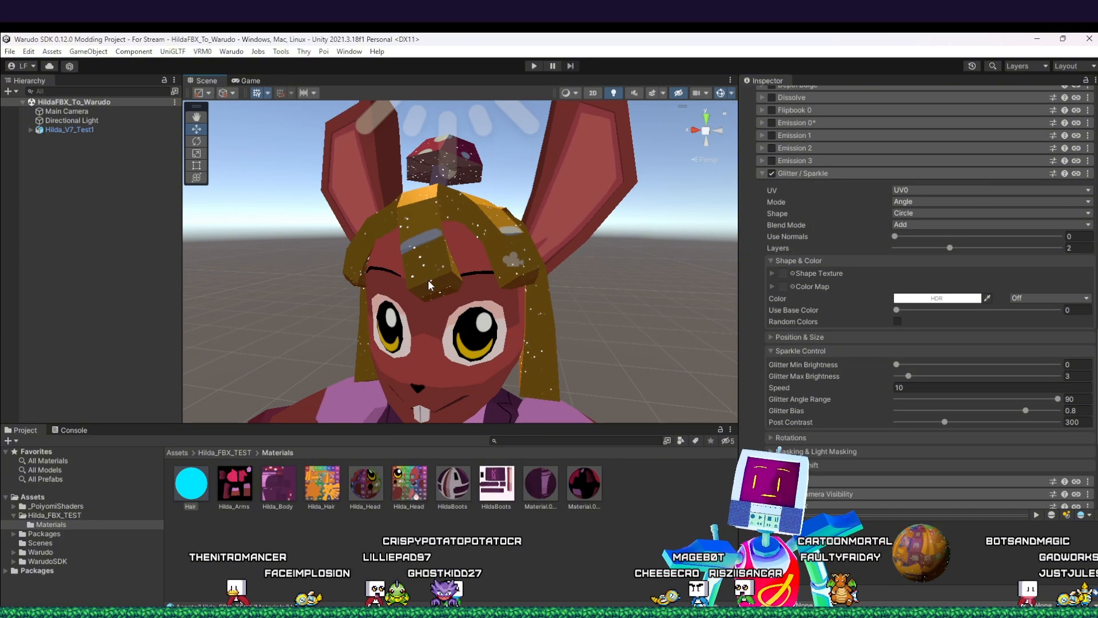
scroll(457, 330, up, 2)
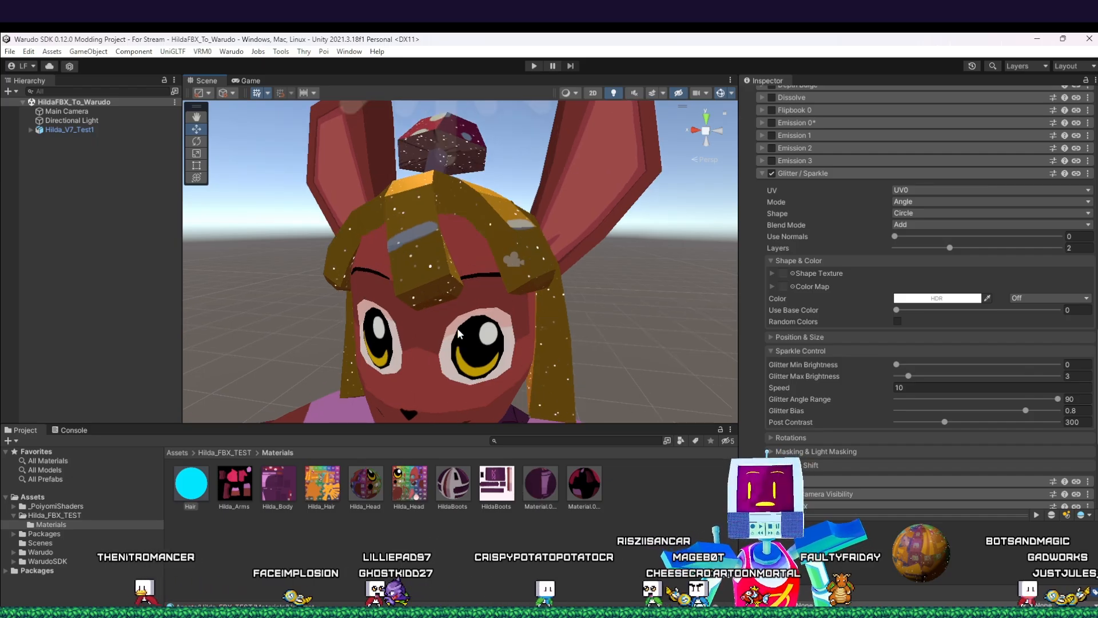
scroll(458, 328, up, 3)
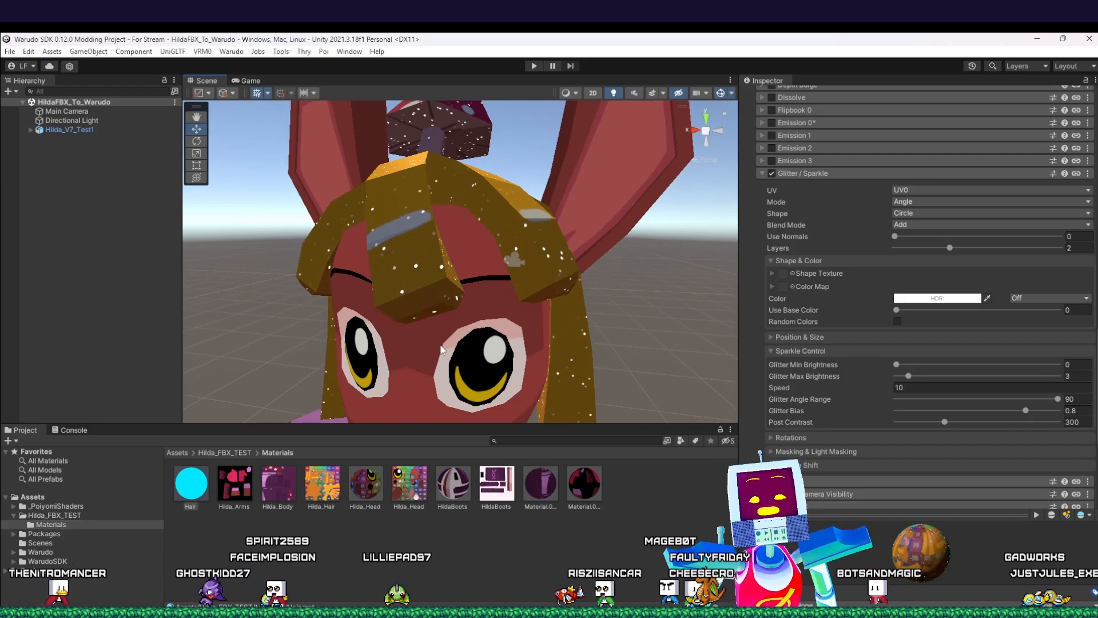
click(772, 173)
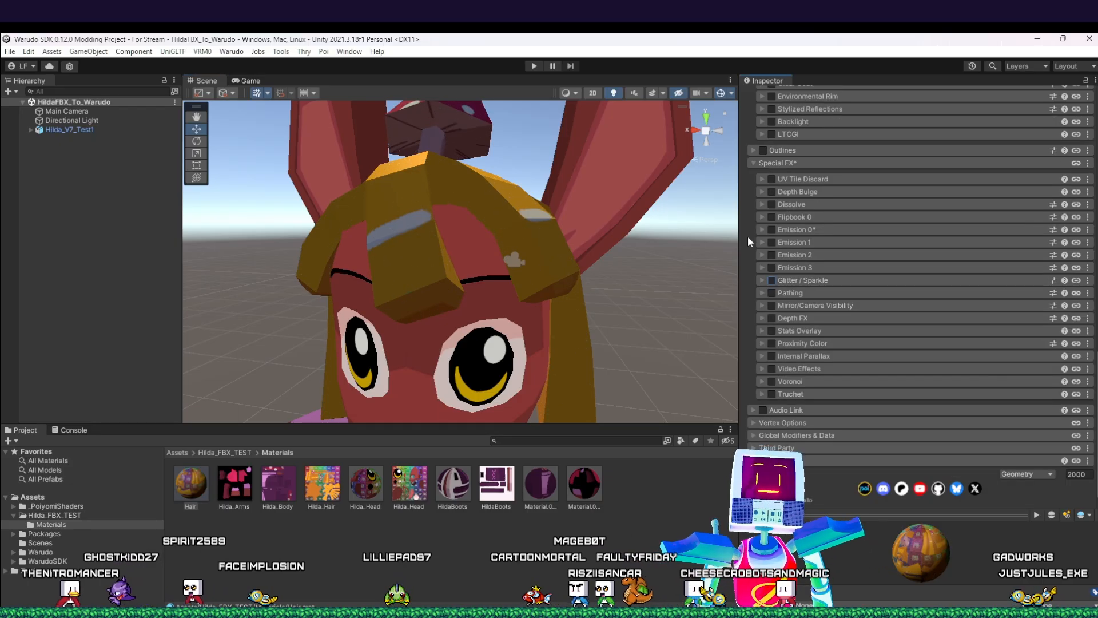
Step: Enable Emission 0 on the Hair material with a strength of about 2.79 and a golden yellow emission color
scroll(775, 333, up, 3)
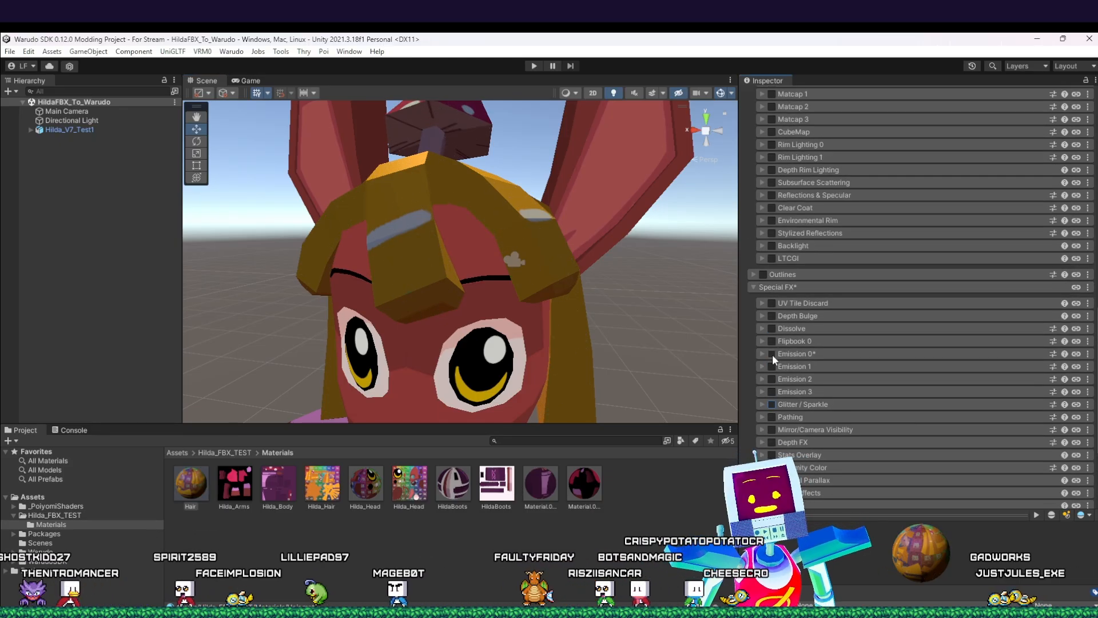
click(772, 353)
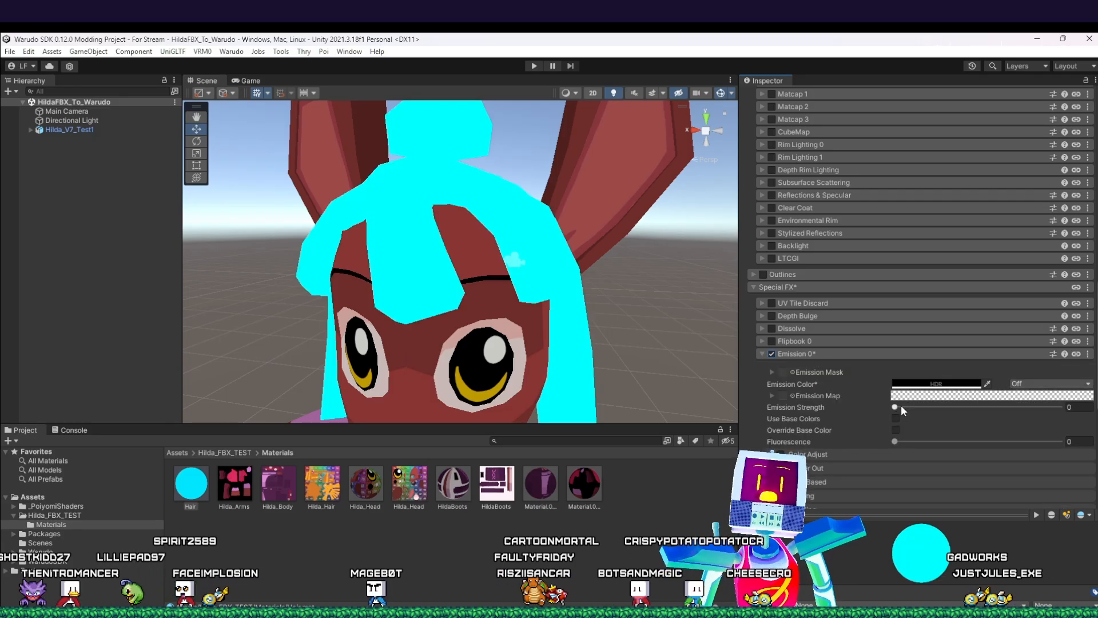
drag(896, 410, 919, 407)
click(923, 382)
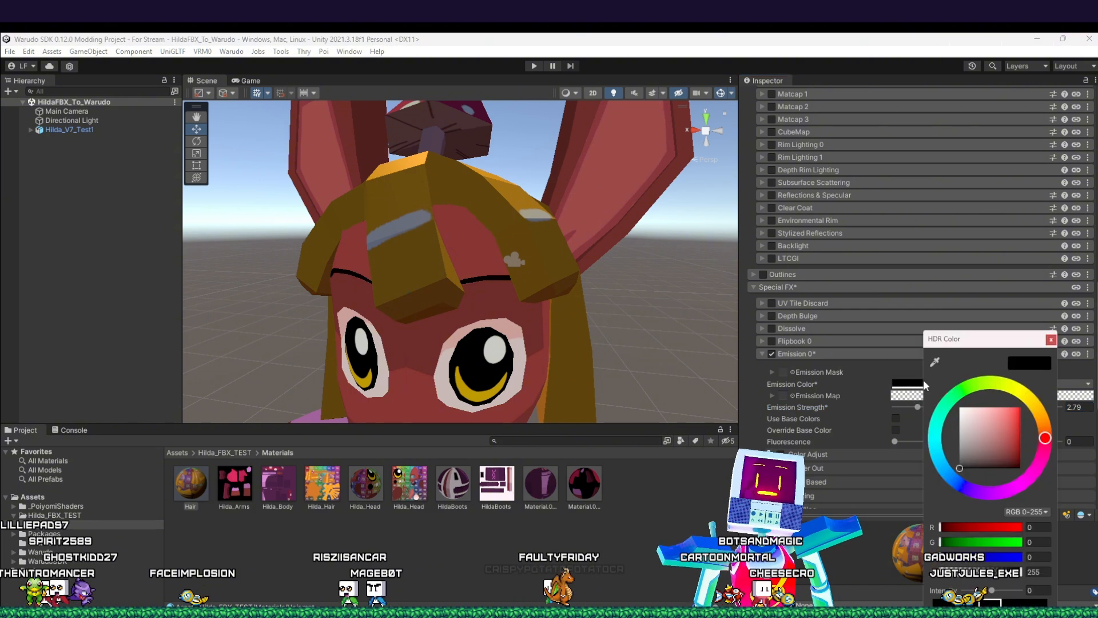
click(1016, 411)
drag(1045, 438, 1032, 401)
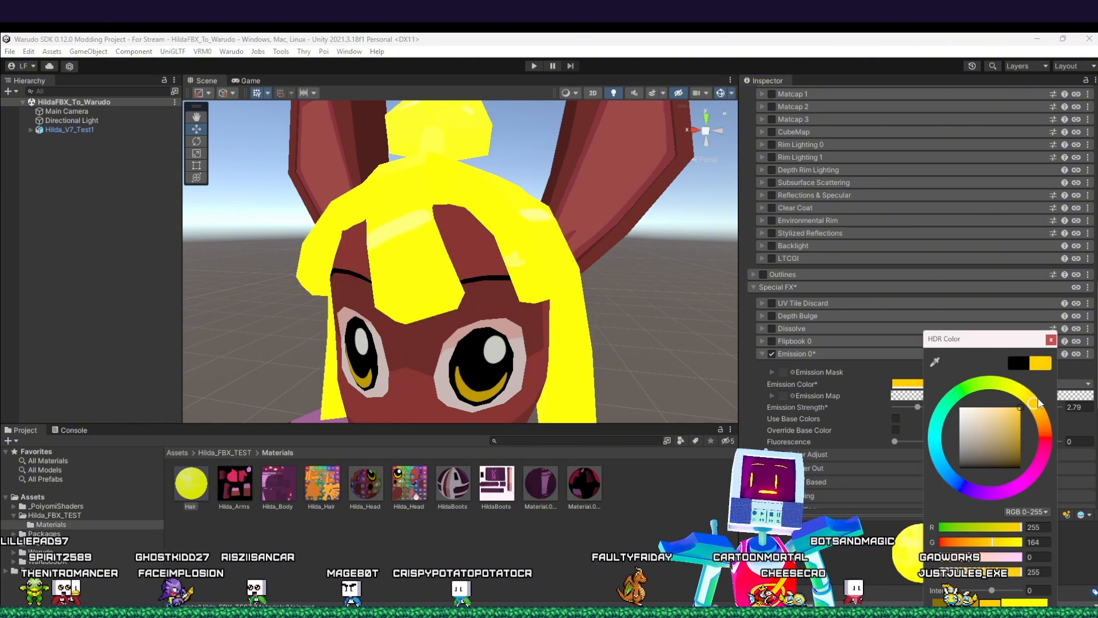
click(759, 428)
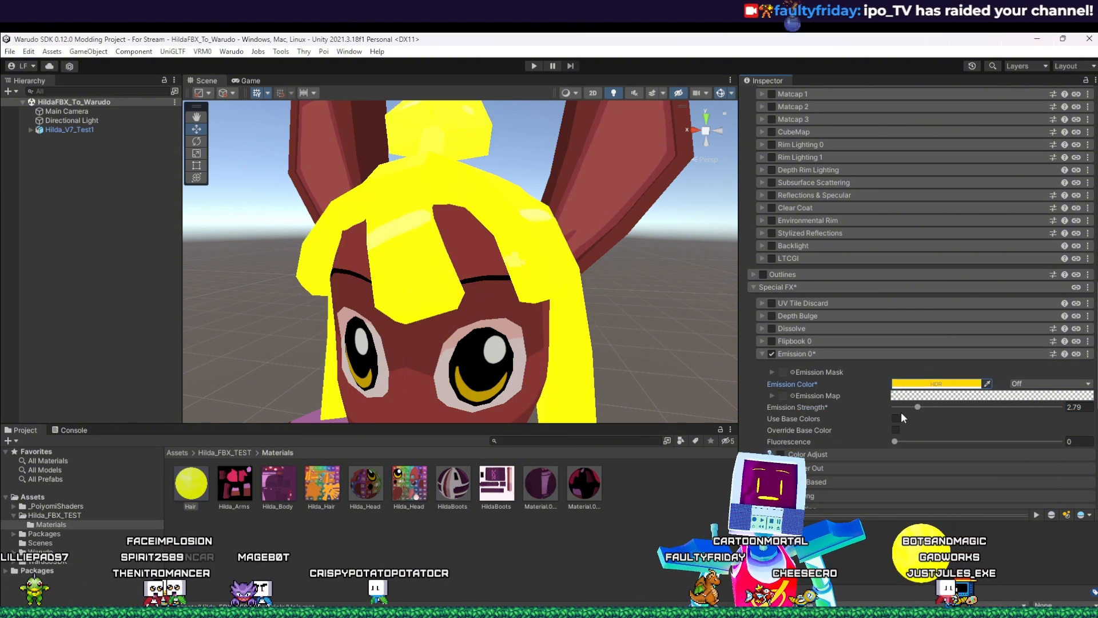
Step: Turn on Use Base Colors for Emission 0 and try lower strengths such as 0.98 and 1.19 while viewing the hair
click(895, 418)
drag(918, 406, 906, 413)
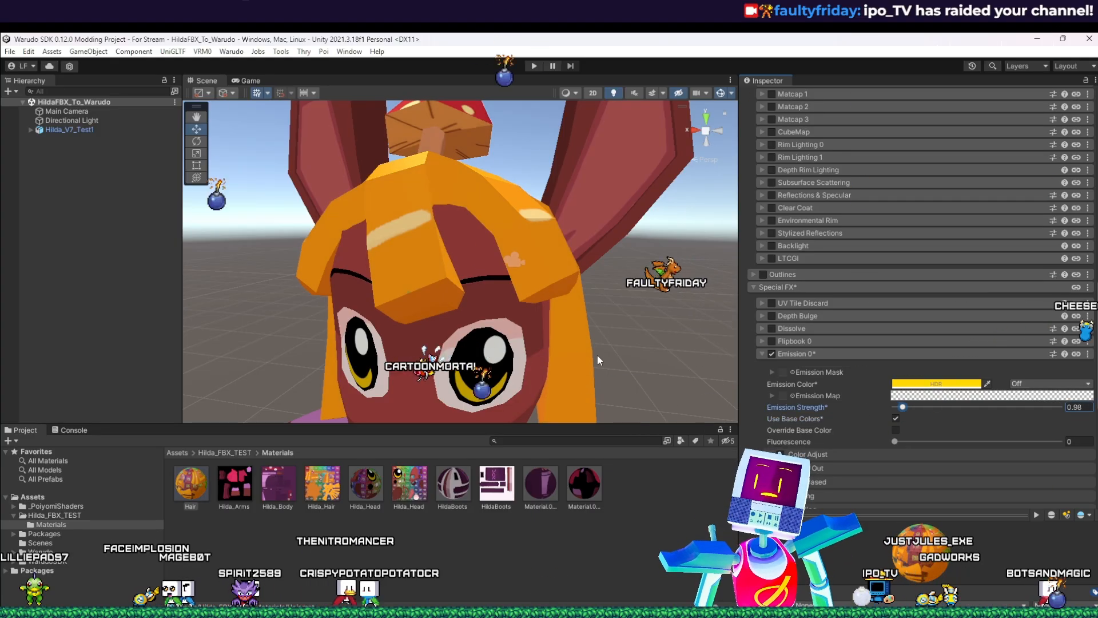
middle_drag(582, 395, 600, 333)
scroll(600, 333, down, 3)
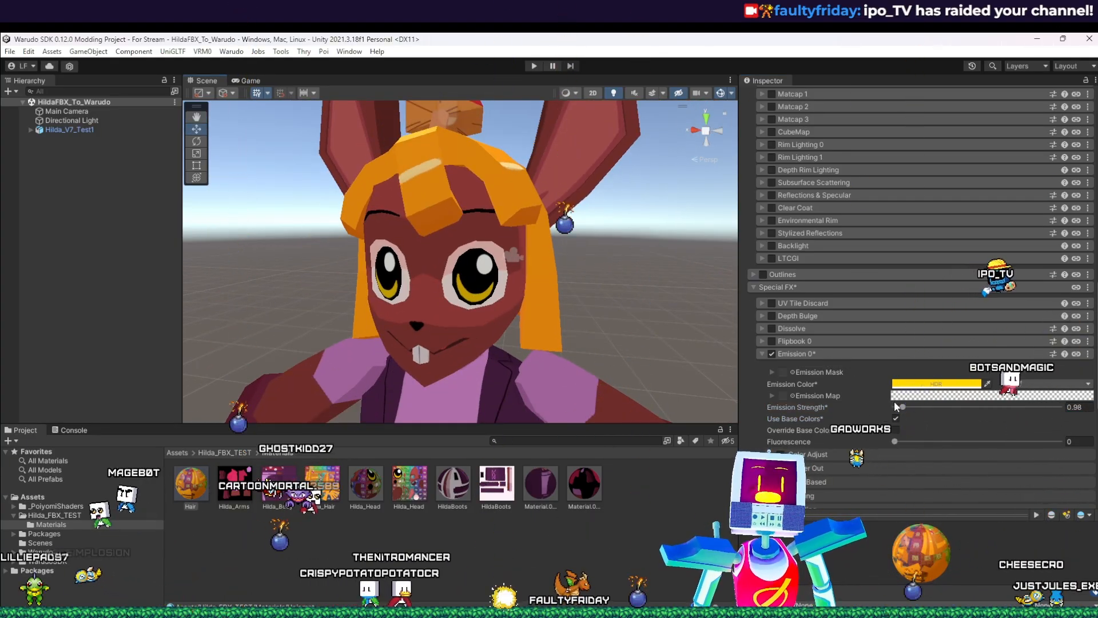
drag(903, 409, 905, 412)
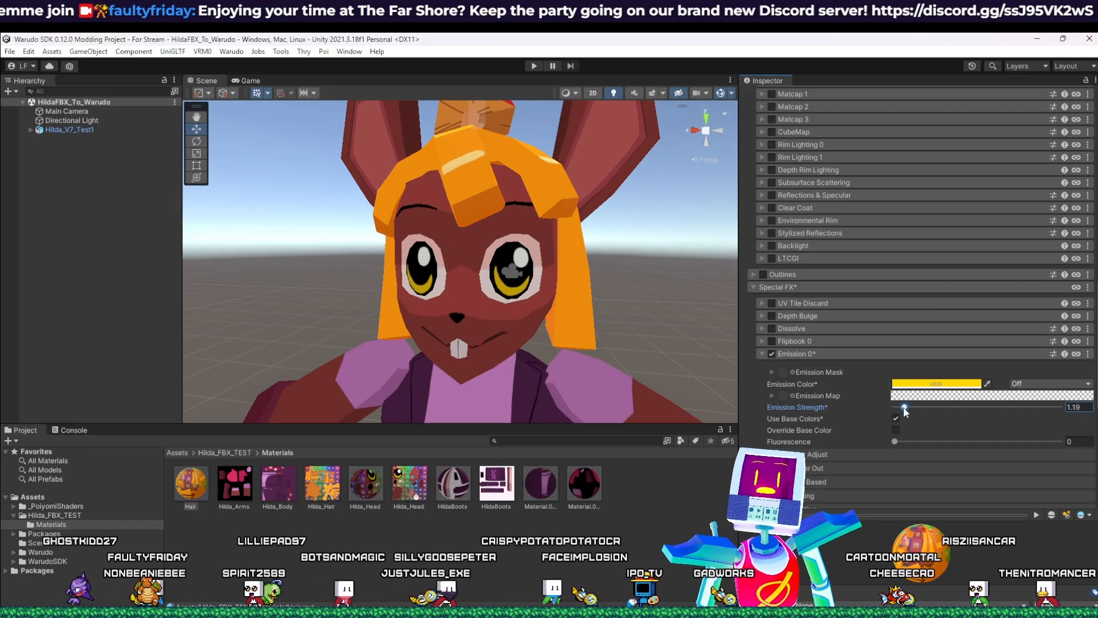
middle_drag(643, 274, 627, 372)
alt+drag(613, 319, 686, 310)
drag(904, 408, 900, 410)
Step: Change the Hair material's shading Lighting Type to Flat
scroll(843, 391, up, 10)
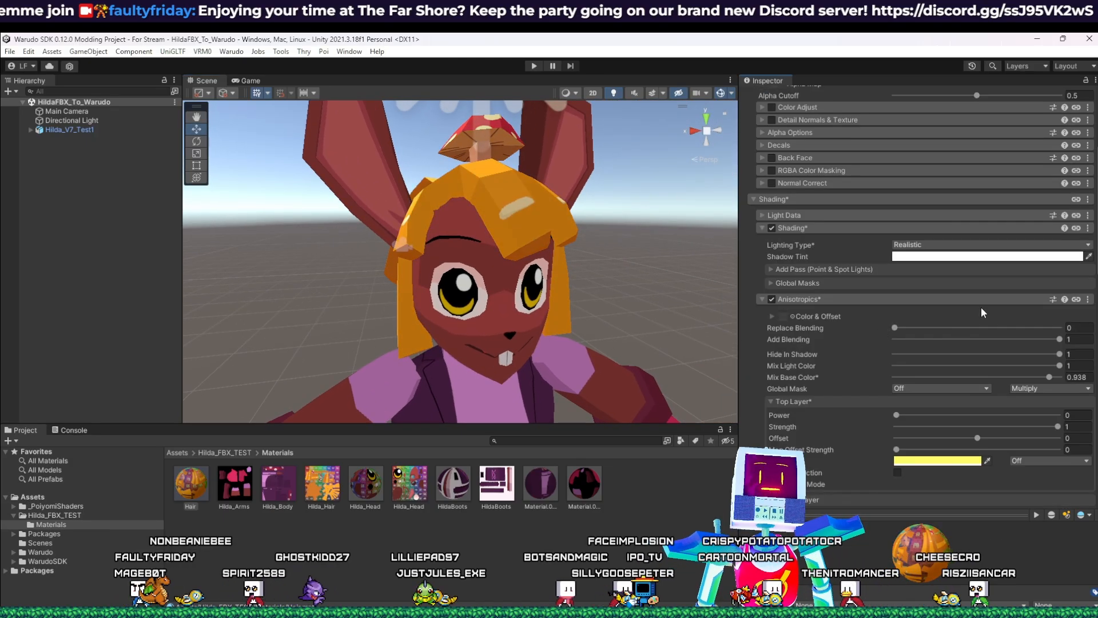
click(919, 402)
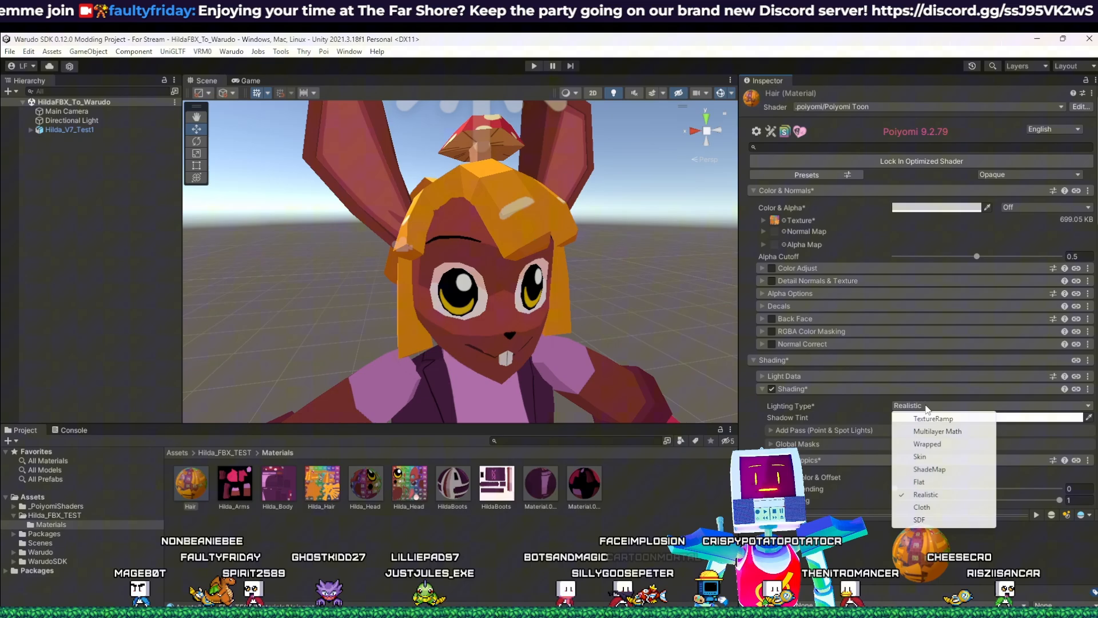
click(931, 487)
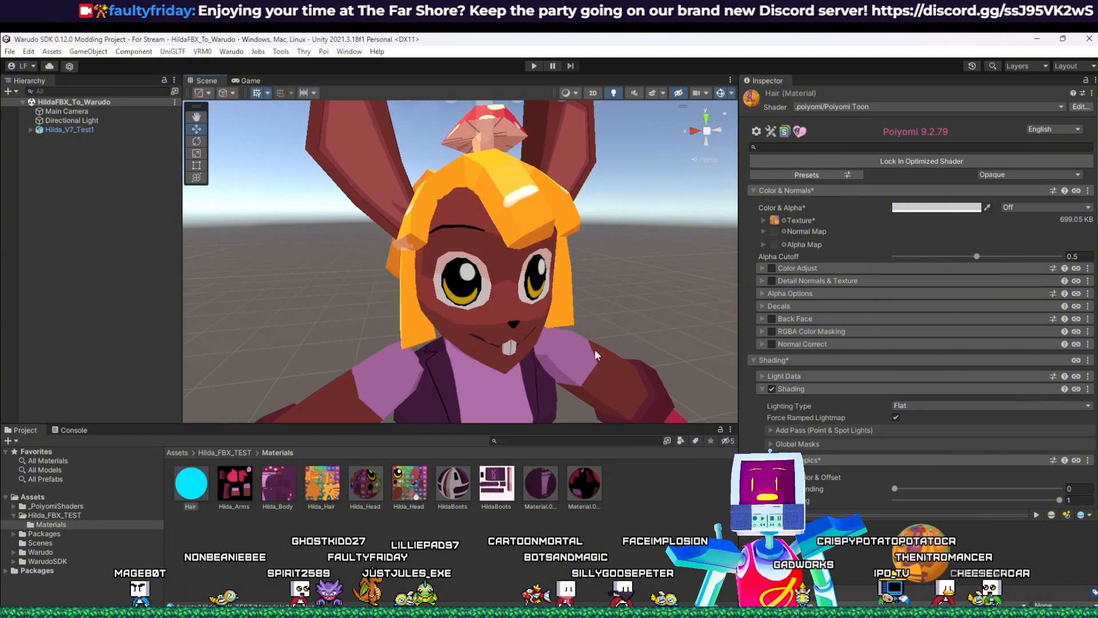
Step: Reduce the Hair material's Emission 0 strength further and disable Emission 0
scroll(833, 356, down, 10)
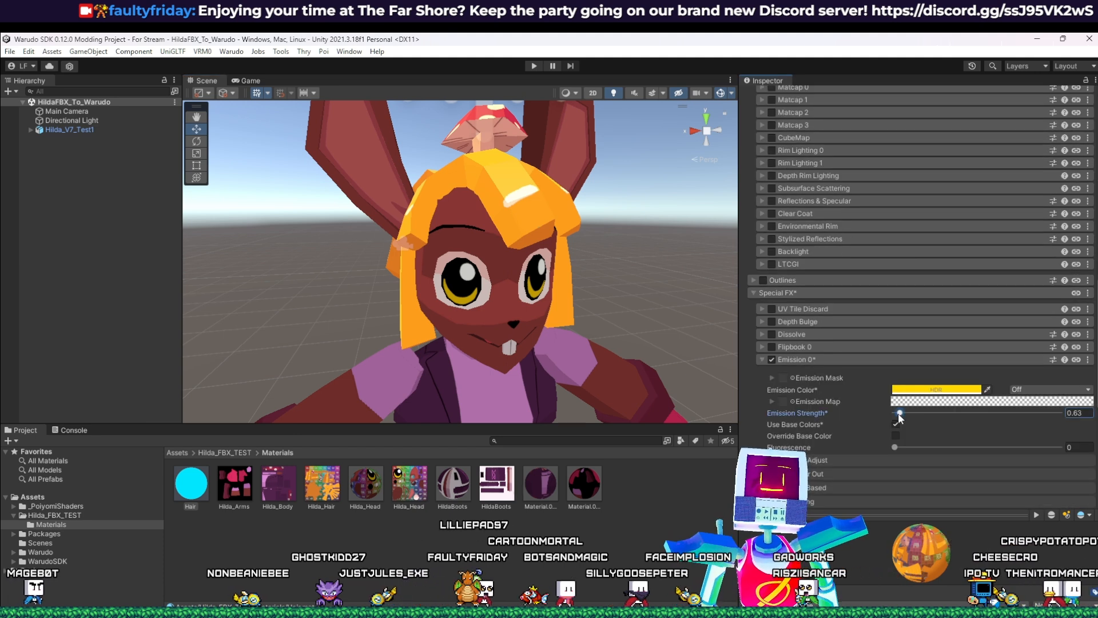
drag(899, 416, 881, 425)
right_drag(667, 350, 642, 294)
click(771, 359)
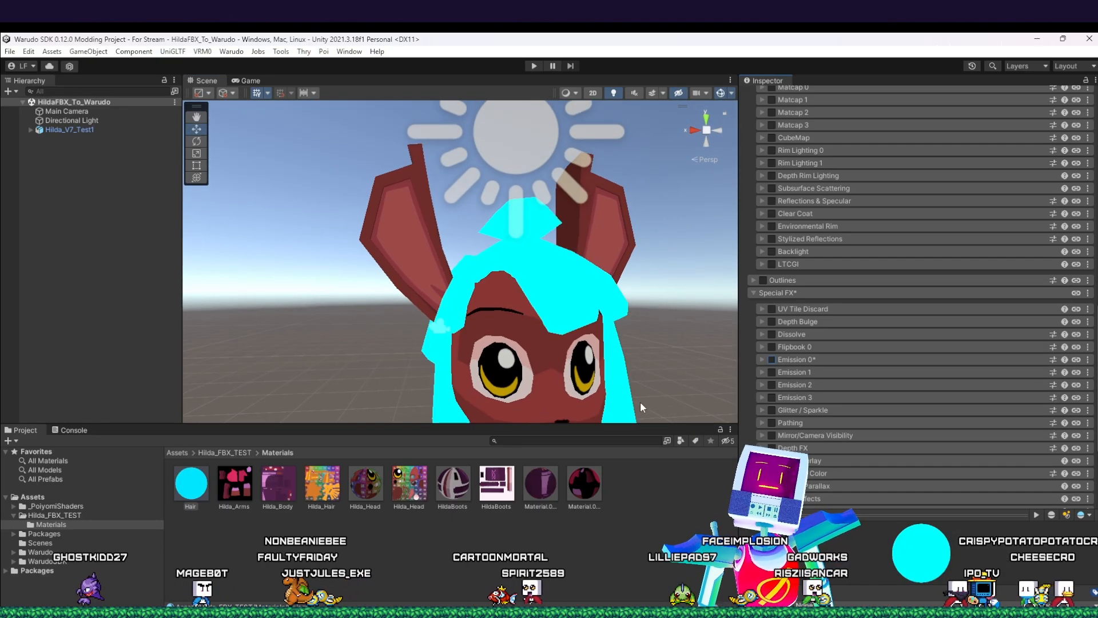
Step: Examine the flat-shaded hair without emission from the front of the character and review the material's remaining effects
middle_drag(641, 402, 610, 359)
scroll(609, 358, down, 2)
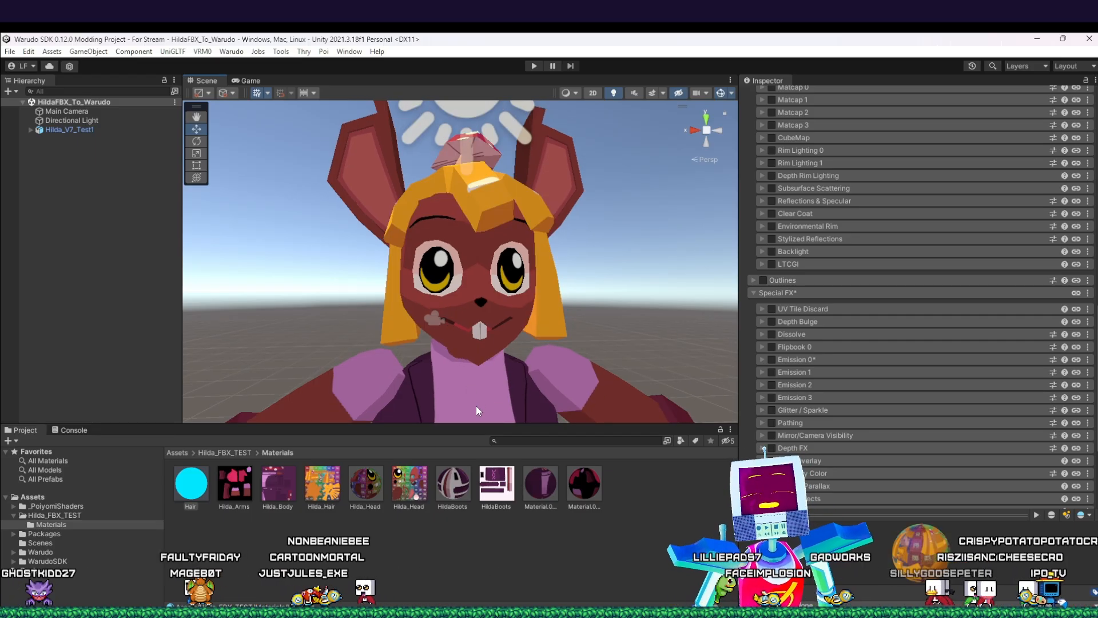
middle_drag(471, 374, 478, 393)
right_drag(609, 332, 609, 342)
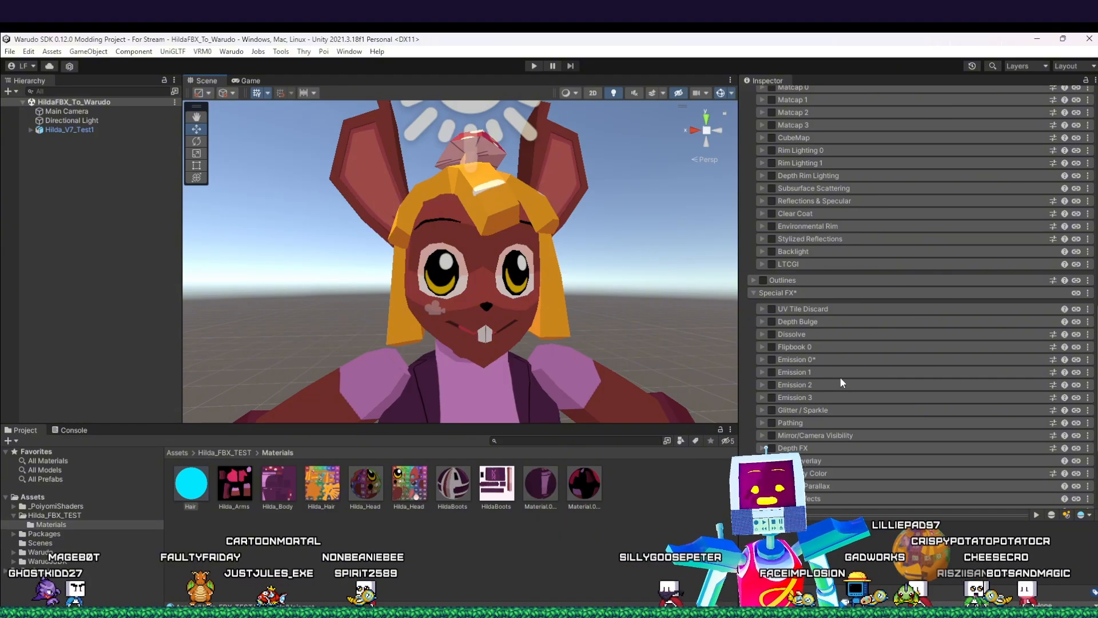
scroll(832, 383, up, 3)
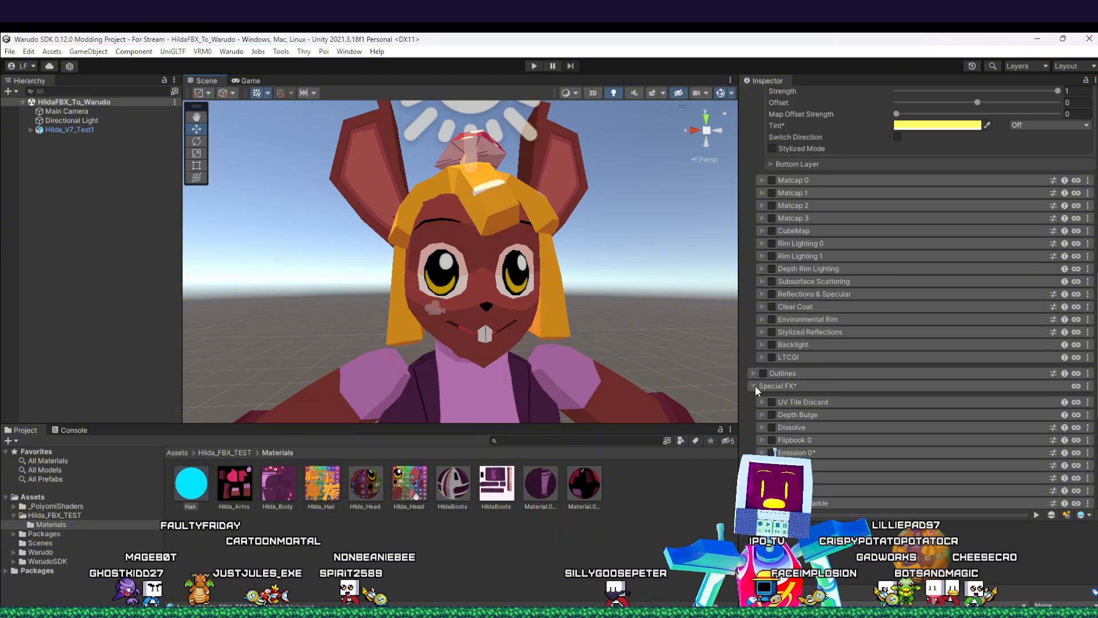
scroll(755, 393, up, 1)
scroll(753, 433, up, 1)
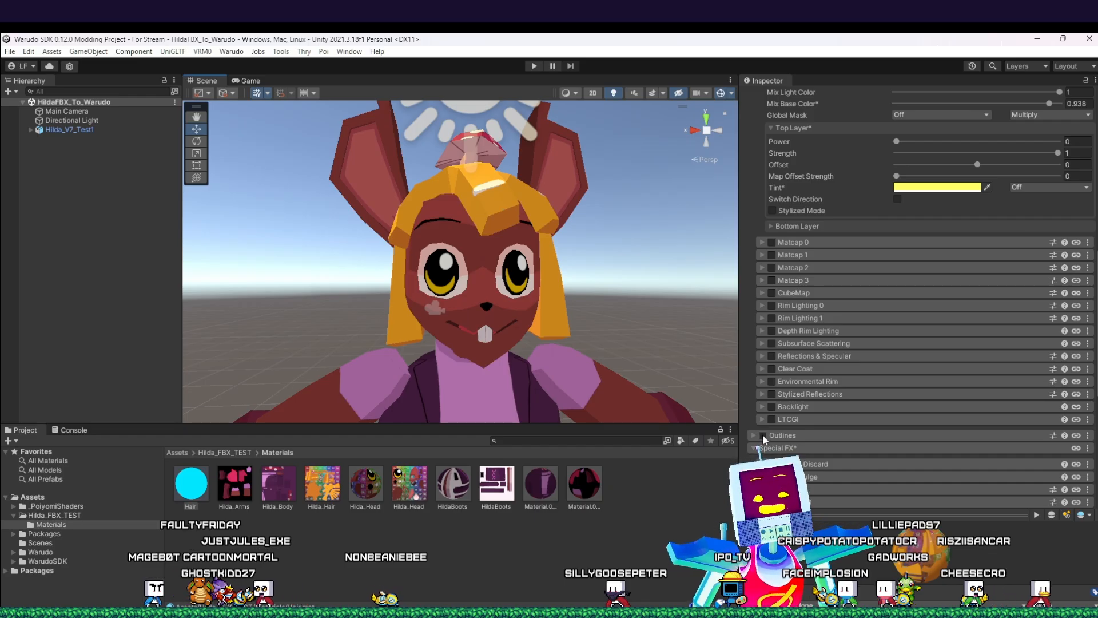
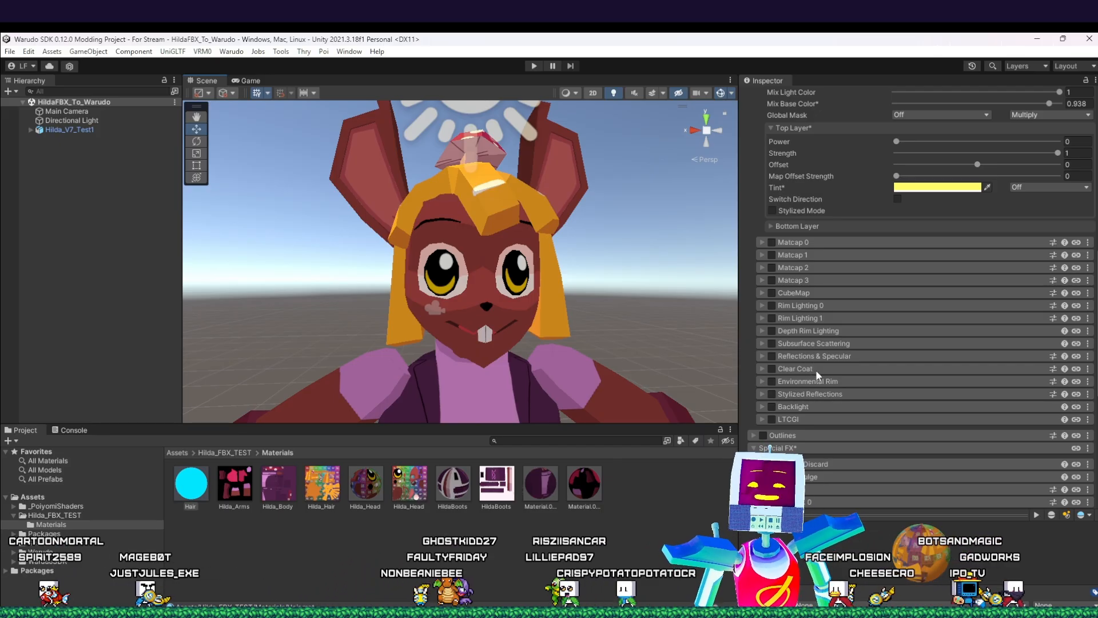
Step: Compare the Hair material with the Anisotropics effect off and back on
scroll(816, 372, up, 5)
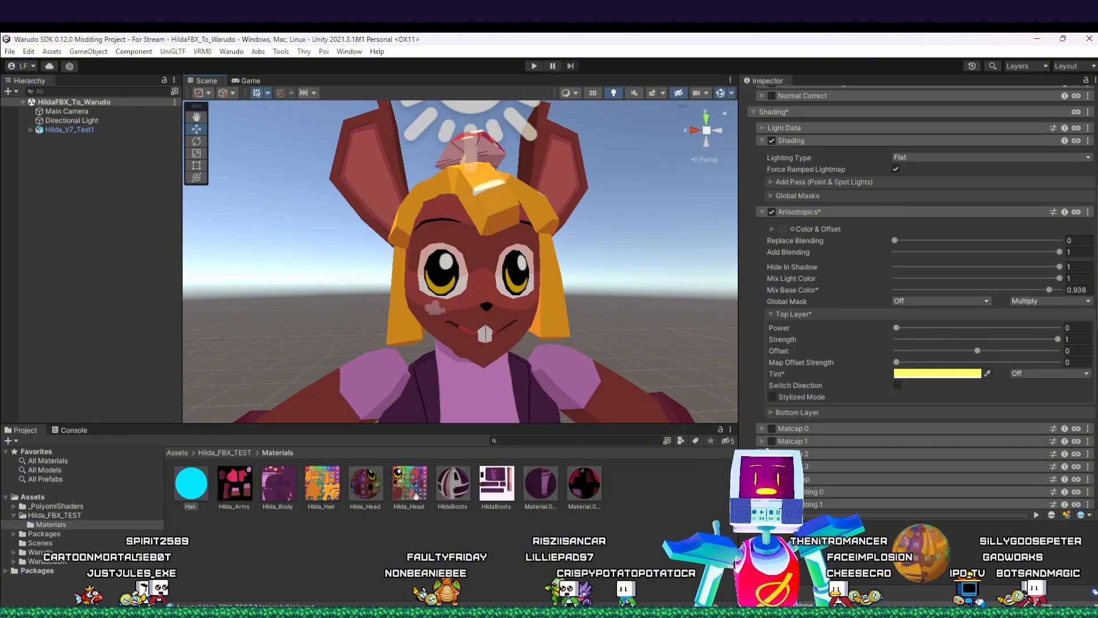
scroll(763, 422, up, 1)
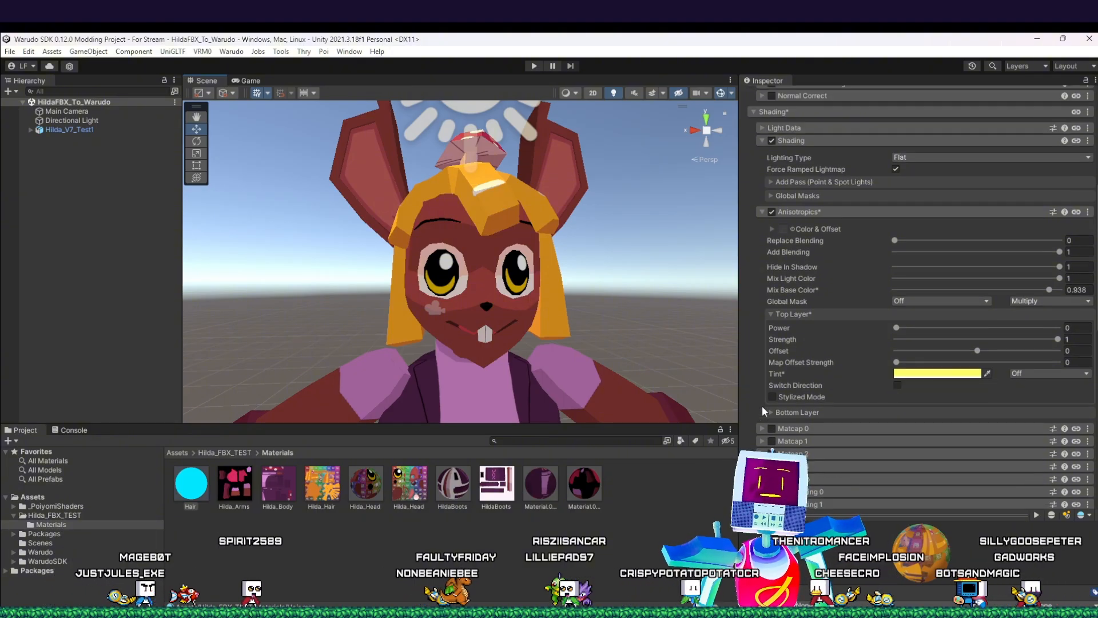
click(771, 213)
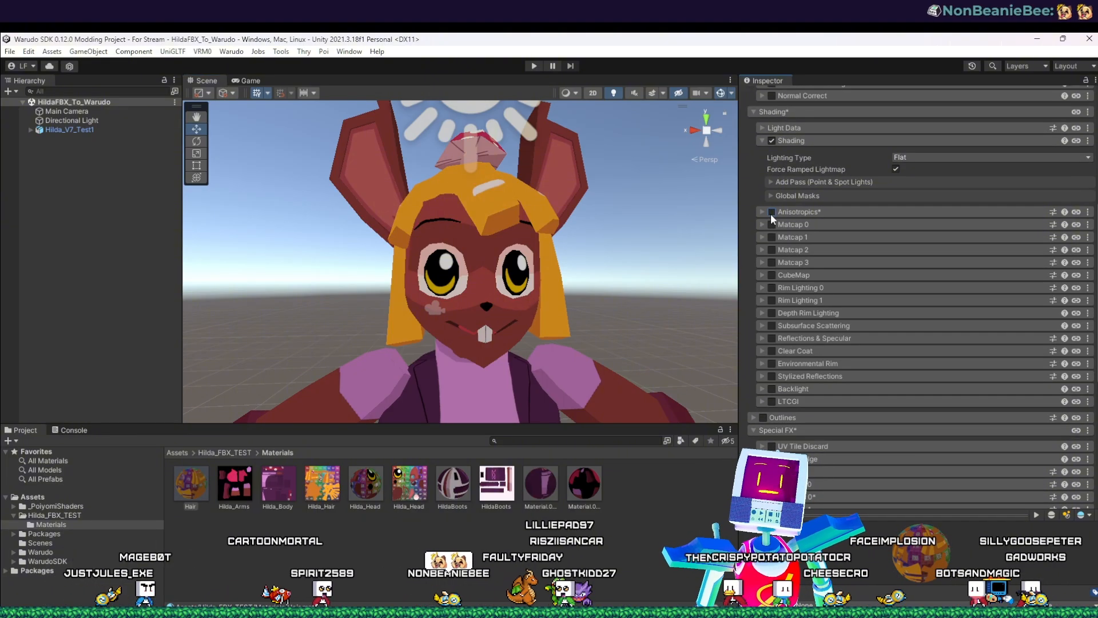
click(771, 214)
scroll(791, 293, up, 2)
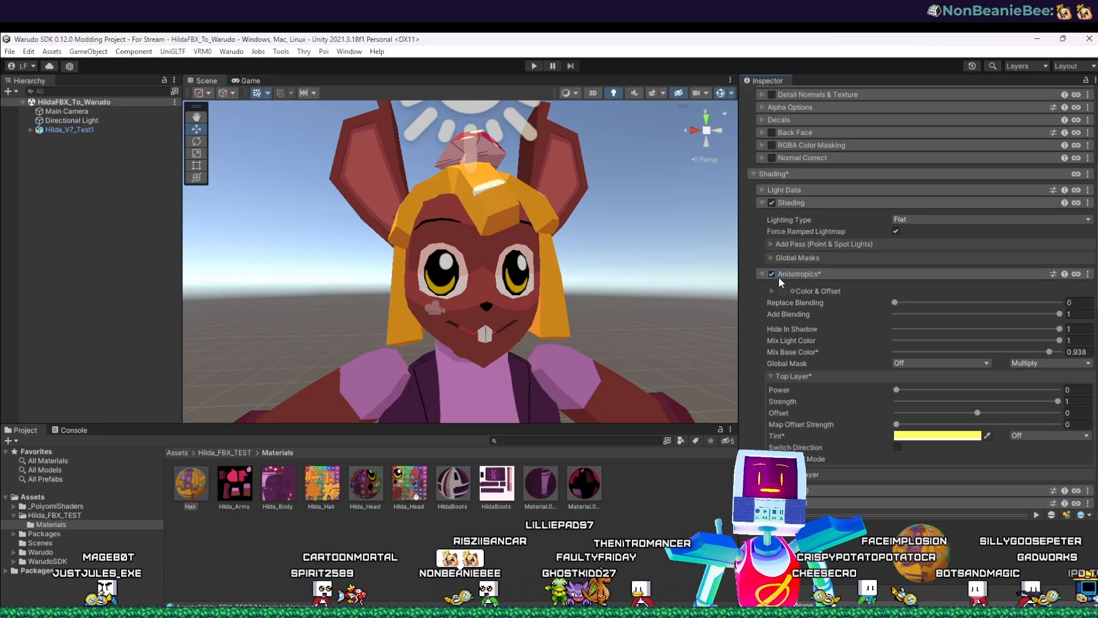
Step: Set the Hair material's Anisotropics Mix Base Color to 1 and Mix Light Color to 0.899
alt+drag(615, 322, 552, 340)
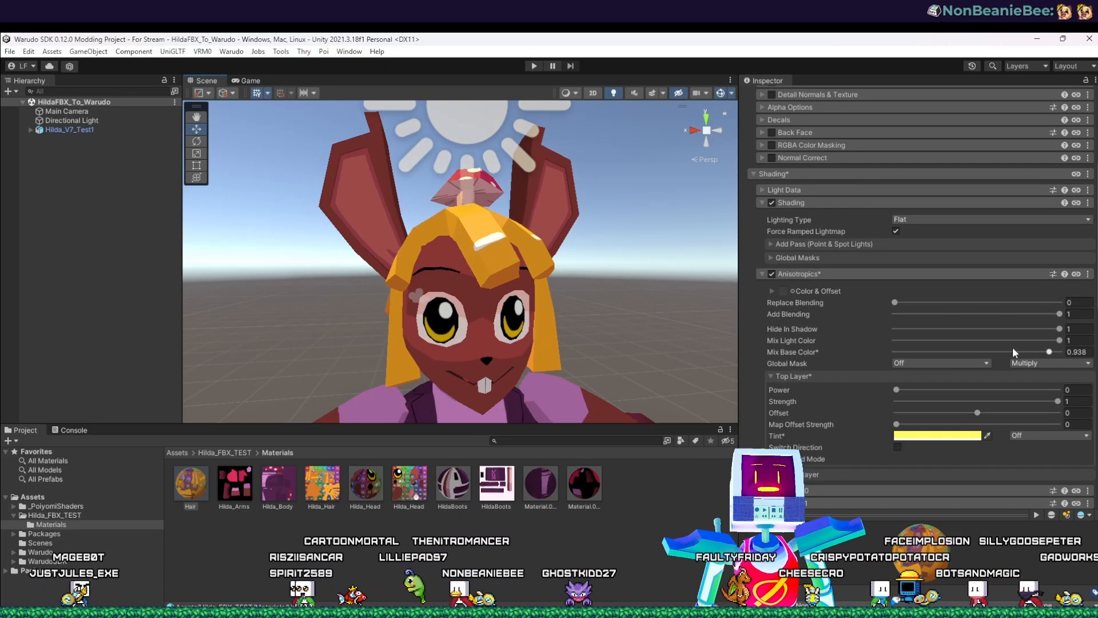
mouse_move(1062, 331)
mouse_down()
mouse_move(849, 340)
mouse_move(1053, 335)
mouse_move(986, 330)
mouse_move(1064, 335)
mouse_move(1033, 341)
mouse_move(1063, 352)
mouse_up()
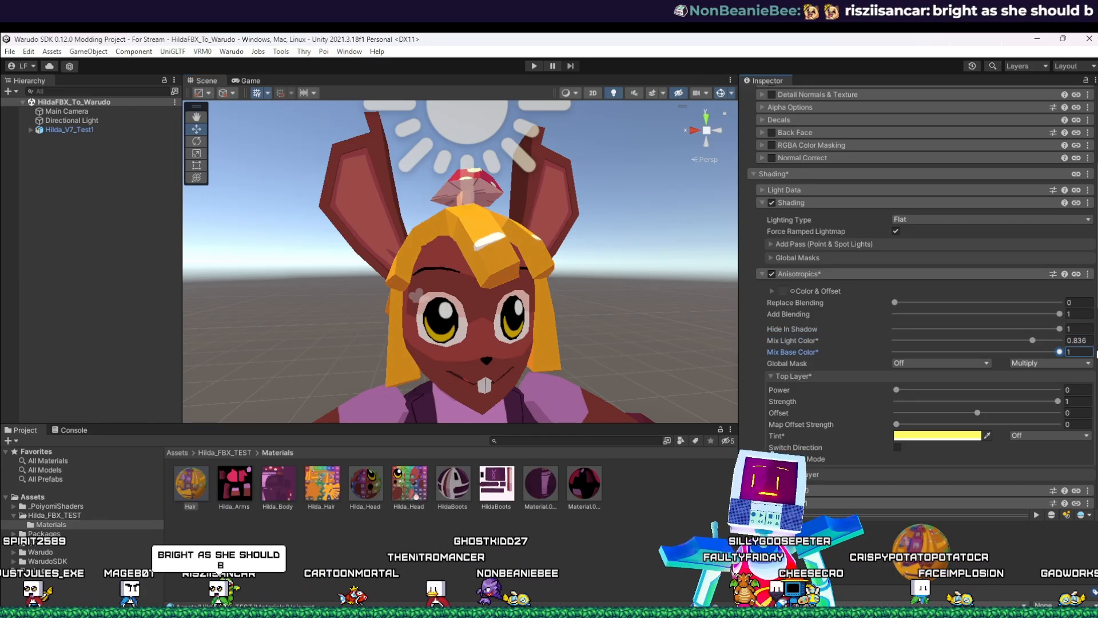
click(1043, 341)
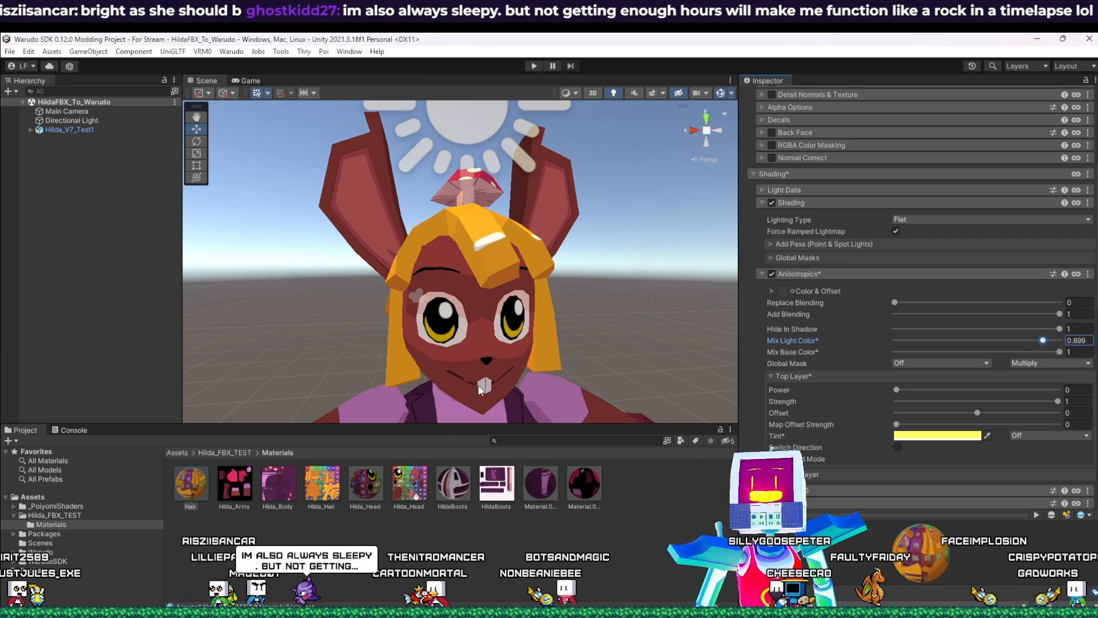
Step: Enable Matcap 0 on the Hair material with Base Color Mix at 1, and turn off Anisotropics
middle_drag(501, 397, 510, 337)
scroll(812, 380, down, 3)
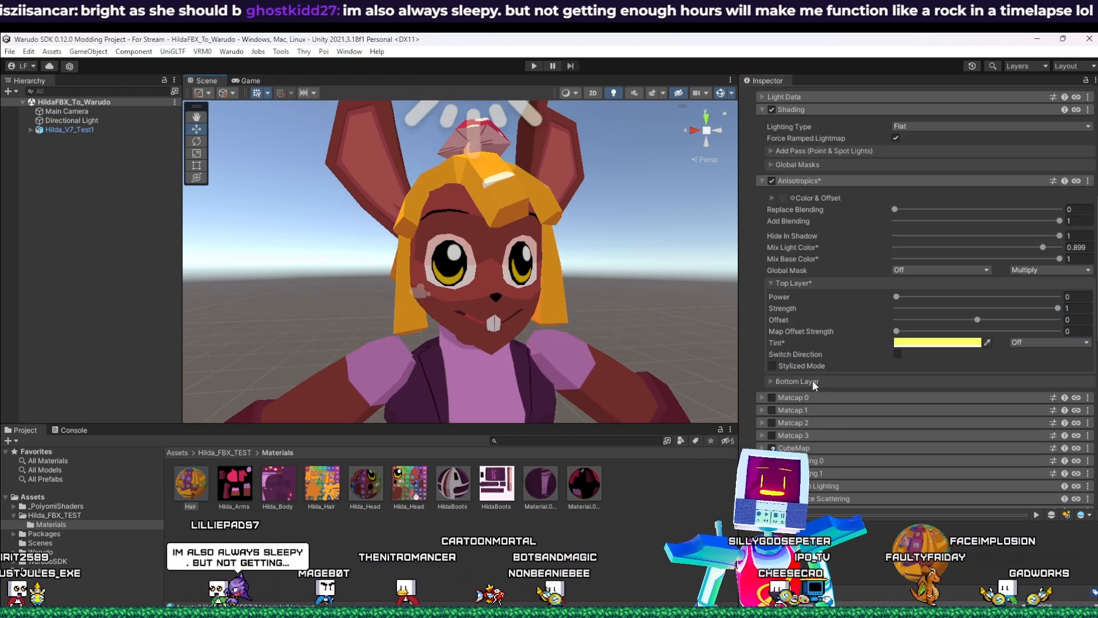
click(772, 398)
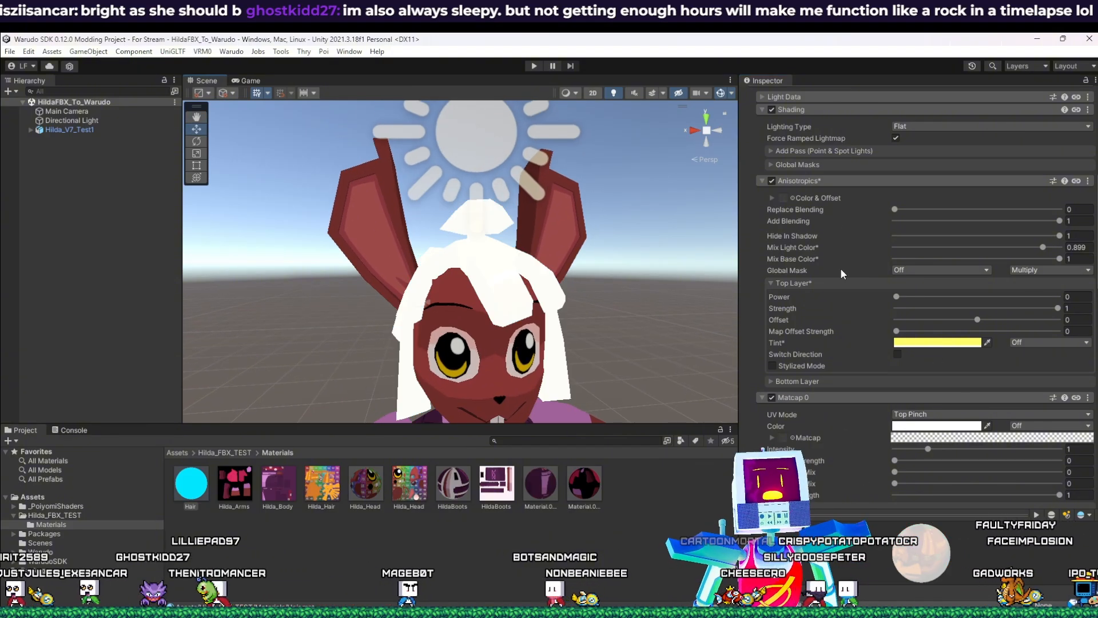
click(772, 180)
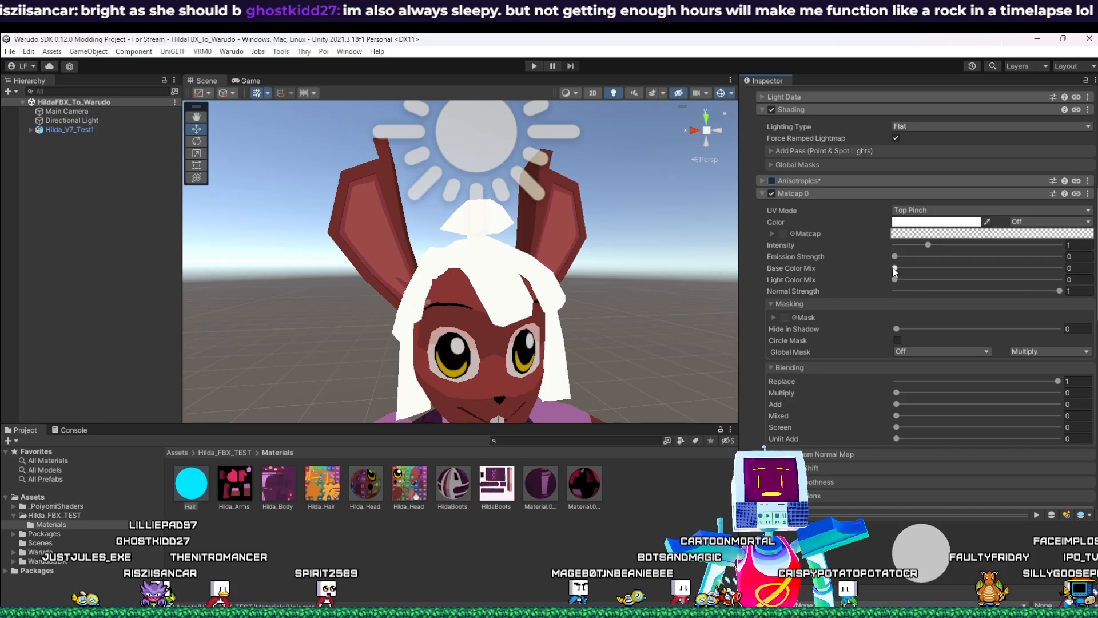
drag(895, 268, 1059, 267)
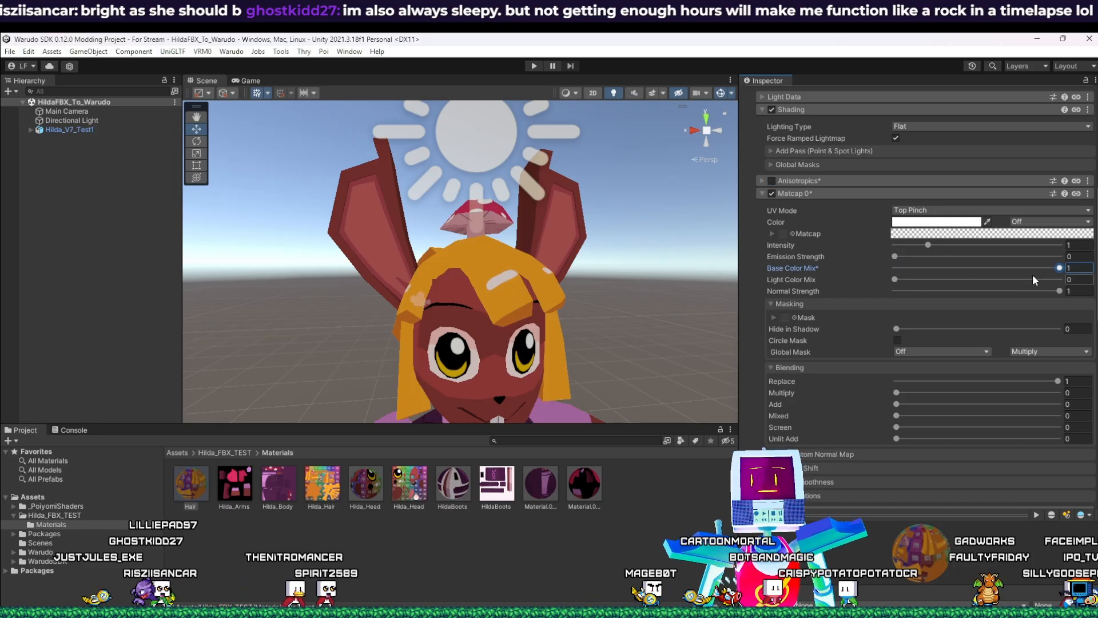
Step: Raise Matcap 0's Emission Strength to 0.33 and check the hair from the front and the side
drag(896, 256, 901, 258)
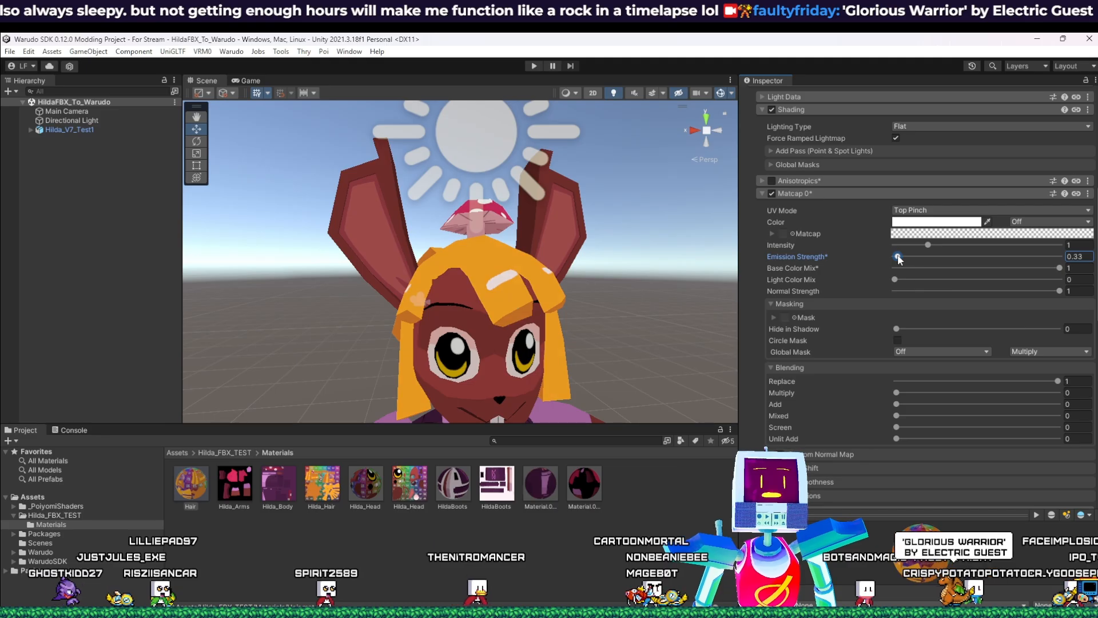
middle_drag(703, 379, 670, 345)
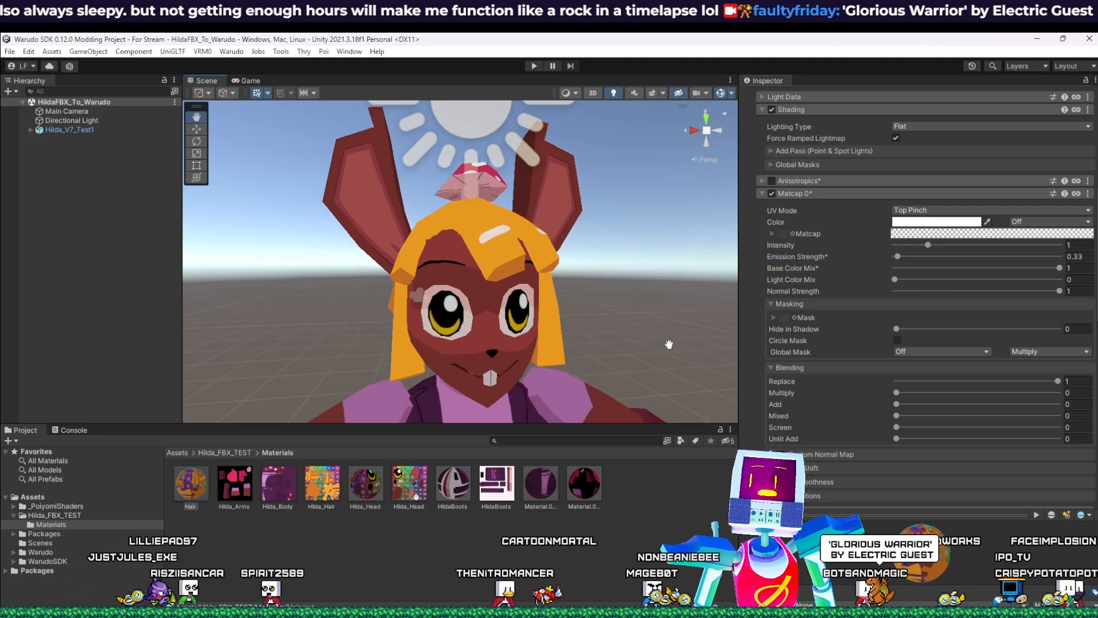
alt+drag(643, 358, 722, 342)
middle_drag(561, 343, 595, 350)
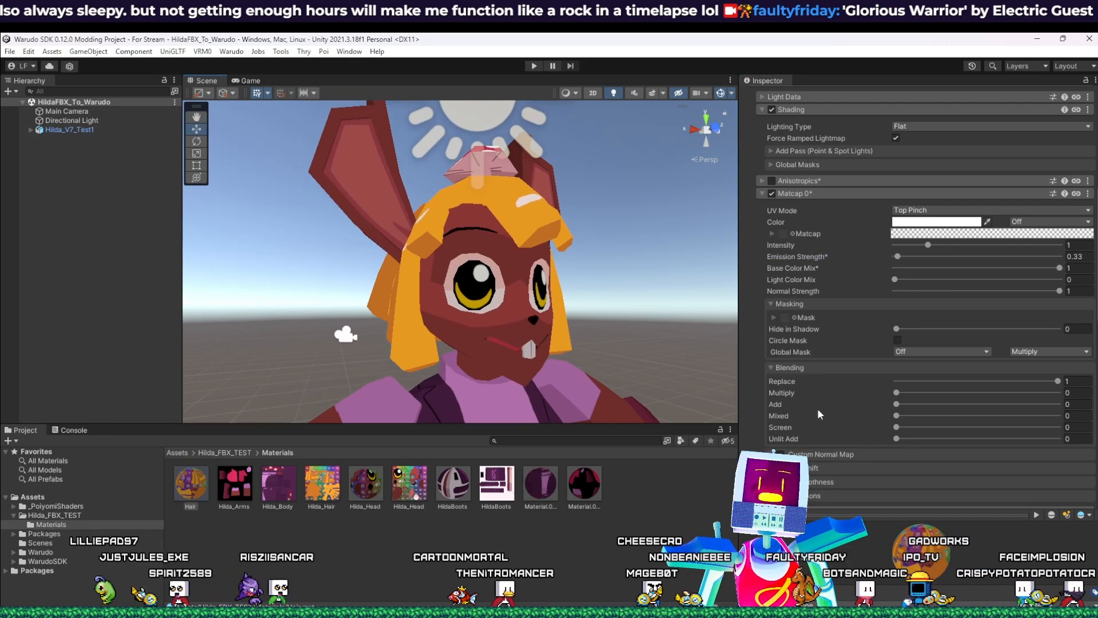
Step: Change Matcap 0's color to a light yellow, FFFE8B
click(936, 222)
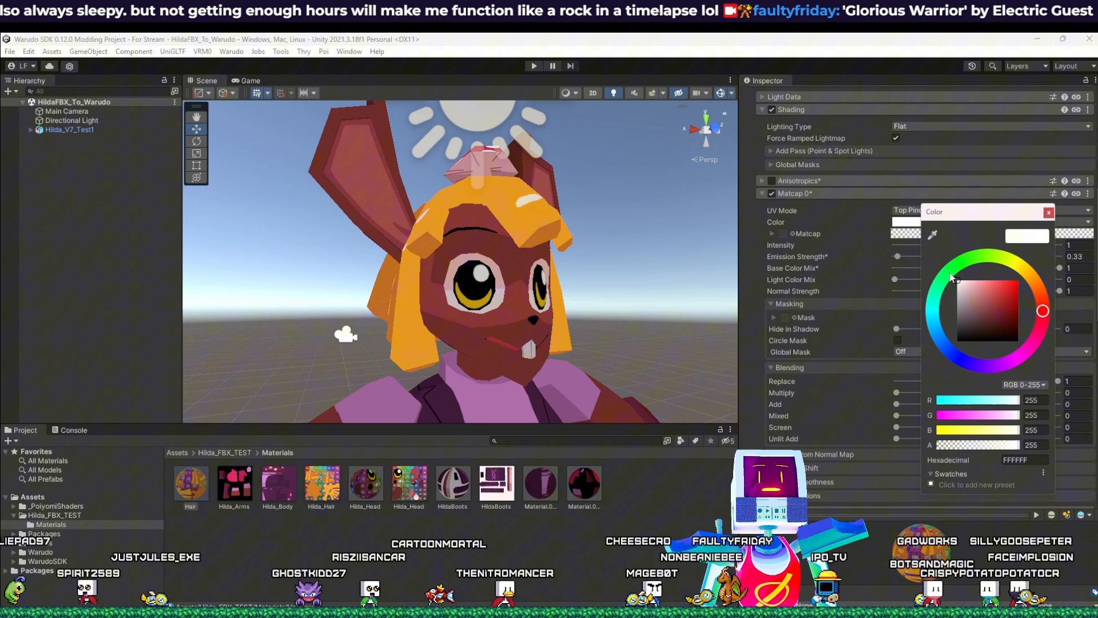
click(989, 280)
drag(1025, 270, 985, 271)
click(988, 277)
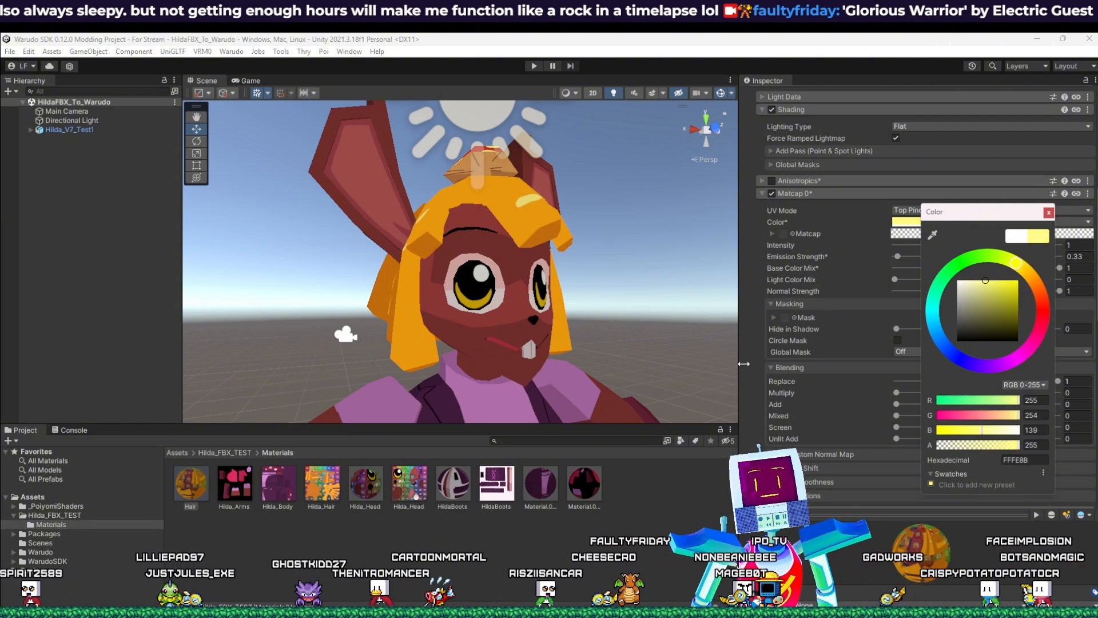
click(756, 350)
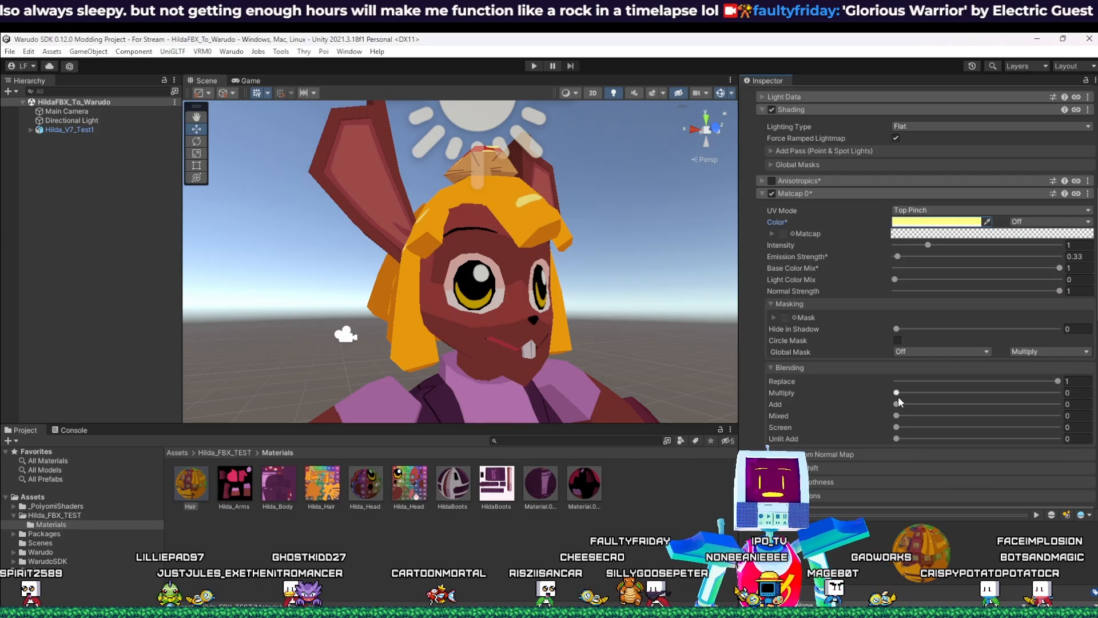
Step: Set Matcap 0's blending to Mixed 0.036 and Multiply 0.047, and inspect the hair from above
drag(897, 415, 961, 416)
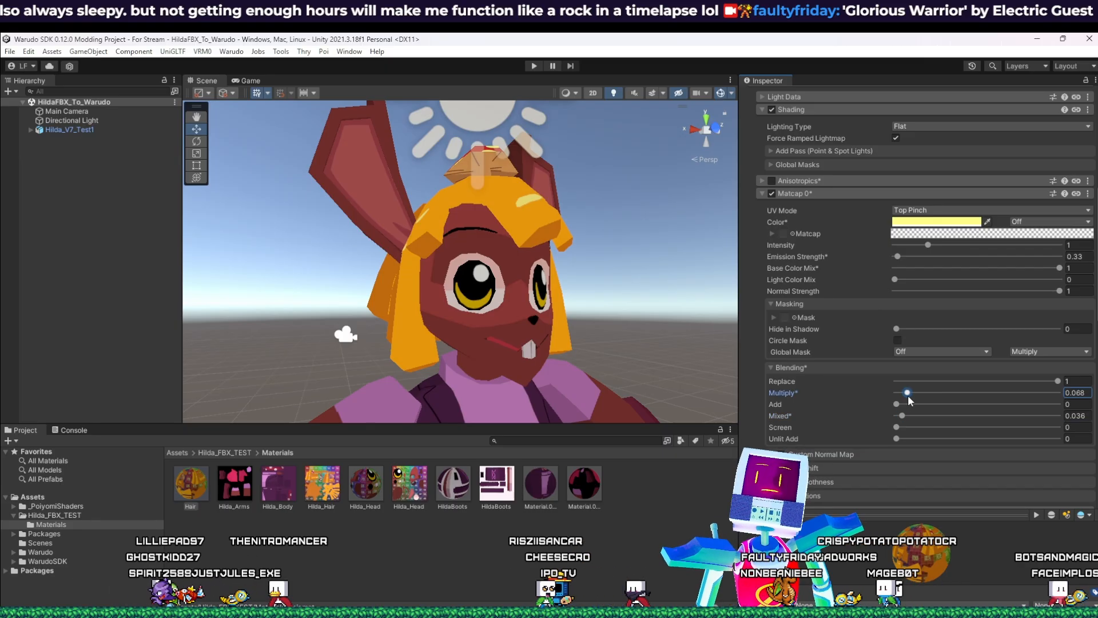
mouse_move(911, 401)
mouse_down()
mouse_move(937, 393)
mouse_move(910, 399)
mouse_up()
right_drag(600, 206, 578, 241)
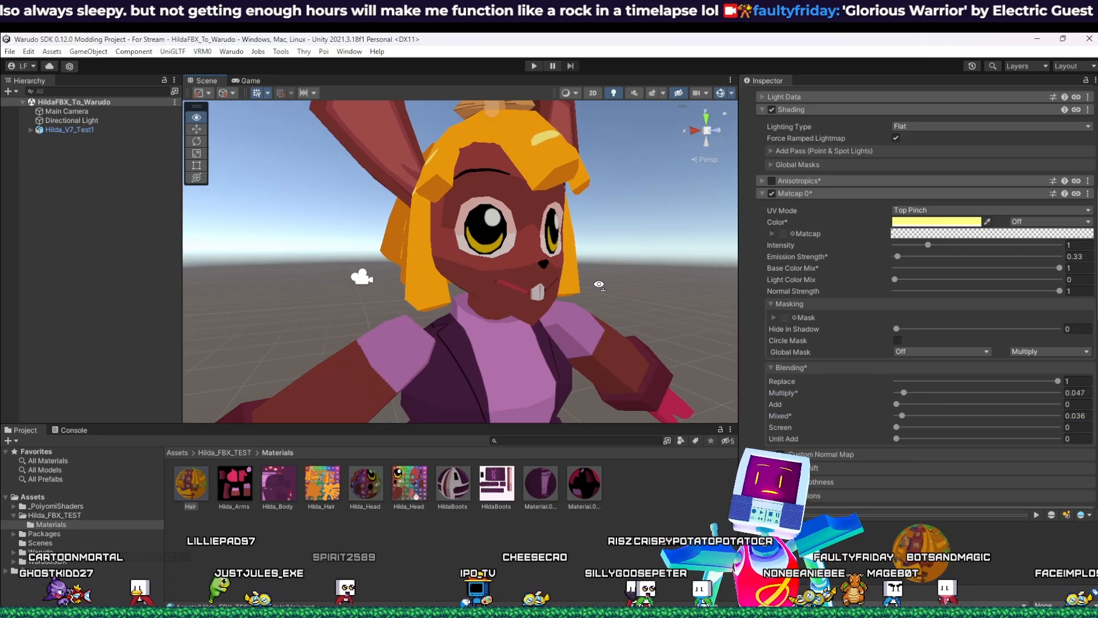
middle_drag(578, 232, 606, 336)
right_drag(605, 336, 549, 286)
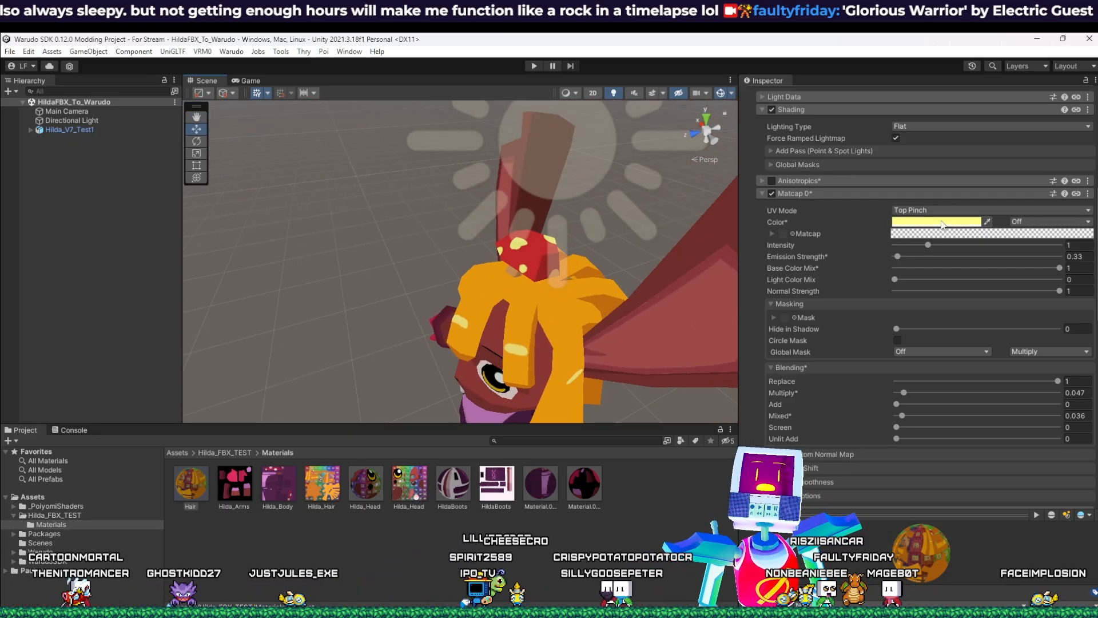
Step: Lighten Matcap 0's color to a paler yellow and view the character from the front
click(943, 223)
click(997, 281)
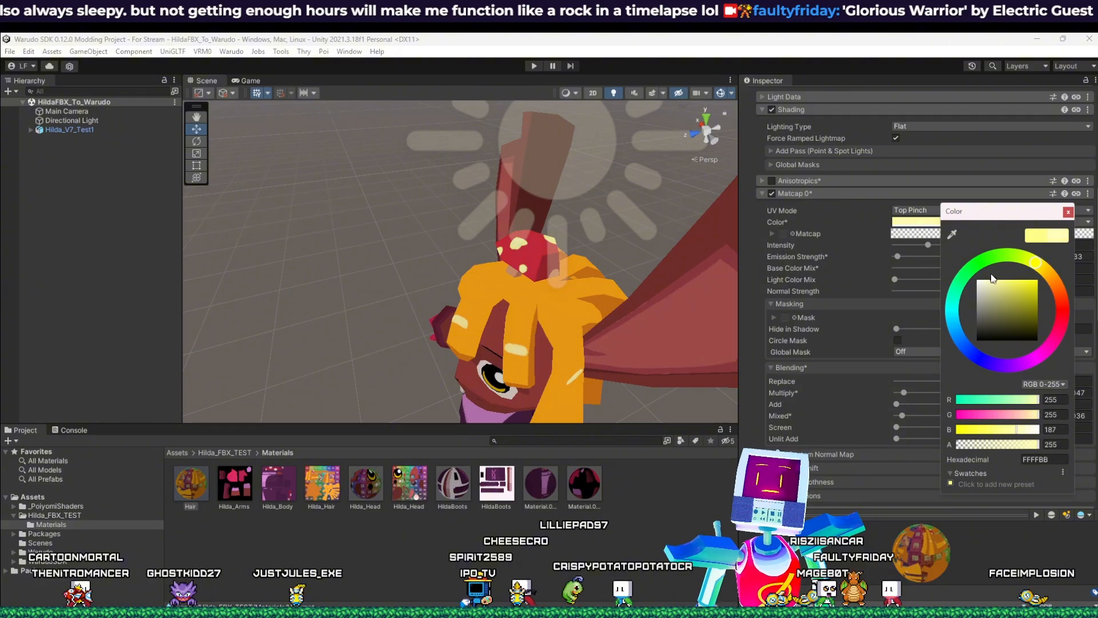
right_drag(652, 335, 582, 295)
middle_drag(581, 294, 635, 264)
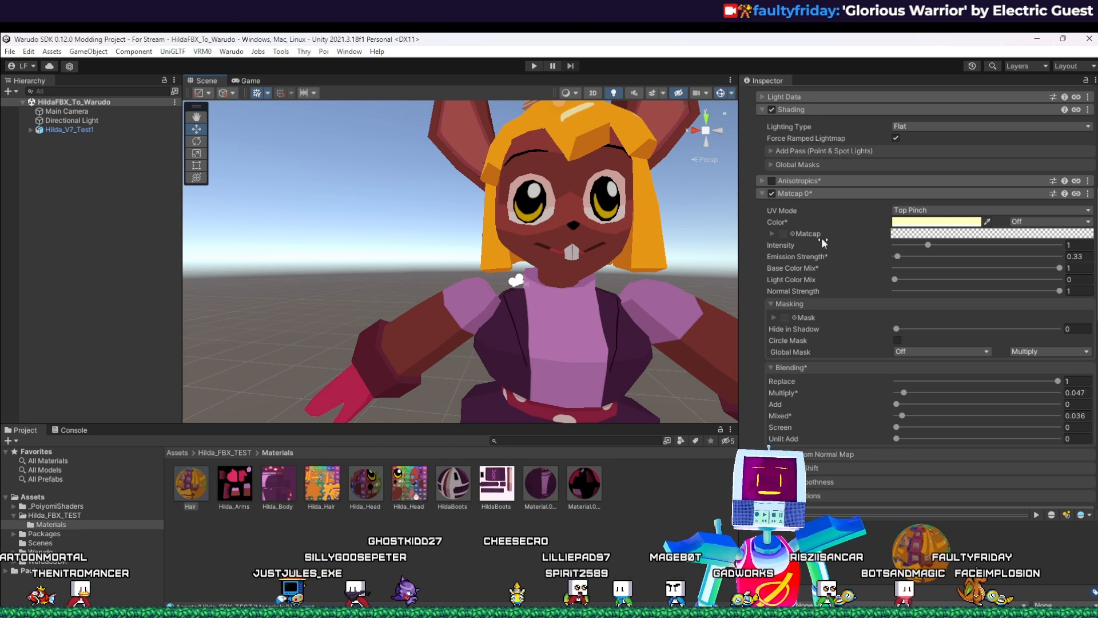
Step: Compare the hair with Matcap 0 off and on, and re-enable Anisotropics alongside it
click(772, 194)
click(772, 193)
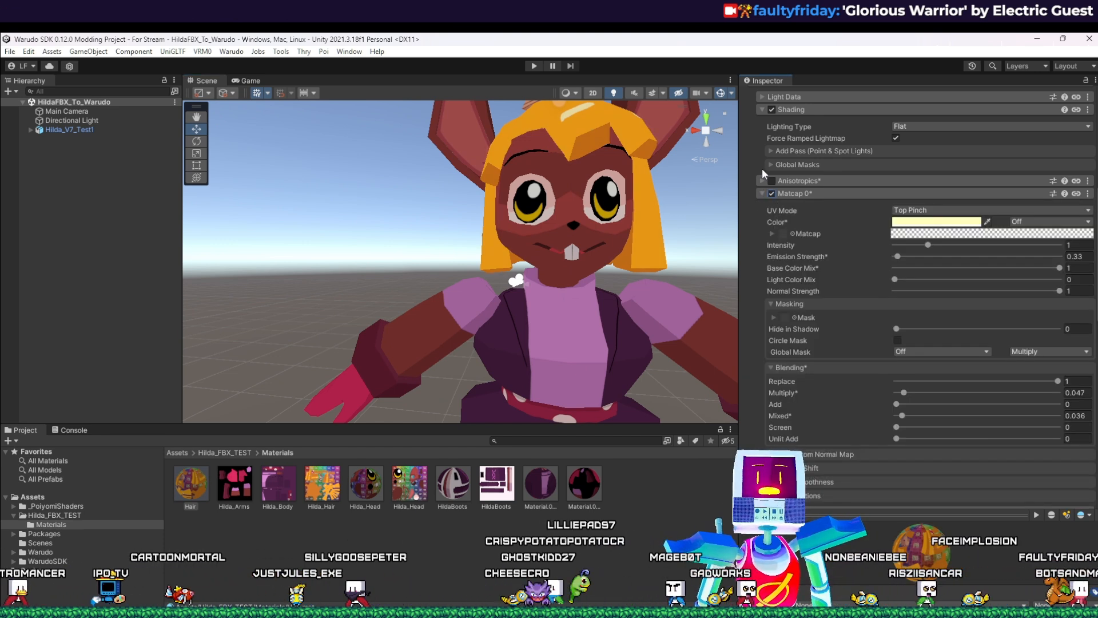
click(772, 181)
scroll(770, 244, up, 2)
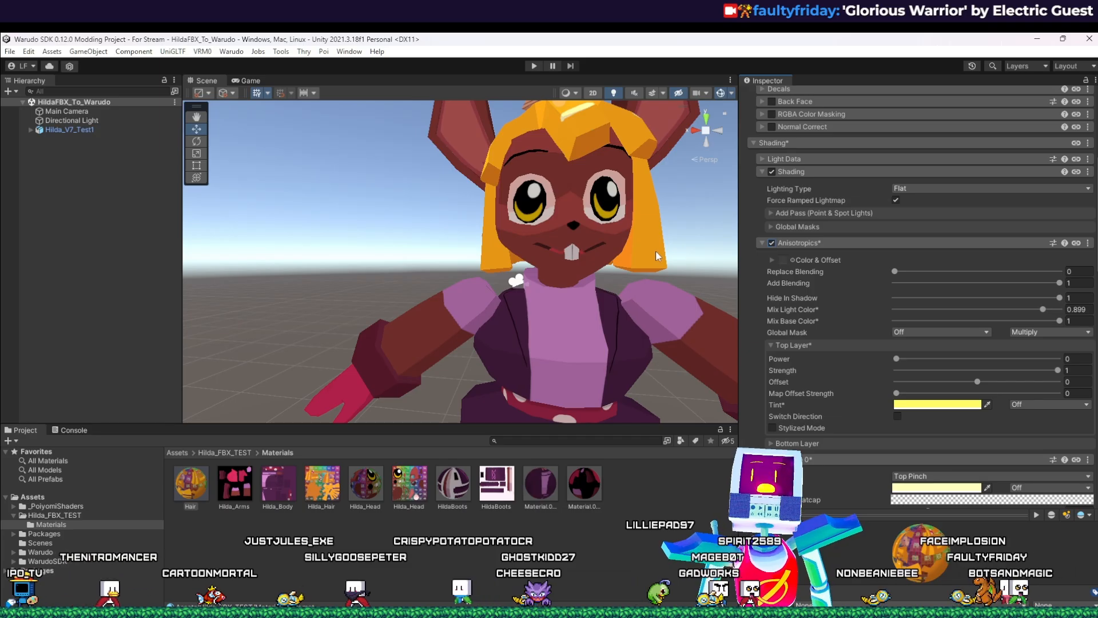
alt+drag(657, 257, 628, 321)
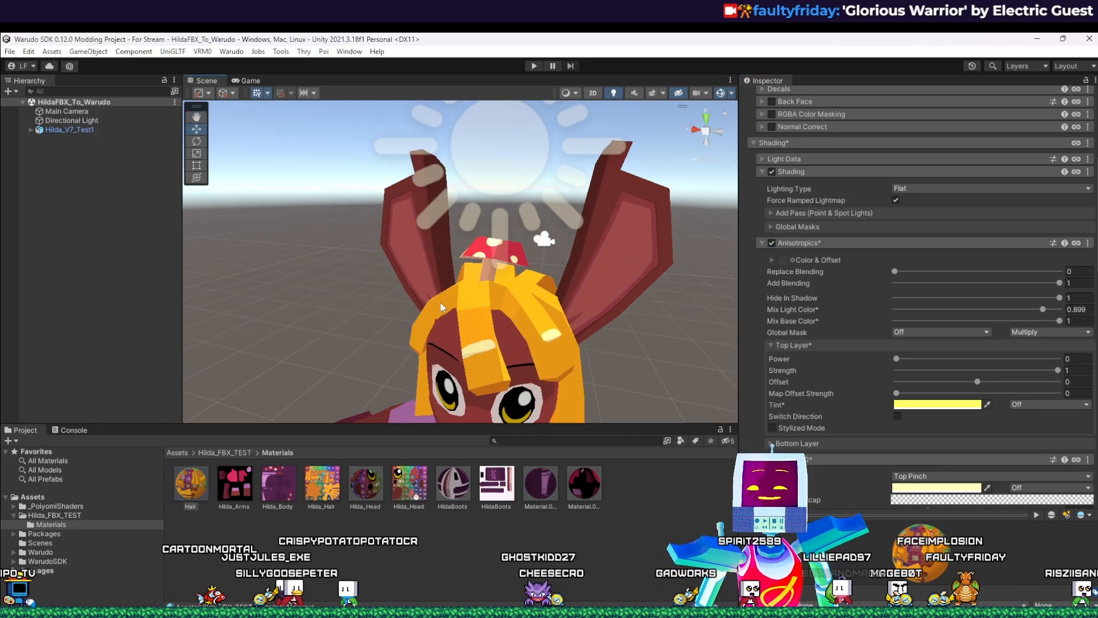
alt+drag(515, 317, 575, 260)
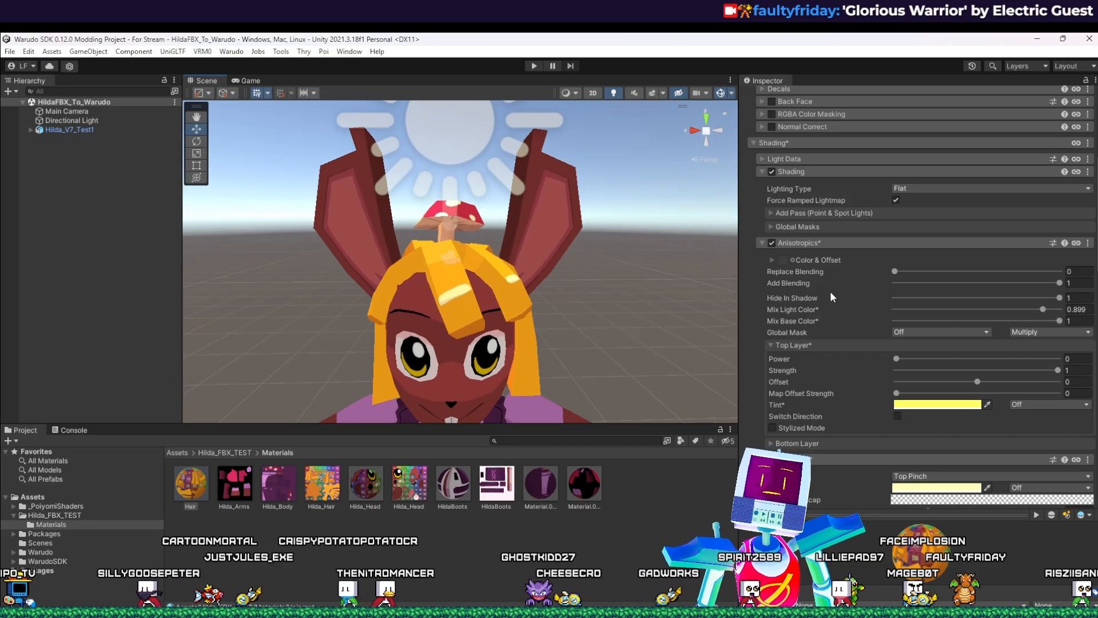
Step: Compare the hair with Anisotropics off and on while Matcap 0 is active, looking at it from above
click(772, 243)
click(772, 244)
middle_drag(518, 266, 554, 350)
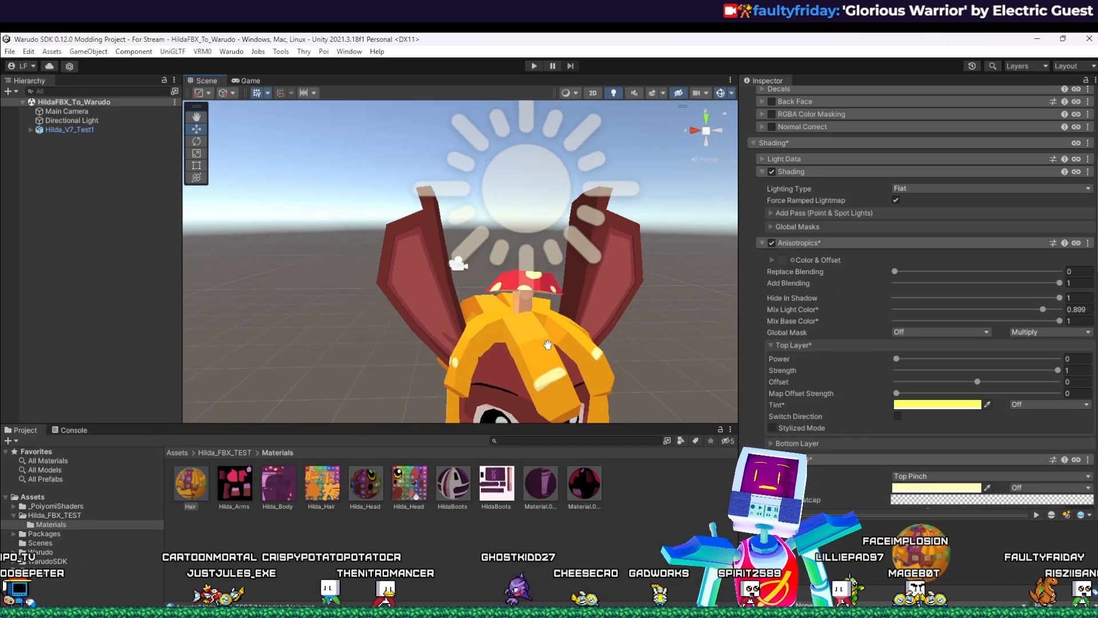
alt+drag(553, 350, 618, 343)
Step: Reselect the Hair material and examine the hair highlights from several angles around the head
click(604, 320)
click(434, 337)
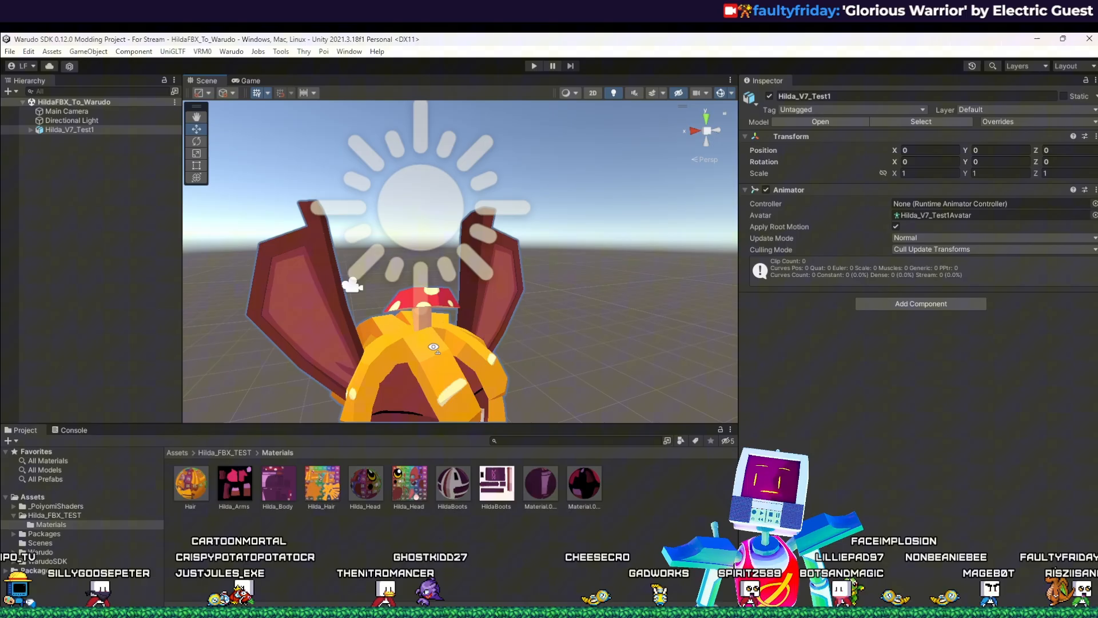
click(195, 486)
middle_drag(635, 381, 635, 275)
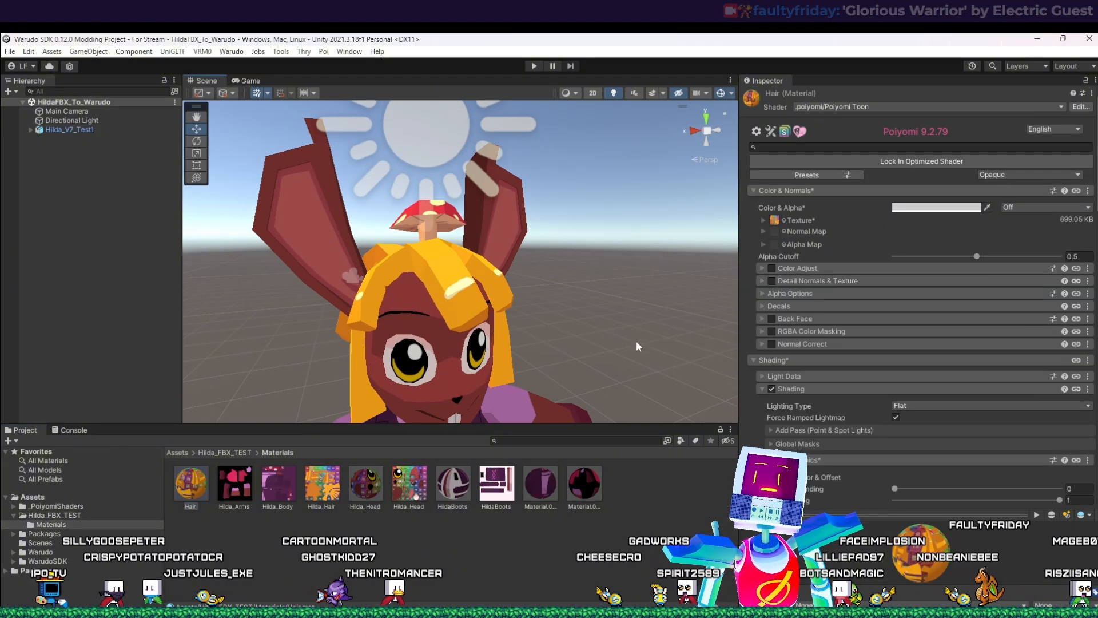
right_drag(636, 343, 617, 303)
middle_drag(621, 357, 622, 307)
right_drag(622, 307, 641, 320)
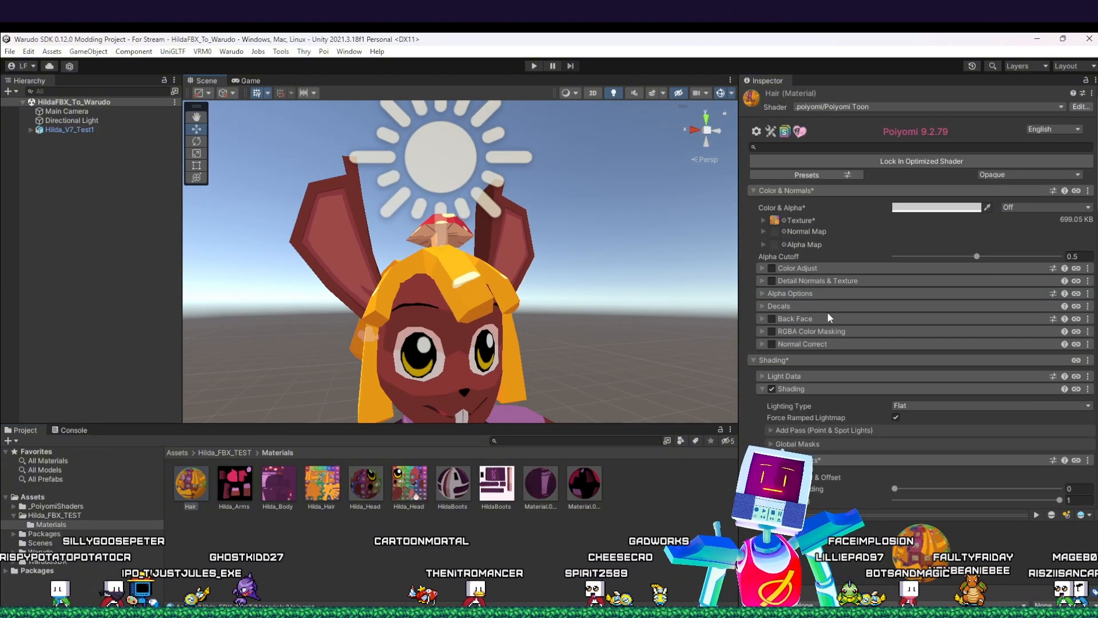
Step: Collapse the Hair material's Color & Normals section and review the shading effects listed below Matcap 0
click(754, 358)
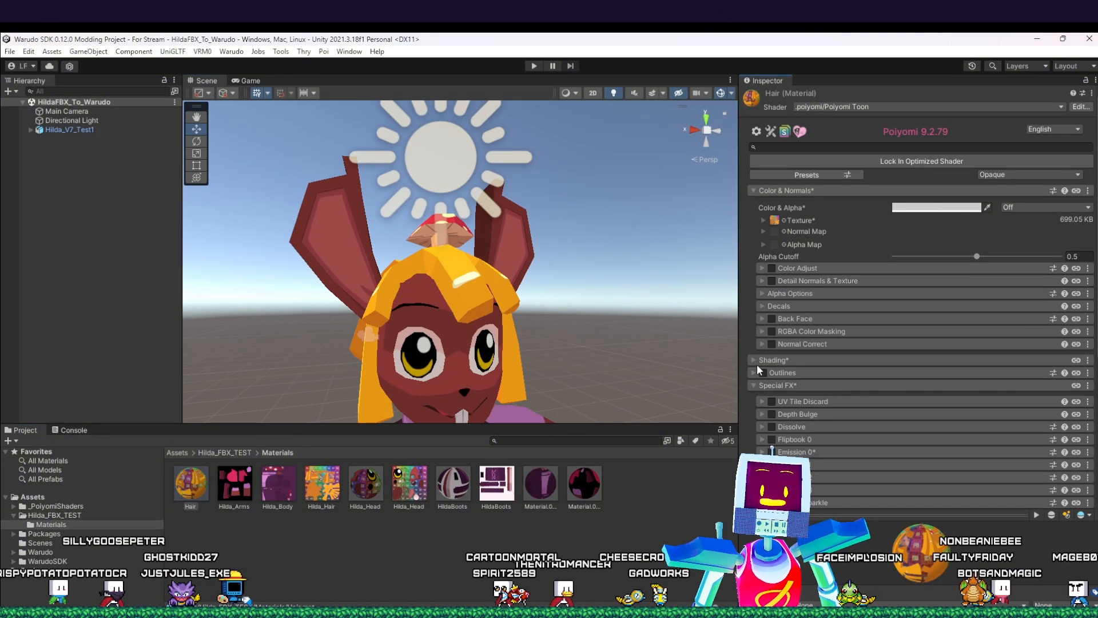
click(753, 190)
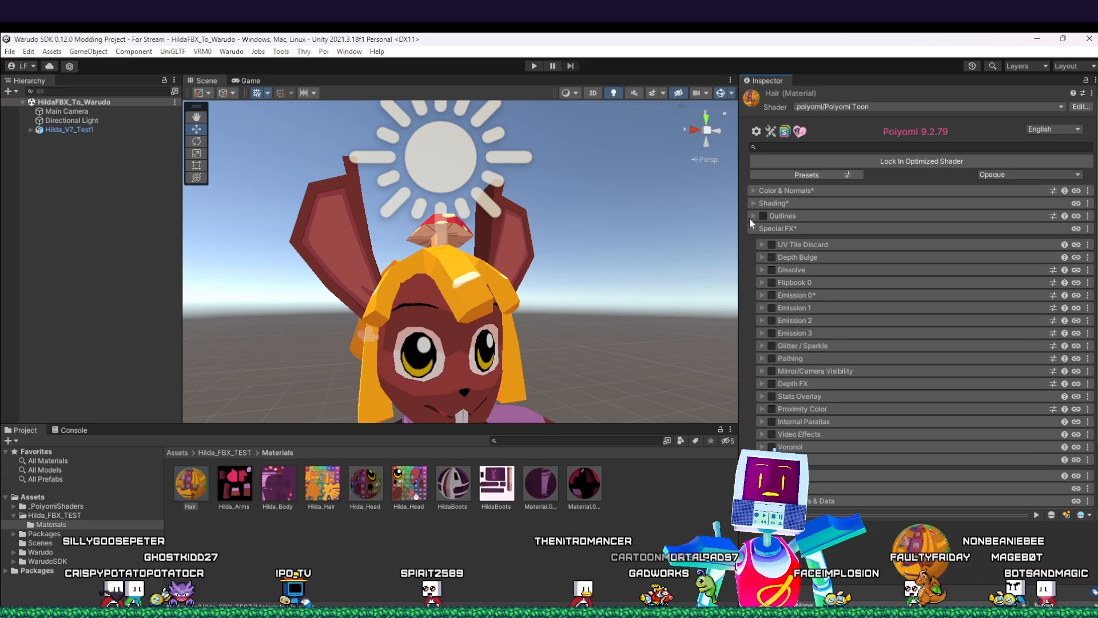
click(753, 204)
scroll(764, 269, down, 10)
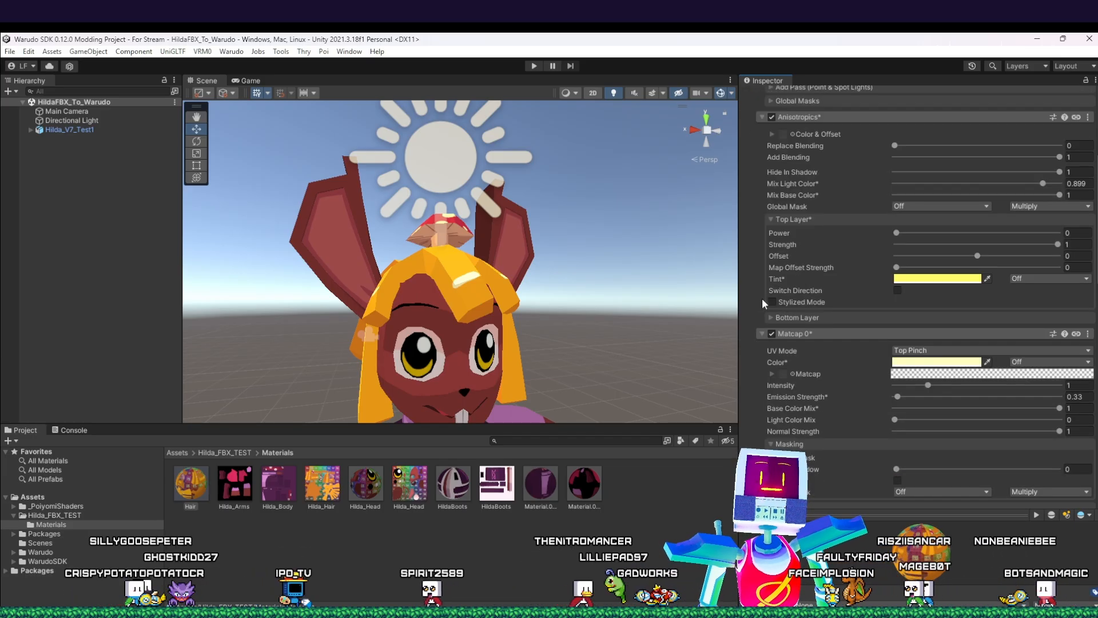
scroll(789, 343, down, 5)
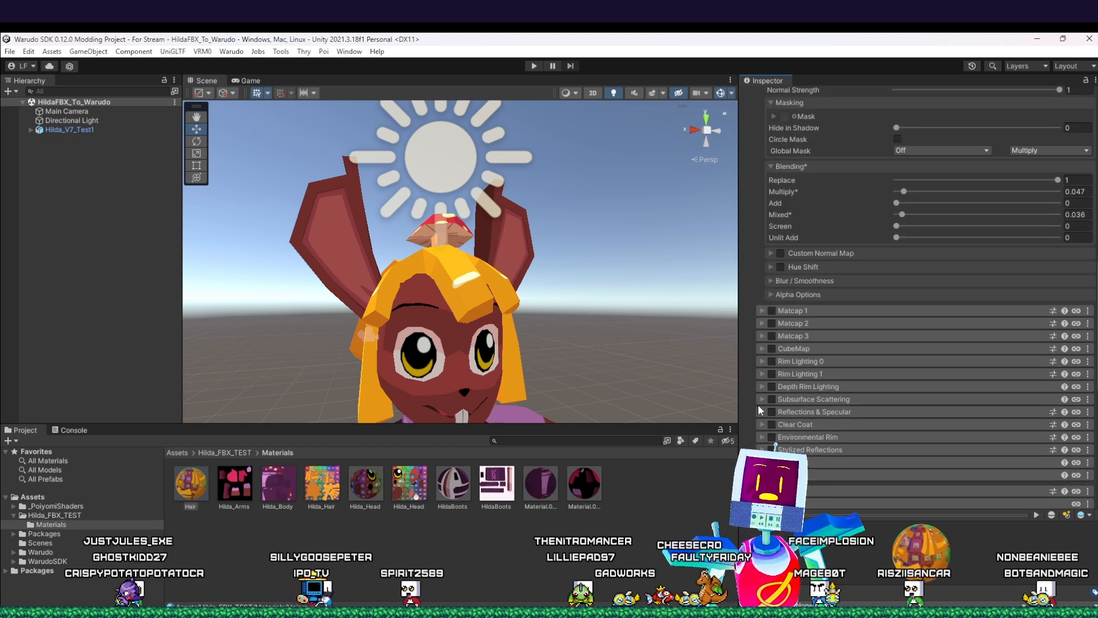
Step: Enable Rim Lighting 0 on the Hair material and examine the hair from several angles around the head
click(770, 360)
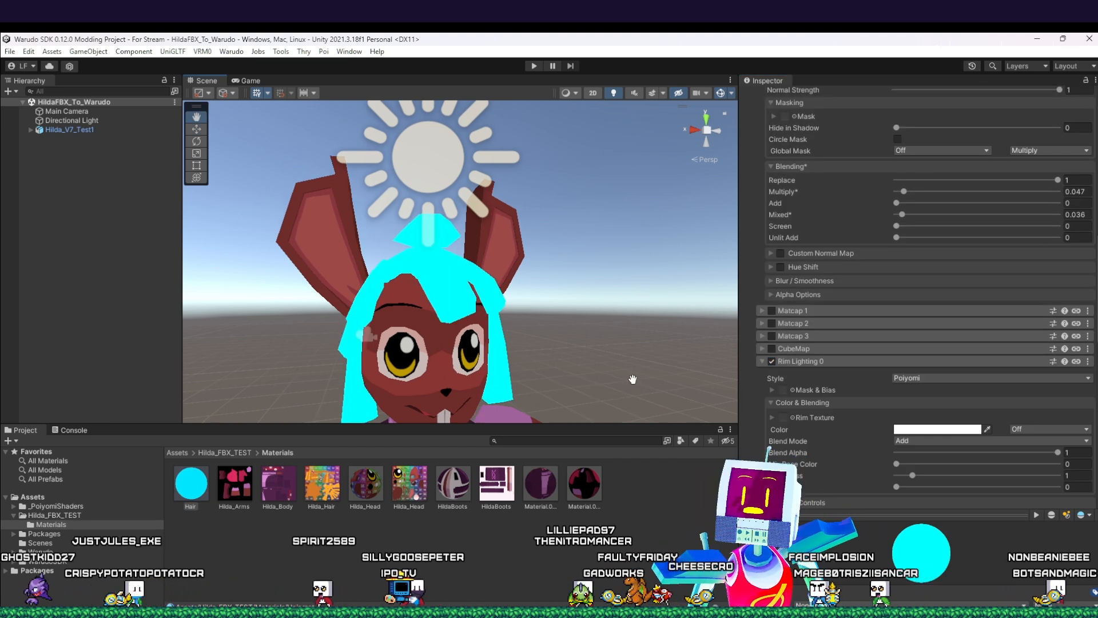
right_drag(653, 386, 619, 374)
mouse_move(619, 374)
middle_down()
mouse_move(610, 347)
mouse_move(604, 372)
middle_up()
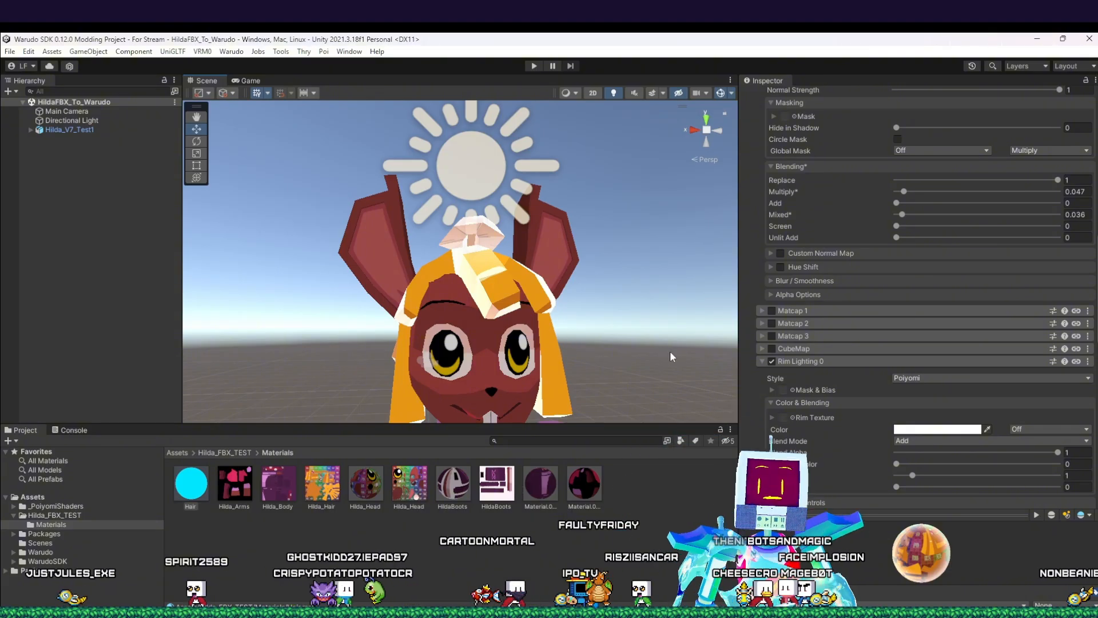
middle_drag(617, 347, 622, 332)
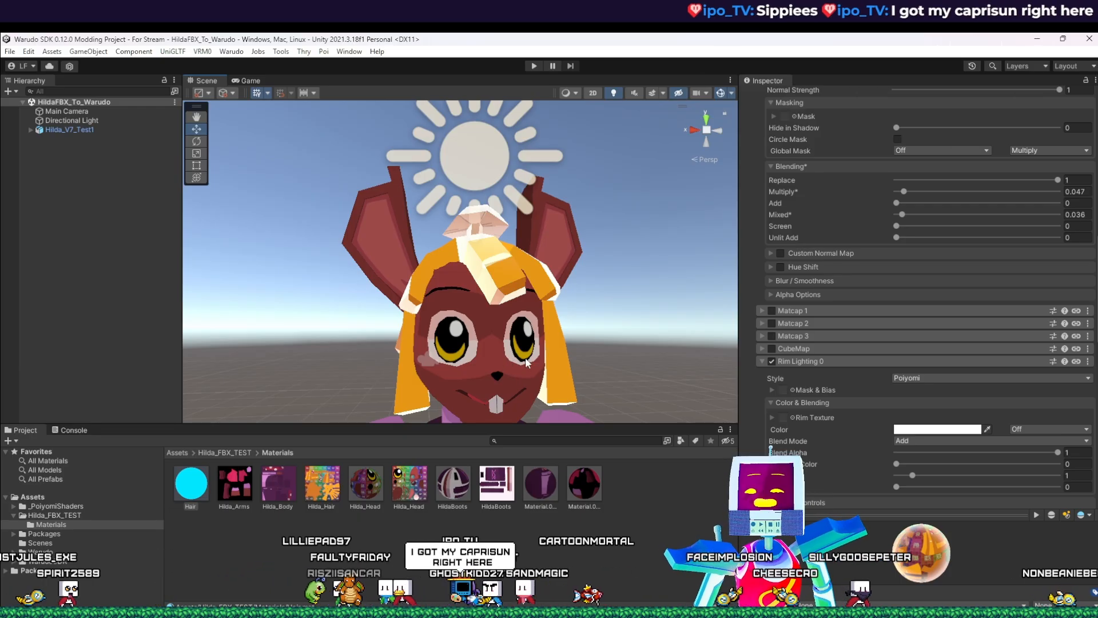
alt+drag(550, 339, 508, 302)
scroll(866, 294, down, 4)
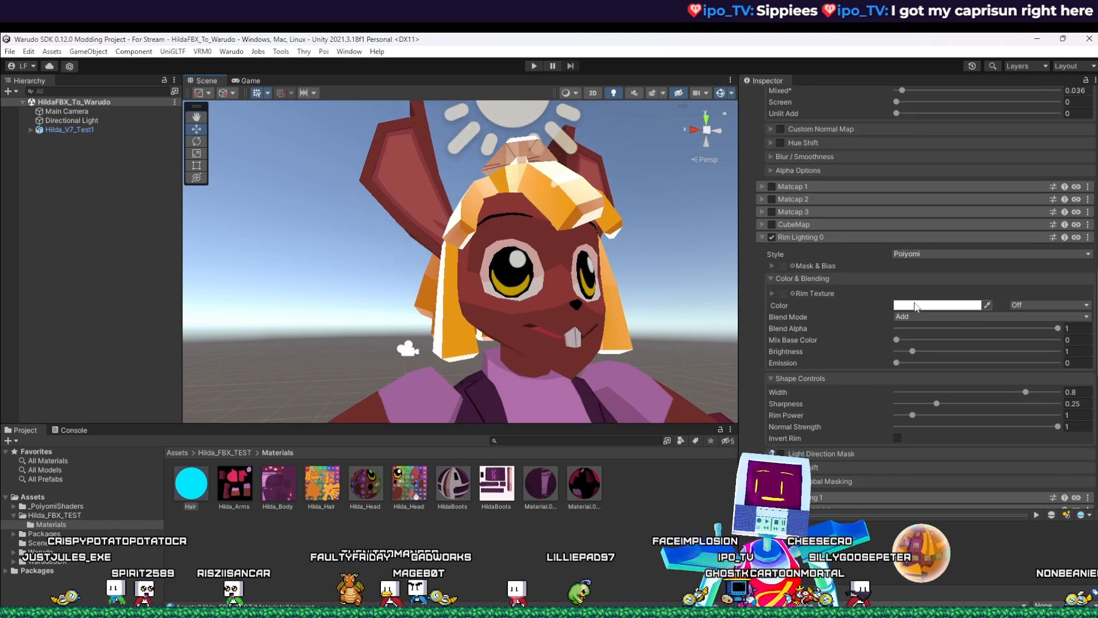
alt+drag(678, 296, 637, 319)
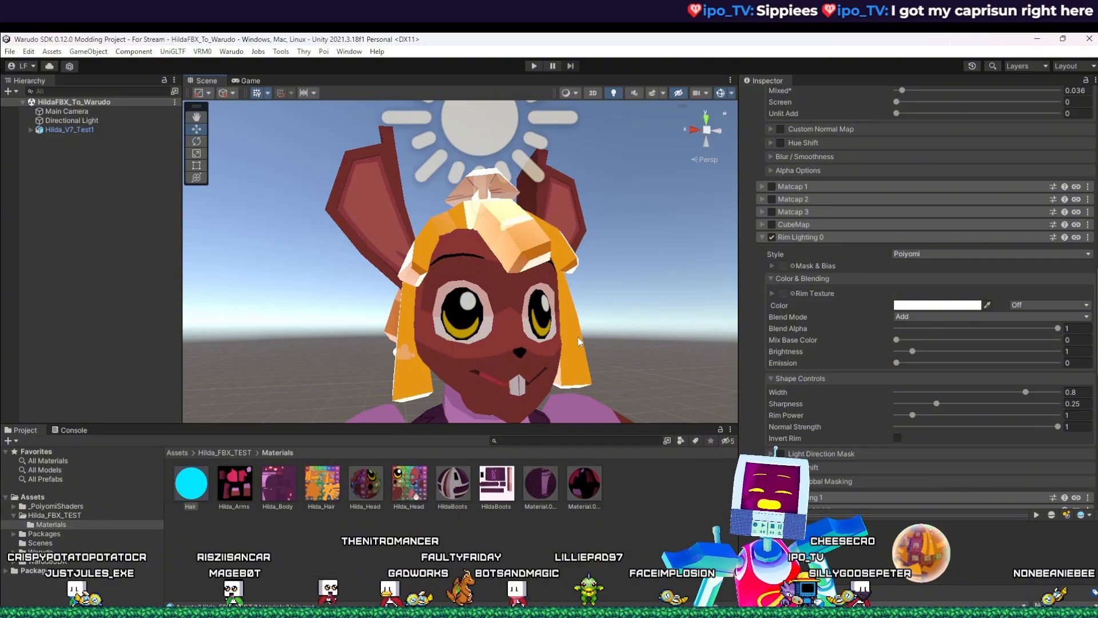
middle_drag(567, 267, 572, 265)
alt+drag(574, 268, 578, 293)
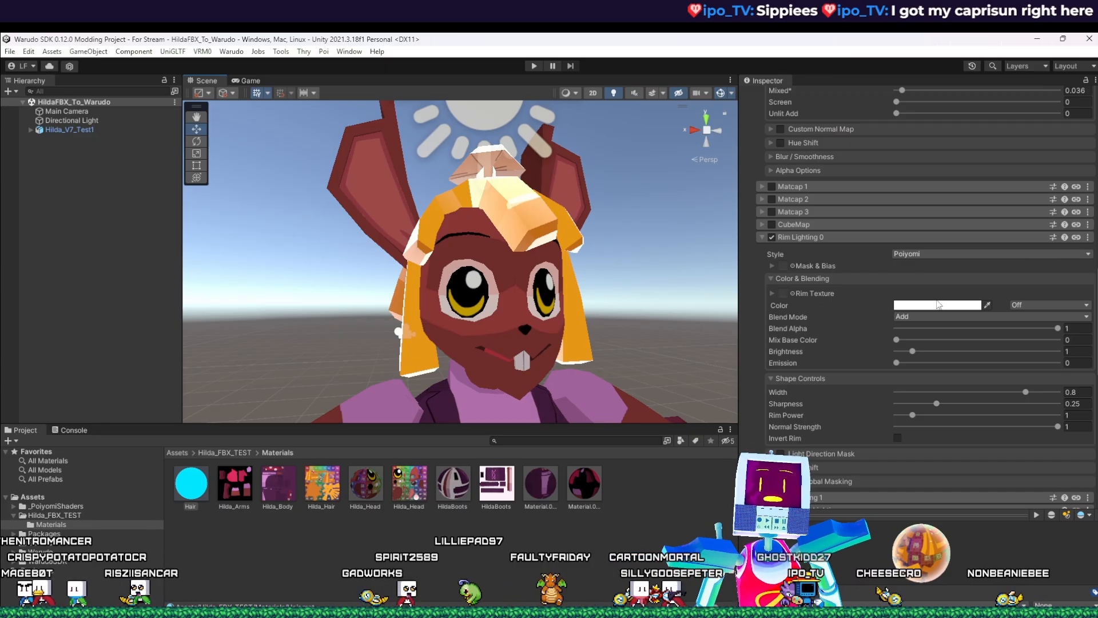
Step: Change the Rim Lighting 0 color to a light orange and check the hair from the front
click(914, 306)
click(978, 360)
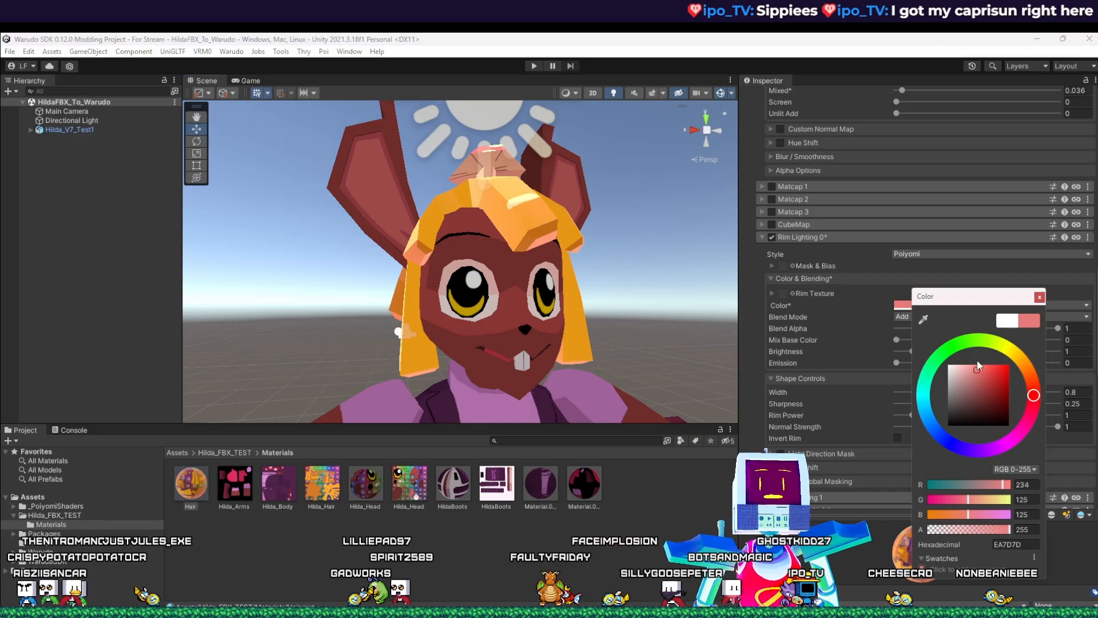
mouse_move(1022, 367)
mouse_down()
mouse_move(1018, 353)
mouse_move(1032, 368)
mouse_move(992, 365)
mouse_move(989, 353)
mouse_up()
alt+drag(602, 279, 583, 303)
mouse_move(584, 304)
middle_down()
mouse_move(566, 332)
mouse_move(567, 370)
mouse_move(592, 280)
mouse_move(595, 349)
mouse_move(595, 314)
middle_up()
alt+drag(595, 314, 620, 322)
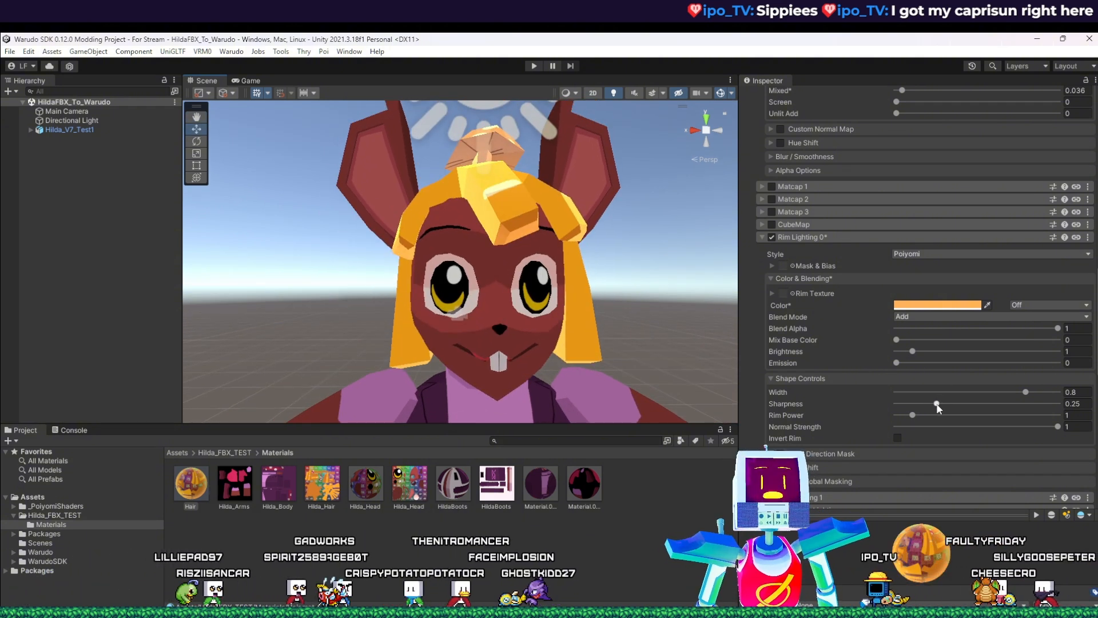
Step: Set the Rim Lighting 0 Sharpness to 0.232 and Width to 0.273, and check the hair from the side
mouse_move(940, 405)
mouse_down()
mouse_move(987, 401)
mouse_move(862, 405)
mouse_move(934, 404)
mouse_up()
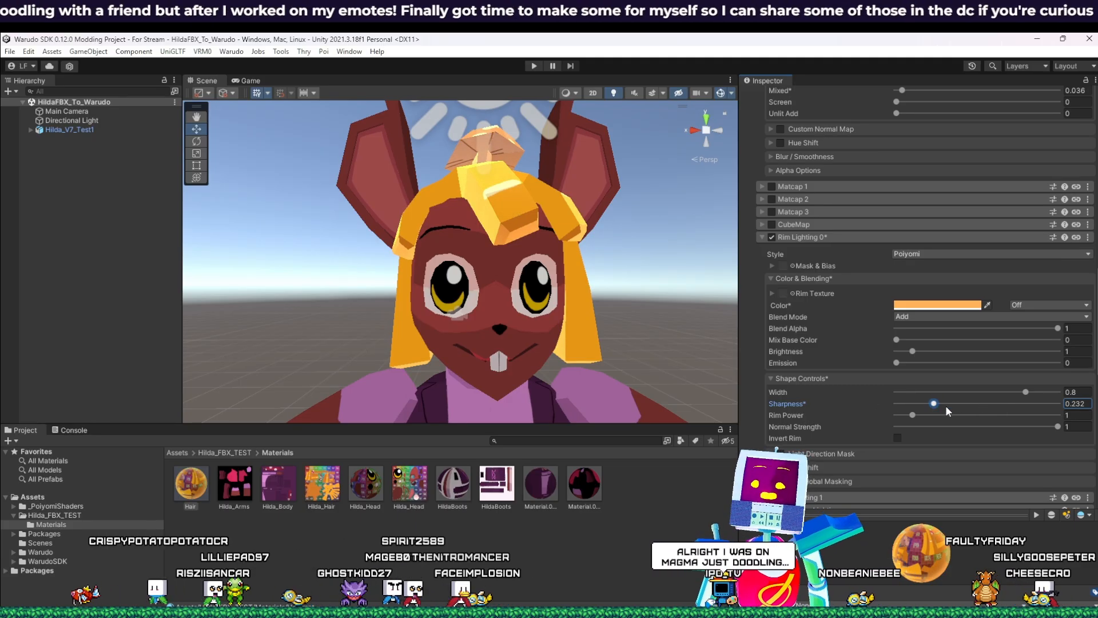
drag(1007, 392, 948, 396)
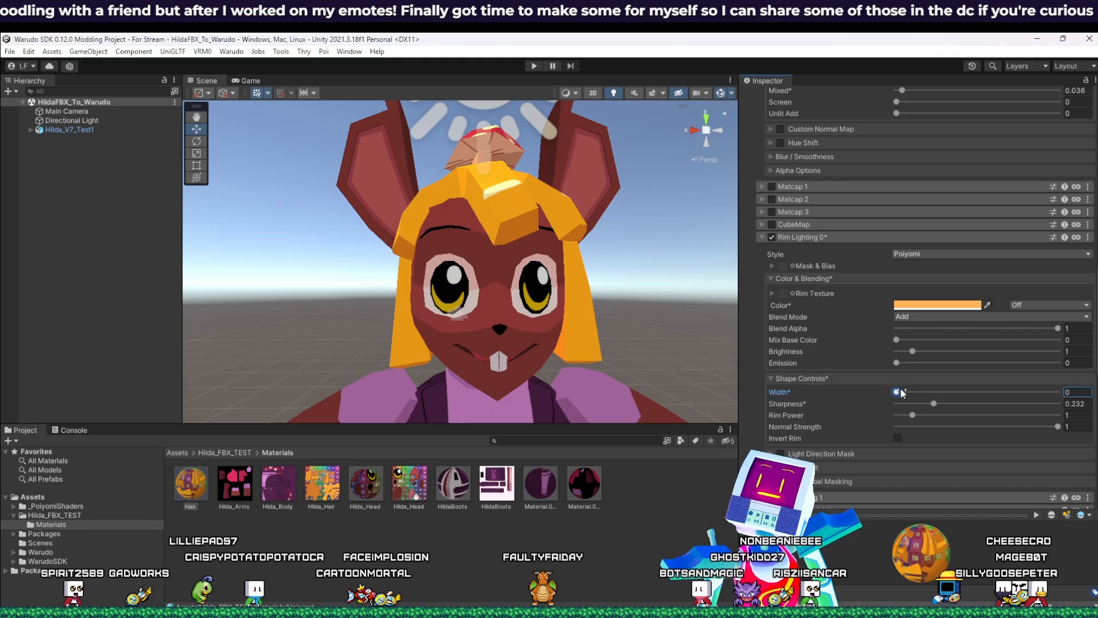
drag(897, 392, 941, 394)
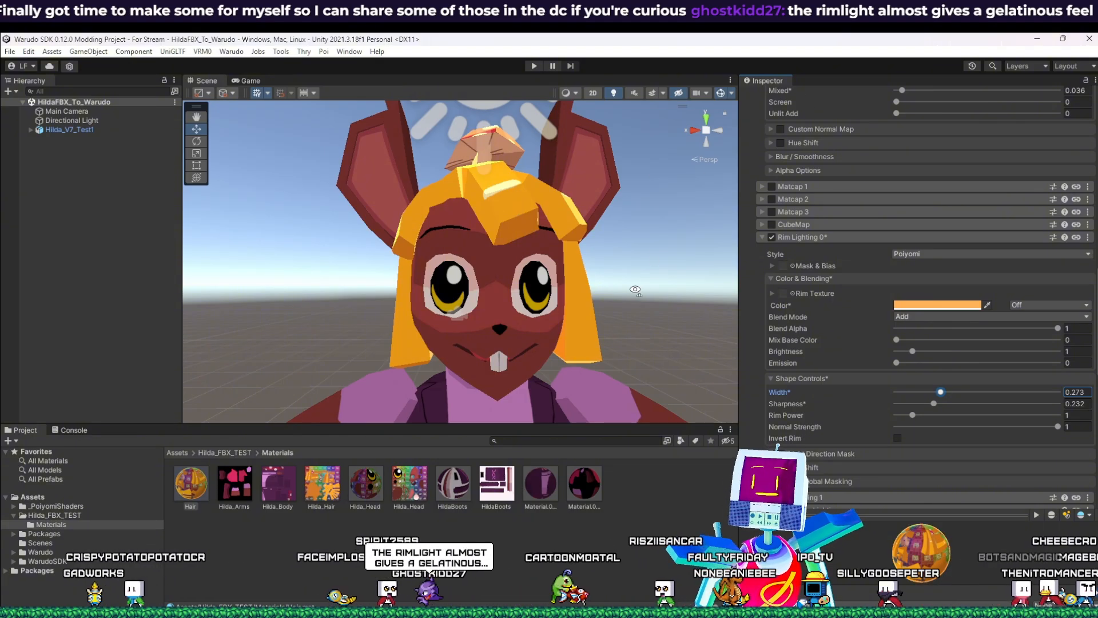
right_drag(709, 257, 635, 264)
middle_drag(635, 269, 595, 267)
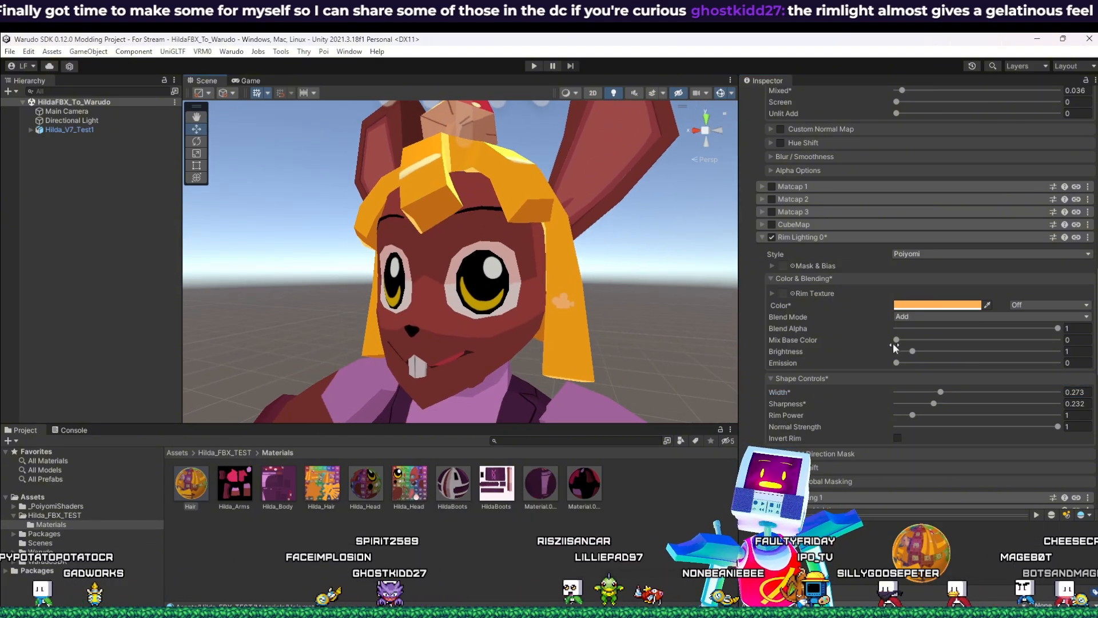
Step: Raise the Rim Lighting 0 Width to 0.32 and inspect the hair from the side and front
mouse_move(940, 392)
mouse_down()
mouse_move(1042, 391)
mouse_move(952, 397)
mouse_up()
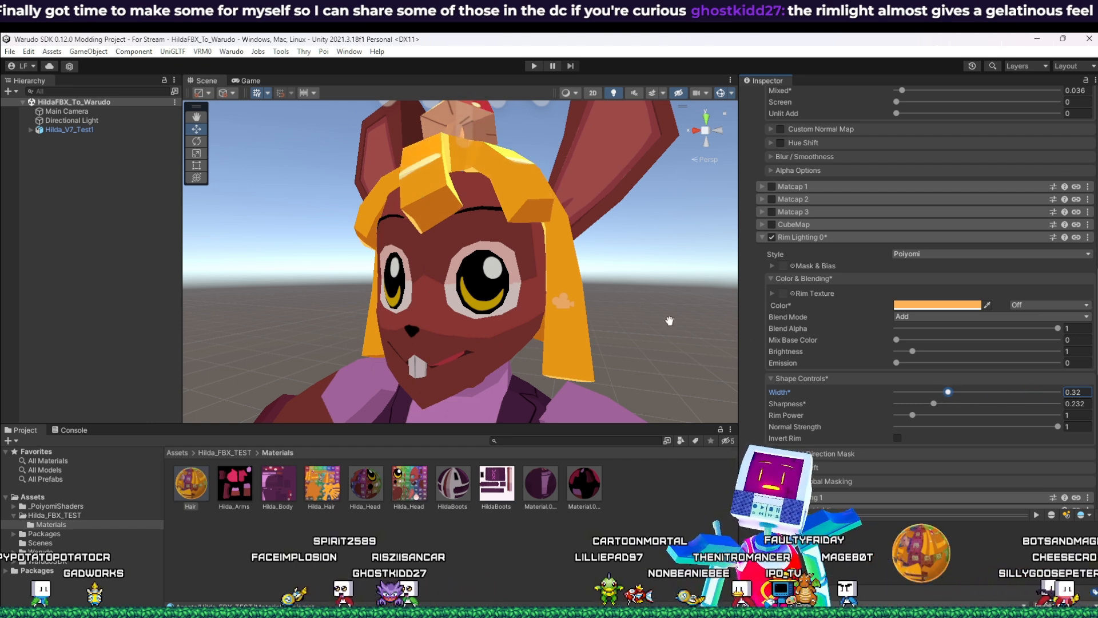
middle_drag(670, 321, 641, 352)
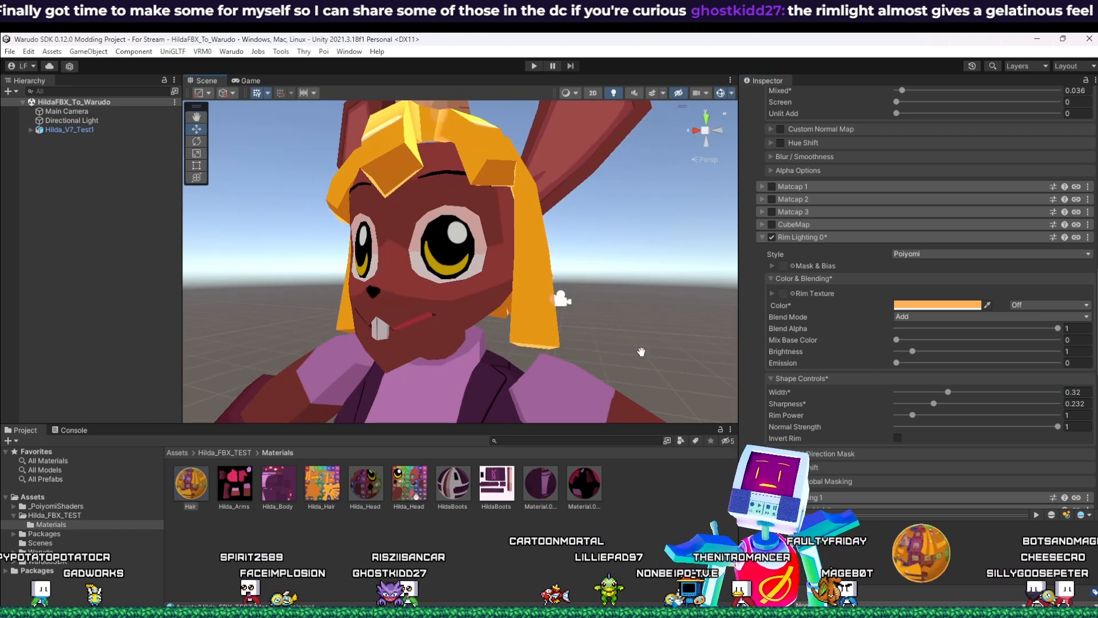
right_drag(641, 352, 699, 345)
middle_drag(549, 337, 697, 338)
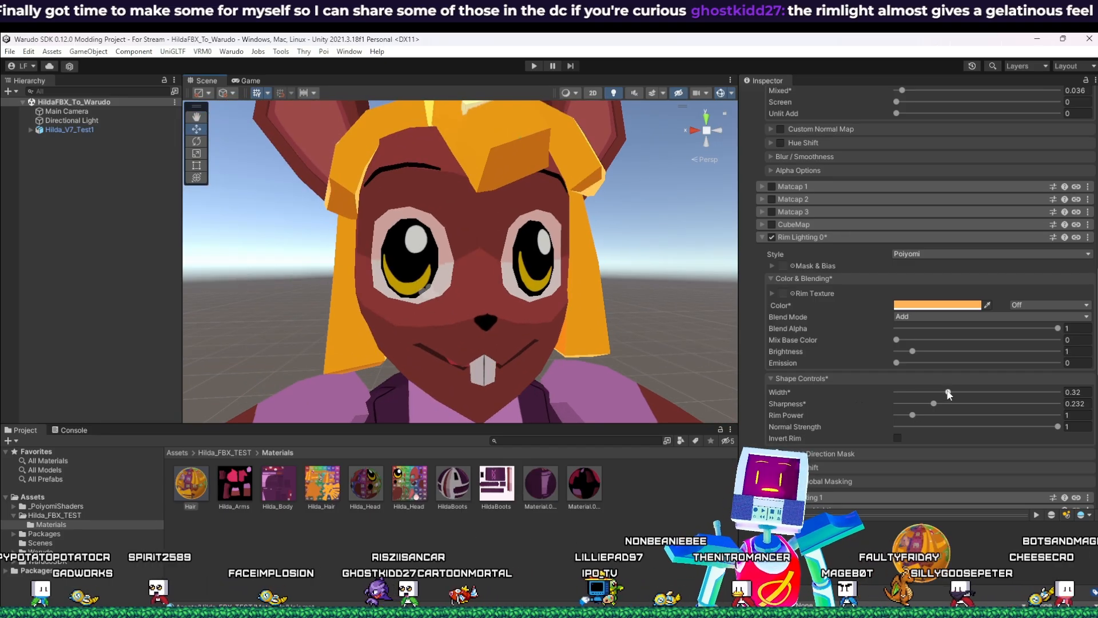
Step: Reduce the Rim Lighting 0 Width to 0.117 and Sharpness to 0, and view the whole head
drag(948, 393, 914, 394)
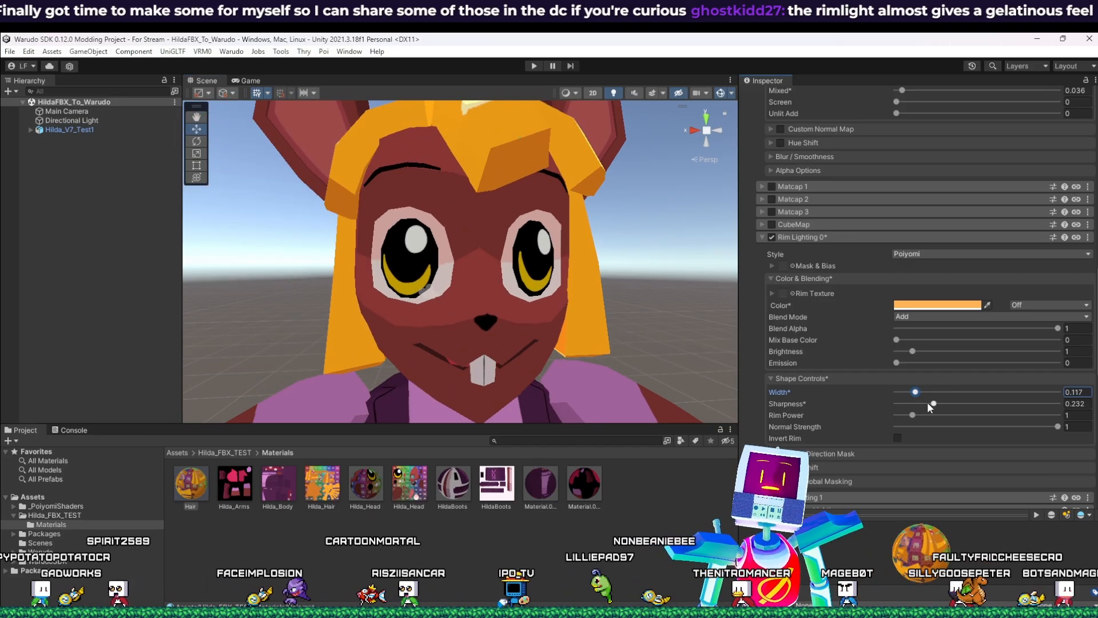
click(933, 404)
drag(897, 406, 896, 404)
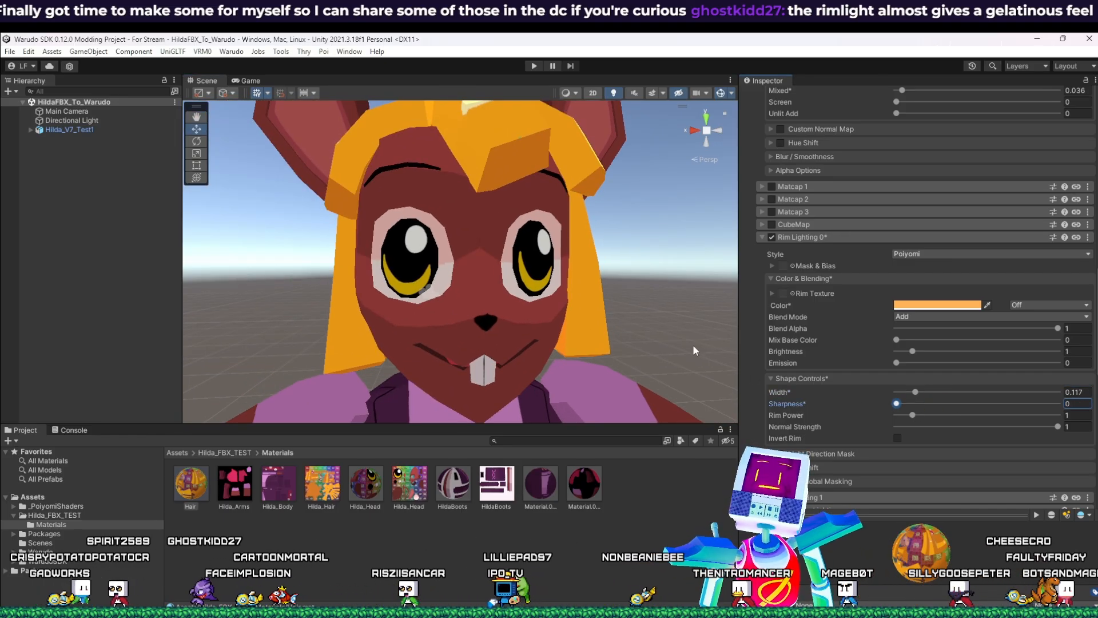
scroll(691, 342, down, 3)
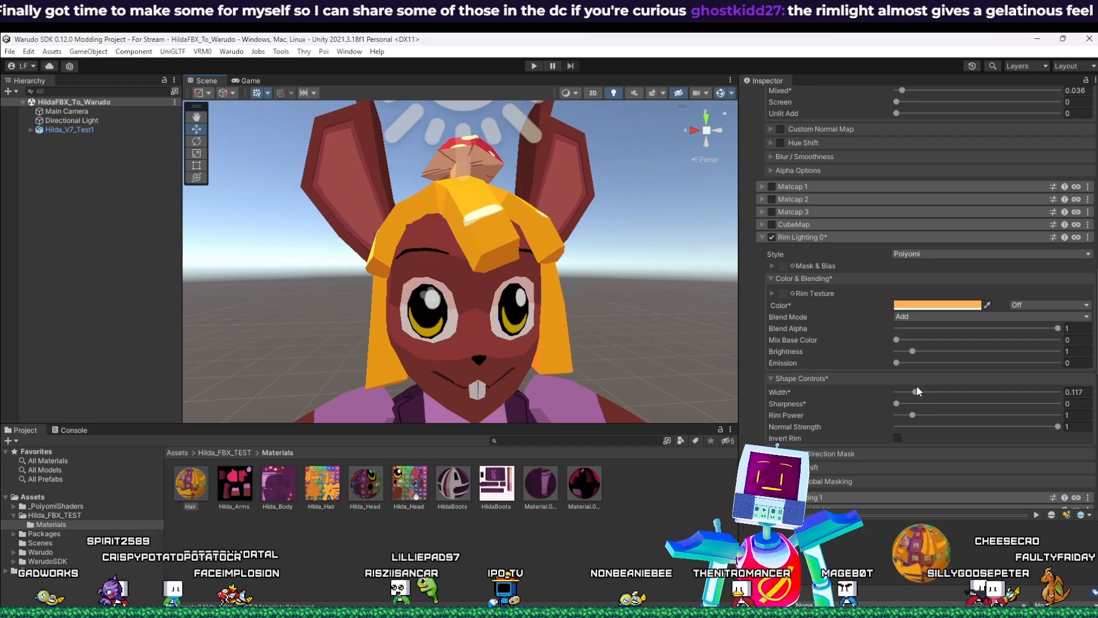
Step: Widen Rim Lighting 0 gradually to a Width of 0.359 while checking the hair from both sides
click(915, 392)
mouse_move(915, 393)
mouse_down()
mouse_move(964, 393)
mouse_move(925, 395)
mouse_up()
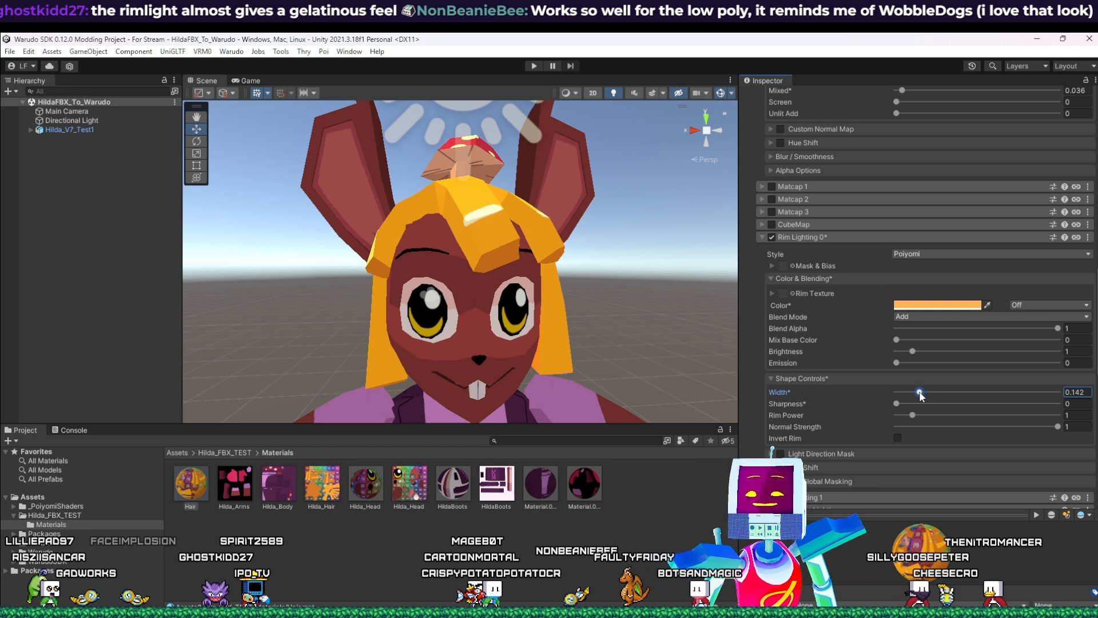
drag(925, 395, 928, 396)
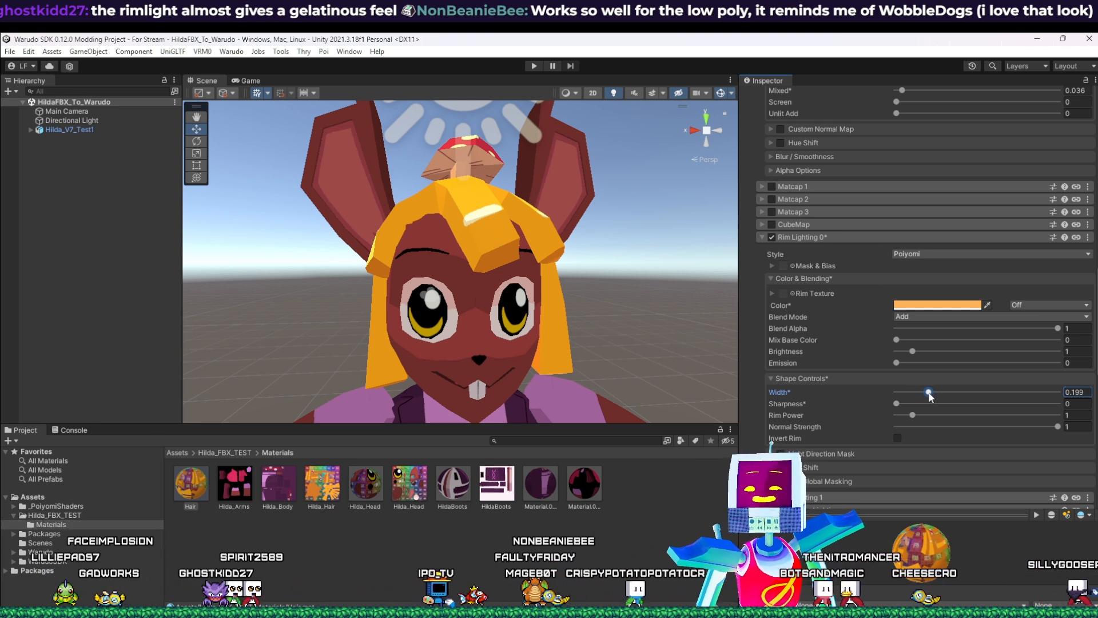
middle_drag(587, 364, 611, 370)
right_drag(610, 370, 613, 348)
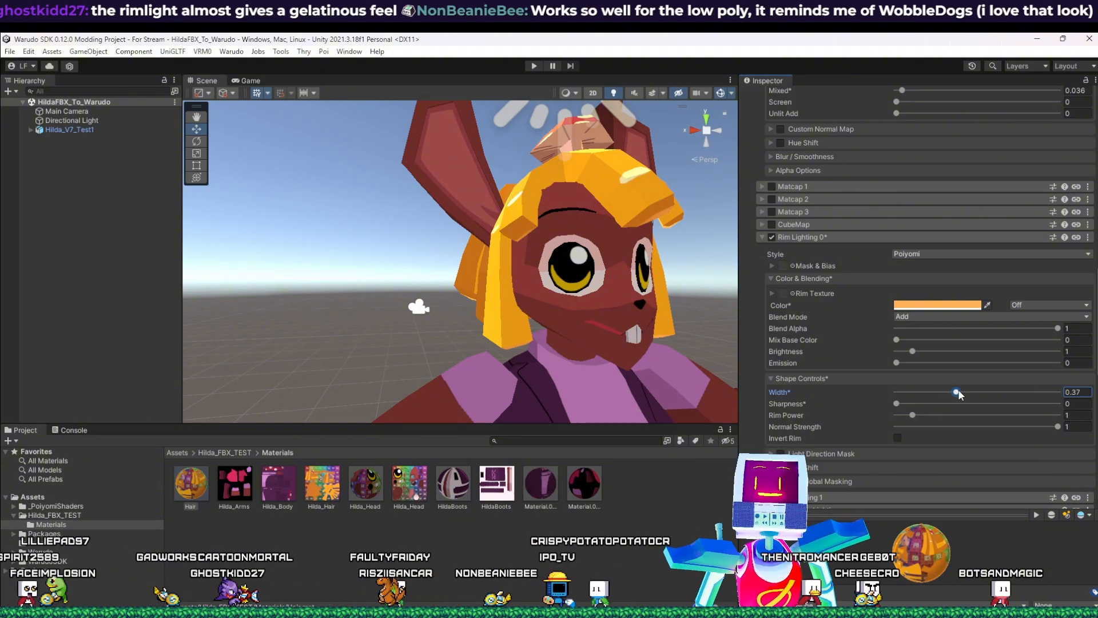
right_drag(637, 329, 564, 341)
middle_drag(653, 326, 585, 344)
right_drag(586, 343, 596, 341)
middle_drag(595, 341, 572, 319)
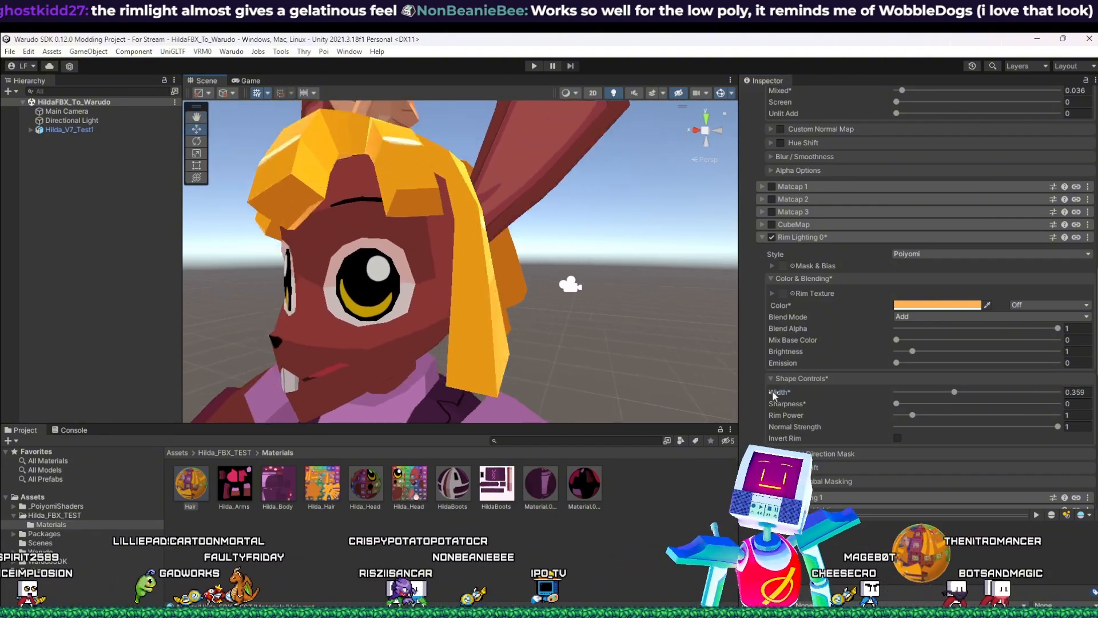
Step: Try a Rim Lighting 0 Sharpness of 0.751 with a Width of 0.255, looking closely at the fringe
drag(897, 403, 1004, 406)
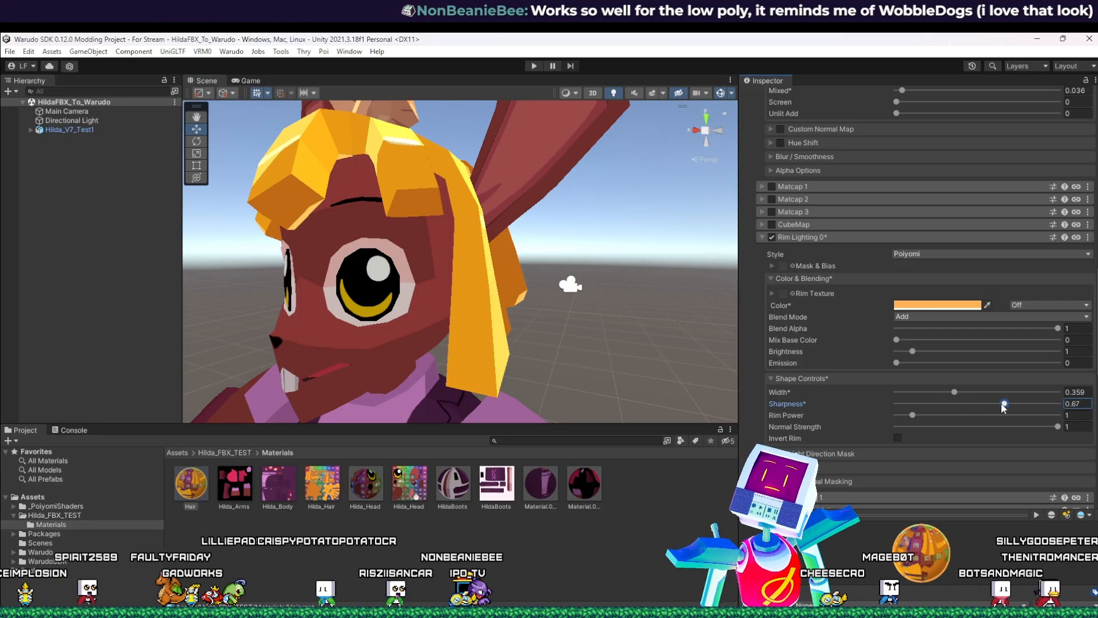
drag(938, 412, 1018, 407)
drag(951, 391, 939, 392)
alt+drag(595, 276, 583, 321)
middle_drag(584, 321, 697, 321)
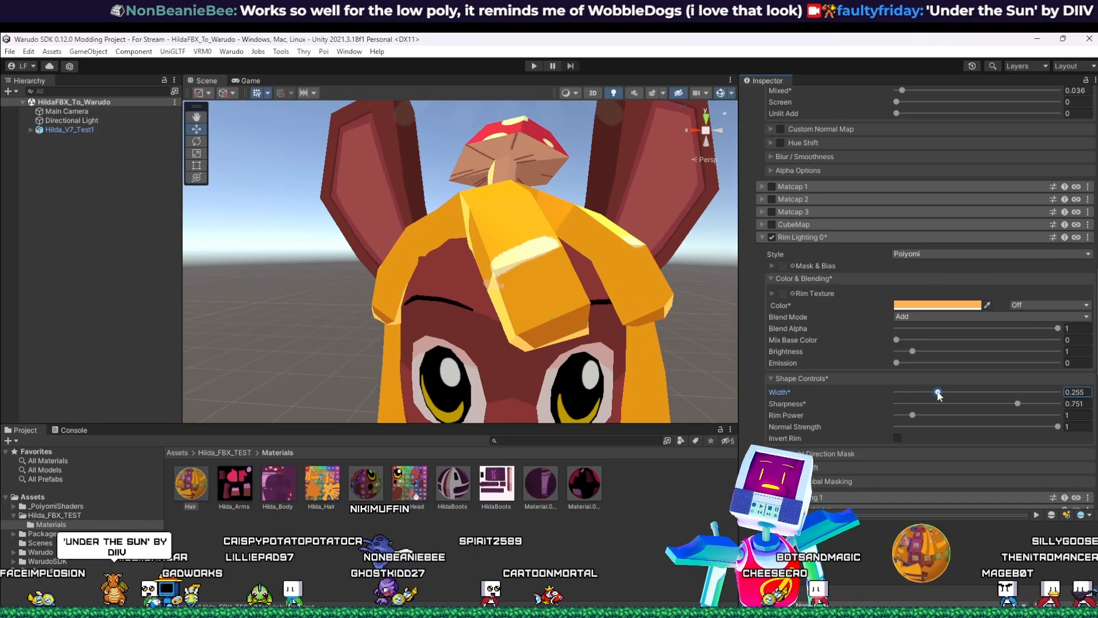
Step: Set the Rim Lighting 0 Width to 0.227 and Sharpness to 0.178, and inspect the hair from several angles
mouse_move(934, 393)
mouse_down()
mouse_move(933, 412)
mouse_move(916, 412)
mouse_move(1000, 400)
mouse_move(923, 403)
mouse_up()
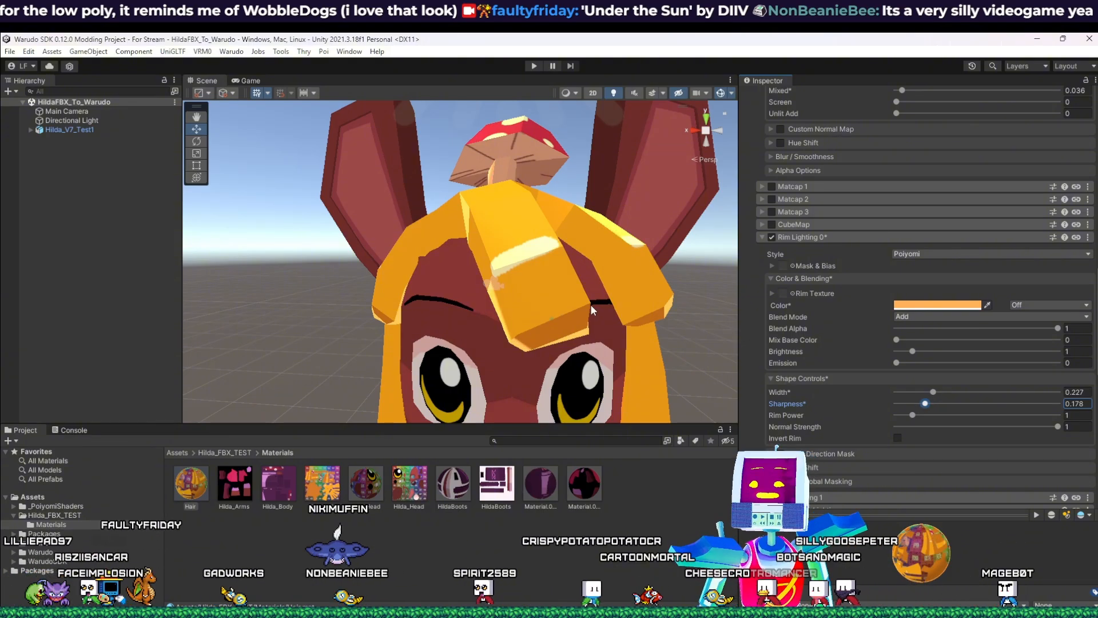
scroll(590, 308, down, 4)
mouse_move(601, 323)
mouse_down()
mouse_move(542, 326)
mouse_move(618, 318)
mouse_up()
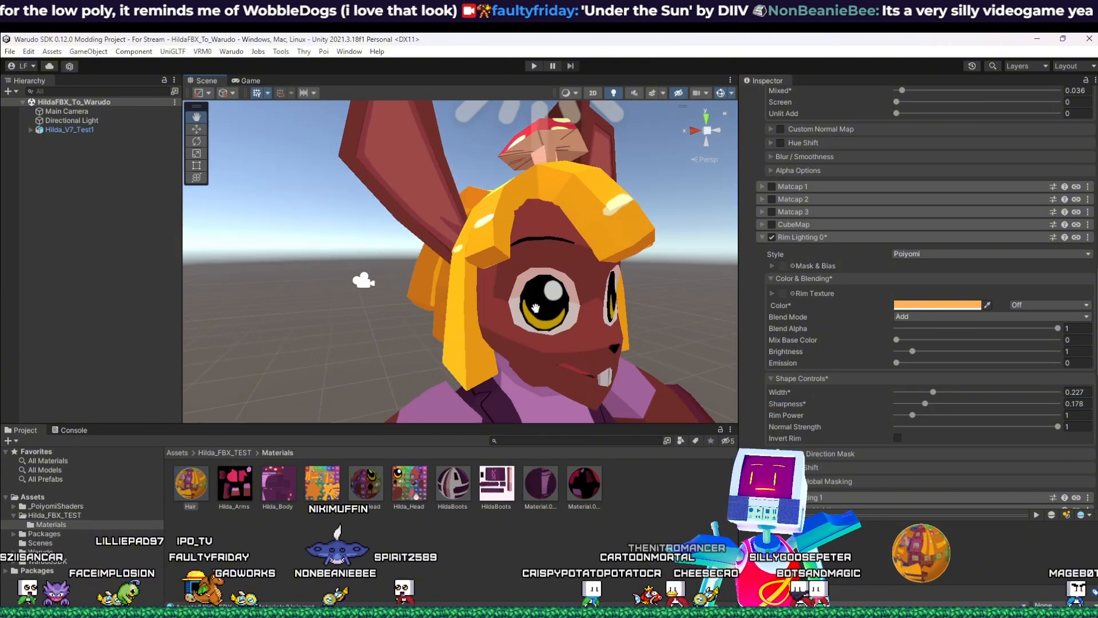
drag(536, 316, 577, 313)
middle_drag(577, 314, 598, 303)
alt+drag(535, 300, 475, 303)
alt+drag(575, 332, 544, 289)
middle_drag(544, 289, 582, 287)
alt+drag(582, 287, 621, 333)
middle_drag(620, 334, 515, 306)
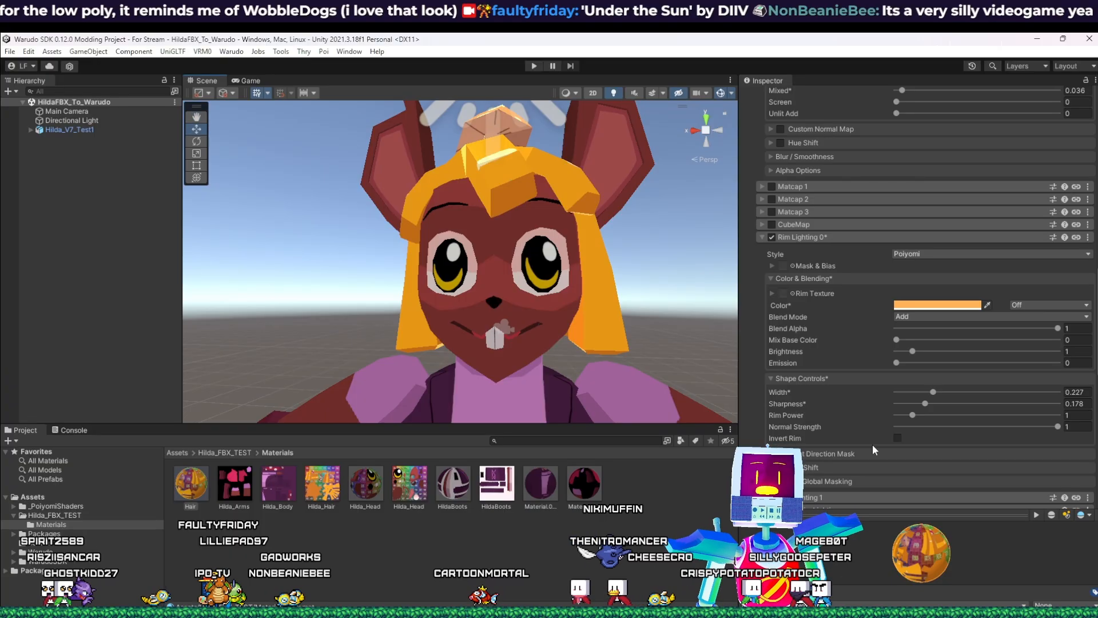
Step: Compare the hair with Rim Lighting 0 off and on, leaving it enabled
click(772, 236)
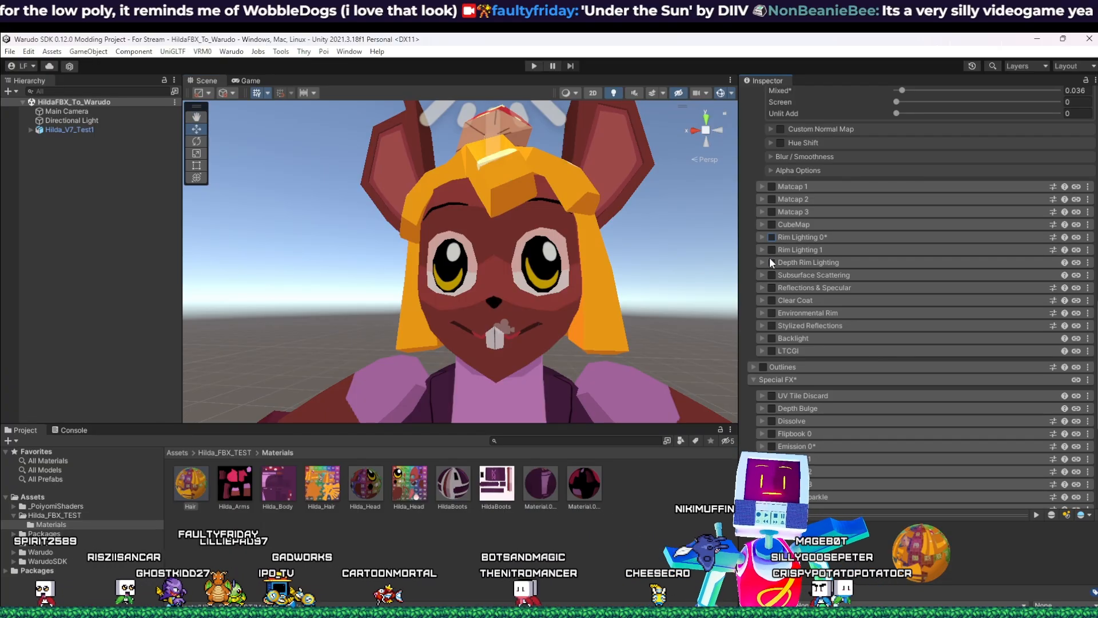
click(771, 238)
click(767, 236)
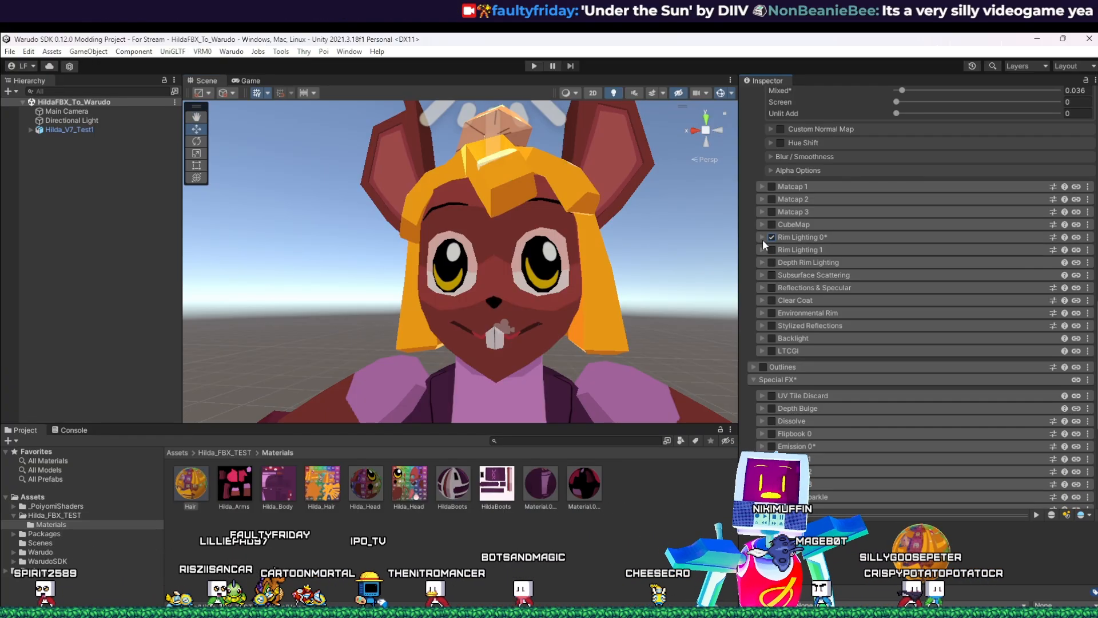
Step: Collapse the Hair material's Special FX section and expand its Outlines settings
click(752, 379)
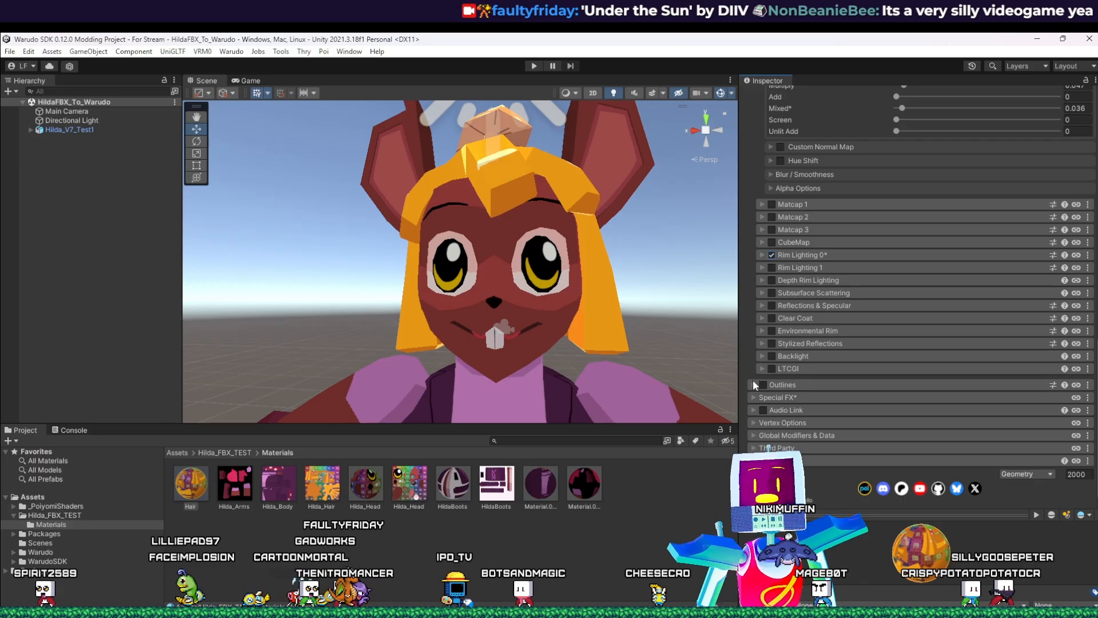
click(750, 383)
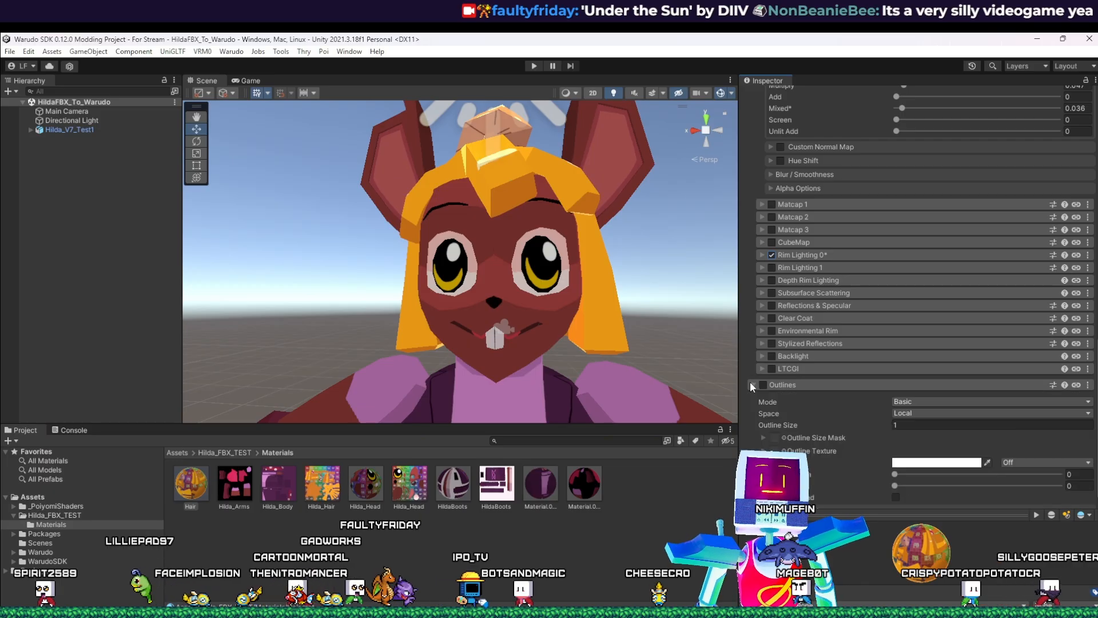
Step: Try the Backlight effect on the hair with varied Main Color Blend, and switch it off again
click(771, 356)
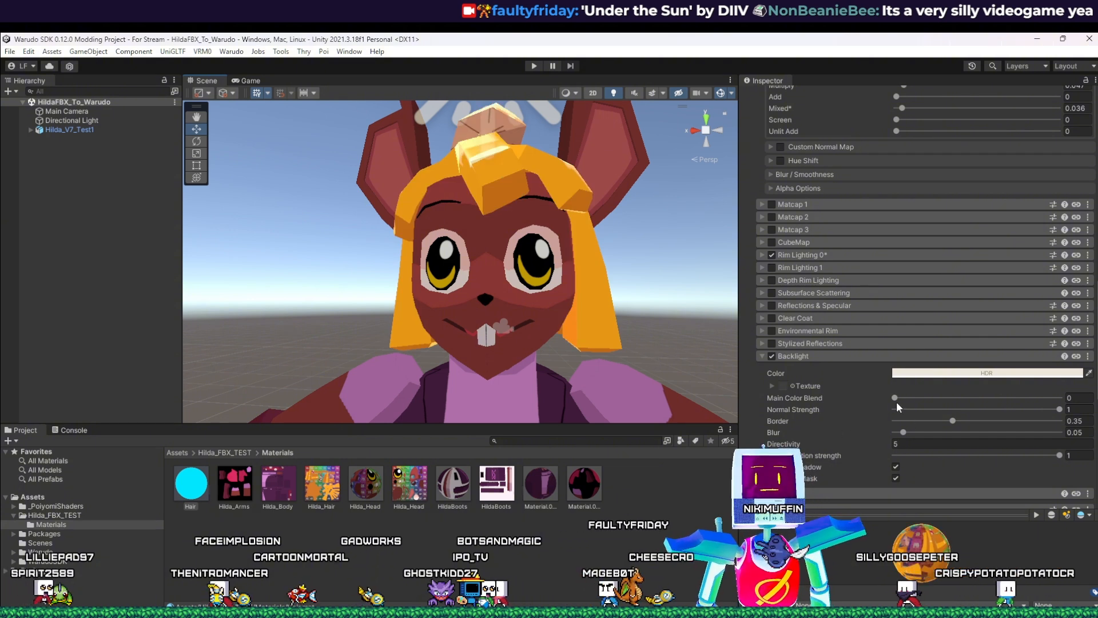
drag(894, 398, 836, 409)
alt+drag(637, 313, 613, 375)
mouse_move(613, 375)
middle_down()
mouse_move(605, 341)
mouse_move(606, 363)
middle_up()
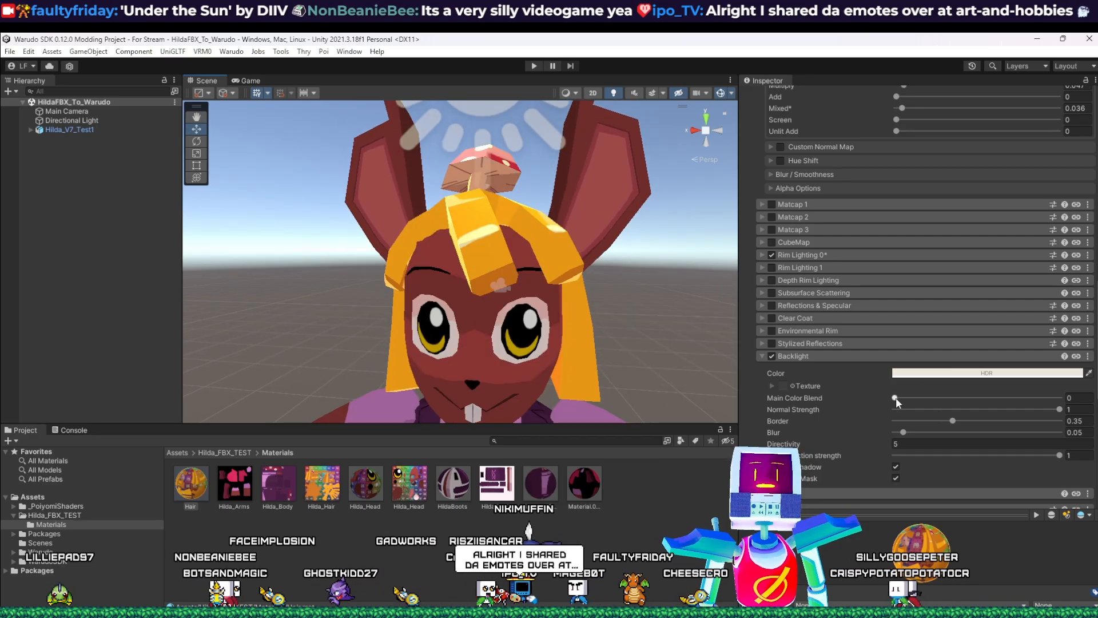
drag(896, 397, 801, 399)
click(773, 355)
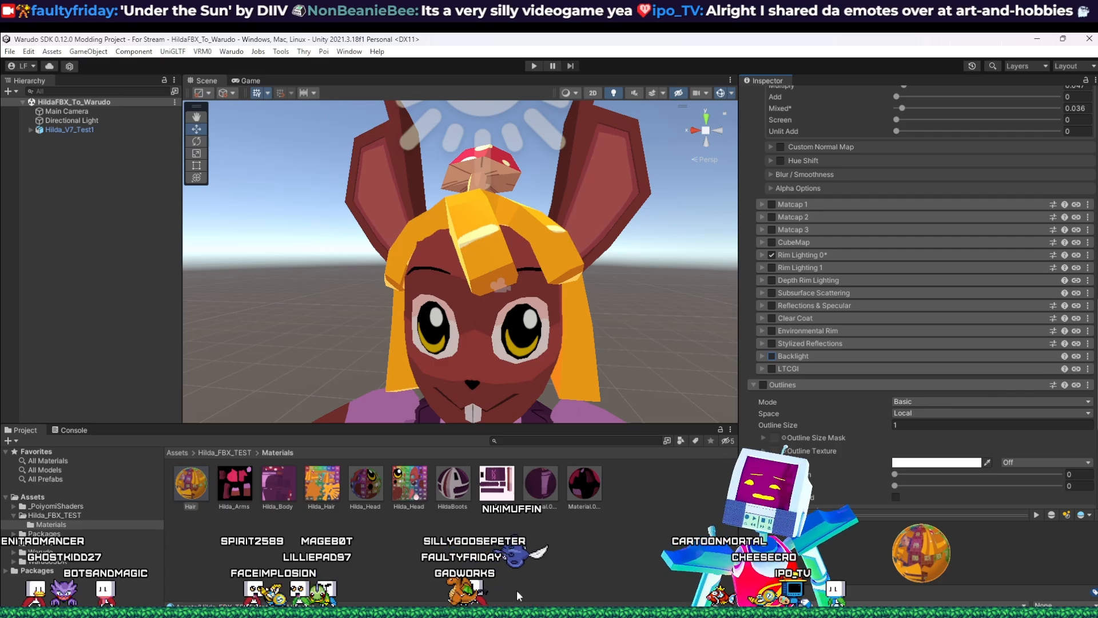
mouse_move(522, 598)
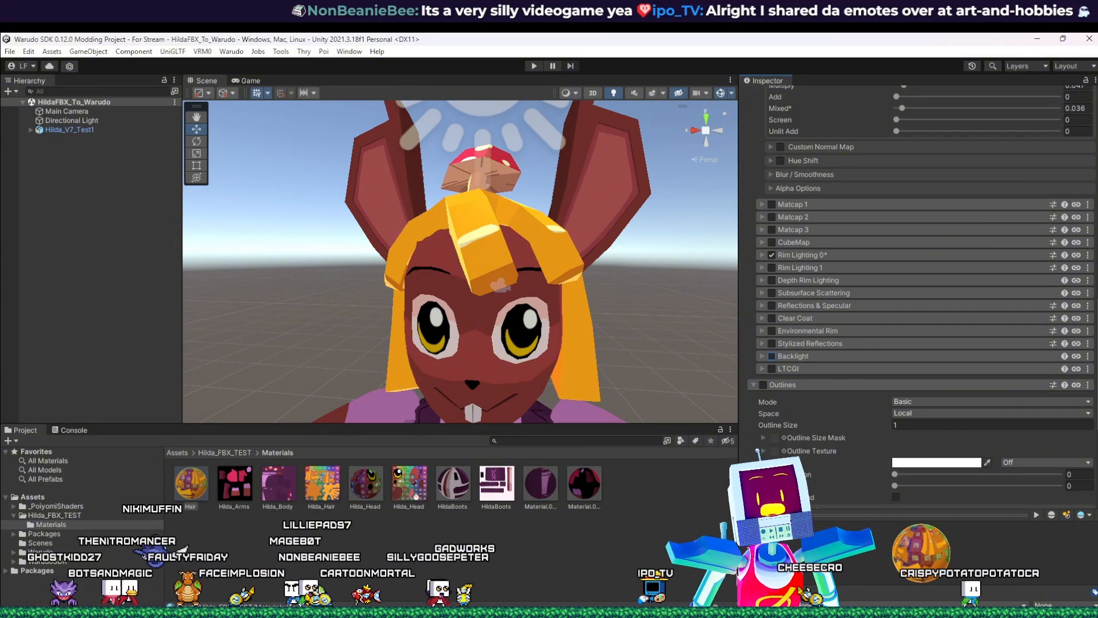
Step: Inspect the face from another angle and lock in the optimized Poiyomi shader on the Hair material
middle_drag(552, 395, 574, 324)
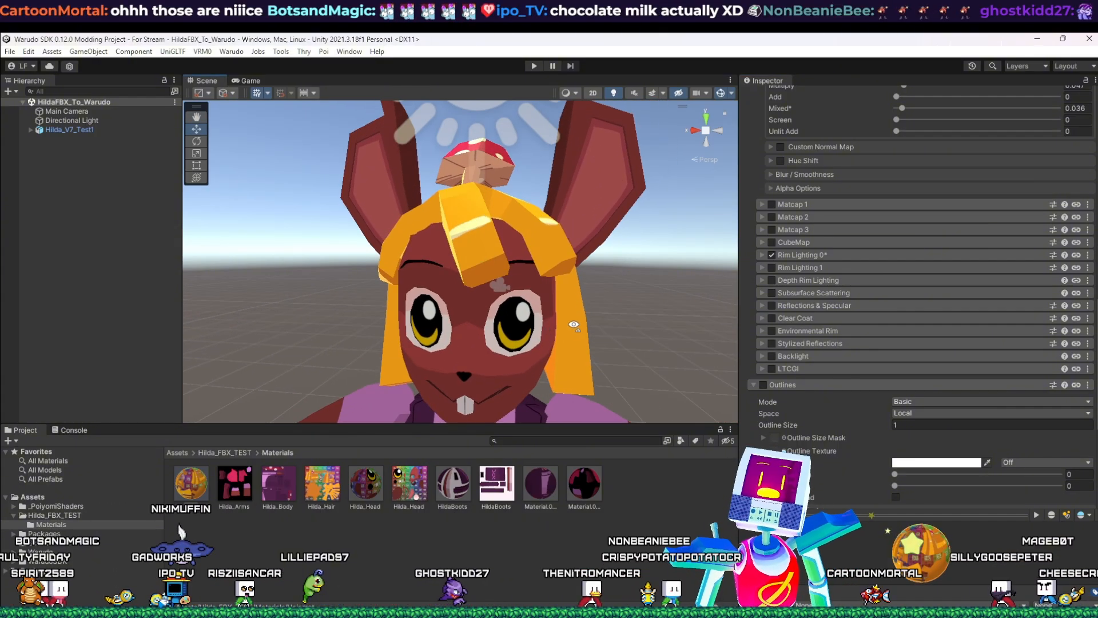
right_drag(574, 324, 654, 309)
middle_drag(515, 286, 646, 286)
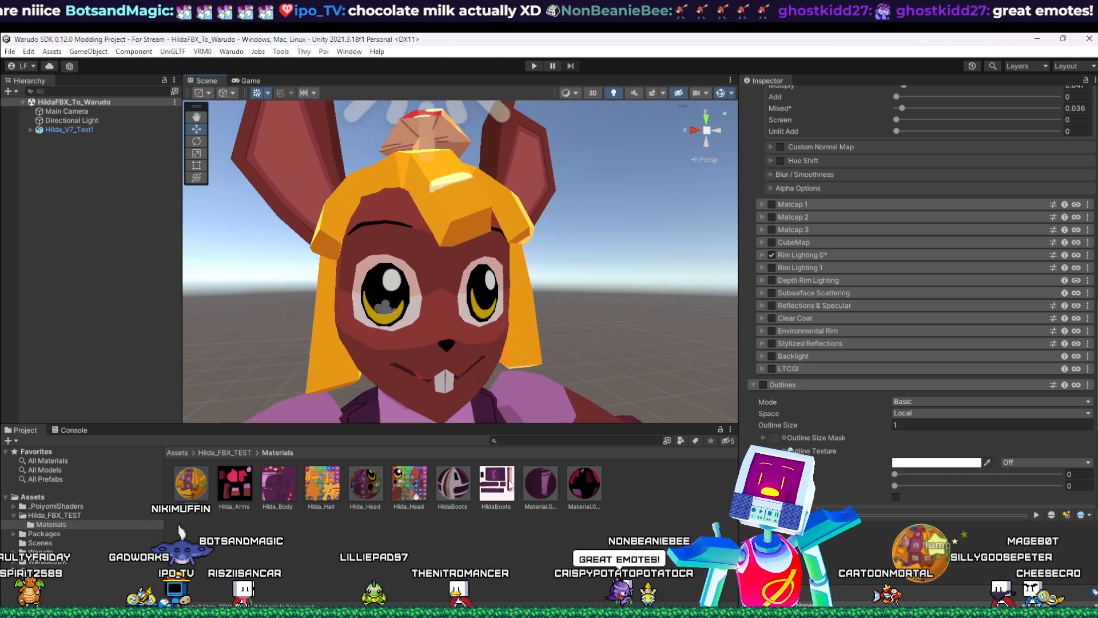
click(397, 489)
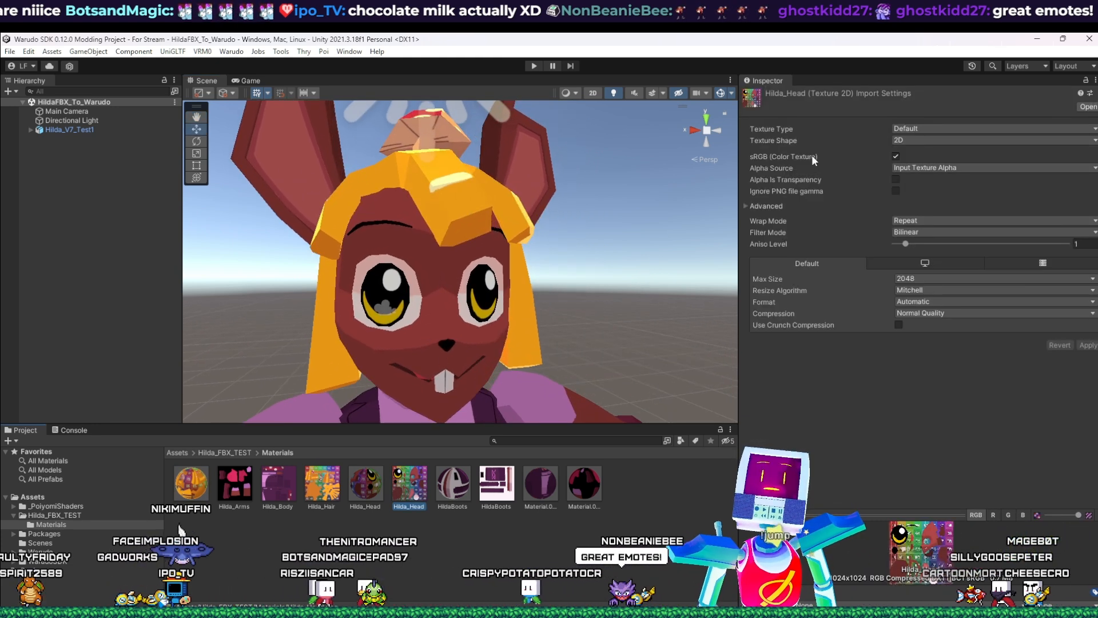
key(Right)
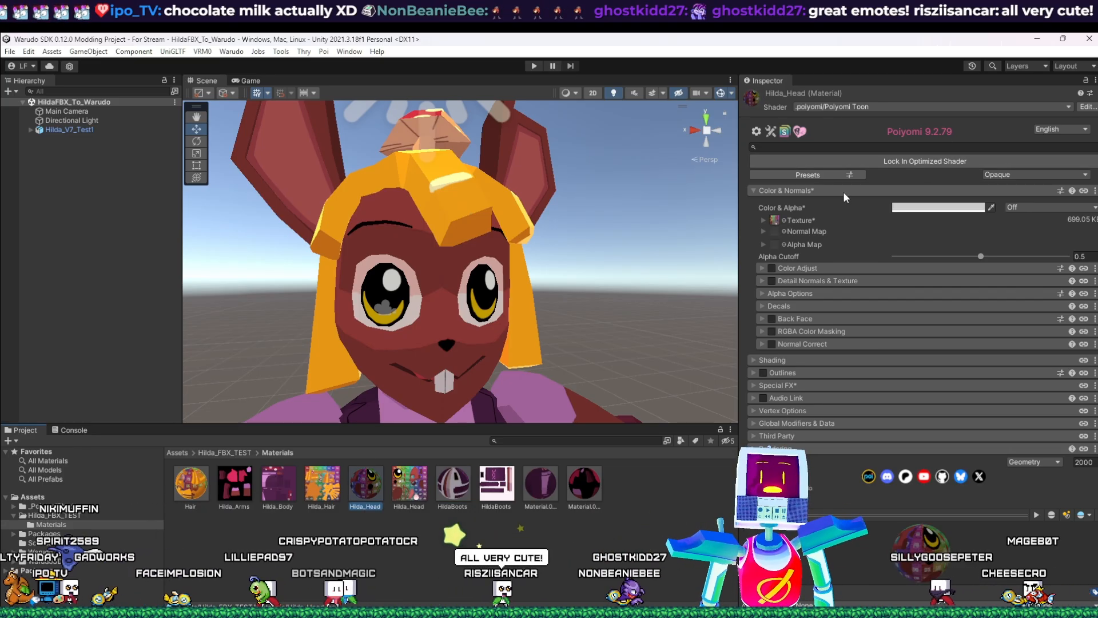
click(191, 484)
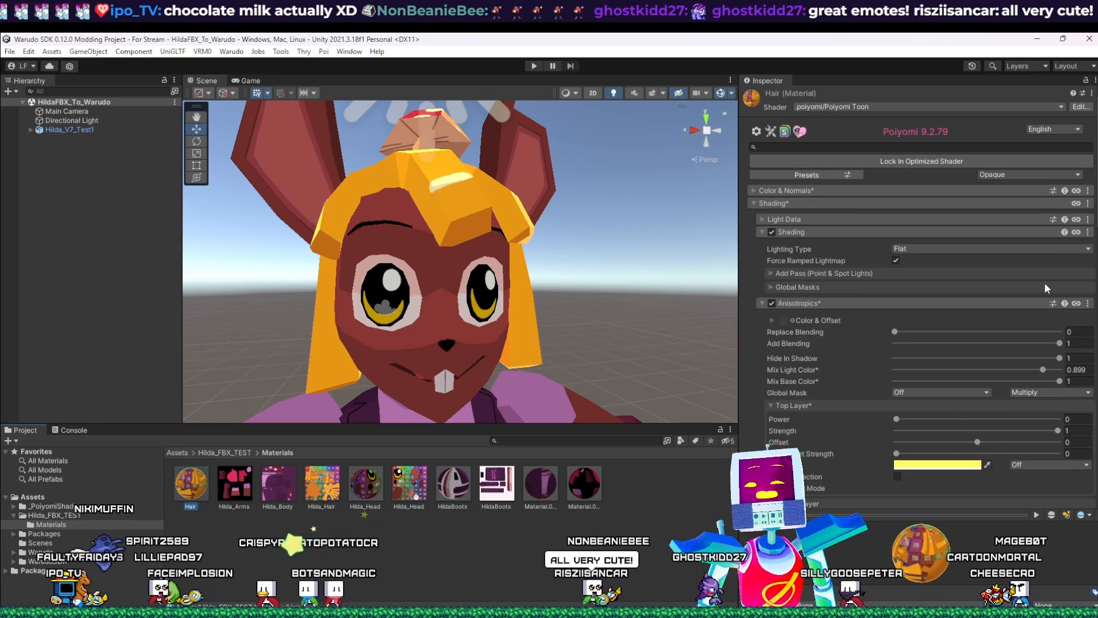
click(919, 160)
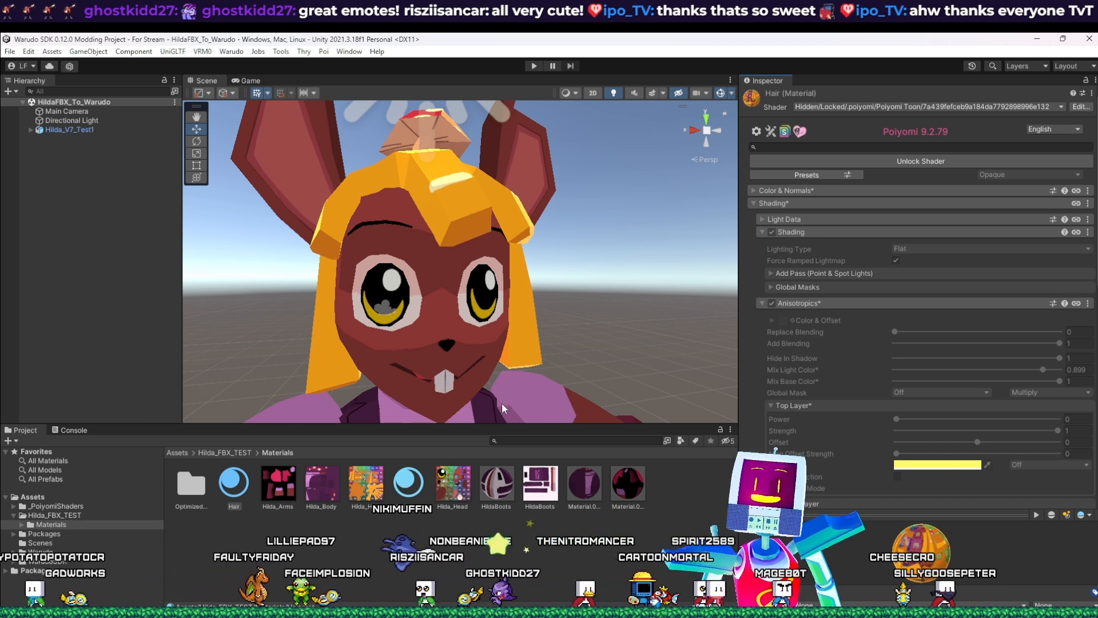
Step: Enable Anisotropics in the Shading settings of the Hilda_Head material
click(414, 491)
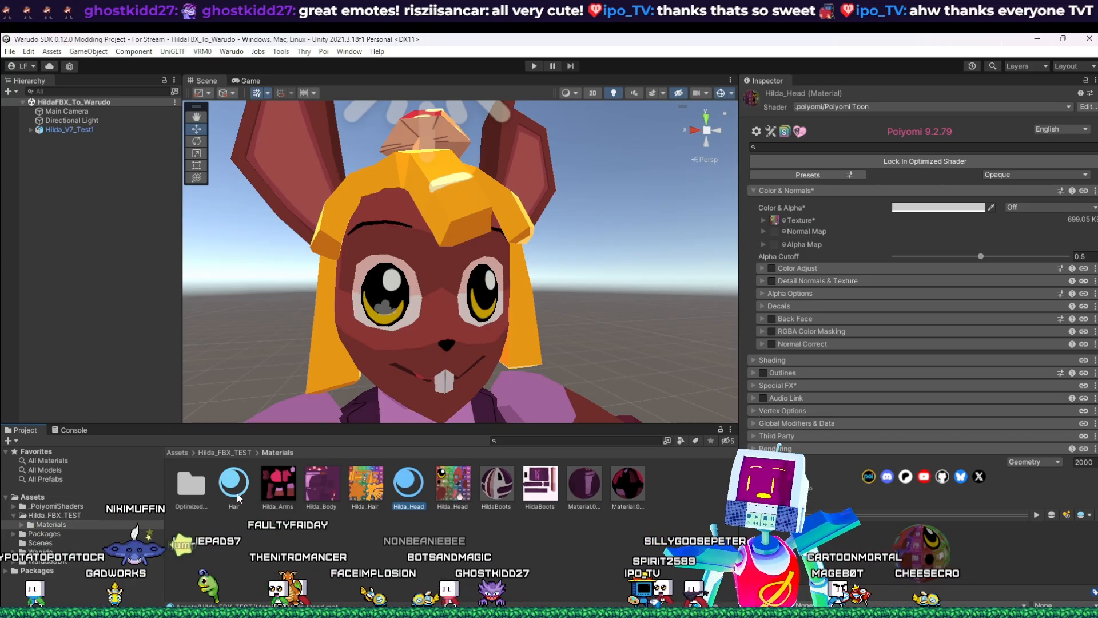
click(762, 268)
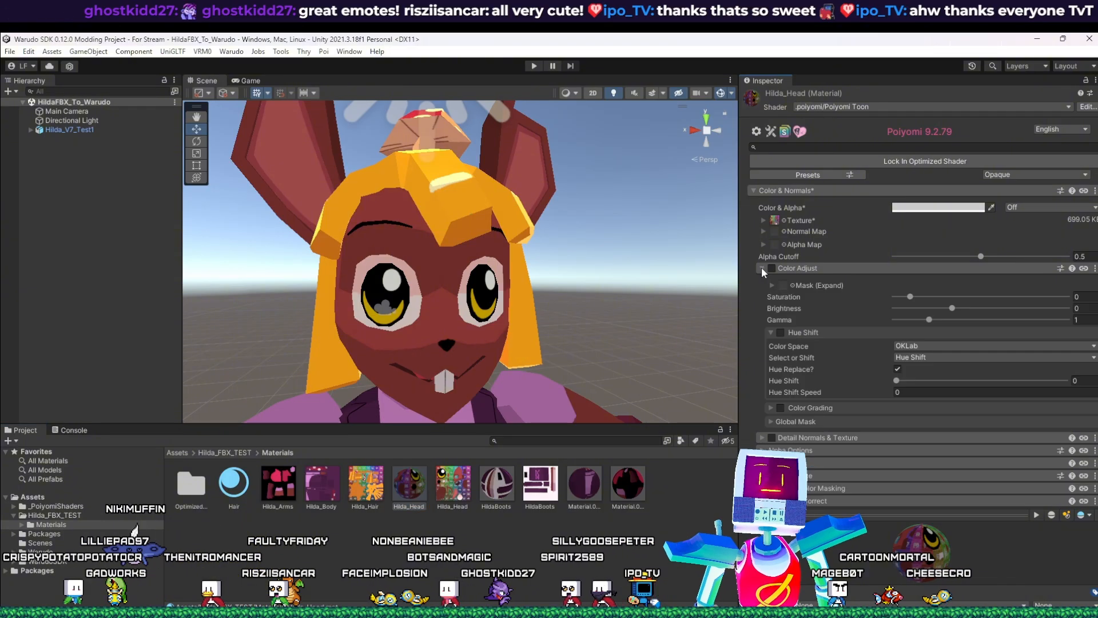
click(763, 269)
scroll(751, 360, down, 3)
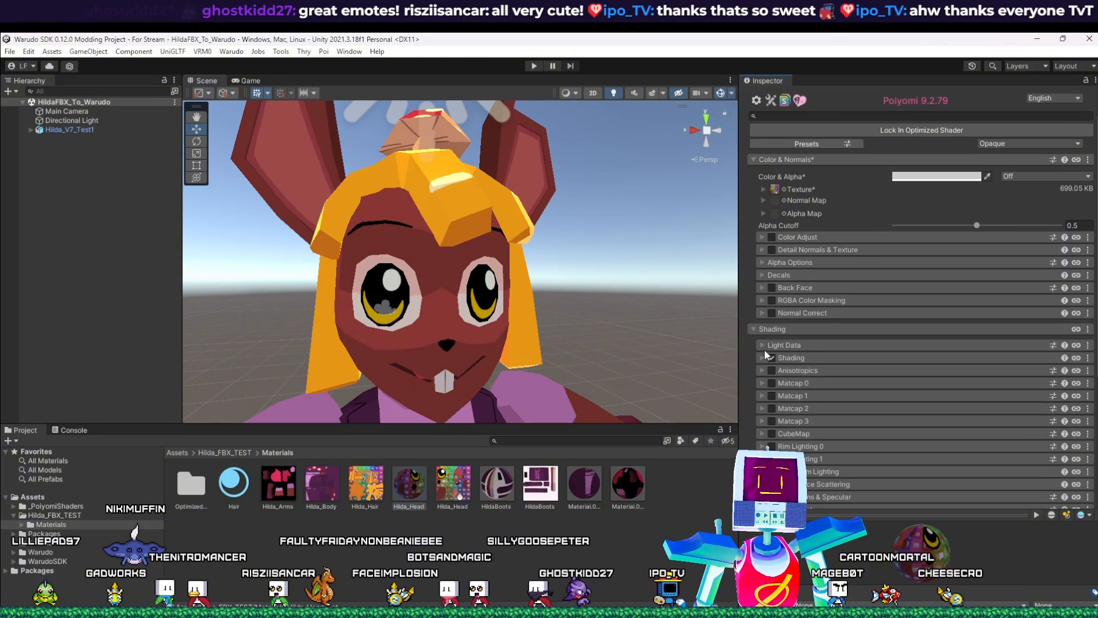
scroll(765, 332, down, 4)
click(772, 247)
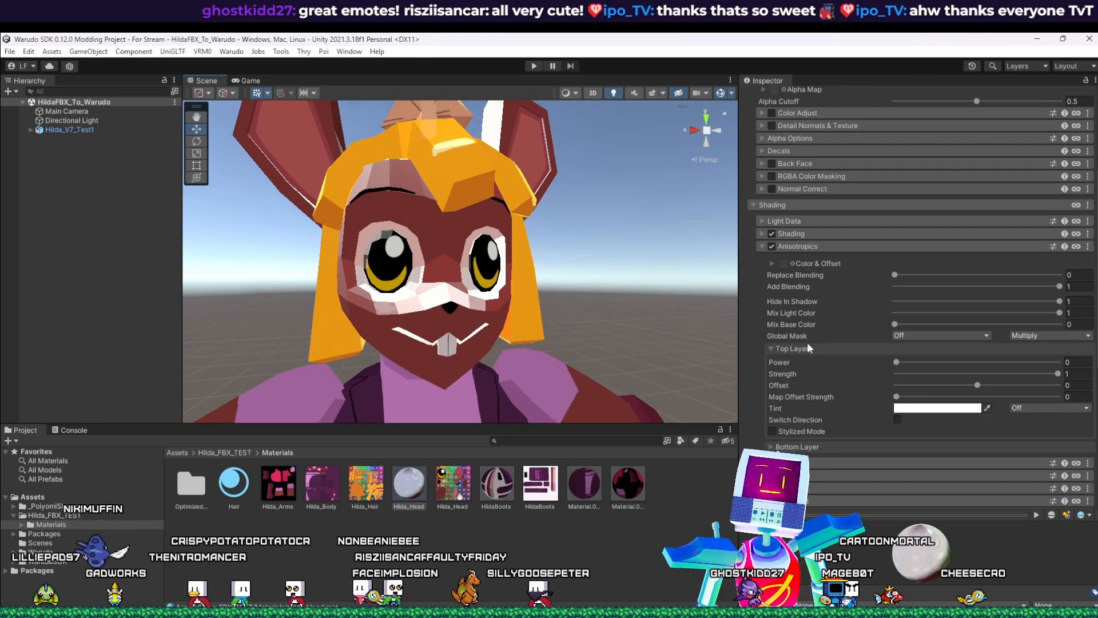
Step: Try the Realistic lighting type in the head material's Shading settings and return it to Flat
scroll(830, 211, up, 4)
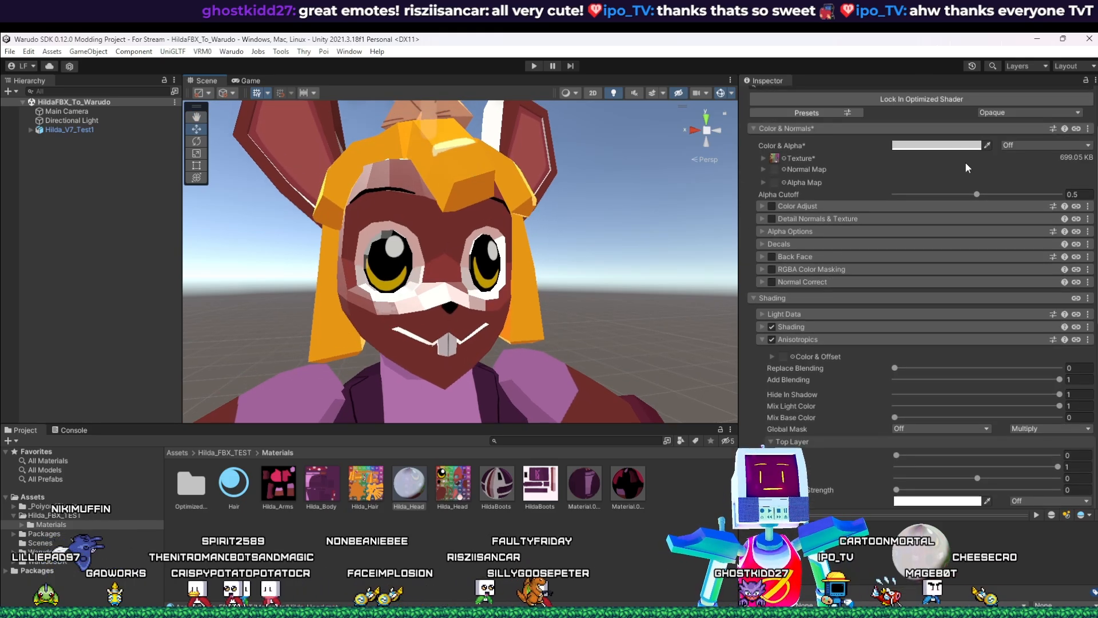
scroll(887, 145, up, 3)
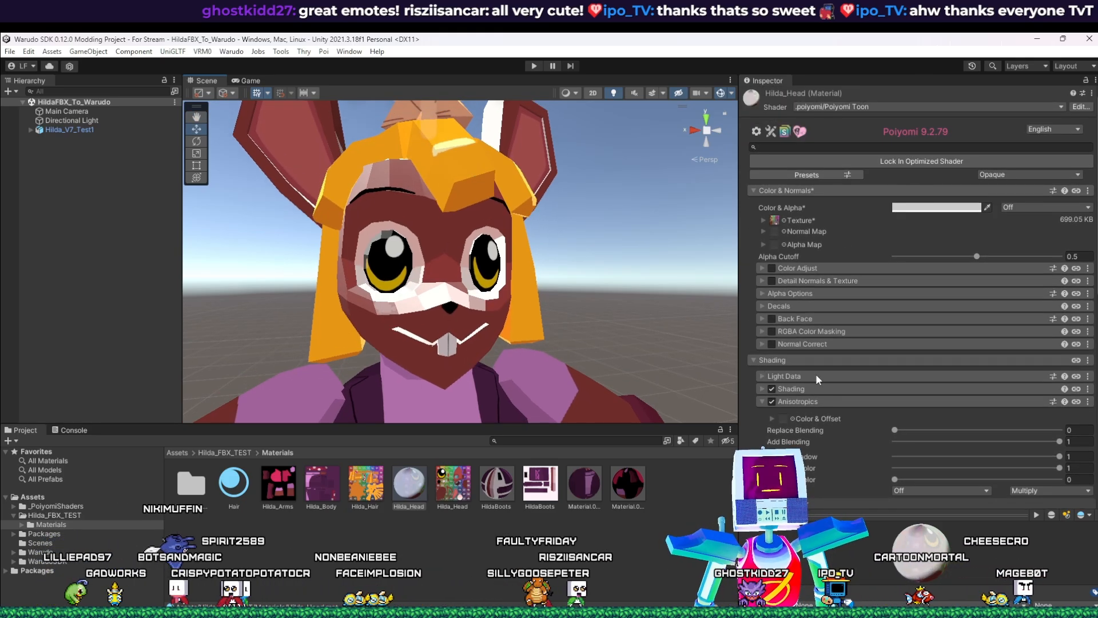
scroll(816, 373, down, 3)
click(760, 327)
scroll(872, 334, down, 3)
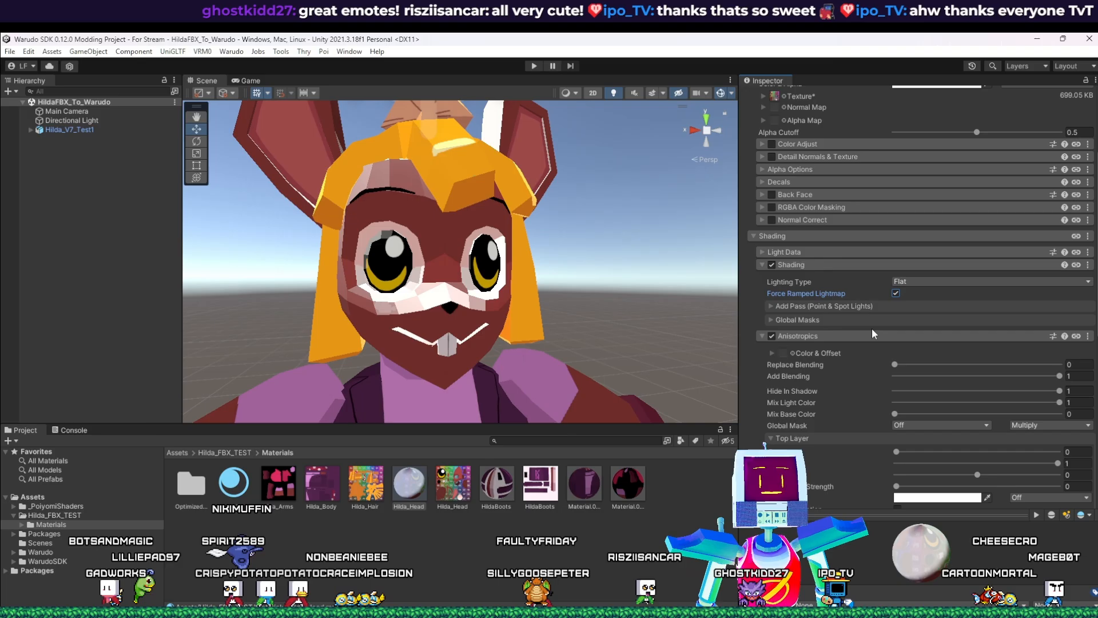
click(941, 280)
click(925, 370)
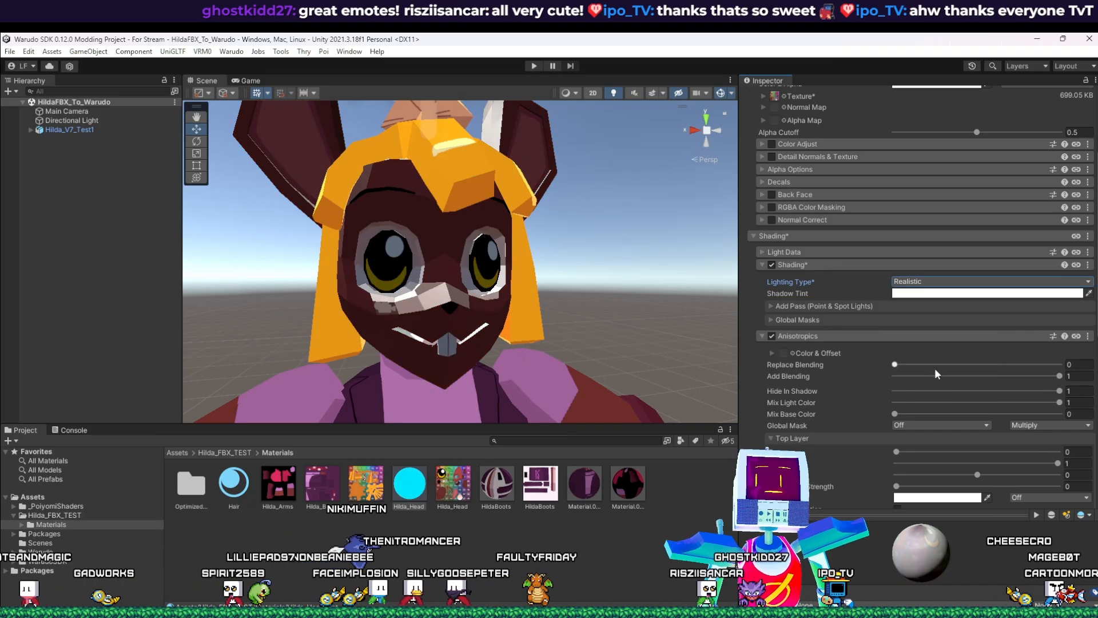
click(915, 281)
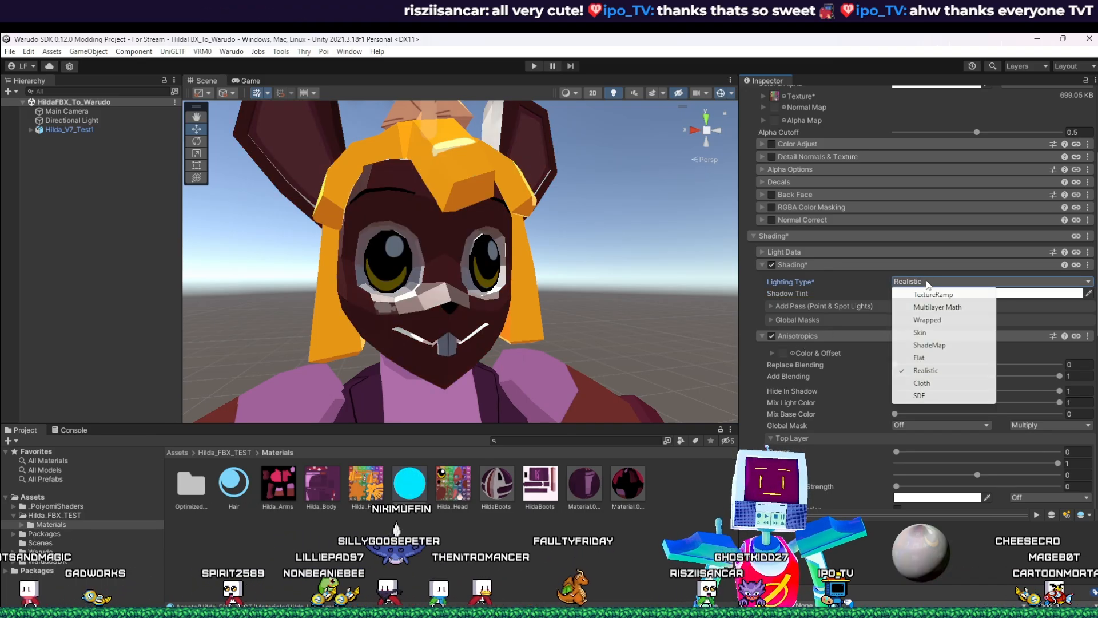
click(921, 359)
Step: Set the head's Anisotropics Mix Base Color to 1 after trying lower Mix Light Color and Mix Base Color values
scroll(820, 353, down, 2)
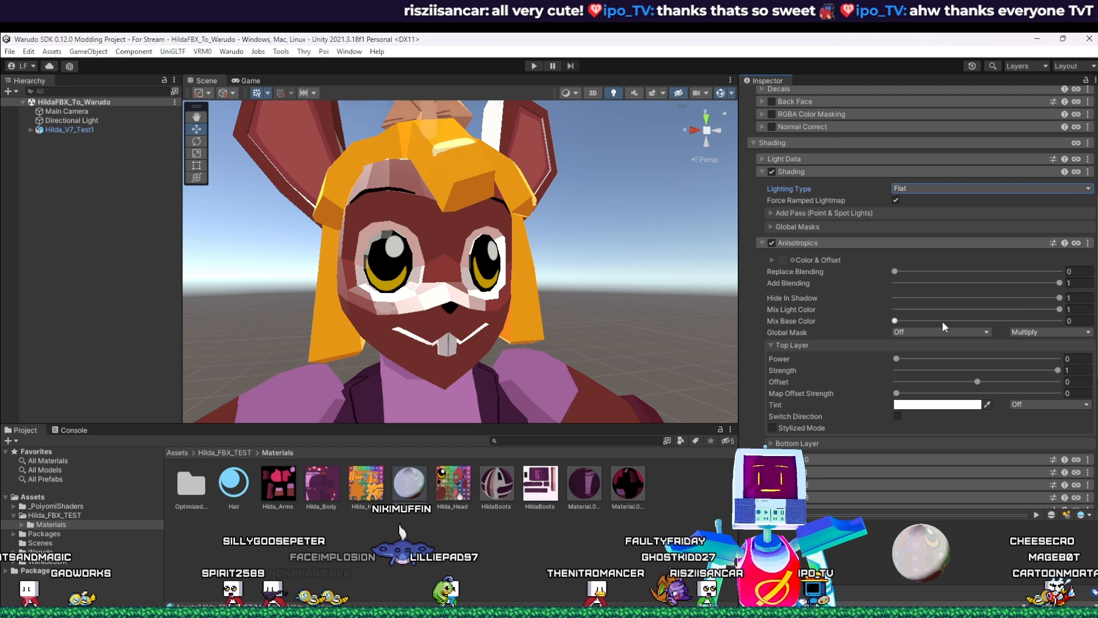
drag(896, 320, 1081, 320)
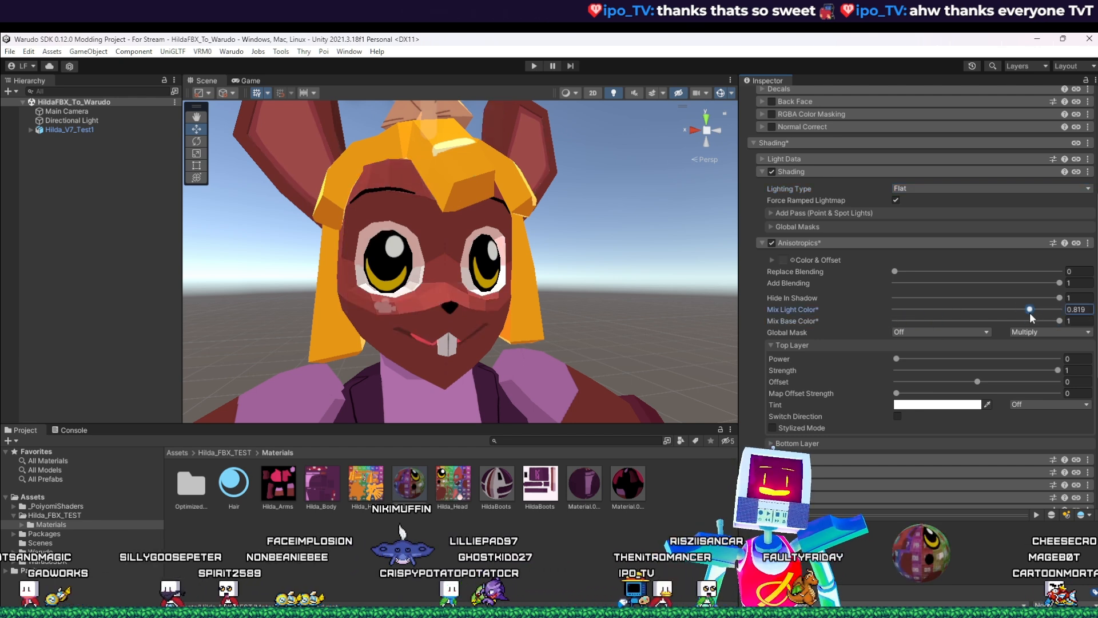
mouse_move(1059, 321)
mouse_down()
mouse_move(856, 337)
mouse_move(1037, 333)
mouse_move(1063, 325)
mouse_move(859, 333)
mouse_up()
drag(962, 331, 1089, 332)
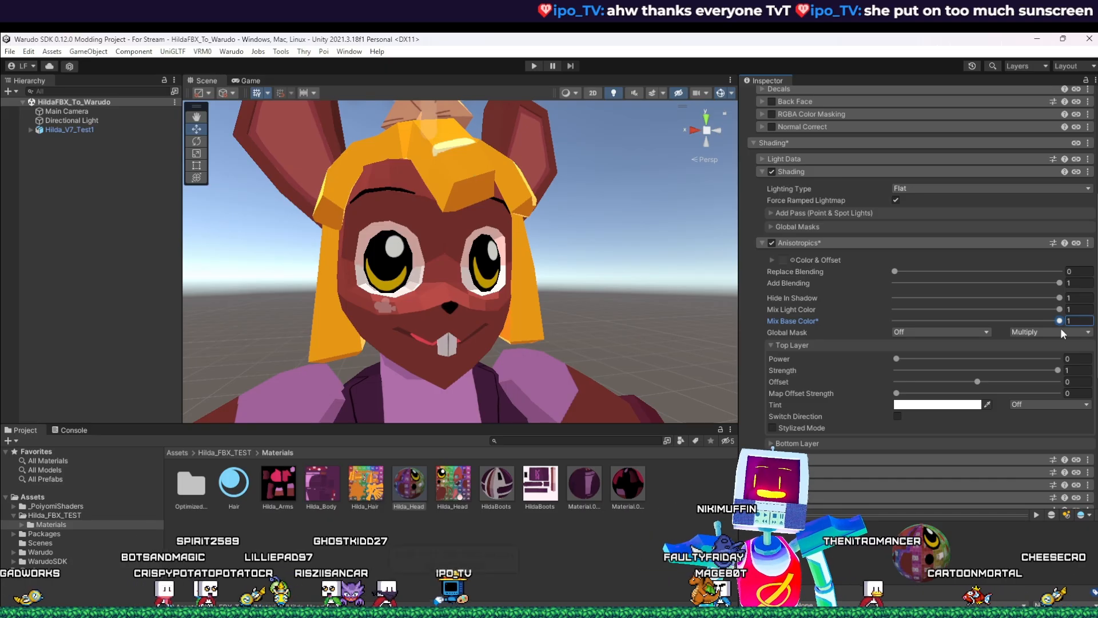
Step: Compare the face with Anisotropics off and on, leaving it enabled
click(773, 242)
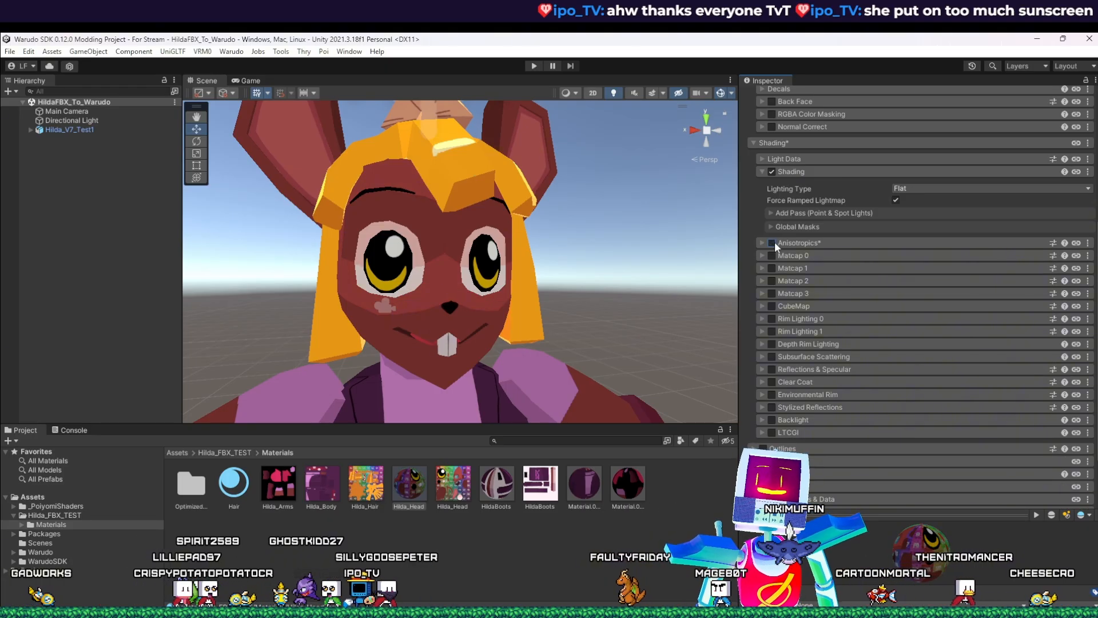
click(774, 243)
click(774, 241)
click(775, 241)
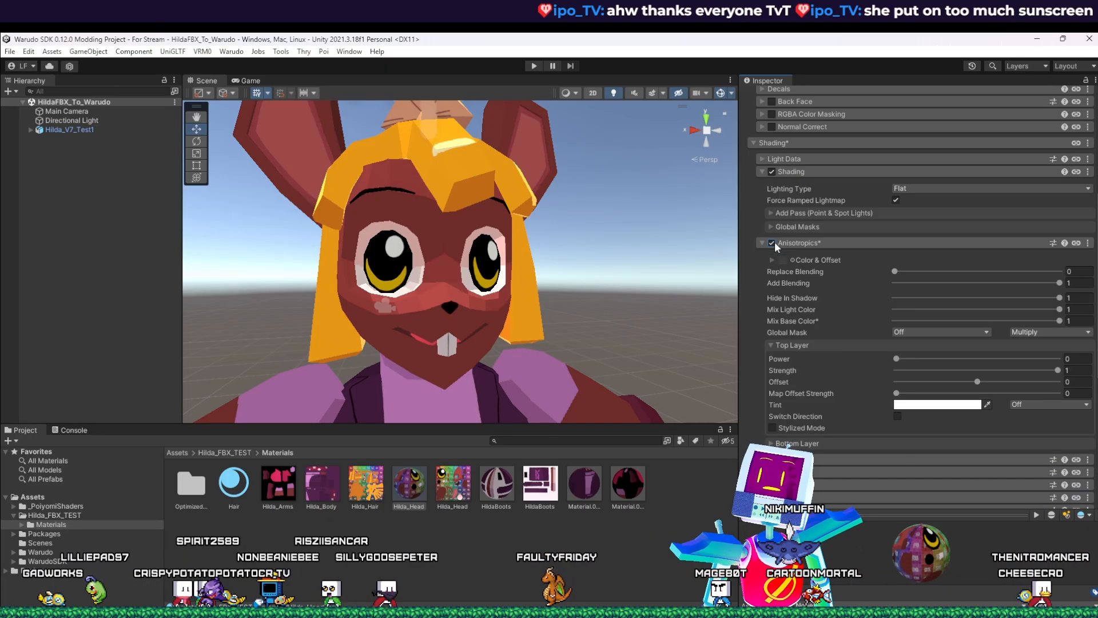
click(774, 241)
click(775, 241)
click(775, 242)
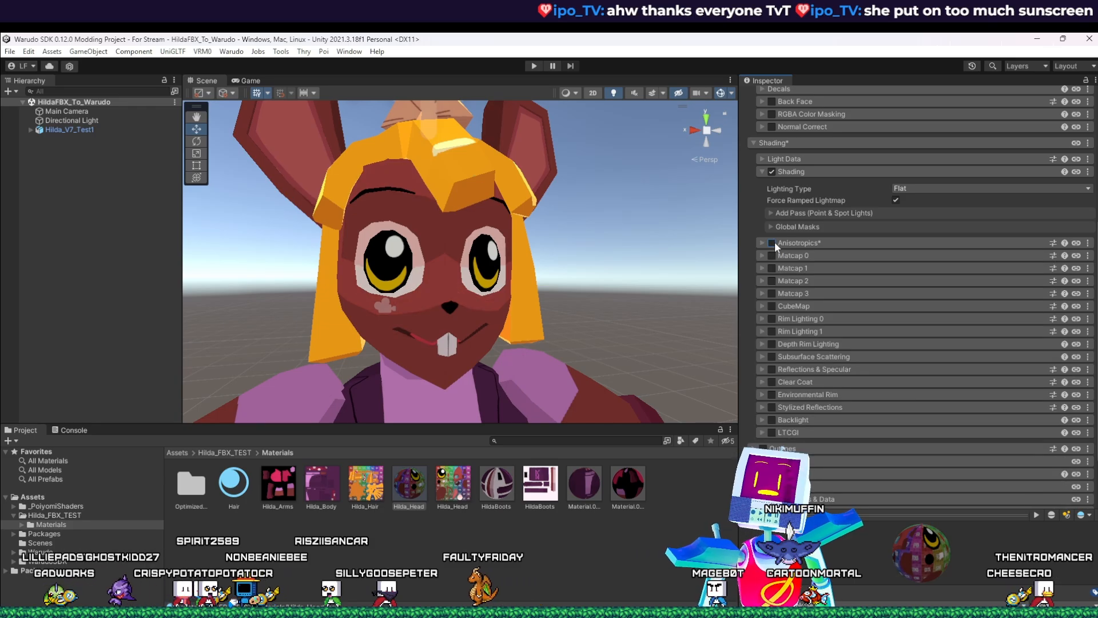
click(775, 241)
Step: Inspect the eye and cheek up close with Anisotropics off and on, keeping it enabled
alt+drag(548, 307, 538, 337)
middle_drag(529, 401, 517, 320)
scroll(520, 318, up, 3)
alt+drag(517, 320, 582, 340)
middle_drag(583, 340, 696, 343)
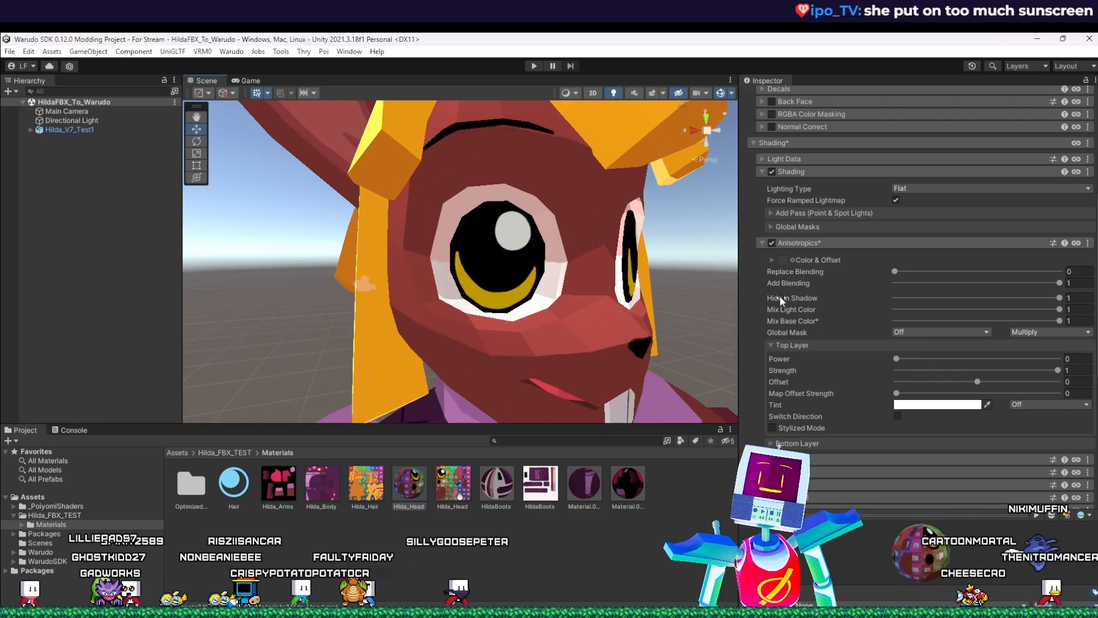
click(767, 242)
click(775, 241)
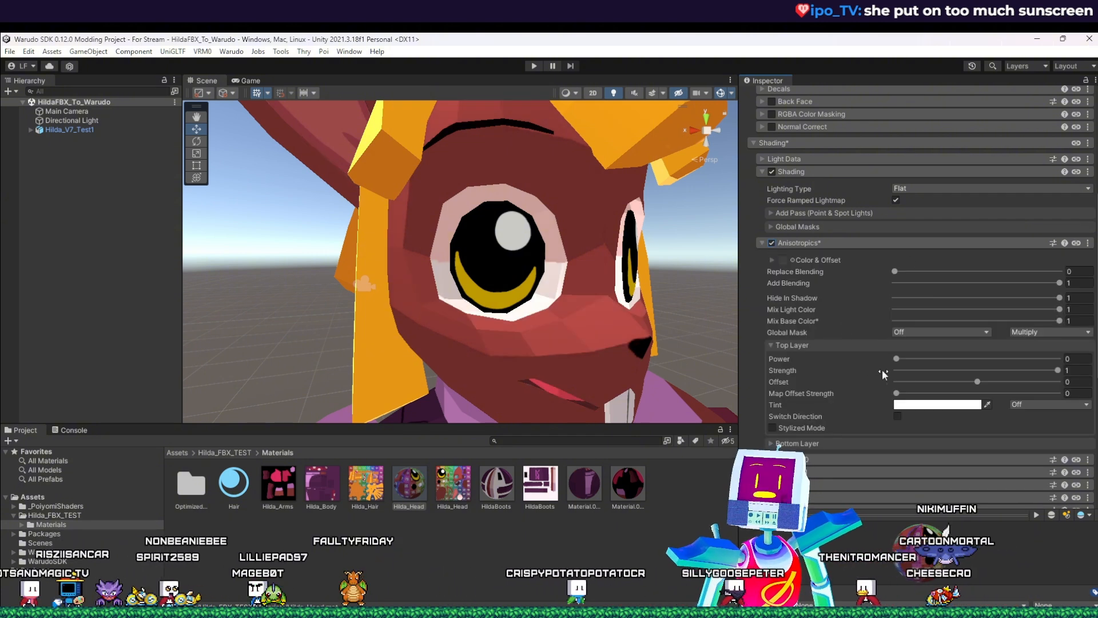
click(771, 242)
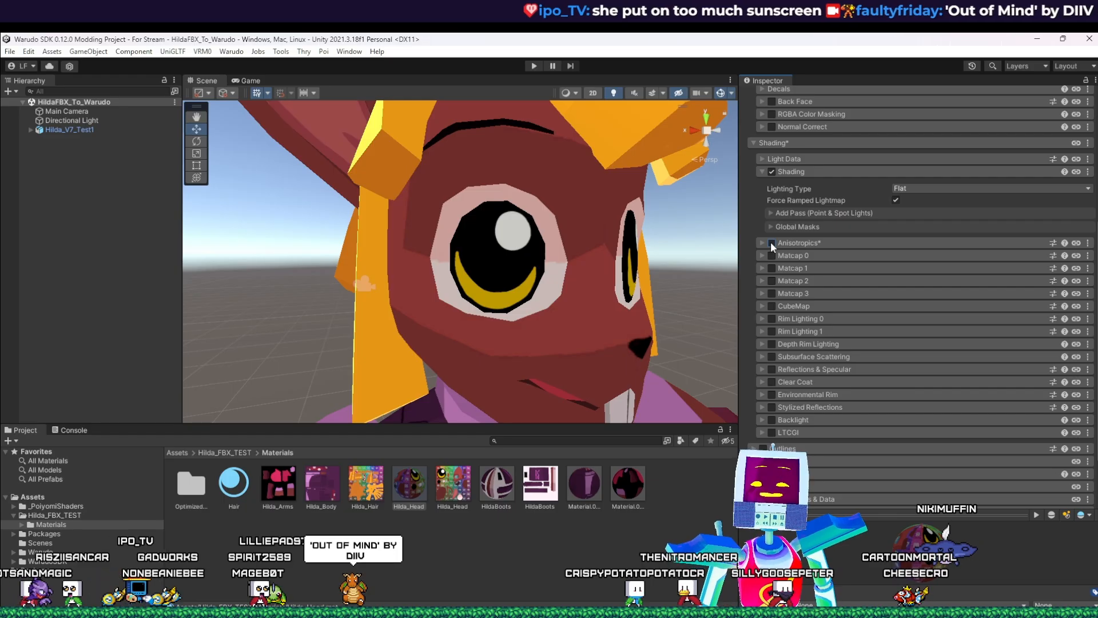
click(771, 243)
Step: Set the Tint of the head's Anisotropics top layer to the light orange FFC797
alt+drag(692, 312, 635, 314)
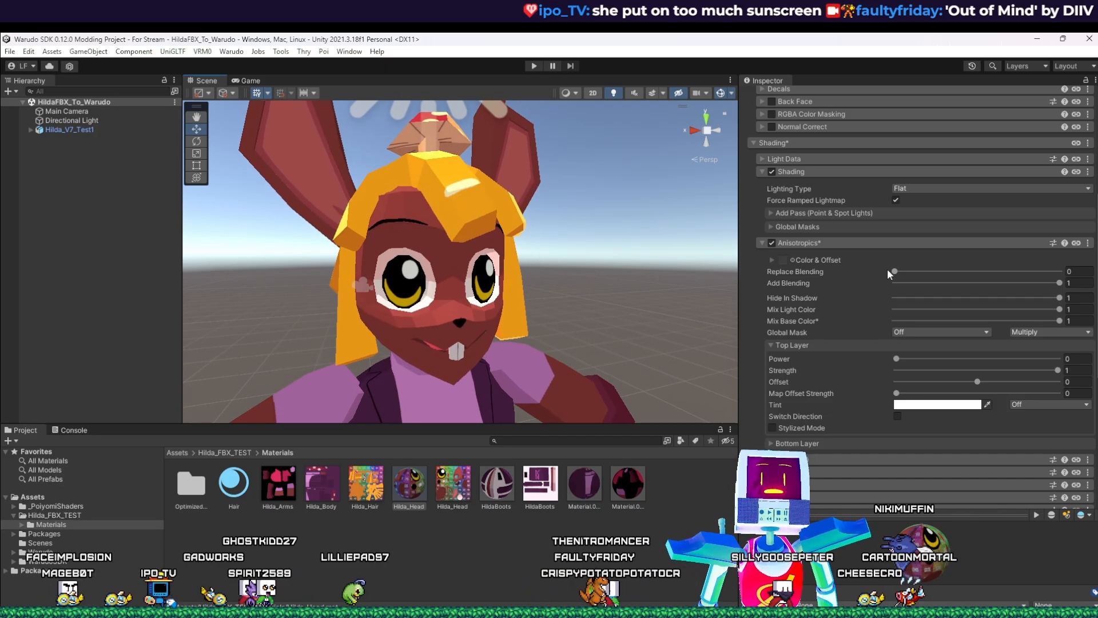
drag(896, 272, 859, 280)
click(910, 406)
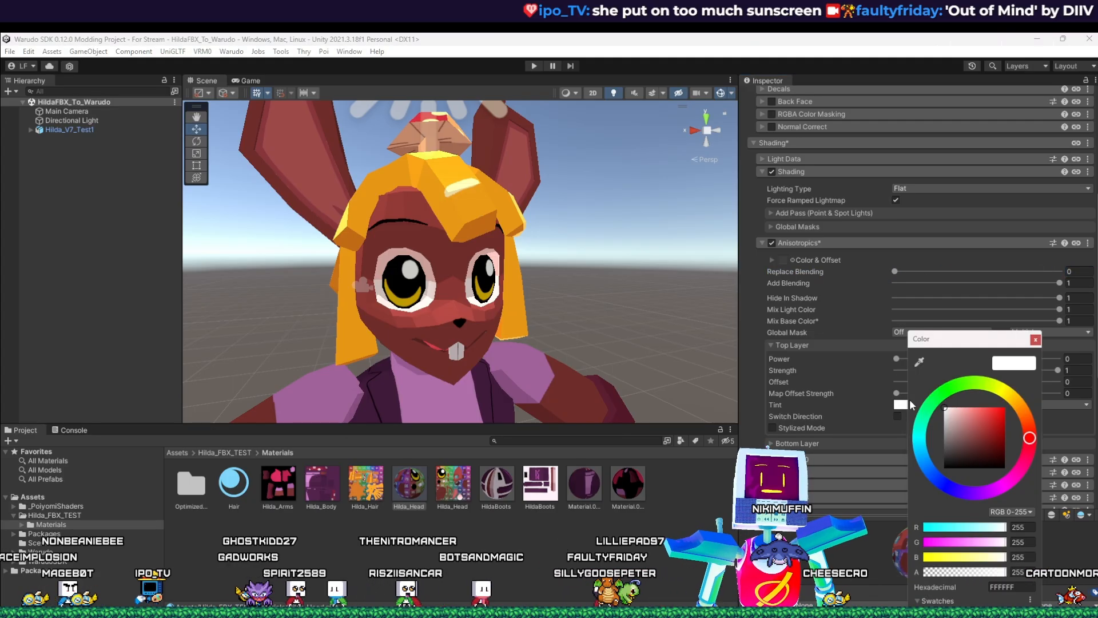
click(968, 406)
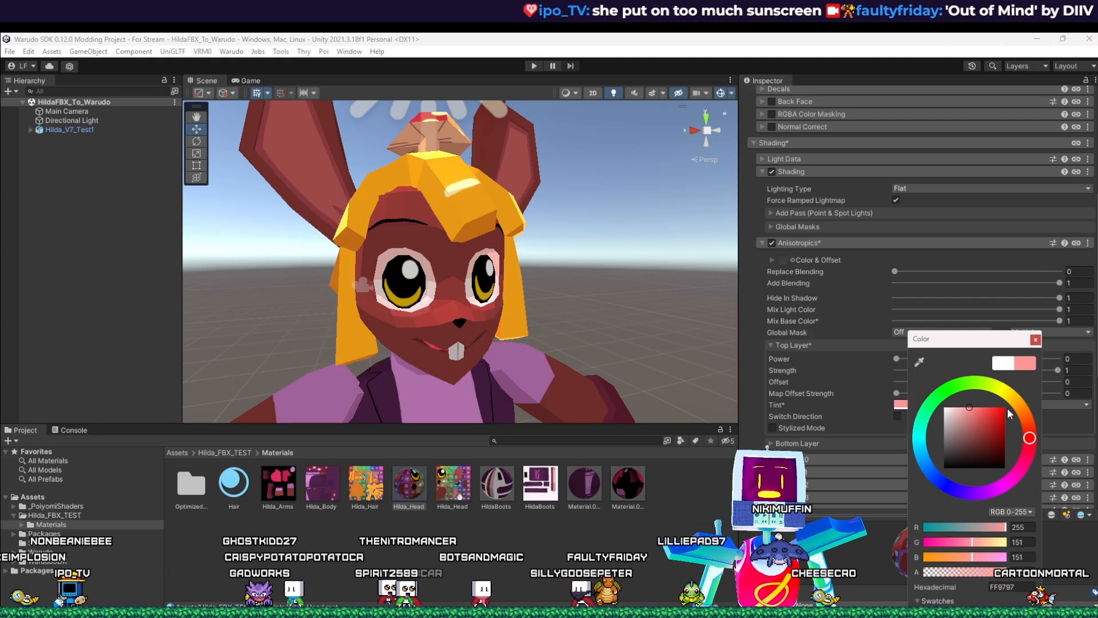
drag(1029, 436, 1024, 414)
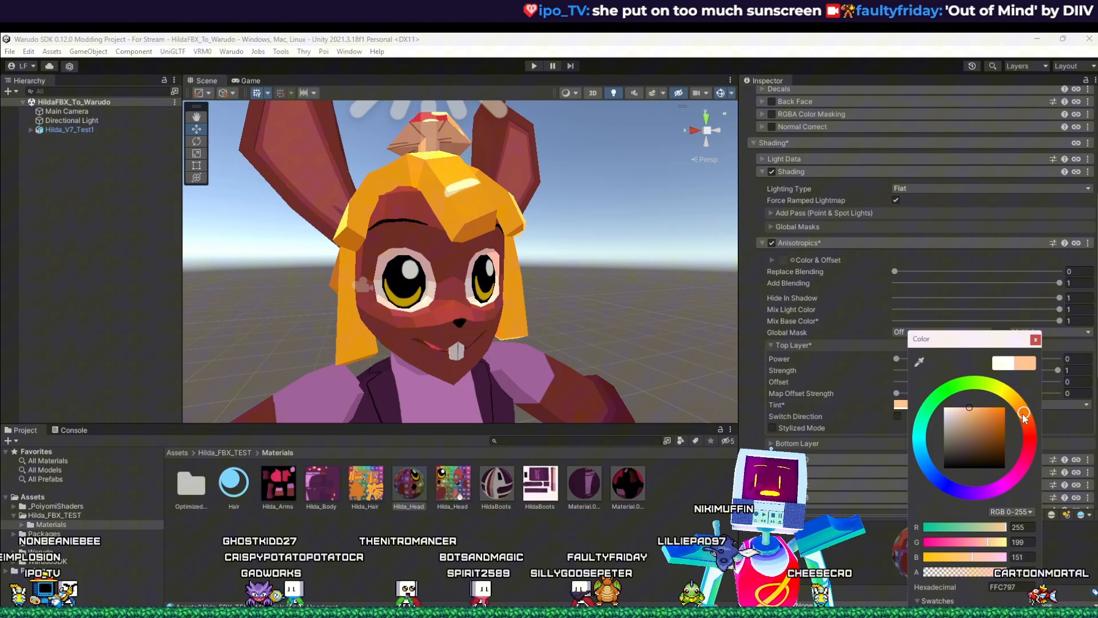
click(747, 356)
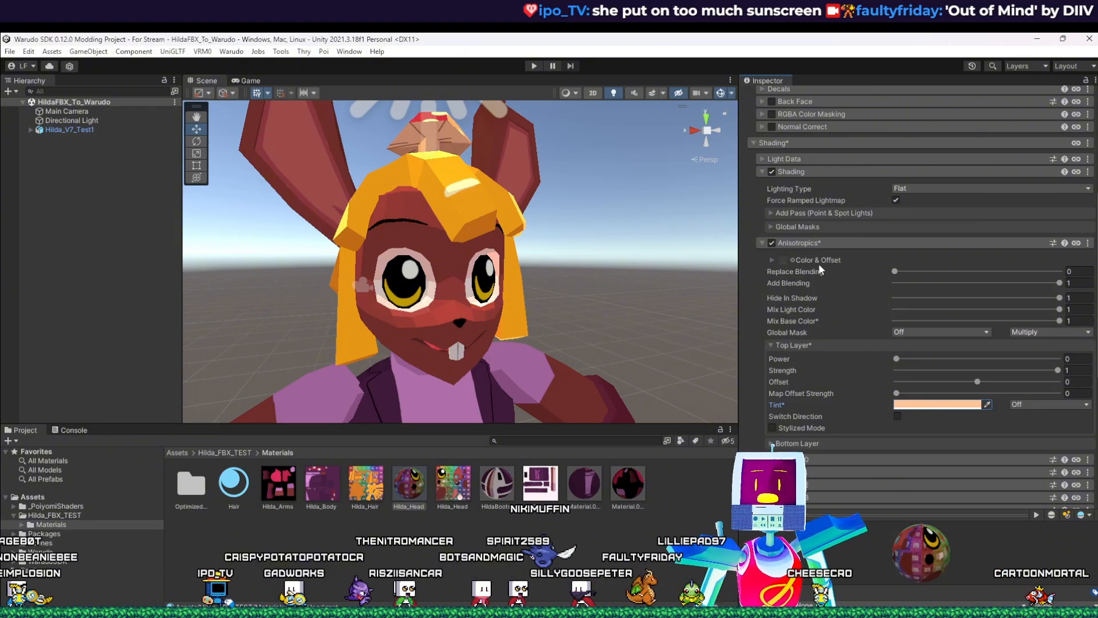
Step: Enable Stylized Mode on the Anisotropics top layer, compare it off and on, and set Edge to 0.169 and Blur to 0.15
click(773, 428)
scroll(438, 383, up, 5)
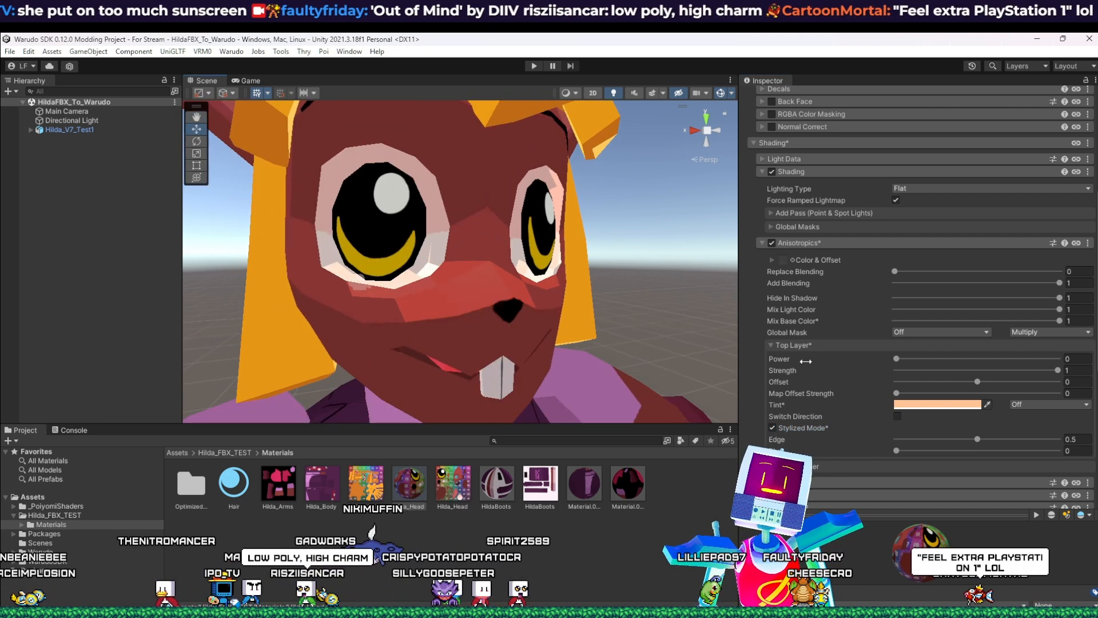
click(775, 427)
click(774, 427)
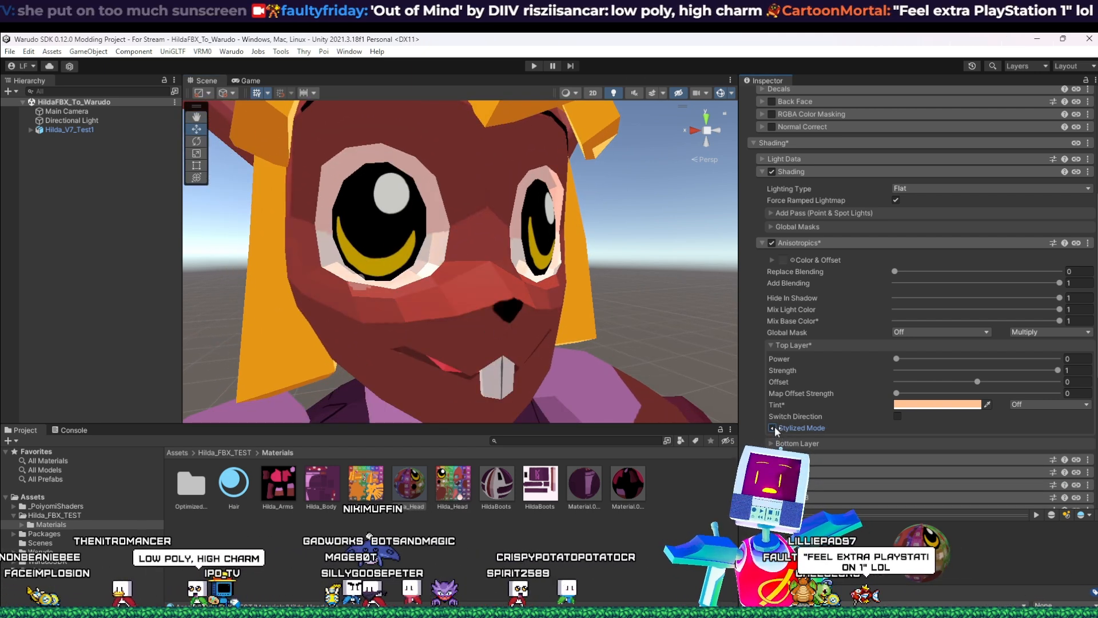
drag(897, 452, 924, 449)
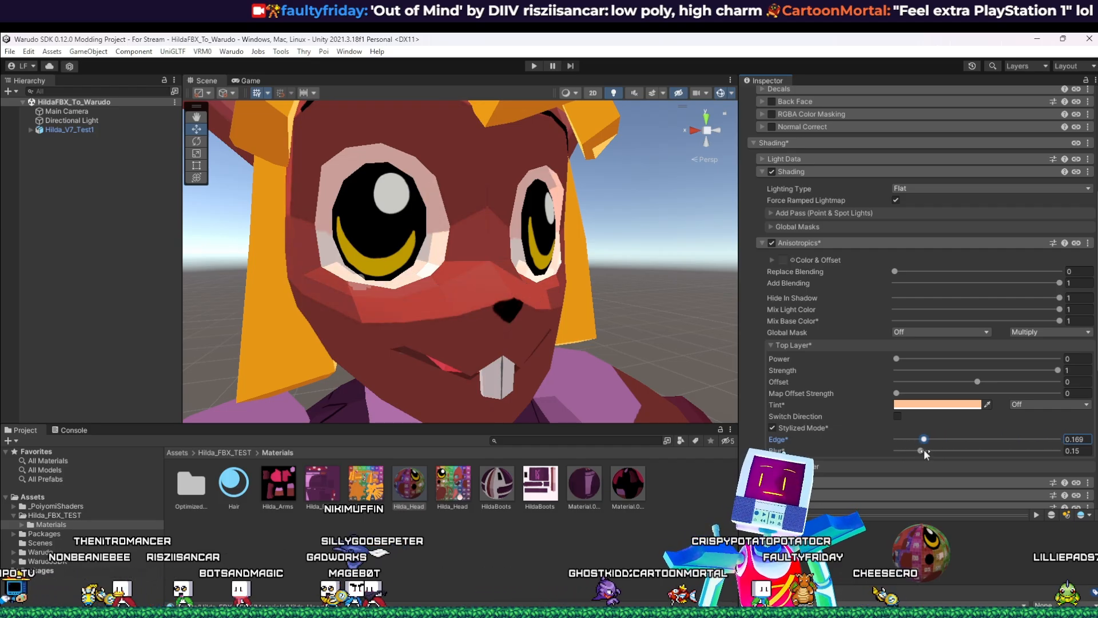
Step: Adjust the stylized highlight to a Blur of 0.531 and an Edge of 0.746, viewing the face from the front
right_drag(627, 338, 595, 327)
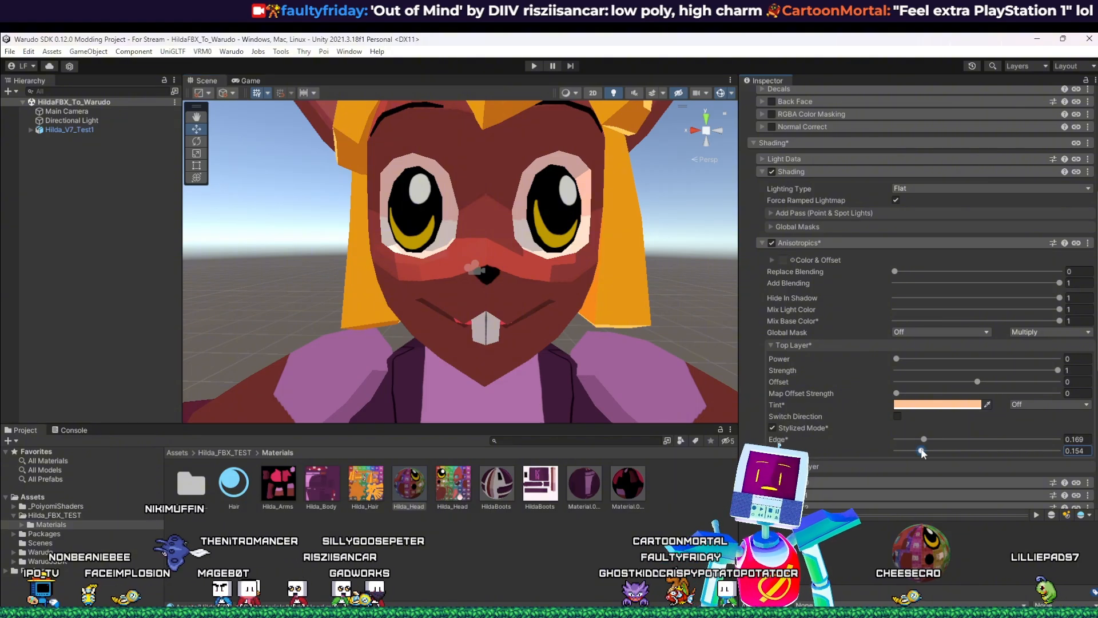
drag(916, 450, 896, 453)
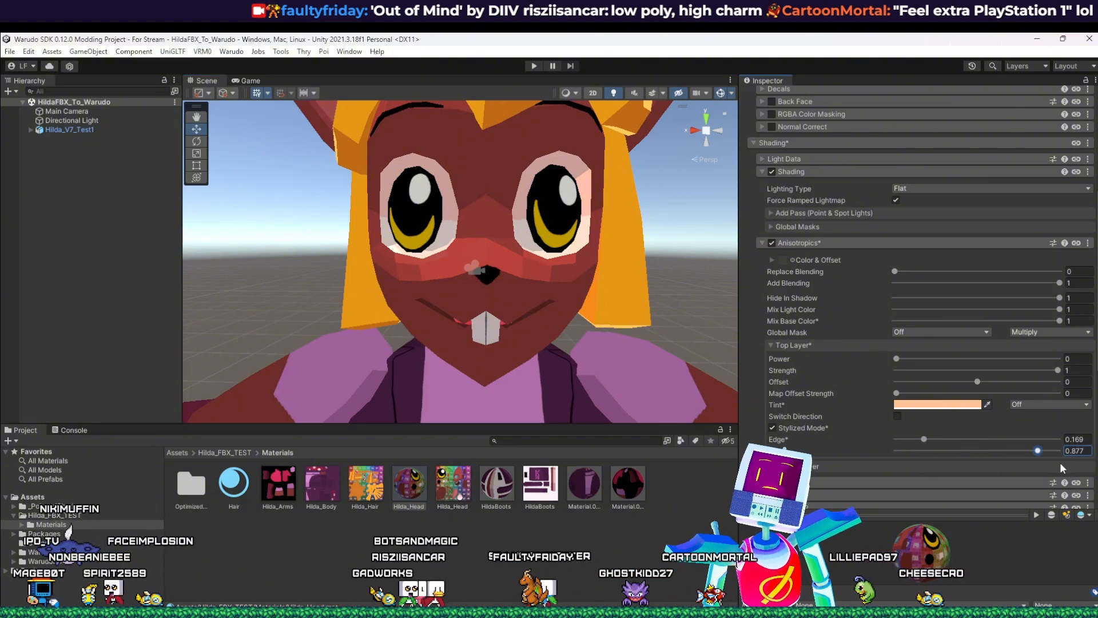
drag(897, 452, 985, 461)
drag(924, 439, 1015, 442)
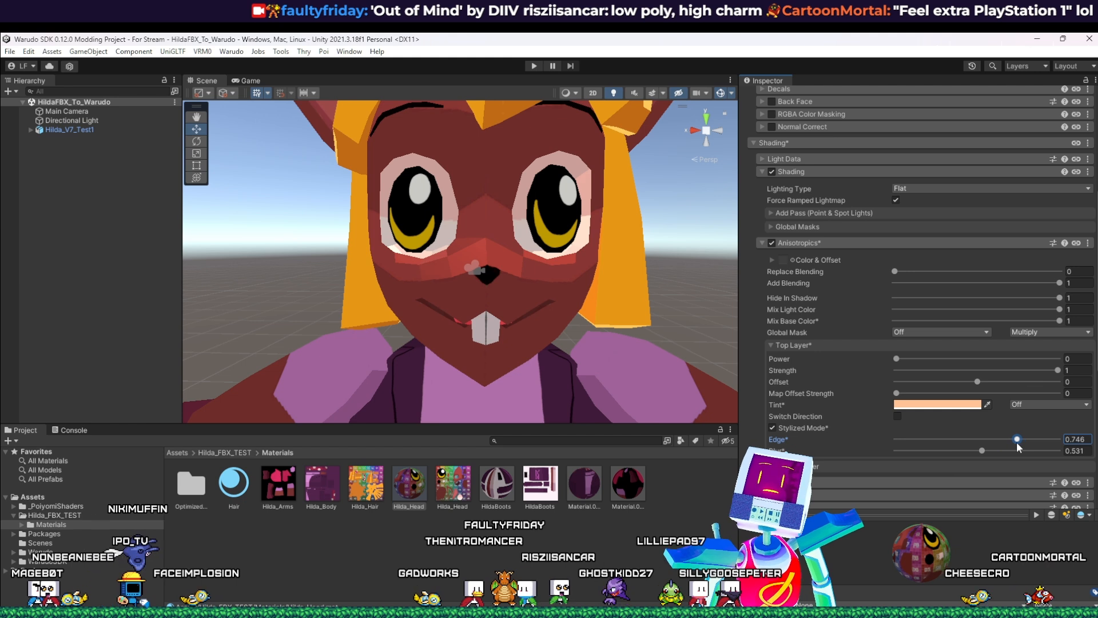
Step: Check the head's stylized highlight from several angles and collapse the Anisotropics and Shading settings
scroll(695, 351, down, 6)
middle_drag(660, 369, 582, 338)
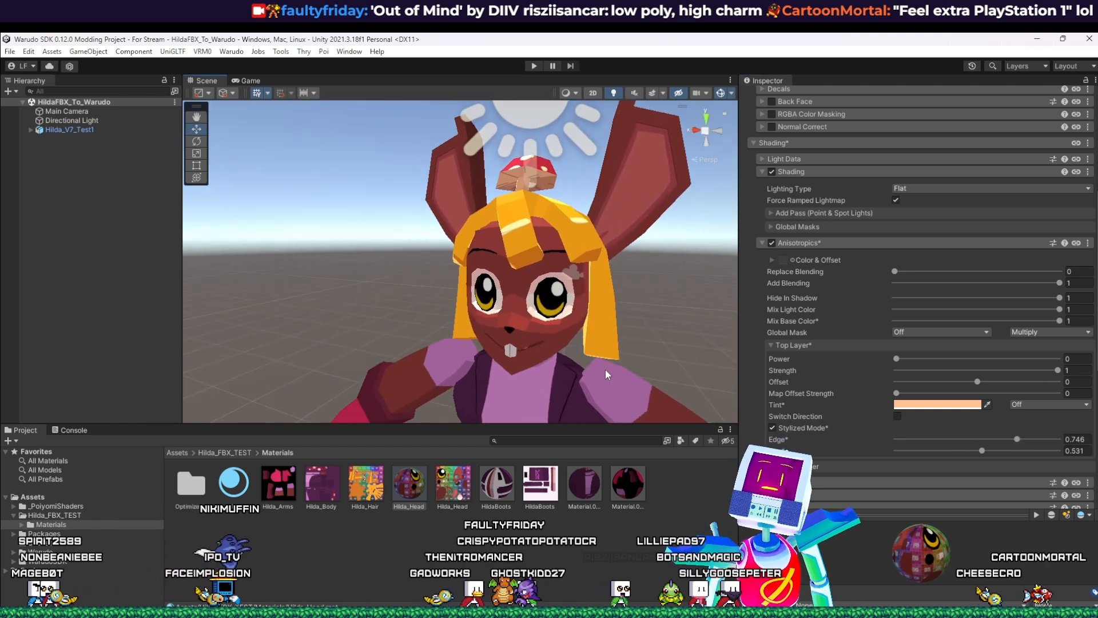
alt+drag(581, 338, 654, 355)
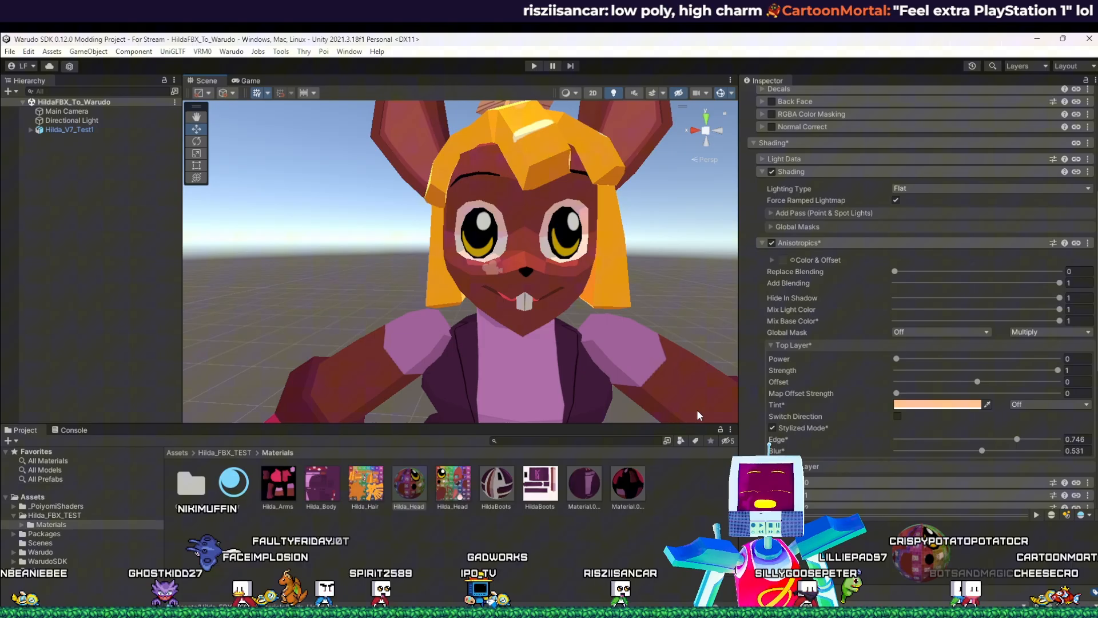
alt+drag(697, 410, 561, 328)
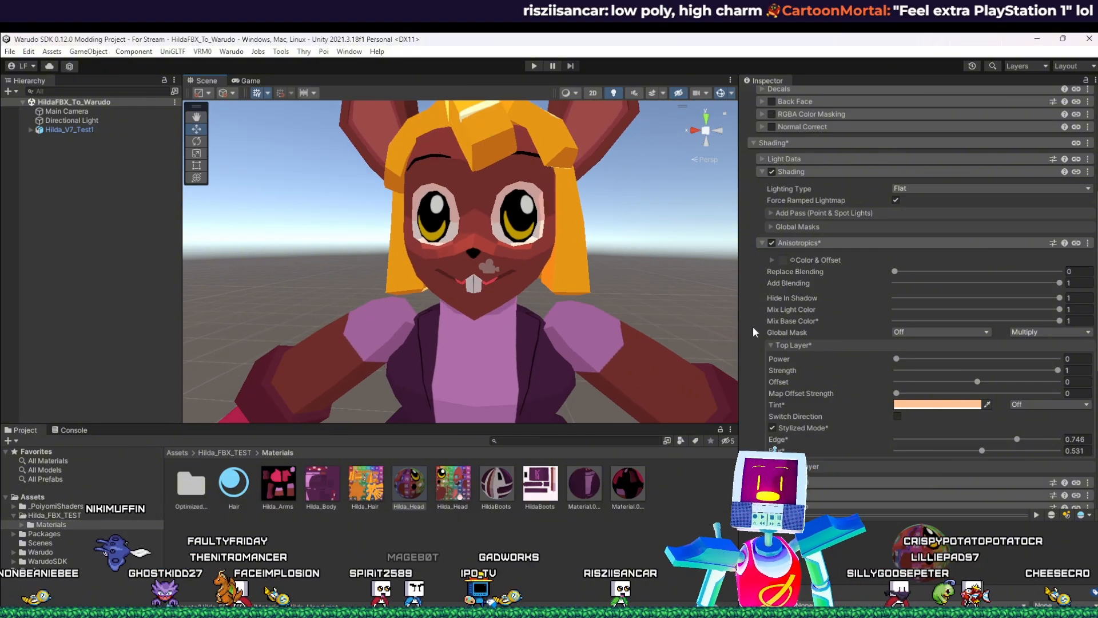
click(760, 244)
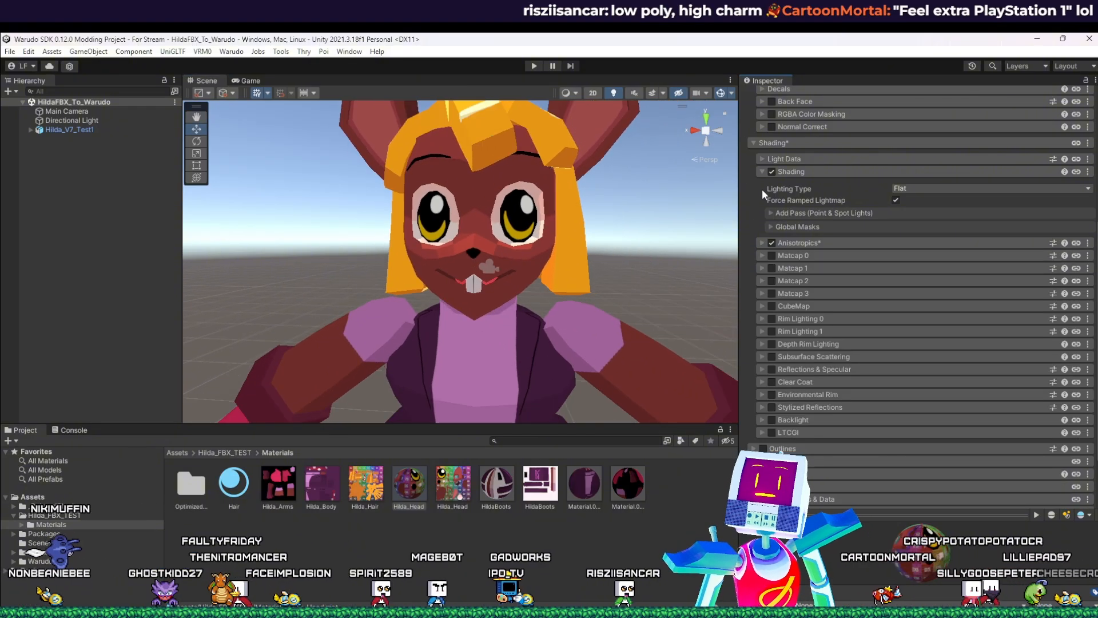
click(762, 172)
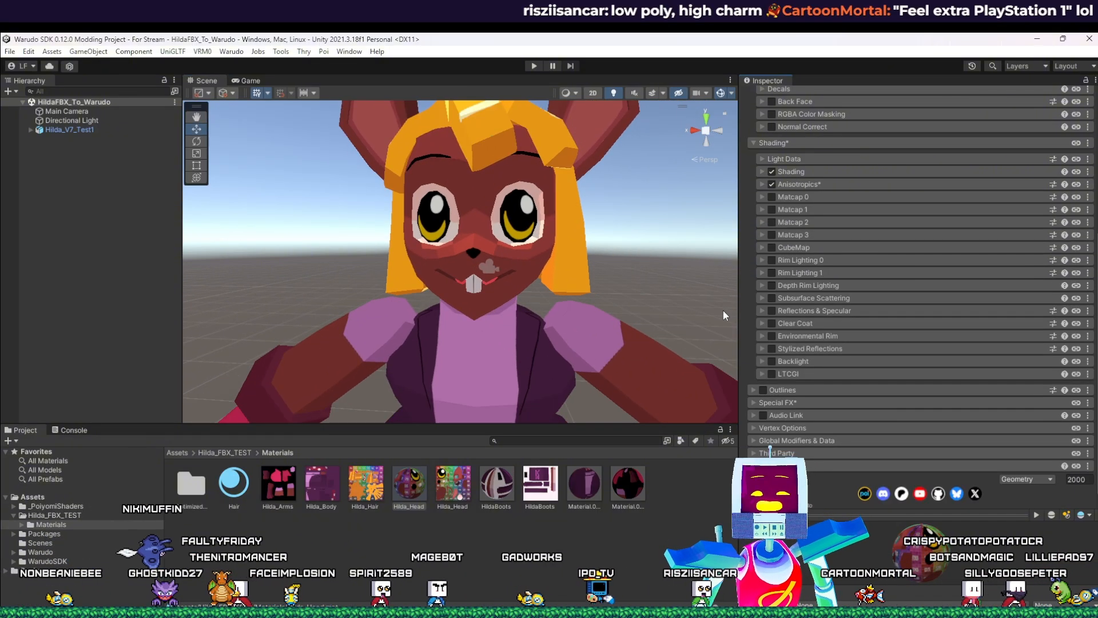
Step: Try Matcap 0 on the head material with a Base Color Mix of 1
click(773, 196)
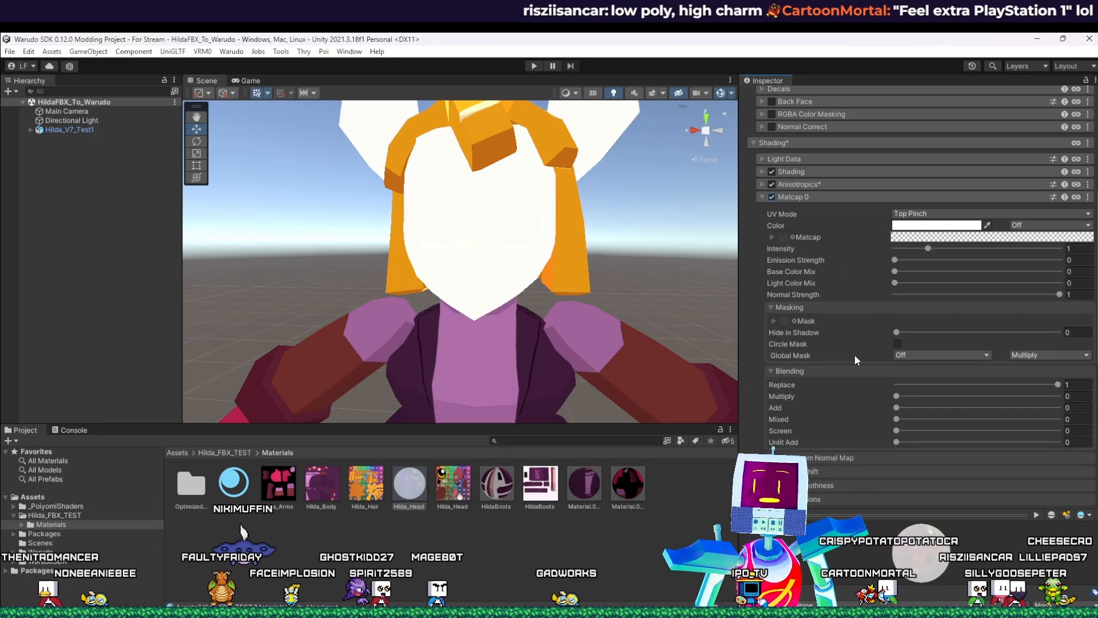
scroll(609, 306, down, 3)
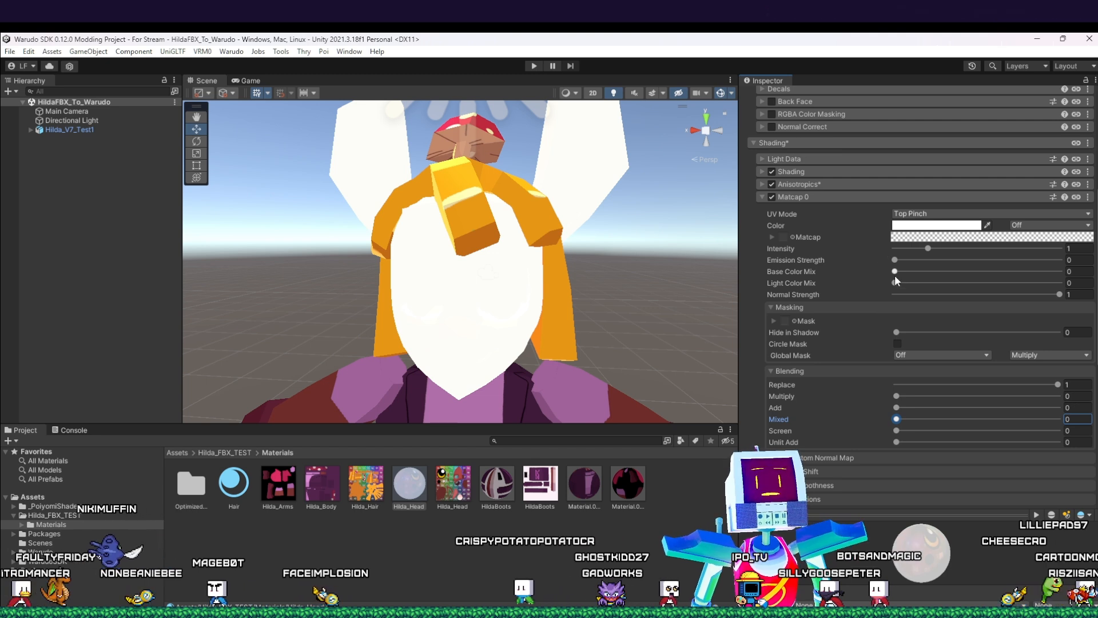
drag(895, 272, 1073, 272)
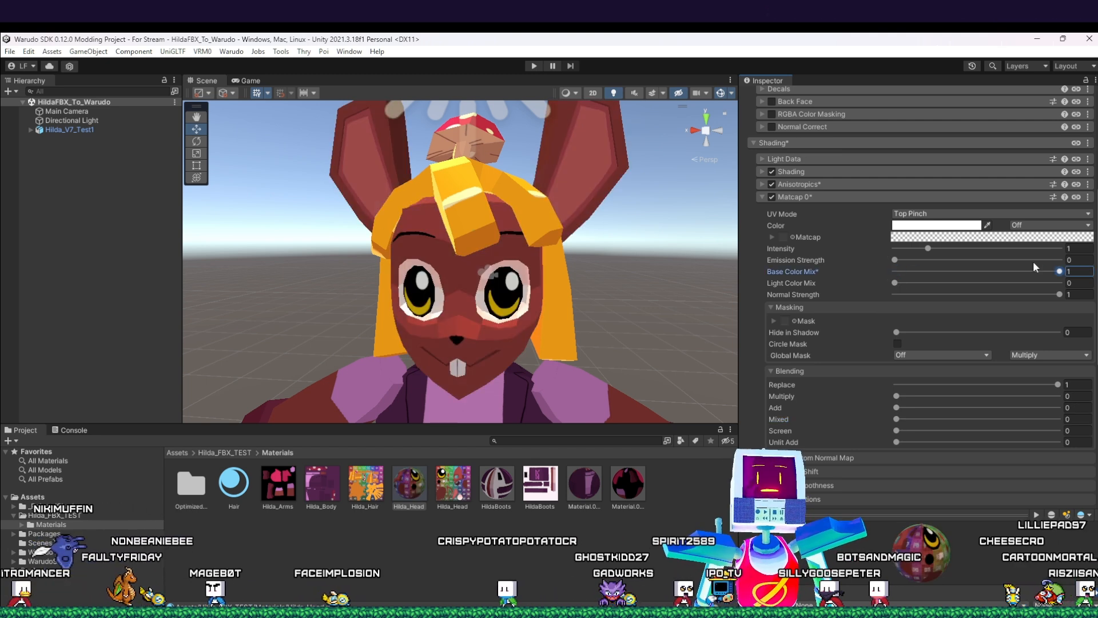
Step: Try a pale orange Color on Matcap 0, switch the matcap off again and check the face
click(936, 225)
click(988, 286)
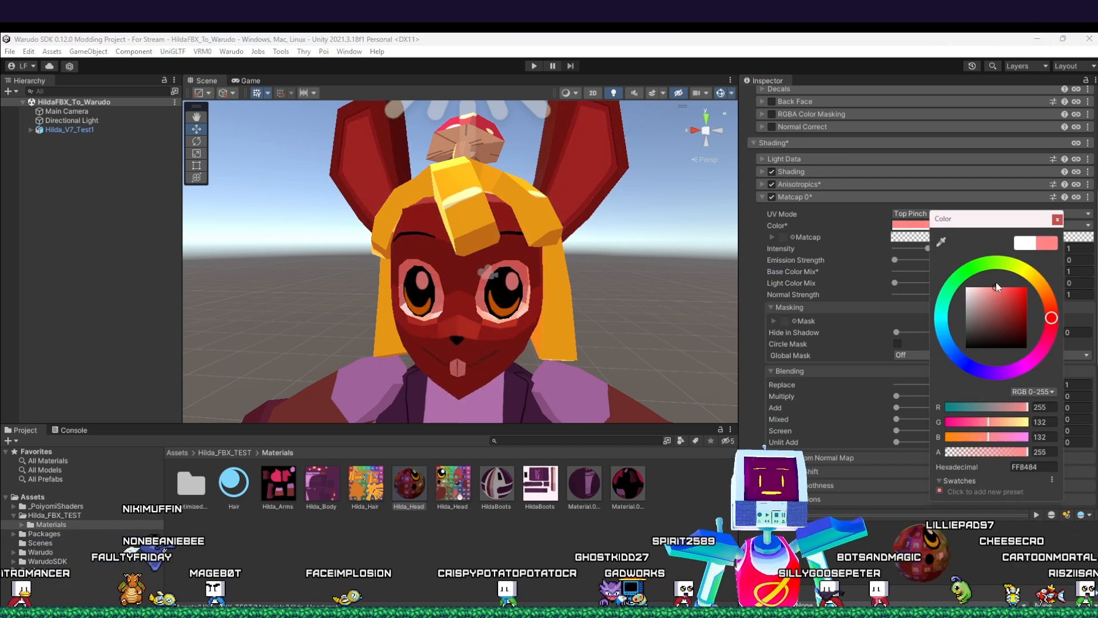
mouse_move(993, 288)
mouse_down()
mouse_move(1028, 273)
mouse_move(1049, 283)
mouse_up()
click(757, 266)
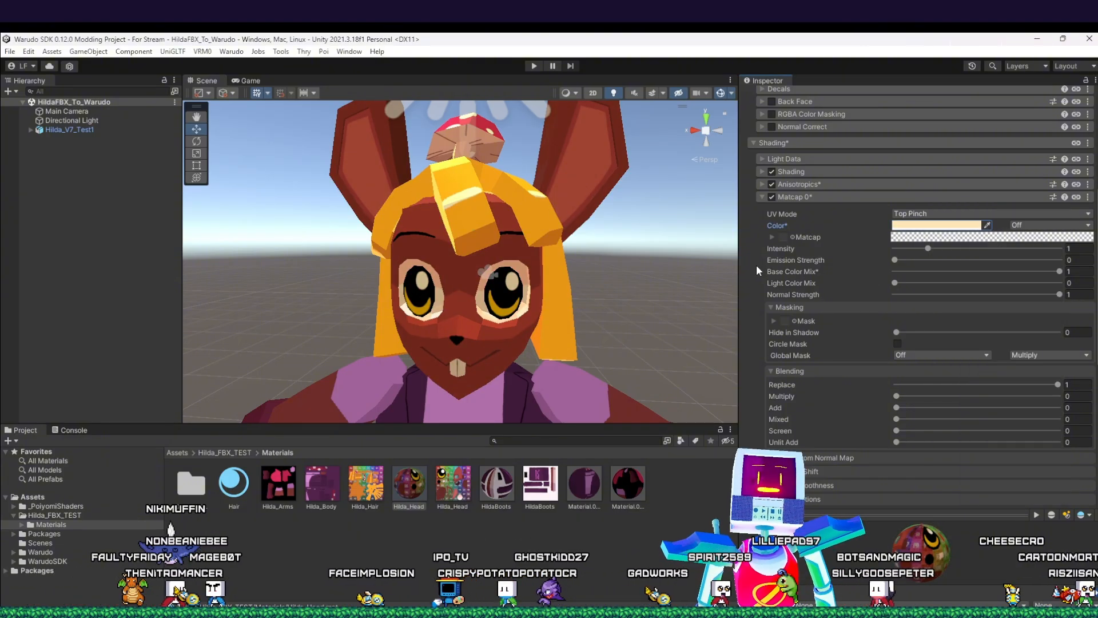
click(771, 196)
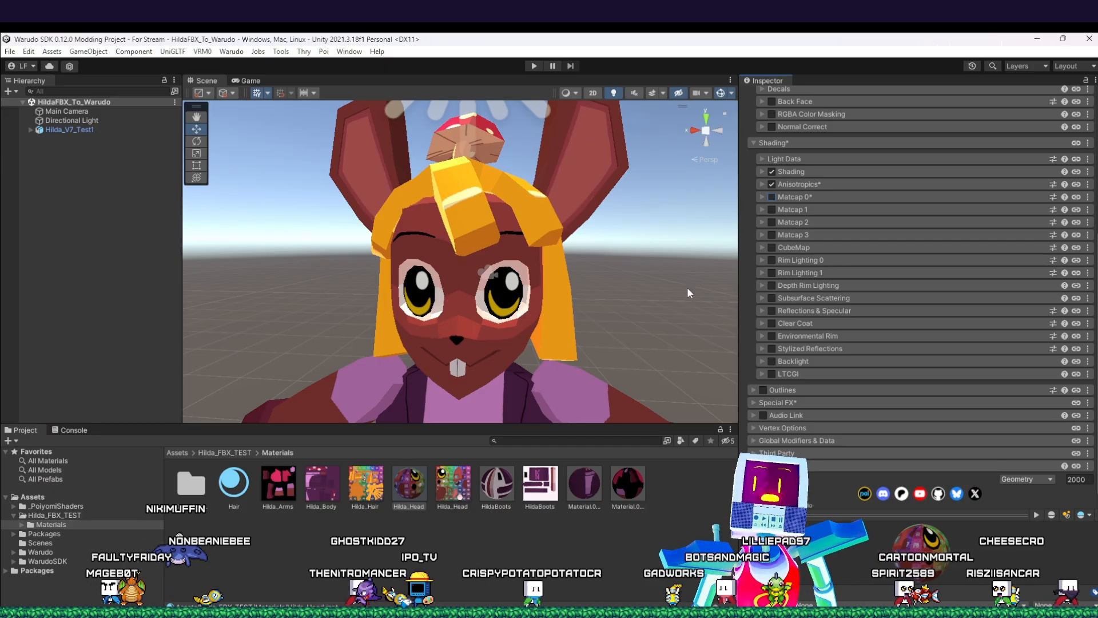
middle_drag(688, 293, 605, 269)
middle_drag(507, 256, 520, 276)
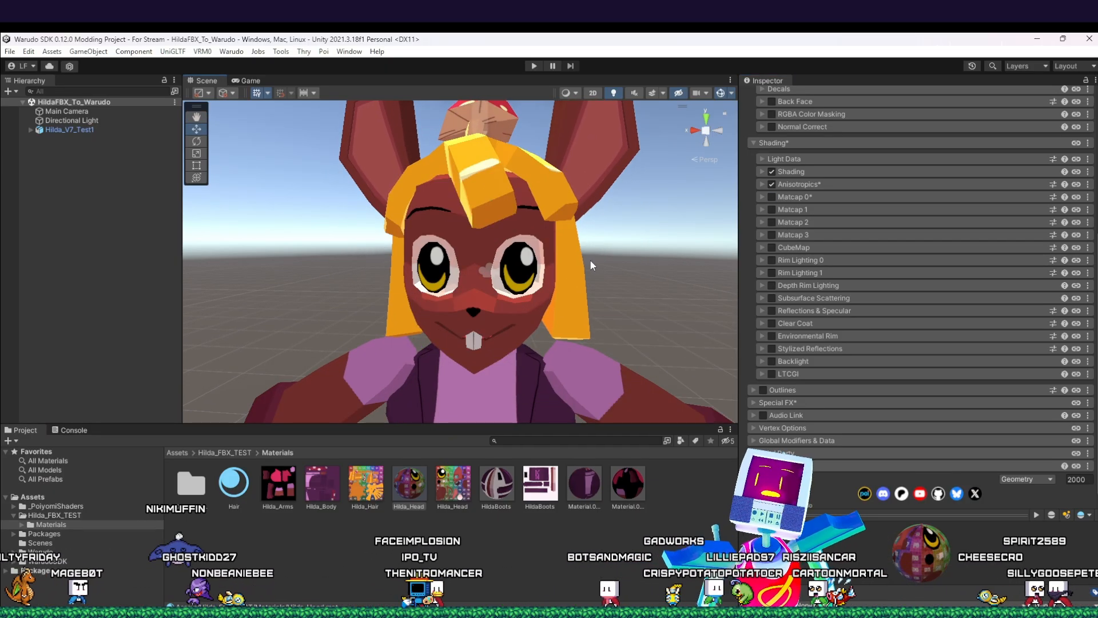
middle_drag(591, 264, 590, 274)
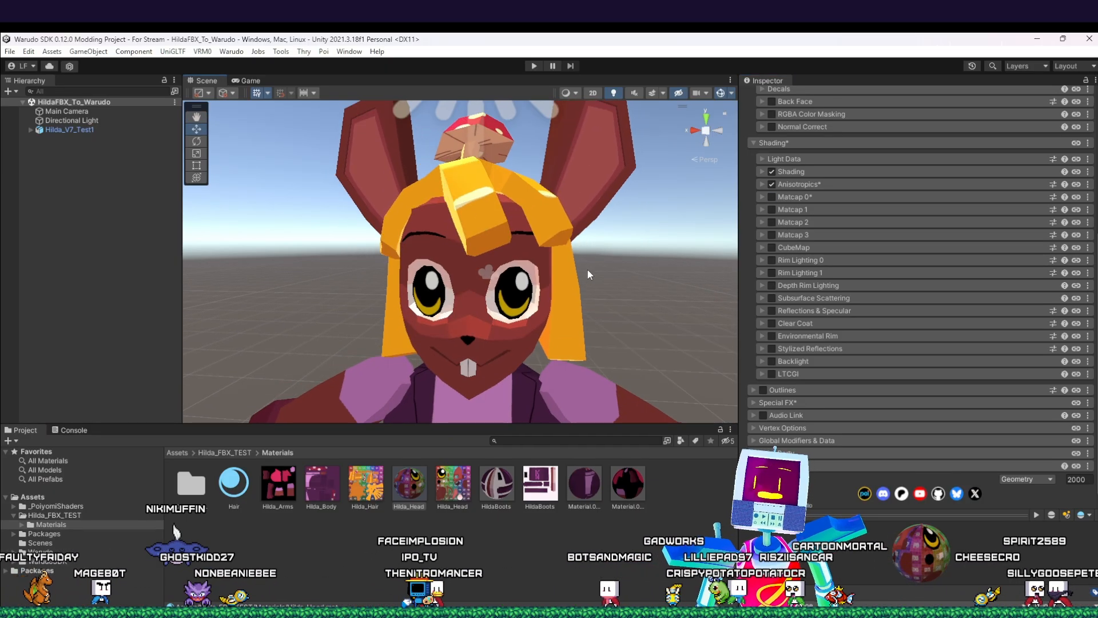
Step: Try Matcap 1 on the head material with a Base Color Mix of 1 and a light orange Color
click(772, 209)
click(761, 208)
click(765, 208)
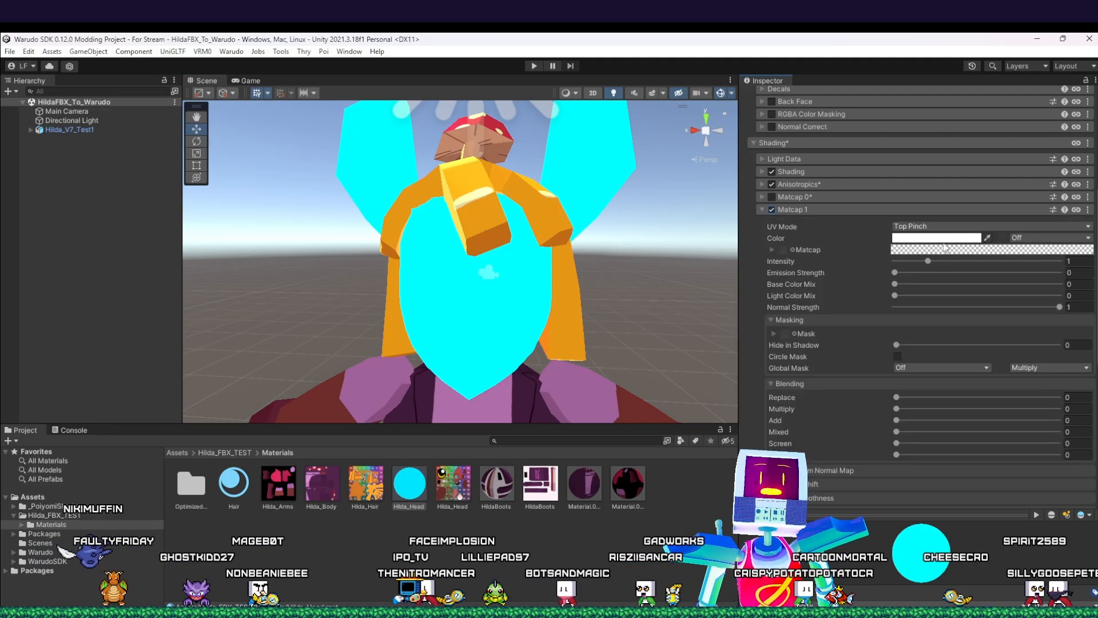
drag(896, 284, 1060, 284)
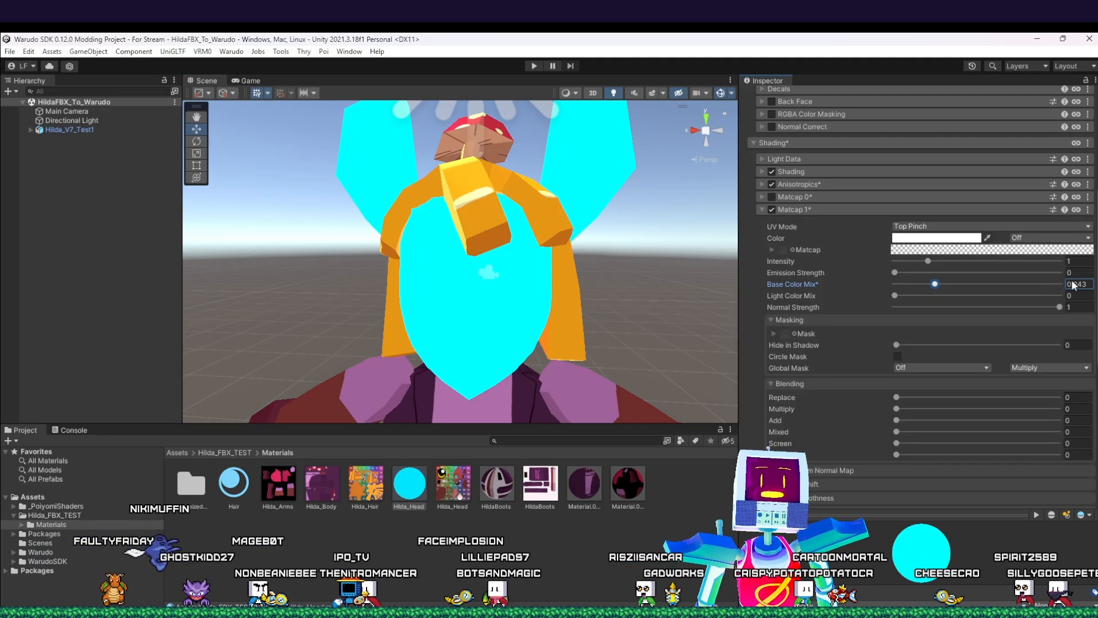
click(916, 238)
click(978, 297)
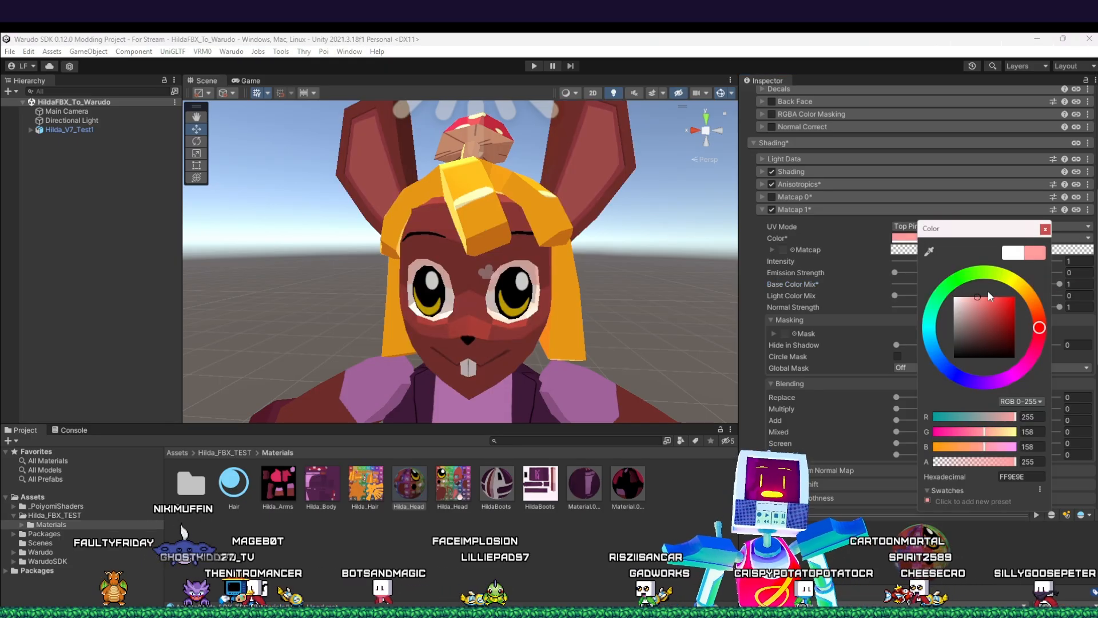
click(1027, 290)
click(882, 297)
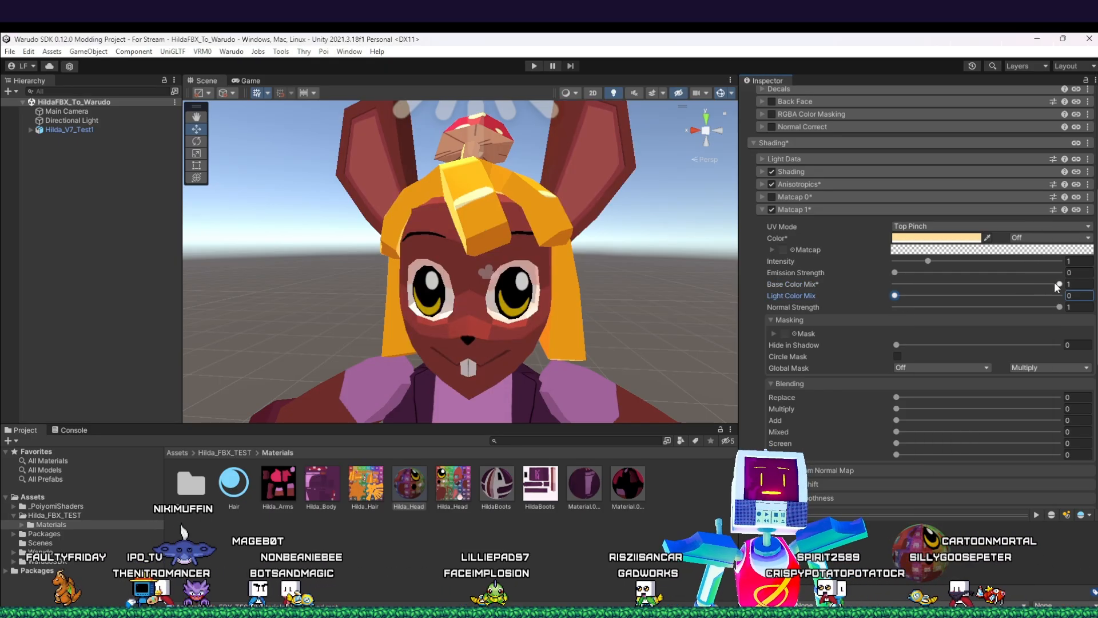
Step: Try Matcap 1 with Base Color Mix 0.958, Light Color Mix 0.084 and Emission Strength 0.35, and switch it off again
drag(1055, 283, 1042, 288)
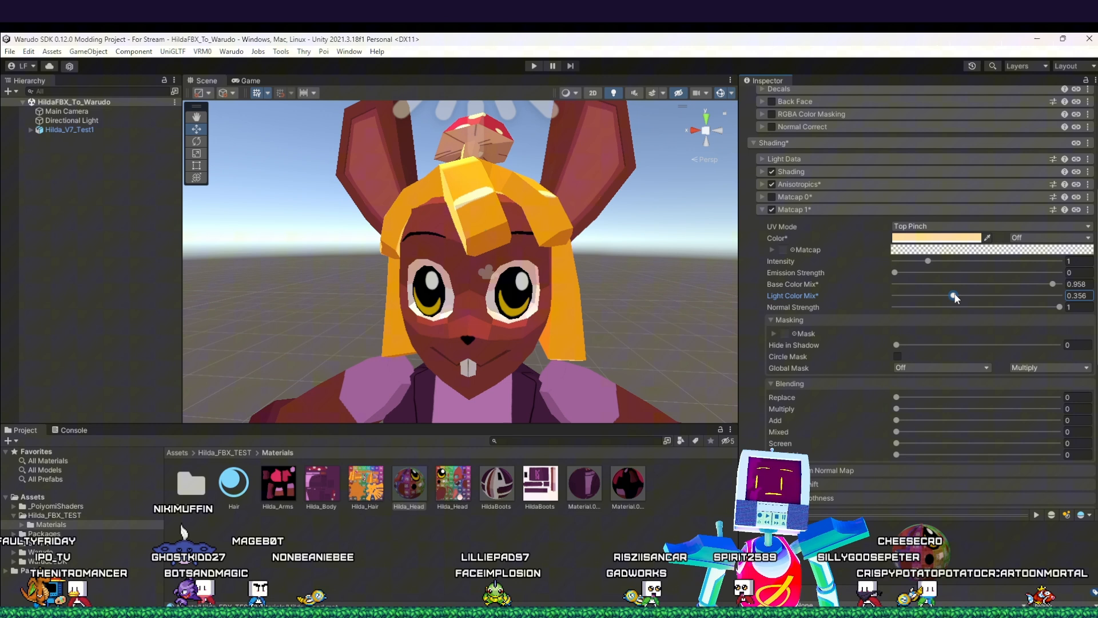
drag(896, 272, 897, 274)
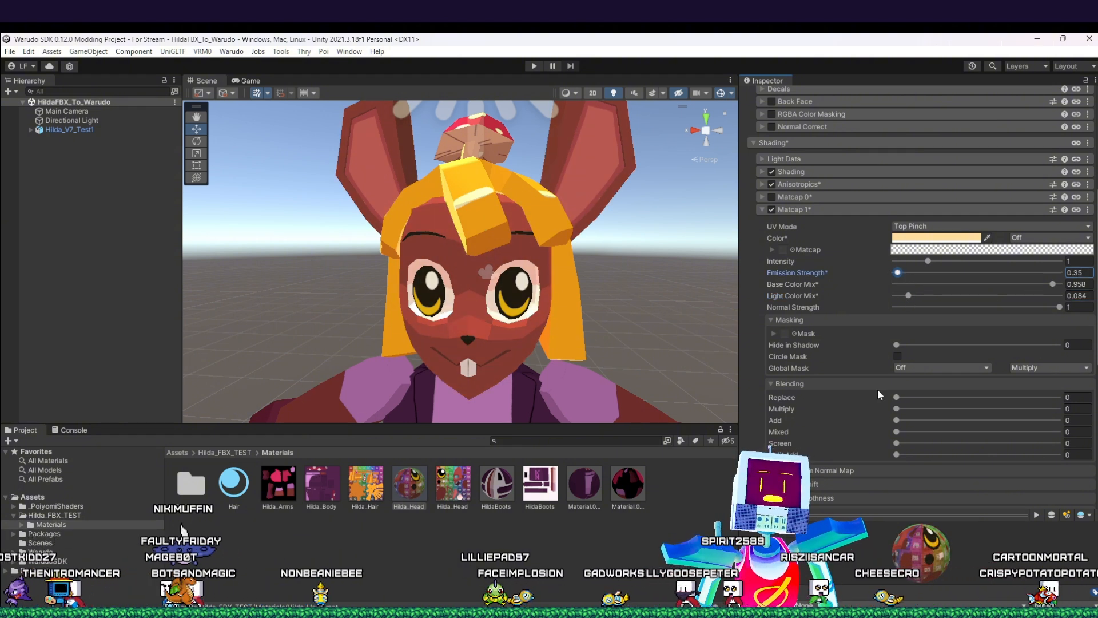
click(897, 432)
mouse_move(898, 434)
mouse_down()
mouse_move(1005, 429)
mouse_move(897, 420)
mouse_up()
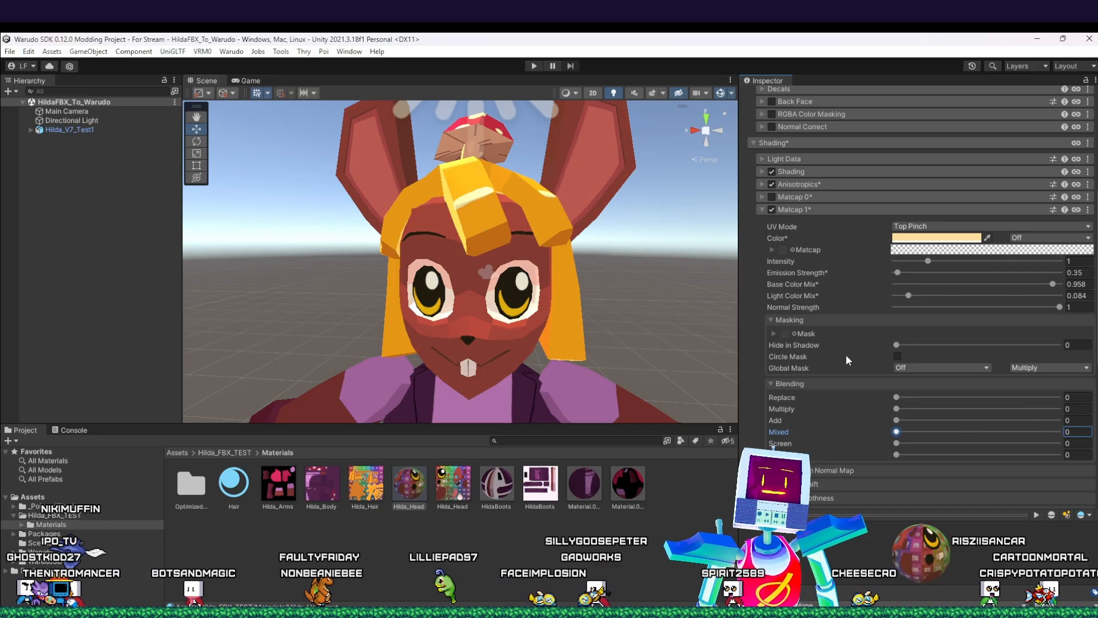
click(772, 209)
Step: Enable Rim Lighting 0 on the head material with its settings expanded
scroll(801, 276, down, 1)
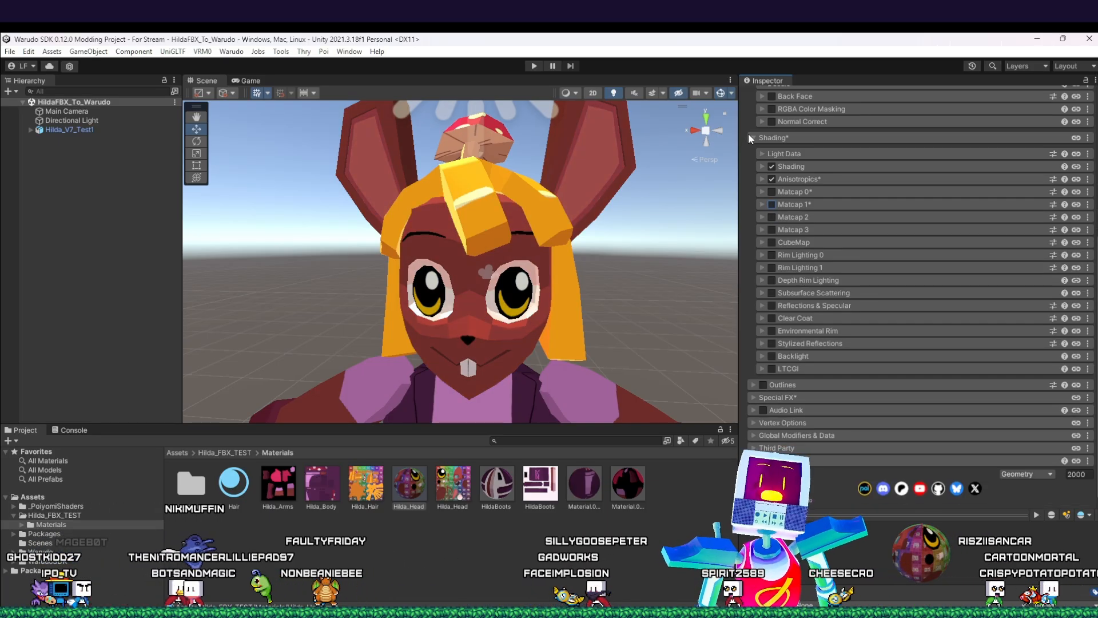
click(763, 256)
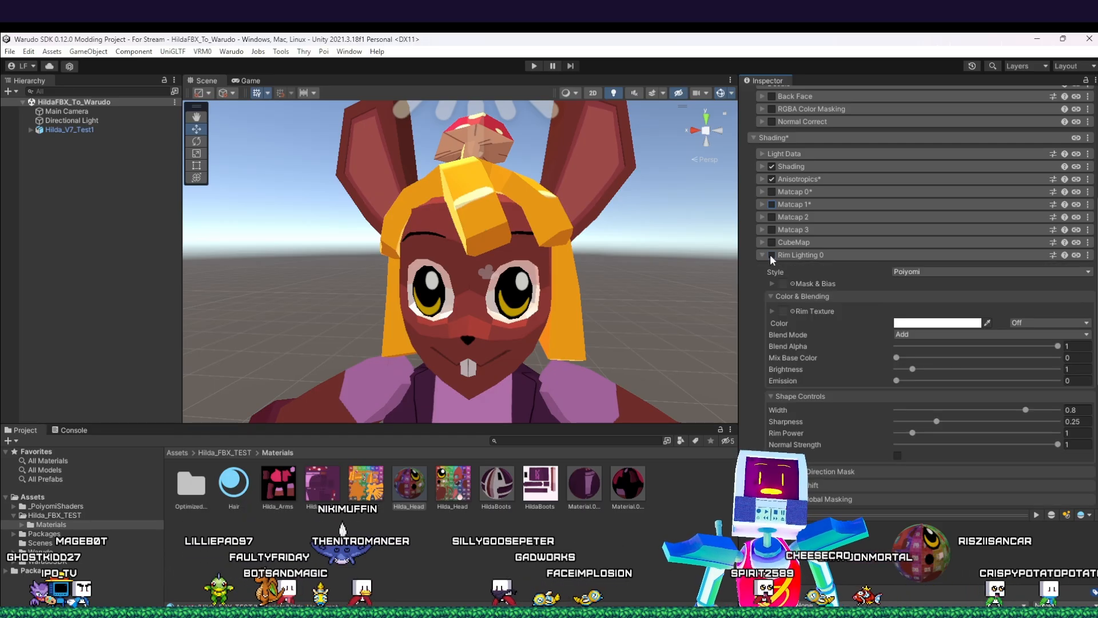
click(772, 255)
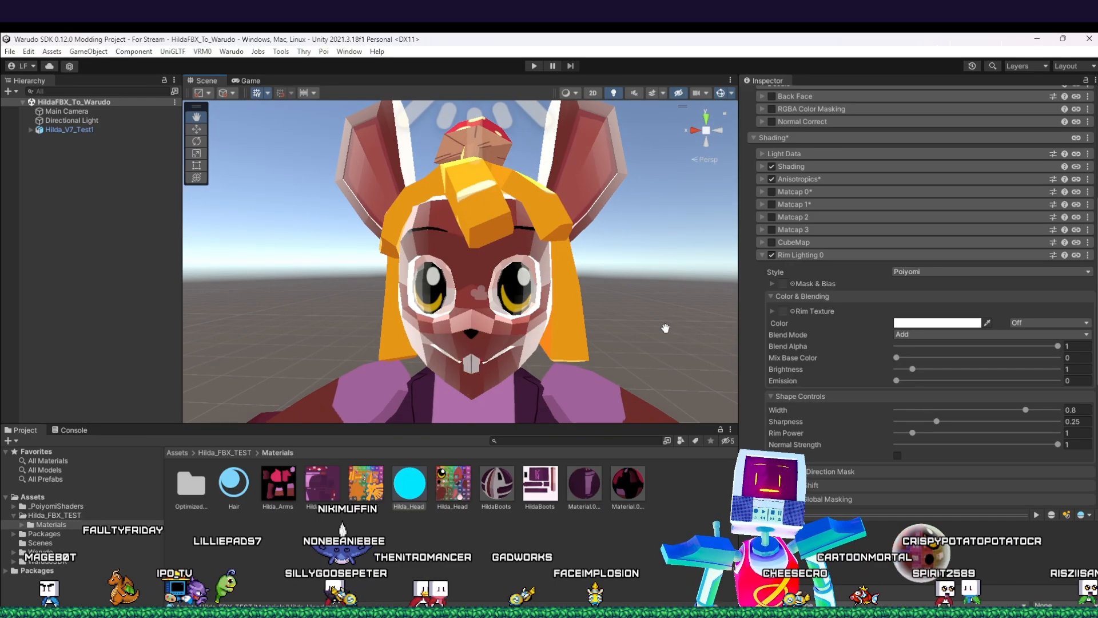
Step: Set the Rim Lighting 0 color of the Hilda_Head material to the orange FF825D
click(934, 324)
mouse_move(1000, 406)
mouse_down()
mouse_move(990, 369)
mouse_move(1008, 369)
mouse_move(1061, 423)
mouse_move(1059, 415)
mouse_up()
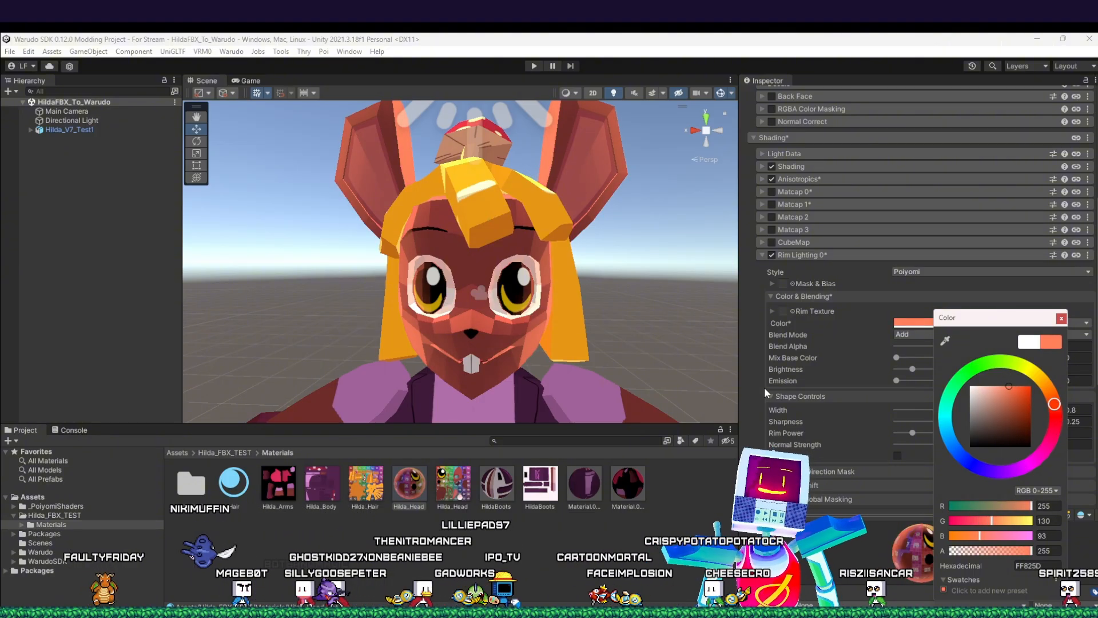
click(787, 379)
Step: Set the rim light's Mix Base Color to 0.9 and its Brightness to 0.86
drag(901, 355, 1045, 359)
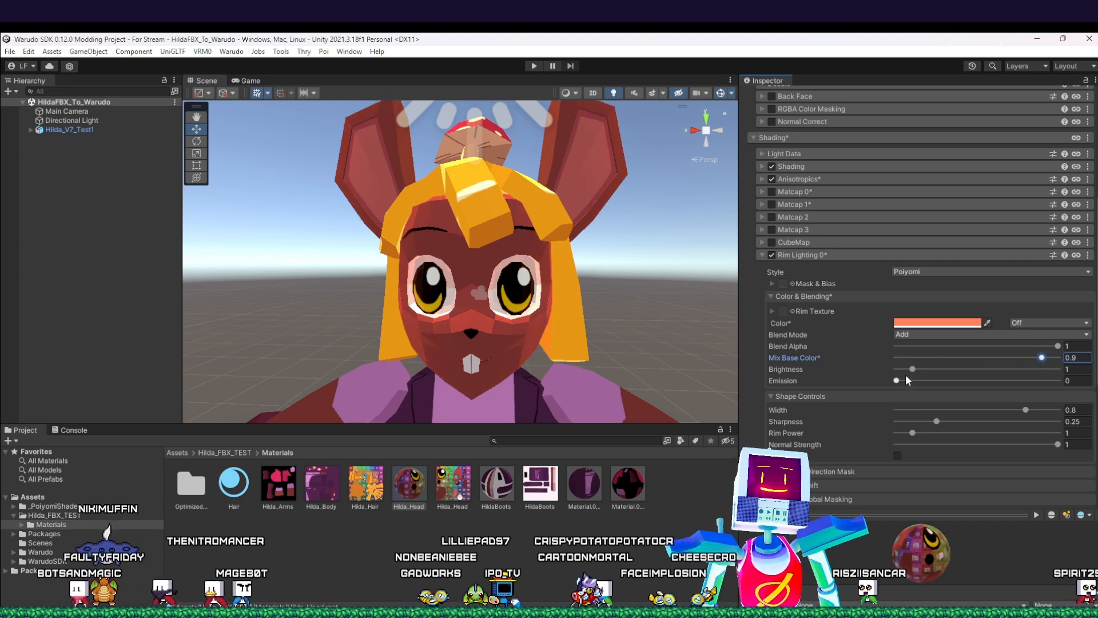
mouse_move(905, 374)
mouse_down()
mouse_move(1055, 365)
mouse_move(909, 375)
mouse_up()
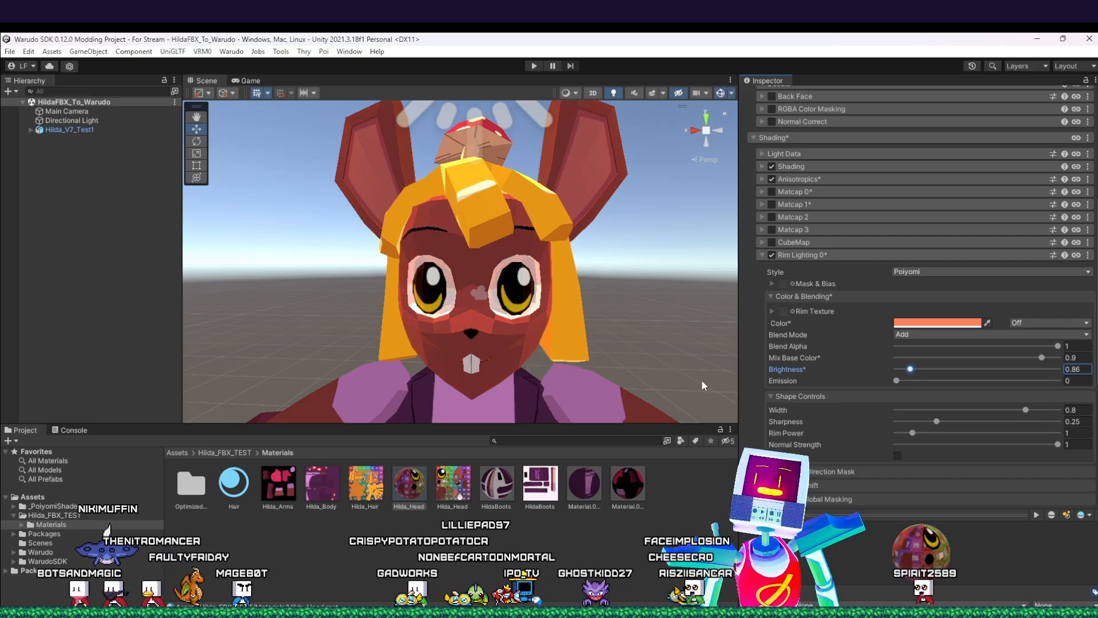
right_drag(641, 374, 637, 346)
middle_drag(637, 347, 628, 336)
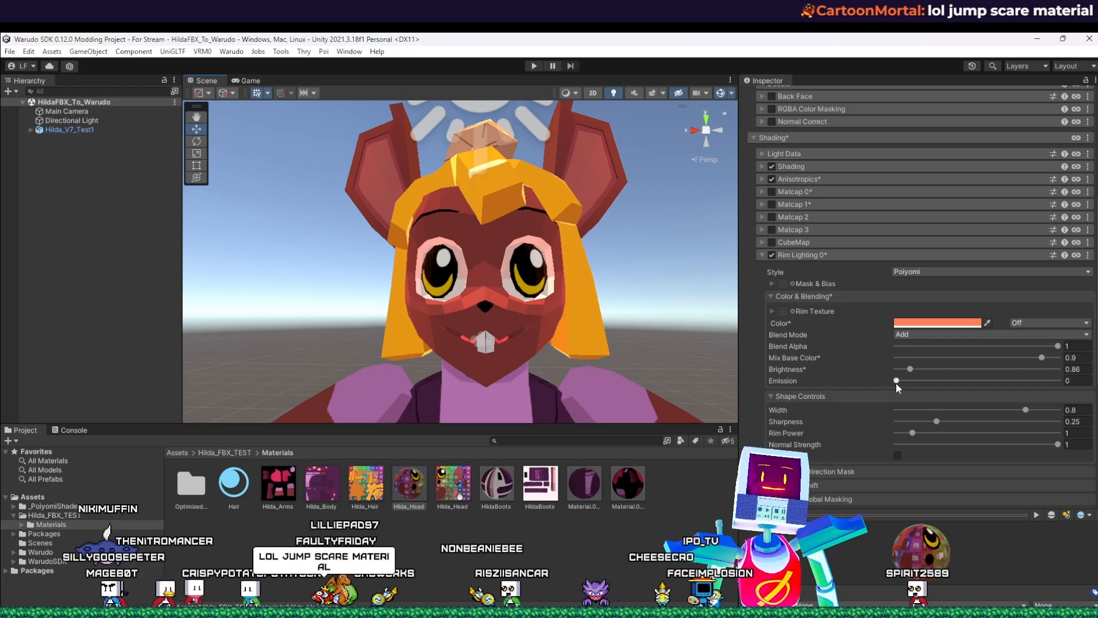
Step: Set the rim light's Emission to 0.5 and shape it with Width 0.772 and Sharpness 0
mouse_move(896, 380)
mouse_down()
mouse_move(920, 378)
mouse_move(898, 380)
mouse_up()
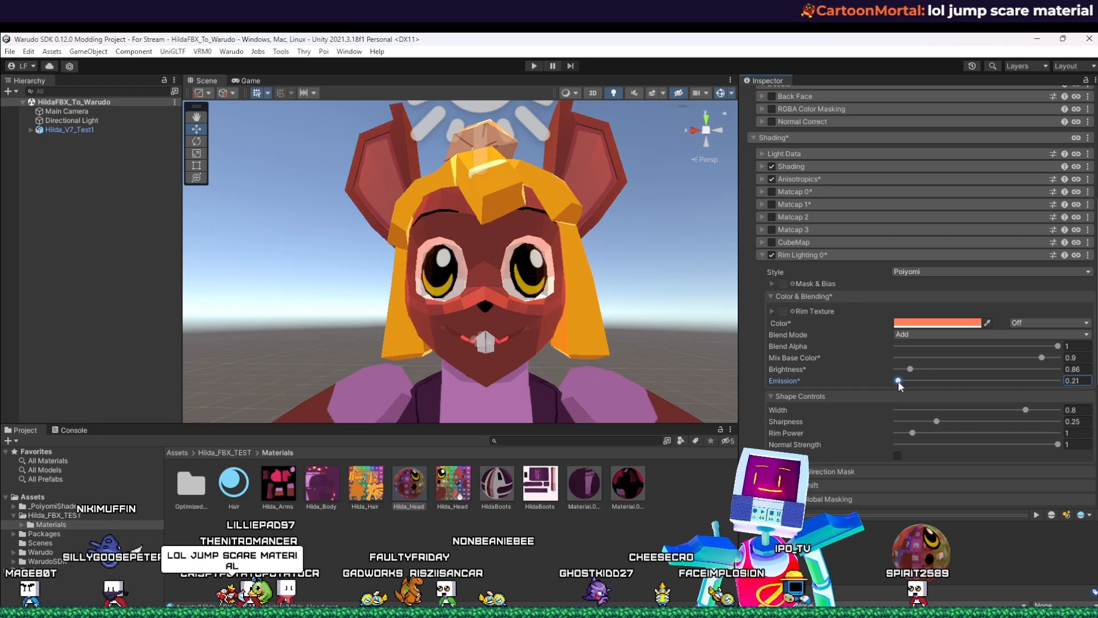
scroll(615, 331, down, 3)
middle_drag(614, 332, 636, 307)
click(900, 380)
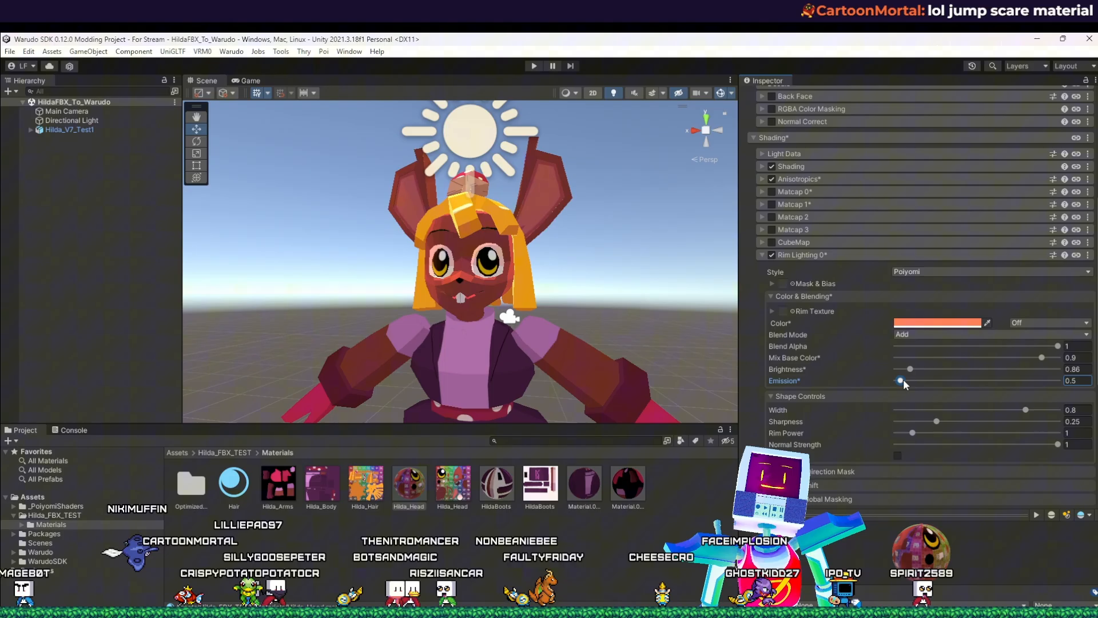
drag(973, 410, 888, 424)
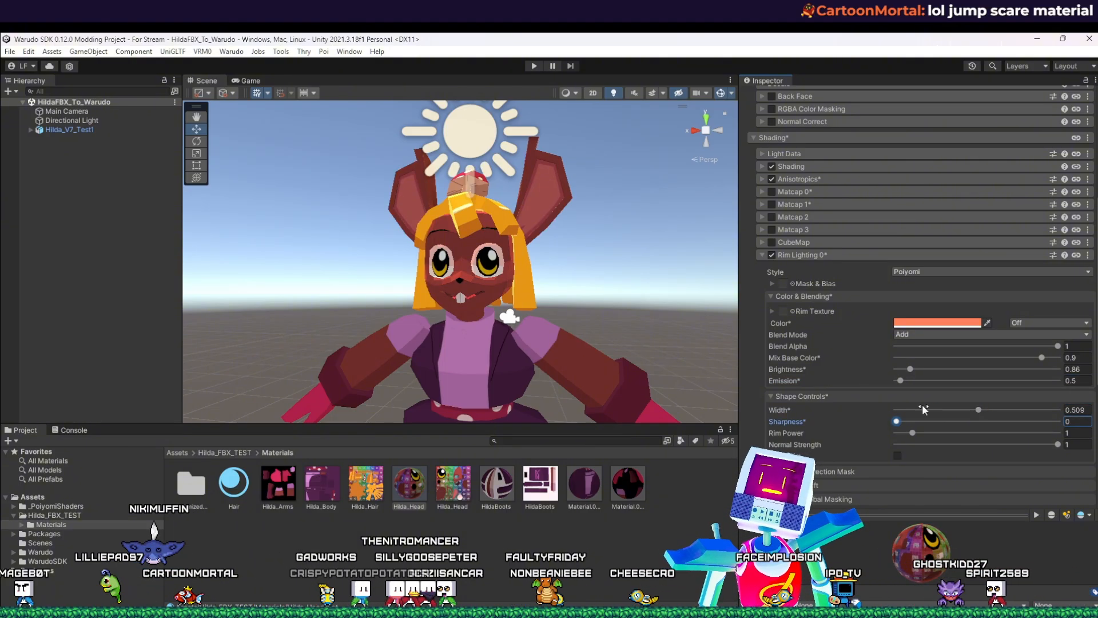
drag(968, 413, 1009, 418)
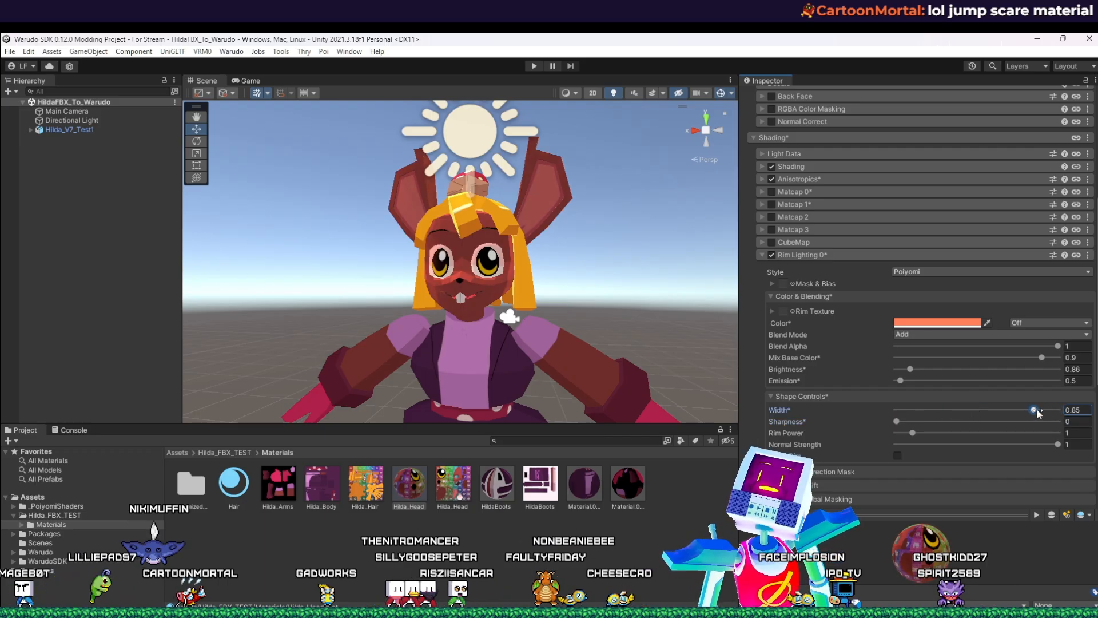
Step: Examine the rim lighting on the character's face, forehead and ears from several angles and distances
alt+drag(596, 261, 535, 304)
middle_drag(535, 305, 520, 286)
alt+drag(520, 286, 601, 300)
middle_drag(518, 292, 660, 277)
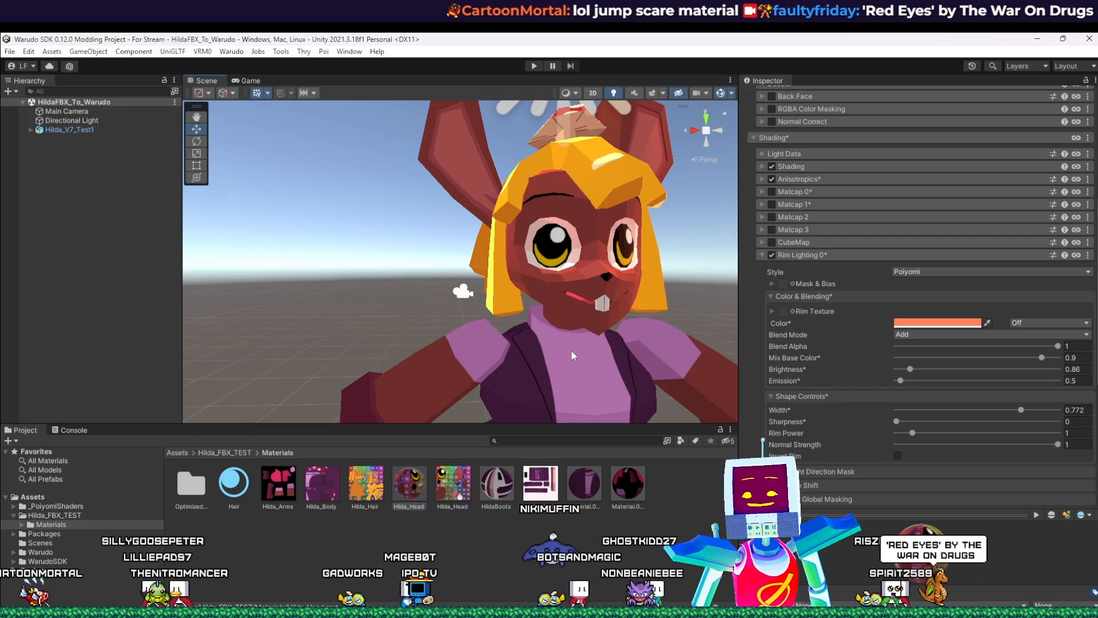
right_drag(583, 321, 618, 321)
middle_drag(618, 321, 611, 341)
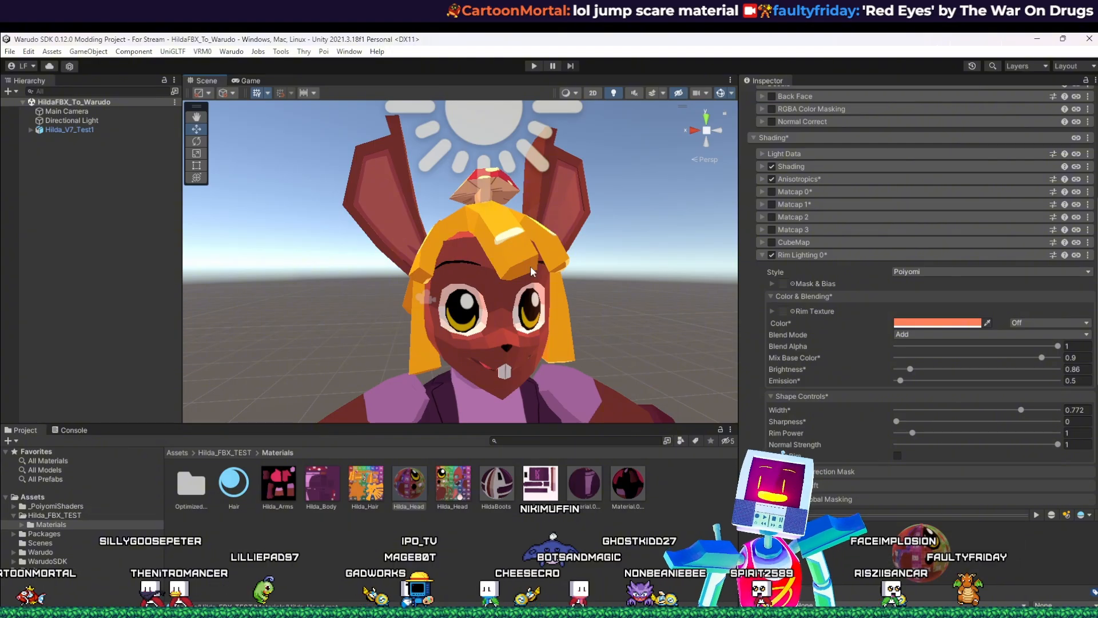
middle_drag(531, 271, 605, 312)
scroll(578, 318, up, 5)
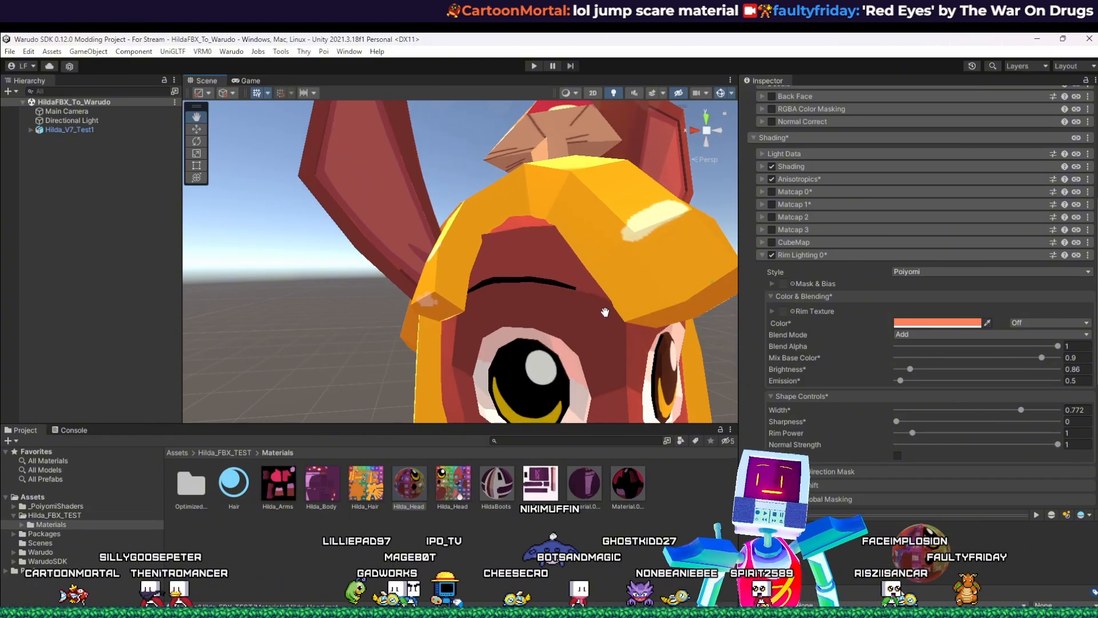
middle_drag(517, 221, 602, 264)
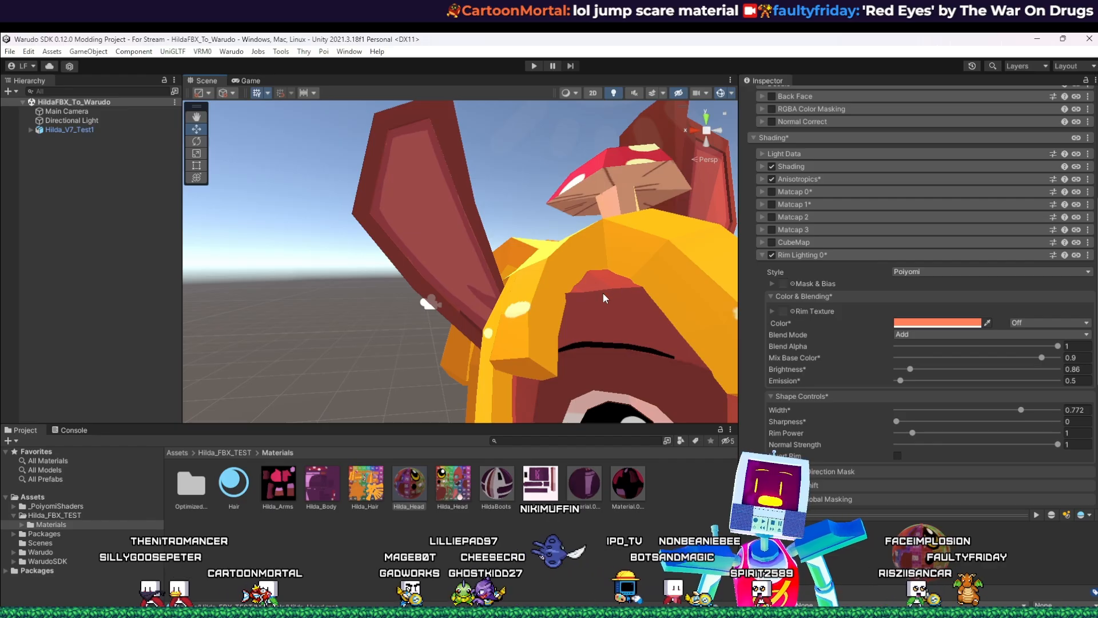
scroll(600, 284, down, 6)
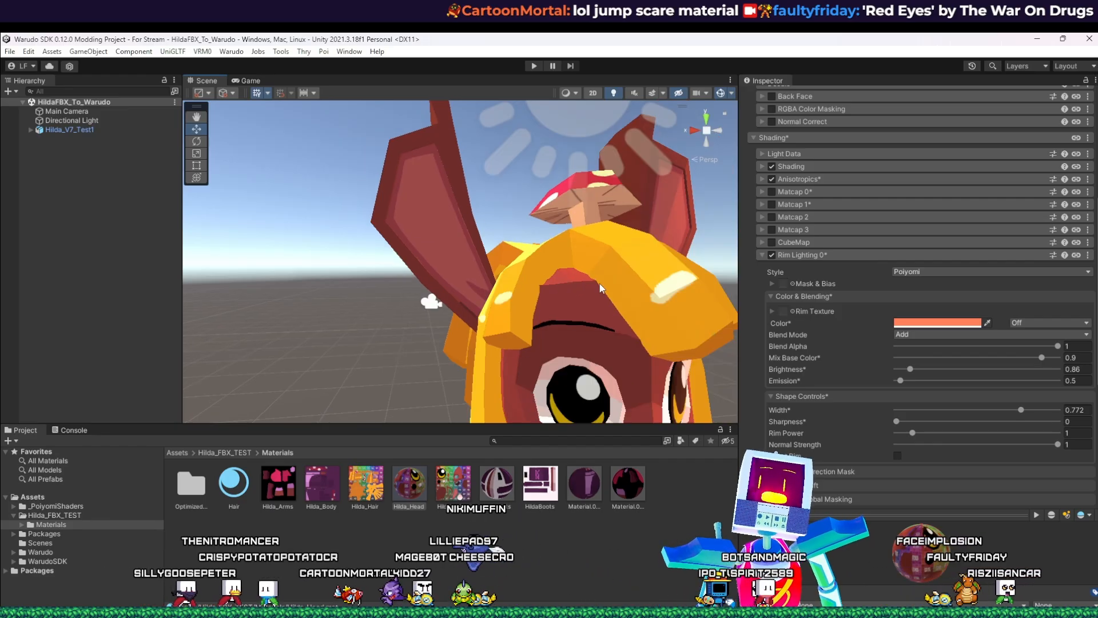
Step: Reduce the rim light's Width, Emission and Brightness to 0 and set Mix Base Color to 0.69
drag(1058, 444, 983, 444)
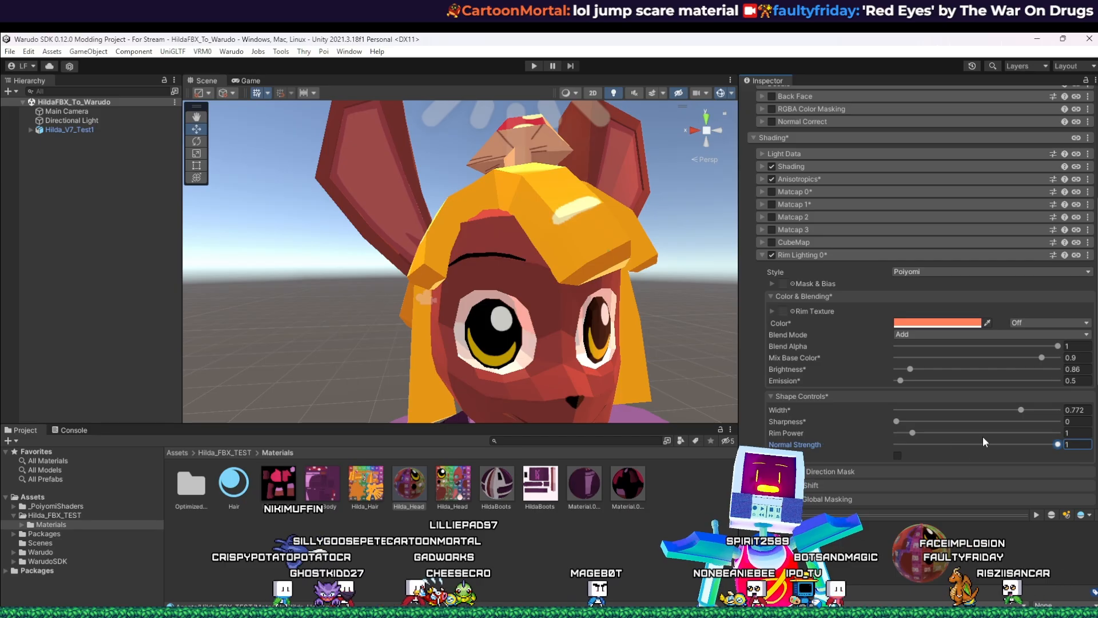
drag(983, 409, 927, 410)
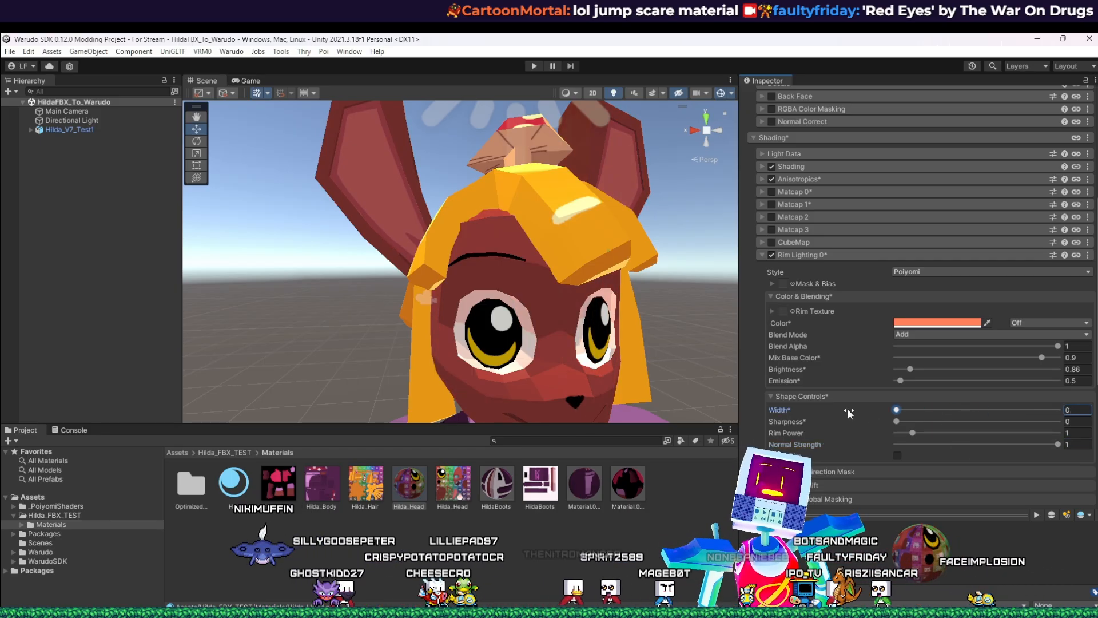
click(919, 410)
drag(905, 369, 960, 382)
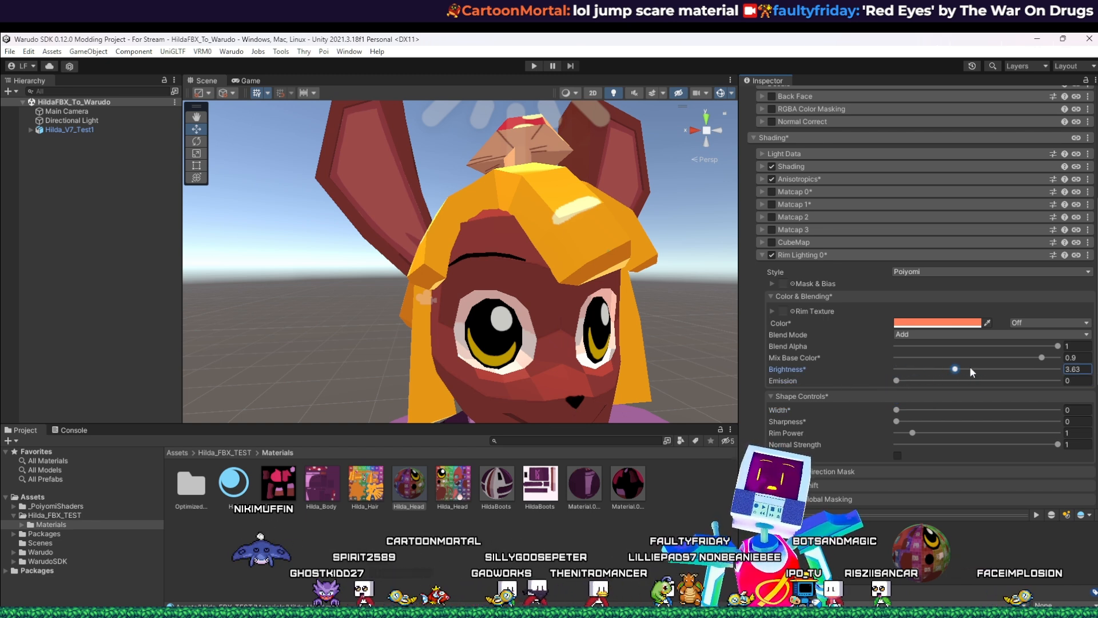
drag(1035, 356, 932, 358)
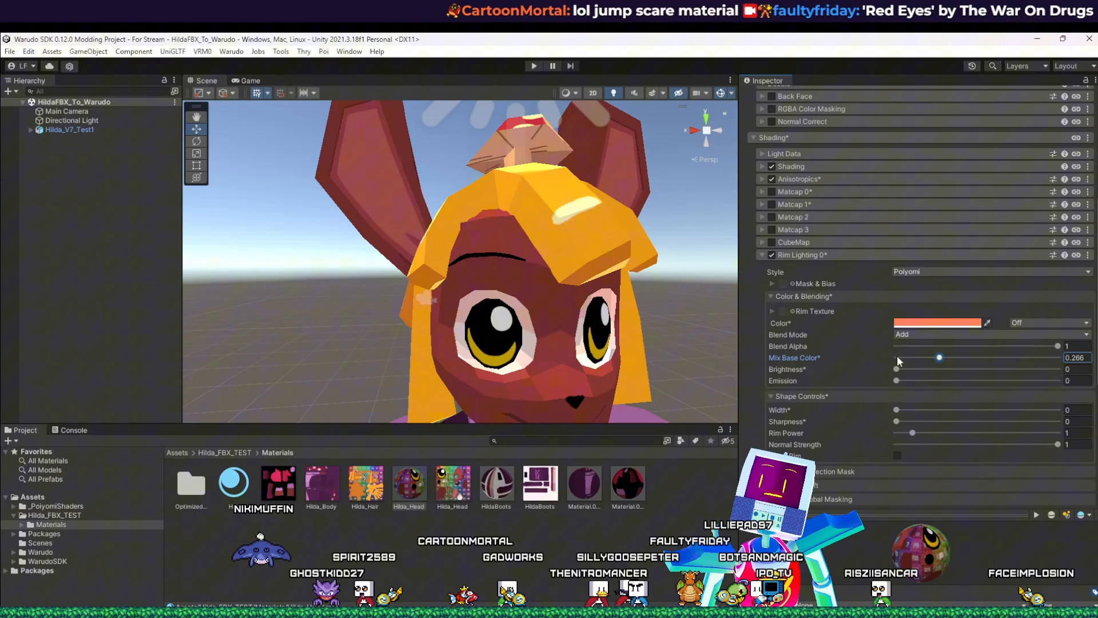
click(1008, 357)
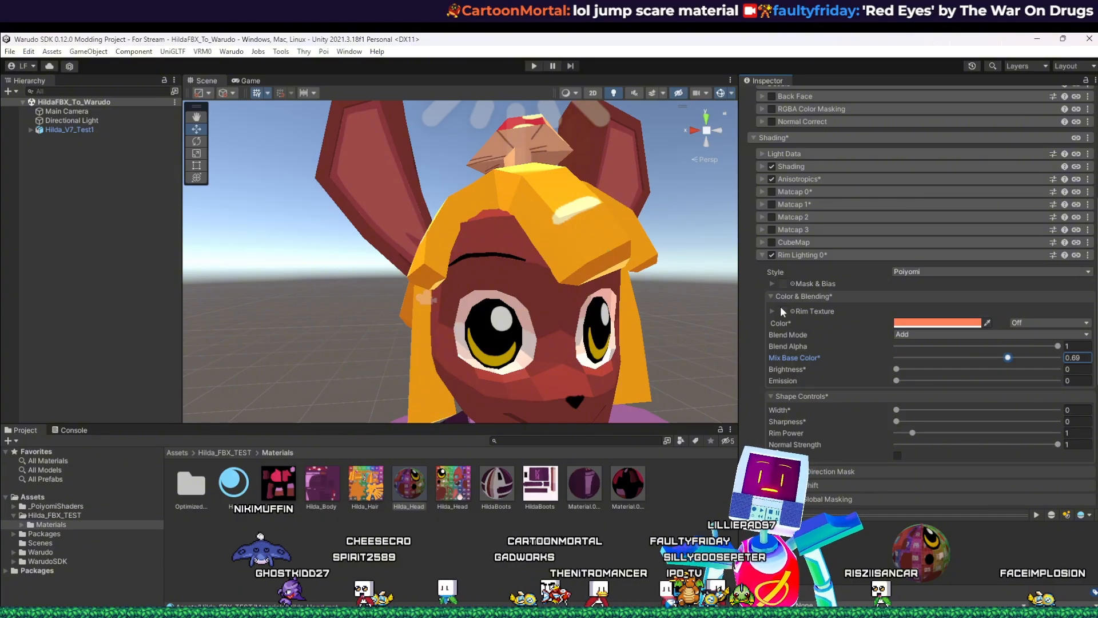
Step: Disable Rim Lighting 0 on the head material
alt+drag(647, 395, 610, 385)
middle_drag(610, 384, 613, 335)
scroll(621, 321, down, 3)
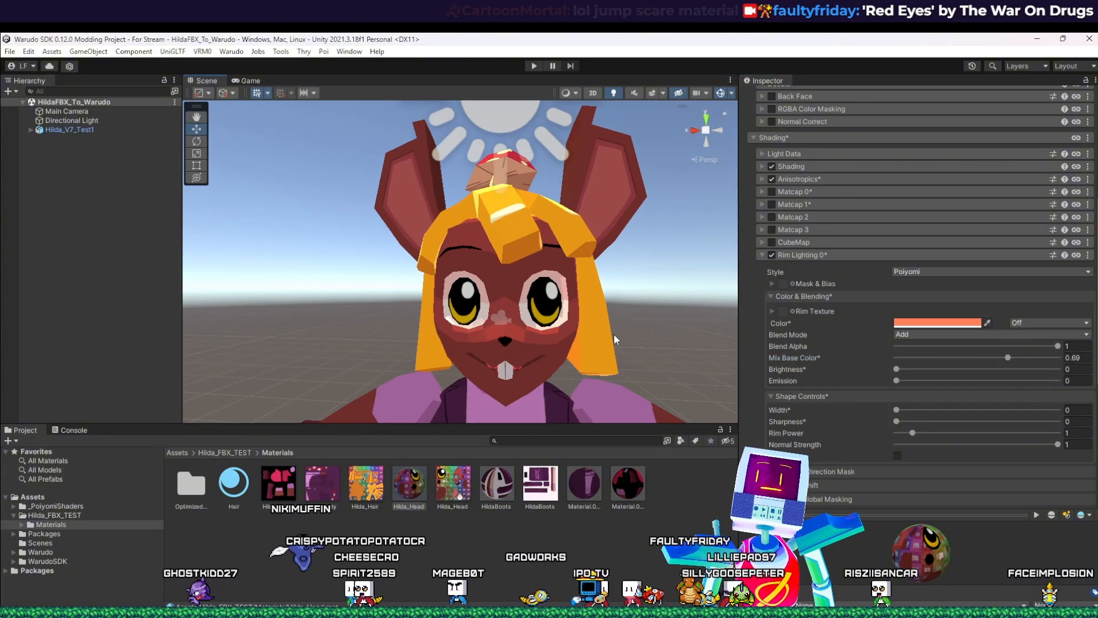
click(772, 255)
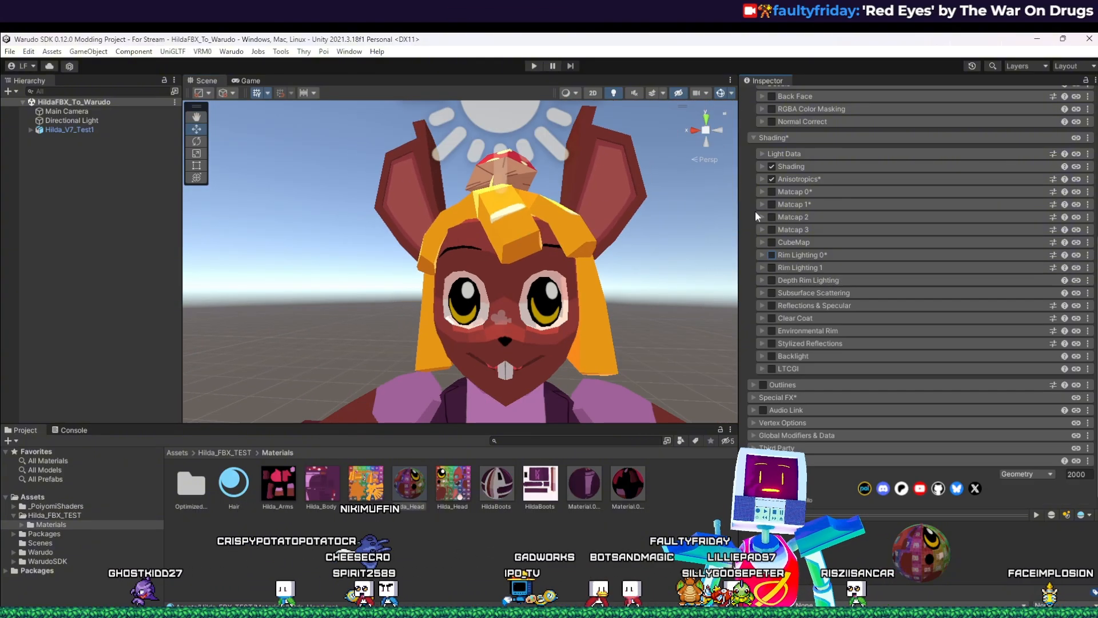
Step: Toggle Anisotropics on the head material to compare its effect on the face, leaving it disabled
click(772, 179)
click(771, 177)
click(771, 178)
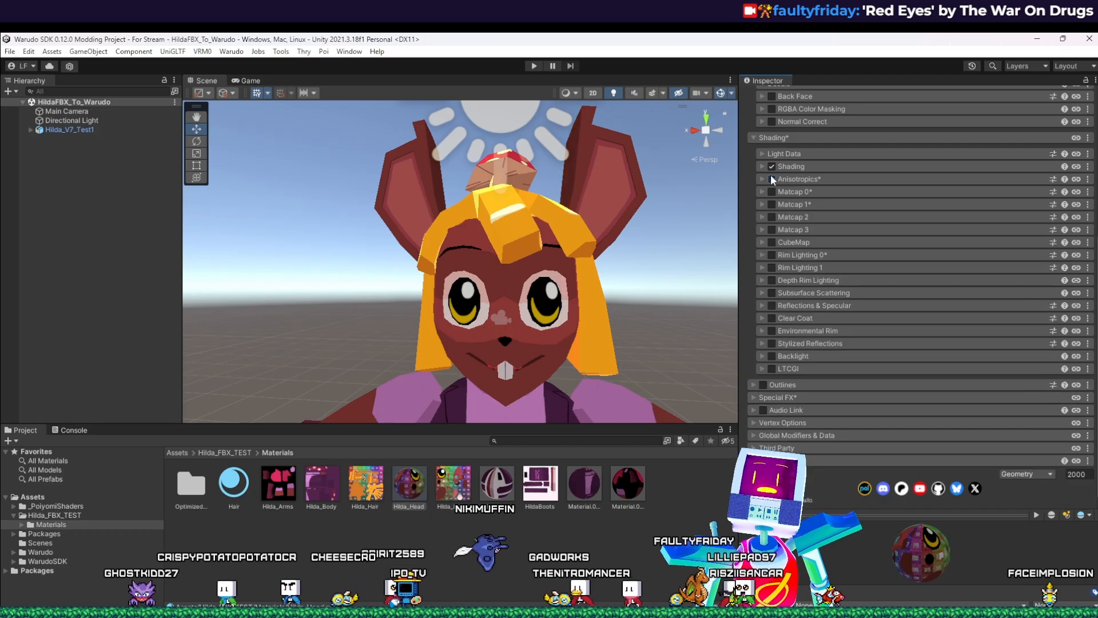
scroll(587, 269, up, 2)
alt+drag(589, 278, 657, 279)
middle_drag(699, 280, 642, 288)
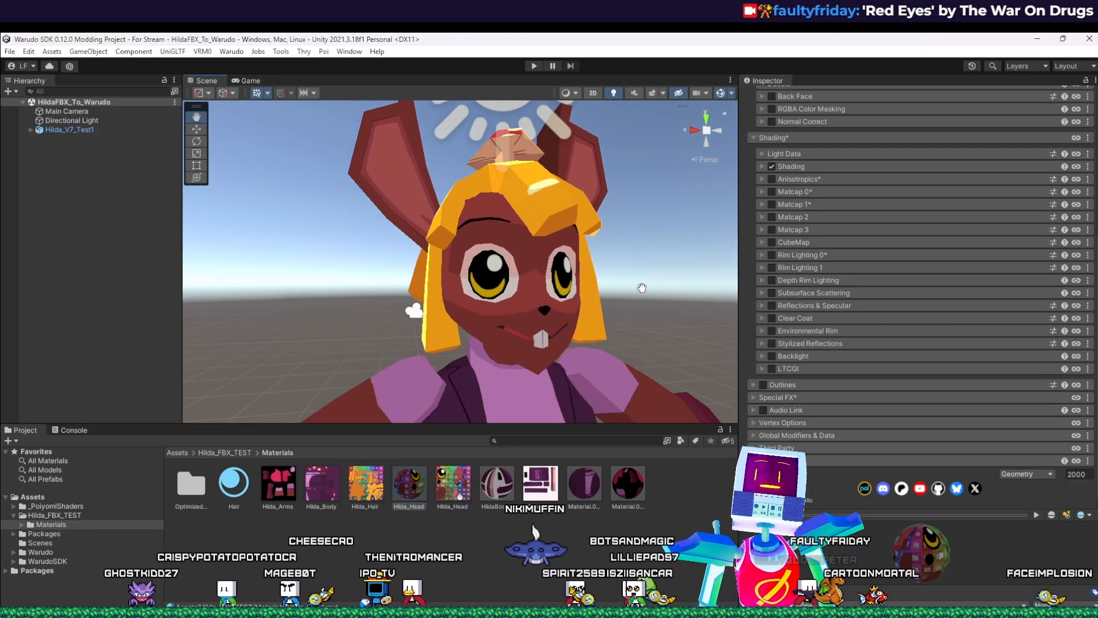
click(772, 177)
click(771, 178)
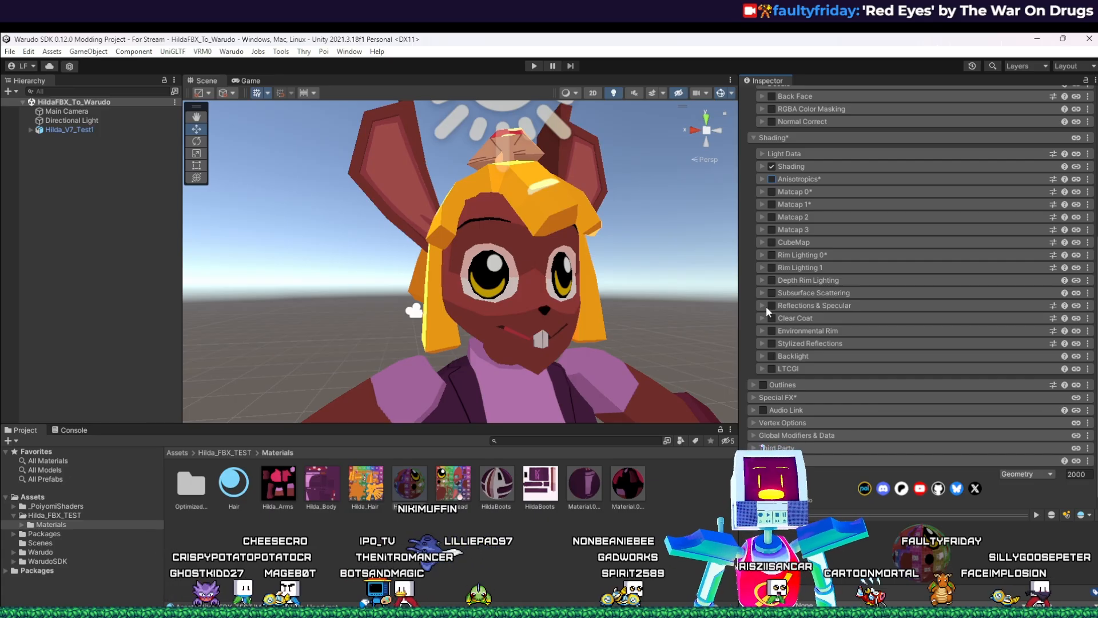
Step: Enable Backlight on the head material with Main Color Blend 0.063 and a light pink color
click(772, 357)
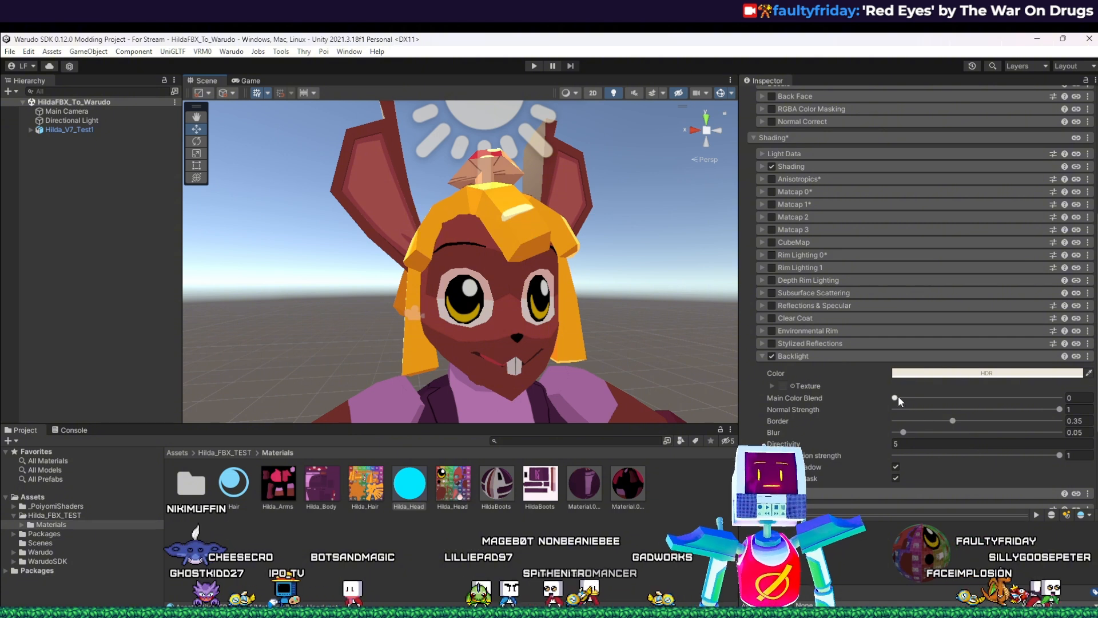
mouse_move(896, 398)
mouse_down()
mouse_move(914, 397)
mouse_move(899, 398)
mouse_up()
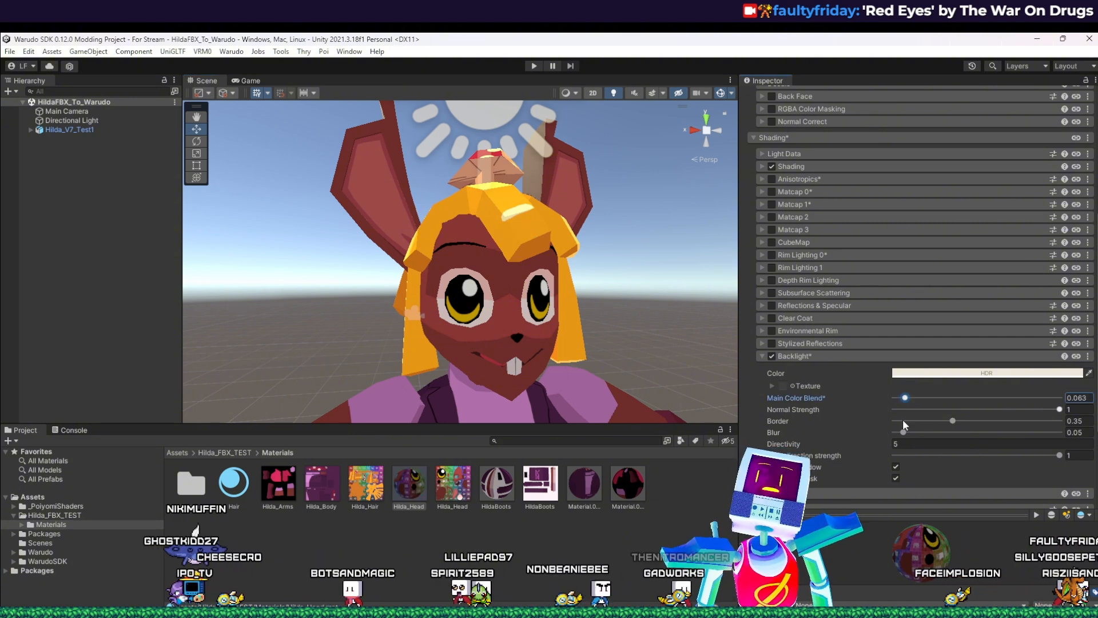
click(930, 374)
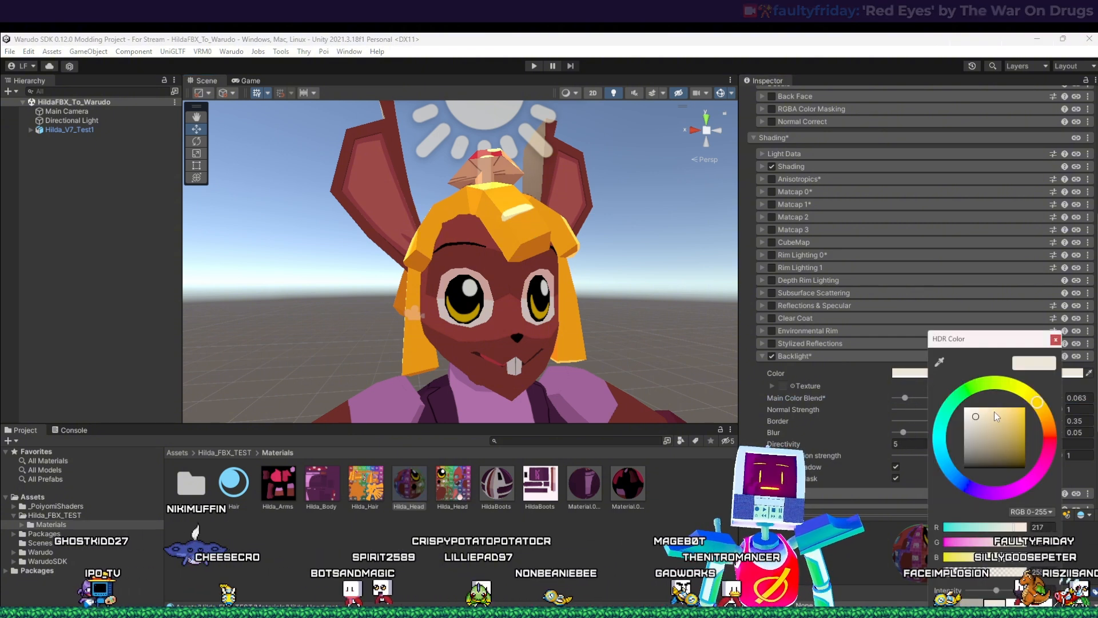
drag(995, 411, 1059, 443)
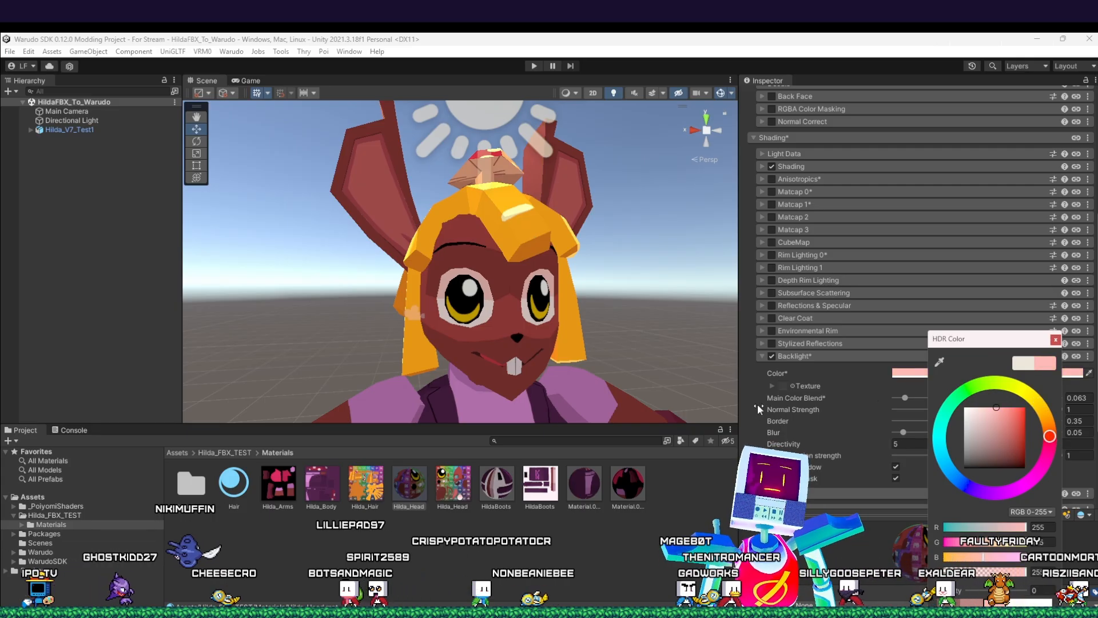
Step: Set the Backlight's Blur to 0.372 and Main Color Blend to 0.133, and shift its color slightly toward a cooler pink
click(892, 407)
drag(904, 432, 974, 433)
click(976, 373)
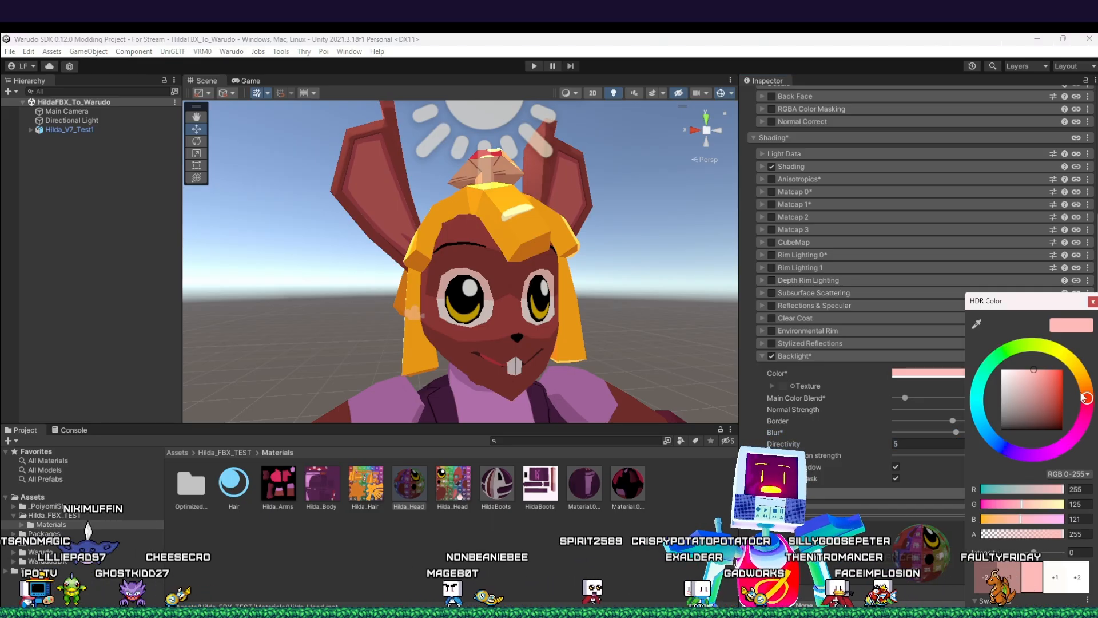
drag(1087, 398, 1091, 405)
click(768, 420)
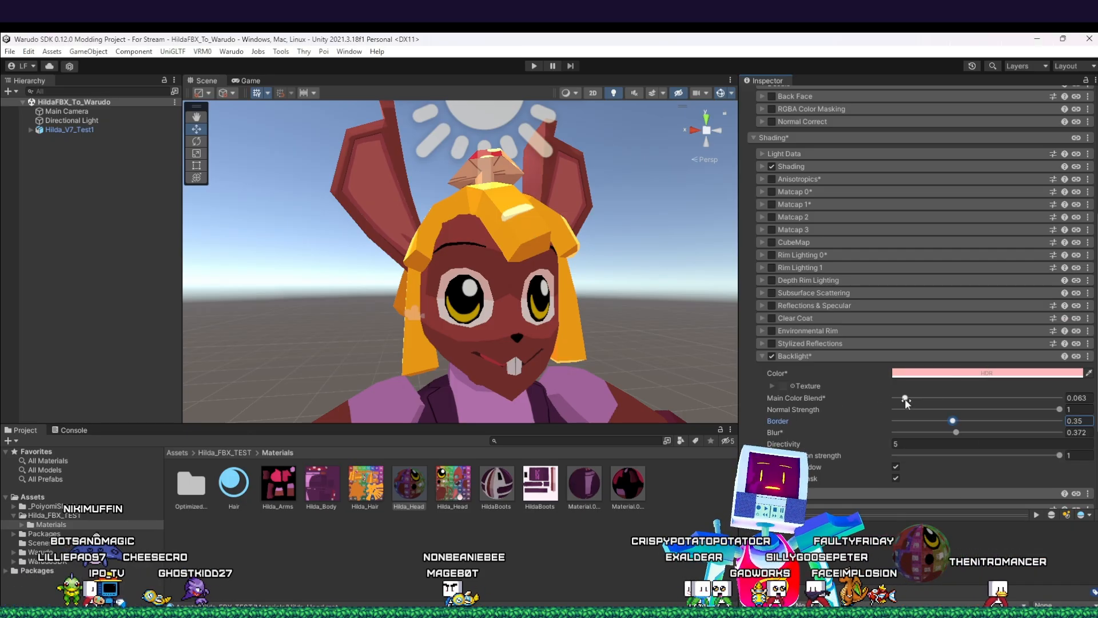
mouse_move(908, 399)
mouse_down()
mouse_move(991, 400)
mouse_move(919, 403)
mouse_up()
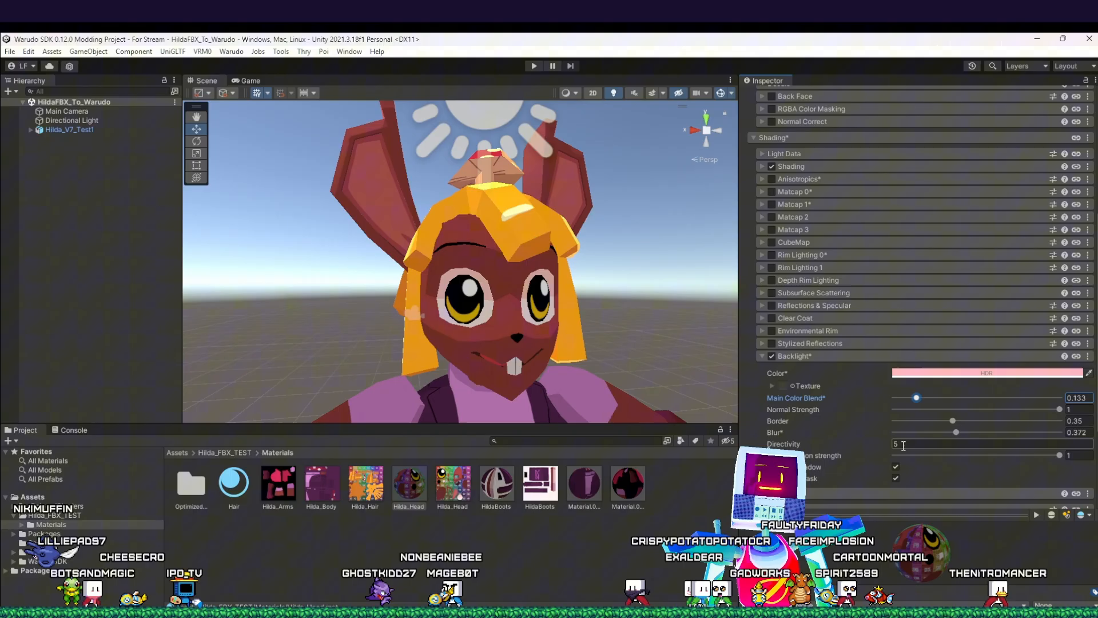
Step: Examine the Backlight effect on the character's head, ears and face from several angles and distances
alt+drag(554, 388, 635, 351)
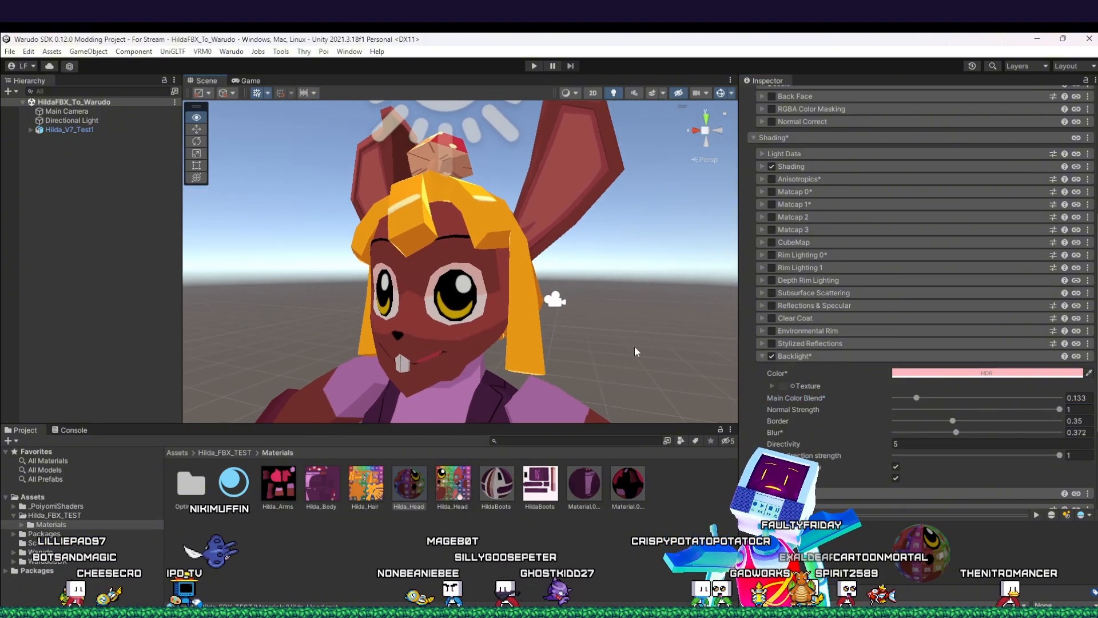
middle_drag(624, 292, 635, 387)
middle_drag(468, 252, 540, 245)
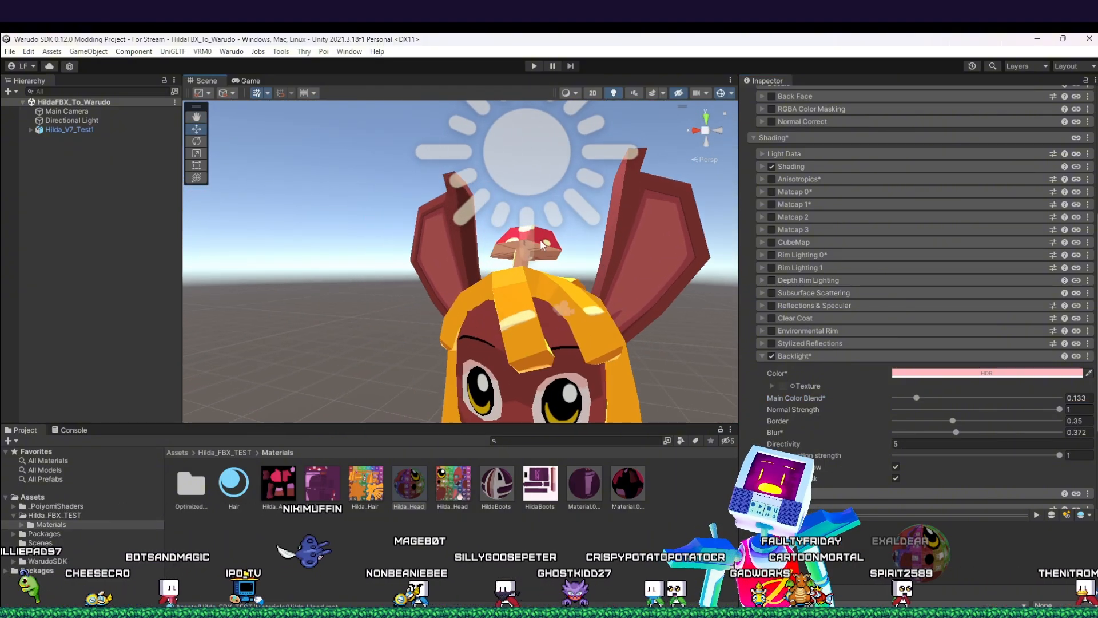
alt+drag(542, 245, 691, 315)
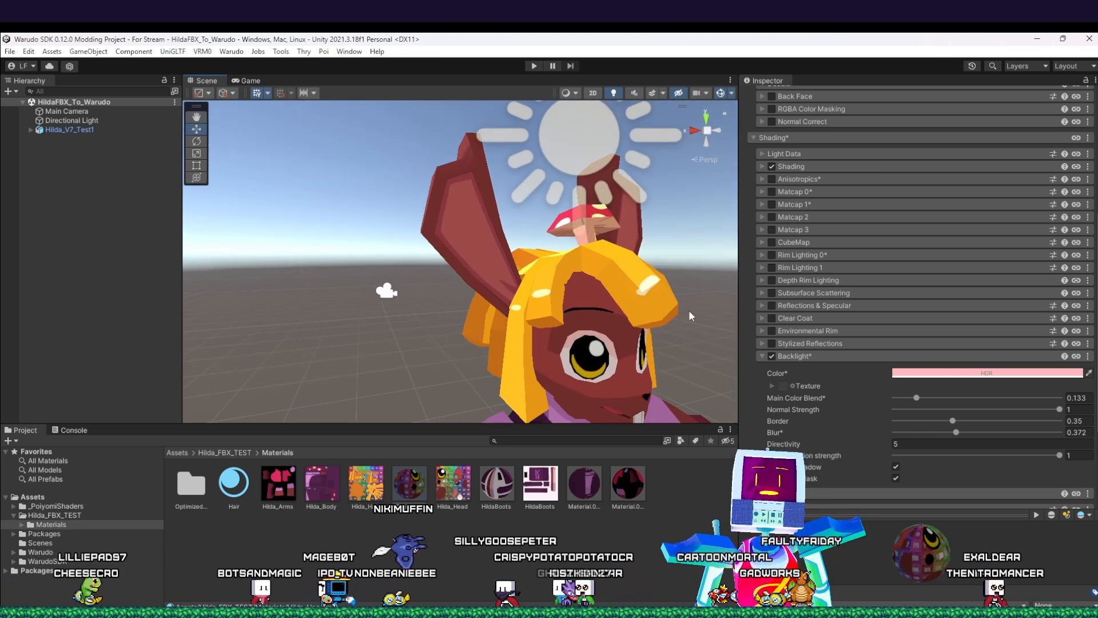
middle_drag(690, 315, 690, 283)
scroll(658, 292, down, 6)
alt+drag(615, 312, 682, 306)
middle_drag(520, 299, 589, 300)
alt+drag(675, 288, 633, 284)
middle_drag(698, 284, 579, 284)
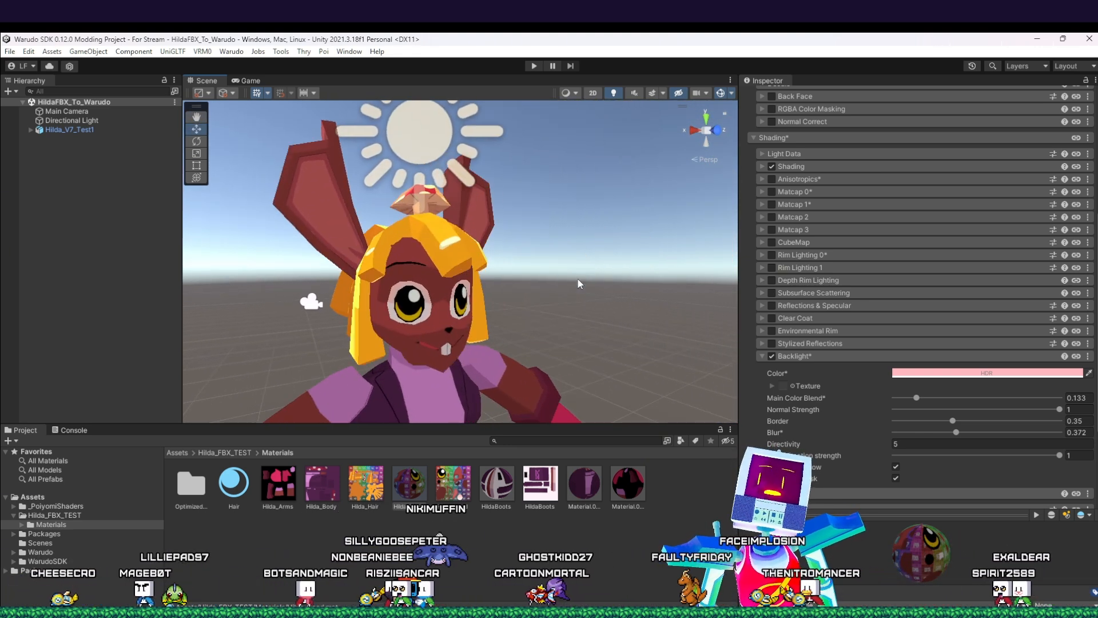
right_drag(614, 305, 581, 281)
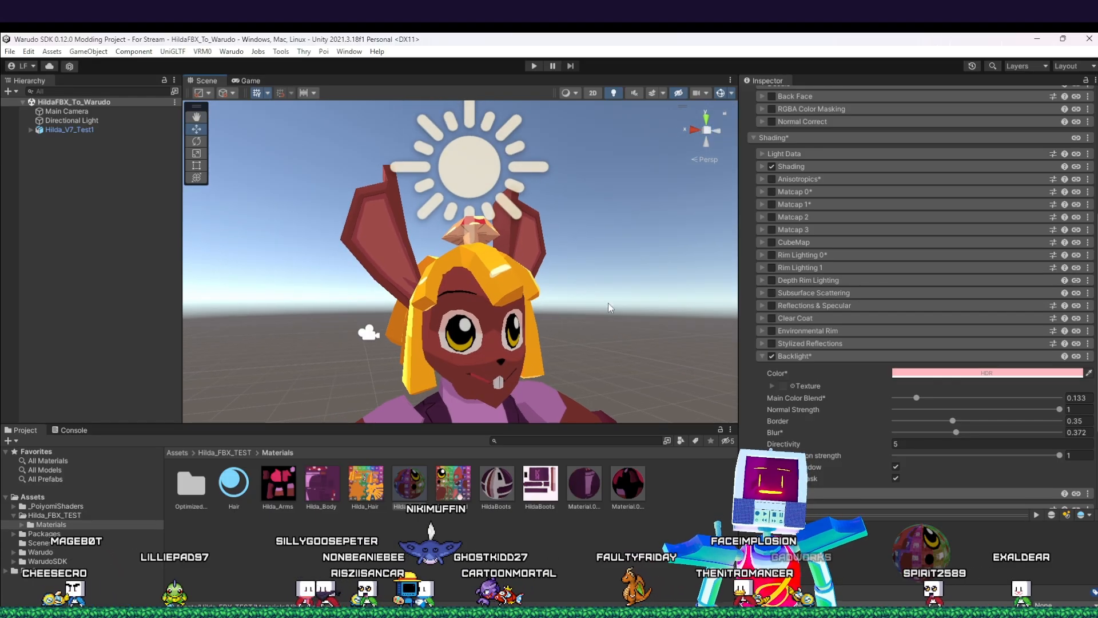
Step: Collapse the Backlight settings and lock the Hilda_Head material into an optimized shader
click(761, 357)
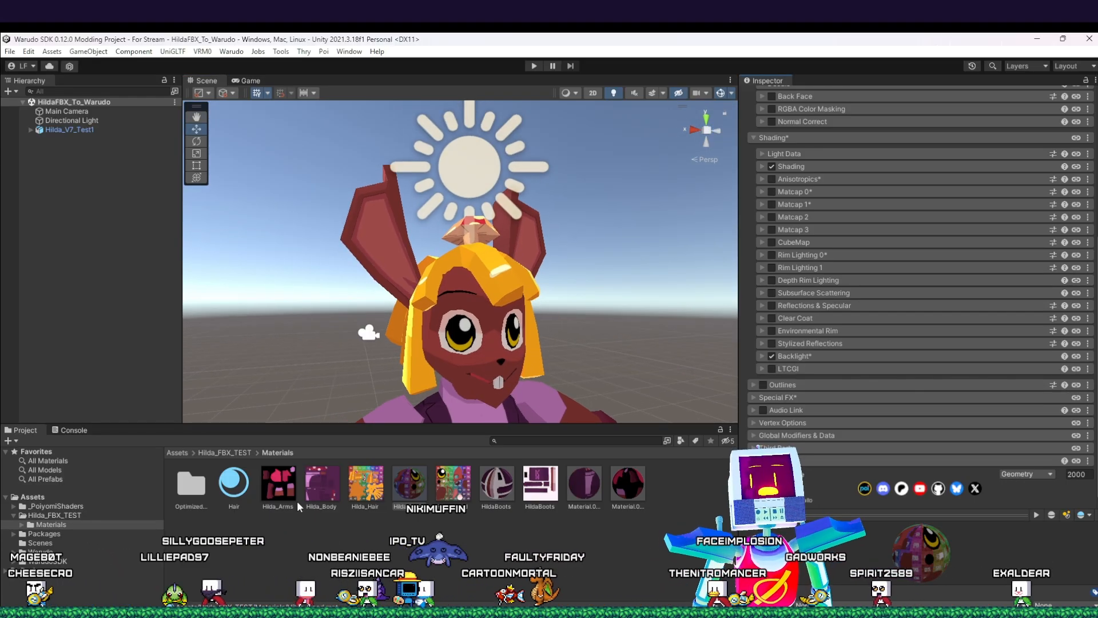
scroll(958, 181, up, 10)
click(922, 161)
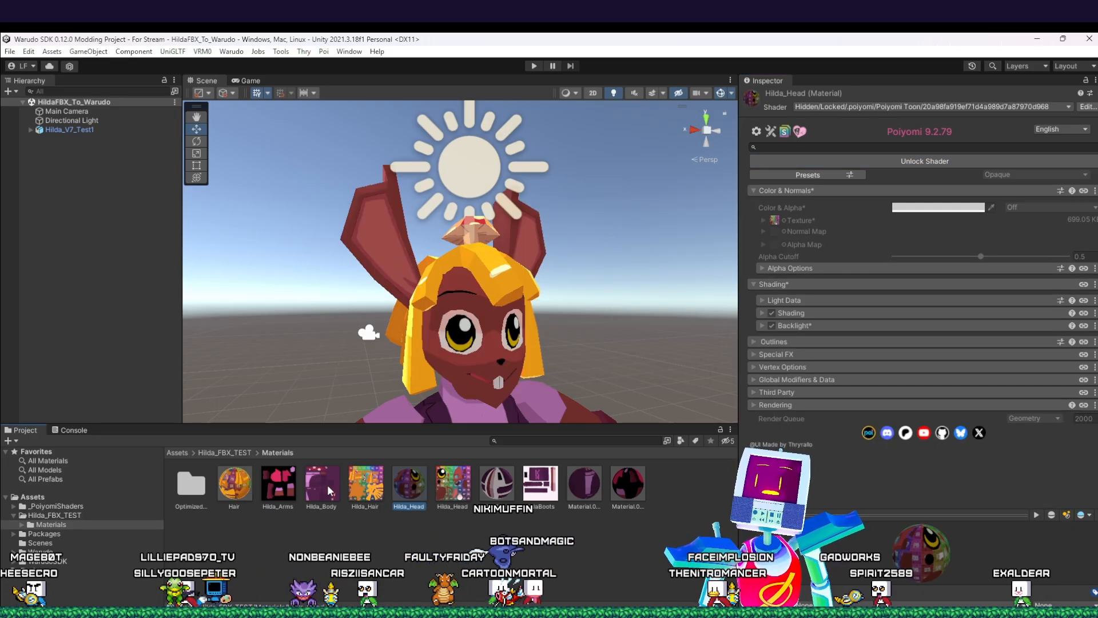
Step: Copy the material properties of the Hilda_Head material
middle_drag(494, 390, 572, 393)
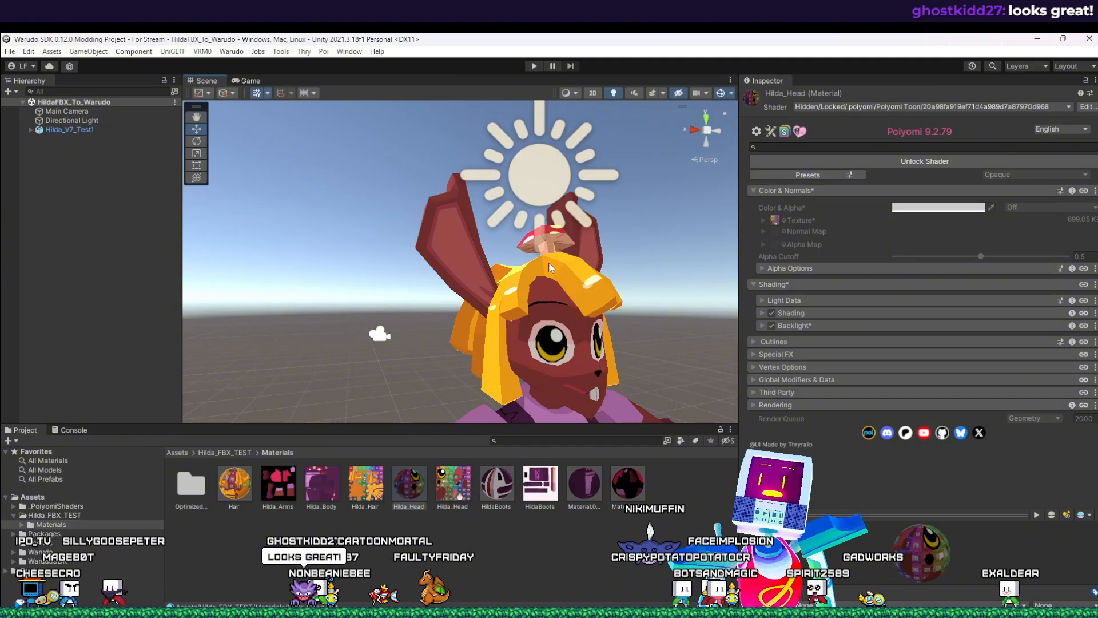
middle_drag(623, 399, 579, 345)
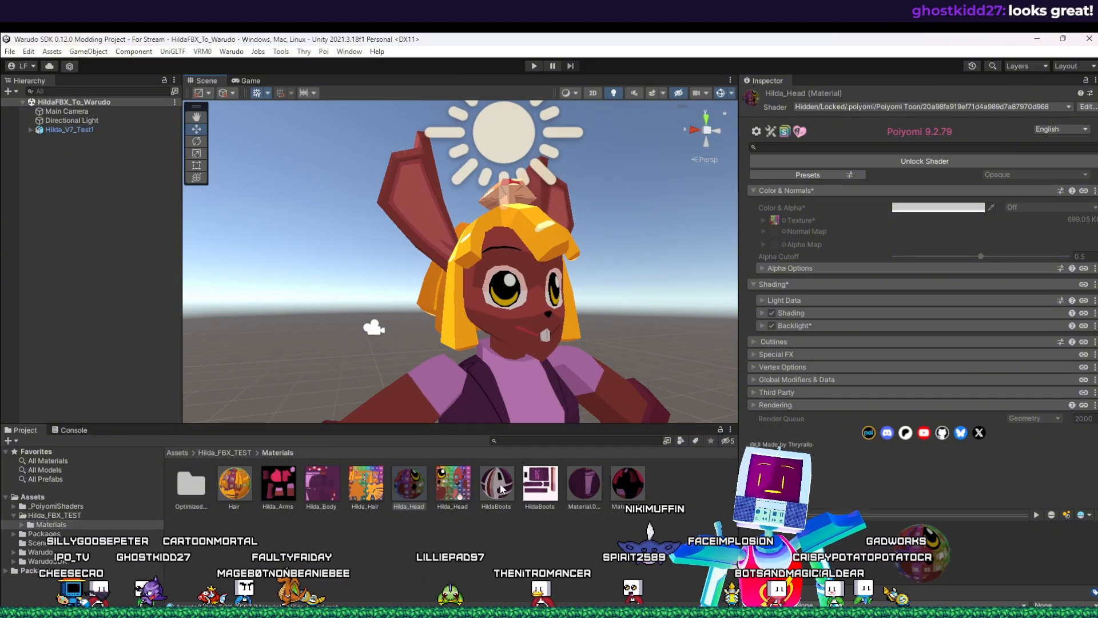
middle_drag(599, 397, 585, 330)
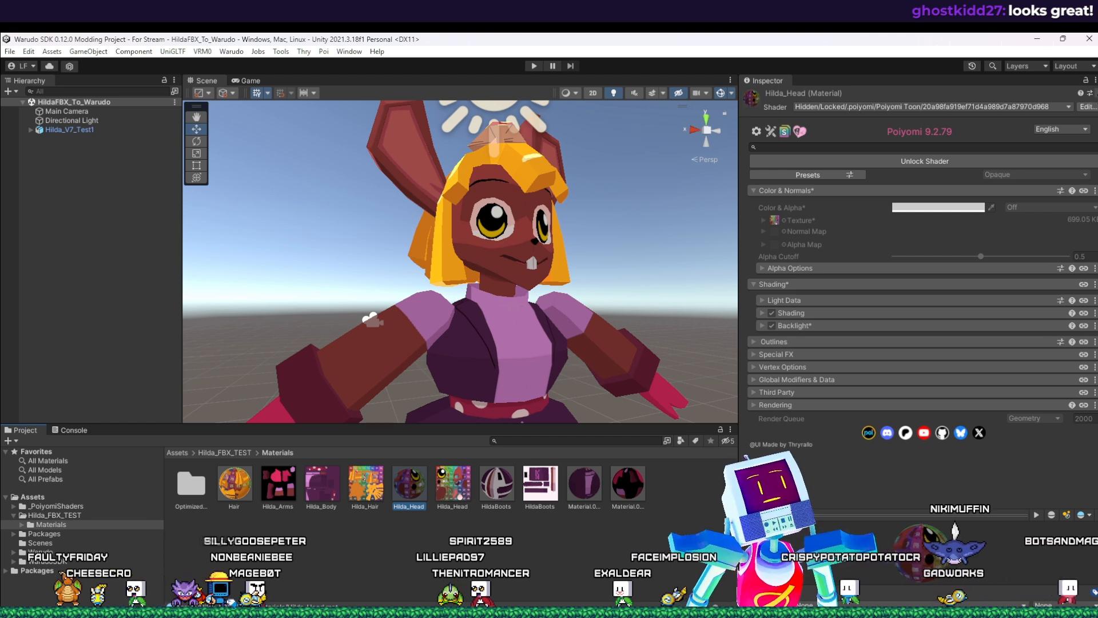
click(1095, 93)
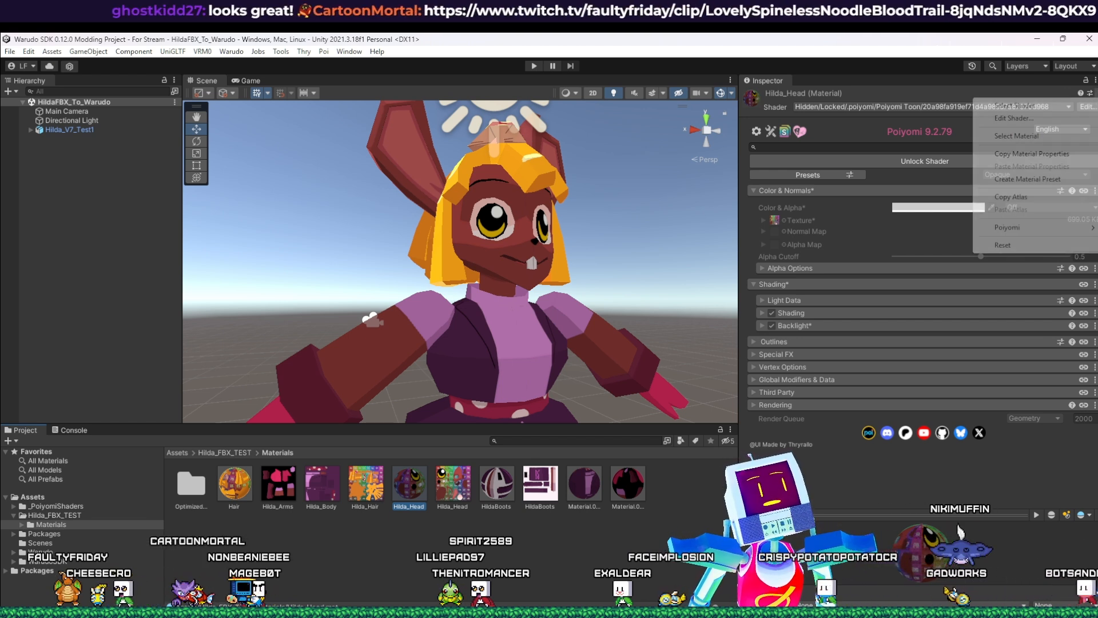
click(1030, 153)
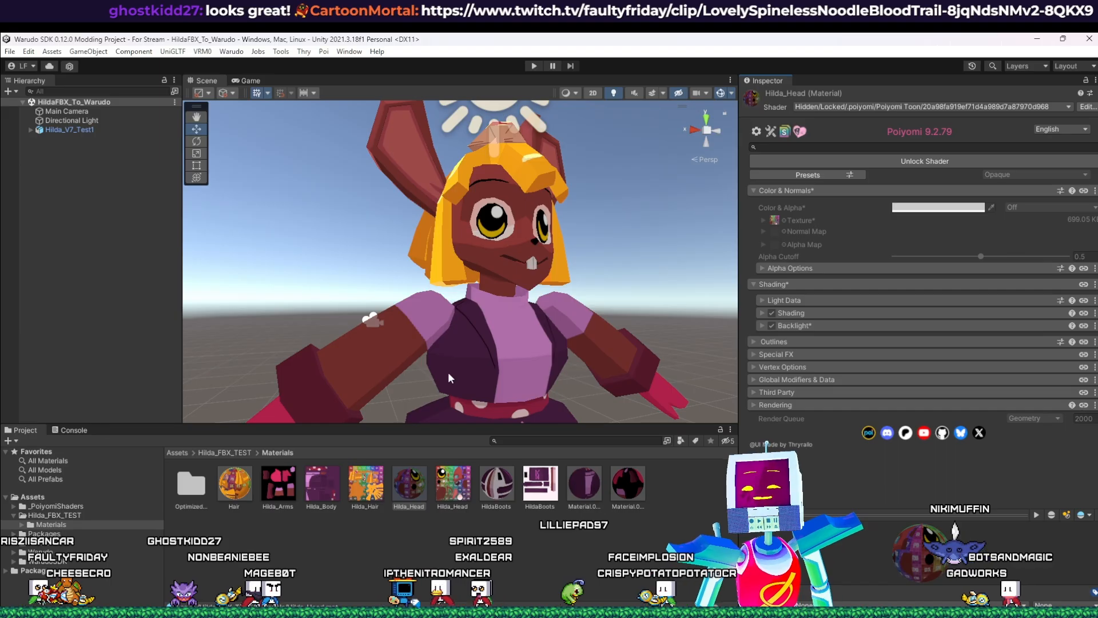
Step: Paste the copied head material properties onto the Hilda Boots material
click(497, 485)
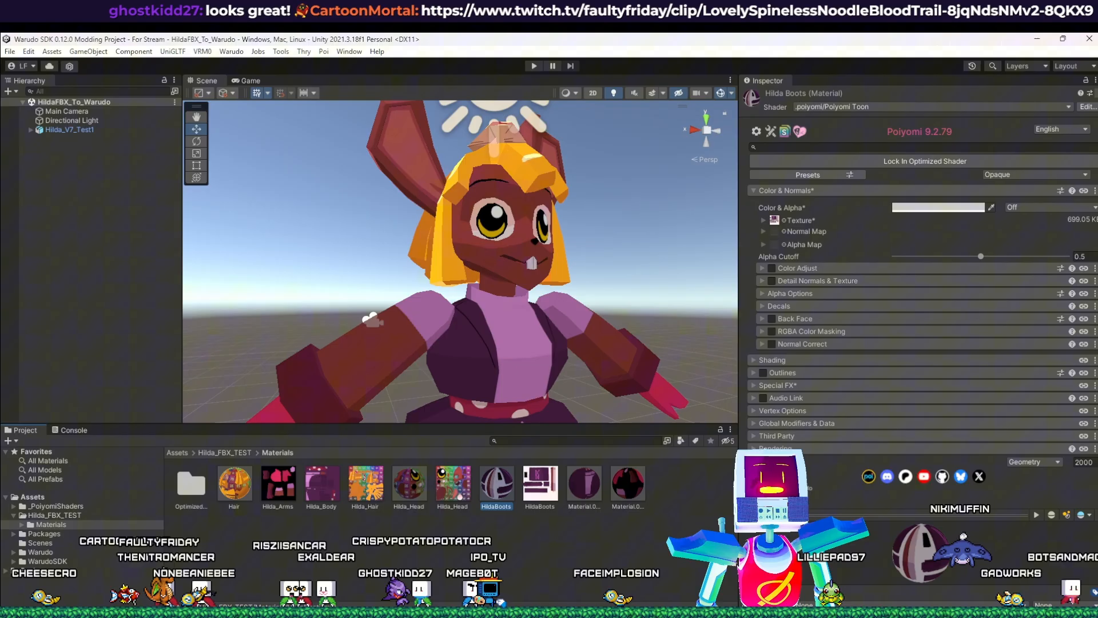
right_click(1089, 108)
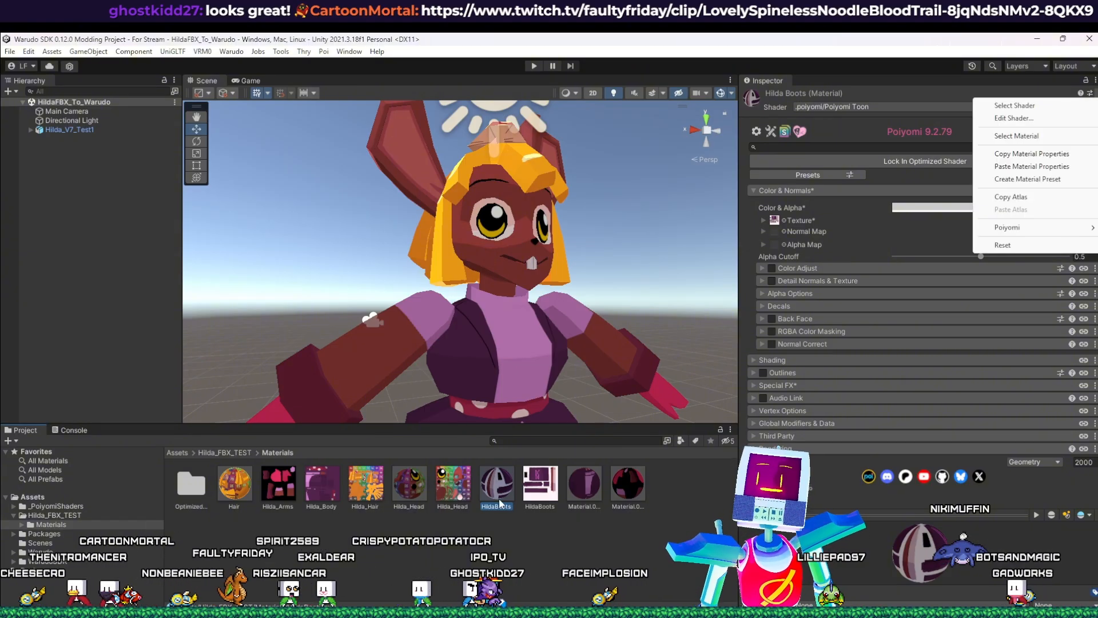
click(616, 282)
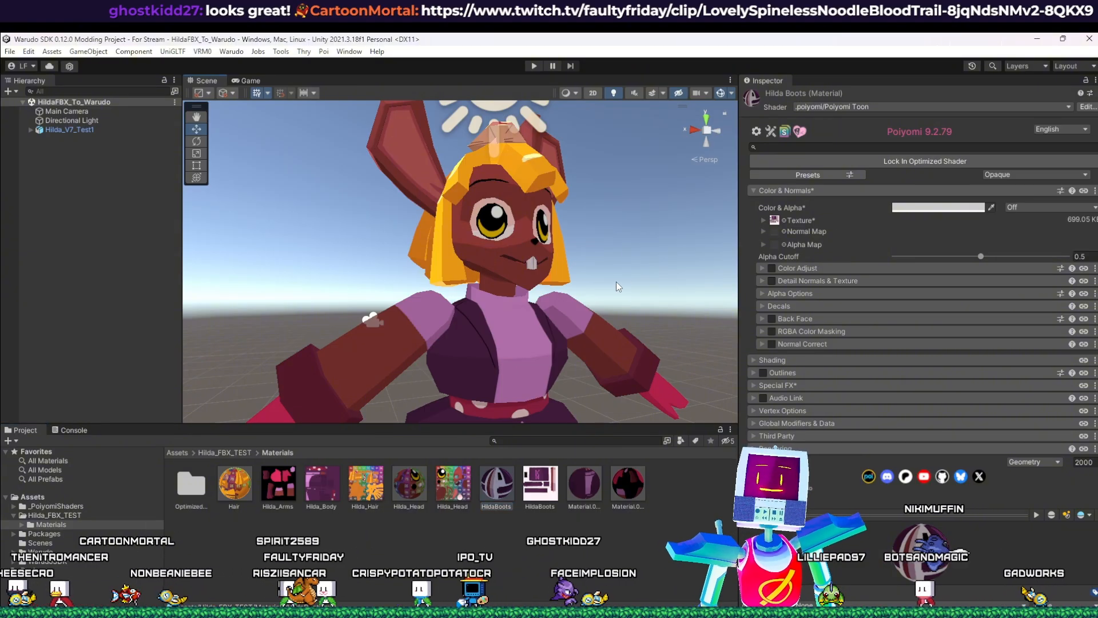
click(616, 282)
middle_drag(616, 281, 614, 220)
scroll(615, 225, down, 1)
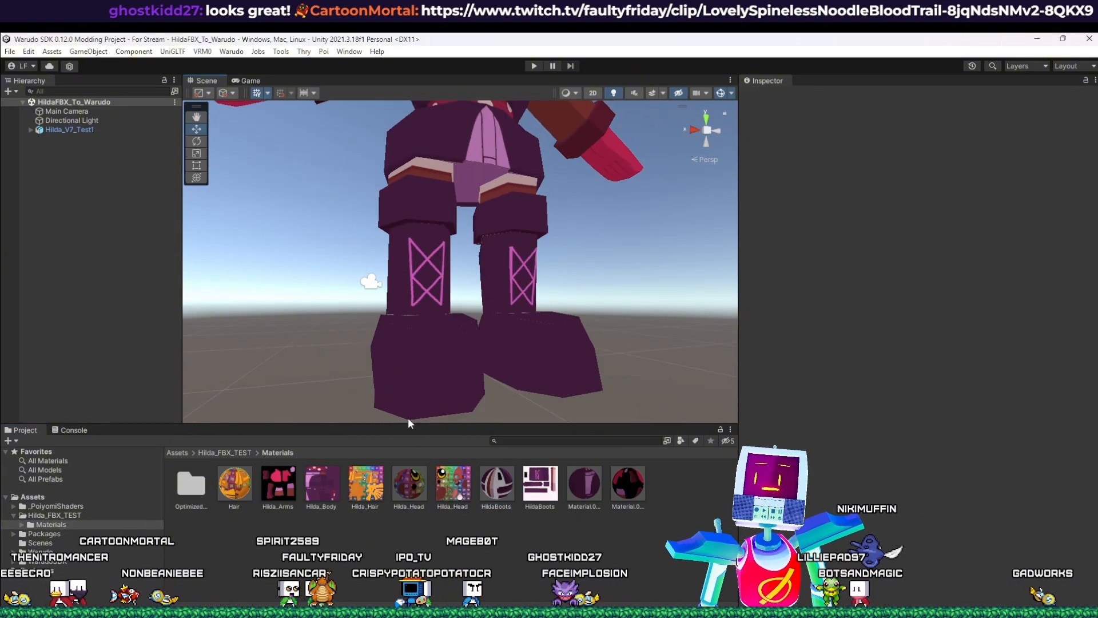
click(495, 487)
middle_drag(423, 263, 423, 296)
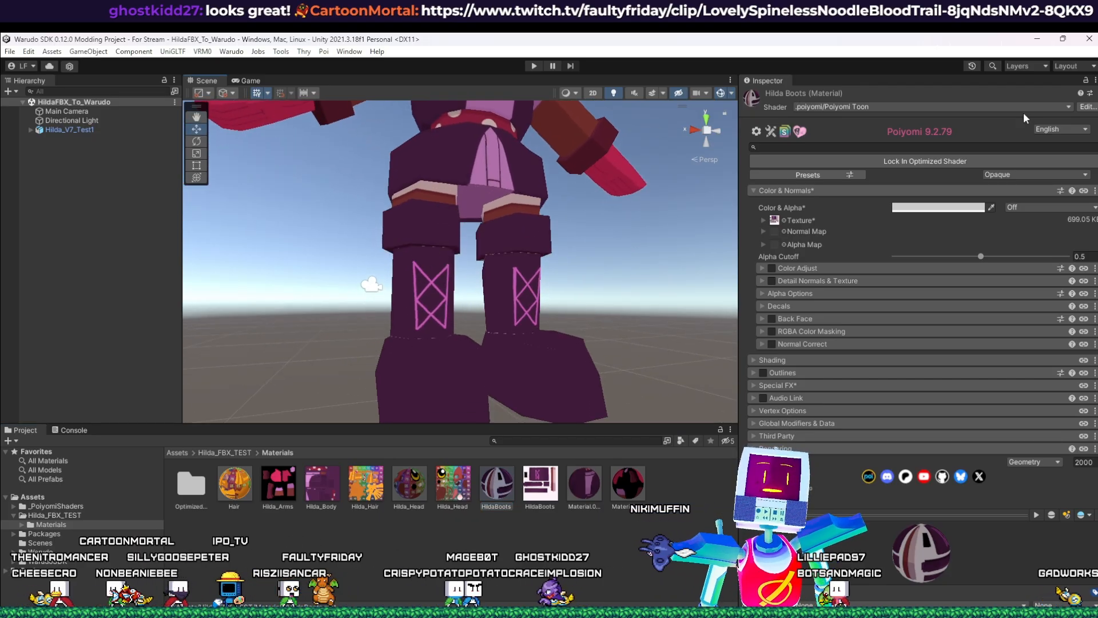
click(1095, 94)
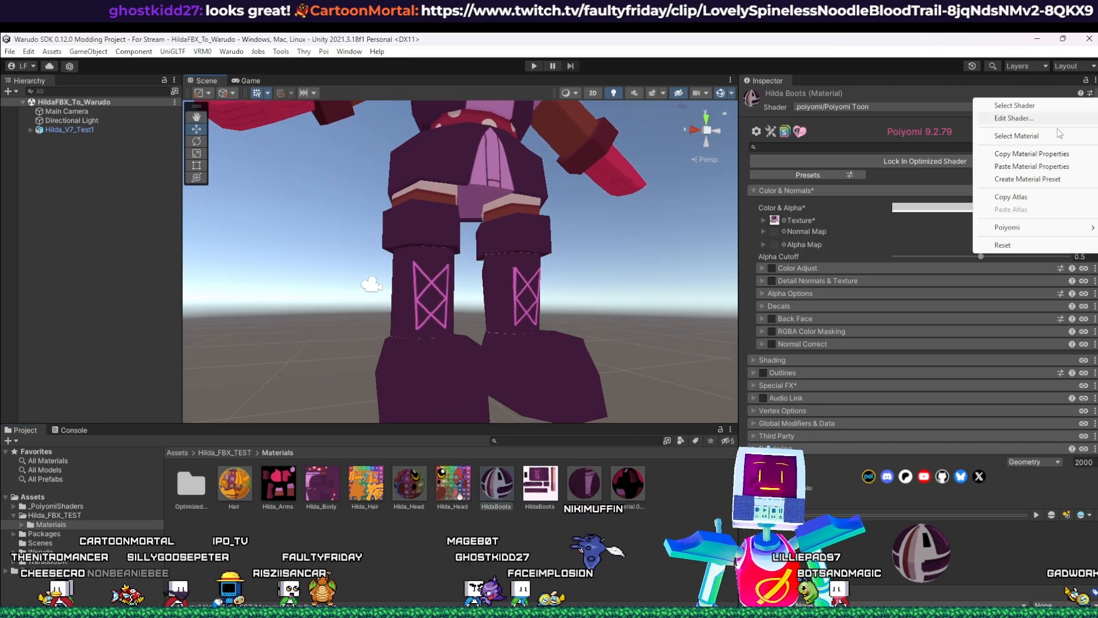
click(1039, 166)
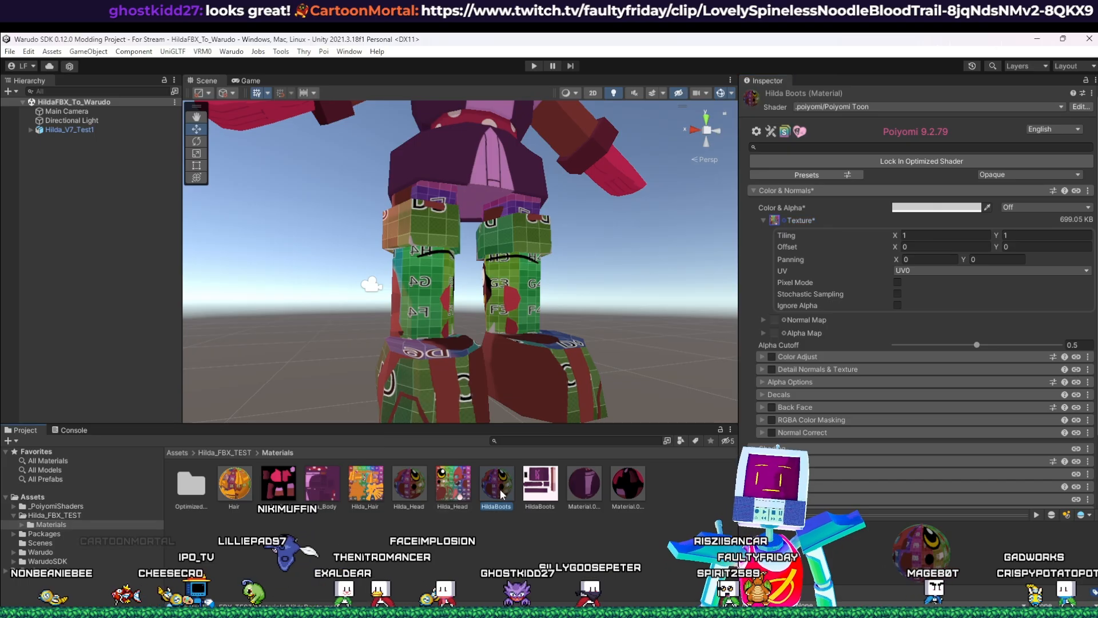
Step: Assign the HildaBoots texture as the main color texture of the Hilda Boots material
click(479, 497)
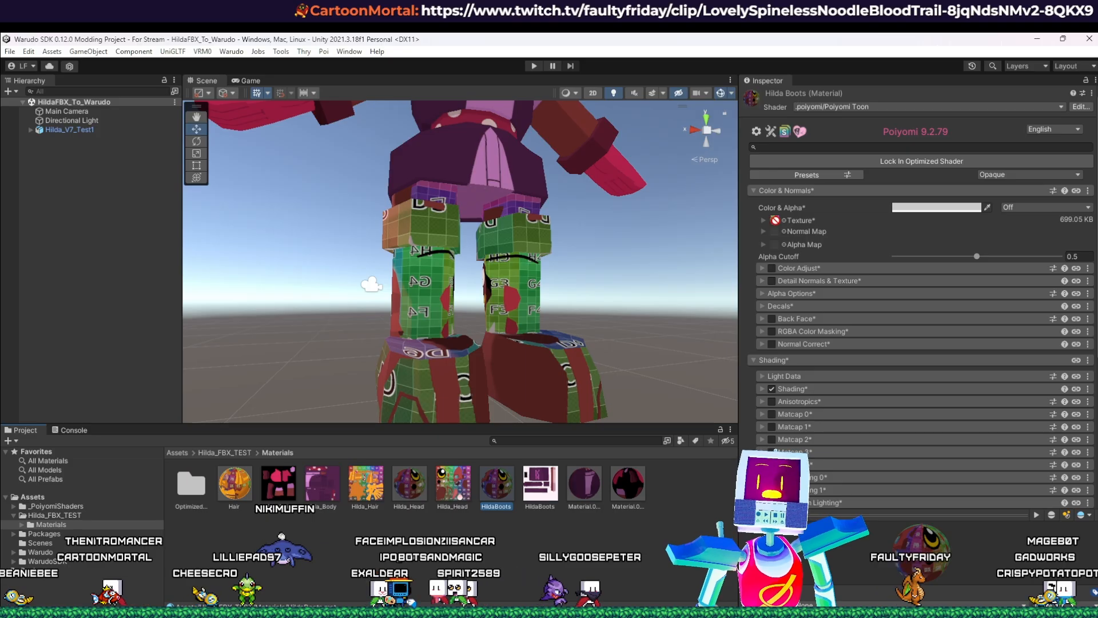
drag(606, 426, 743, 324)
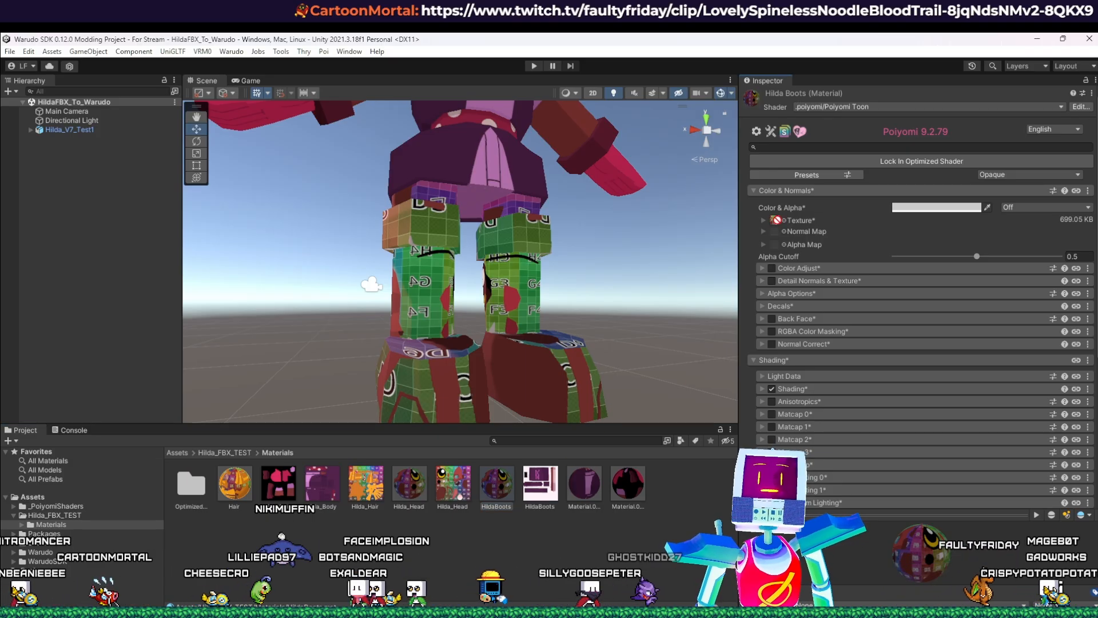
drag(775, 219, 774, 221)
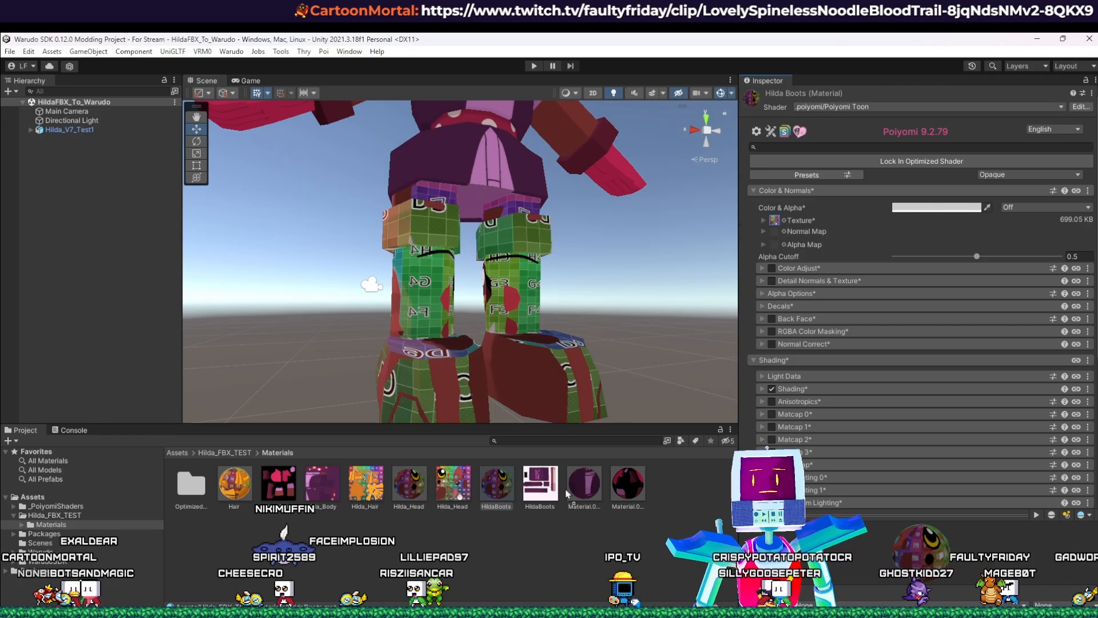
drag(565, 491, 775, 221)
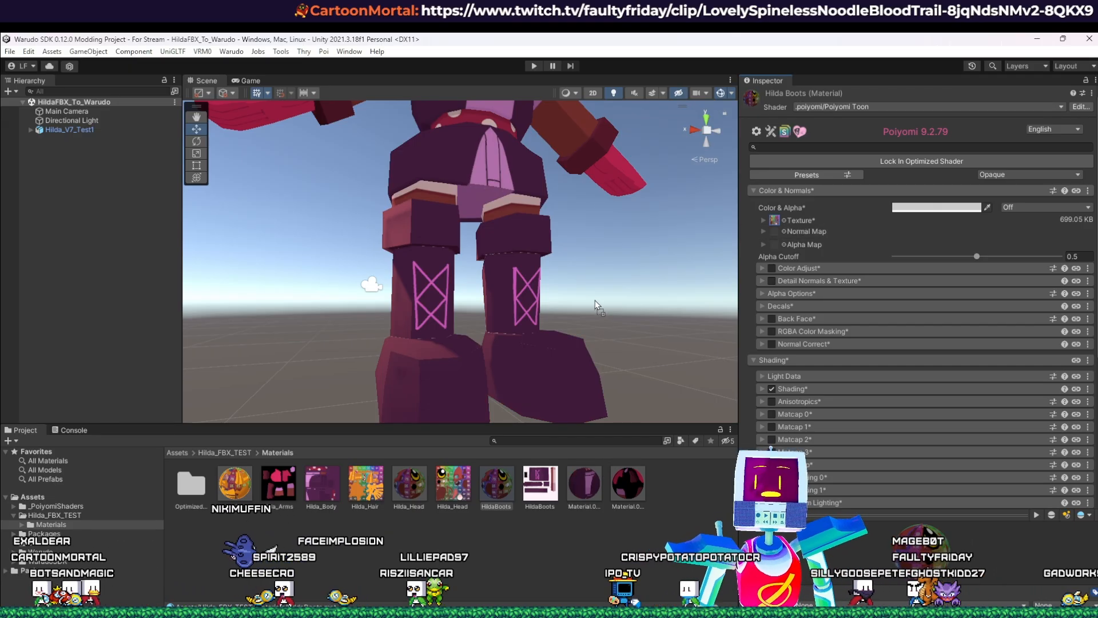
Step: Examine the shading and backlight on the boots from the front and sides, and against the whole character
middle_drag(632, 314, 628, 341)
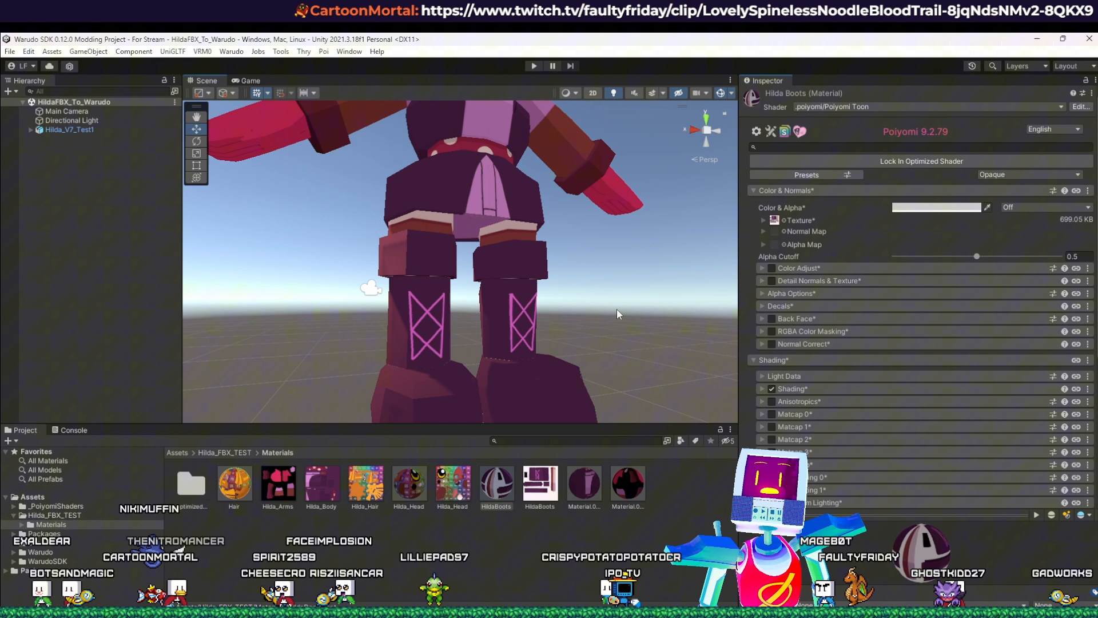
key(e)
right_drag(599, 259, 582, 325)
middle_drag(582, 325, 606, 255)
key(a)
right_drag(606, 255, 613, 341)
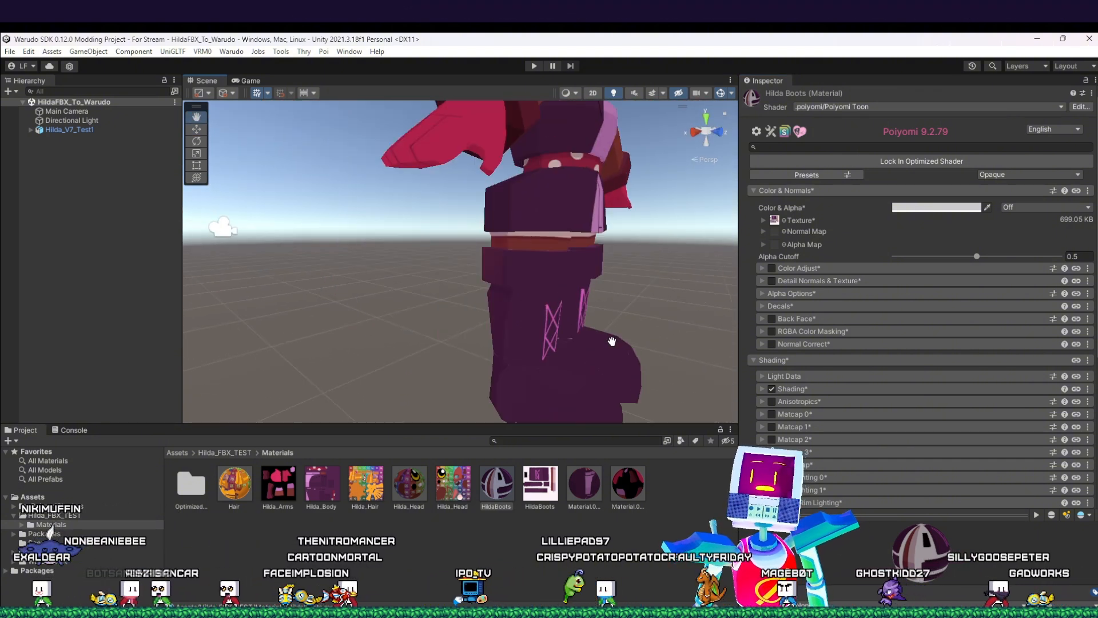
middle_drag(613, 341, 573, 319)
right_drag(595, 321, 497, 333)
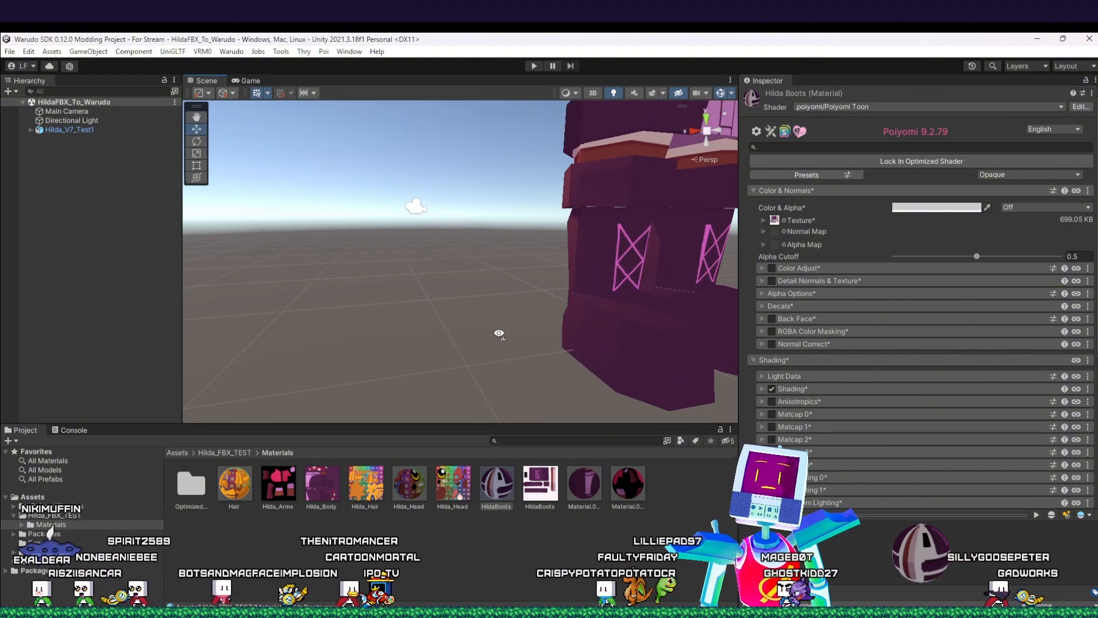
middle_drag(561, 332, 517, 338)
right_drag(517, 338, 544, 344)
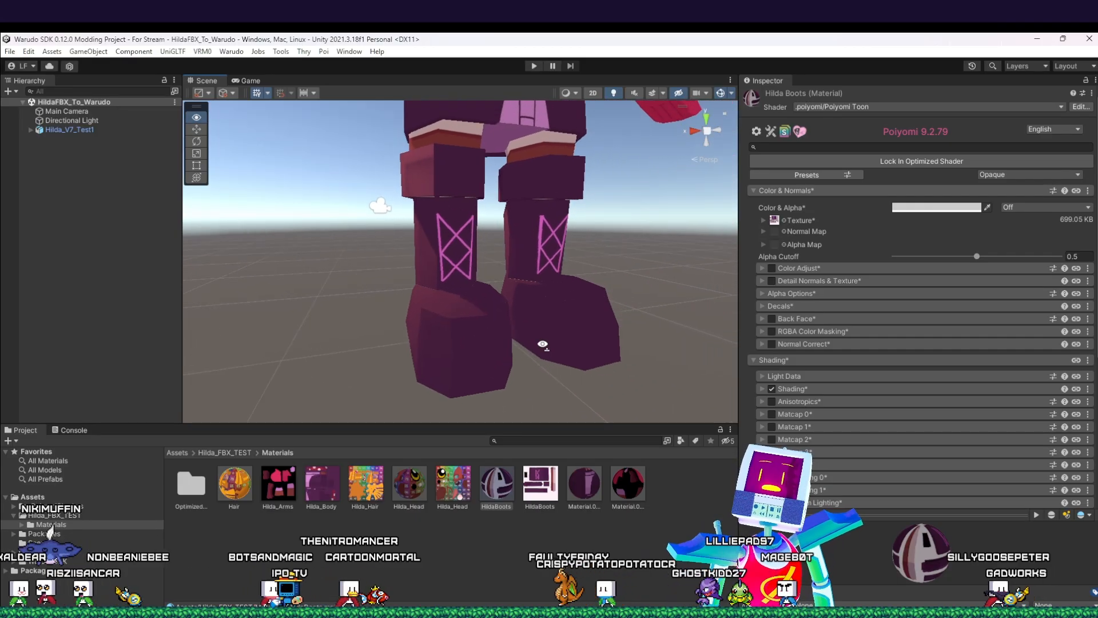
middle_drag(544, 343, 578, 363)
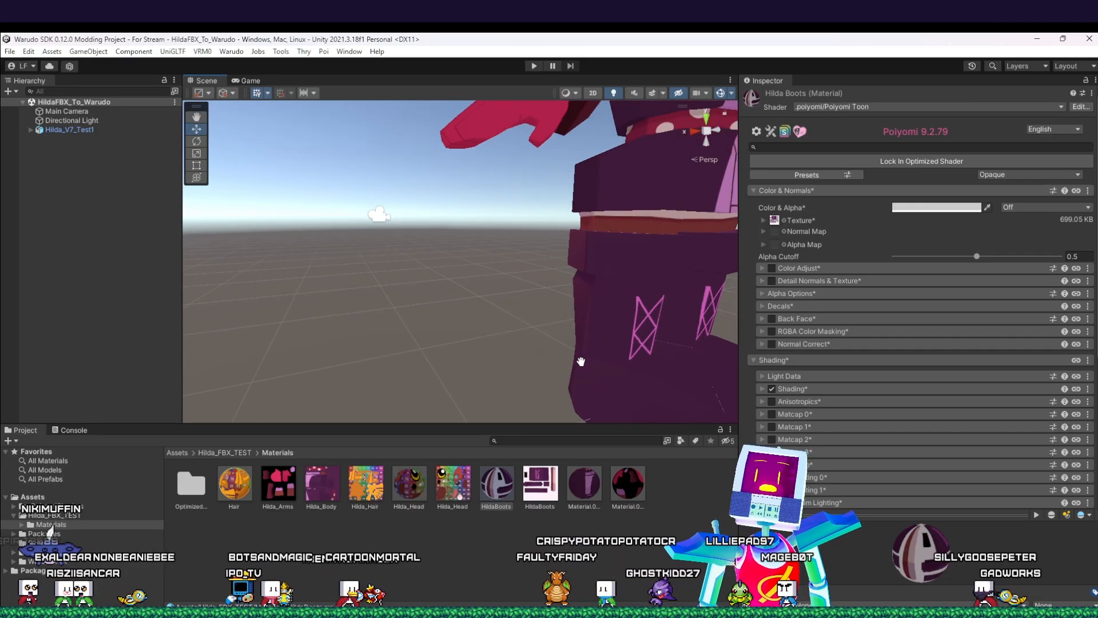
right_drag(578, 363, 645, 353)
middle_drag(645, 353, 697, 355)
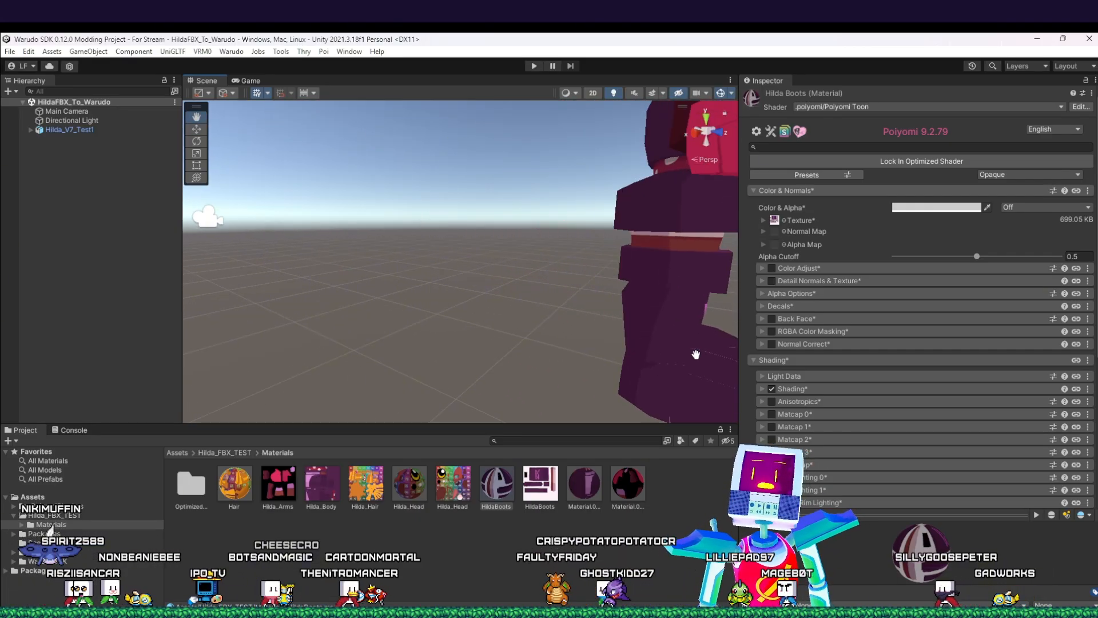
right_drag(696, 356, 733, 328)
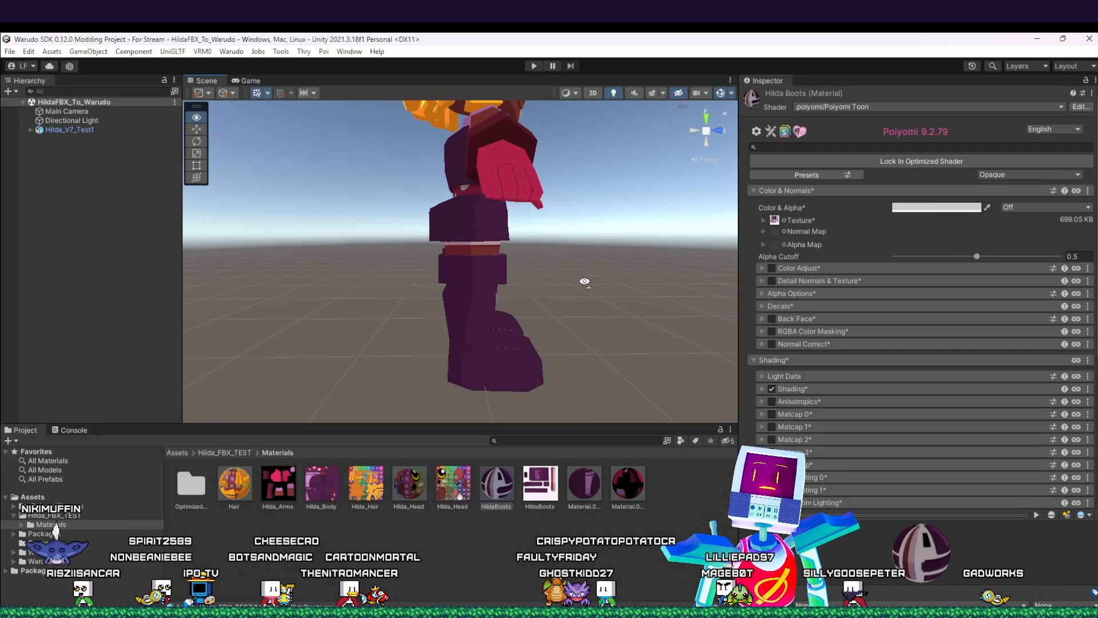
right_drag(585, 281, 480, 320)
middle_drag(575, 323, 523, 324)
right_drag(586, 322, 568, 287)
mouse_move(569, 287)
middle_down()
mouse_move(509, 261)
mouse_move(554, 282)
middle_up()
scroll(554, 291, down, 1)
right_drag(554, 294, 496, 288)
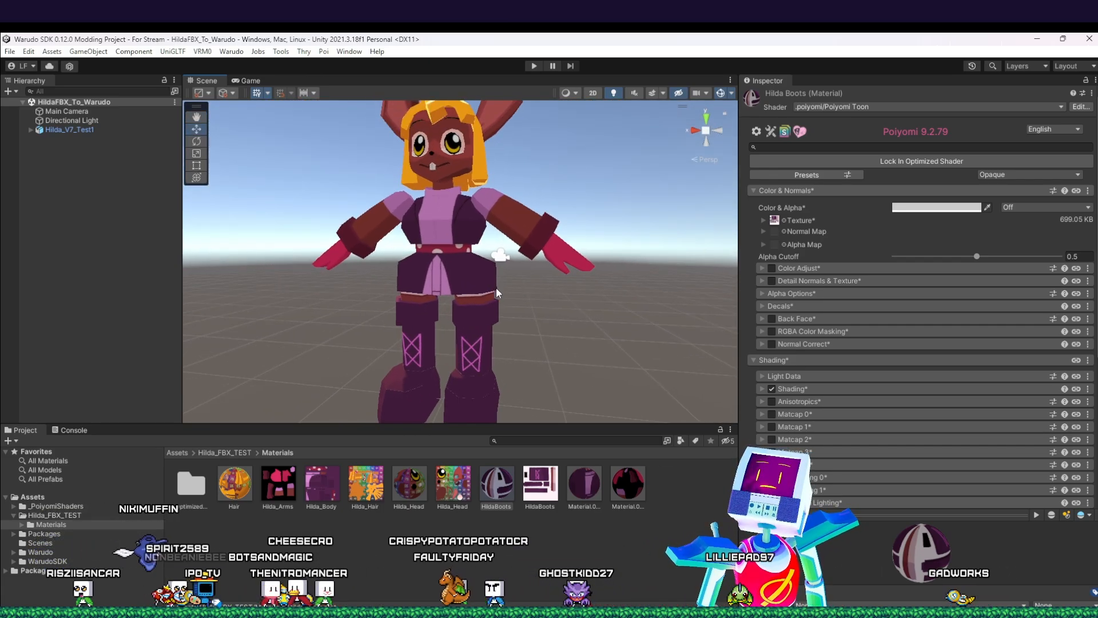
middle_drag(496, 288, 518, 325)
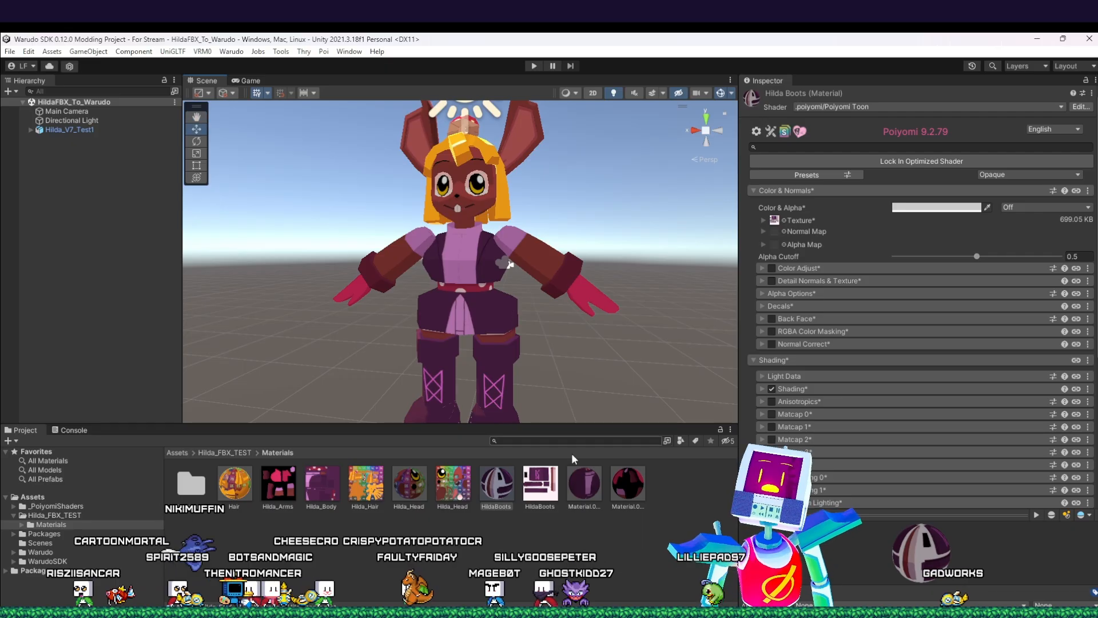
Step: Paste the copied head material properties onto the body's Material.001
click(584, 484)
click(1091, 93)
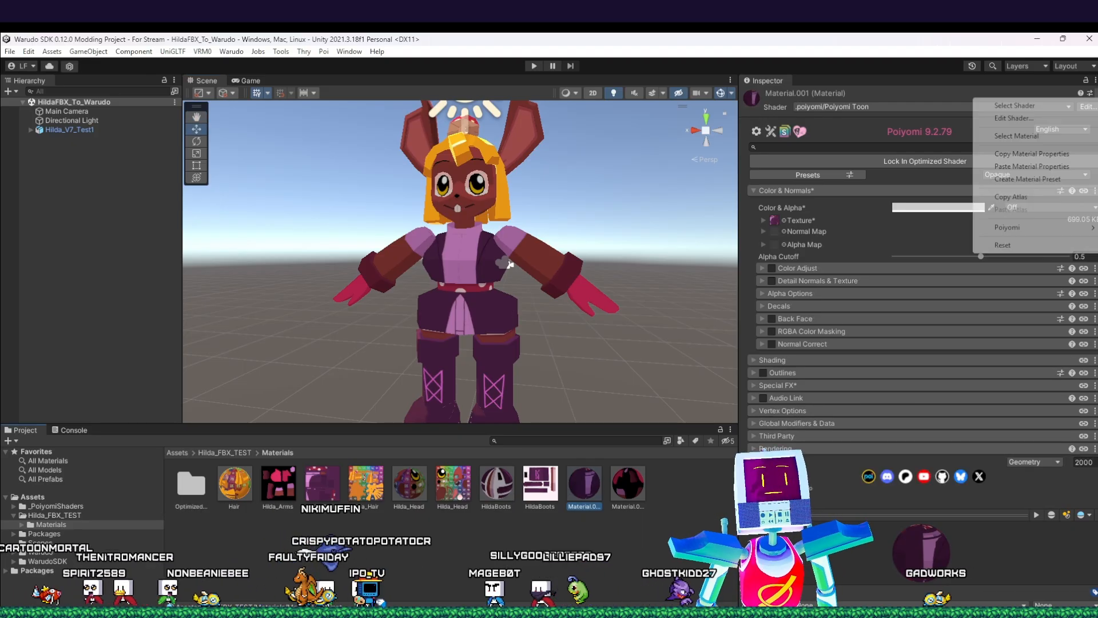
click(1047, 166)
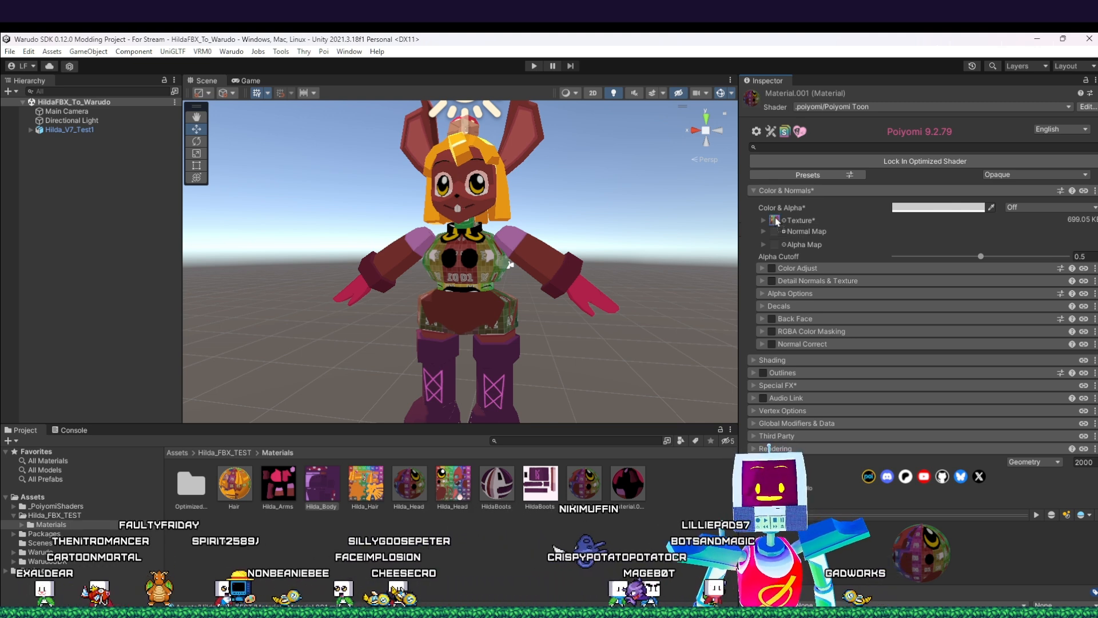
Step: Assign the Hilda_Body texture as the main color texture of Material.001 and check the body on the character
drag(775, 219, 774, 221)
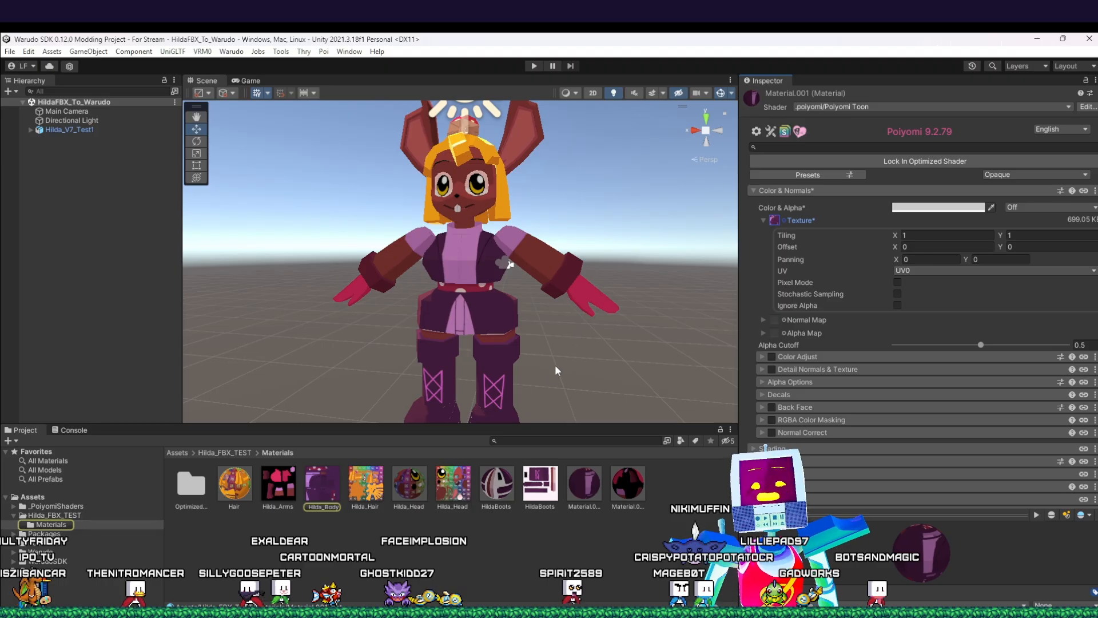
middle_drag(697, 352, 571, 303)
middle_drag(498, 285, 621, 348)
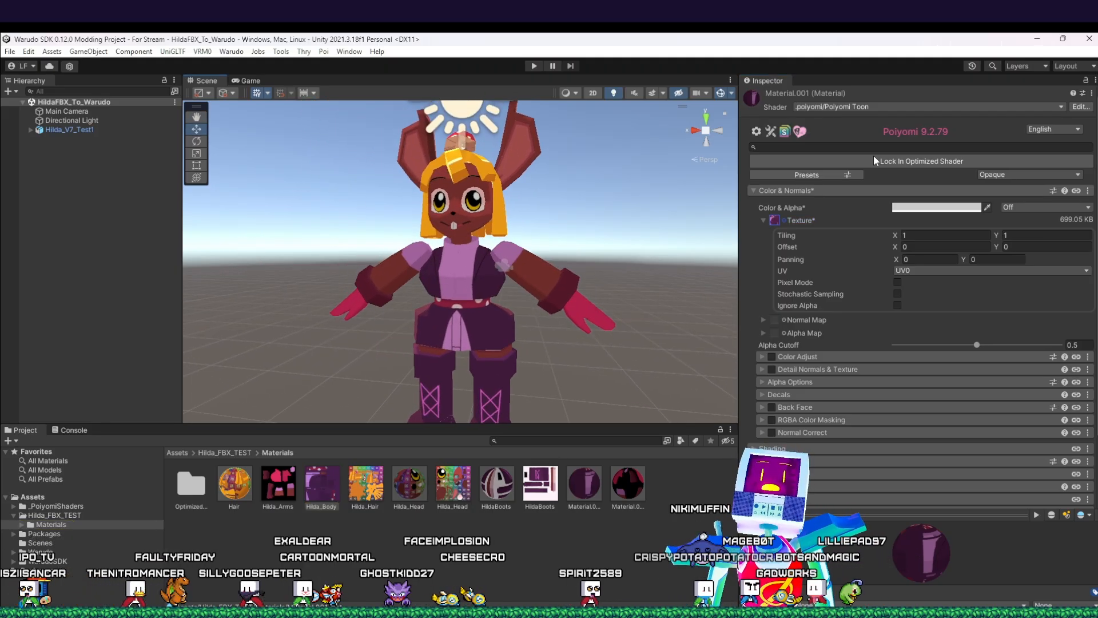
Step: Lock the Material.001 and Hilda Boots materials into optimized shaders
click(906, 162)
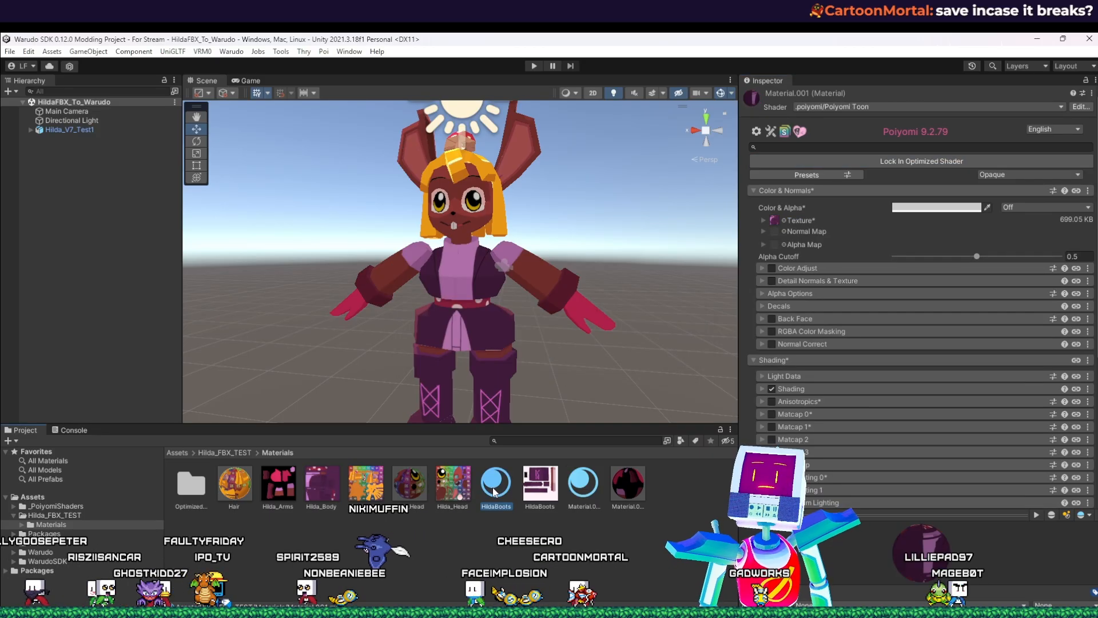
click(918, 160)
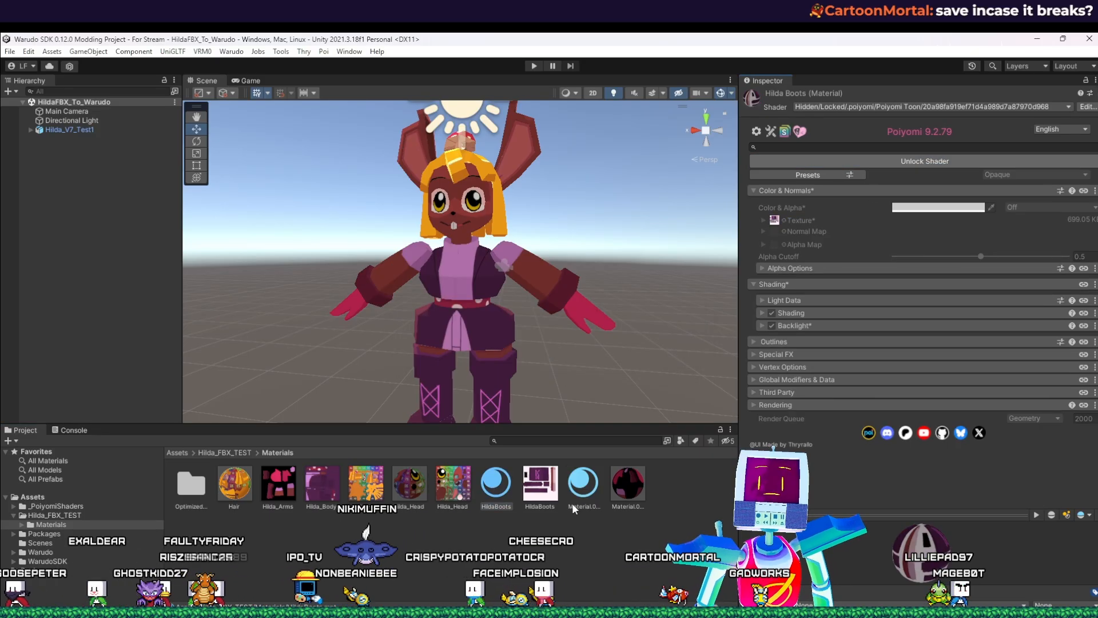
click(642, 506)
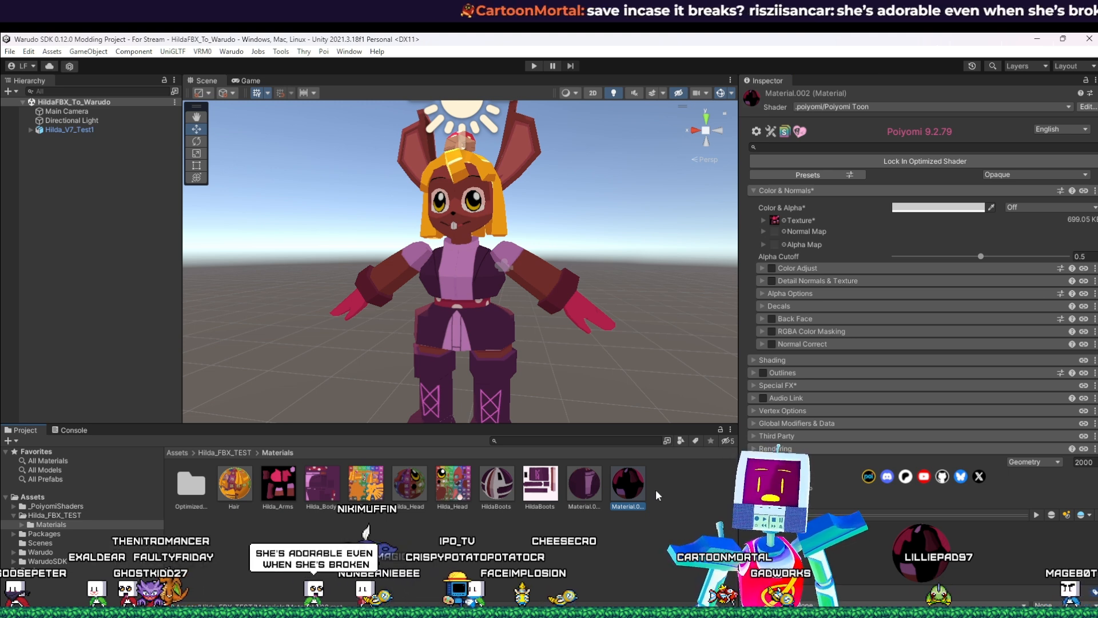
click(682, 497)
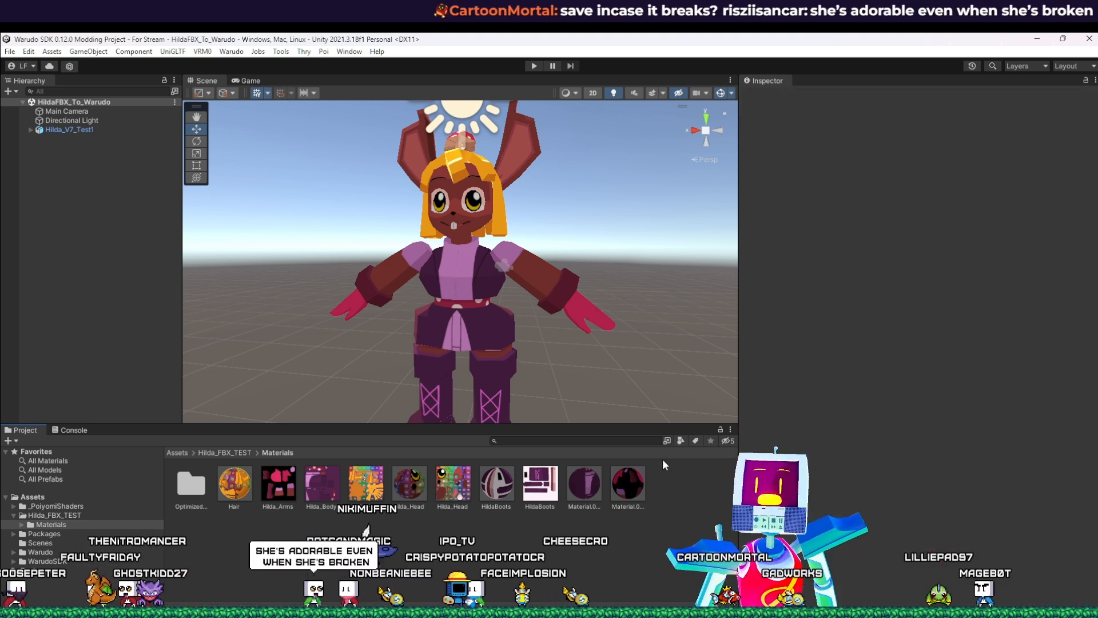
Step: Paste the copied head material properties onto Material.002 and assign the Hilda_Arms texture as its main color texture
click(631, 491)
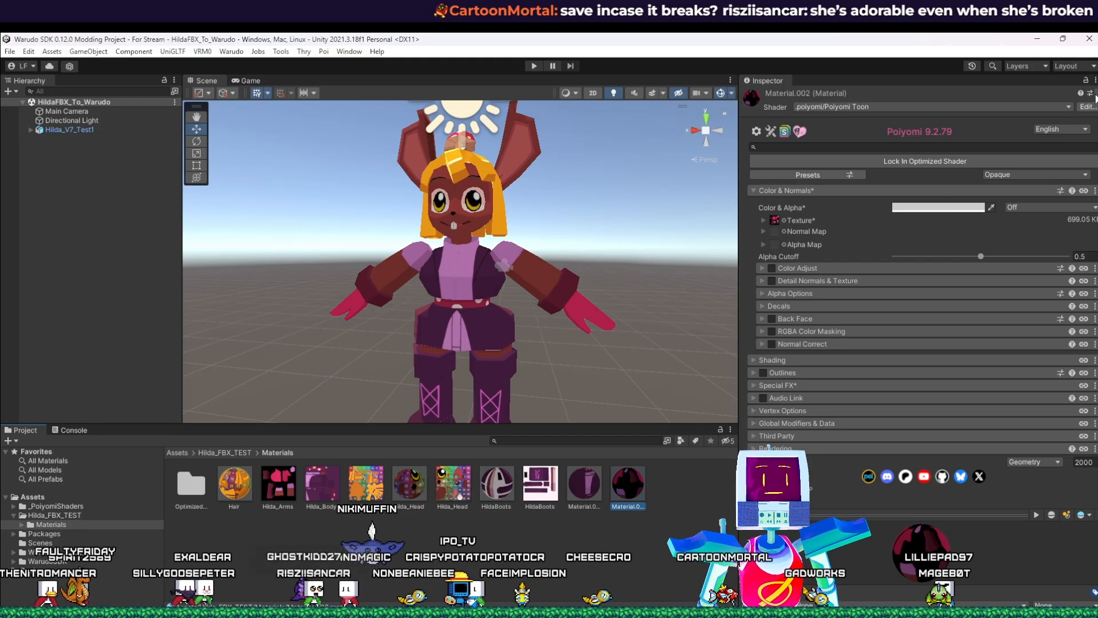
right_click(987, 95)
click(1032, 165)
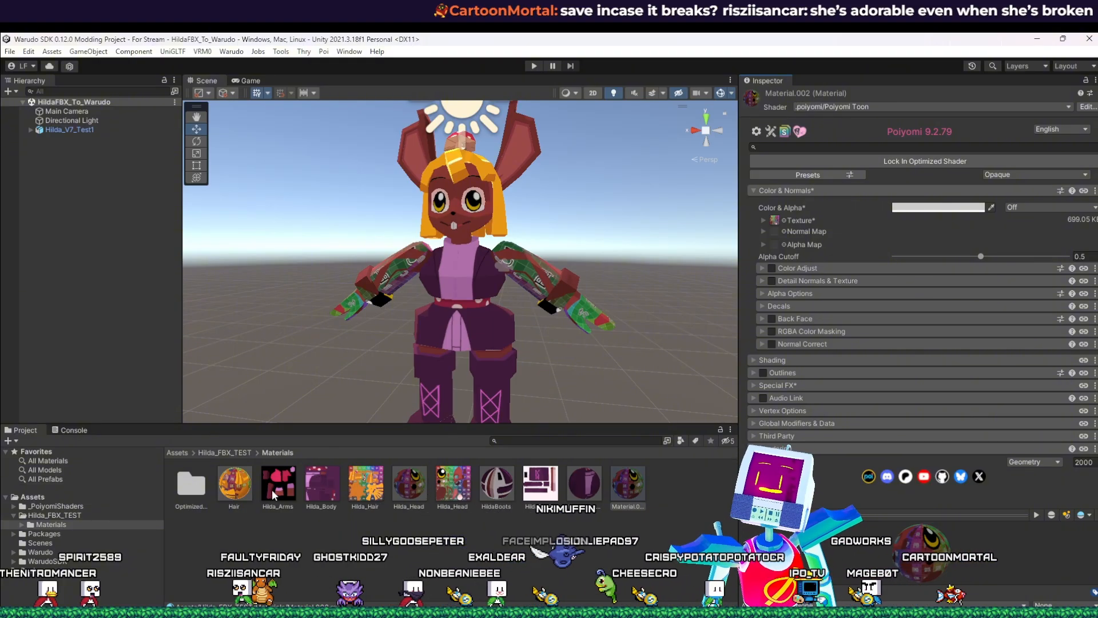
drag(278, 485, 779, 223)
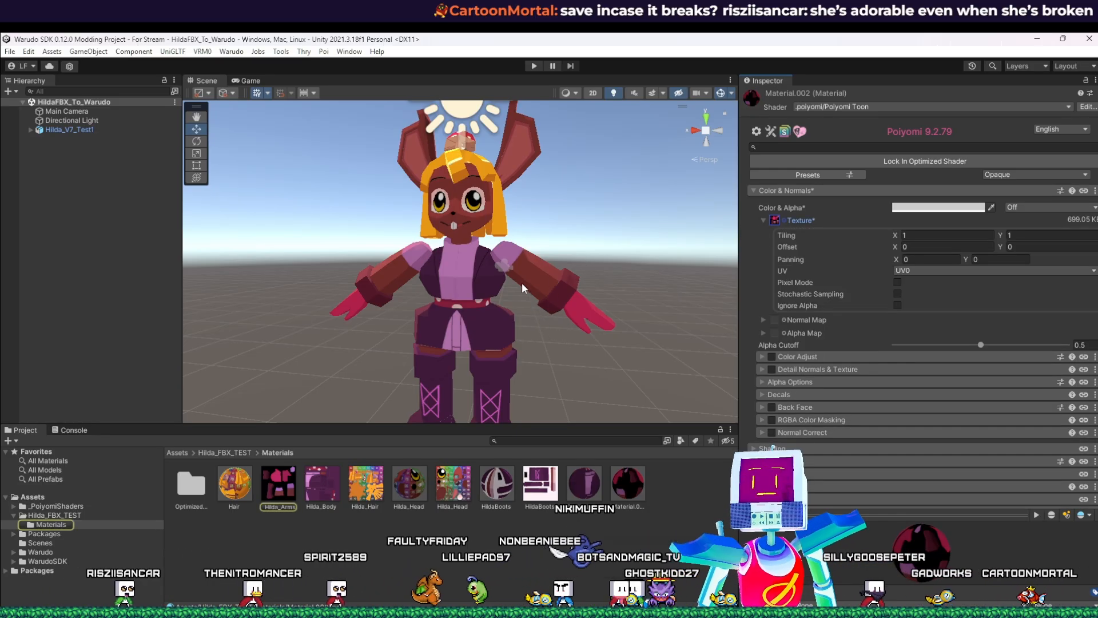
Step: Examine the shading and backlight on the arms and upper body from the front and both sides
click(543, 343)
middle_drag(681, 360, 583, 334)
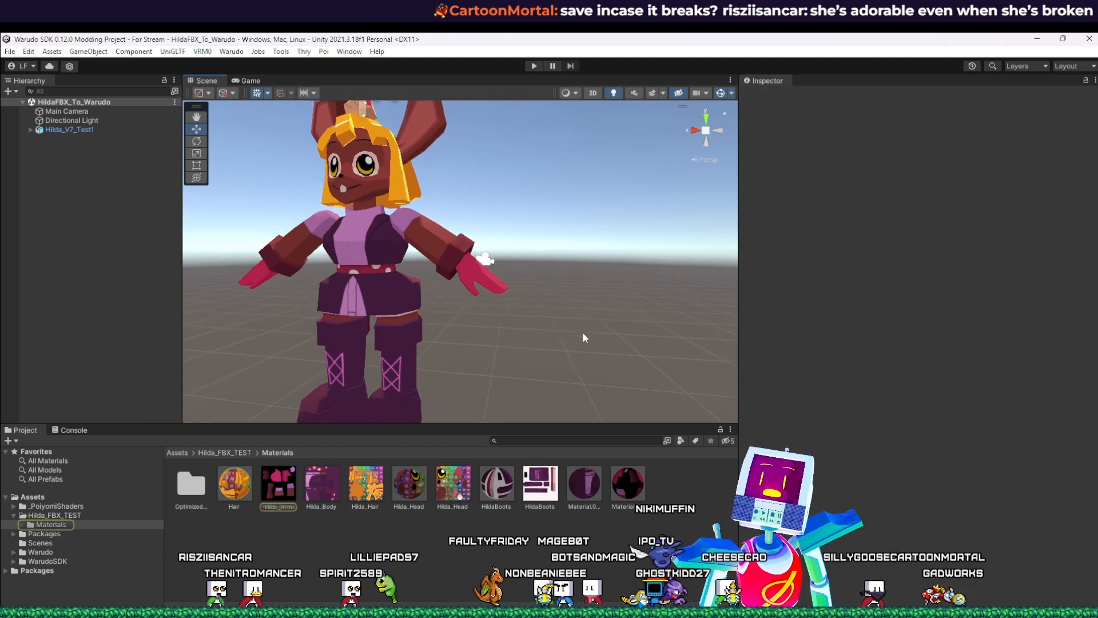
middle_drag(472, 312, 601, 374)
right_drag(601, 373, 526, 367)
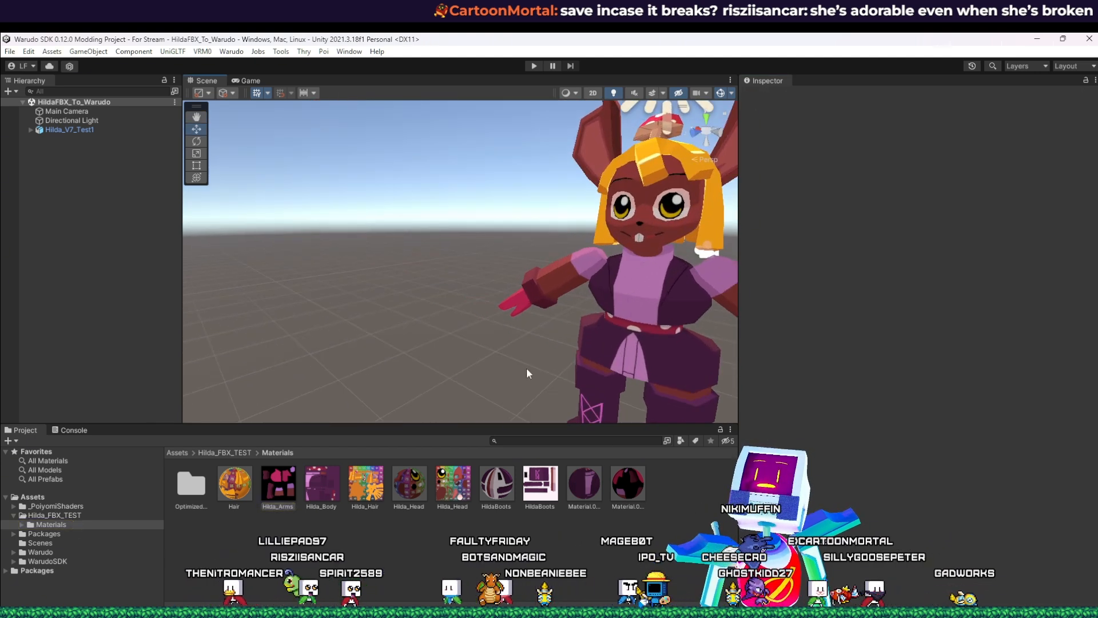
middle_drag(587, 338, 444, 280)
right_drag(539, 270, 489, 267)
middle_drag(575, 263, 433, 318)
right_drag(433, 319, 506, 309)
middle_drag(507, 307, 615, 309)
right_drag(595, 326, 727, 314)
middle_drag(575, 301, 689, 323)
right_drag(482, 301, 576, 312)
middle_drag(576, 311, 471, 336)
right_drag(600, 334, 515, 340)
middle_drag(600, 324, 510, 351)
scroll(510, 351, down, 6)
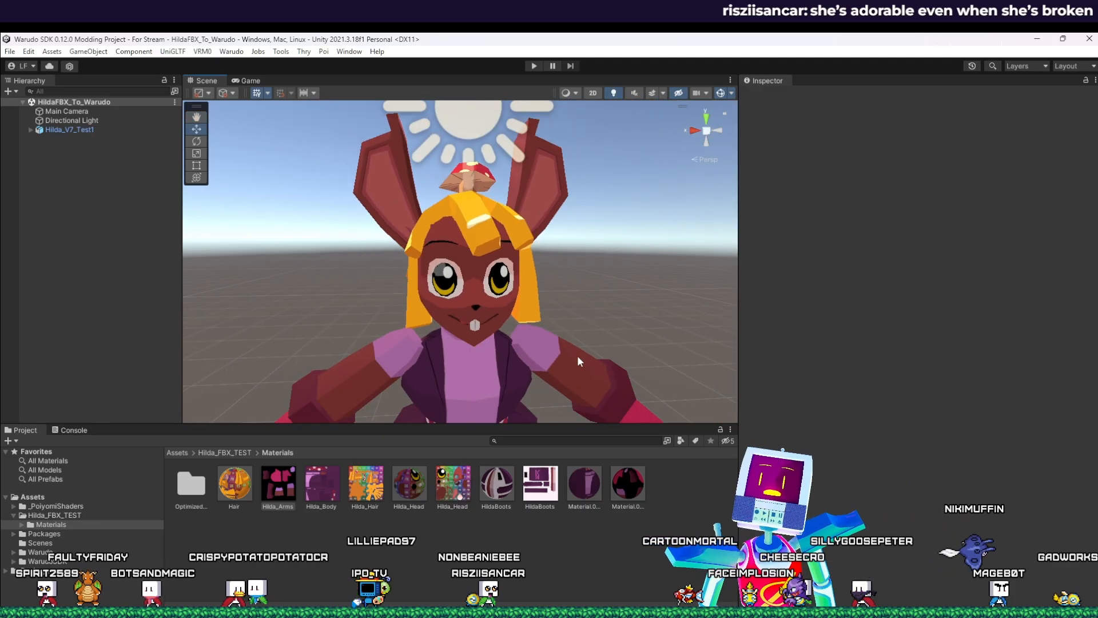
click(579, 359)
middle_drag(575, 361, 538, 346)
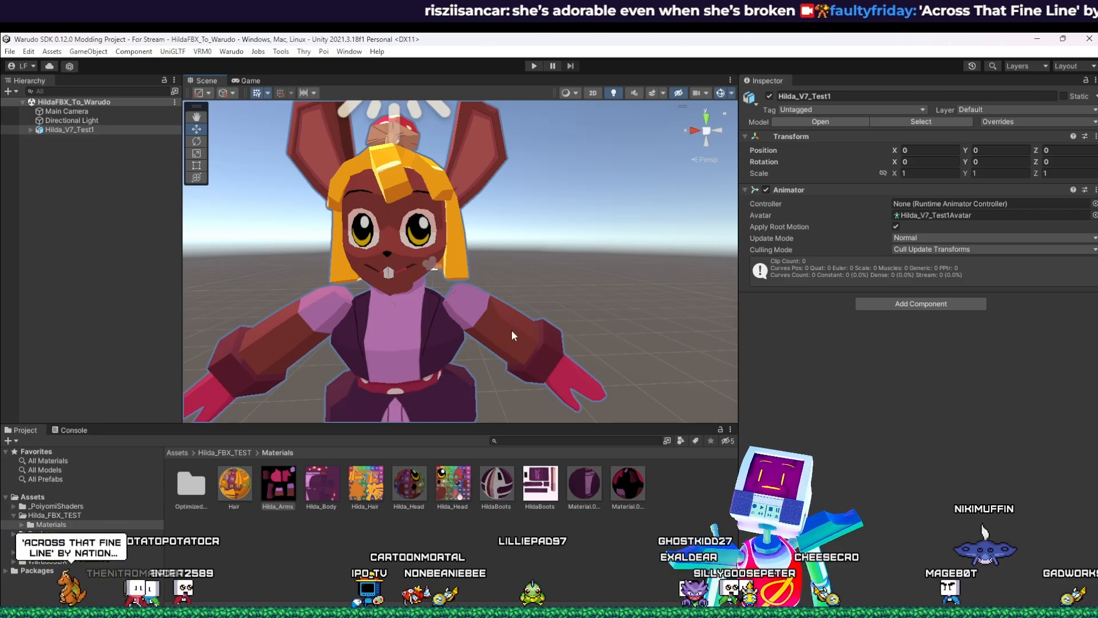
mouse_move(512, 330)
middle_down()
mouse_move(505, 344)
mouse_move(518, 351)
middle_up()
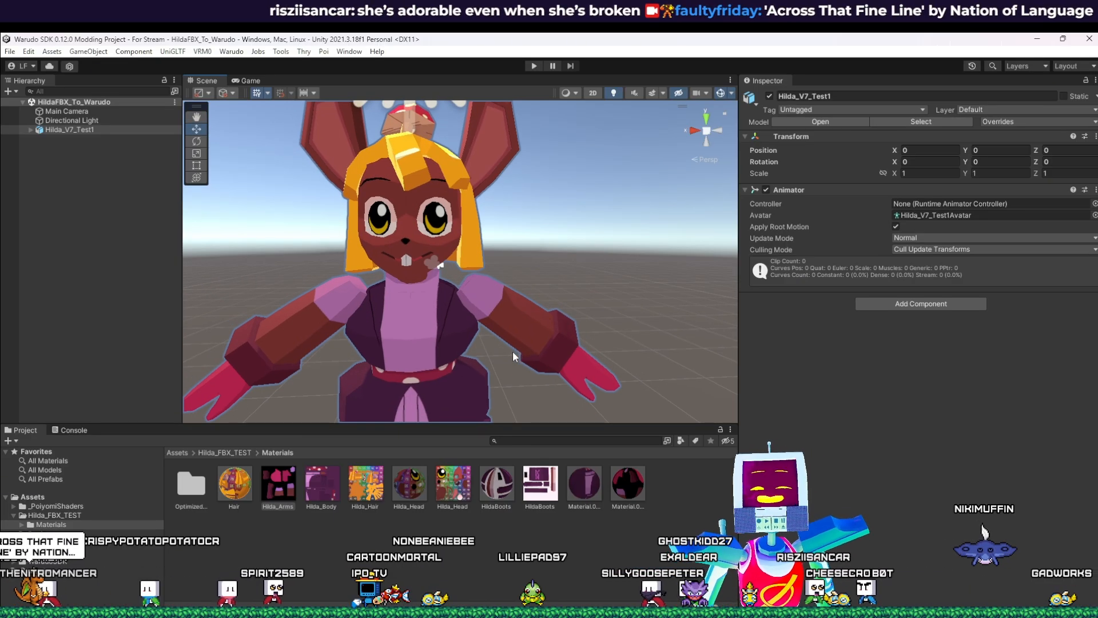
middle_drag(520, 304, 540, 318)
right_drag(540, 318, 521, 299)
middle_drag(520, 299, 522, 308)
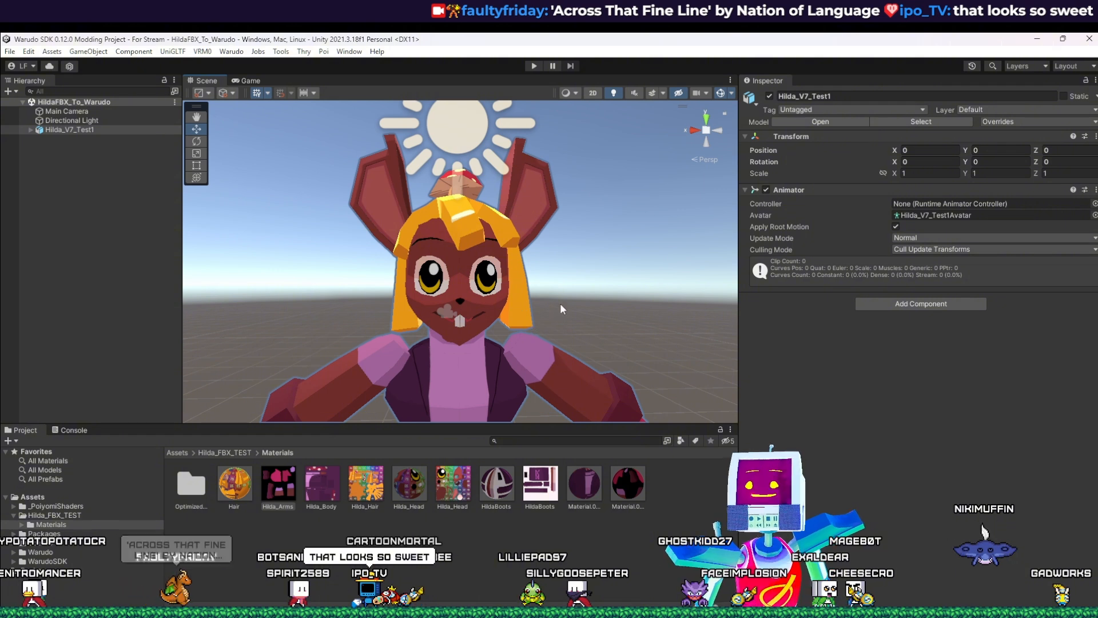
Step: Lock the Material.002 and Material.001 shaders, and check the lock state of the Hilda Boots and Hilda_Head materials
click(634, 491)
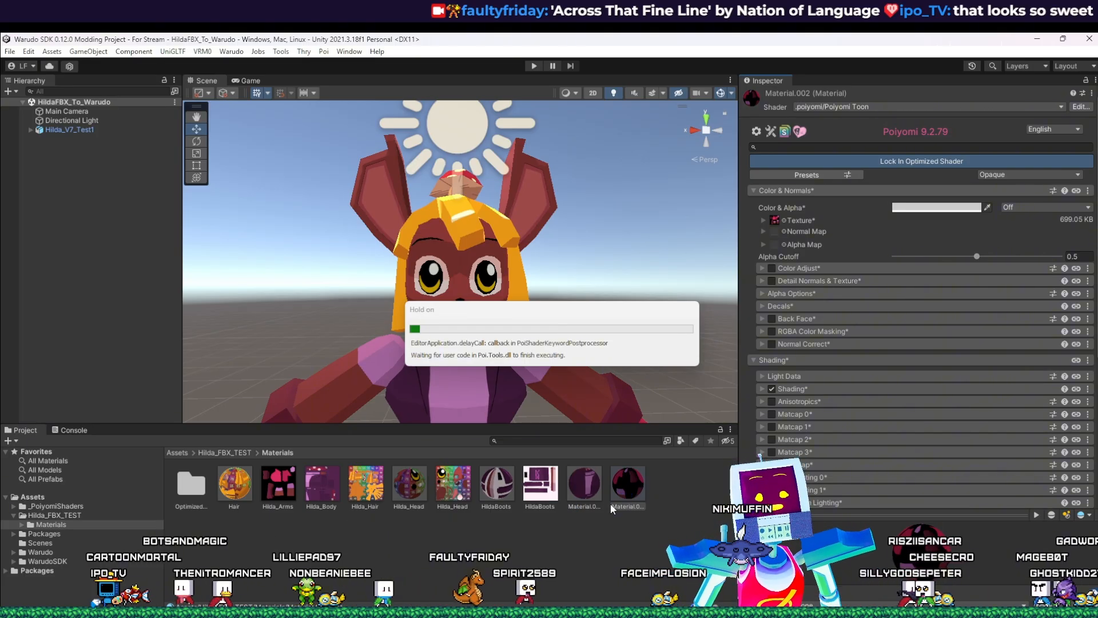
click(585, 485)
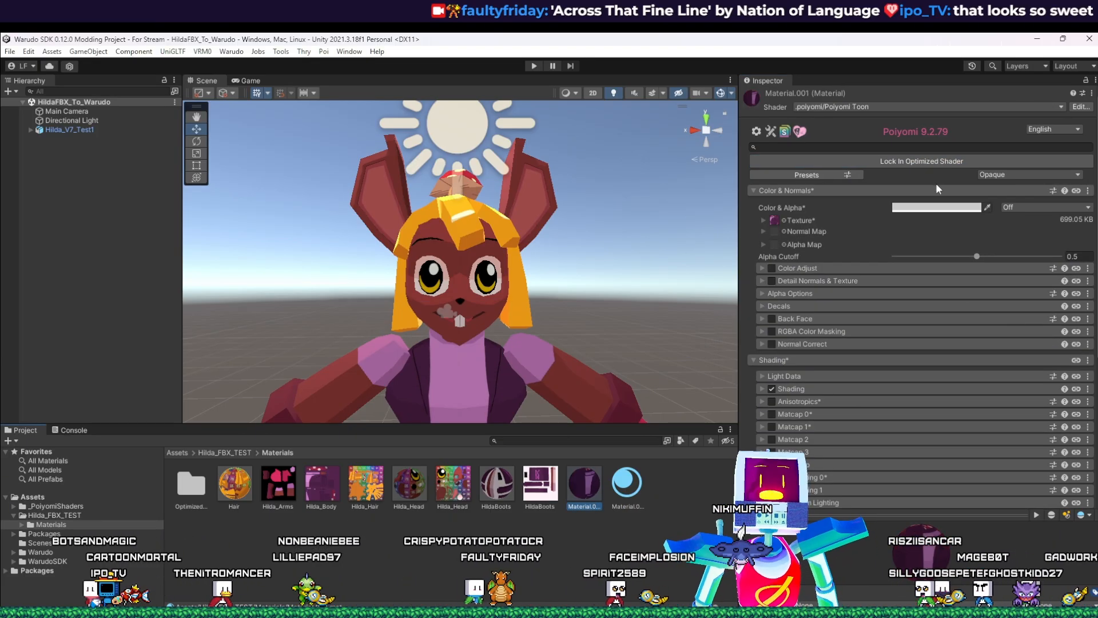
click(929, 163)
click(497, 485)
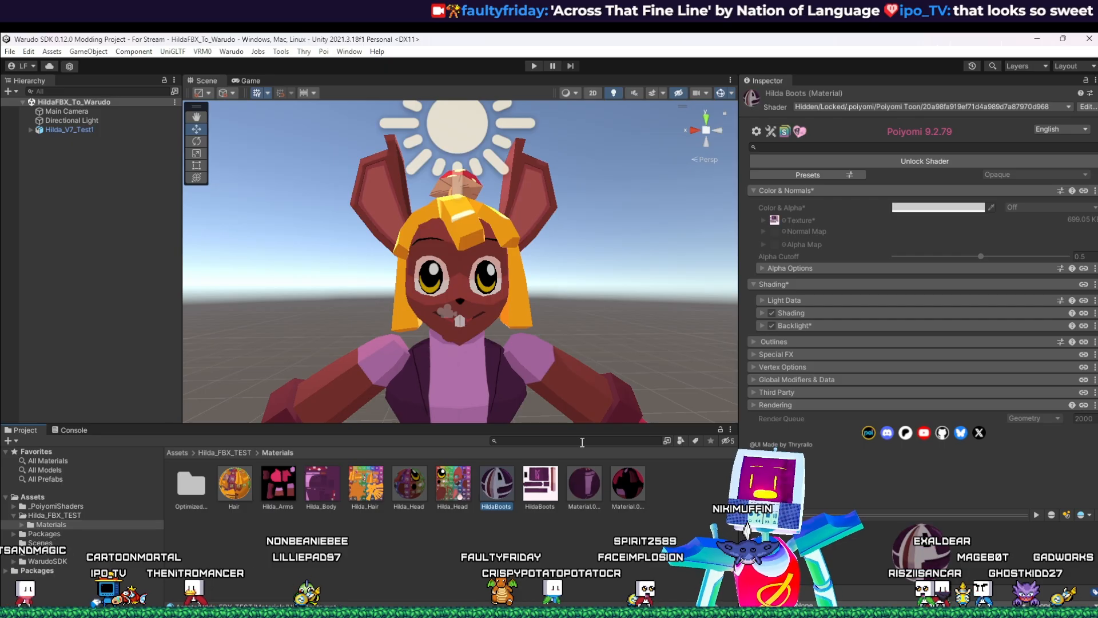
click(399, 492)
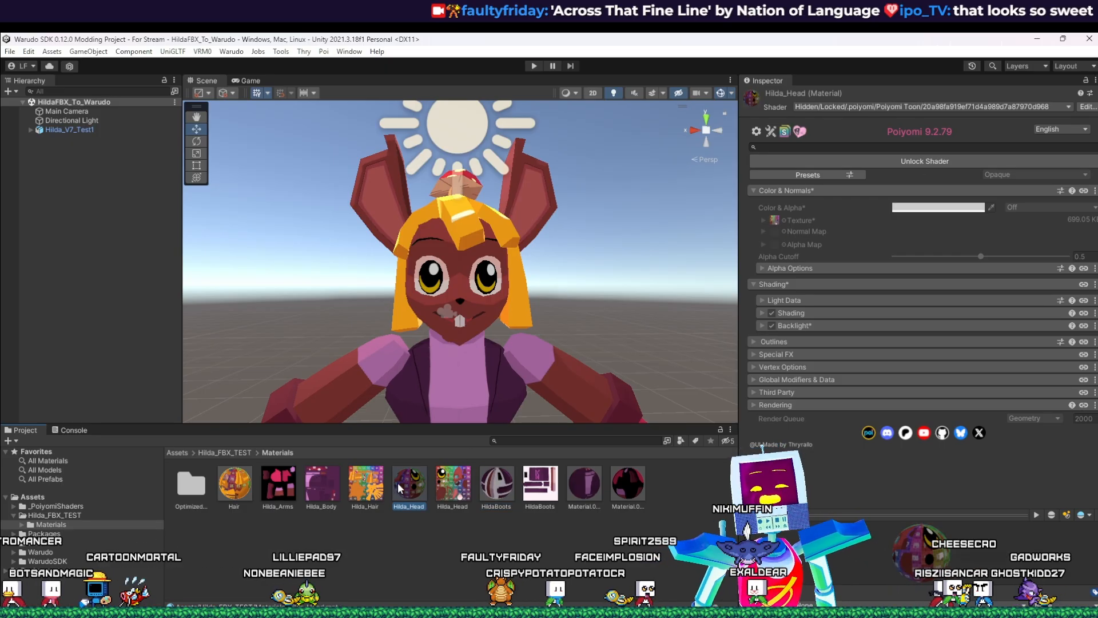
Step: Unlock the Hair material, disable its Matcap 0 and lock it into an optimized shader again
click(234, 490)
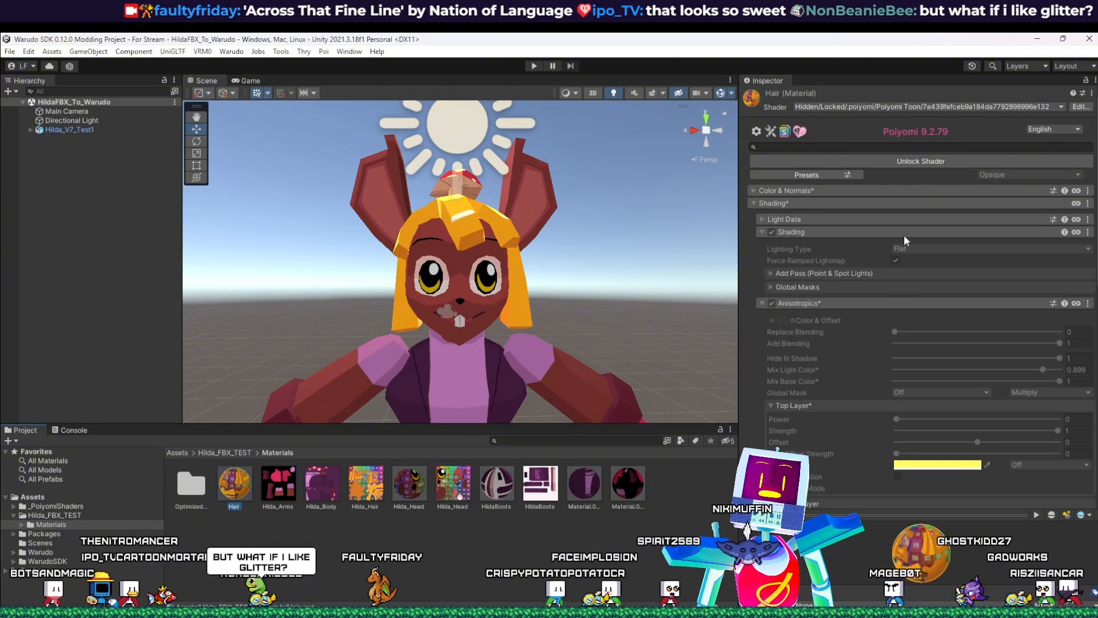
click(763, 303)
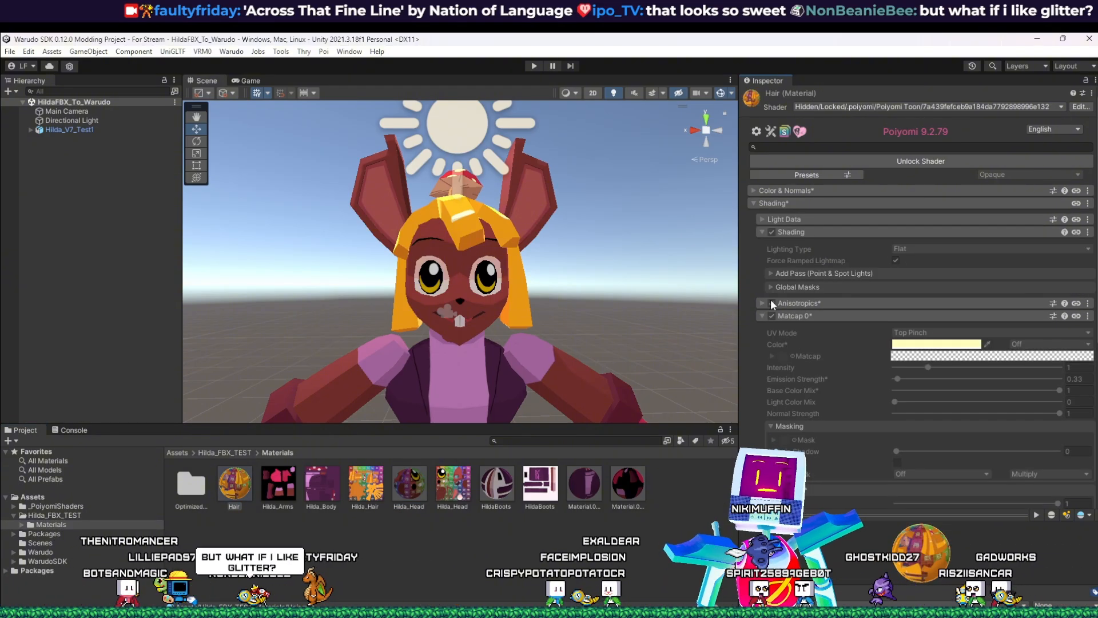
click(761, 315)
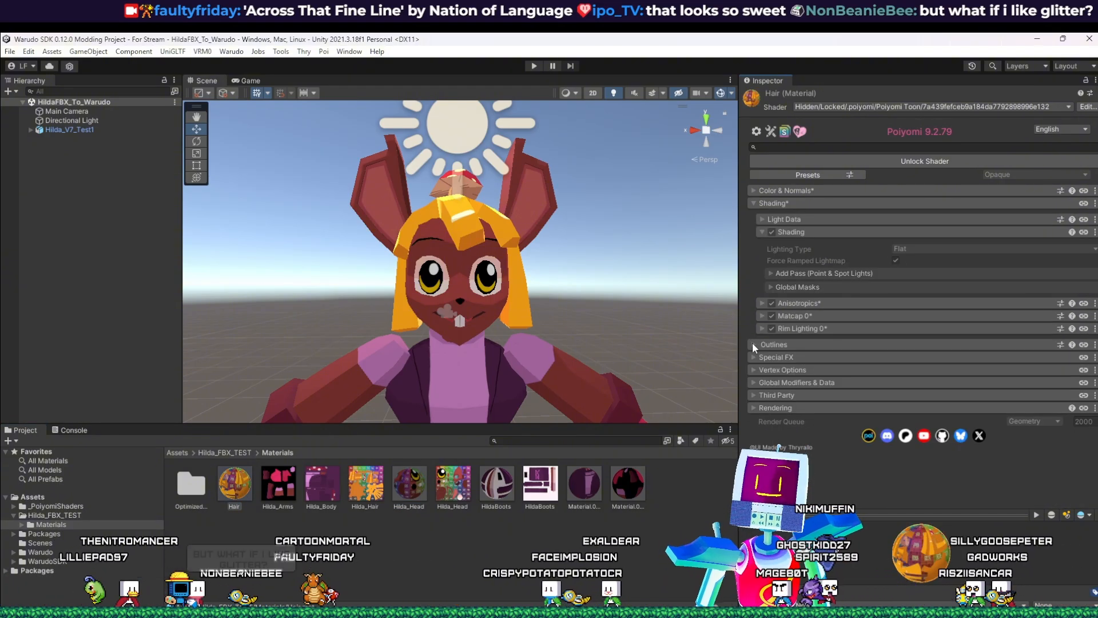
click(773, 316)
click(773, 315)
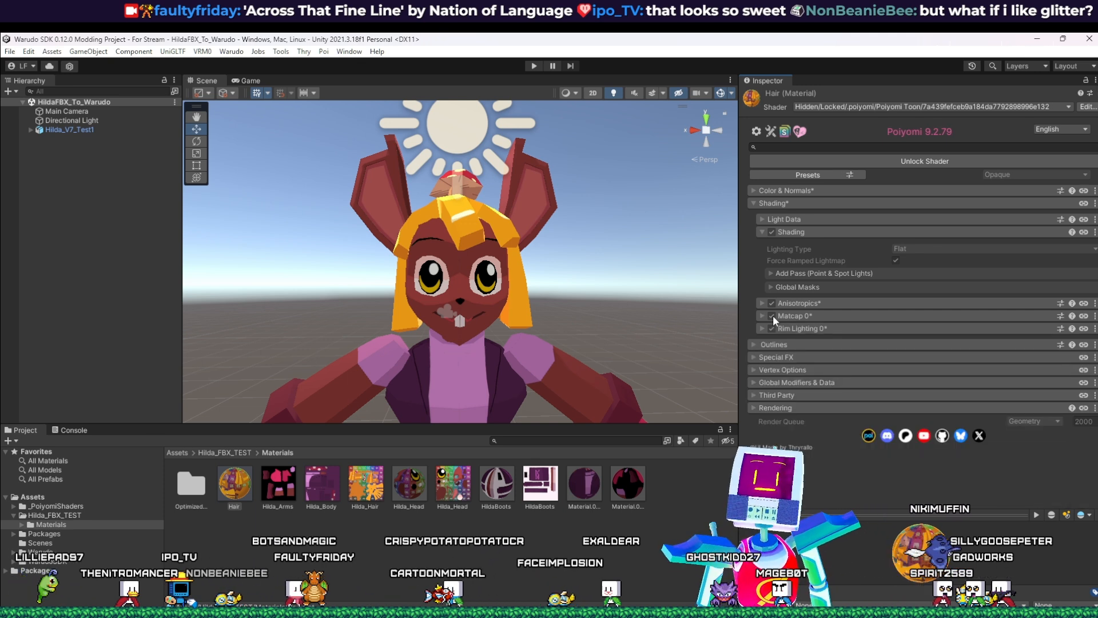
click(773, 315)
click(760, 316)
click(758, 317)
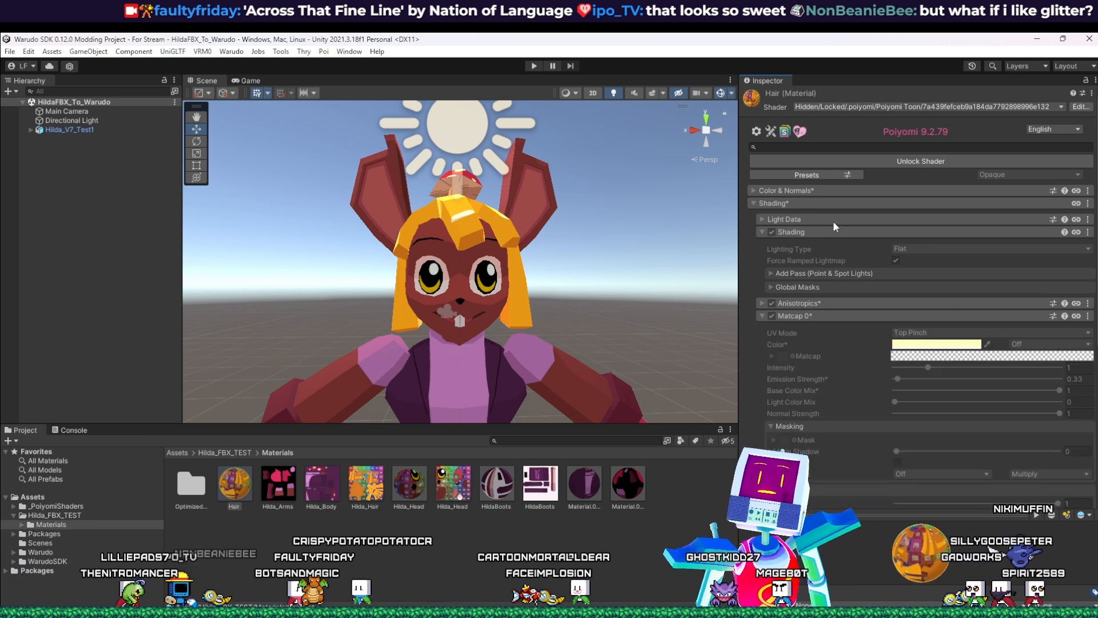
click(891, 158)
click(773, 315)
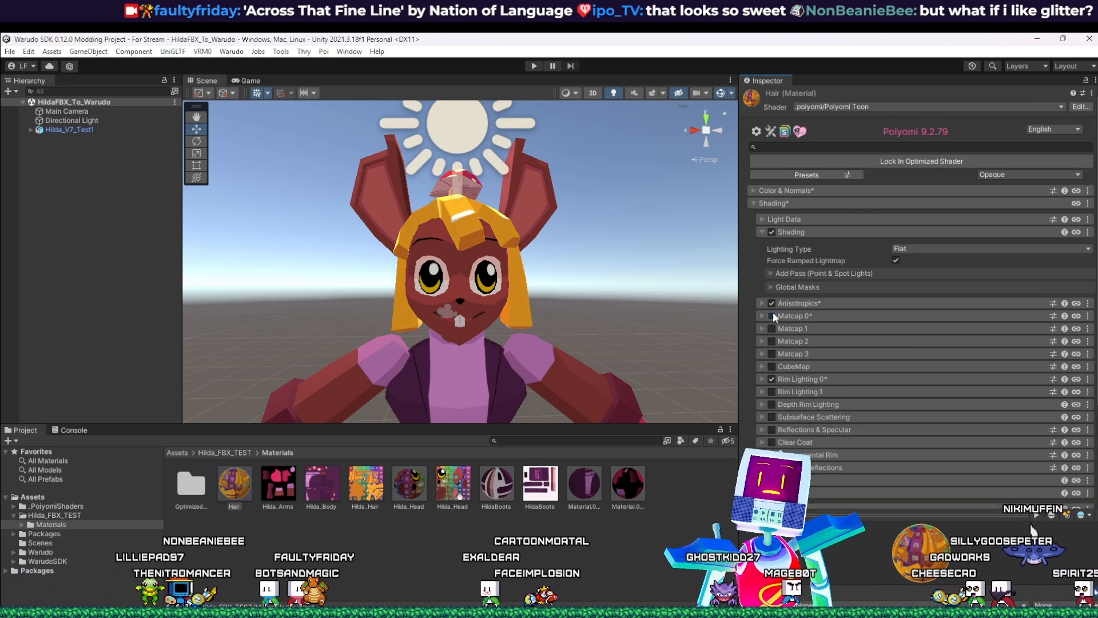
middle_drag(691, 317, 681, 349)
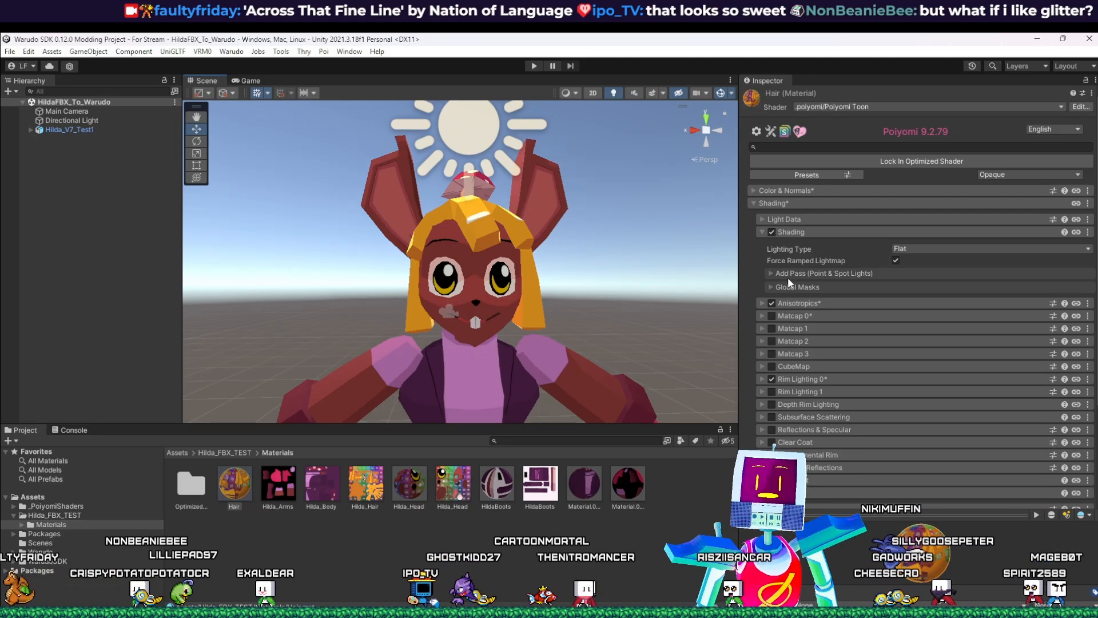
click(888, 161)
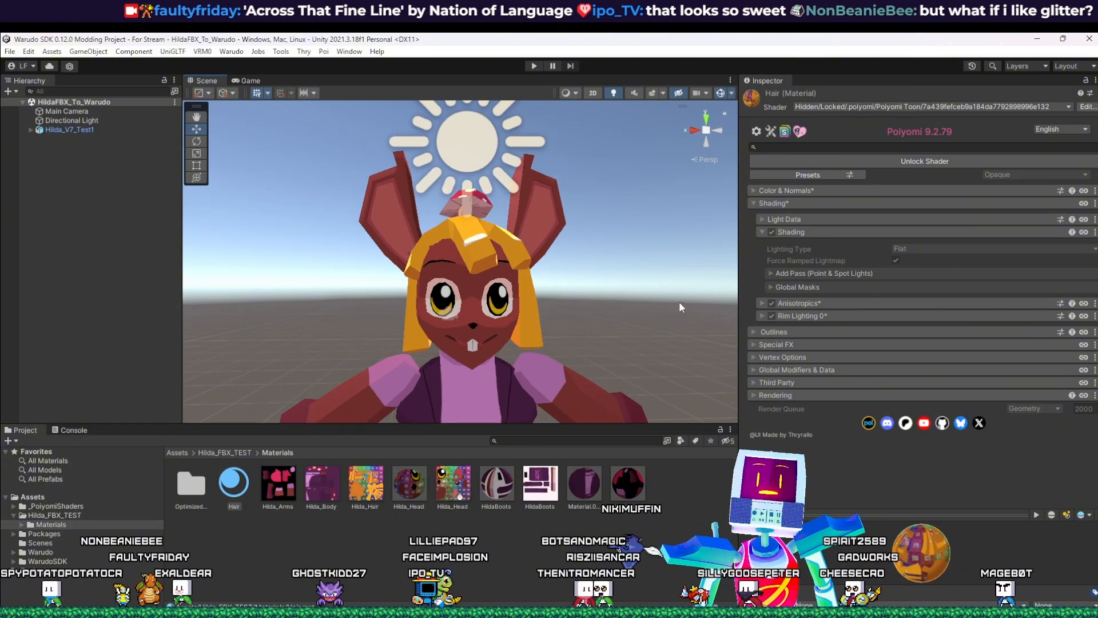
Step: Unlock the Hair material, disable Rim Lighting 0 and enable Backlight
click(821, 164)
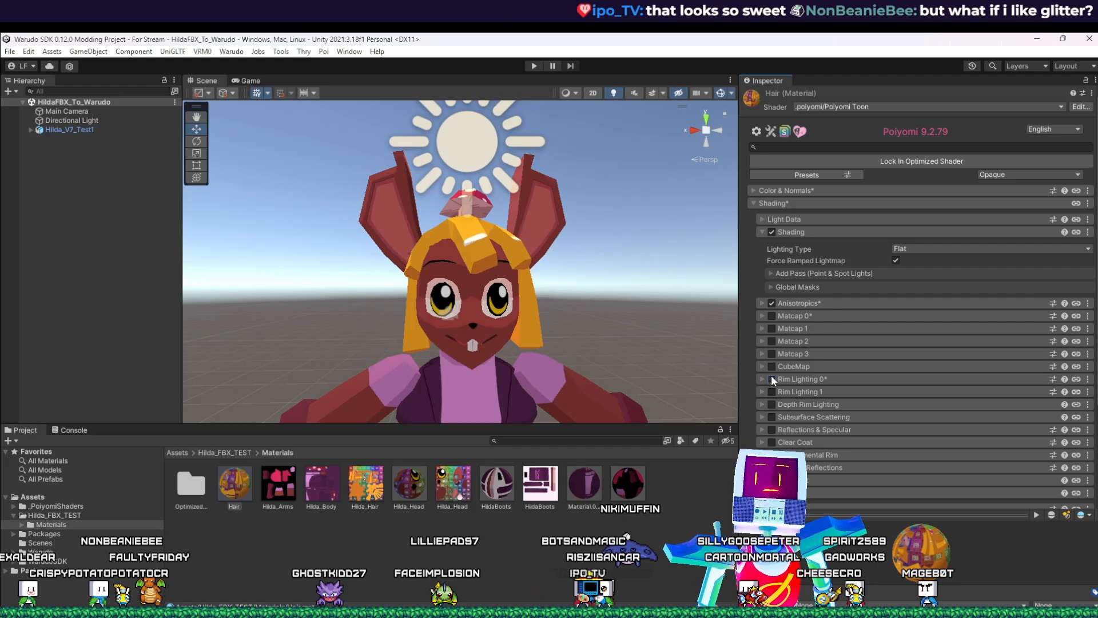
scroll(763, 380, down, 3)
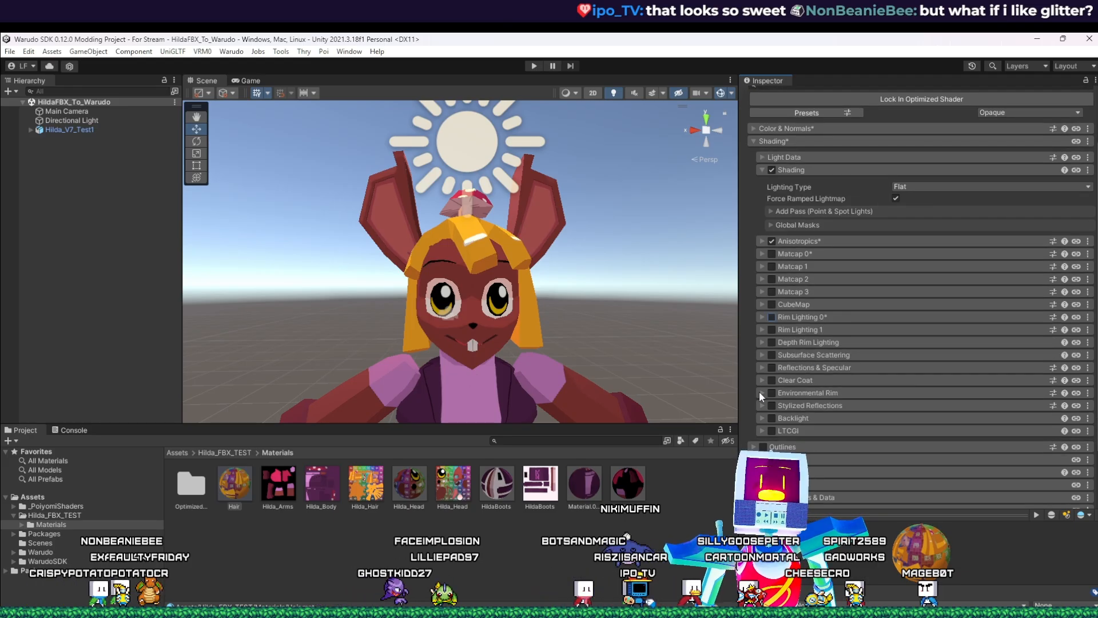
click(771, 418)
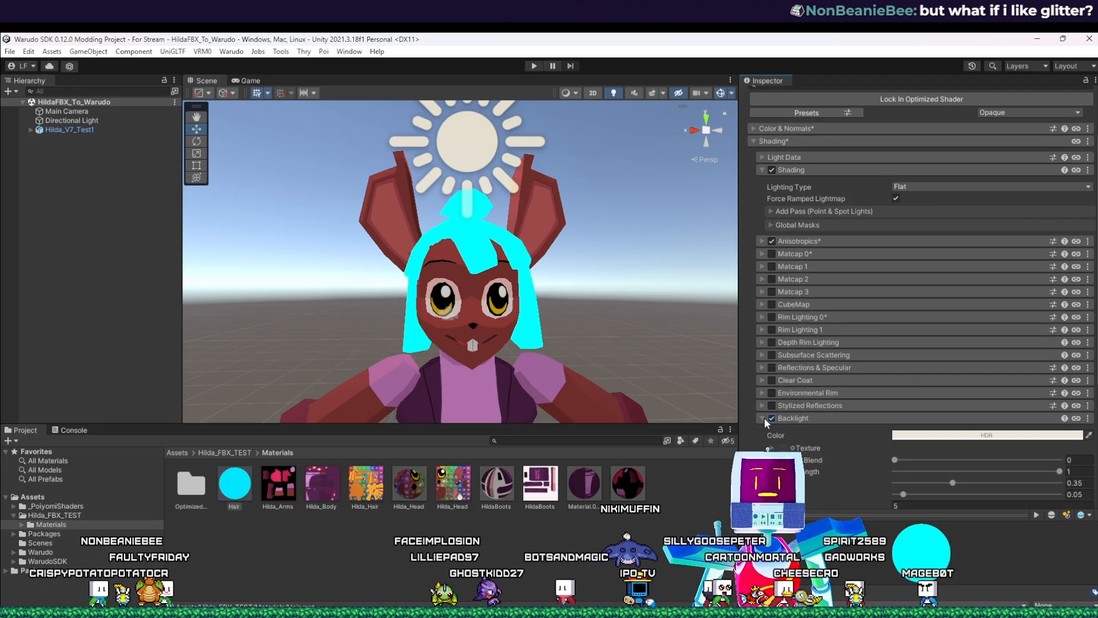
scroll(900, 424, down, 2)
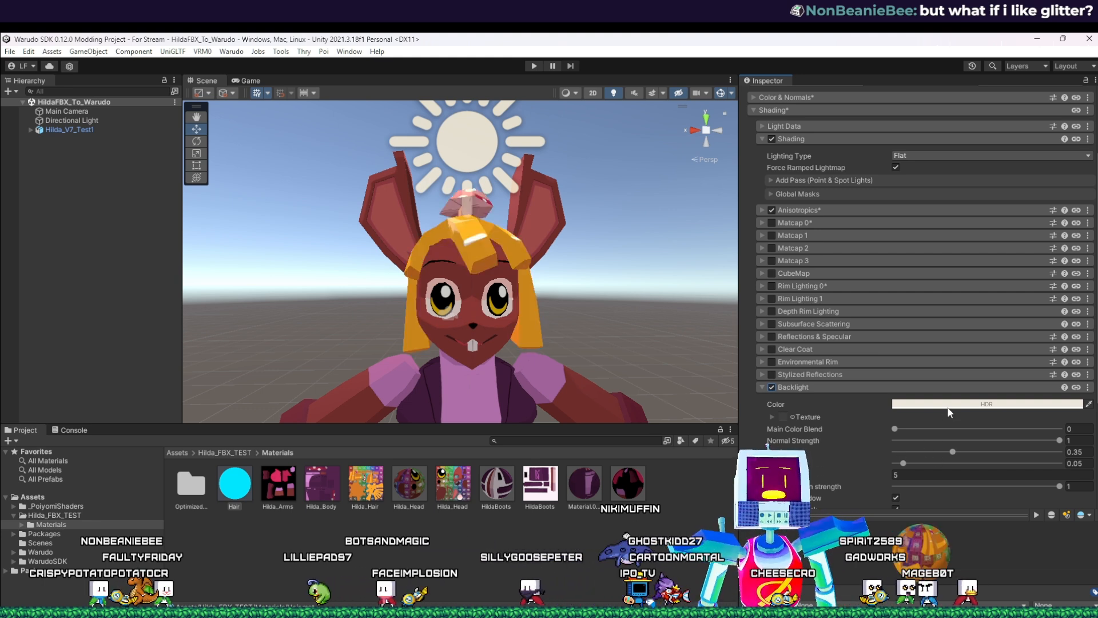
Step: Set the hair backlight's blur to about 0.127 and its color to a light golden orange
mouse_move(902, 463)
mouse_down()
mouse_move(932, 465)
mouse_move(916, 463)
mouse_up()
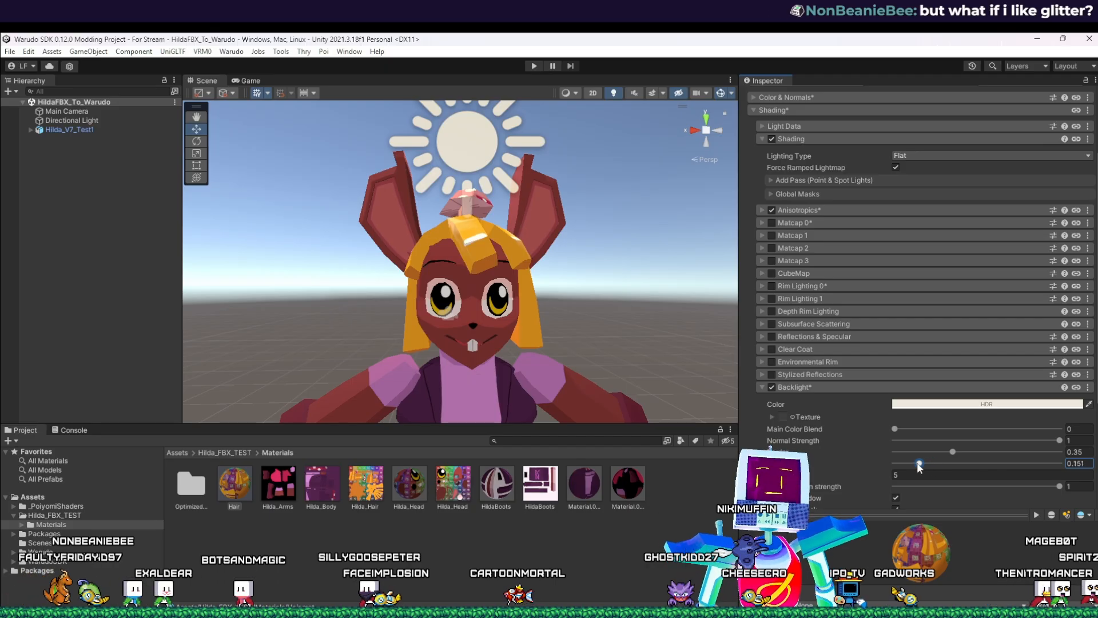
click(944, 406)
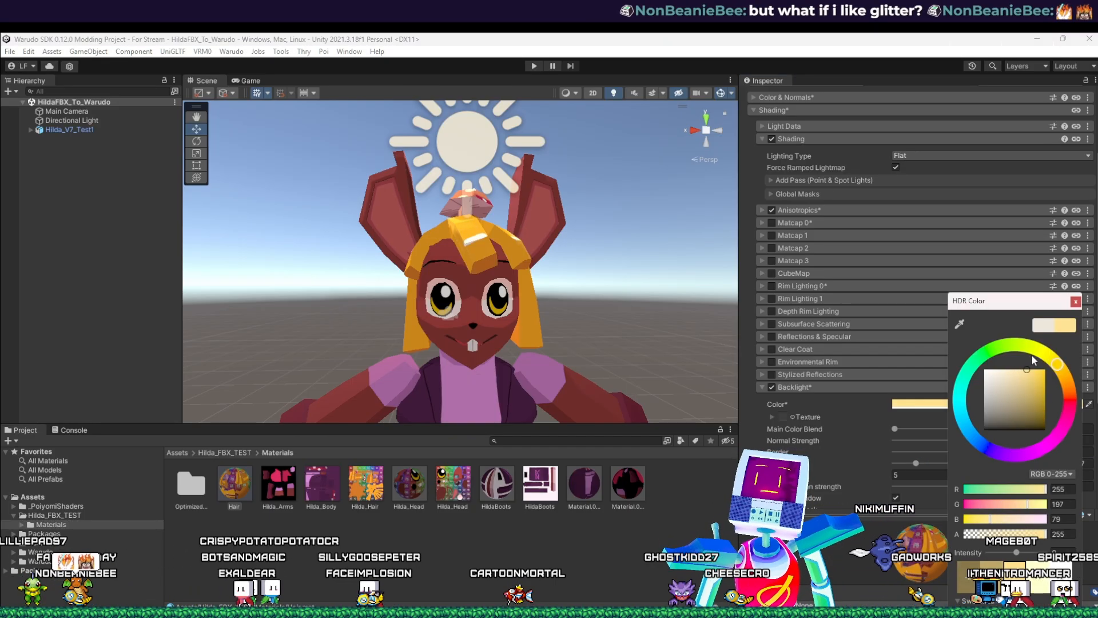
drag(1028, 370, 1035, 369)
click(1059, 365)
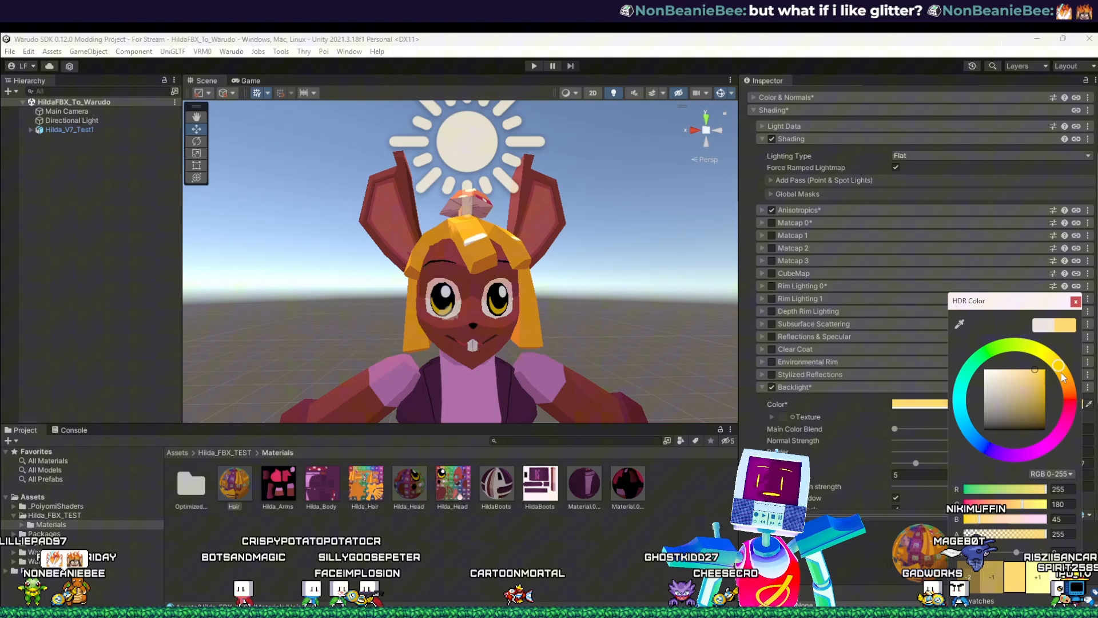
click(1064, 376)
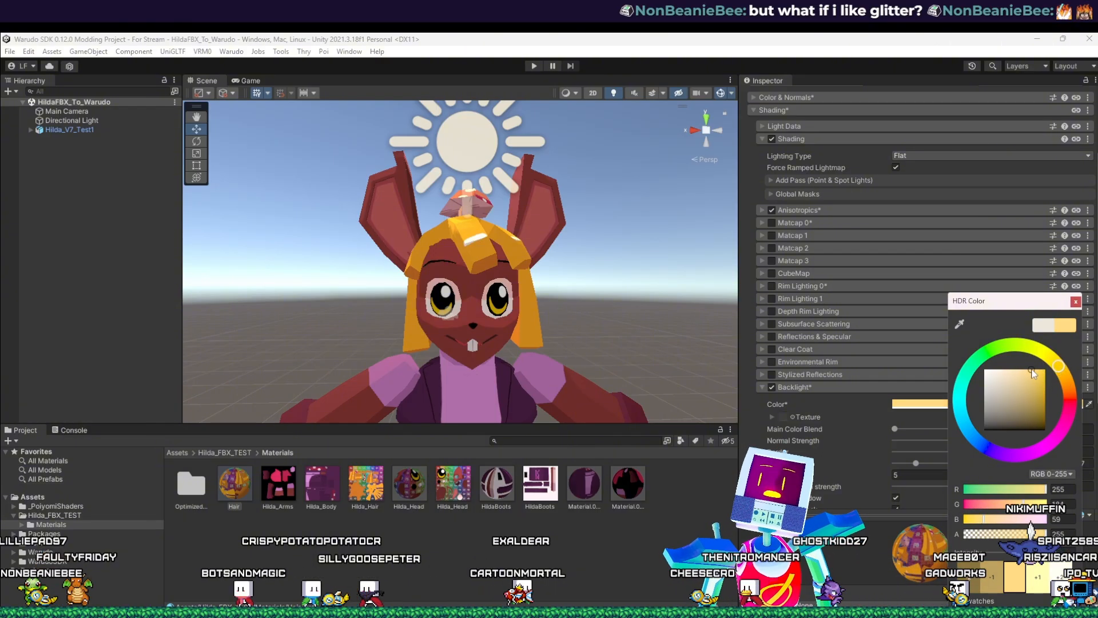
Step: Examine the golden backlight on the hair from the front and the side of the head
alt+drag(611, 410, 687, 343)
middle_drag(584, 326, 715, 354)
alt+drag(715, 354, 655, 327)
middle_drag(655, 327, 584, 340)
right_drag(584, 340, 568, 360)
middle_drag(687, 343, 591, 366)
right_drag(591, 366, 501, 377)
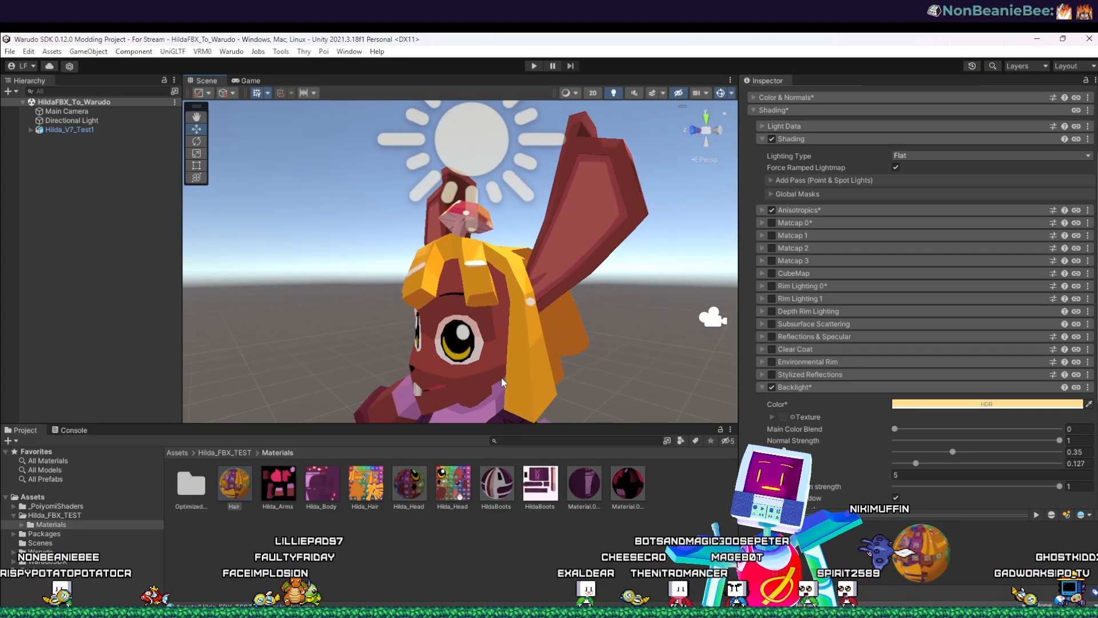
middle_drag(589, 378, 565, 353)
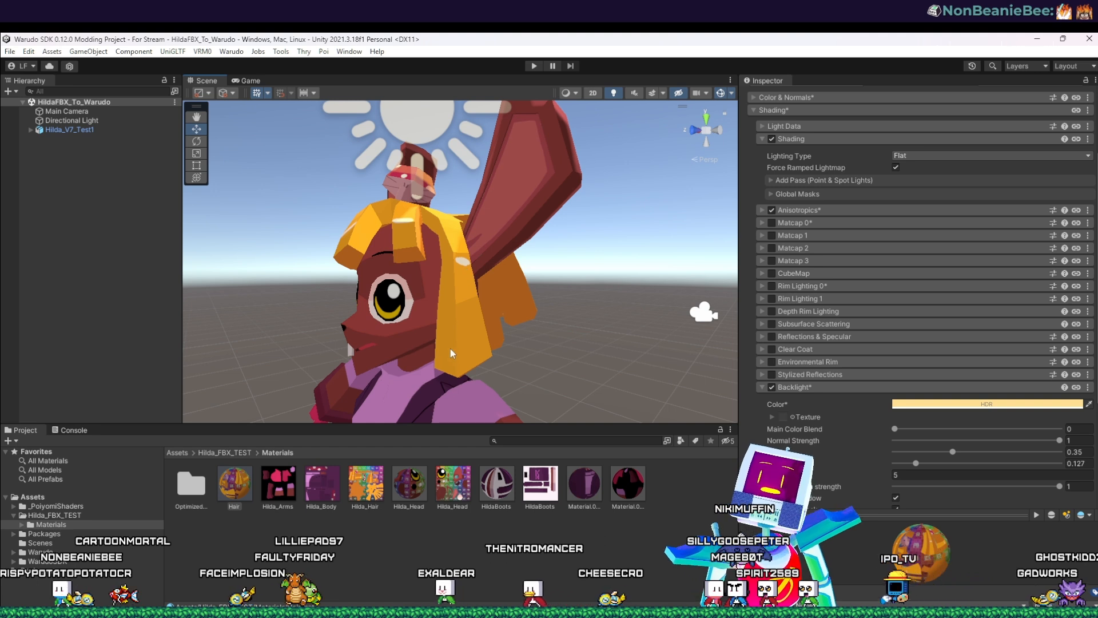
middle_drag(451, 352, 527, 322)
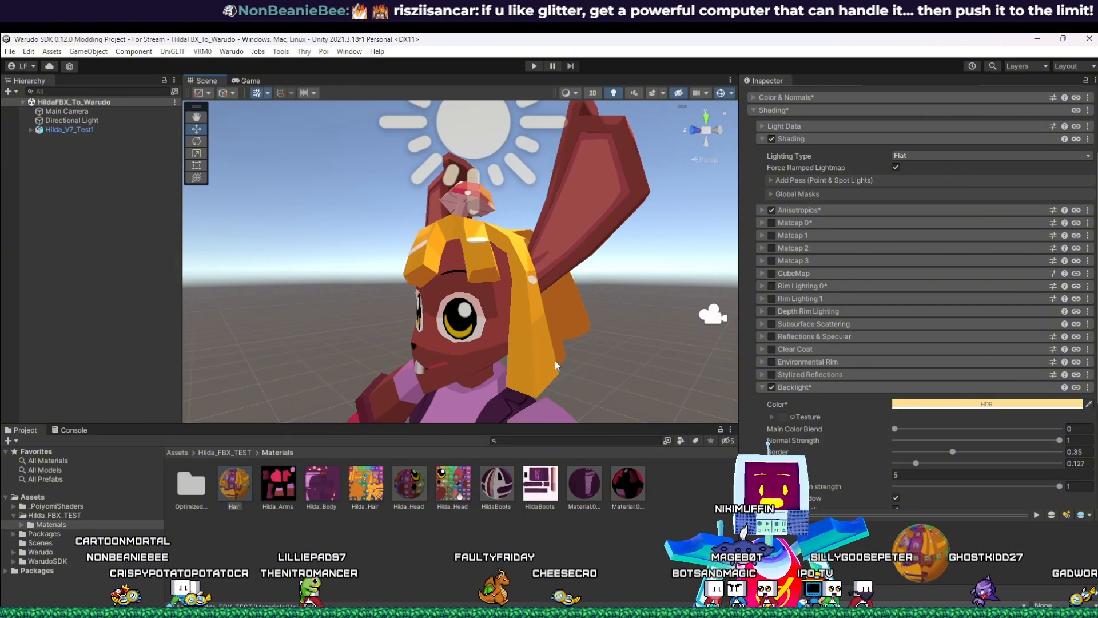
Step: Collapse the Hair material's Shading section, lock its shader and check the hair on the character
scroll(858, 172, up, 3)
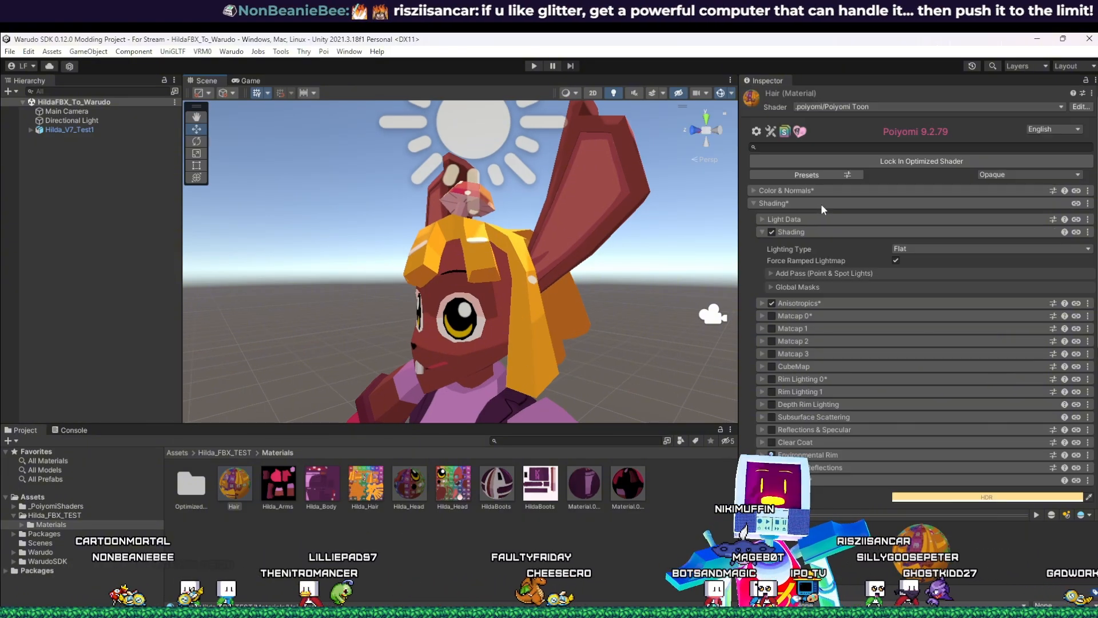
click(754, 203)
click(905, 163)
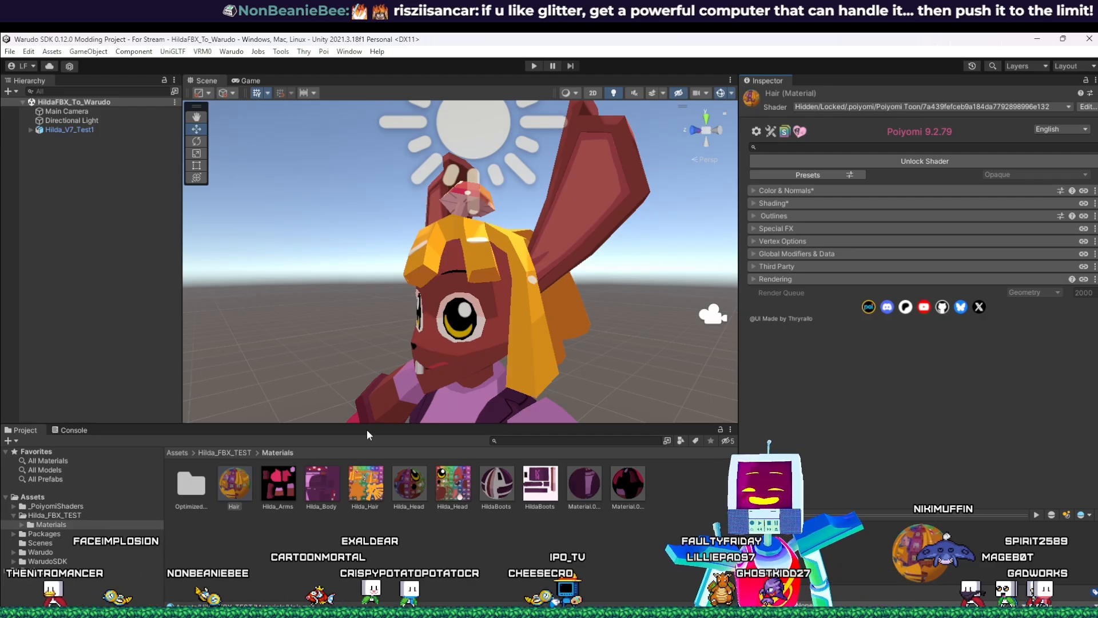
middle_drag(418, 364, 438, 361)
right_drag(509, 361, 554, 354)
middle_drag(495, 369, 514, 352)
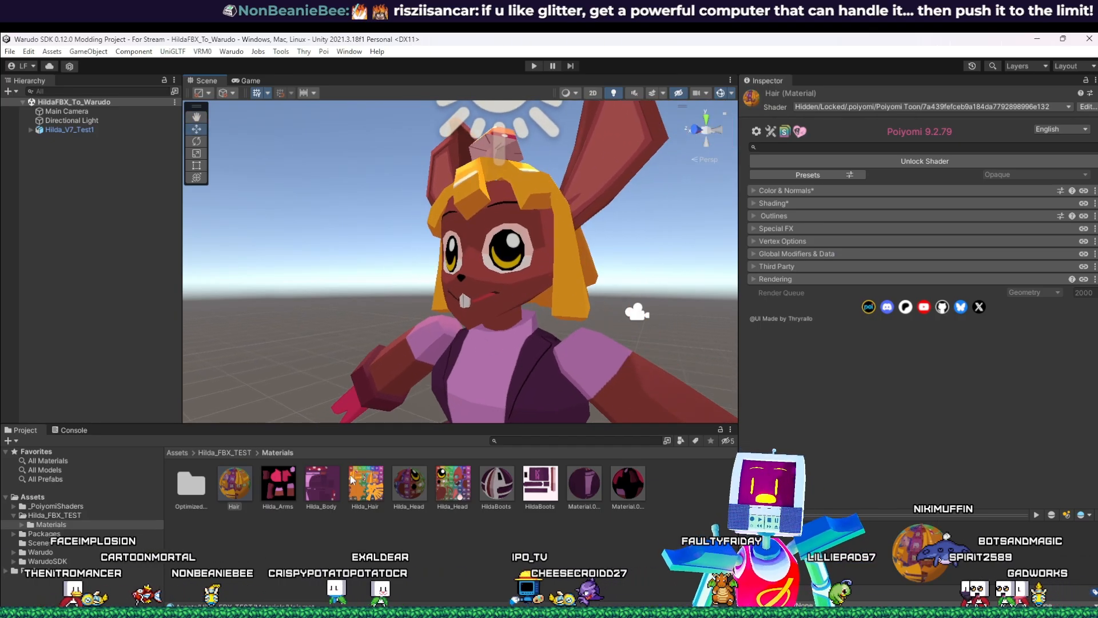
Step: Check the shader lock state of the remaining materials, including Material.001 and Material.002, and return to the Hilda_FBX_TEST folder
click(409, 485)
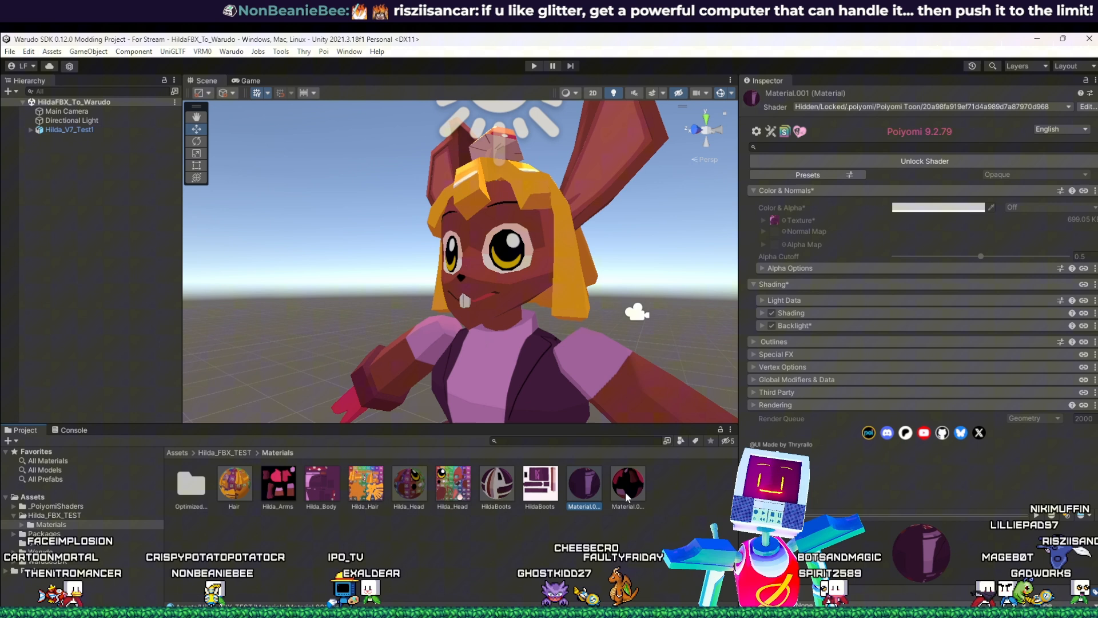
click(627, 488)
click(225, 452)
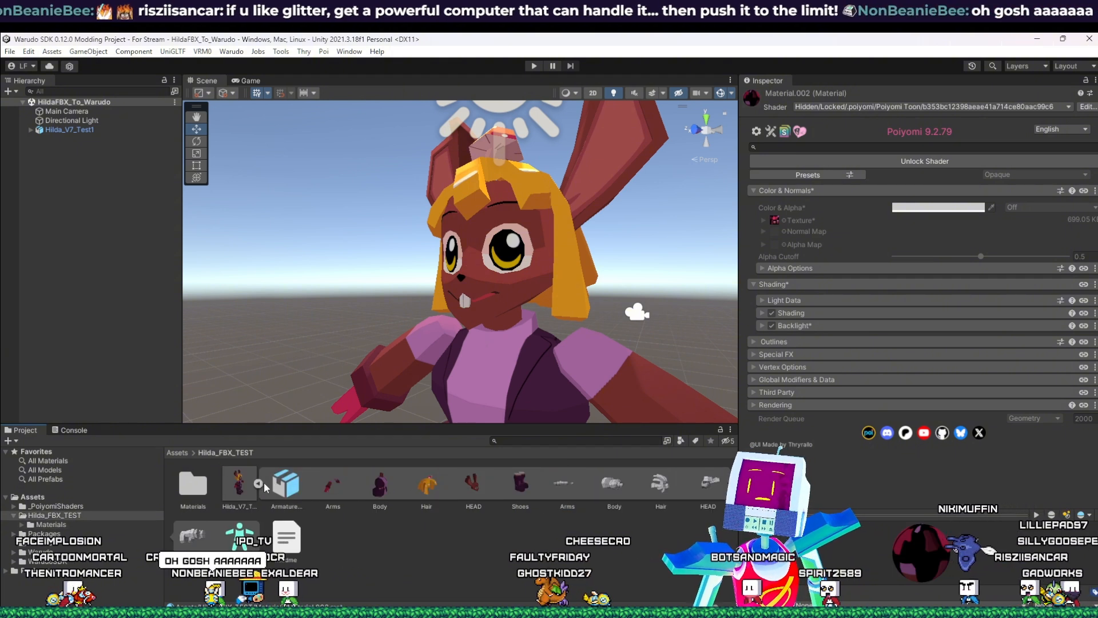
Step: Enlarge the Scene view's height and frame the character's head and upper body from the front
right_drag(541, 309, 606, 321)
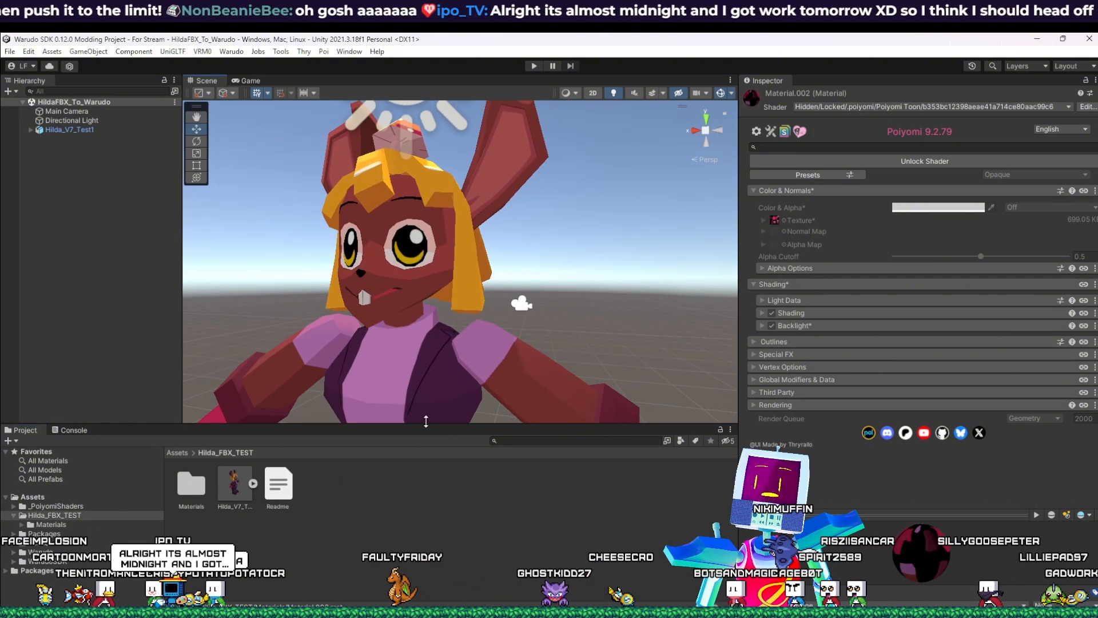
drag(428, 425, 423, 476)
middle_drag(429, 405, 451, 426)
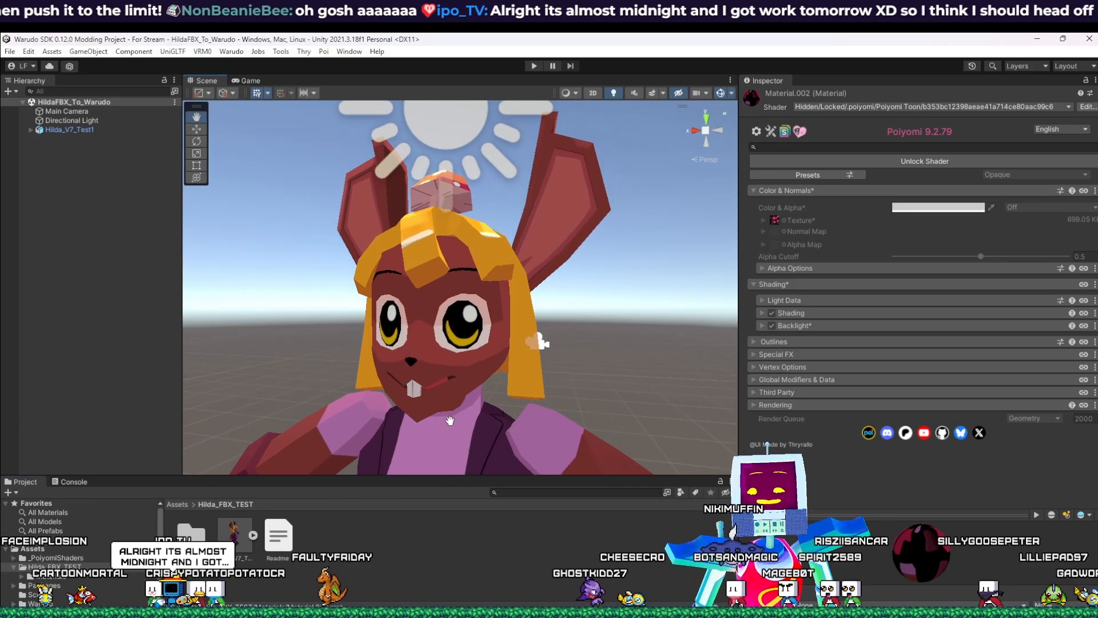
scroll(450, 427, down, 1)
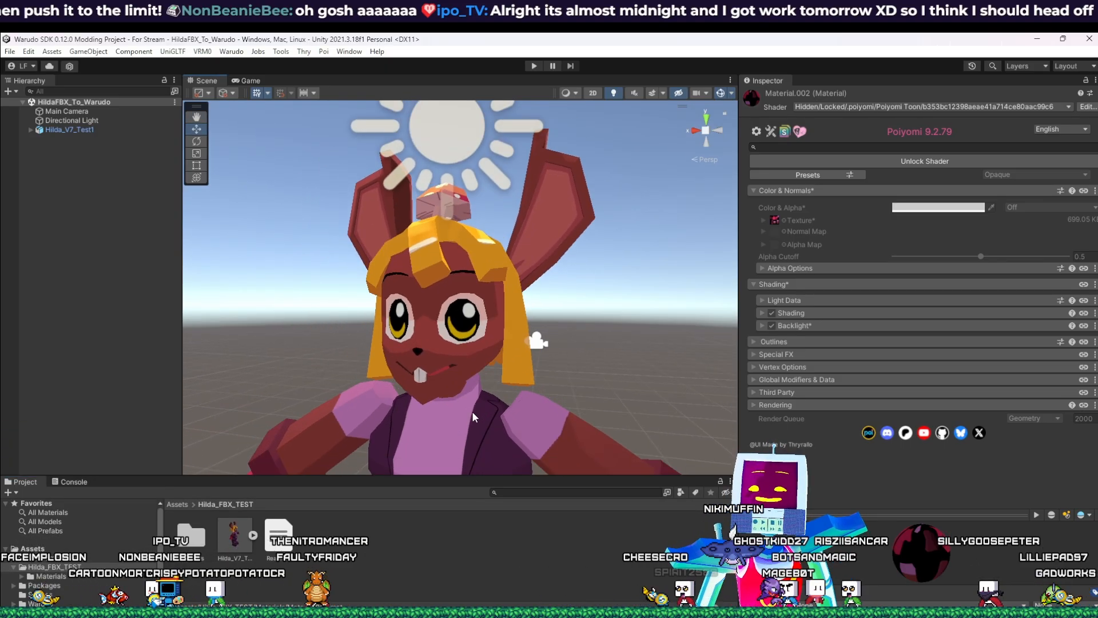
middle_drag(454, 371, 493, 346)
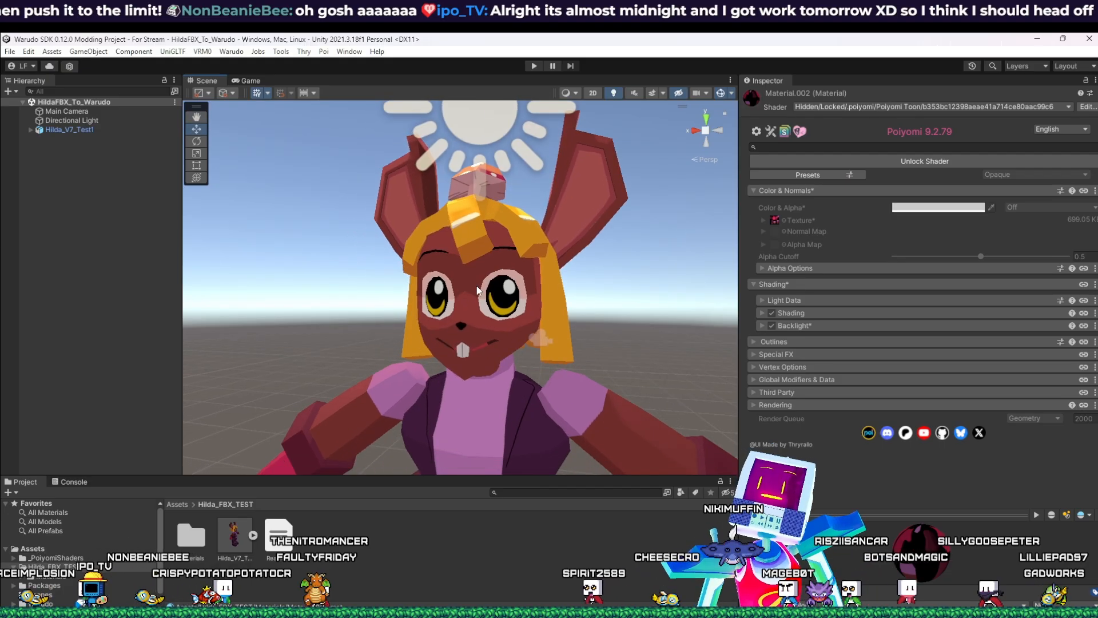
middle_drag(484, 246, 591, 338)
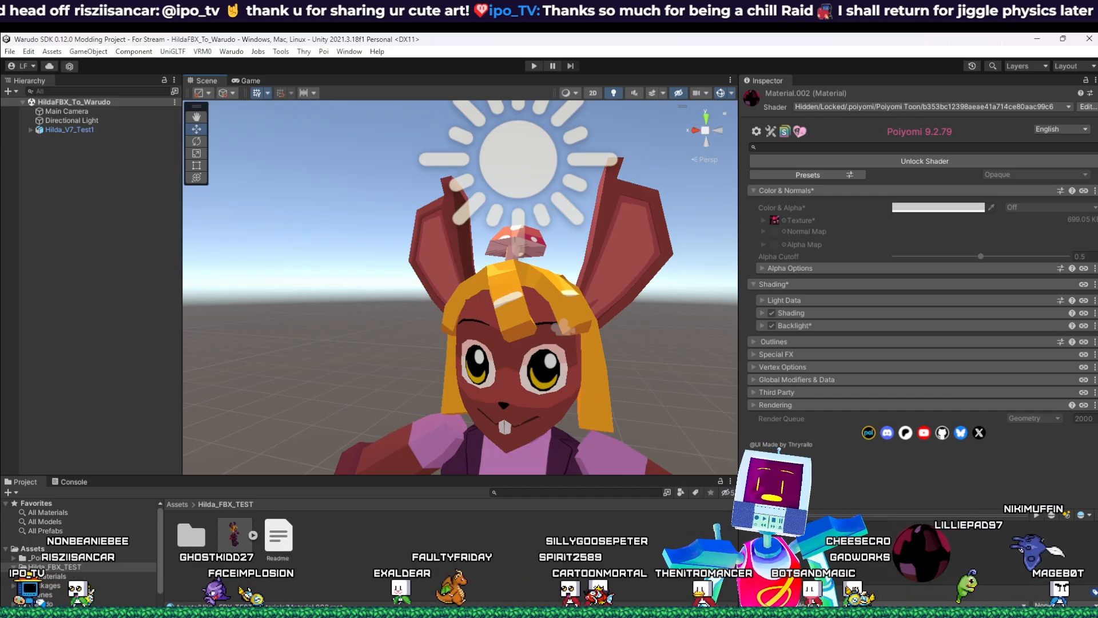
middle_drag(573, 366, 566, 337)
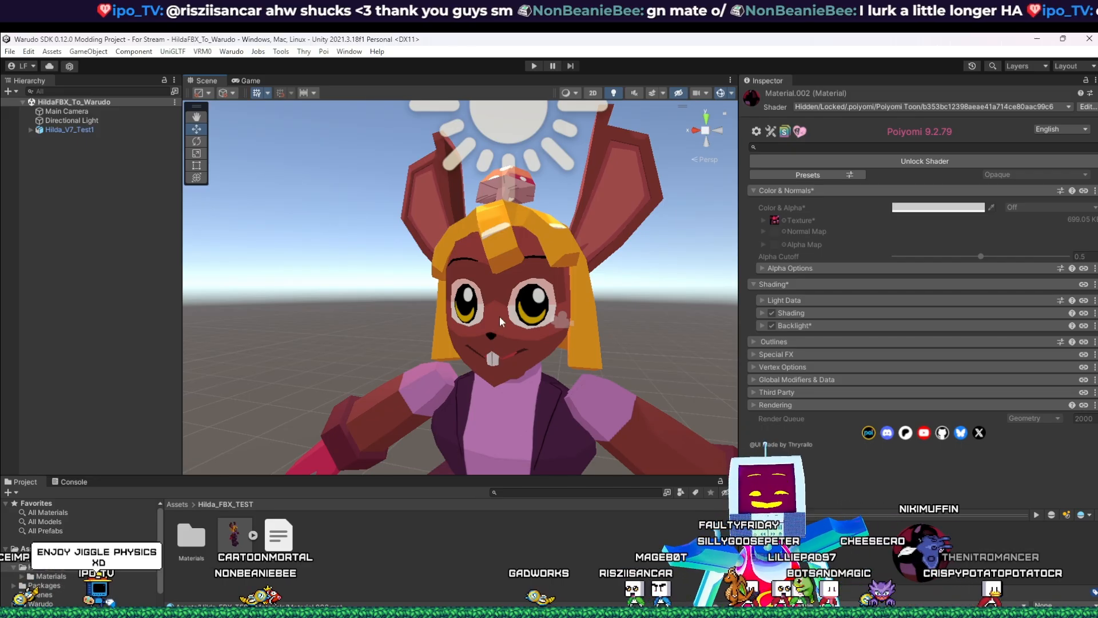
Step: Import all files of the Dynamic Bone 1.3.4 package from My Assets in the Package Manager and close the manager
click(350, 51)
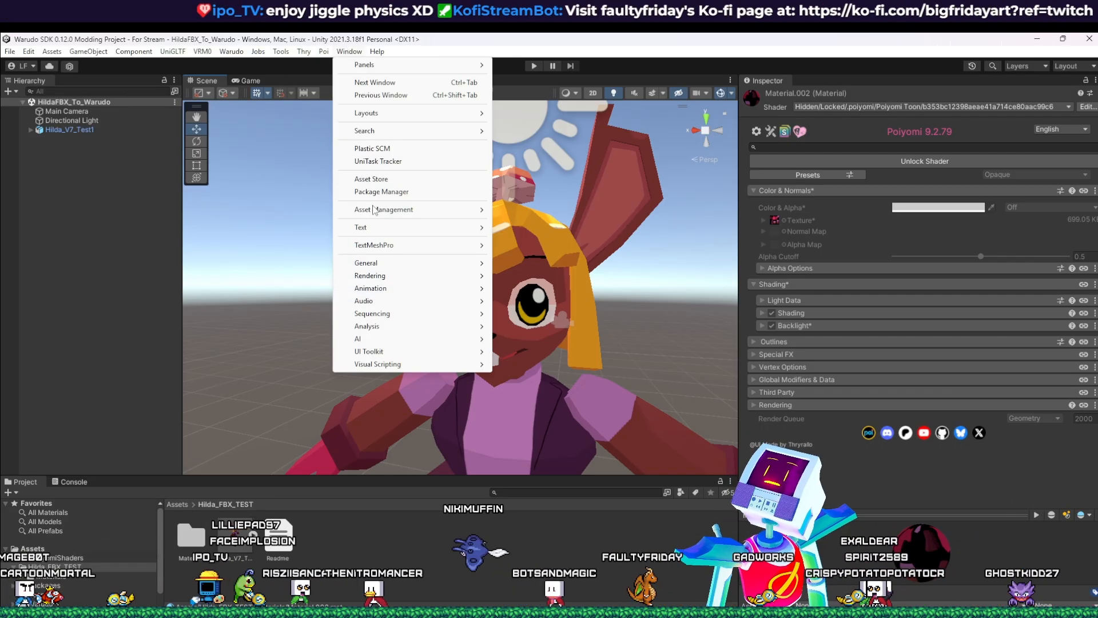
mouse_move(378, 250)
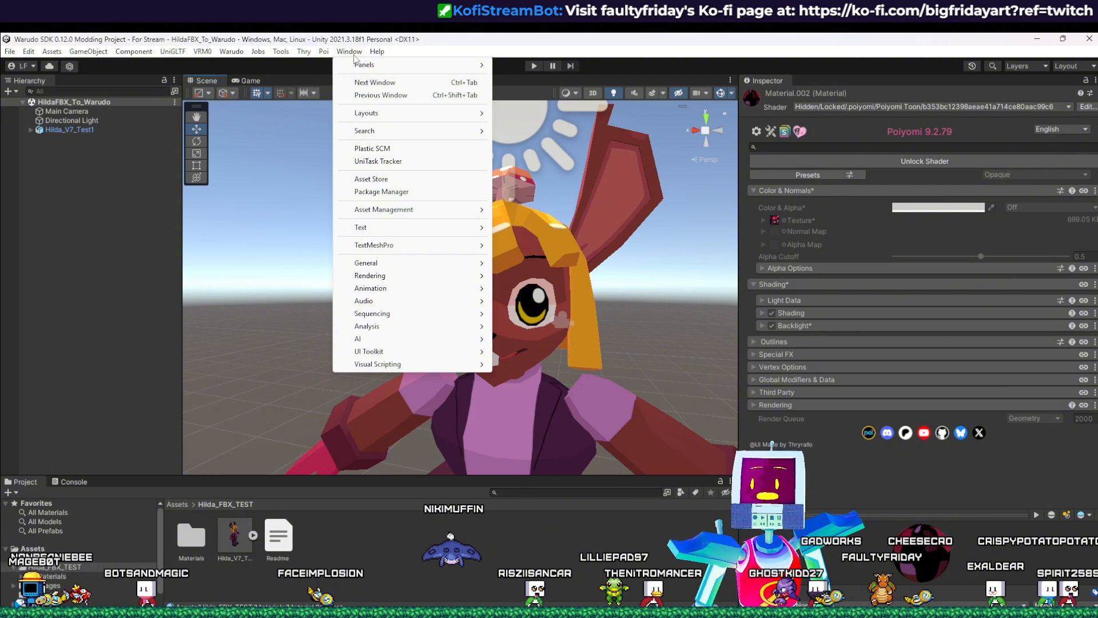
click(386, 181)
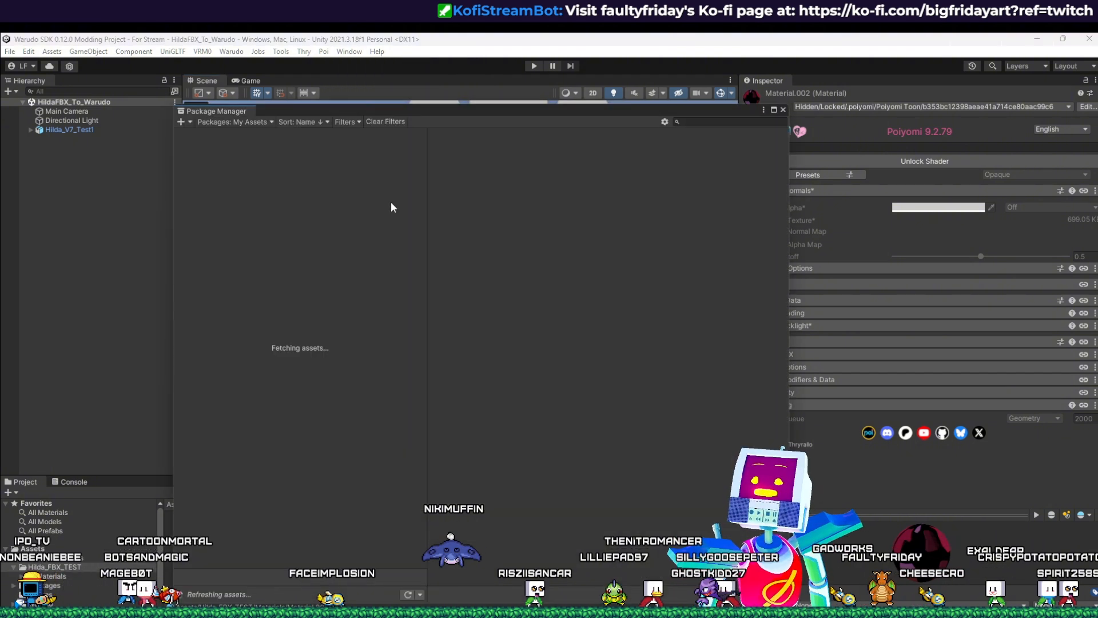
drag(317, 108, 381, 108)
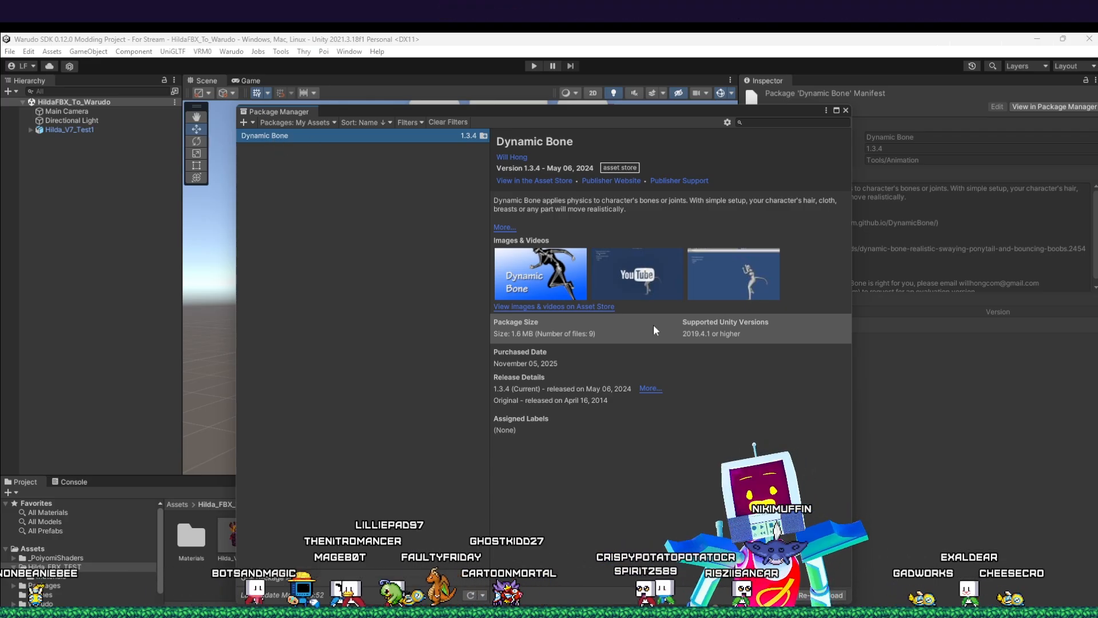
drag(671, 110, 475, 54)
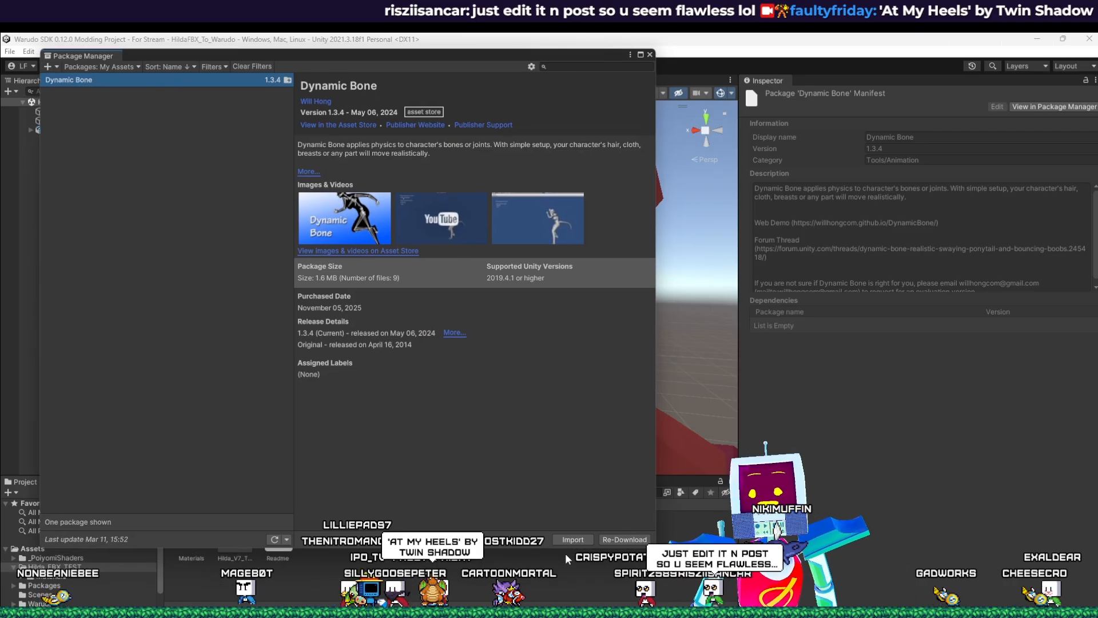
click(572, 538)
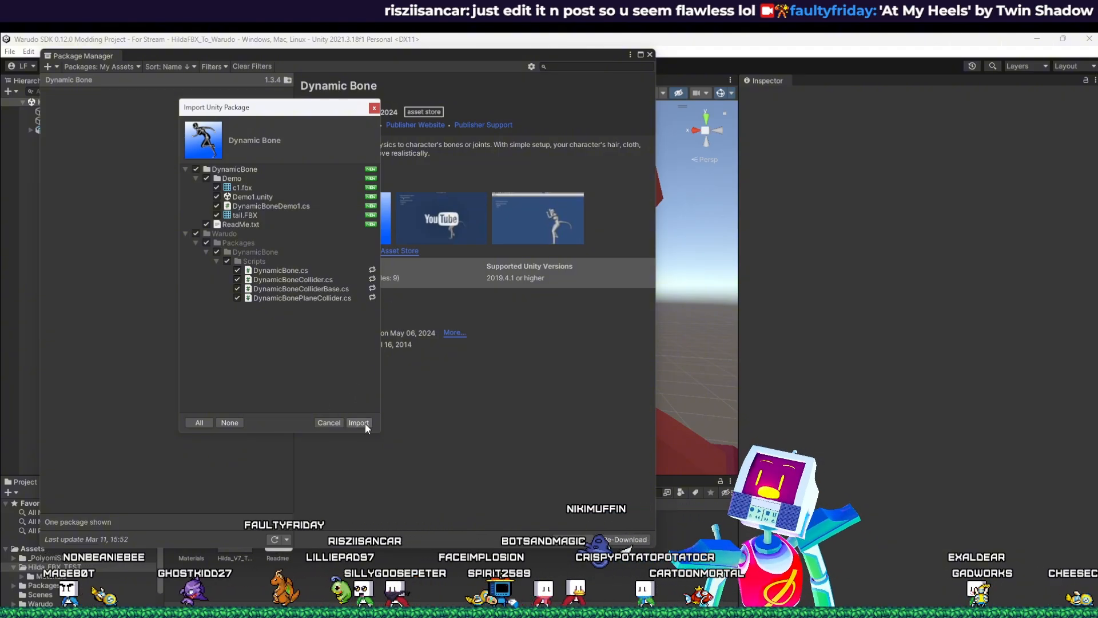
click(359, 423)
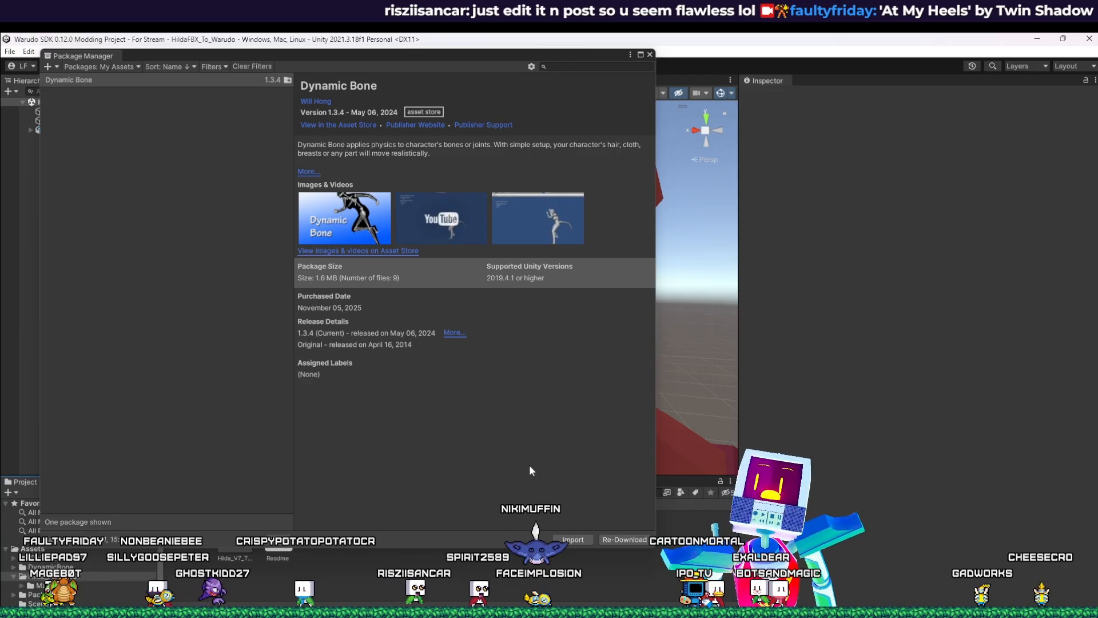
click(650, 55)
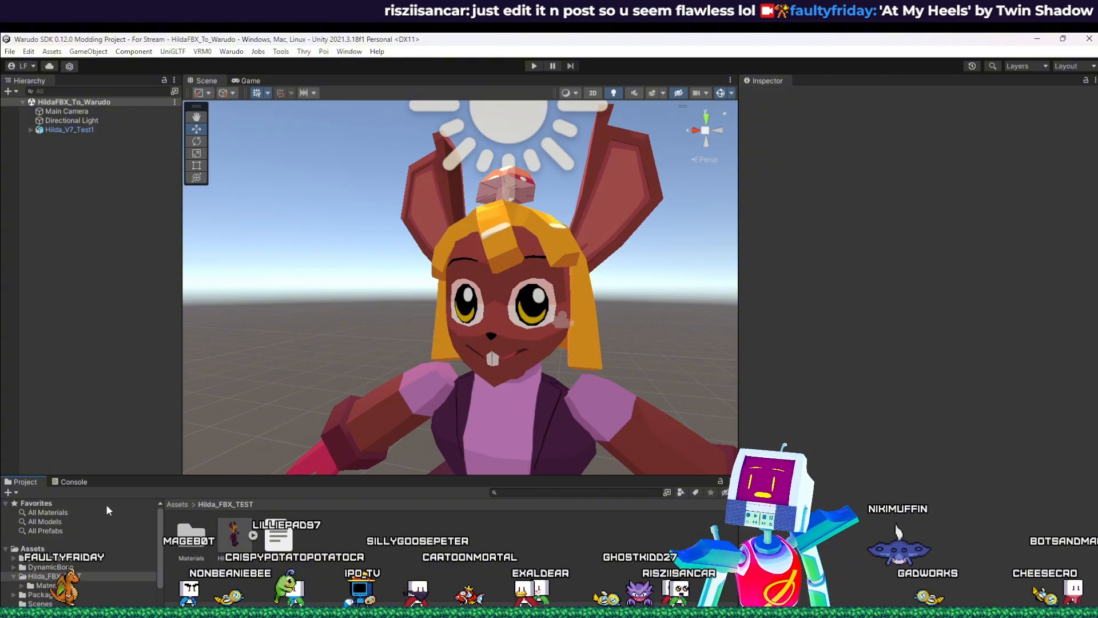
Step: Delete the DynamicBoneDemo1 script from the DynamicBone package's Demo folder
click(176, 504)
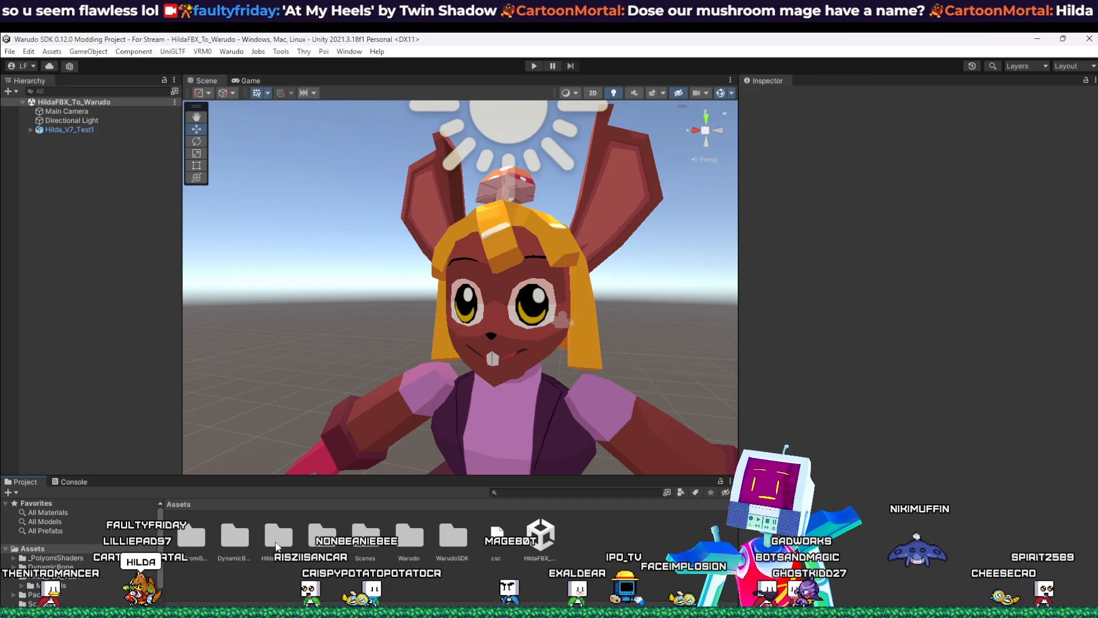
click(322, 536)
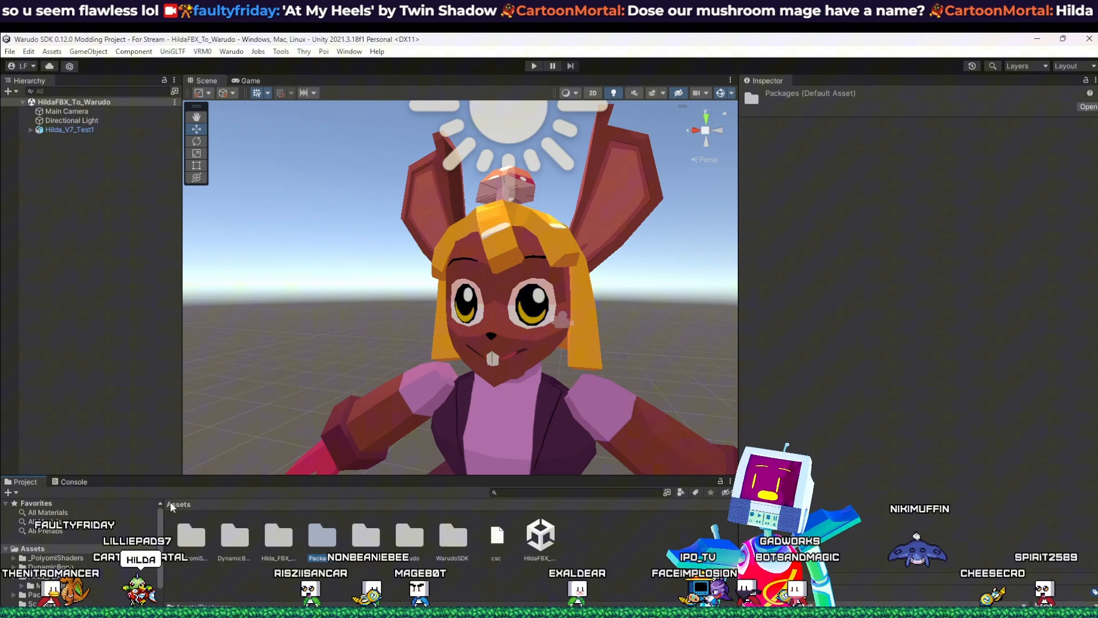
double_click(323, 541)
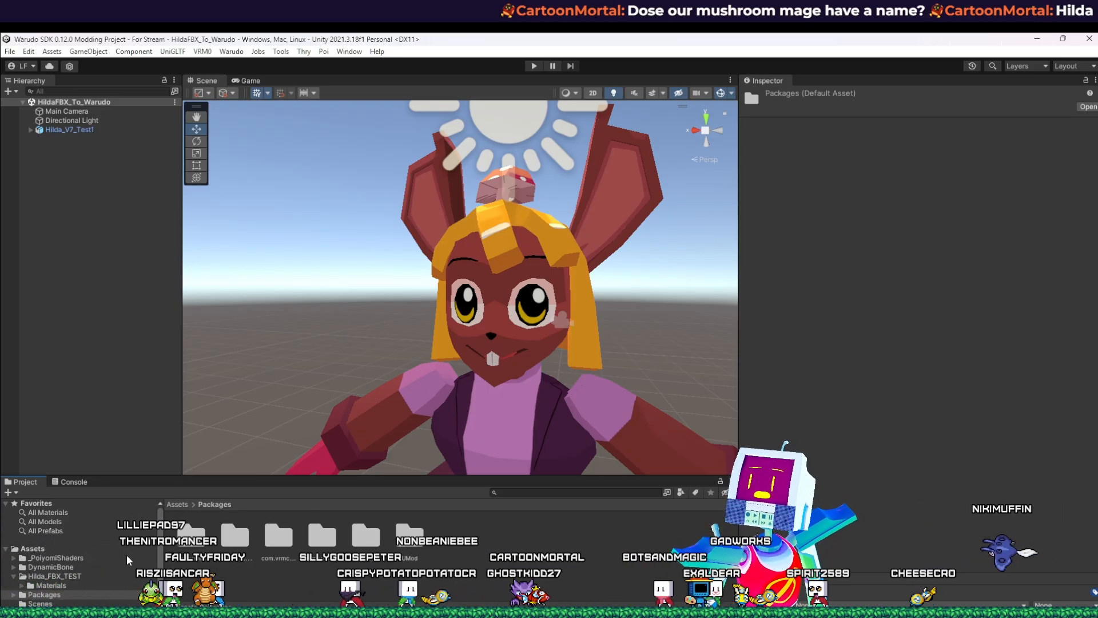
click(43, 568)
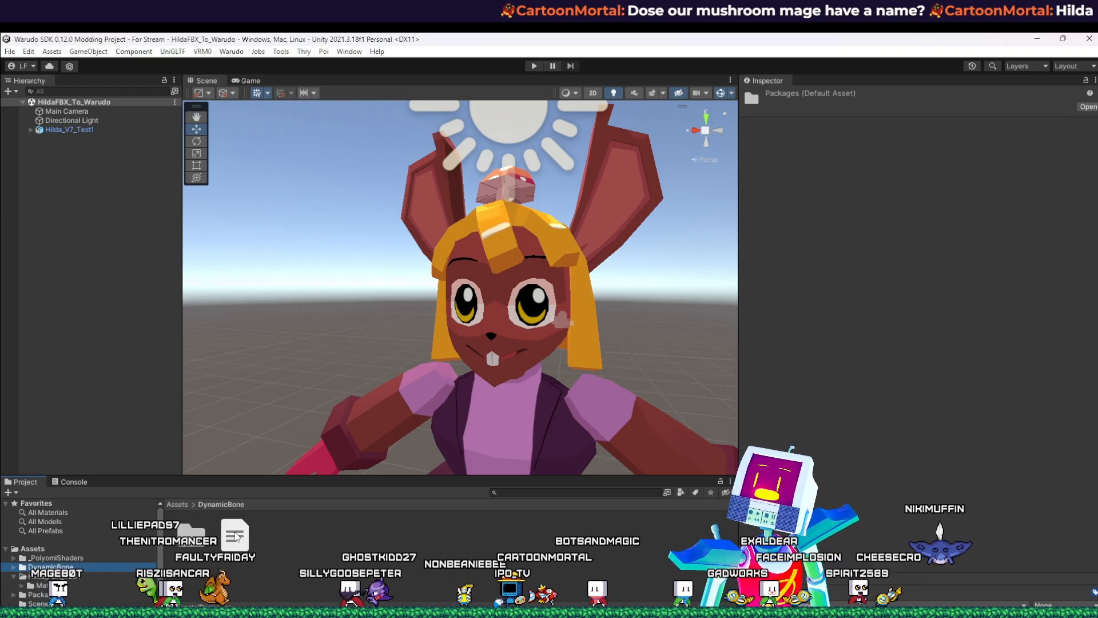
double_click(192, 532)
click(278, 535)
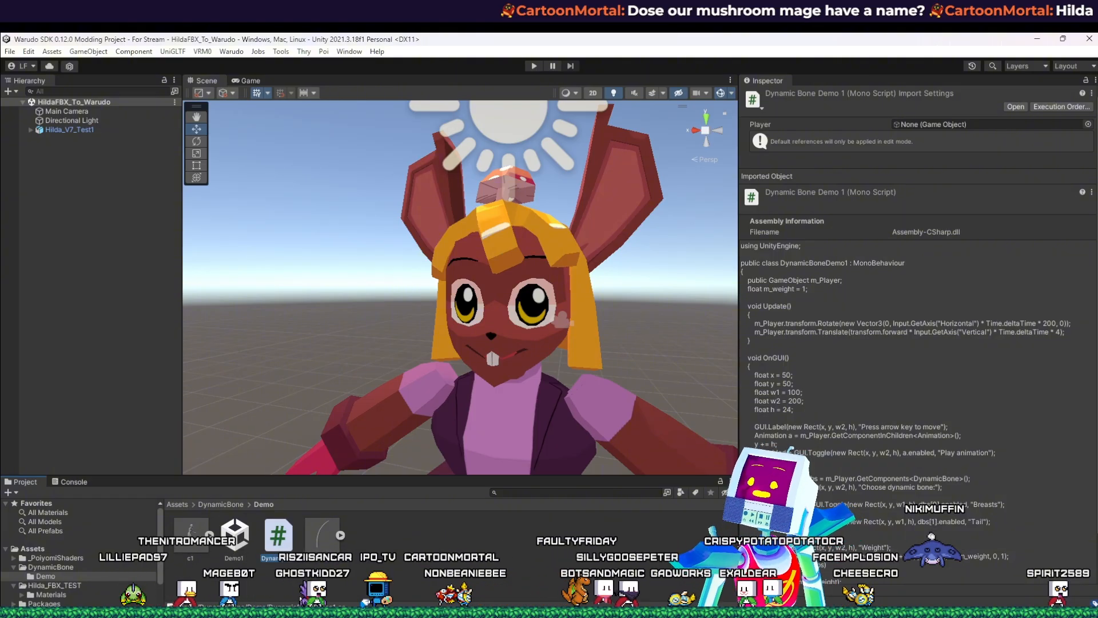
key(Delete)
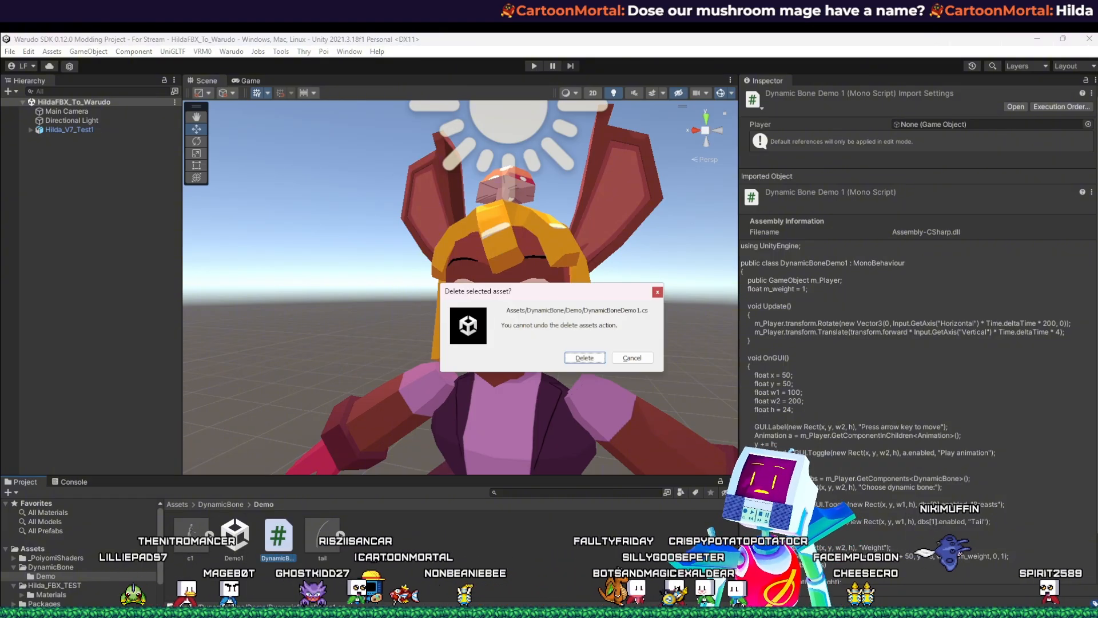
click(584, 358)
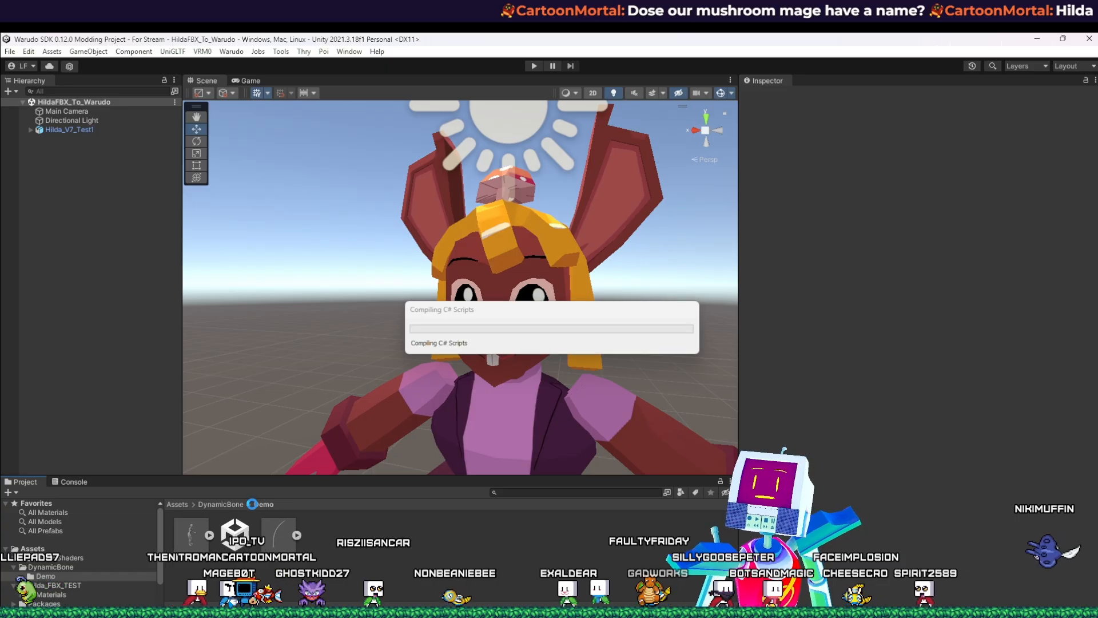
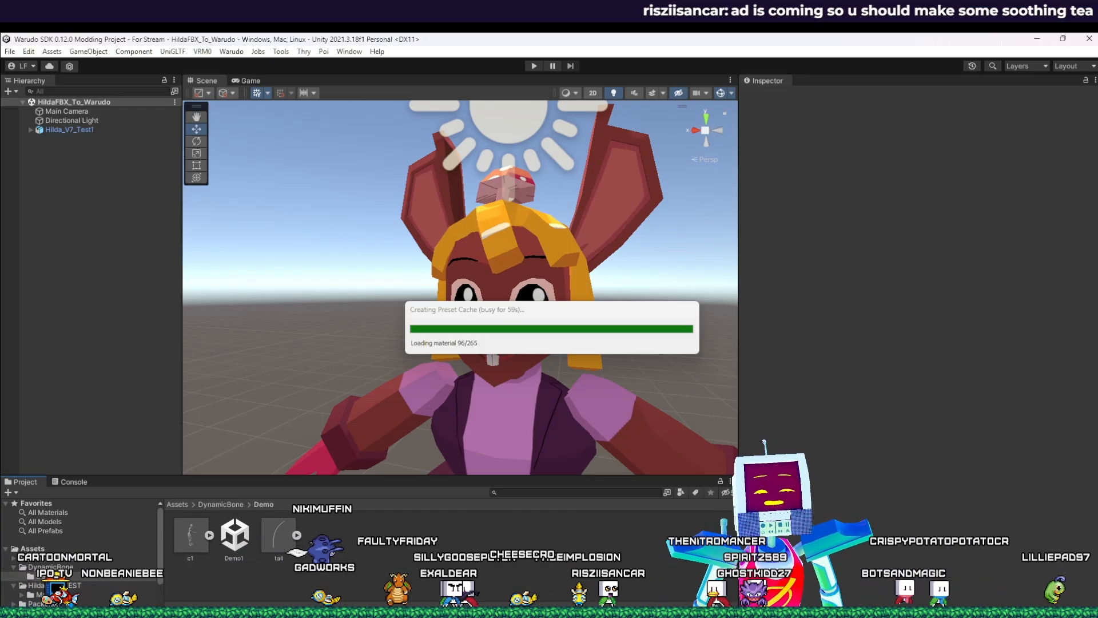
Step: Inspect the Hilda_V7_Test1 model from the front and reopen the Hilda_FBX_TEST asset folder
click(179, 505)
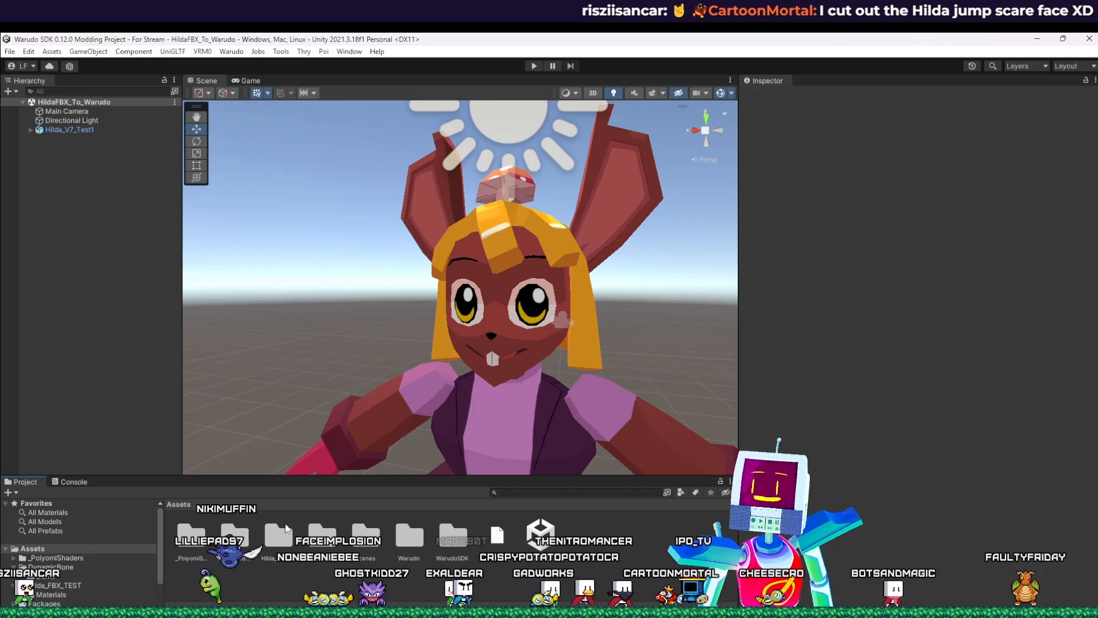
middle_drag(554, 335, 525, 359)
right_drag(492, 388, 513, 385)
middle_drag(514, 384, 580, 337)
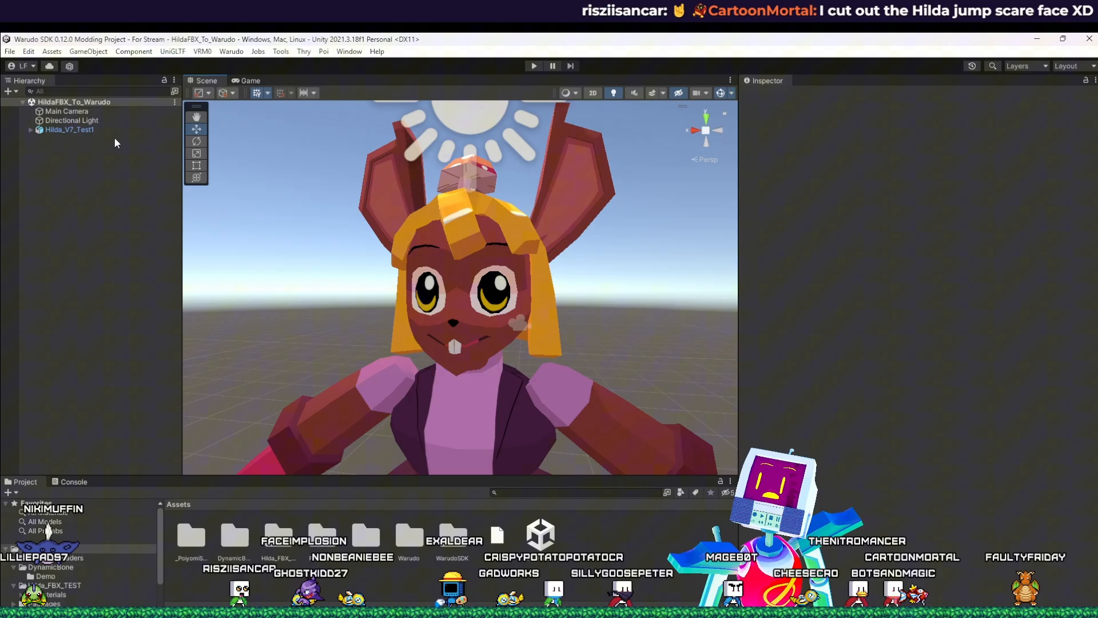
click(78, 130)
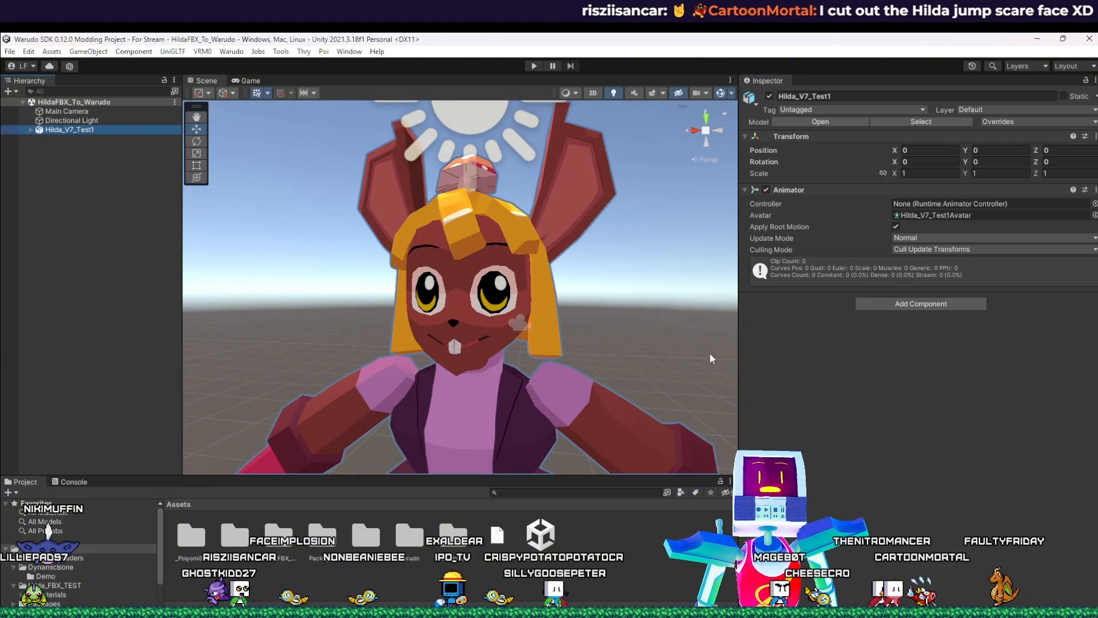
middle_drag(501, 285, 508, 279)
scroll(569, 212, up, 1)
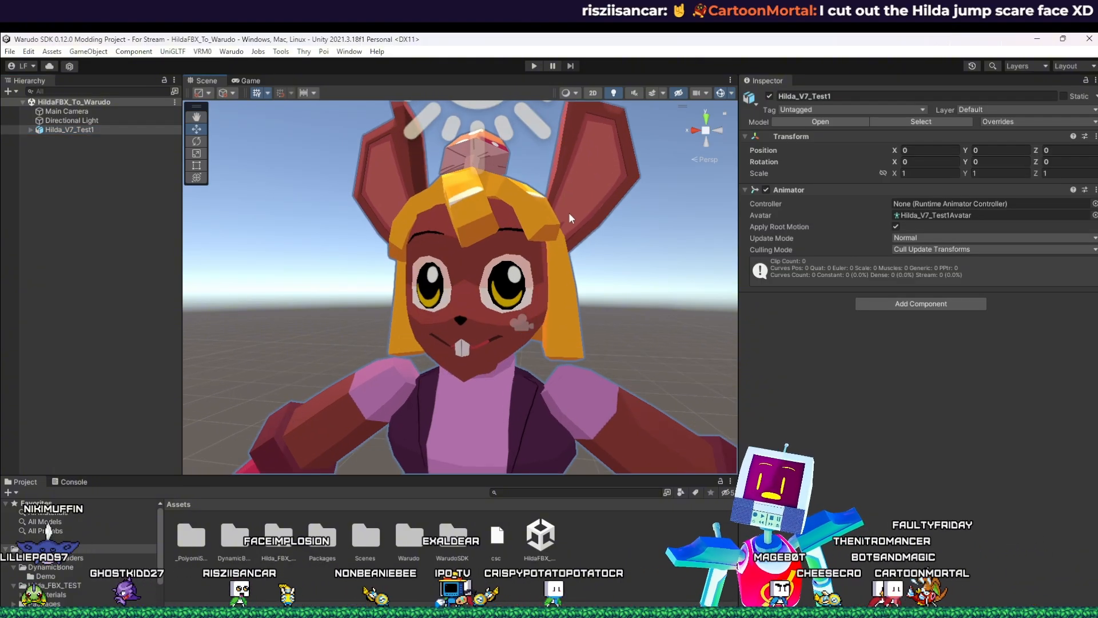
mouse_move(569, 213)
middle_down()
mouse_move(558, 255)
mouse_move(573, 226)
middle_up()
scroll(572, 225, down, 1)
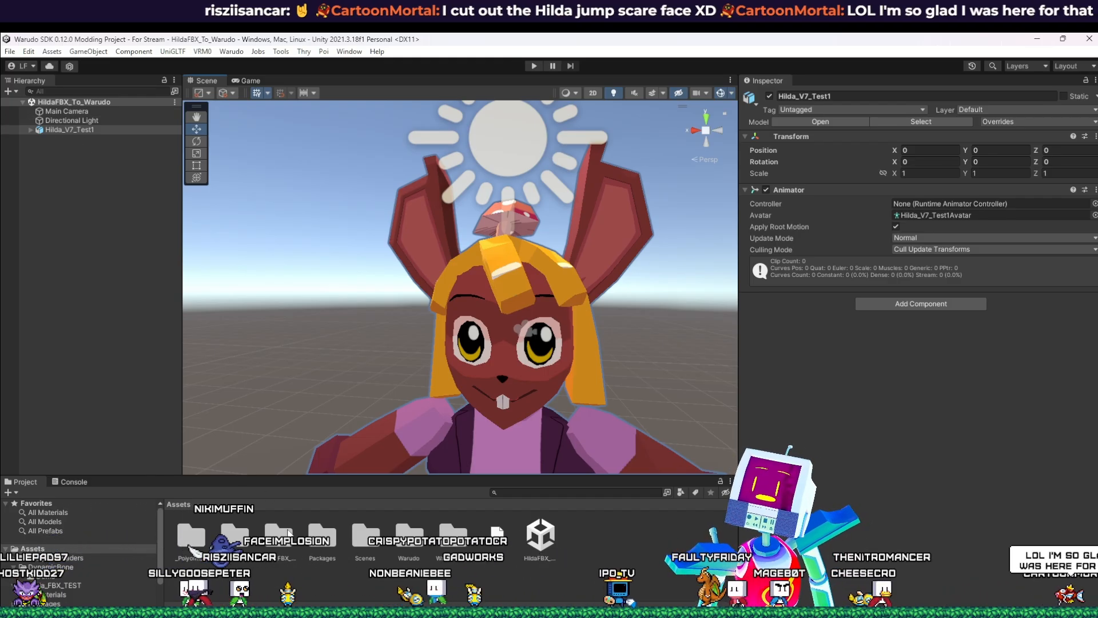
double_click(279, 535)
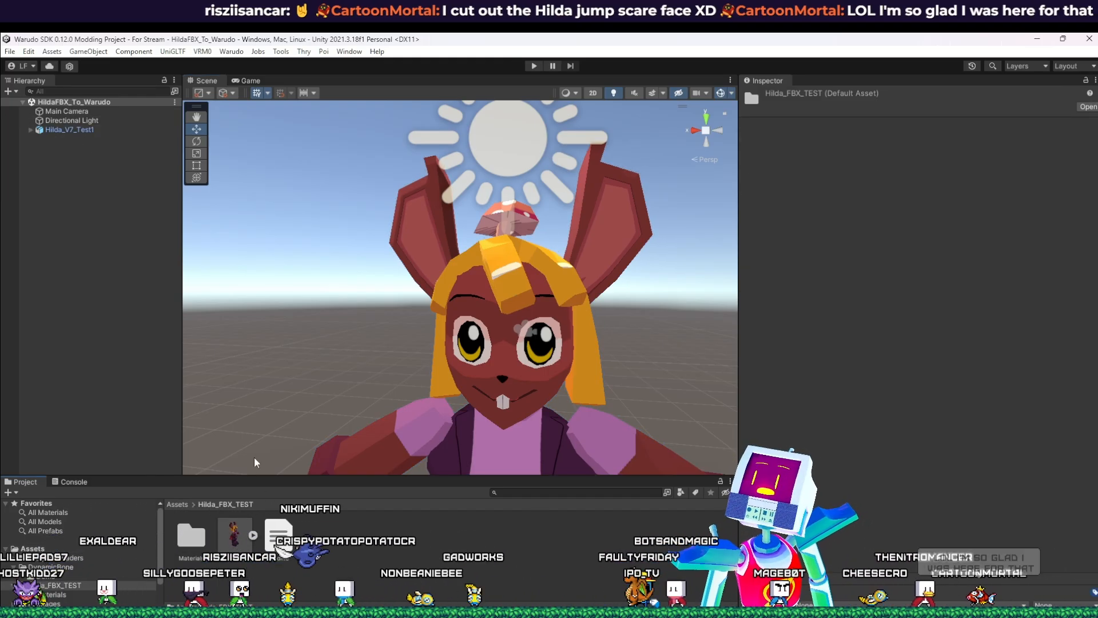
Step: Expand the Hilda_V7_Test1 model and add a Dynamic Bone component to its Armature.002 object
click(70, 130)
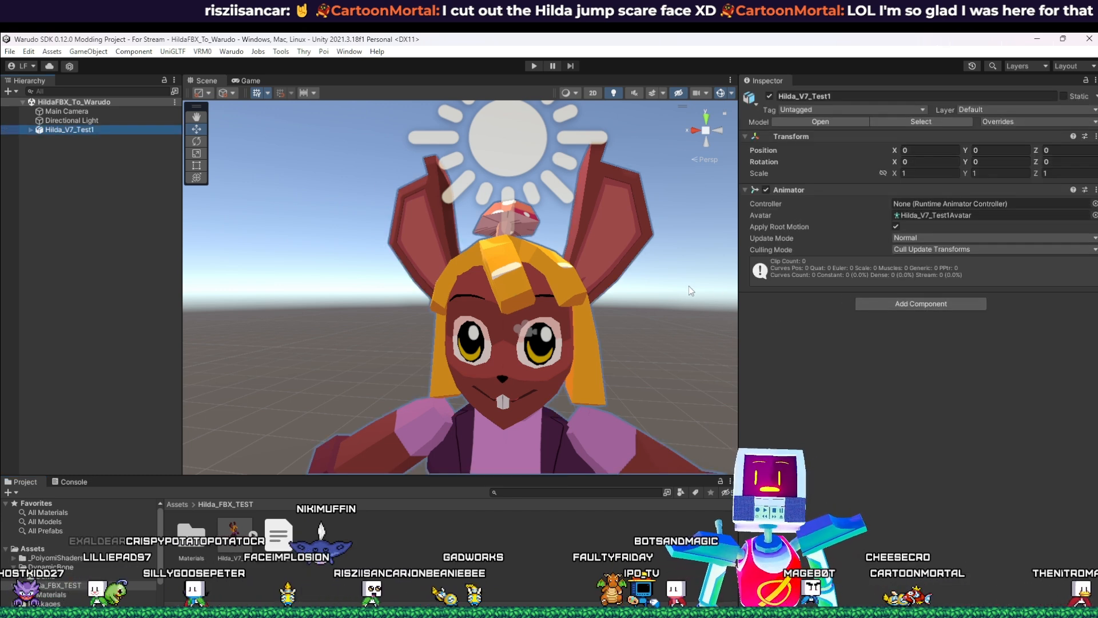
middle_drag(689, 286, 672, 271)
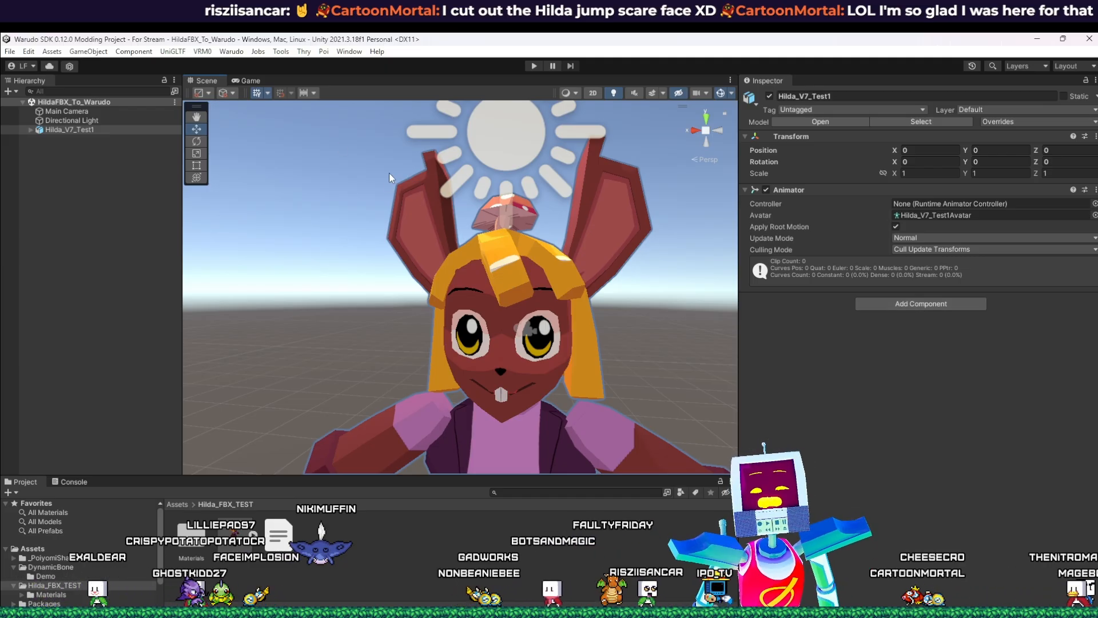
middle_drag(496, 364, 464, 269)
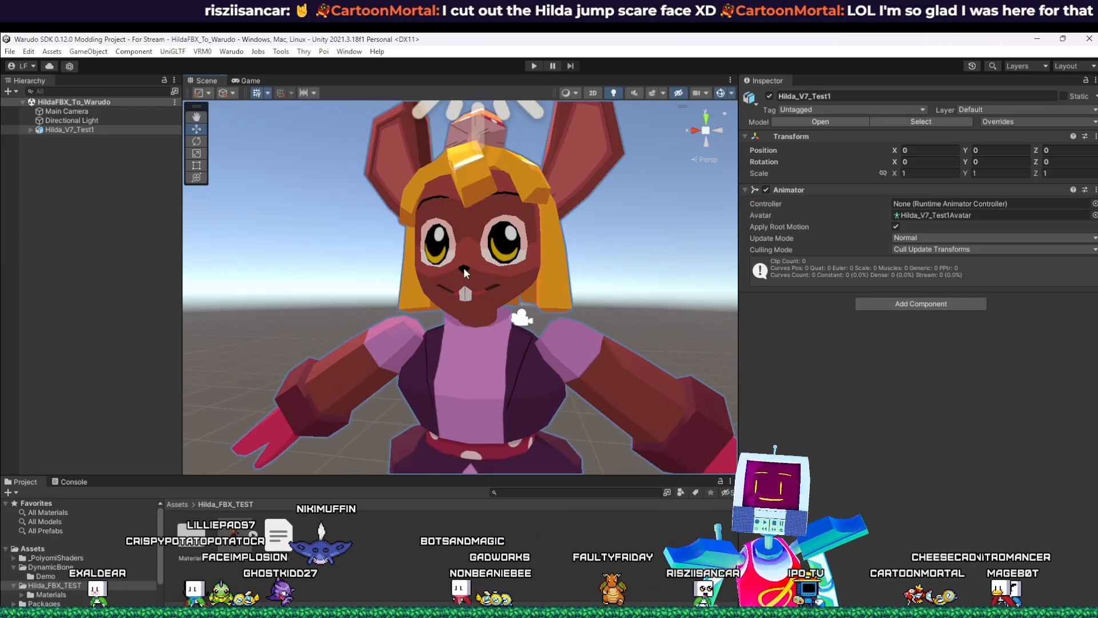
click(32, 129)
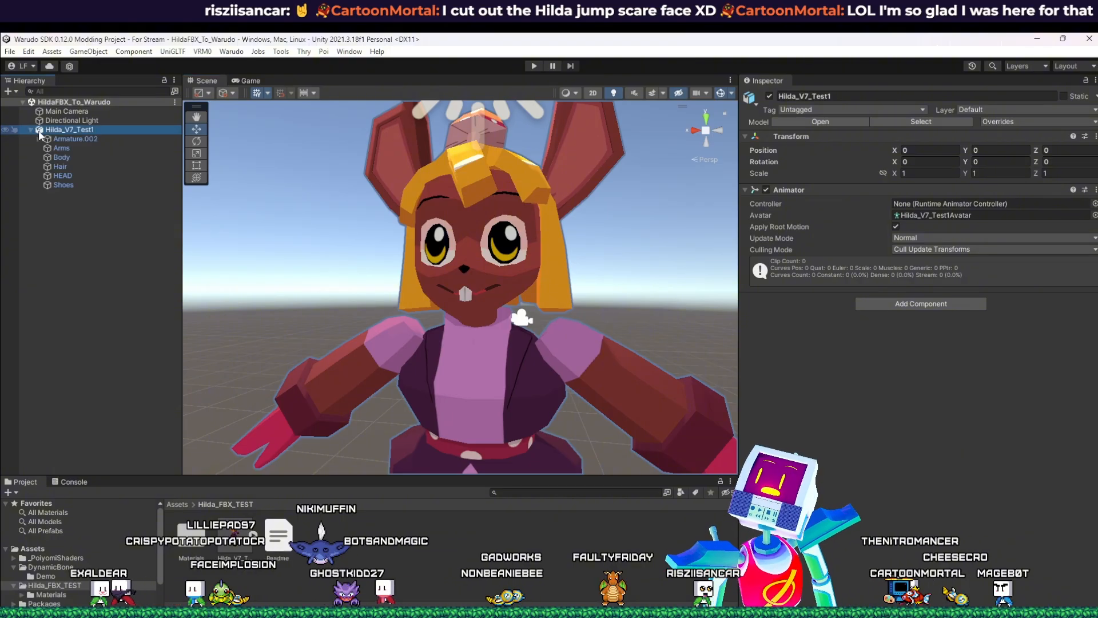
click(45, 140)
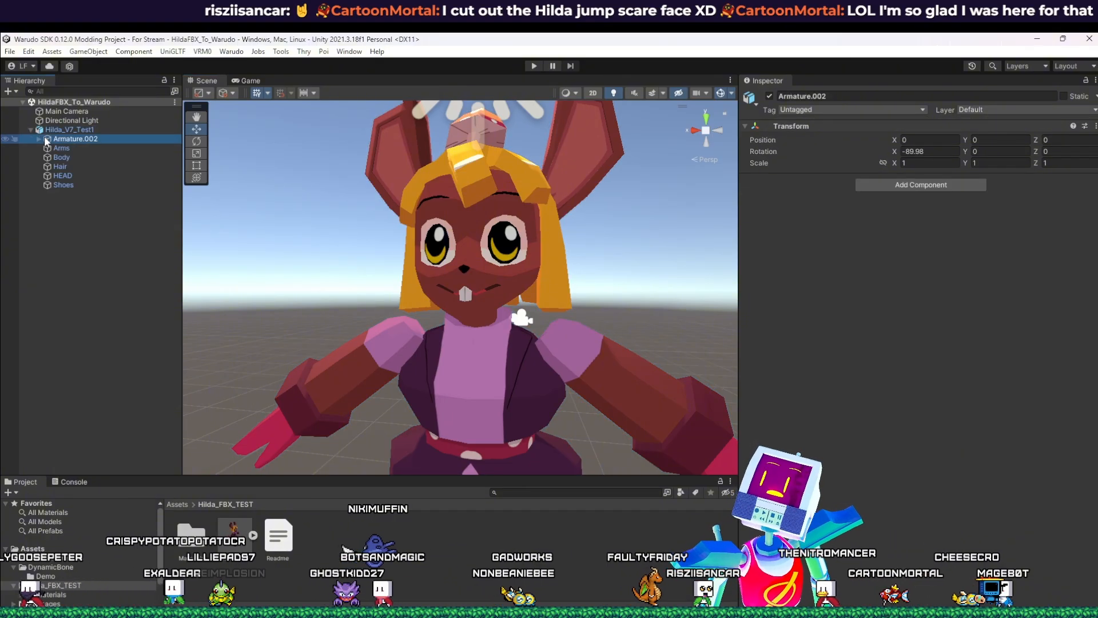
click(48, 144)
click(42, 140)
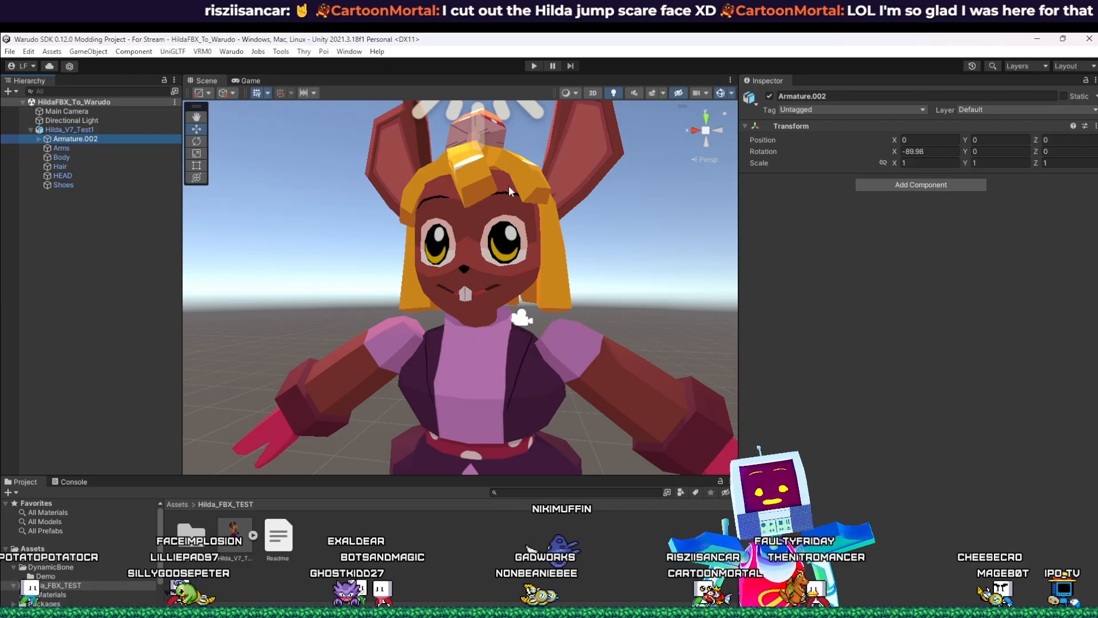
middle_drag(518, 185, 515, 229)
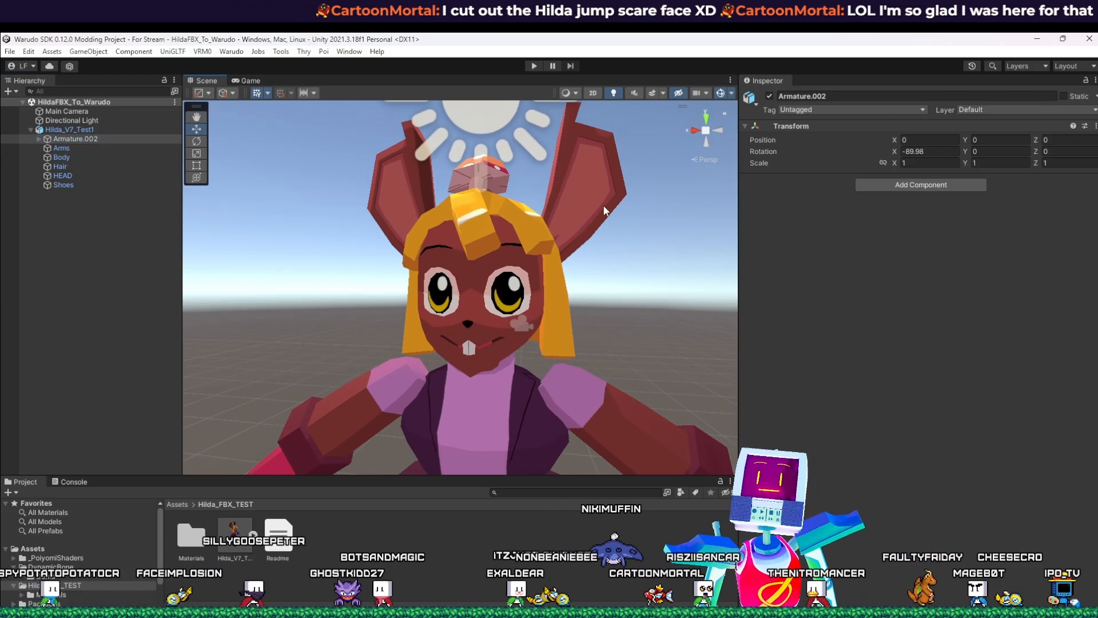
click(911, 184)
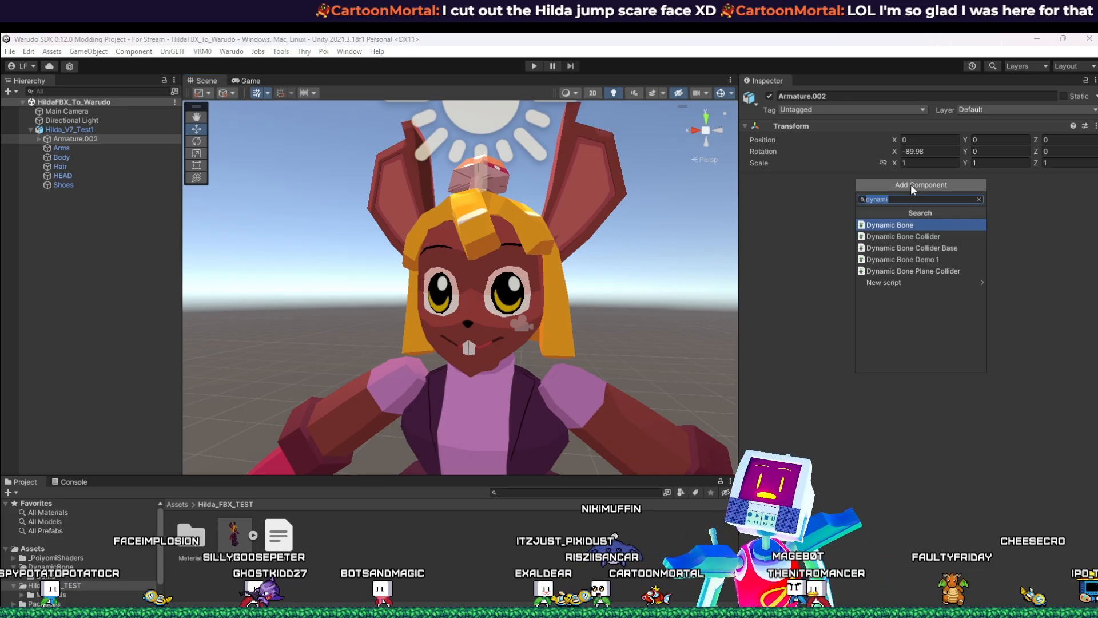
click(922, 225)
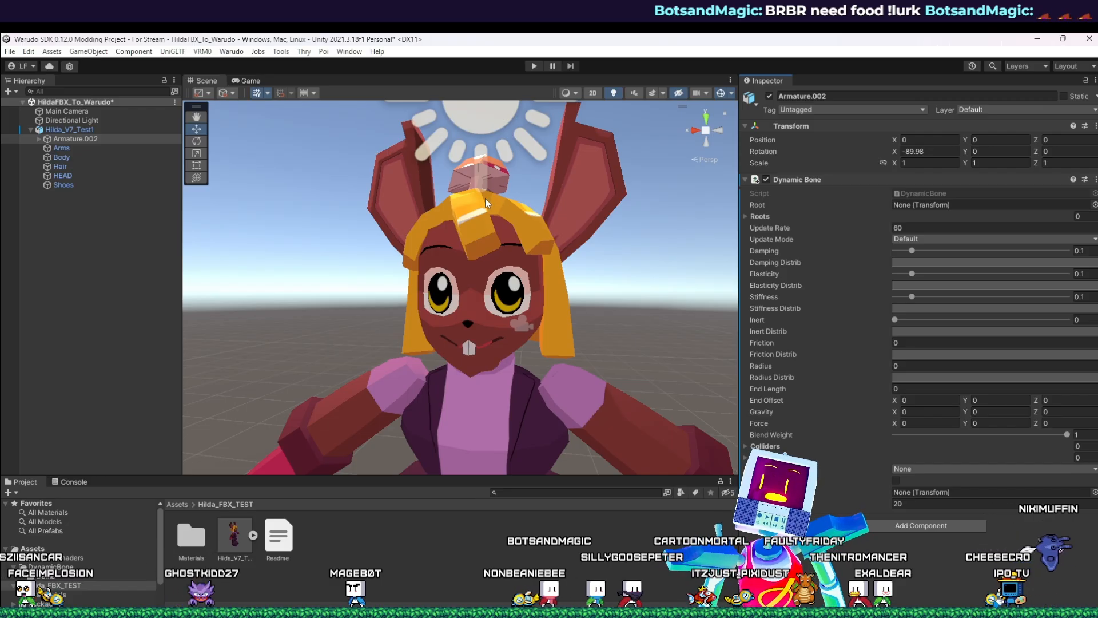
Step: Expand Armature.002 and its Hips bone to list the child bones, keeping Armature.002 selected
click(893, 525)
text(dynami)
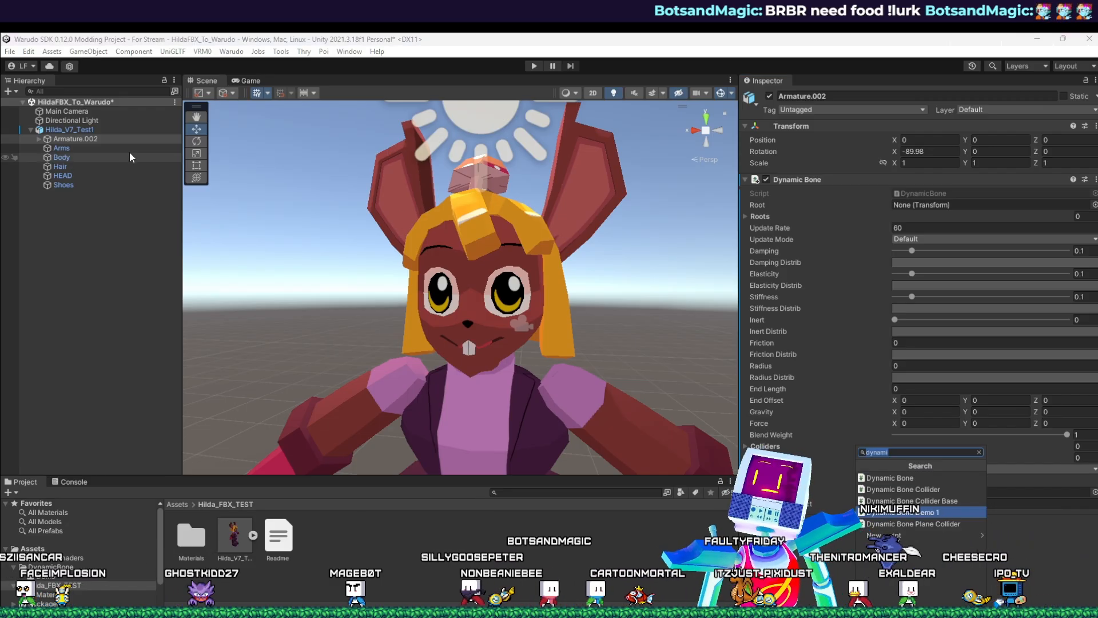
click(37, 130)
click(39, 137)
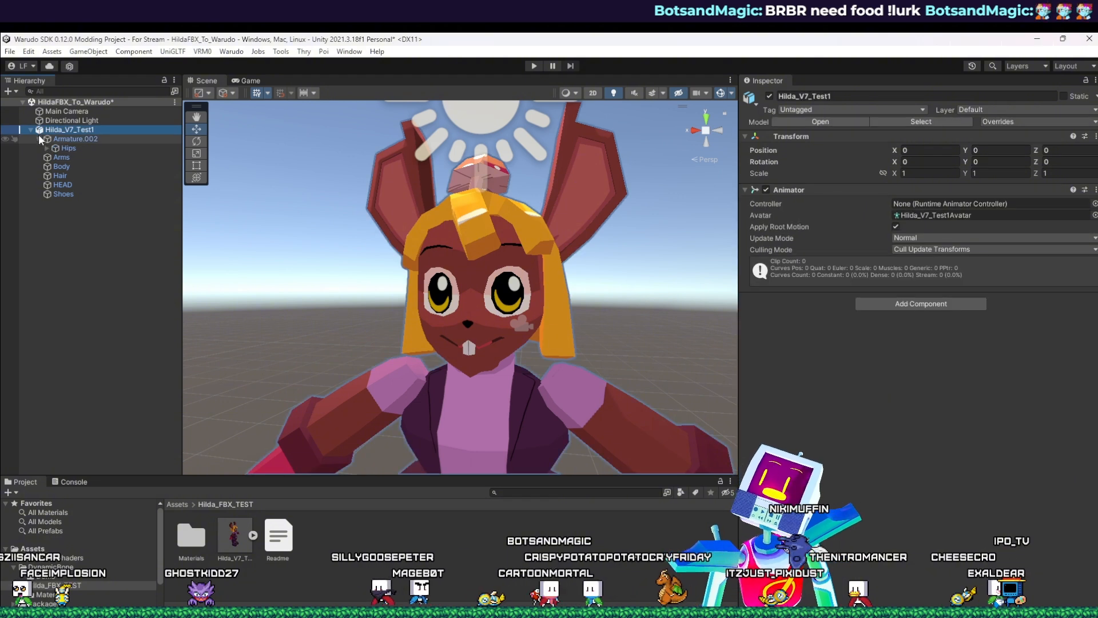
click(61, 138)
click(47, 148)
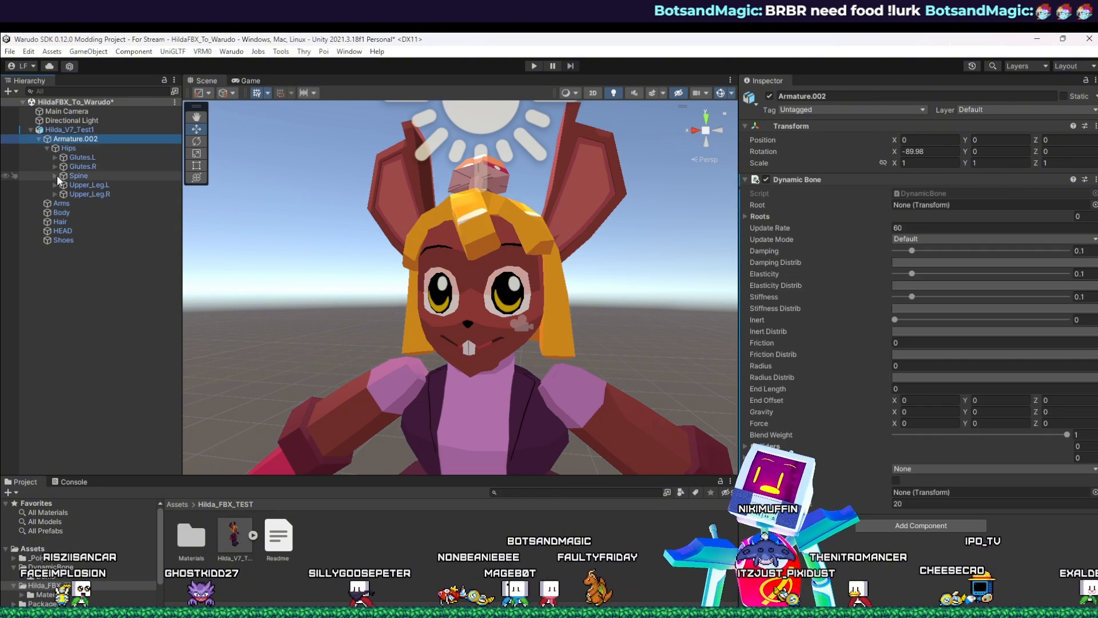
right_click(968, 181)
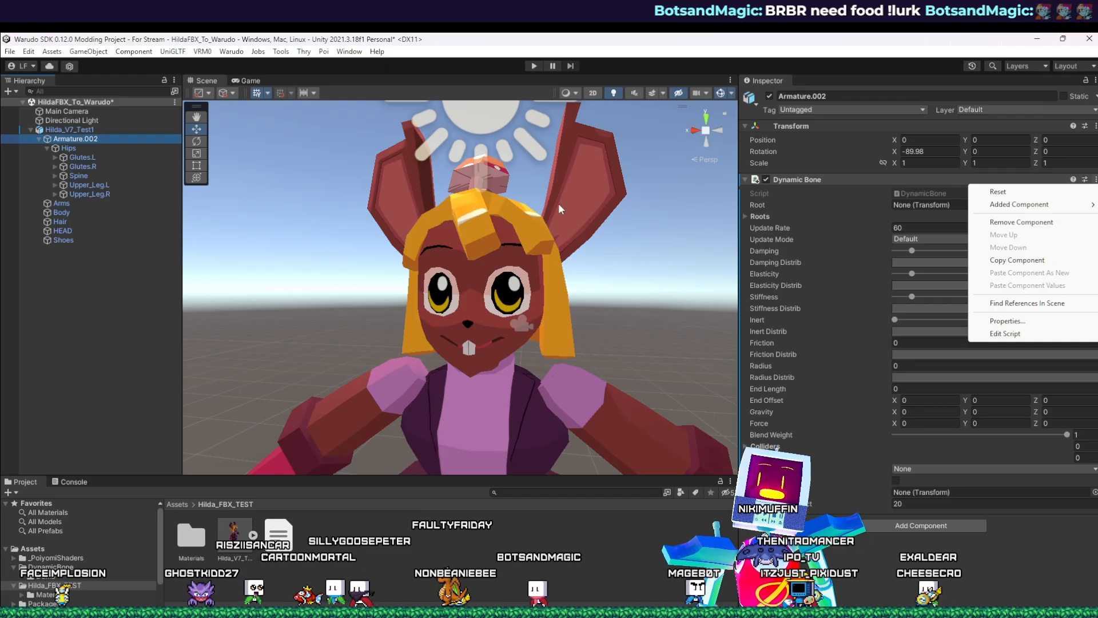
click(1006, 194)
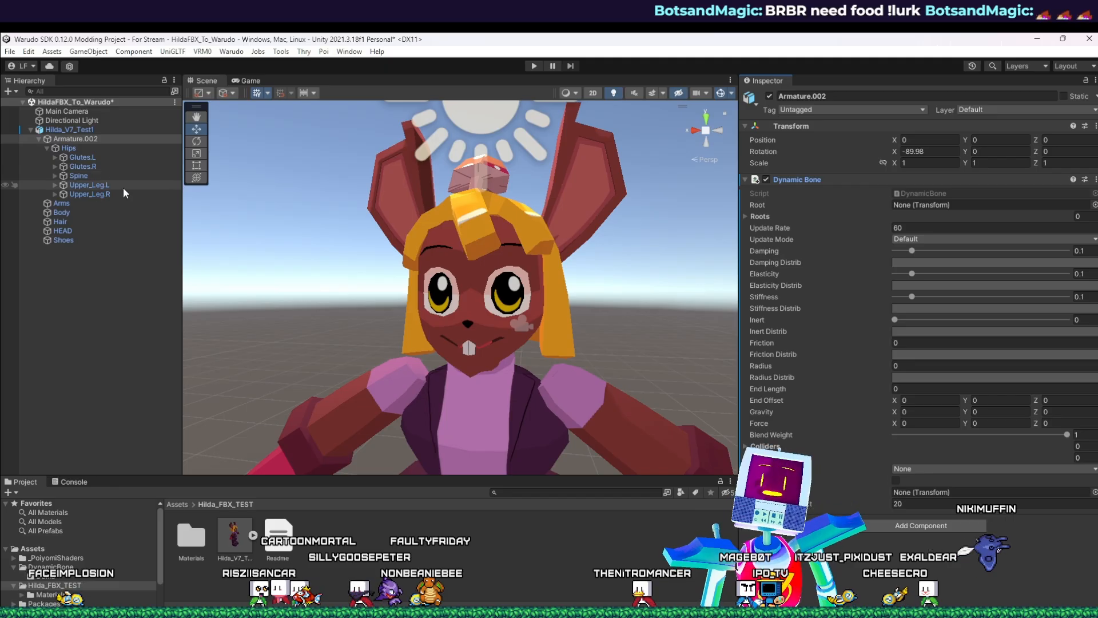
Step: Add two more Dynamic Bone components to Armature.002
click(921, 525)
text(dynami)
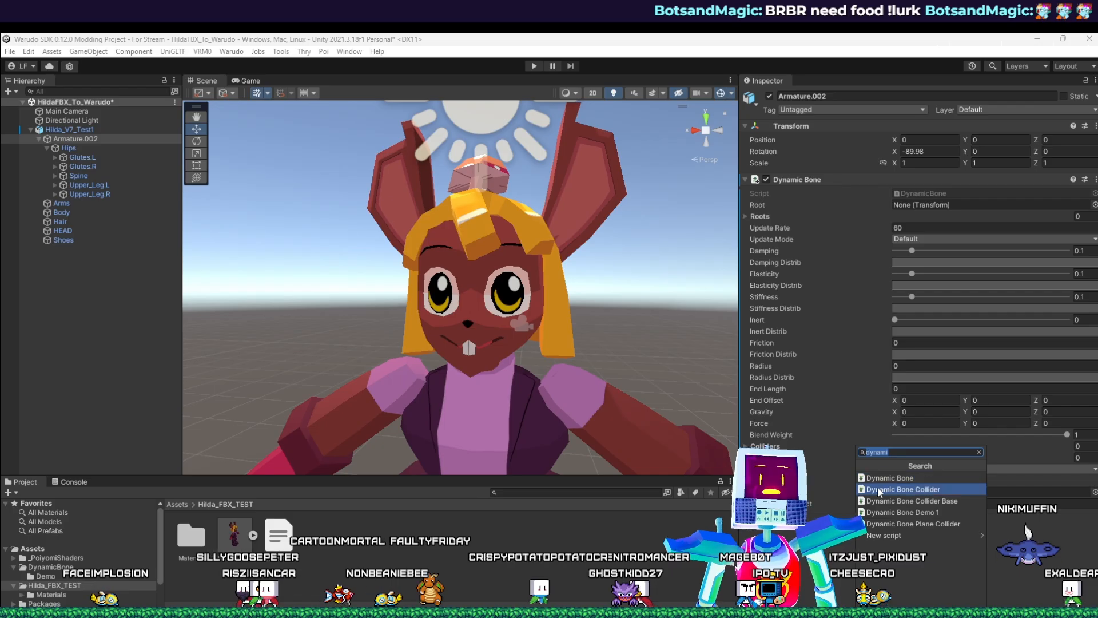
click(890, 478)
scroll(893, 476, down, 8)
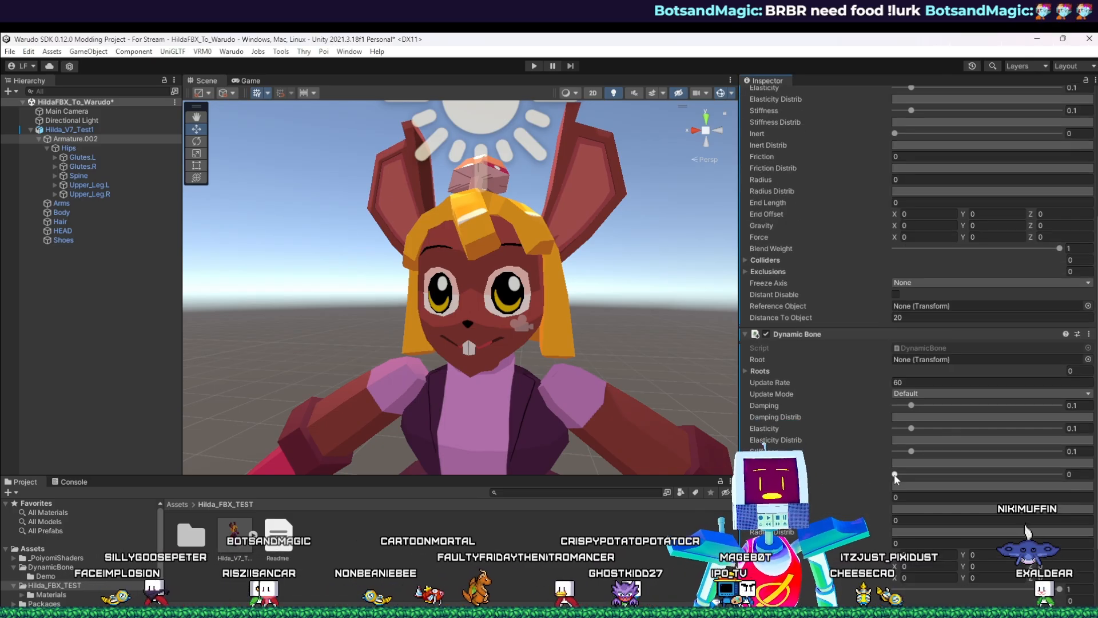
click(910, 589)
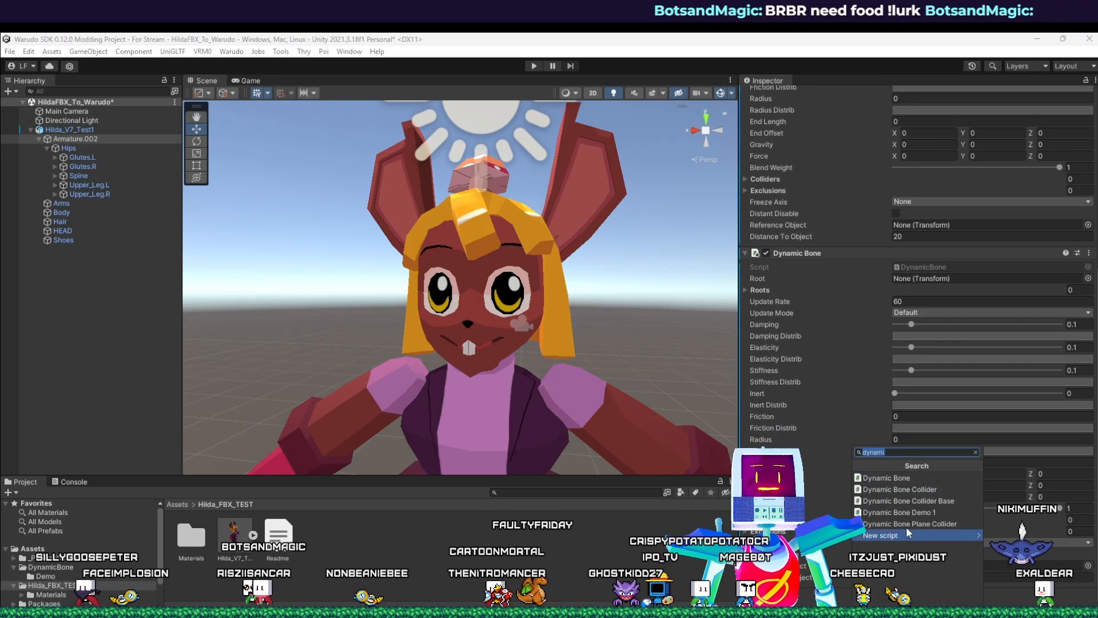
click(911, 479)
scroll(891, 461, up, 10)
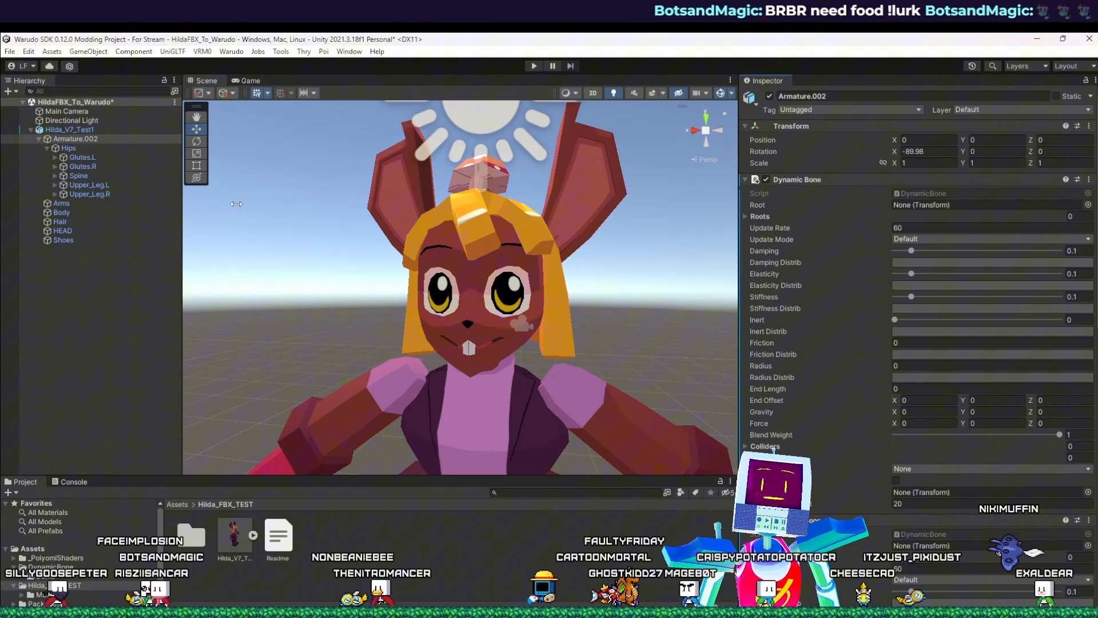
Step: Expand the Spine, Chest, Neck and Head bones and assign Bang.root as the first Dynamic Bone's Root
click(55, 174)
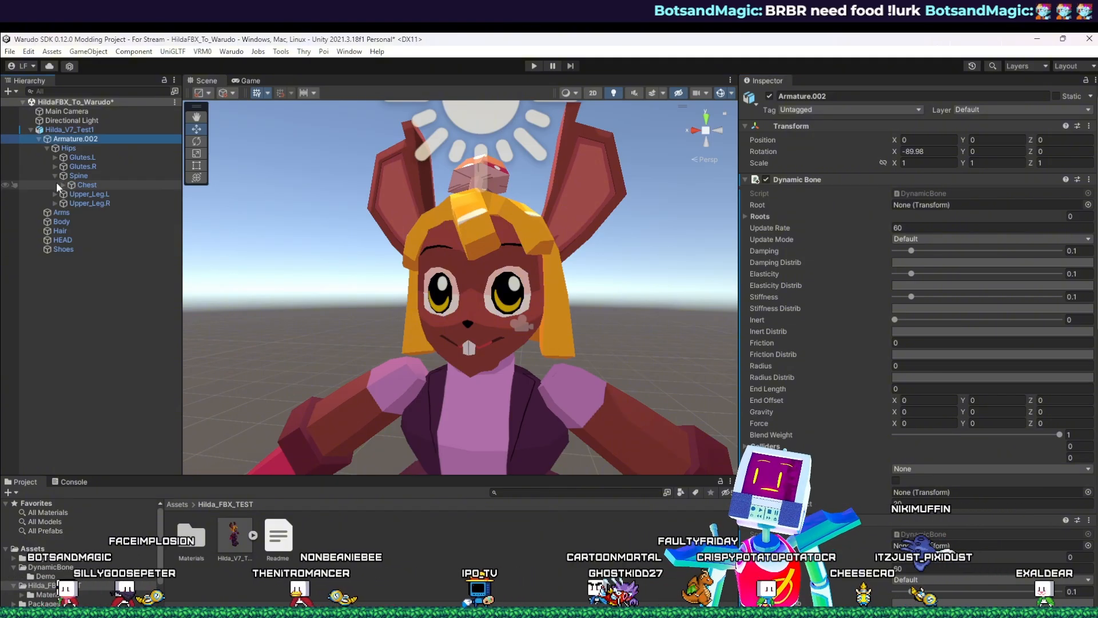
click(62, 185)
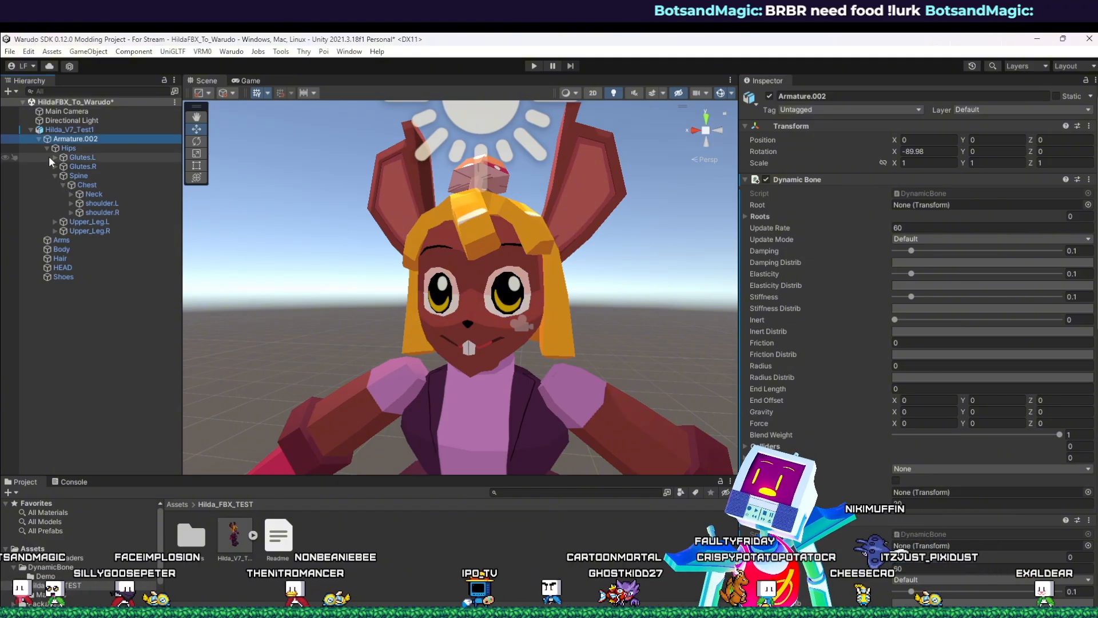
click(71, 193)
click(79, 203)
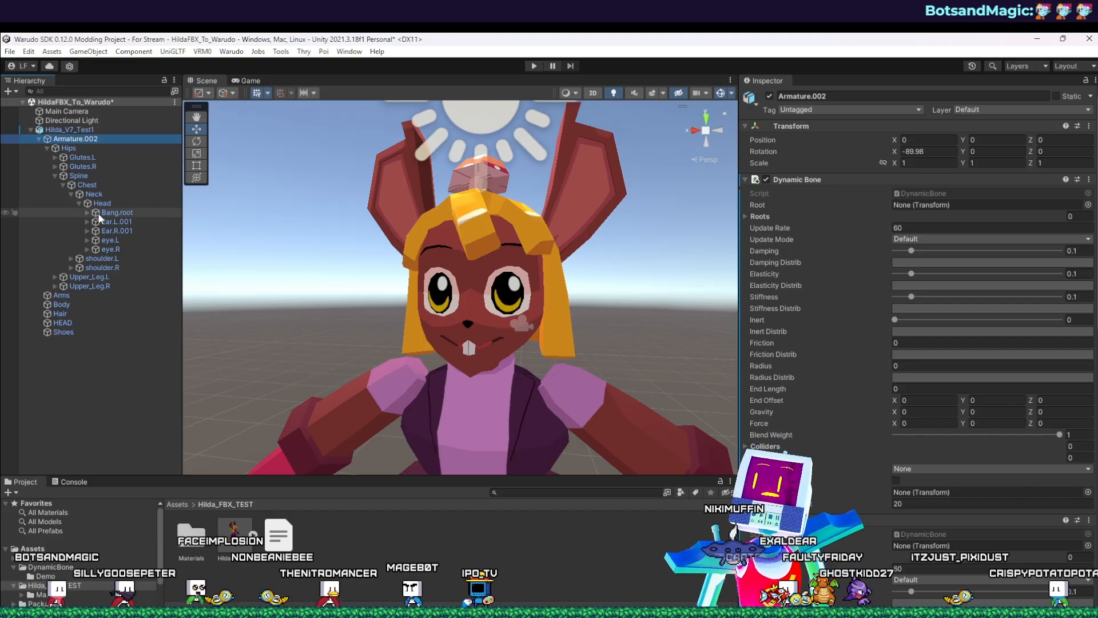
drag(100, 213, 228, 223)
drag(834, 226, 920, 206)
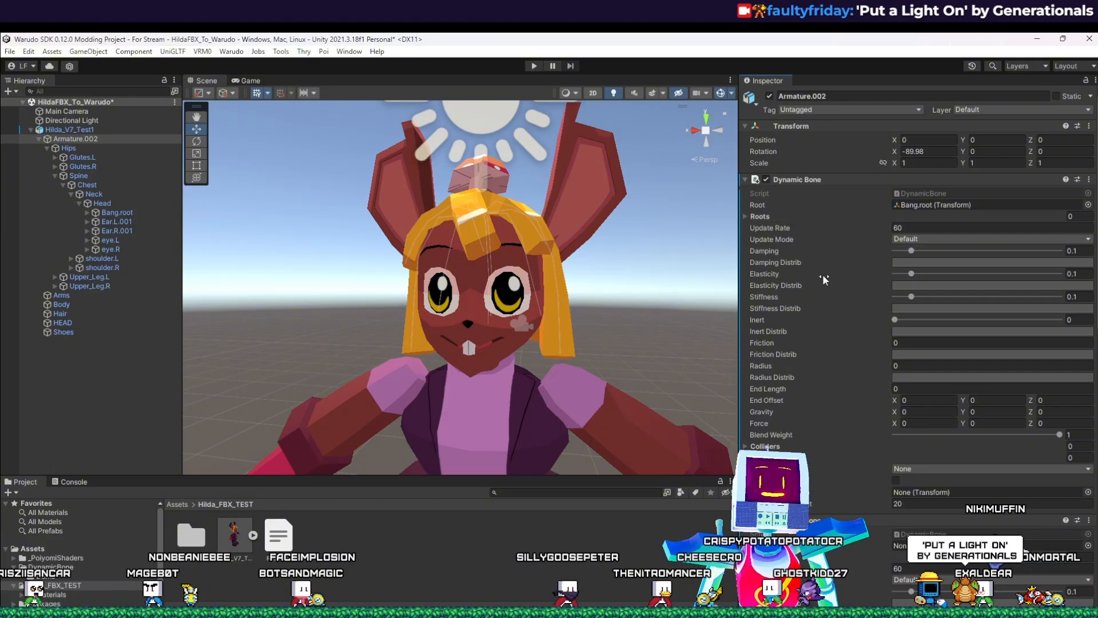
Step: Collapse the first Dynamic Bone component and assign Ear.L.001 as the Root of the second one
mouse_move(802, 319)
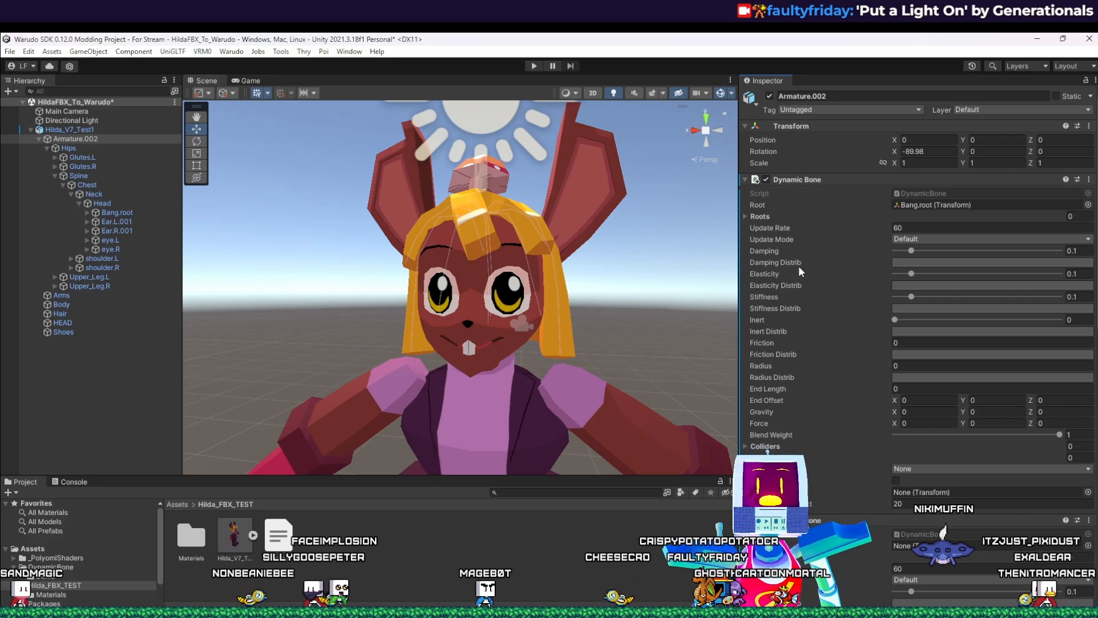
mouse_move(793, 276)
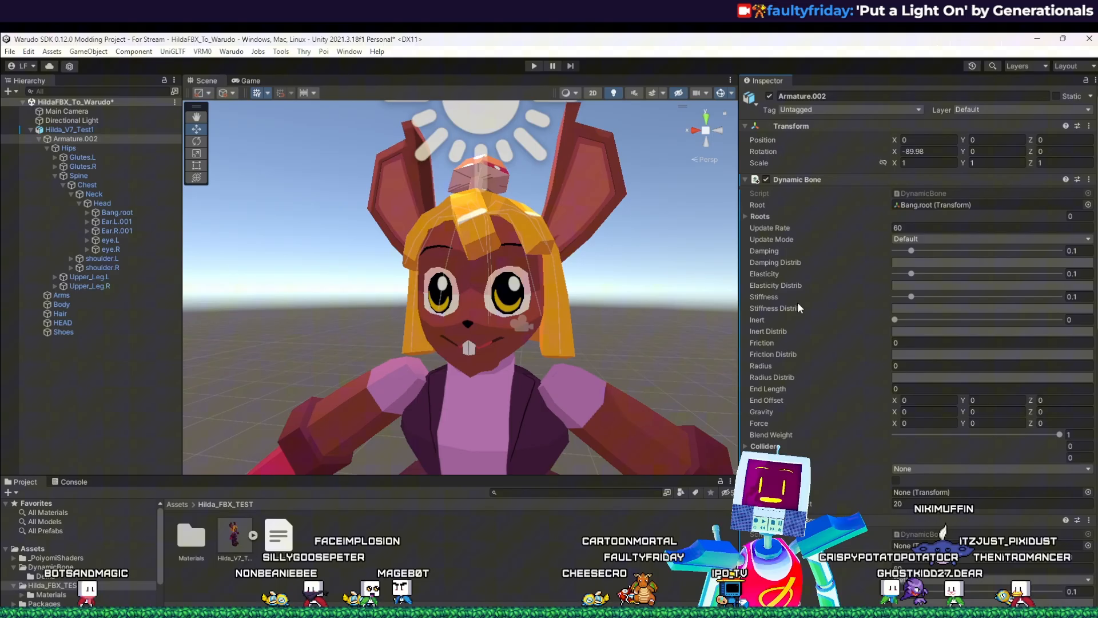
mouse_move(790, 298)
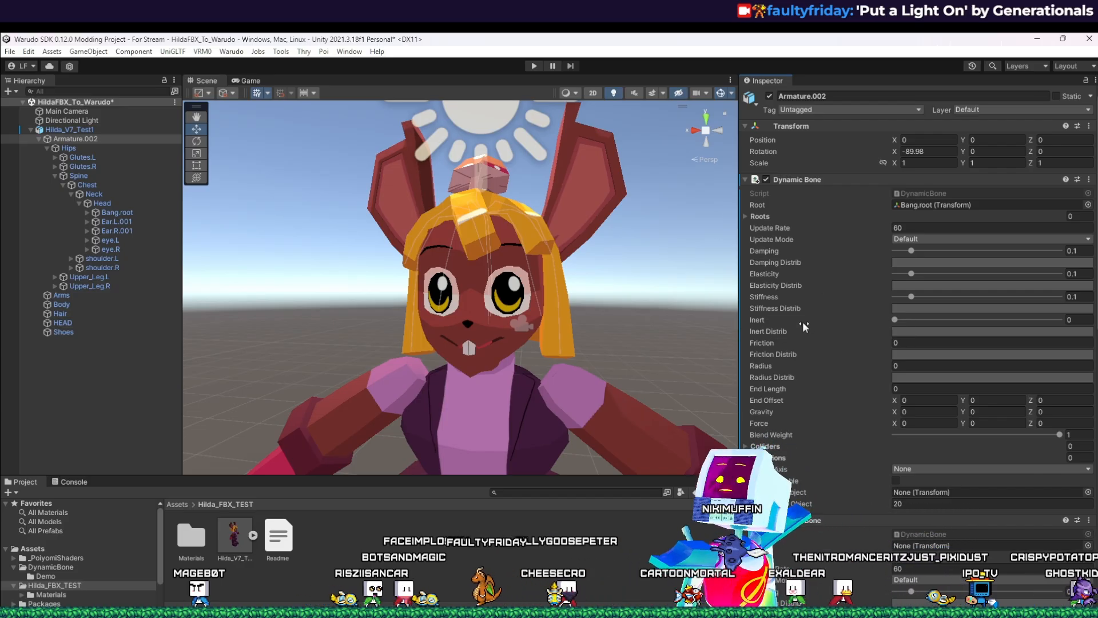
click(746, 180)
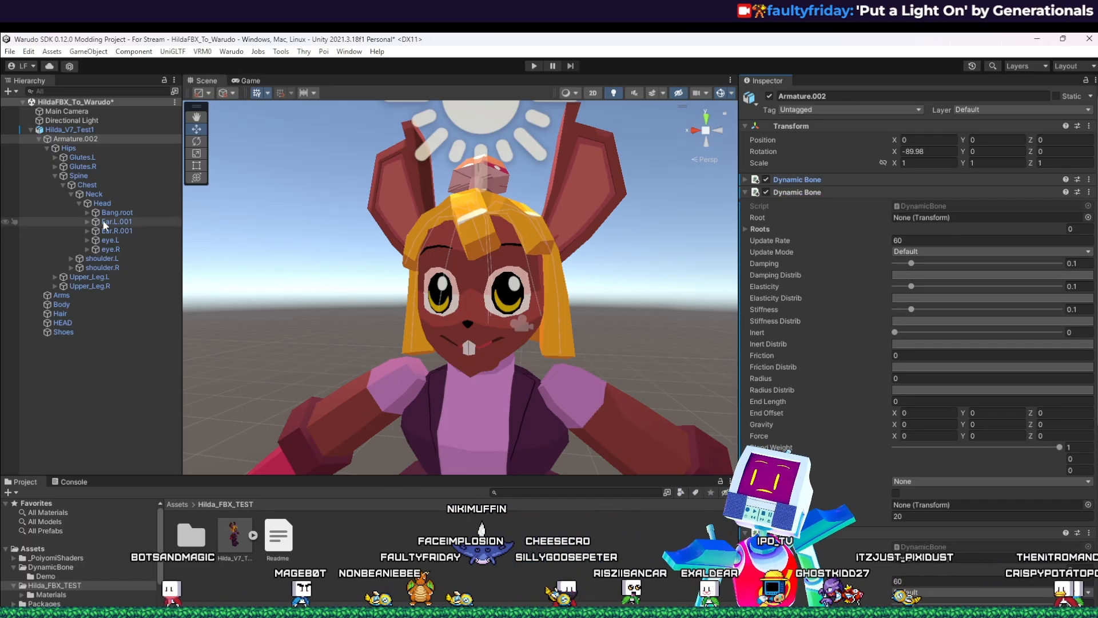
drag(102, 222, 904, 226)
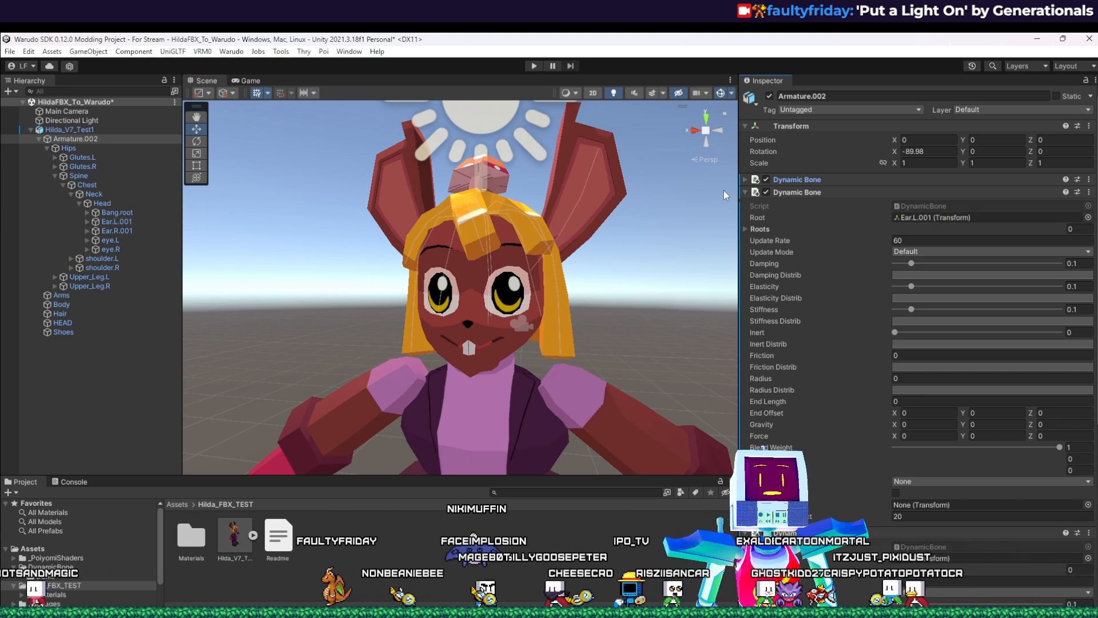
Step: Collapse the second Dynamic Bone component, assign Ear.R.001 as the third one's Root, and collapse that one too
click(746, 192)
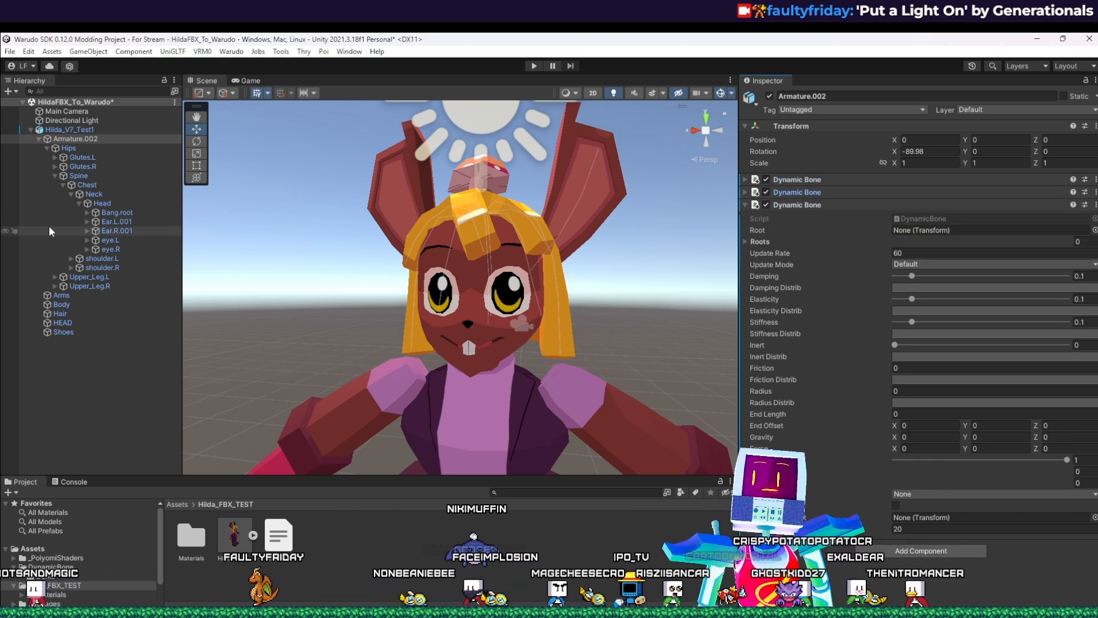
drag(51, 231, 768, 252)
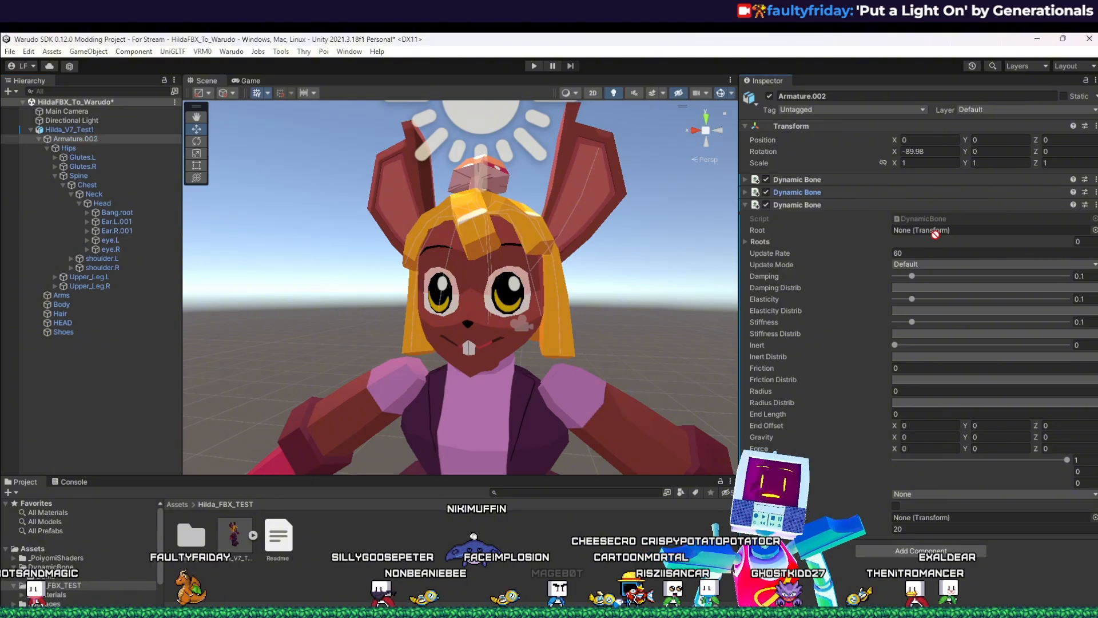
drag(936, 234, 926, 231)
click(745, 205)
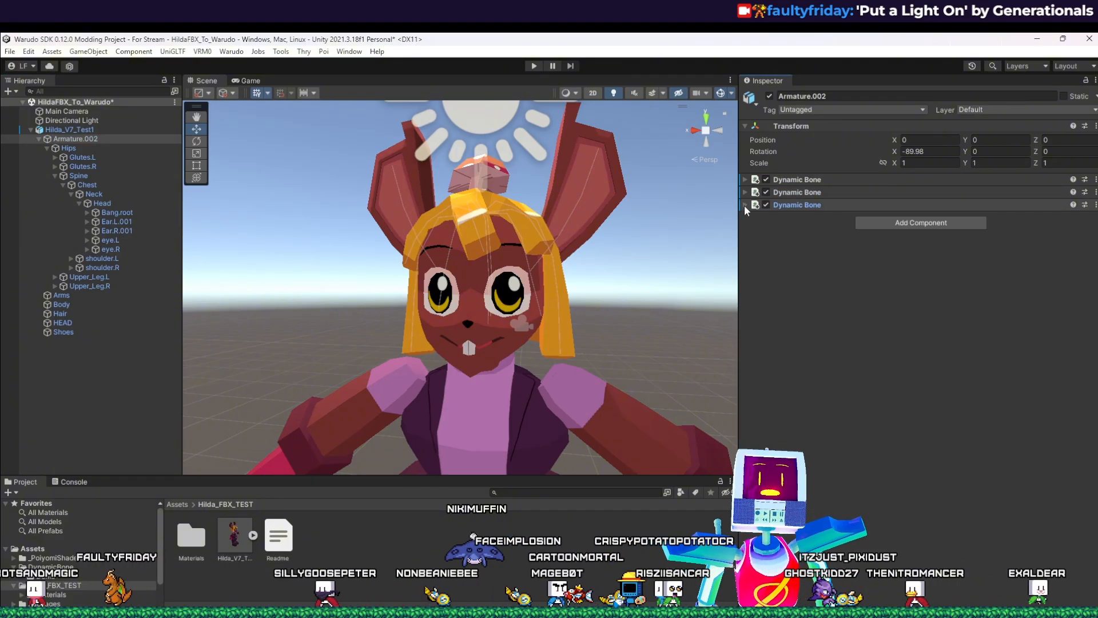
Step: Check the Root assignments of the three Dynamic Bone components and leave all of them collapsed
click(744, 205)
click(744, 193)
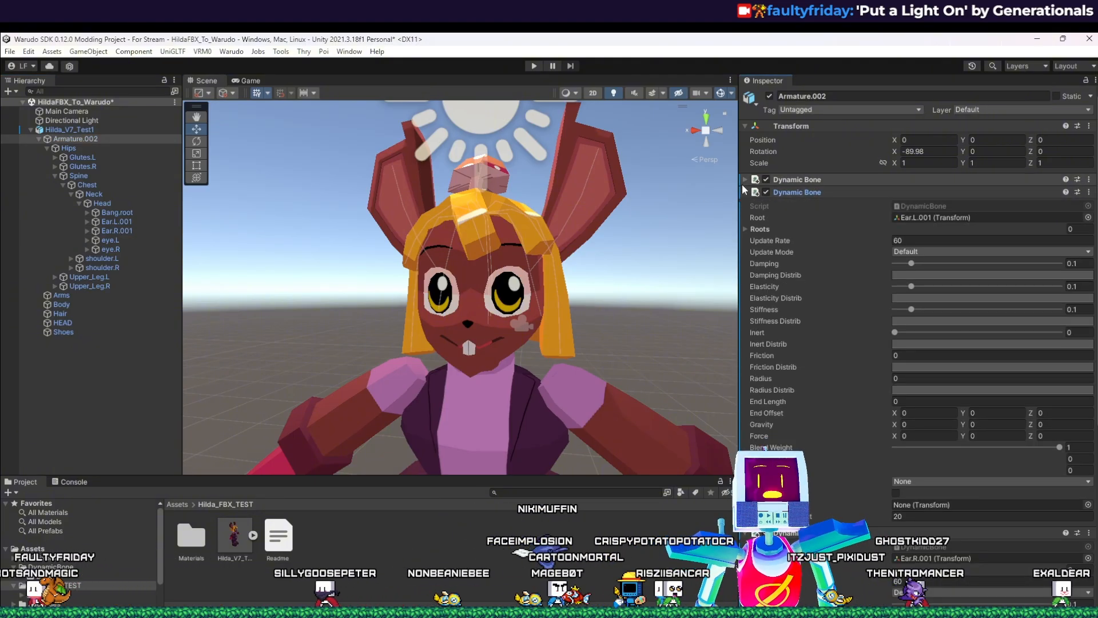
click(744, 180)
click(744, 179)
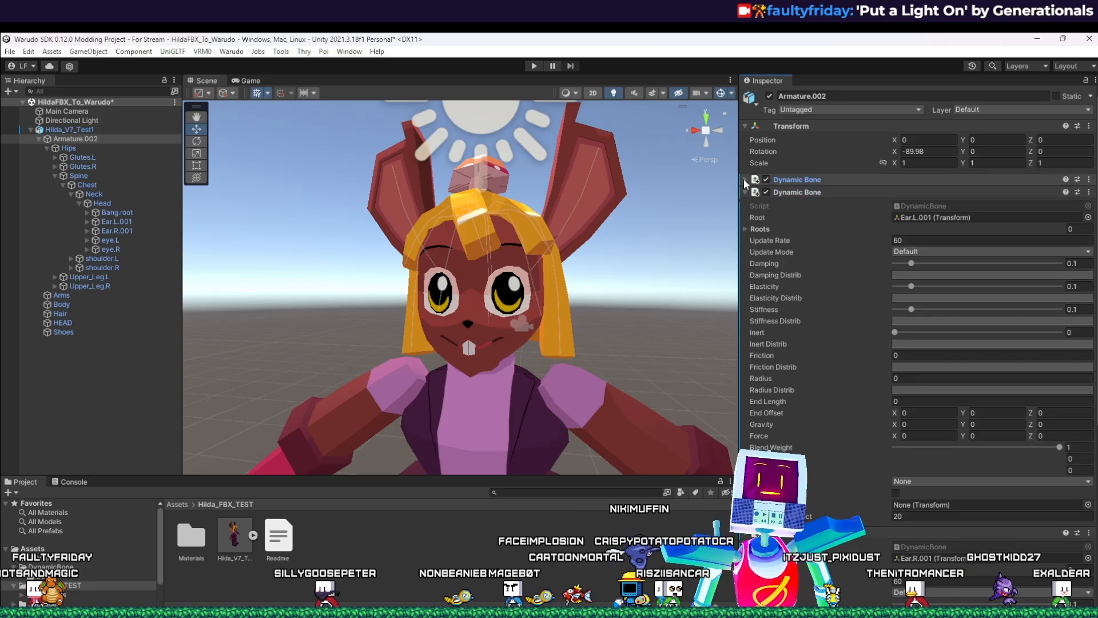
click(746, 193)
click(746, 205)
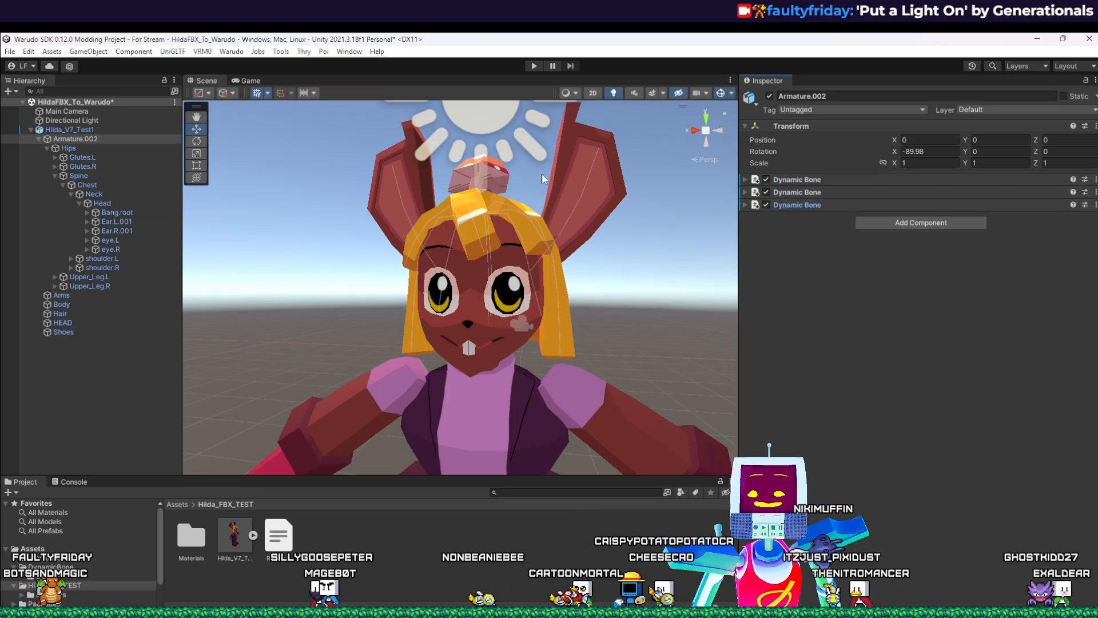
Step: Run the scene in play mode and move the armature around in the Scene view to about X 0.328, Z -0.249 to test the jiggle
click(534, 65)
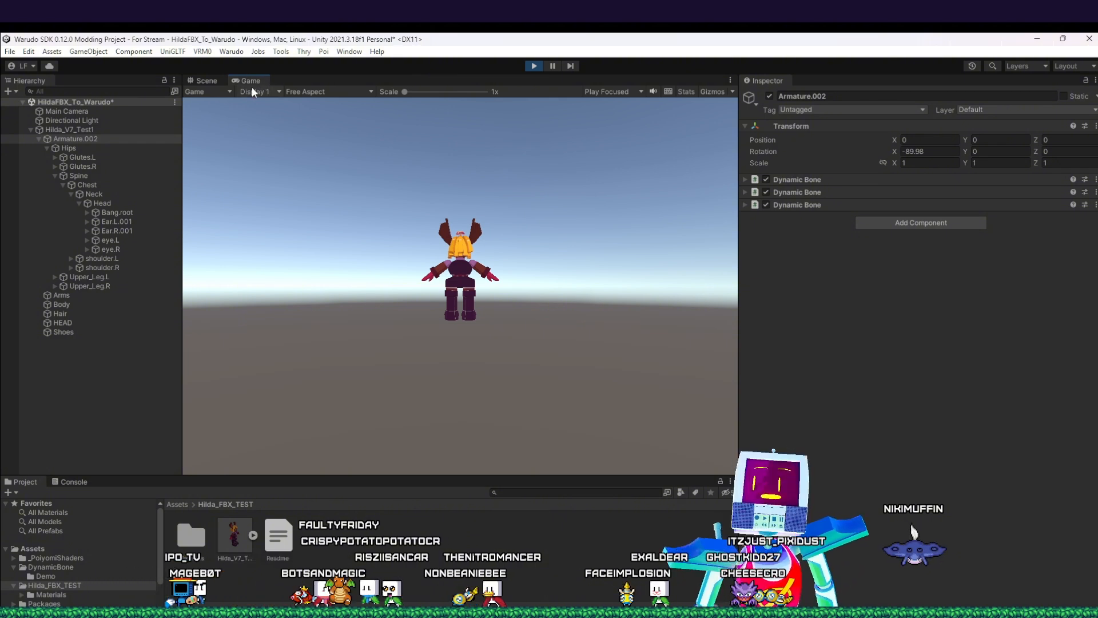
click(205, 81)
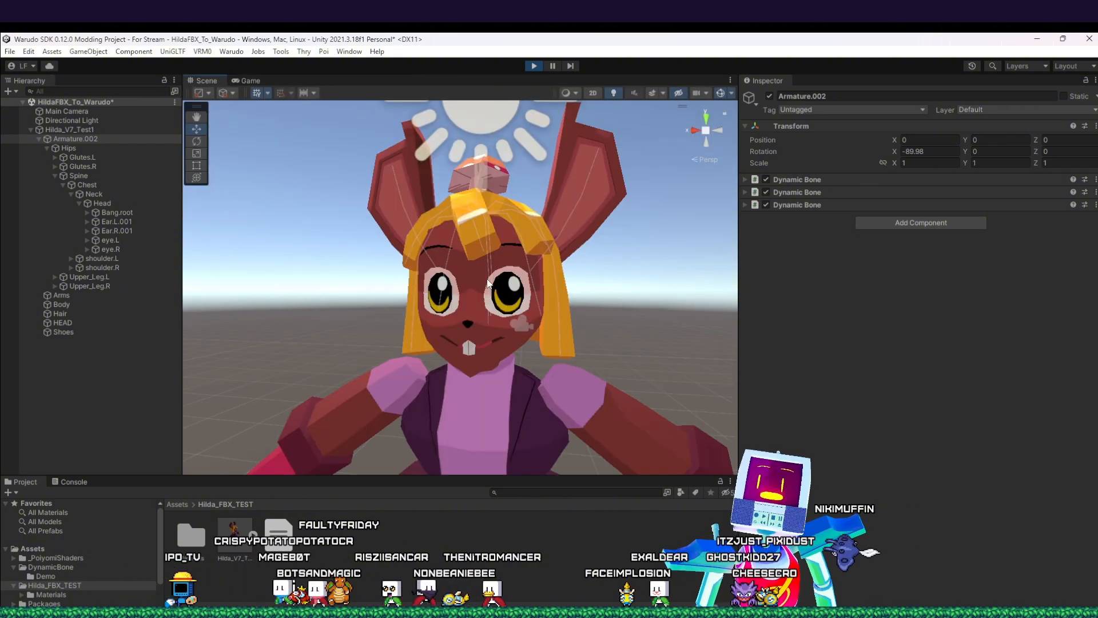
scroll(488, 282, down, 5)
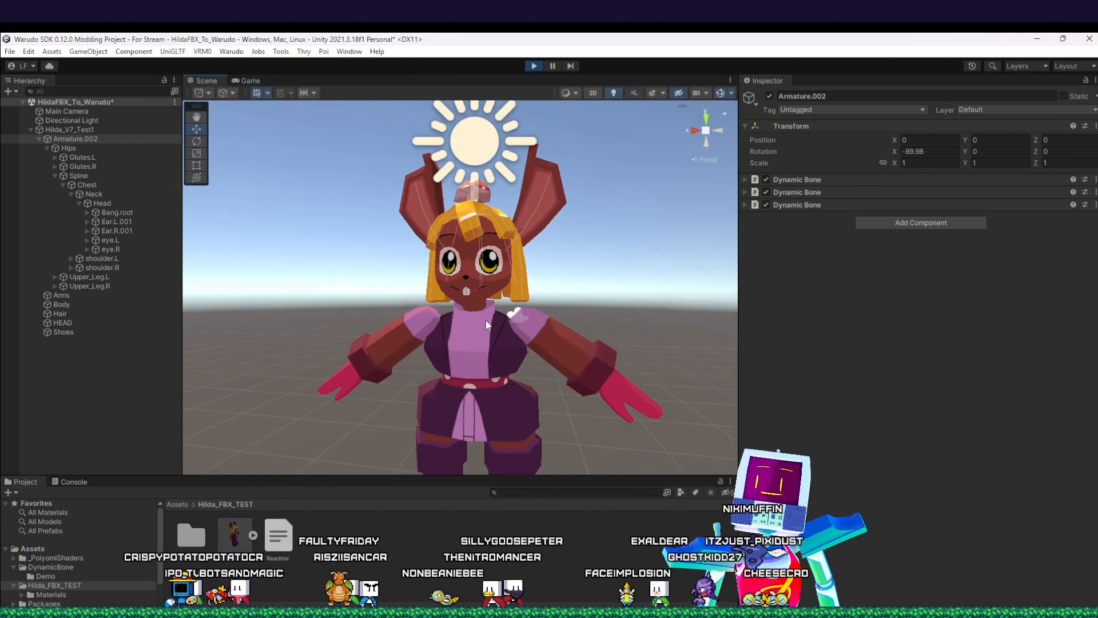
scroll(485, 321, down, 4)
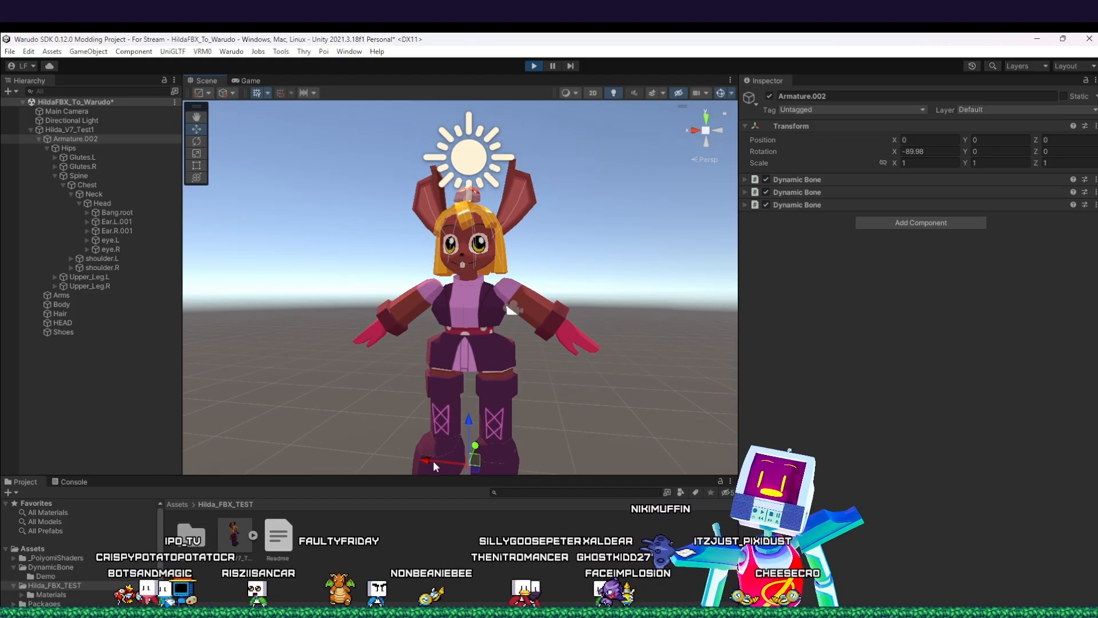
drag(434, 461, 399, 473)
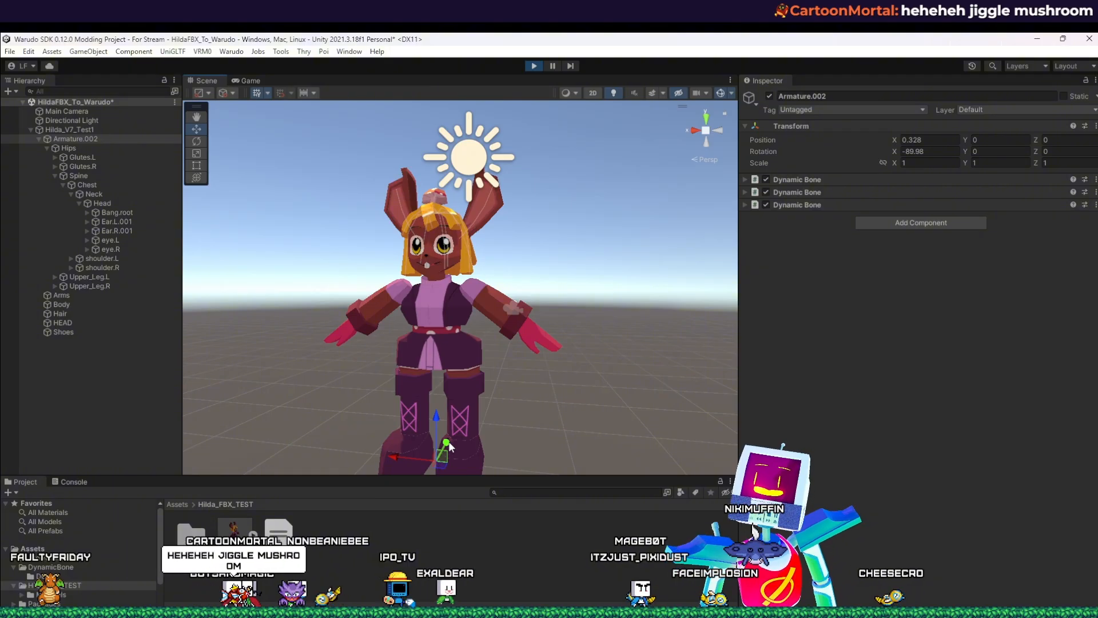
mouse_move(449, 441)
mouse_down()
mouse_move(478, 412)
mouse_move(453, 441)
mouse_move(460, 434)
mouse_up()
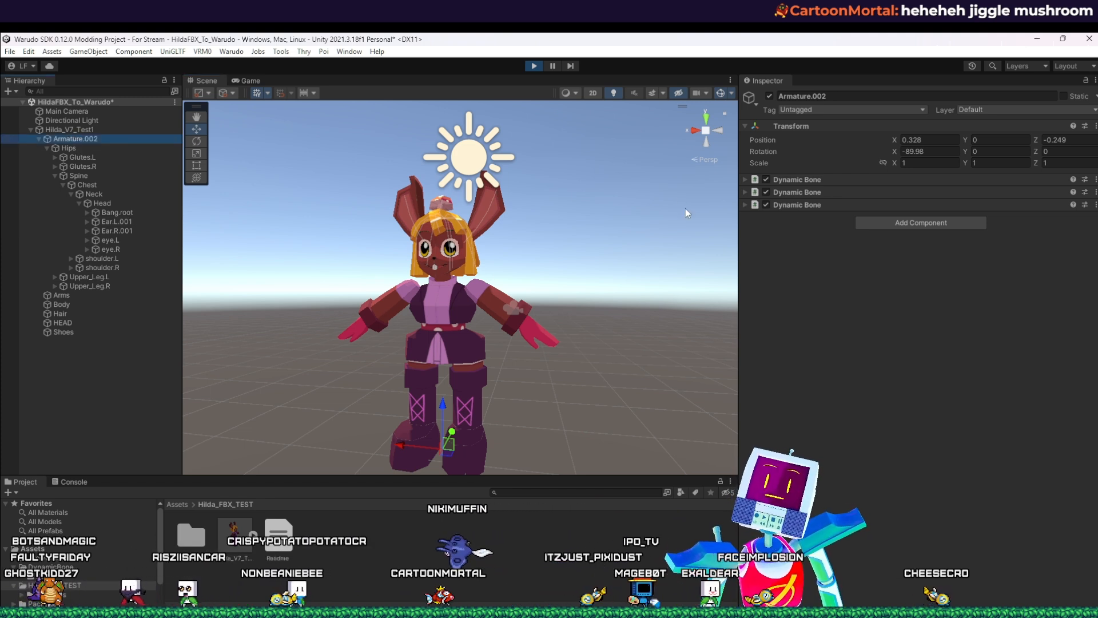
Step: Expand the Ear.R.001 Dynamic Bone, move the armature to test it, and set Damping to about 0.04, Elasticity to 0.06 and Stiffness to 0.063
click(745, 179)
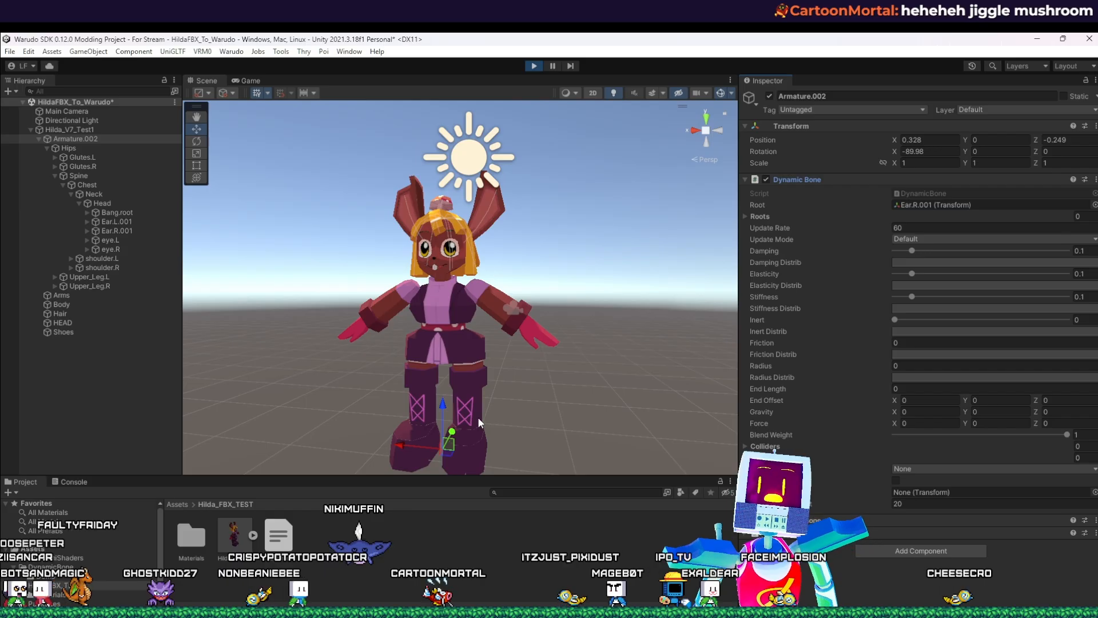
mouse_move(449, 430)
mouse_down()
mouse_move(477, 411)
mouse_move(455, 437)
mouse_move(468, 420)
mouse_move(465, 432)
mouse_up()
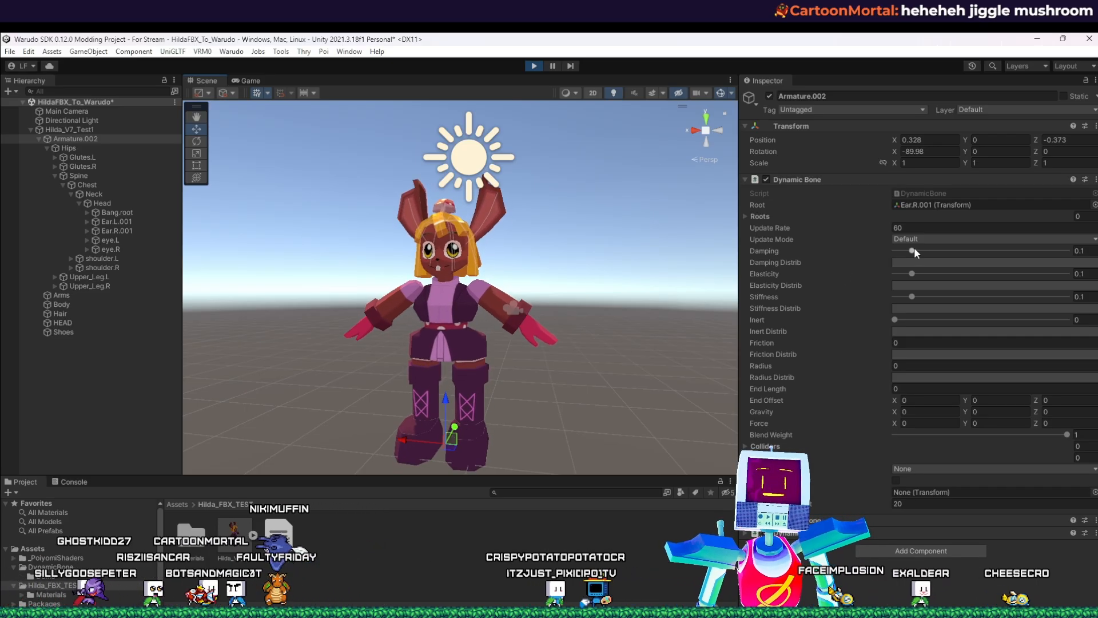
drag(912, 249, 901, 249)
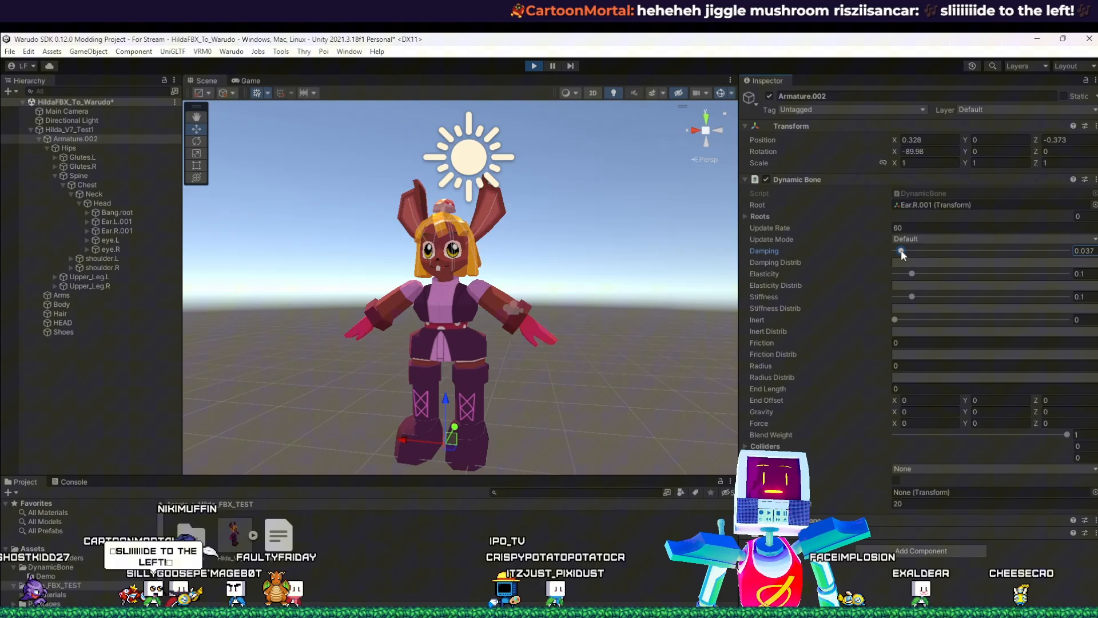
click(907, 274)
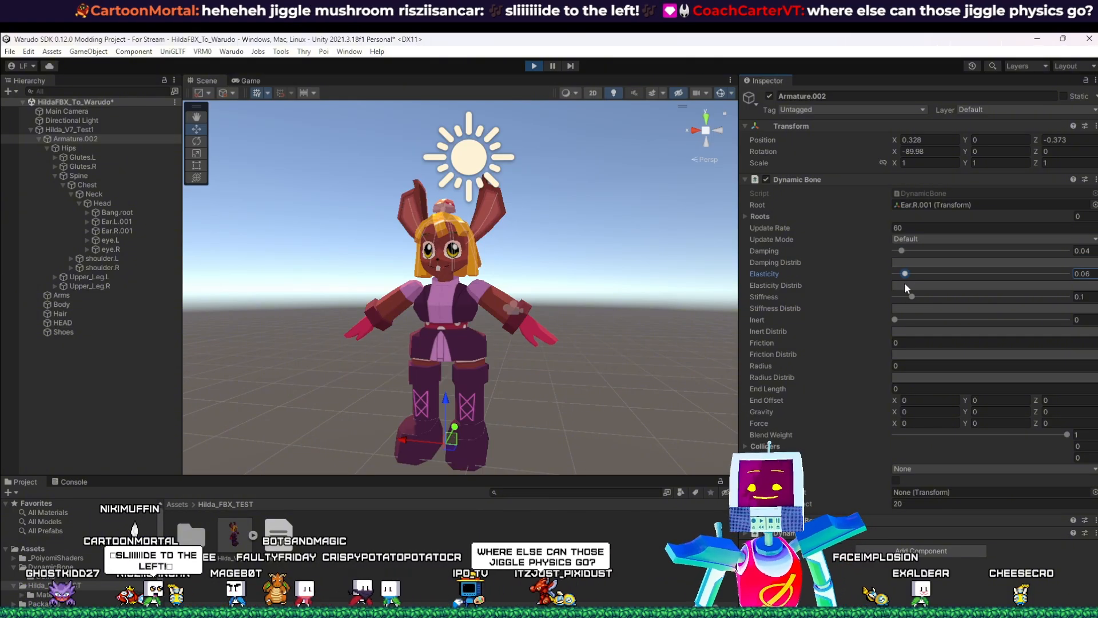
click(907, 297)
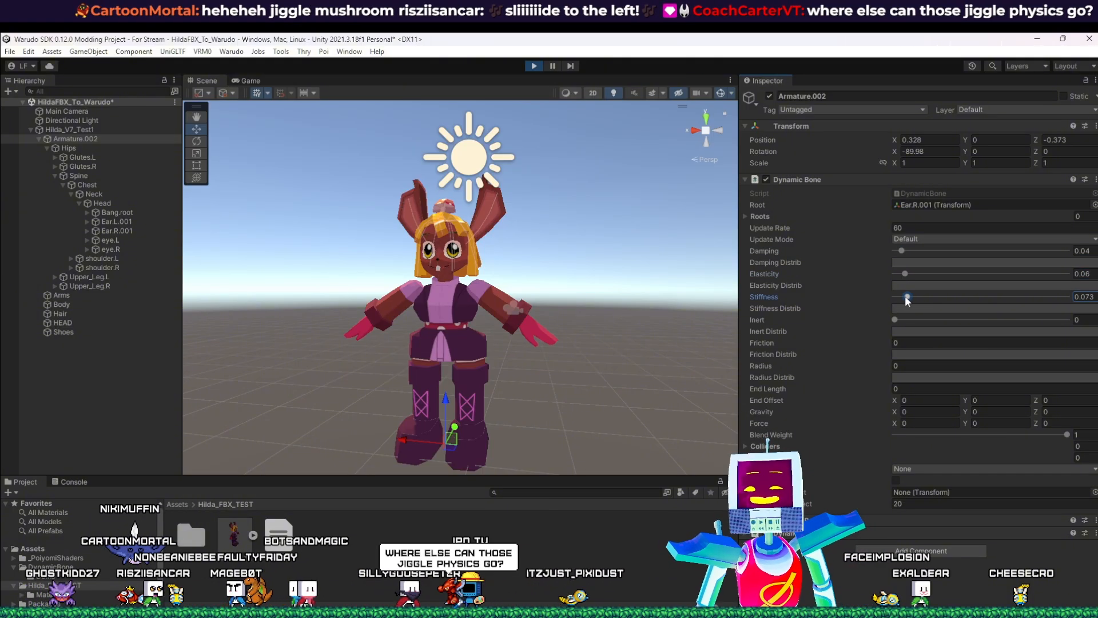
drag(906, 297, 904, 297)
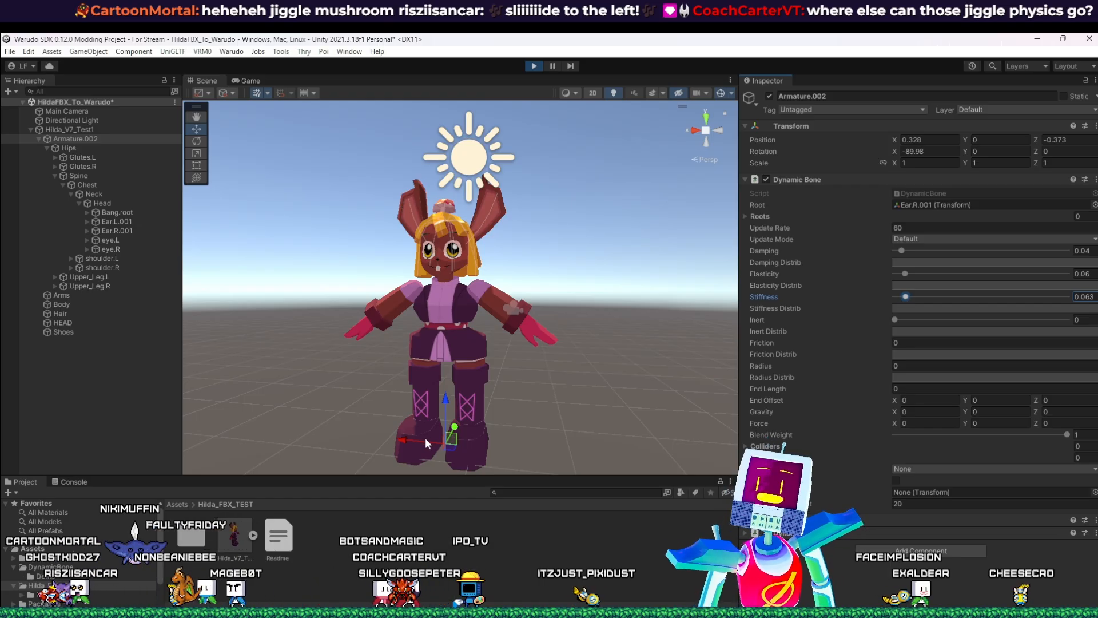
Step: Move the whole Hilda_V7_Test1 object to about X -0.197 to test the jiggle, and reselect Armature.002
mouse_move(426, 440)
mouse_down()
mouse_move(457, 440)
mouse_move(440, 436)
mouse_up()
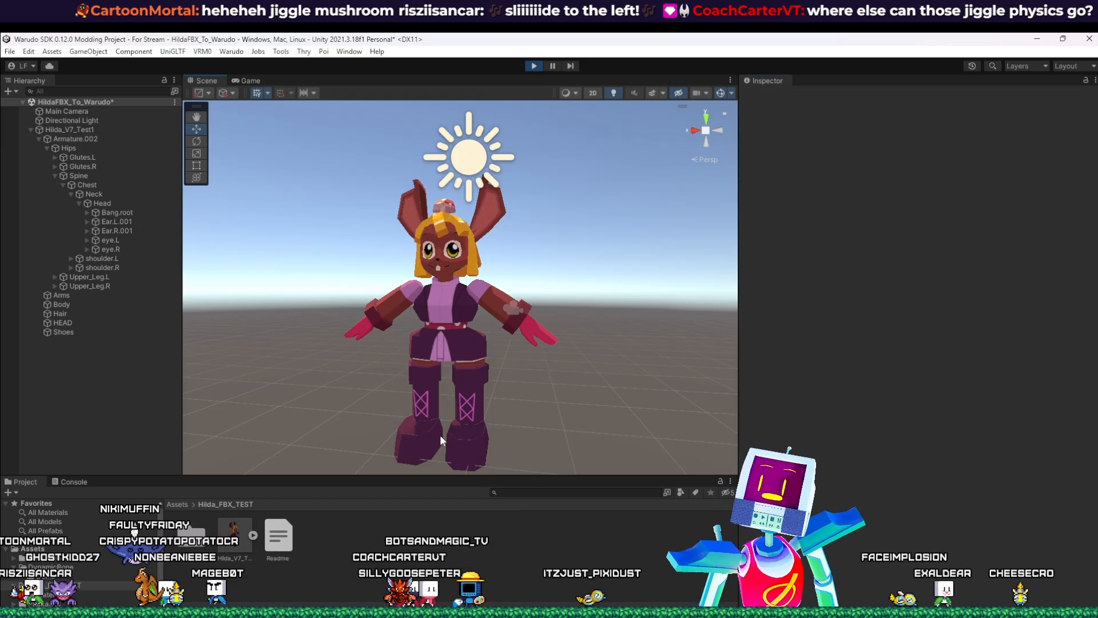
click(74, 130)
drag(427, 462, 437, 422)
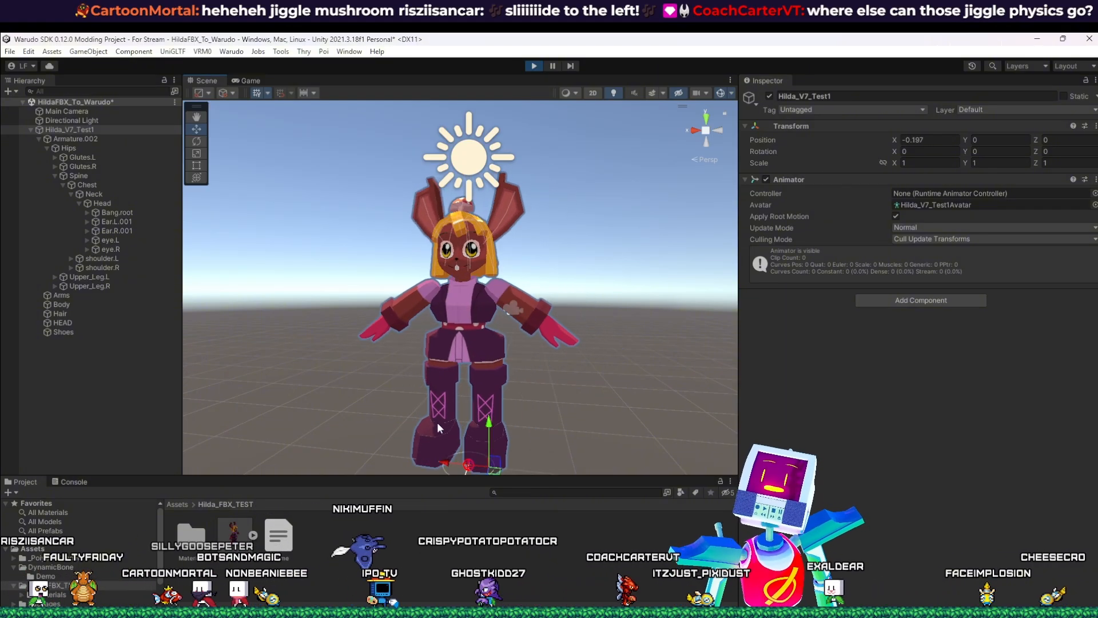
click(115, 212)
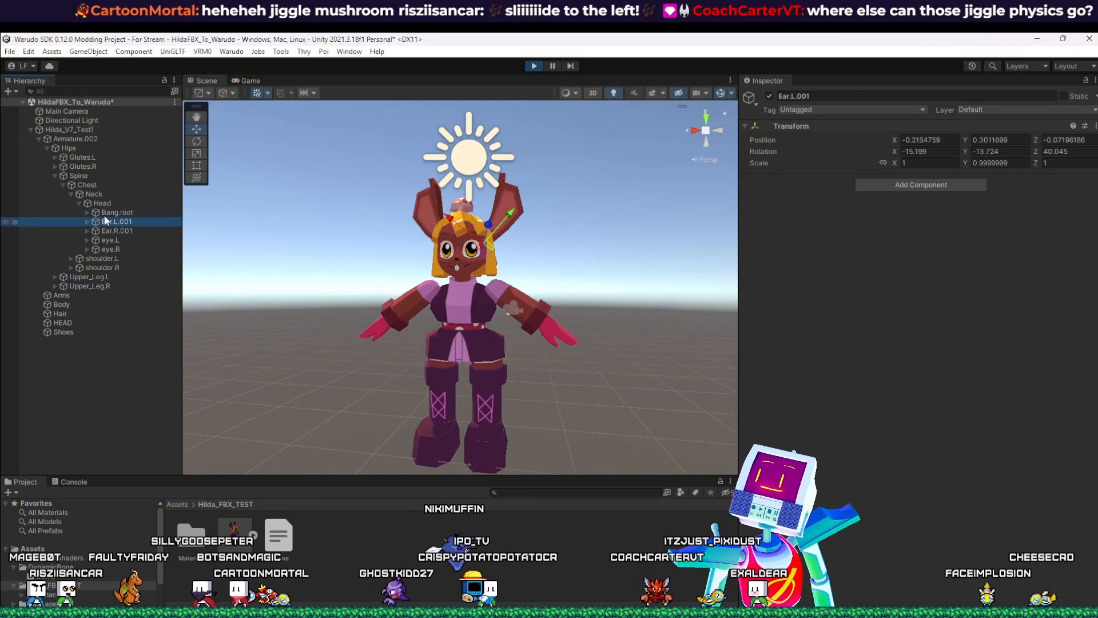
click(74, 138)
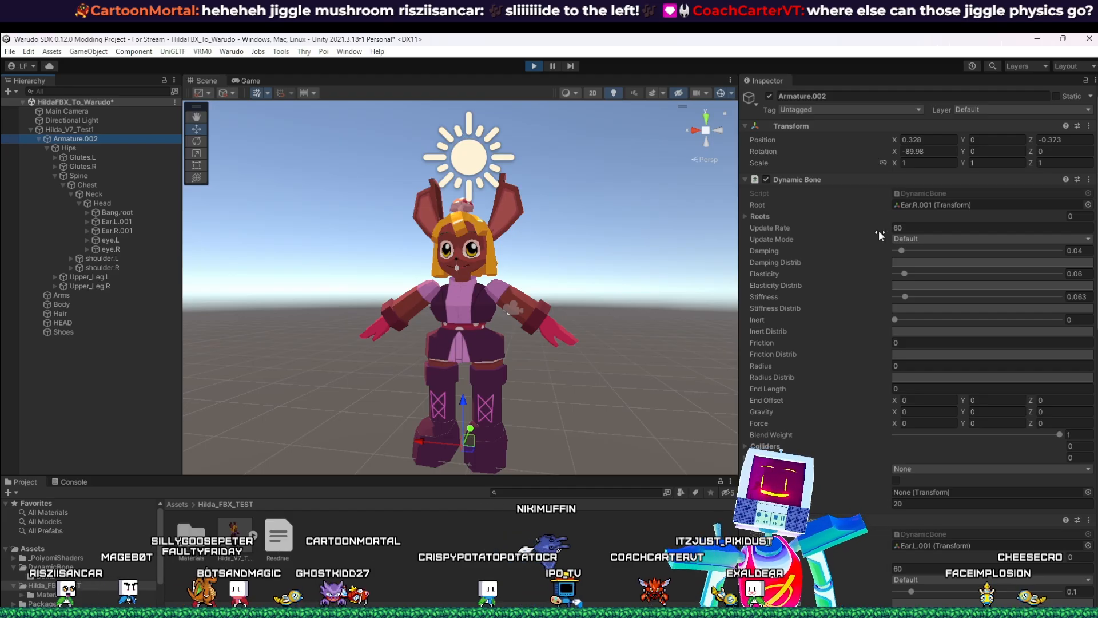
Step: Try the right ear's Damping at 0.172, settle on 0.148, and move the armature sideways and in depth to test it
click(902, 251)
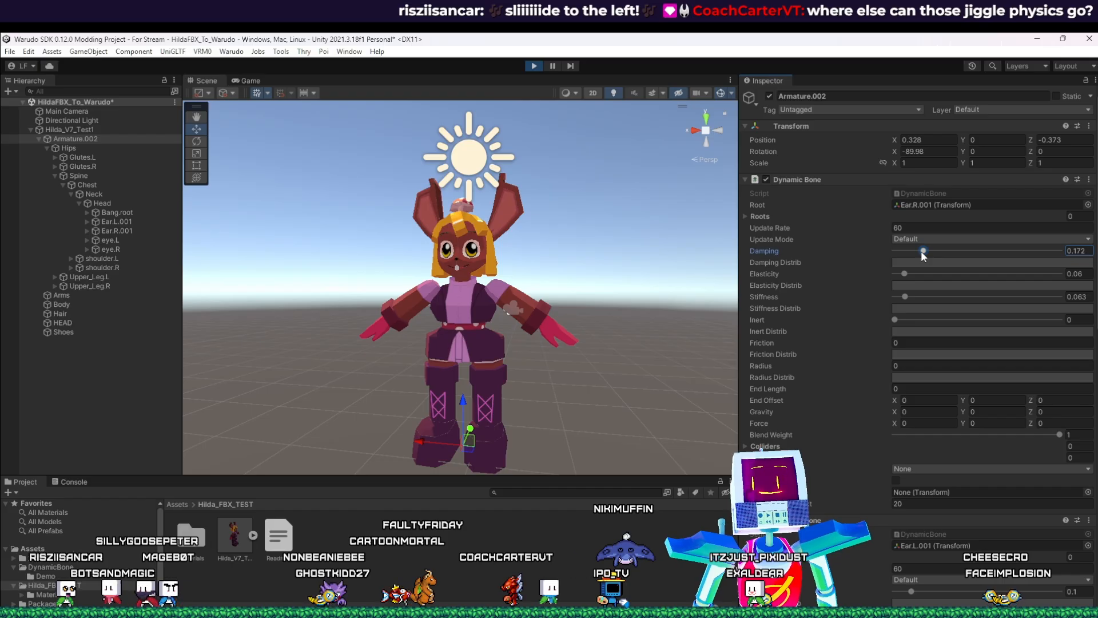
drag(428, 441, 458, 414)
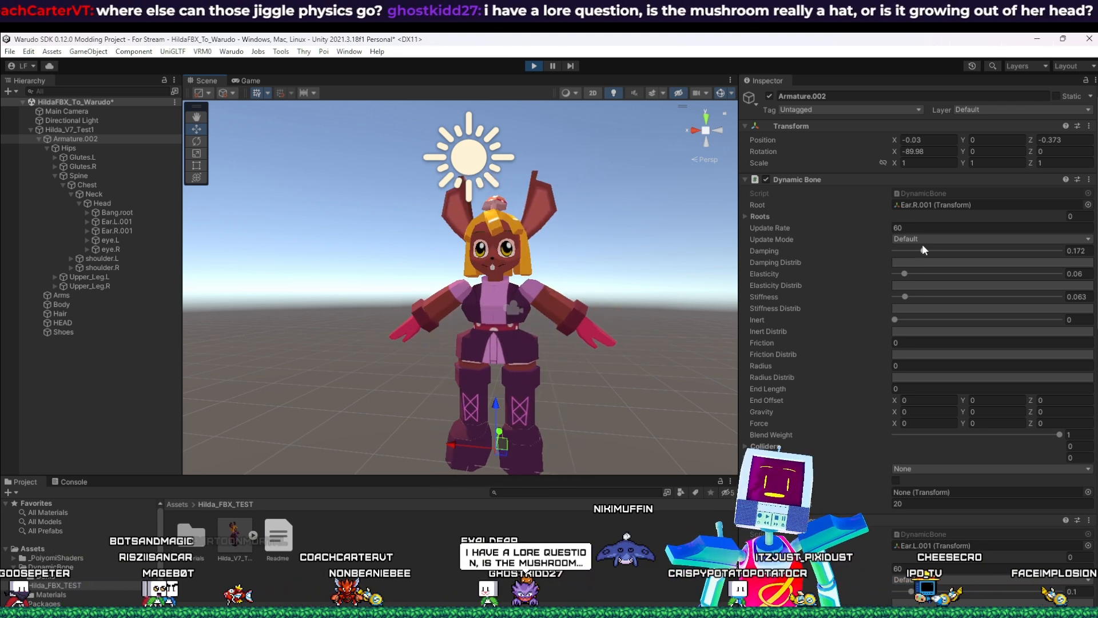
drag(922, 246, 919, 251)
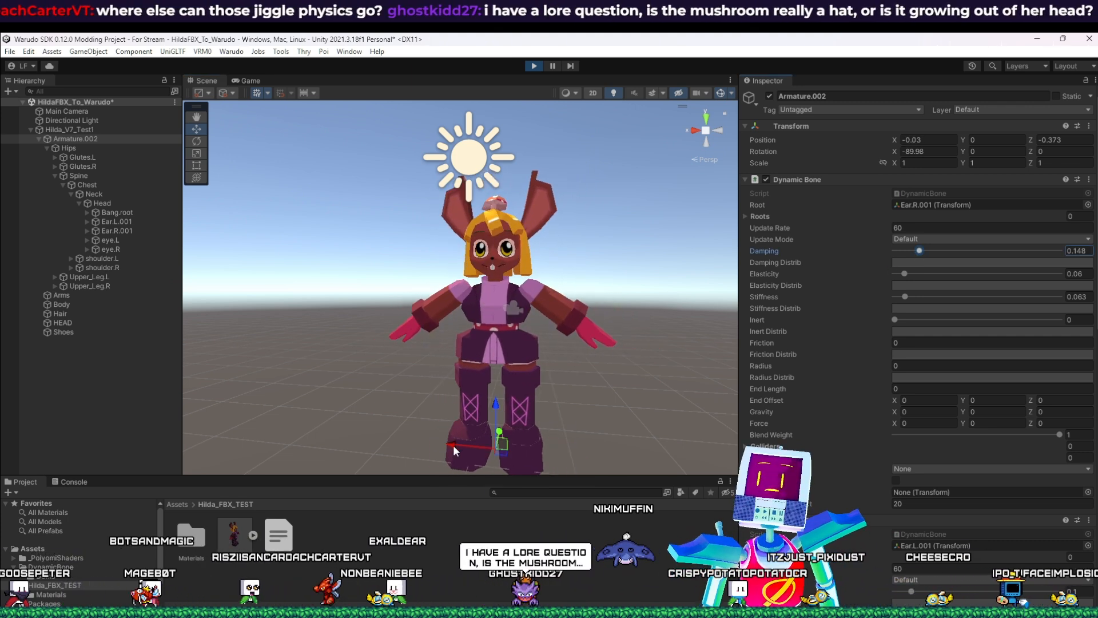
drag(504, 429, 526, 424)
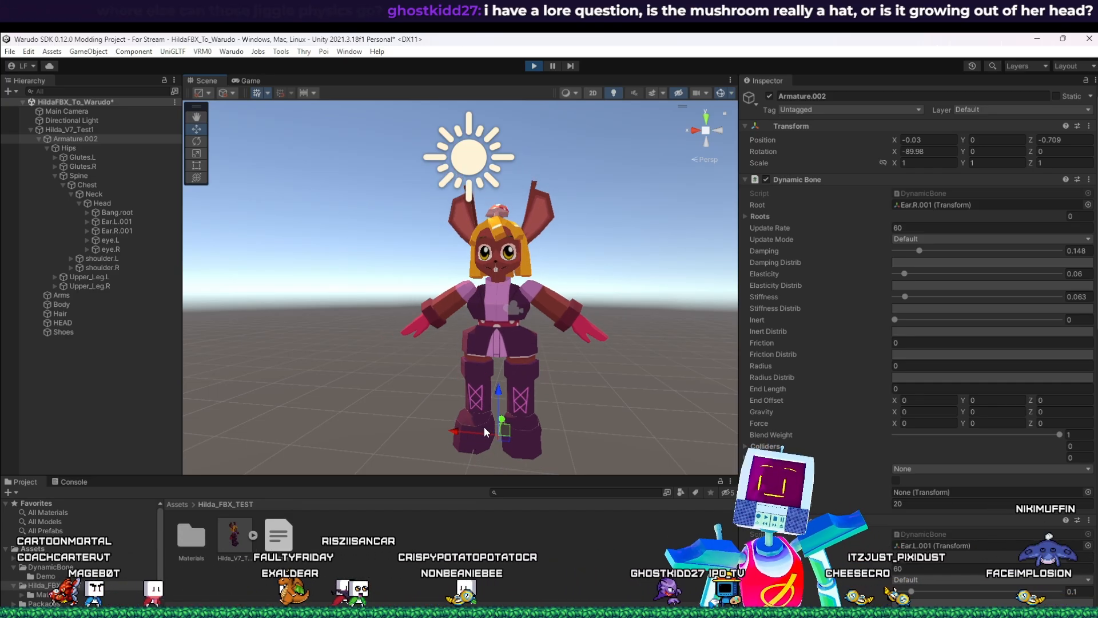
drag(475, 430, 501, 437)
Step: Set the right ear's Elasticity to 0.088 and test it by moving the armature to about X -0.16 and rotating it to about Z 14.06
drag(906, 273, 910, 273)
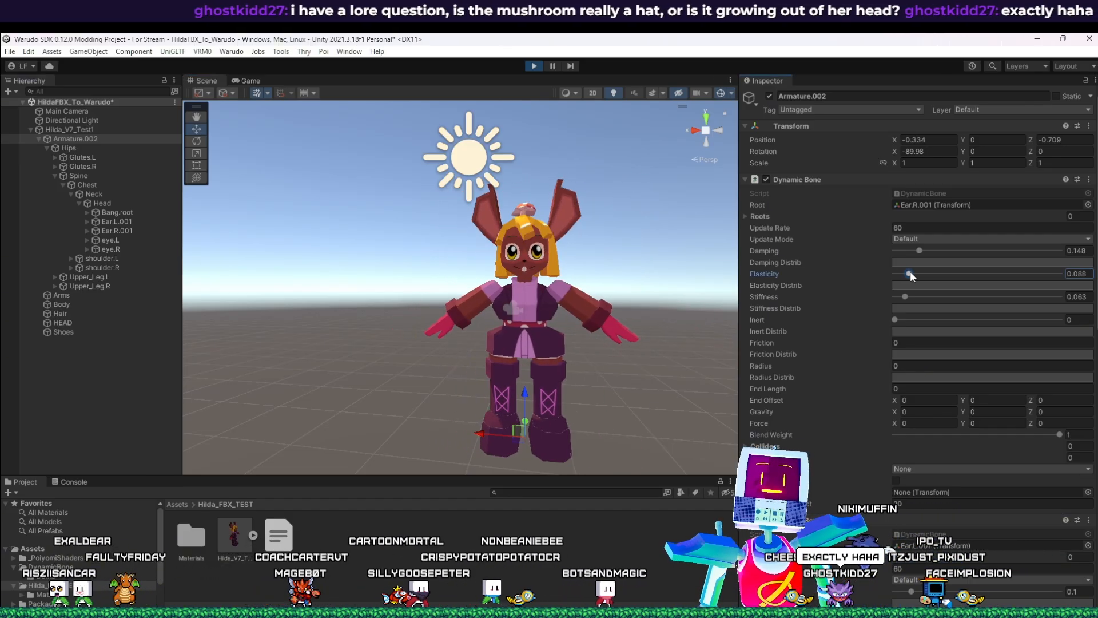
click(492, 433)
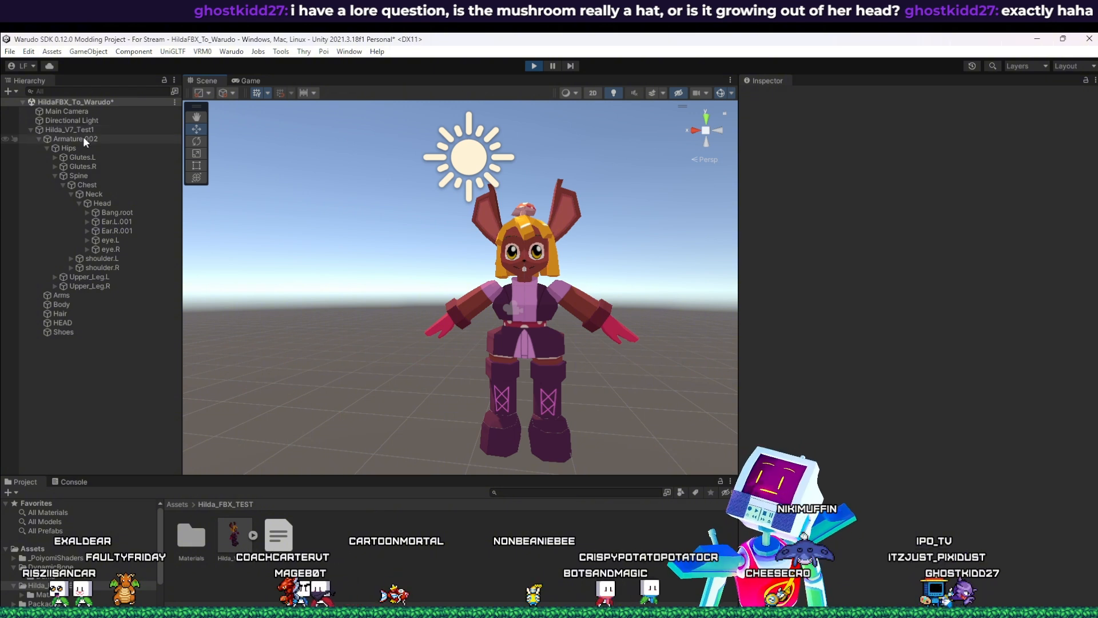
click(83, 141)
mouse_move(482, 433)
mouse_down()
mouse_move(498, 437)
mouse_move(452, 437)
mouse_move(517, 439)
mouse_move(392, 438)
mouse_move(578, 438)
mouse_move(415, 438)
mouse_move(488, 435)
mouse_move(457, 437)
mouse_move(510, 456)
mouse_move(427, 454)
mouse_move(513, 448)
mouse_move(415, 443)
mouse_move(509, 440)
mouse_move(470, 445)
mouse_up()
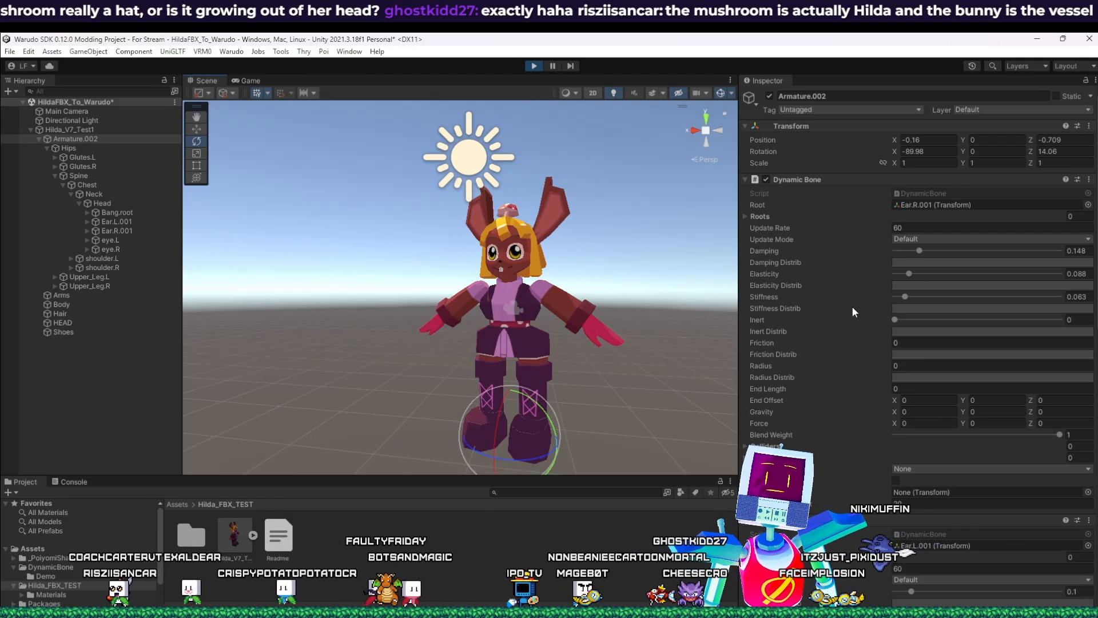
Step: Set the right ear's Stiffness to 0.021 and Elasticity to 0.078, rotating the armature after each change to test the movement
drag(903, 296, 899, 302)
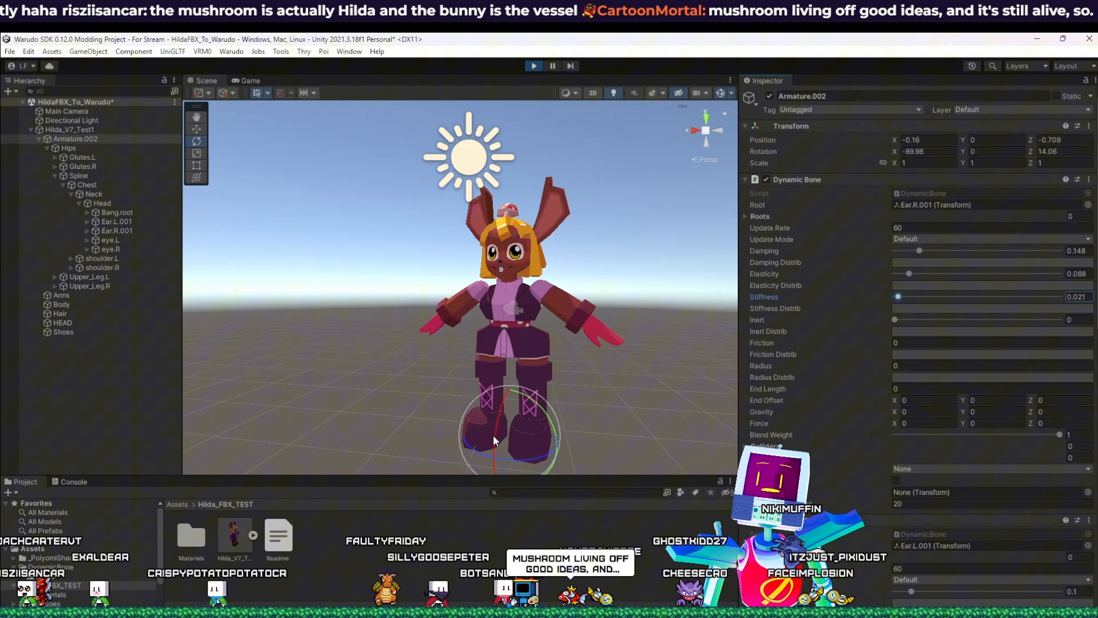
drag(477, 447, 426, 432)
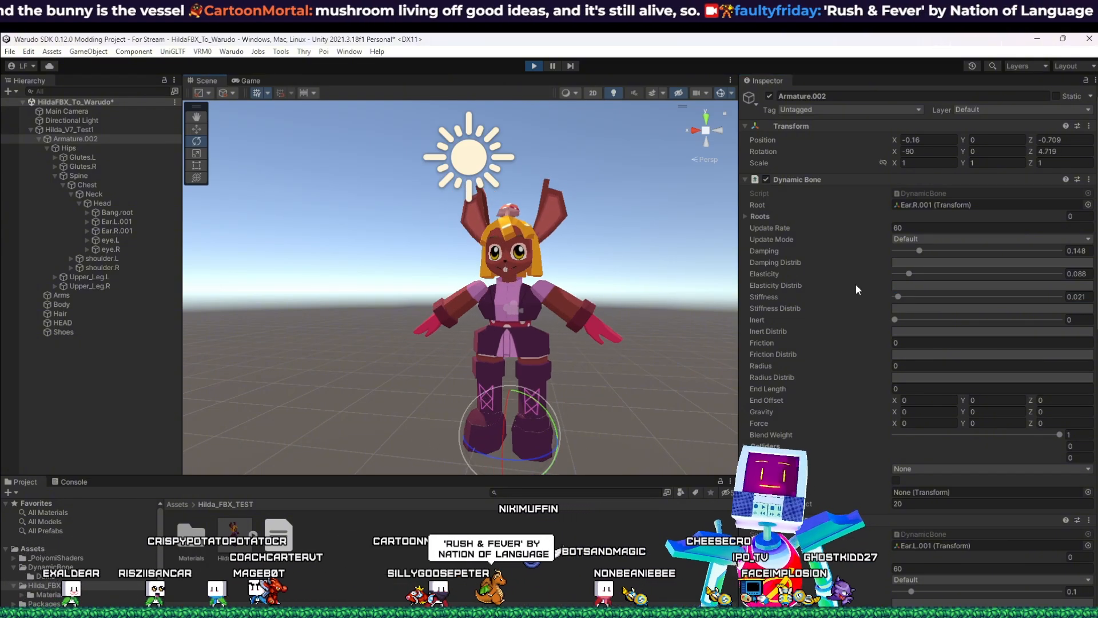
drag(909, 273, 908, 273)
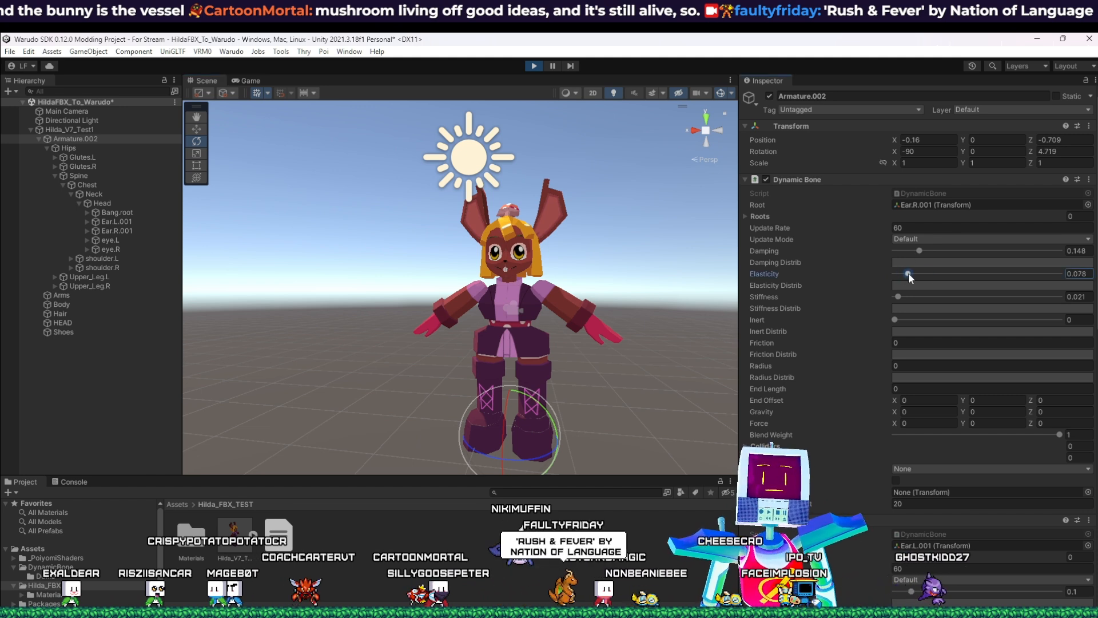
drag(521, 458, 503, 438)
Step: Try the right ear's Elasticity at 0.036, settle on 0.081, and rotate the armature repeatedly to test the movement
drag(940, 274, 897, 274)
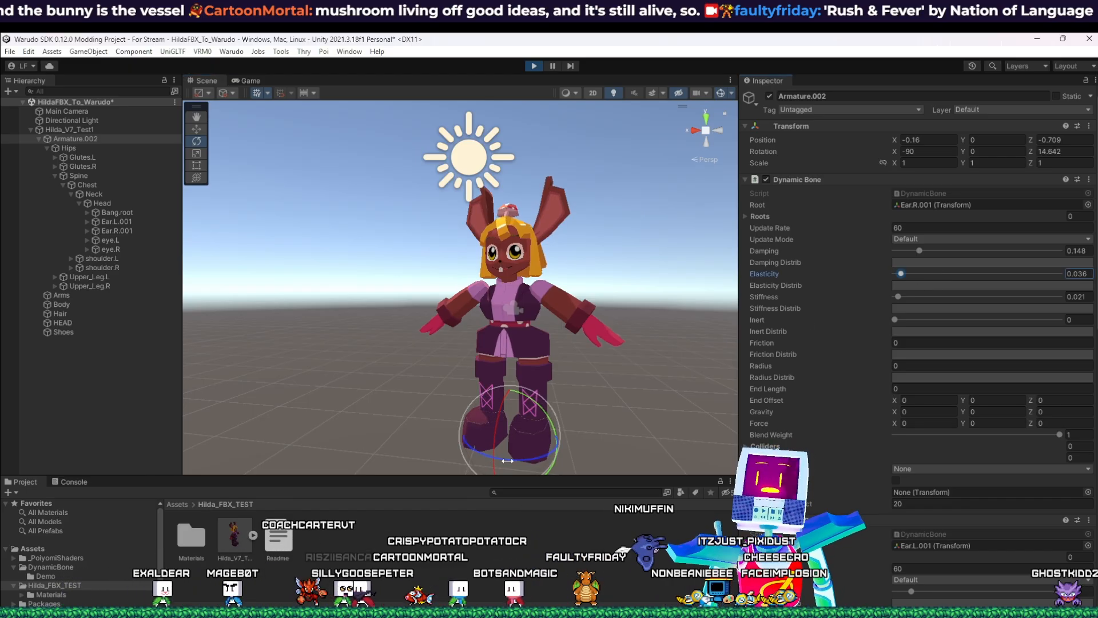
drag(507, 461, 569, 442)
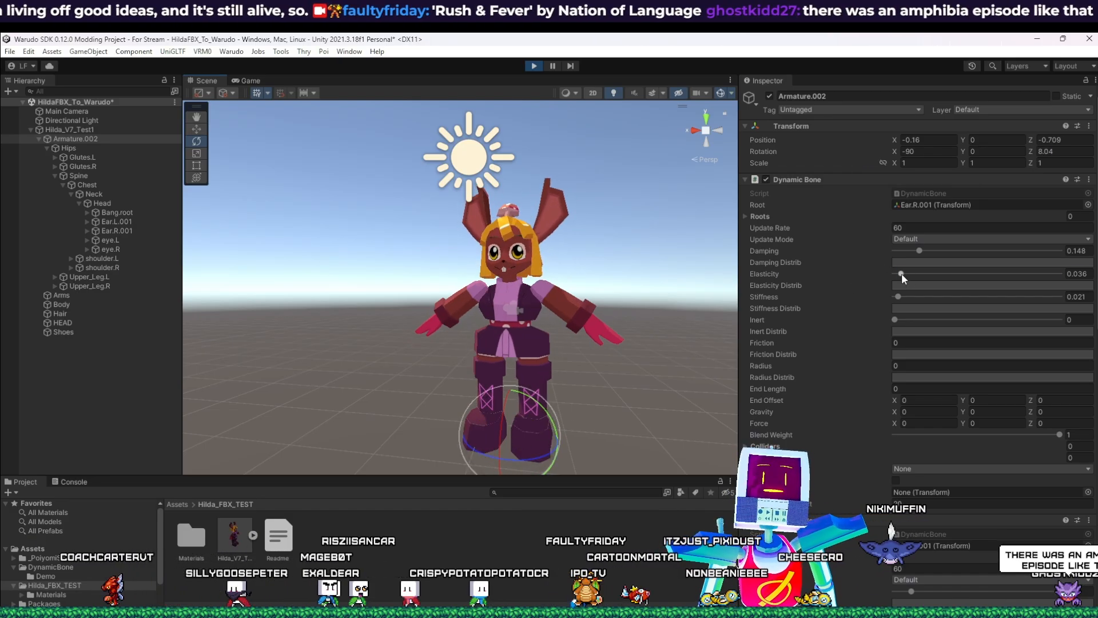
drag(902, 274, 908, 271)
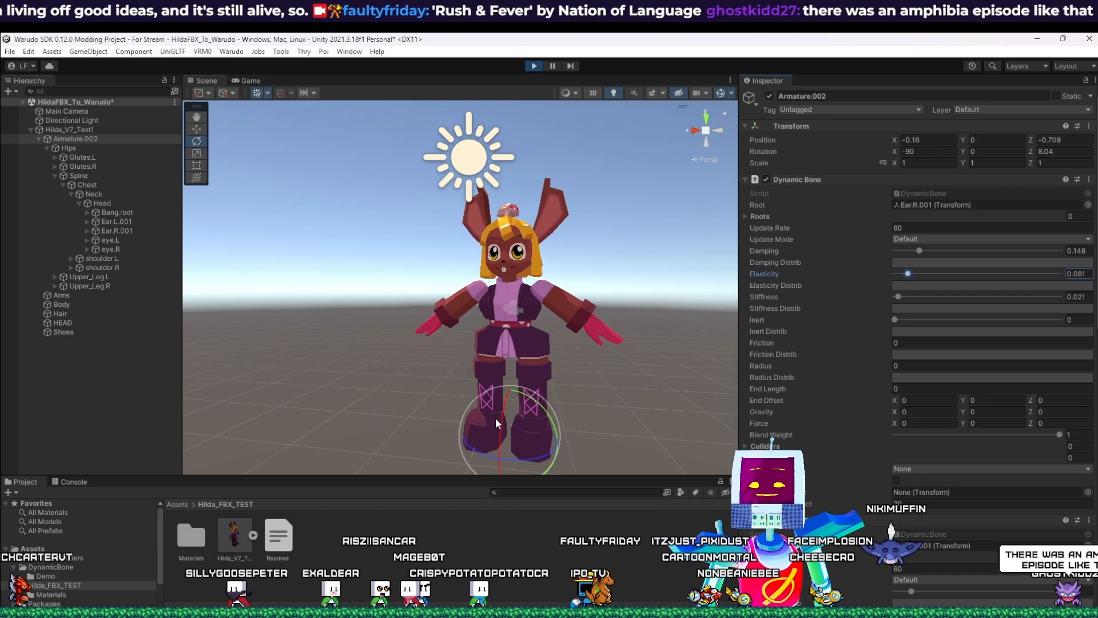
mouse_move(528, 460)
mouse_down()
mouse_move(478, 456)
mouse_move(566, 445)
mouse_move(489, 450)
mouse_move(538, 437)
mouse_move(532, 445)
mouse_move(552, 448)
mouse_move(606, 434)
mouse_move(465, 462)
mouse_move(448, 453)
mouse_move(598, 445)
mouse_move(395, 472)
mouse_move(627, 438)
mouse_move(499, 444)
mouse_move(533, 441)
mouse_up()
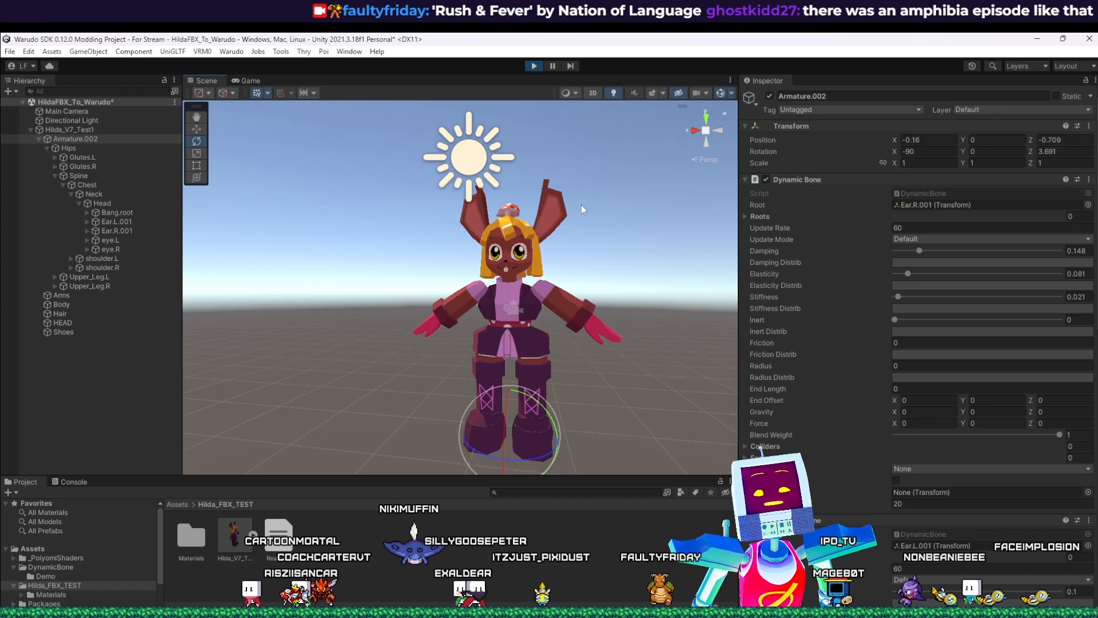
mouse_move(516, 460)
mouse_down()
mouse_move(576, 450)
mouse_move(453, 462)
mouse_move(562, 441)
mouse_move(497, 452)
mouse_up()
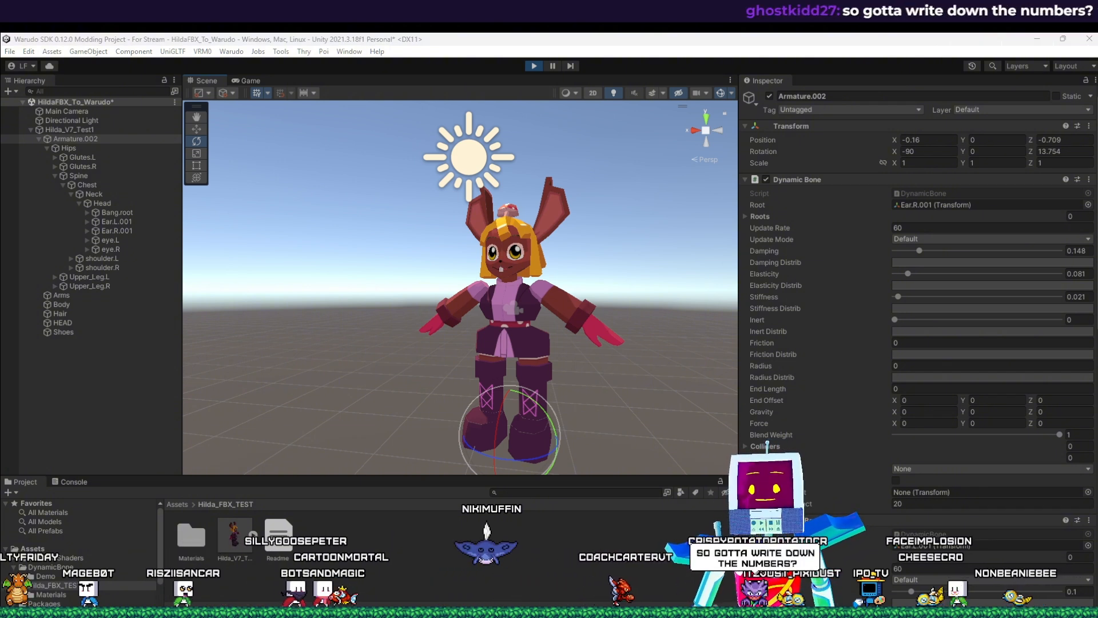
Step: Take a screen snip of the Ear.R.001 Dynamic Bone settings and bring up the Bang.root component's settings
key(super+shift+s)
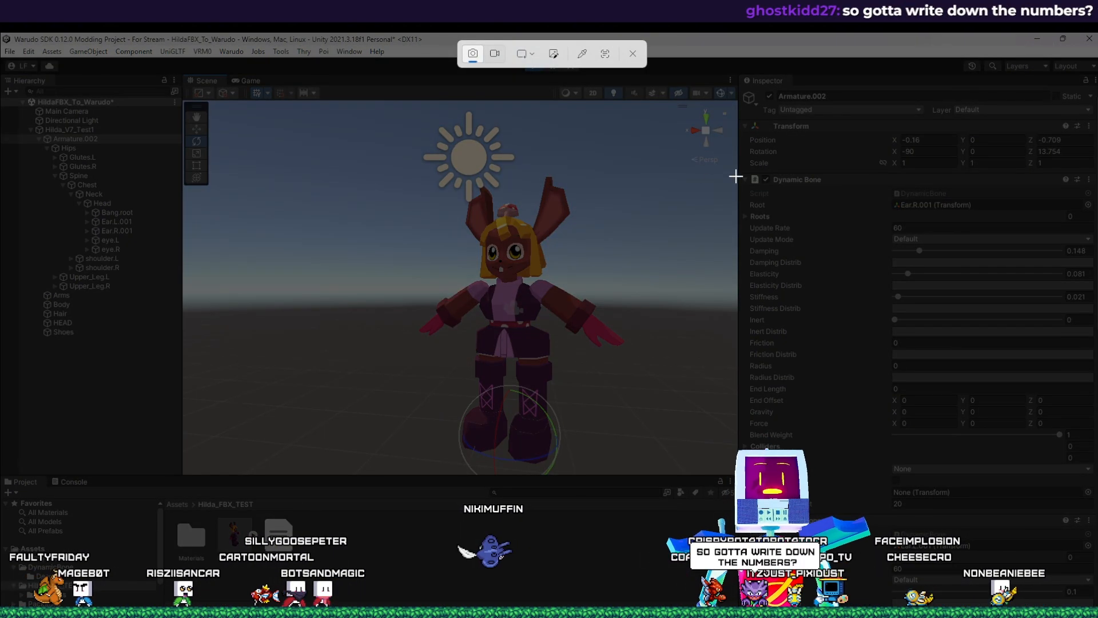
drag(740, 167, 1096, 453)
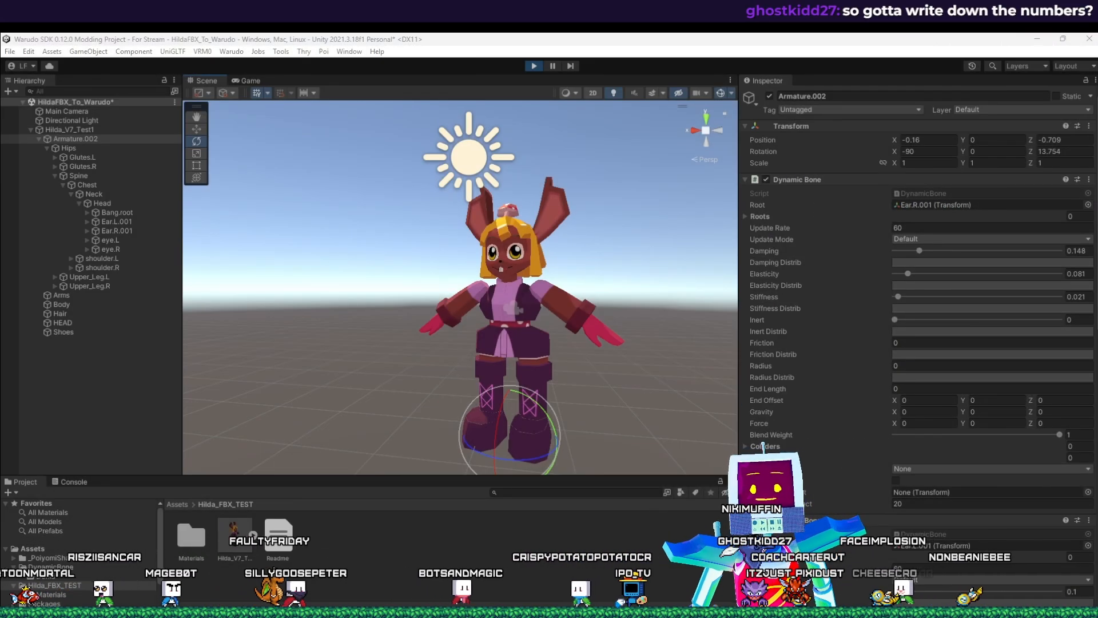
scroll(788, 394, down, 8)
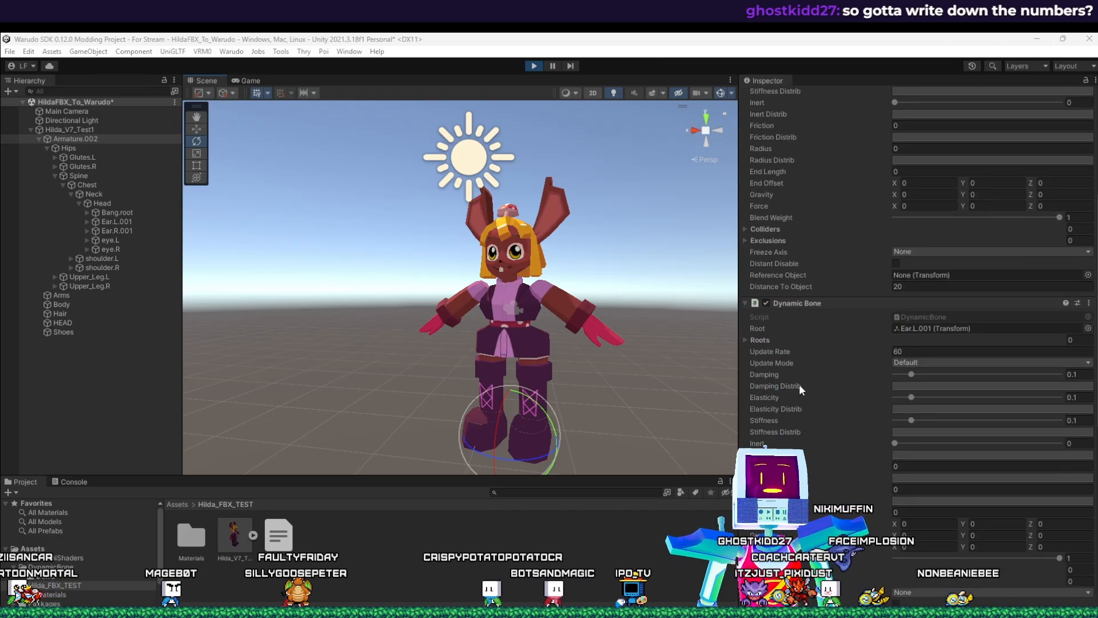
scroll(799, 393, down, 4)
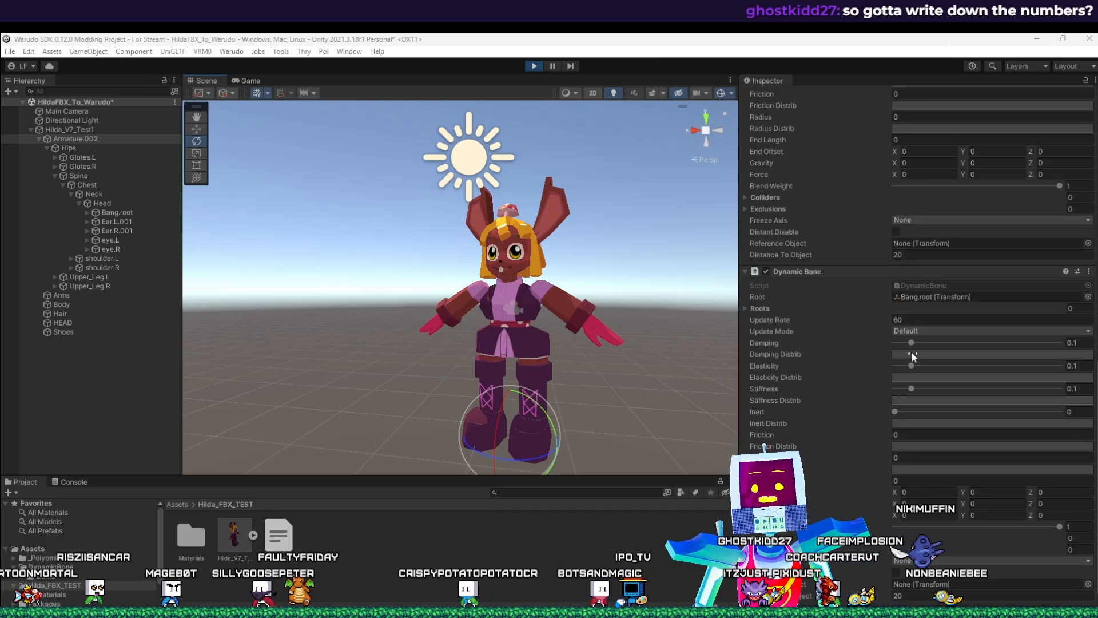
Step: Exit play mode and set the right ear's Dynamic Bone Damping to 0.148, Elasticity to 0.081 and Stiffness to 0.021
scroll(911, 351, up, 7)
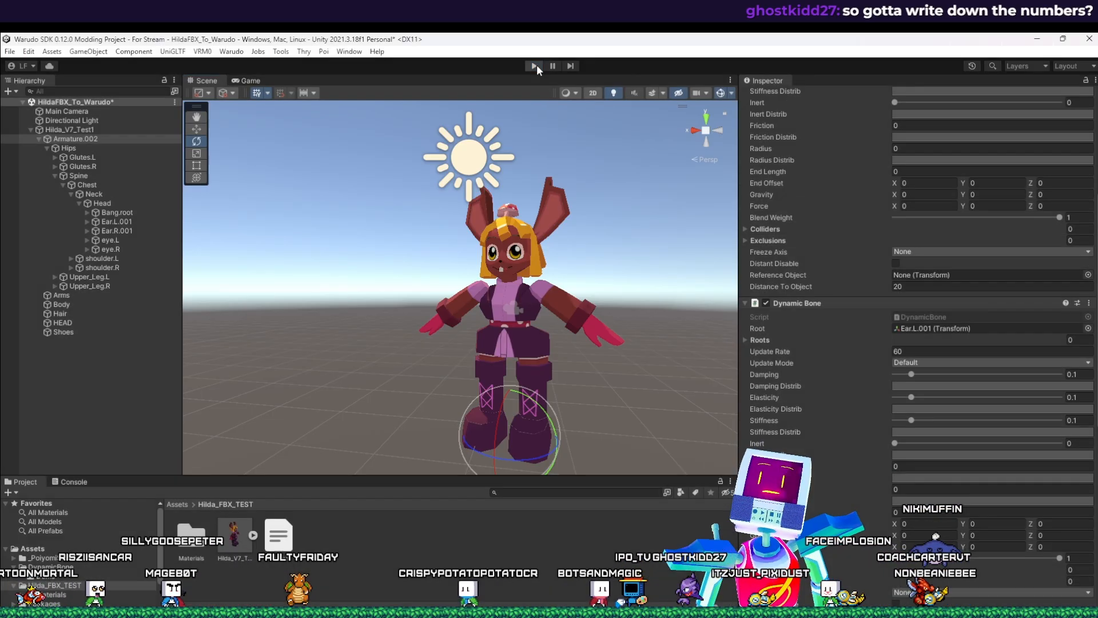
click(535, 66)
scroll(863, 310, up, 5)
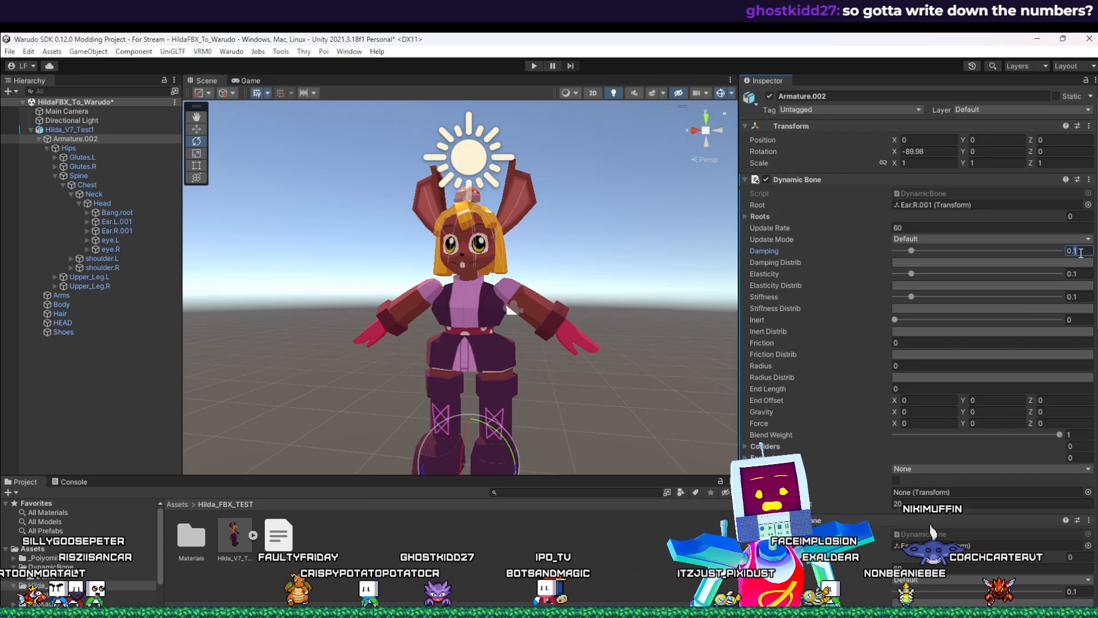
text(48)
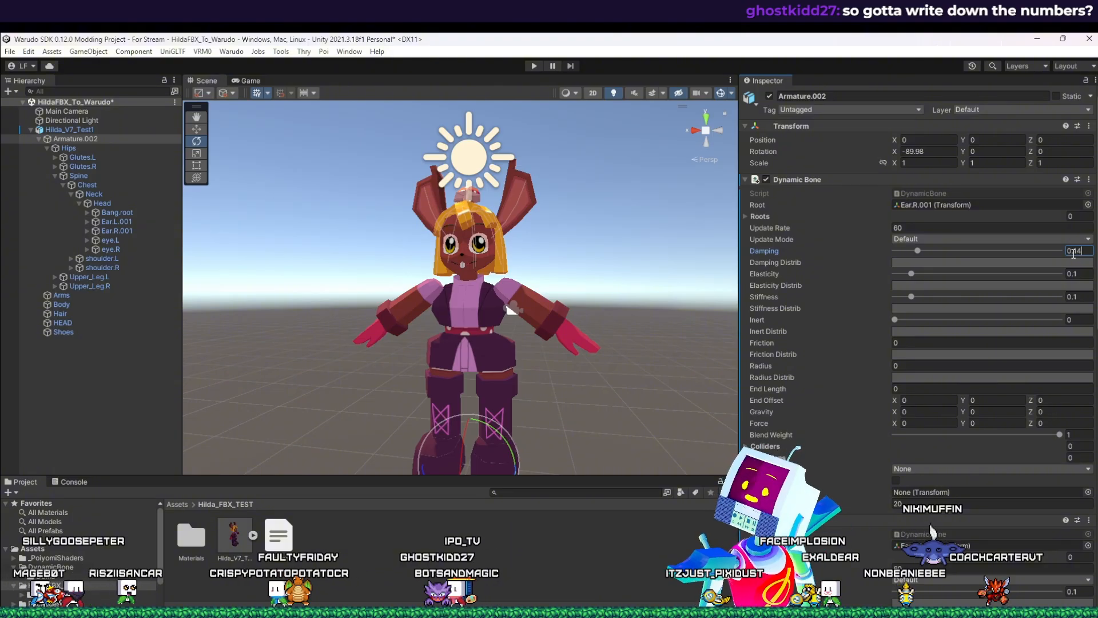
click(1083, 273)
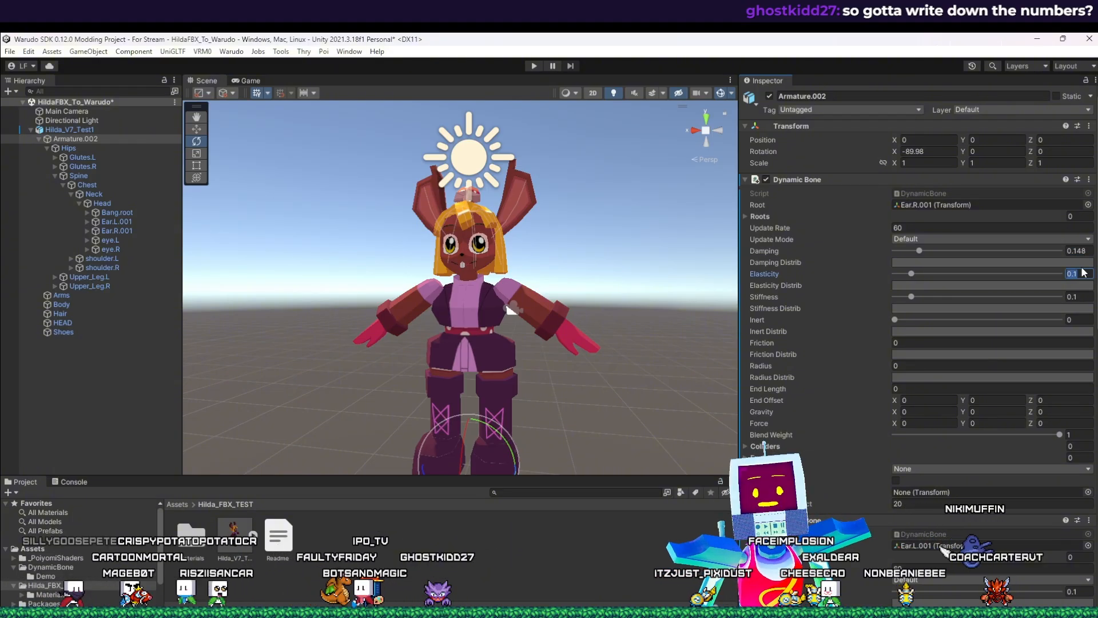
text(0)
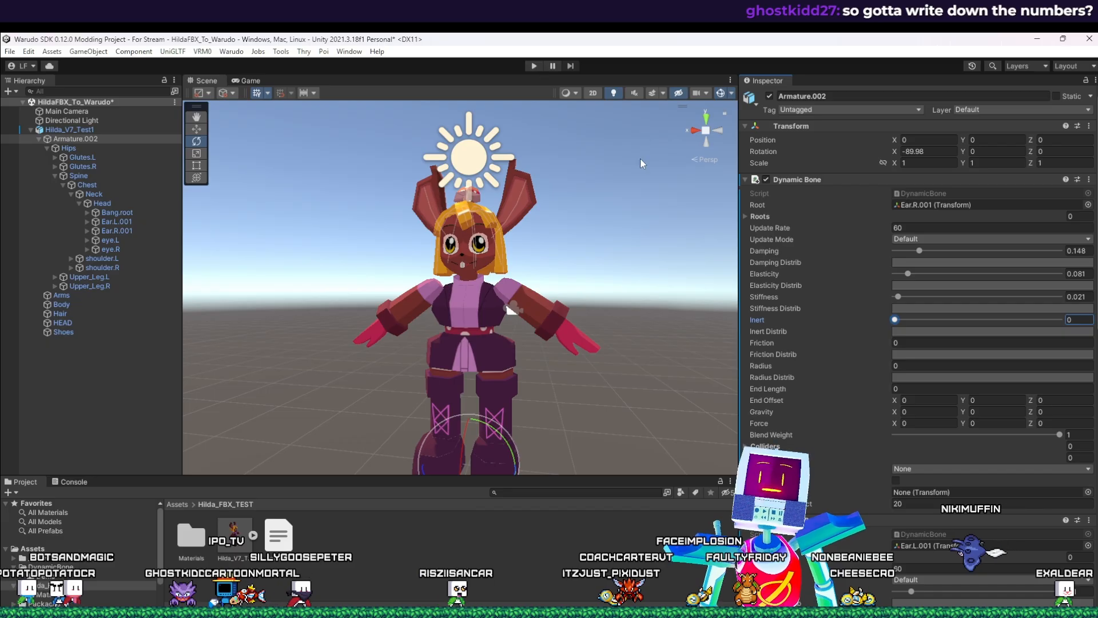
click(1089, 179)
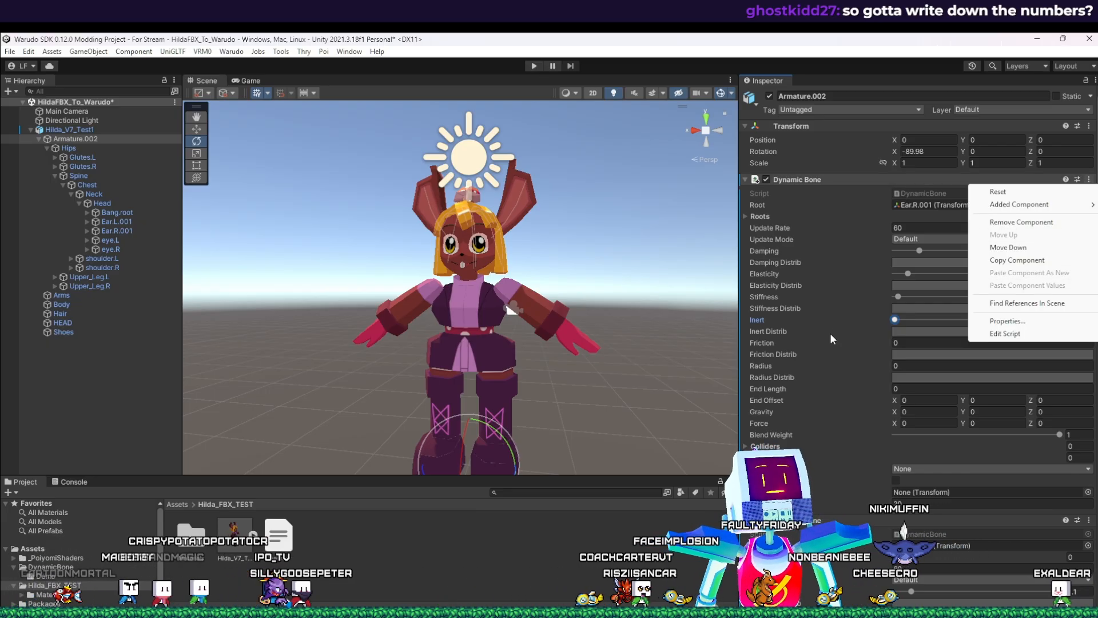
click(816, 337)
Step: Set the left ear's Dynamic Bone Damping to 0.148, Elasticity to 0.081 and Stiffness to 0.021, and collapse the component
scroll(819, 336, down, 10)
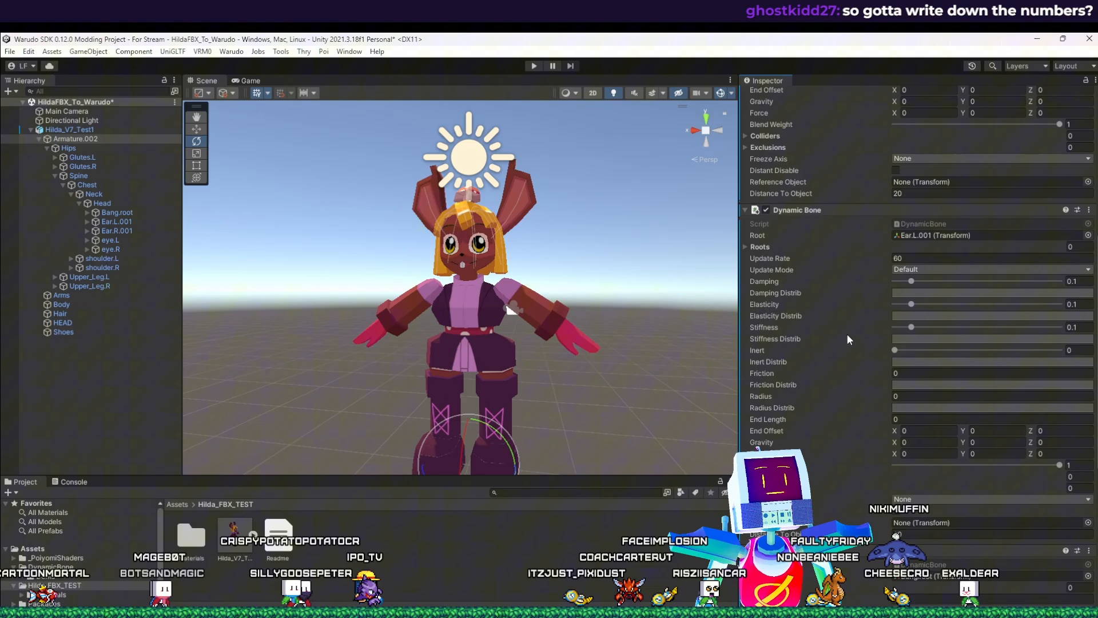
scroll(850, 343, up, 2)
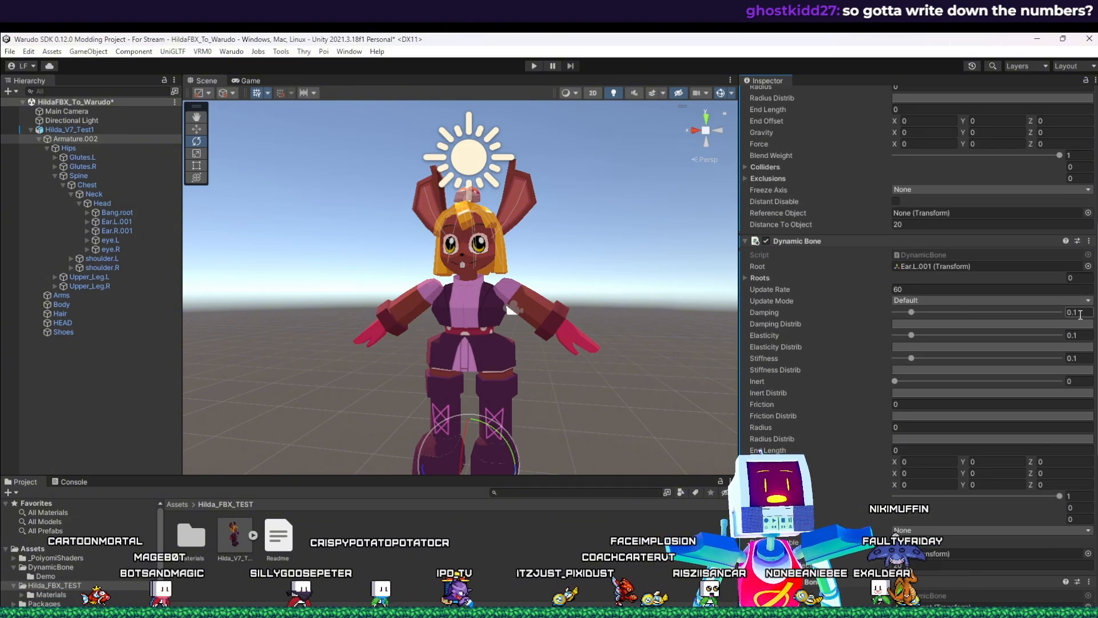
click(1081, 314)
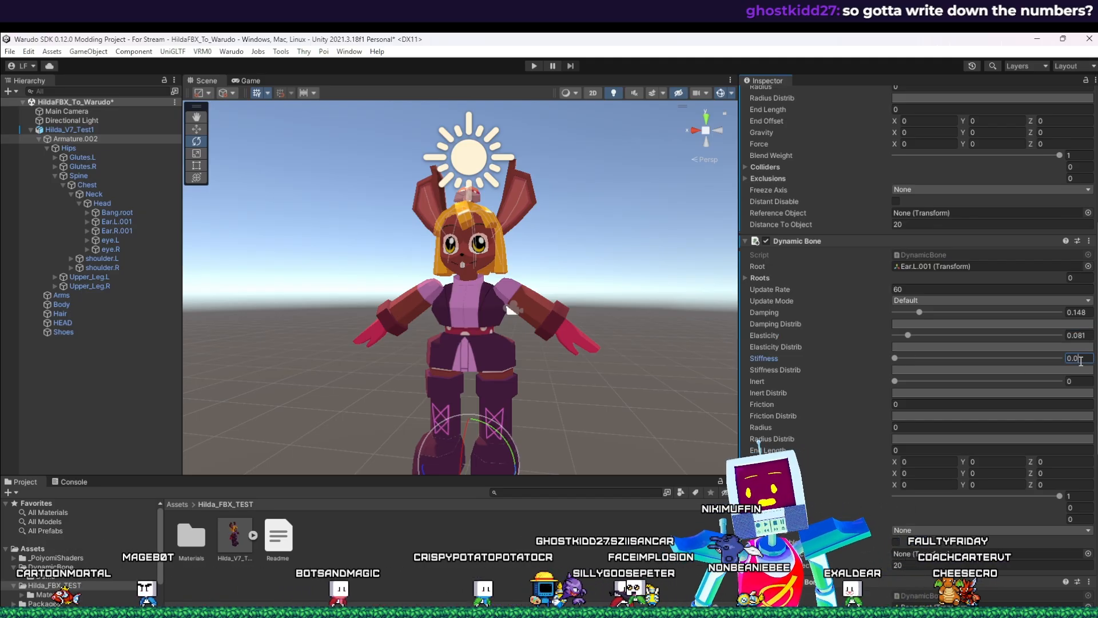
click(746, 241)
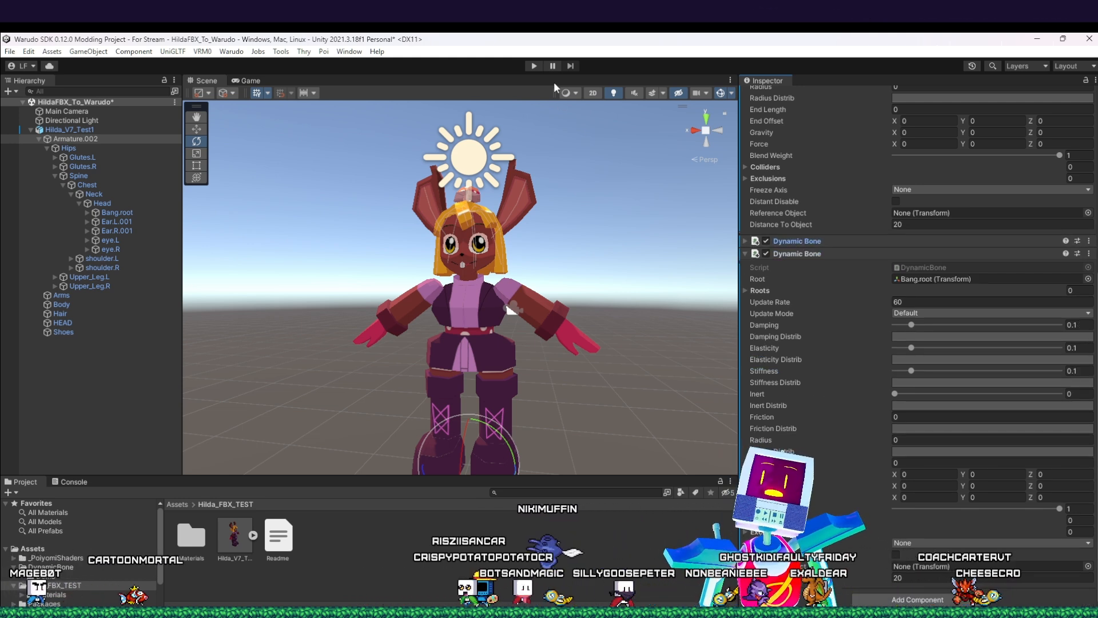
Step: Enter play mode, return to the Scene view and rotate the armature to about X -81.68, Y 6.28 to test both ears
click(534, 65)
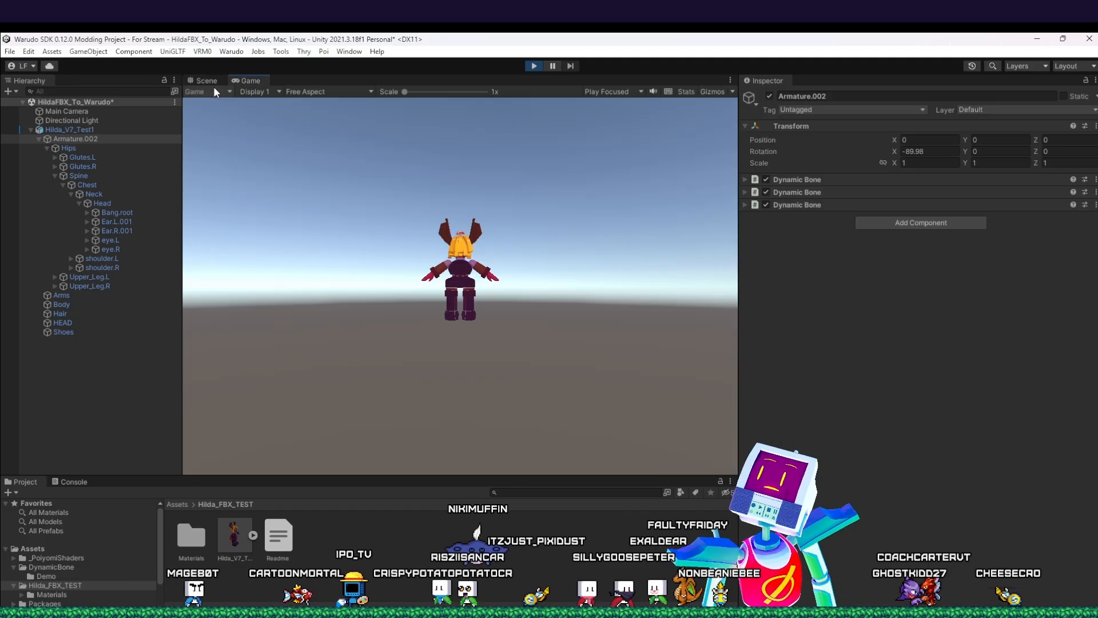
click(210, 92)
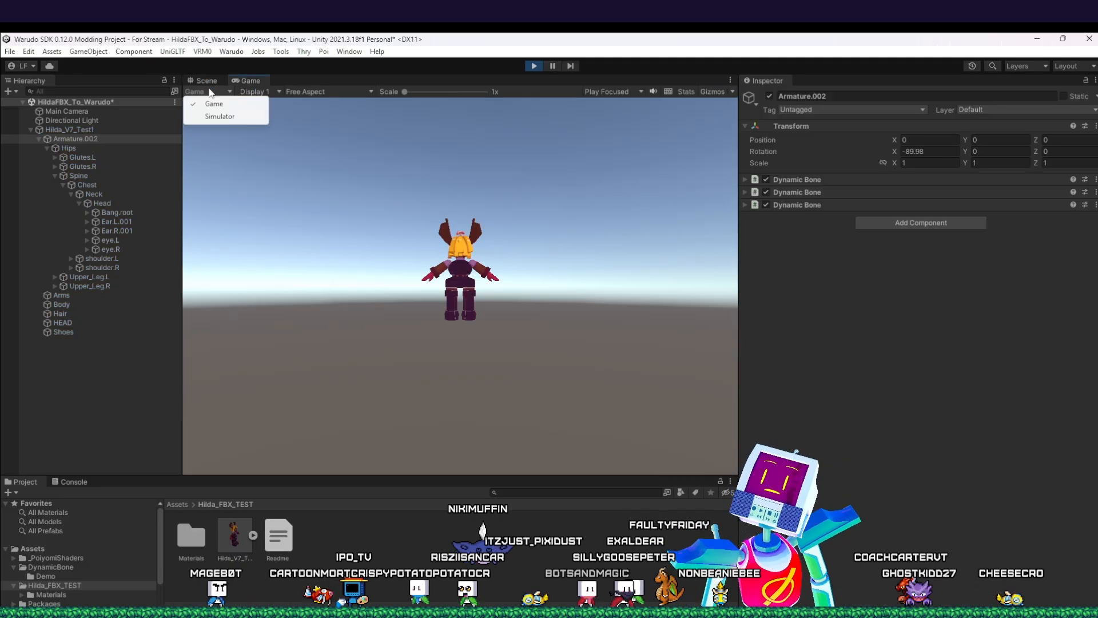
click(206, 82)
middle_drag(490, 458, 515, 389)
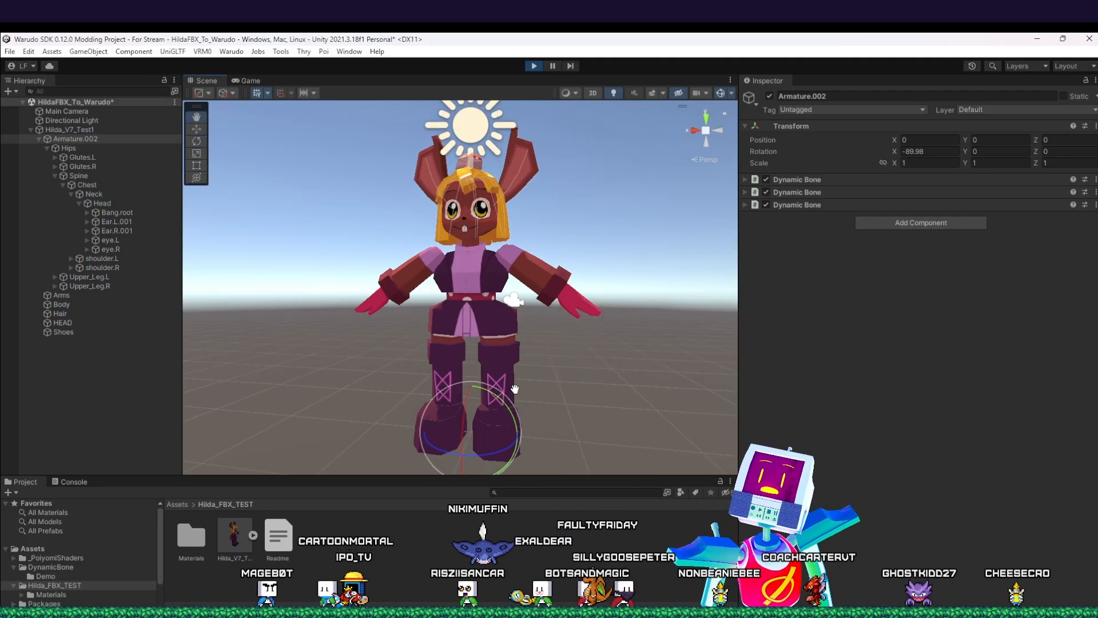
drag(493, 452, 489, 425)
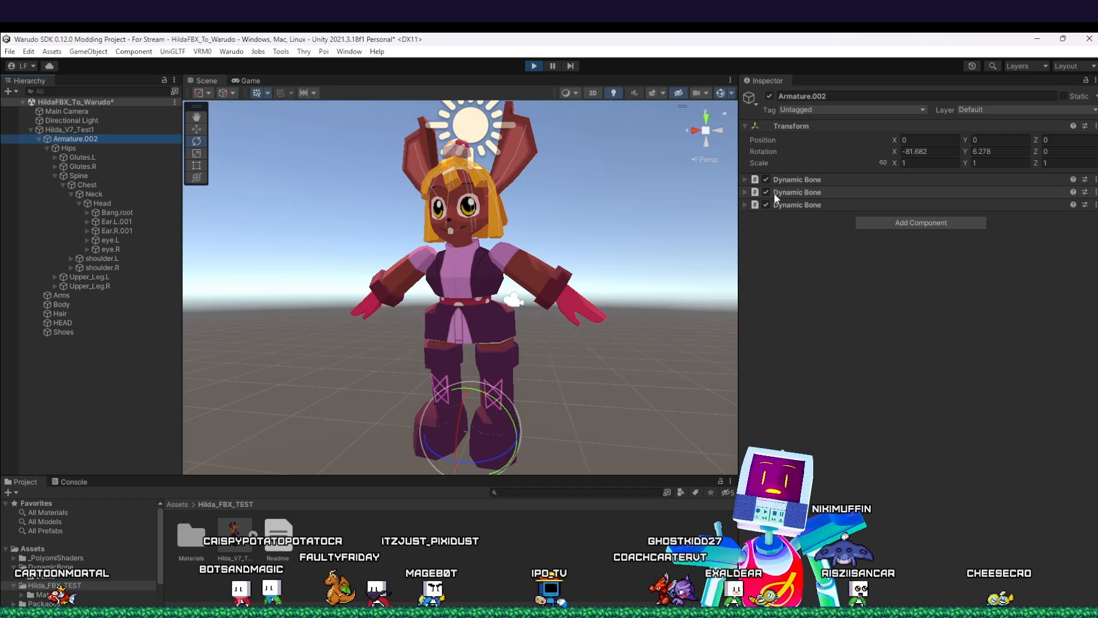
Step: Expand the Bang.root component, set Damping 0.153, Elasticity 0.06 and Stiffness 0.073, and rotate the armature to test the bangs
click(746, 204)
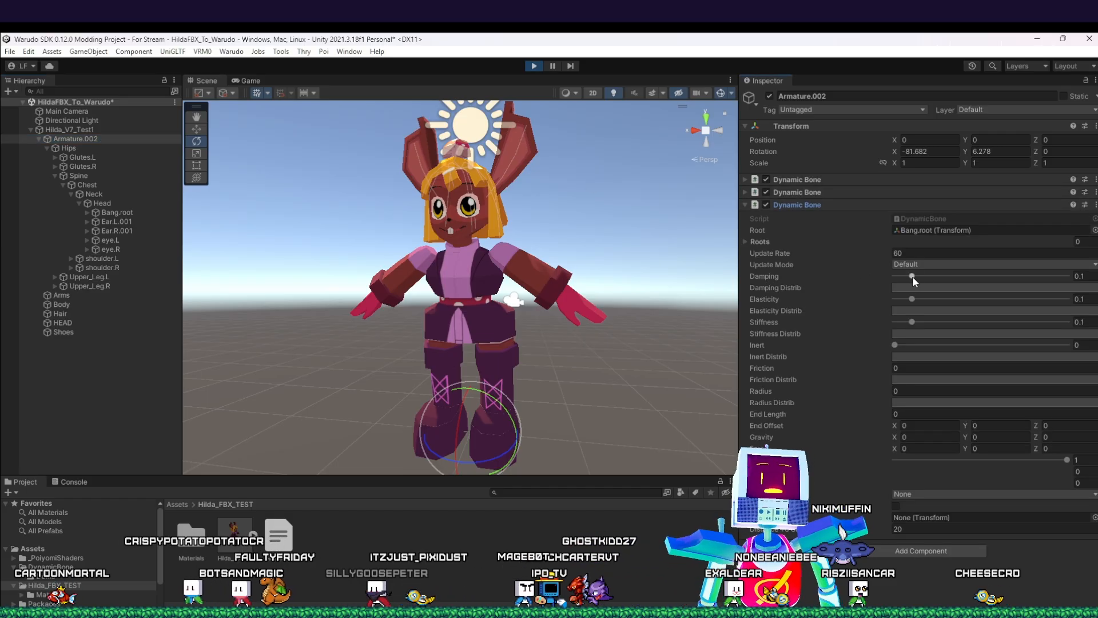
drag(913, 275, 909, 322)
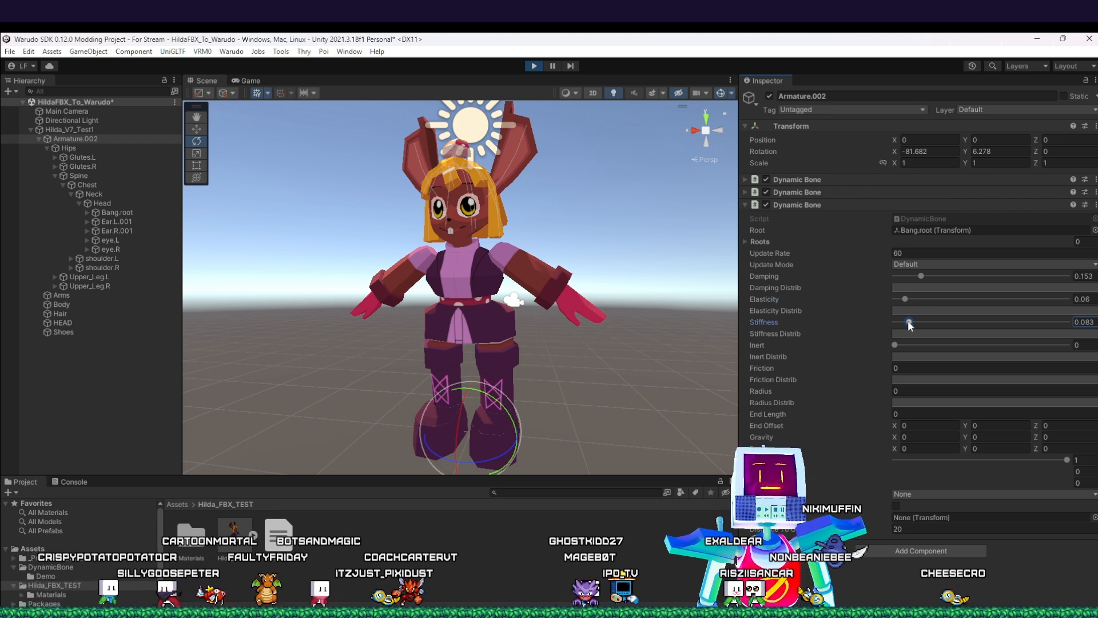
drag(482, 460, 526, 434)
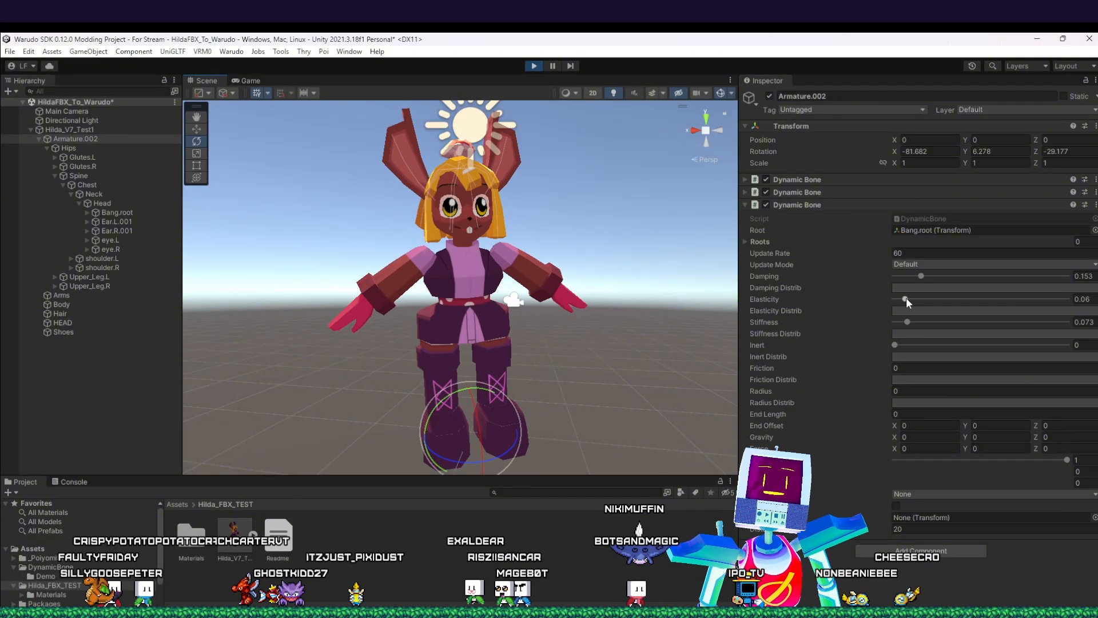
Step: Set the bangs' Elasticity to 0.093 and Inert to 0.097, rotating the armature after each change to test the movement
drag(906, 298, 911, 298)
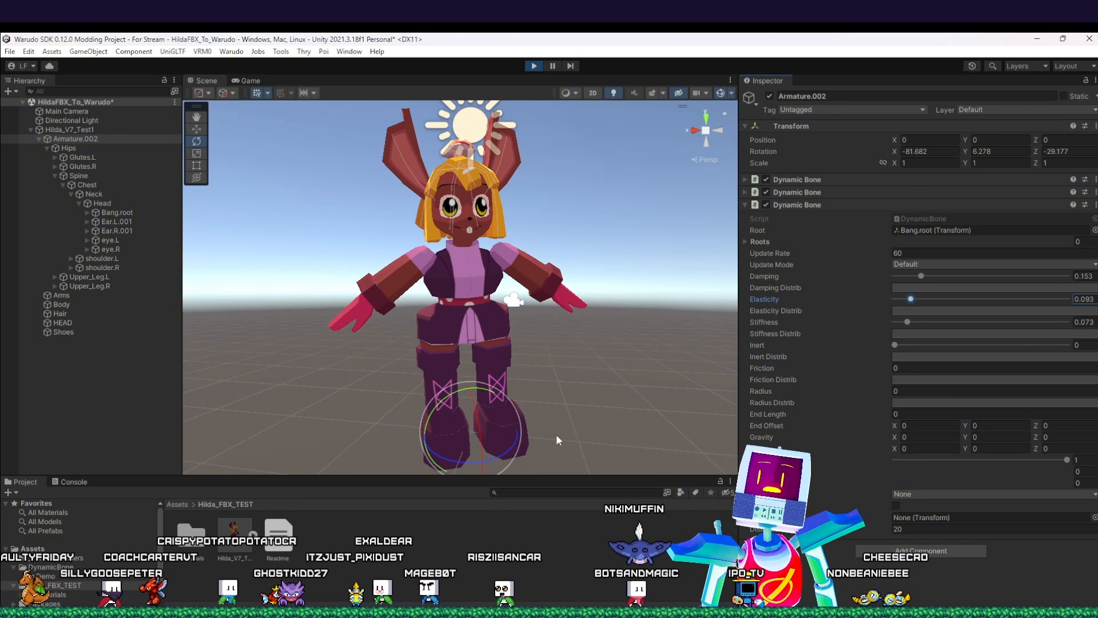
drag(507, 448, 479, 437)
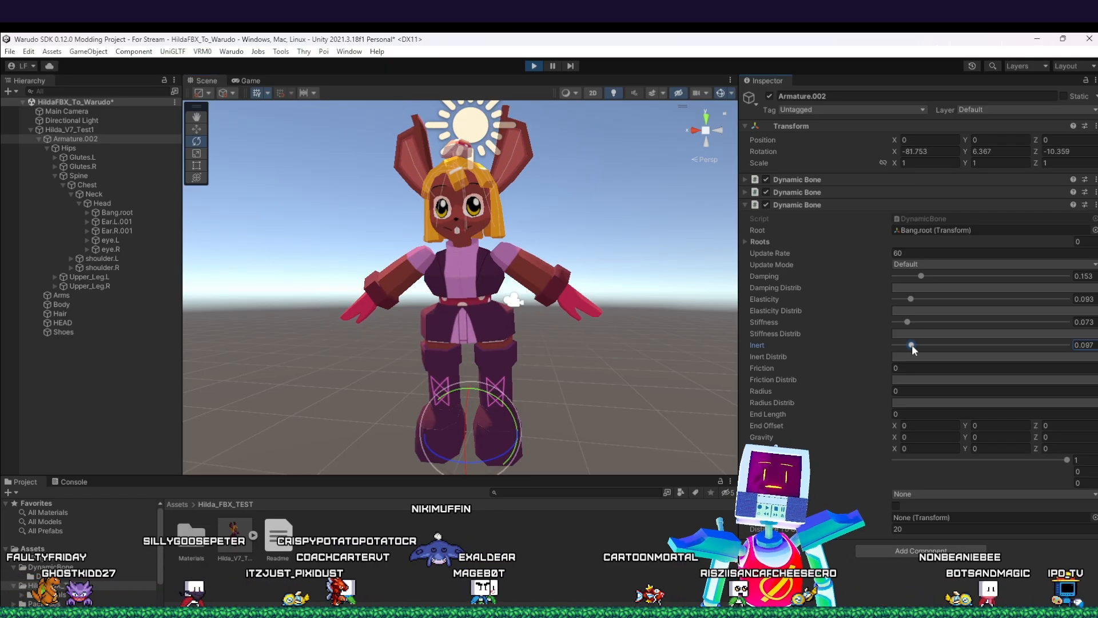
drag(471, 429, 525, 409)
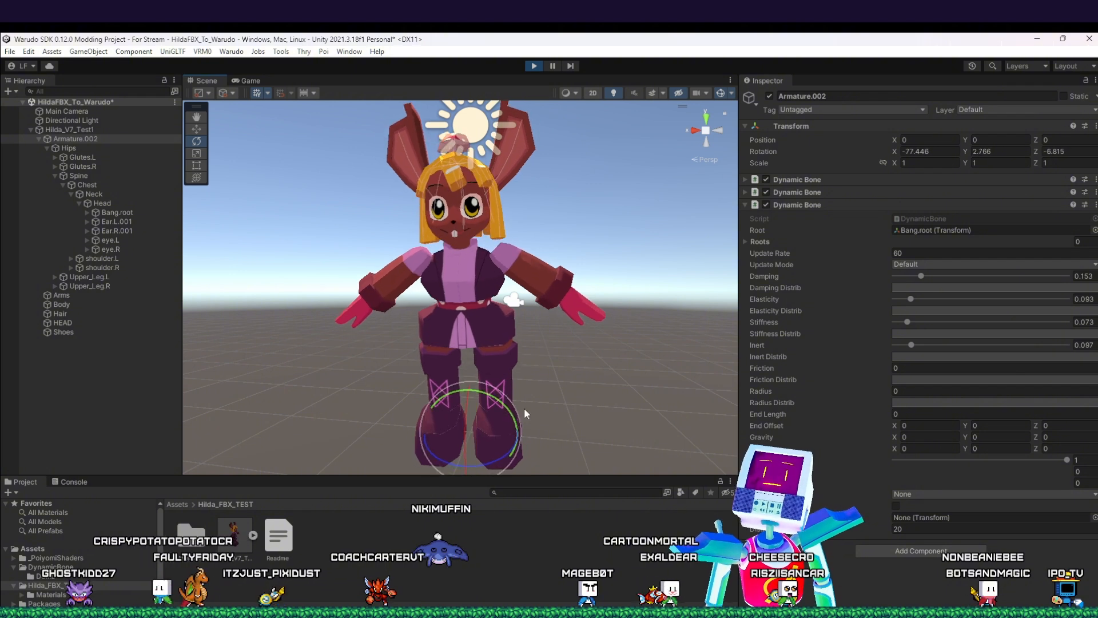
Step: Try the bangs' Elasticity at 0.049, settle on 0.082, and rotate the armature after each change to test the movement
drag(910, 298, 907, 298)
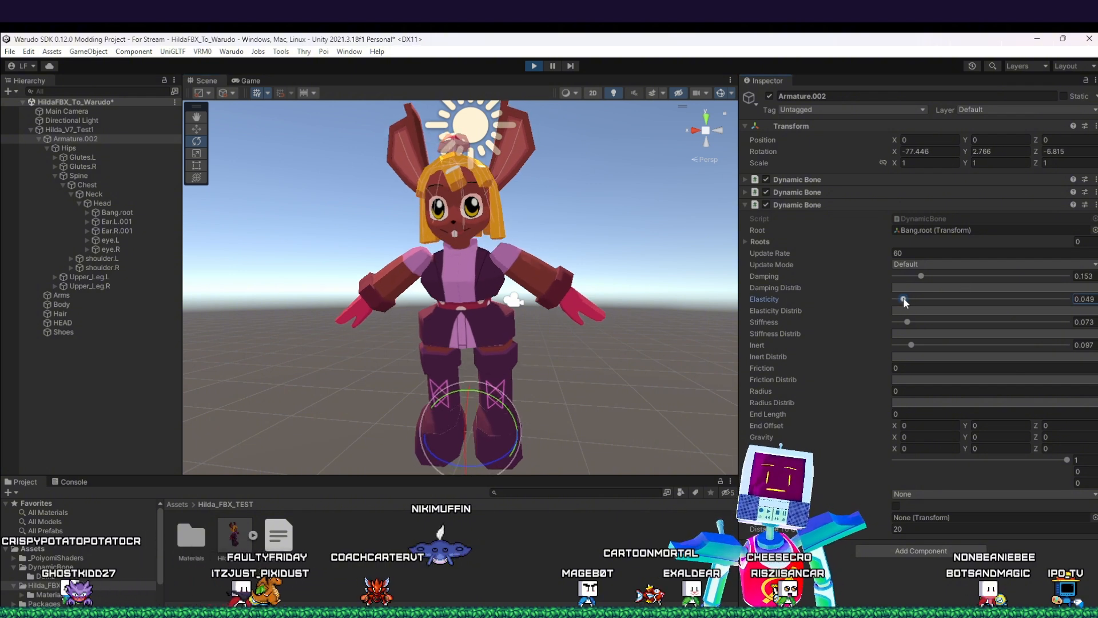
drag(485, 431, 485, 406)
drag(485, 445, 503, 462)
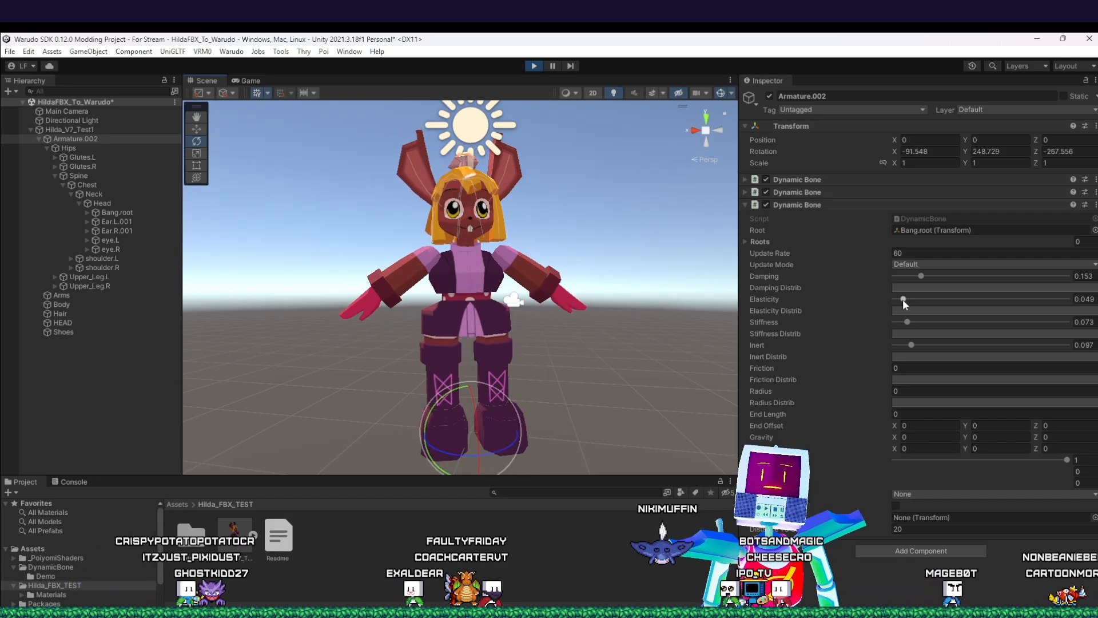
drag(902, 299, 909, 298)
drag(494, 453, 472, 434)
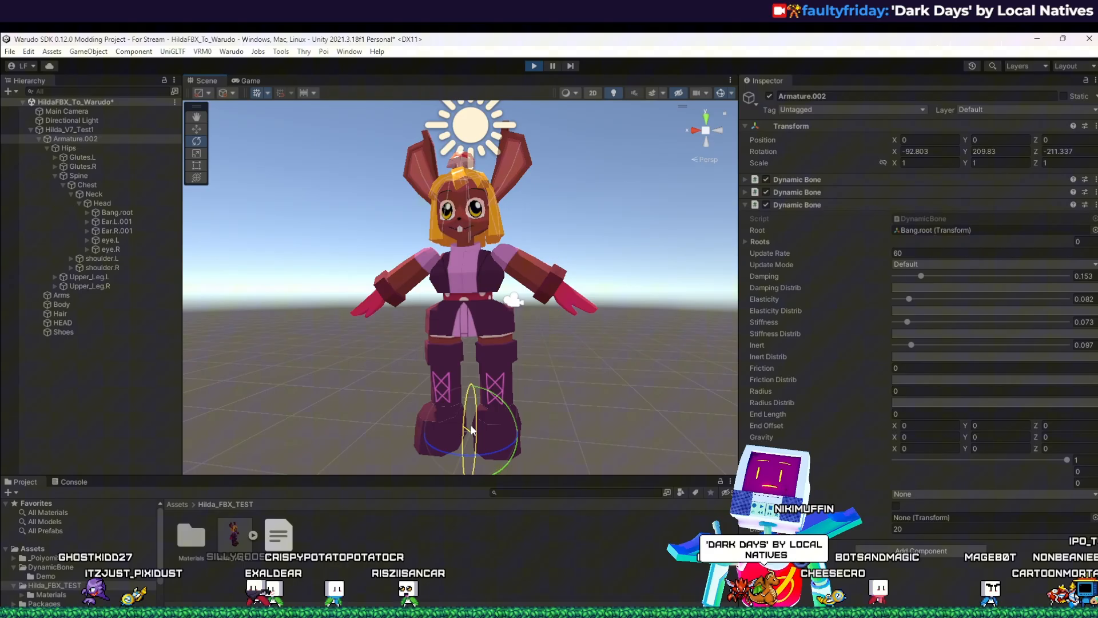
drag(484, 385, 488, 437)
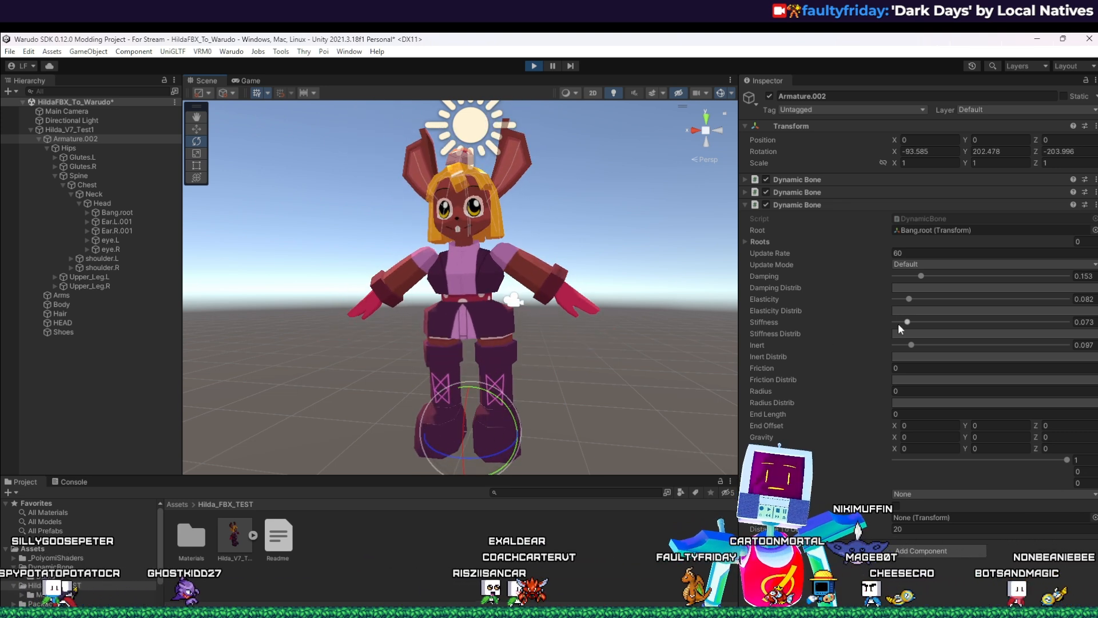
Step: Try the bangs' Stiffness at 0, settle on 0.027, and rotate the armature in several directions to test the movement
drag(896, 324, 890, 323)
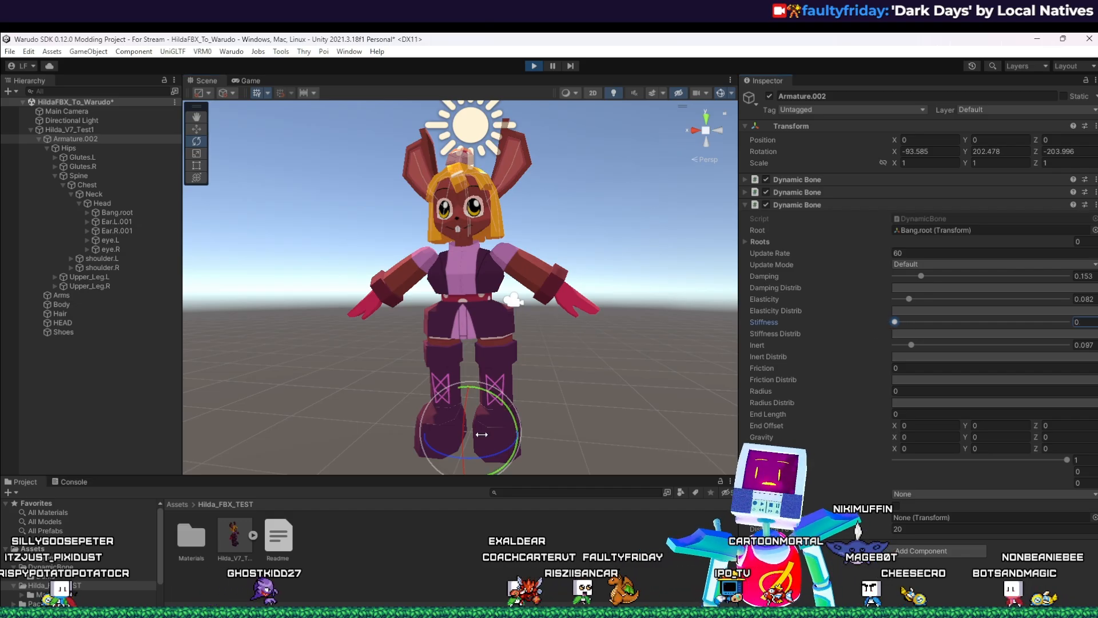
drag(467, 436, 575, 453)
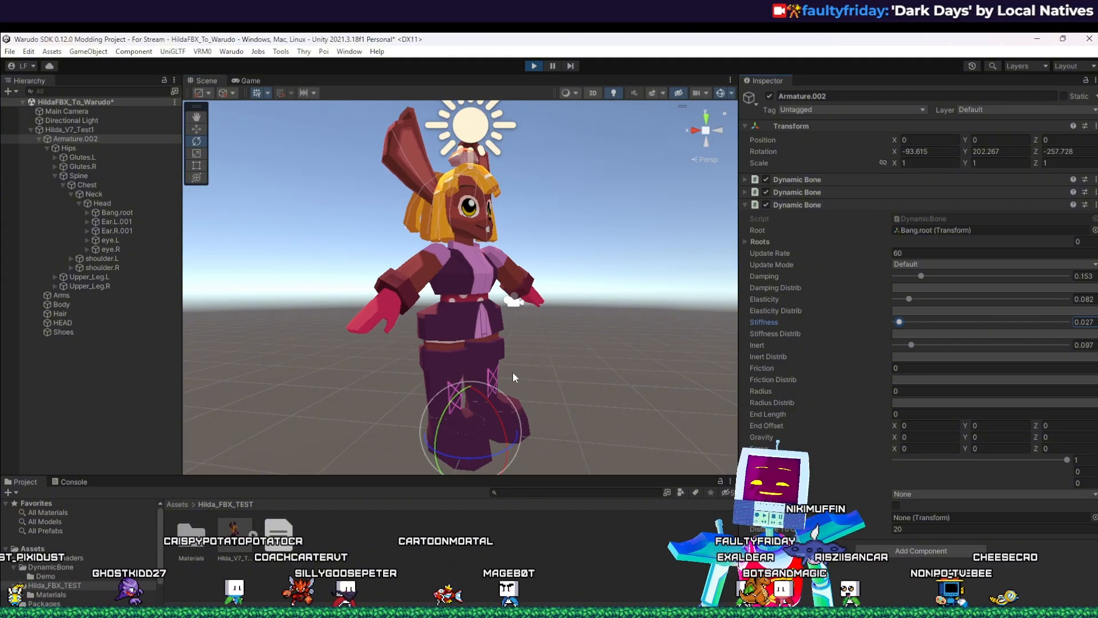
drag(490, 455, 397, 447)
drag(461, 394, 490, 399)
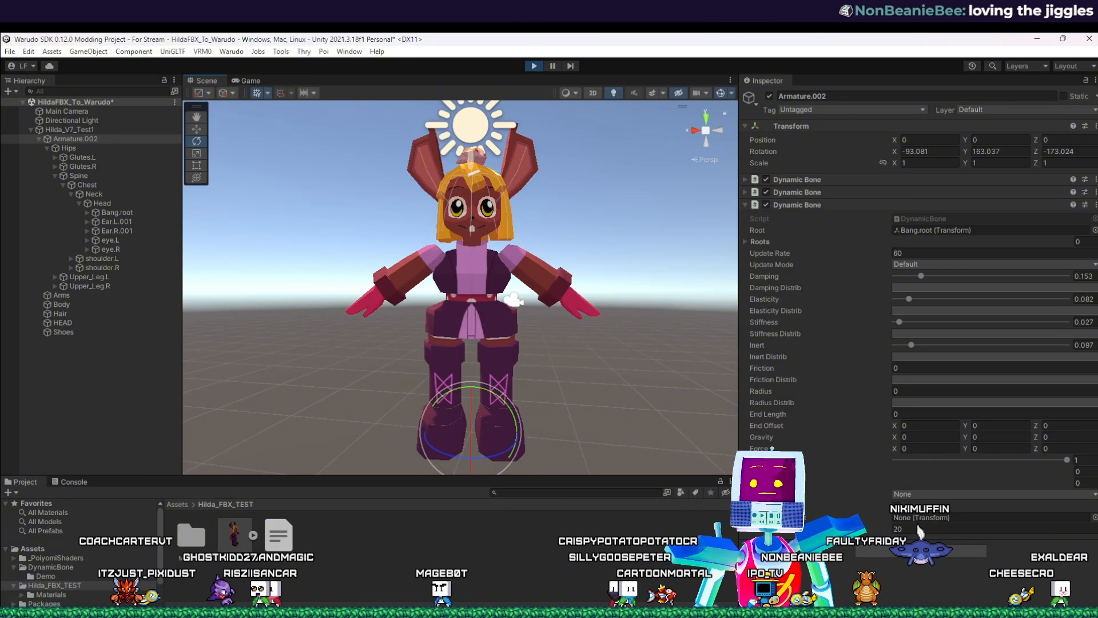
Step: Take a screen snip of the Bang.root Dynamic Bone settings and exit play mode
key(super+shift+s)
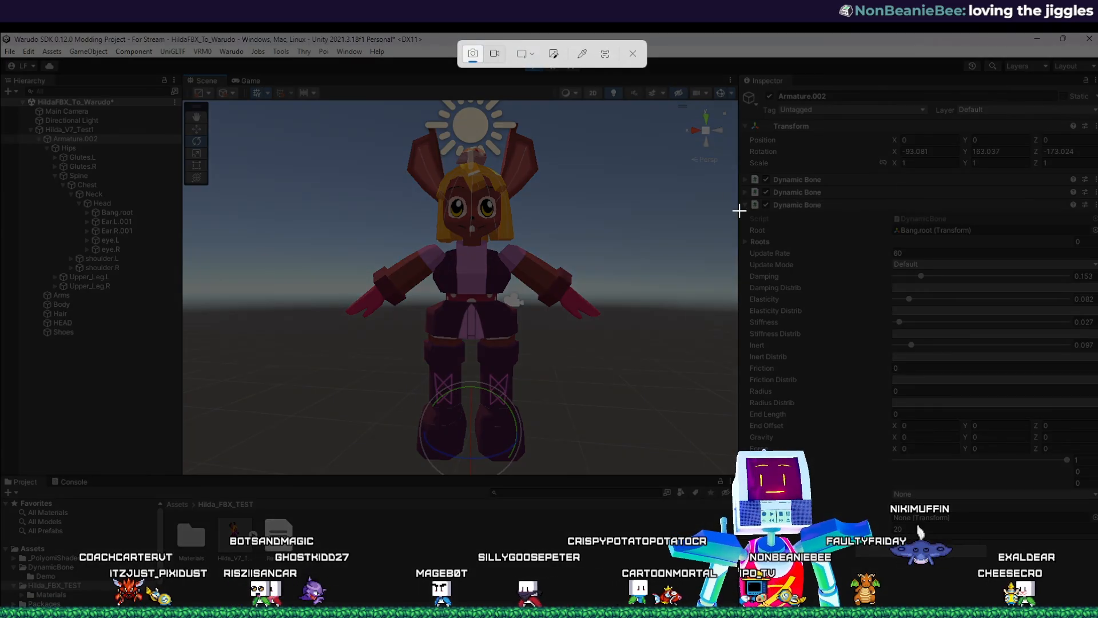
drag(742, 198, 1097, 379)
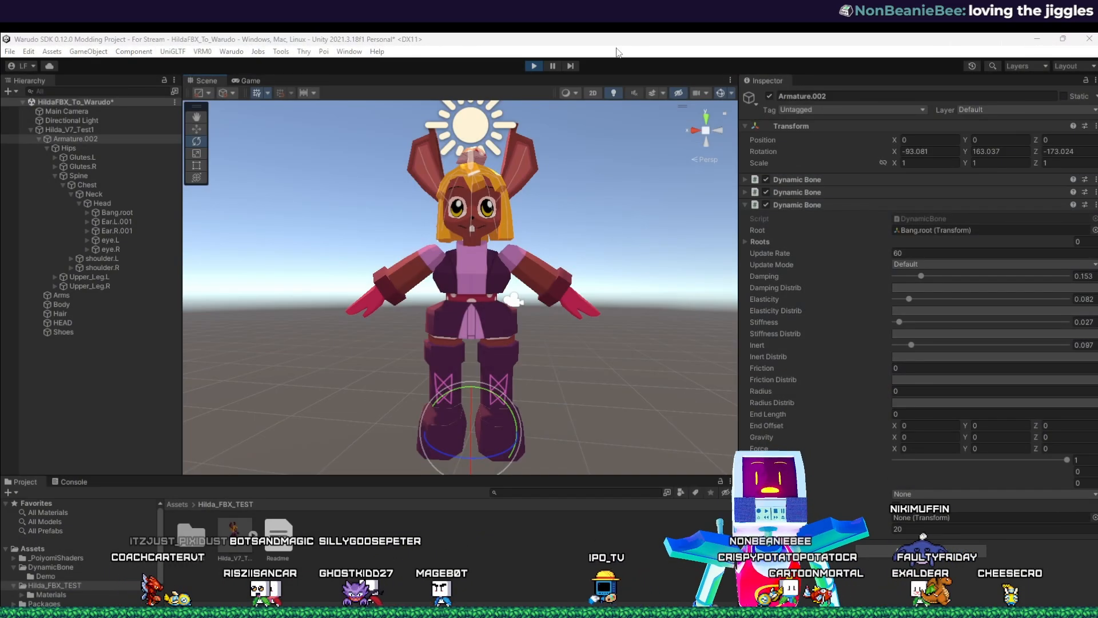
click(536, 66)
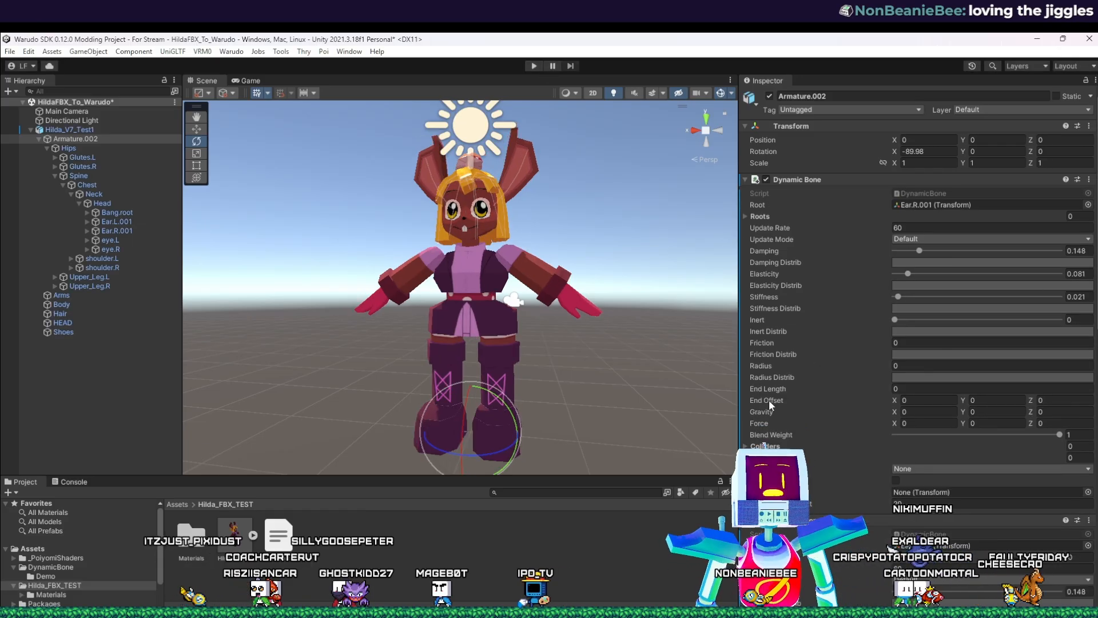
Step: Collapse both ear Dynamic Bones and enter 13486 as the Damping of the Bang.root Dynamic Bone
click(746, 179)
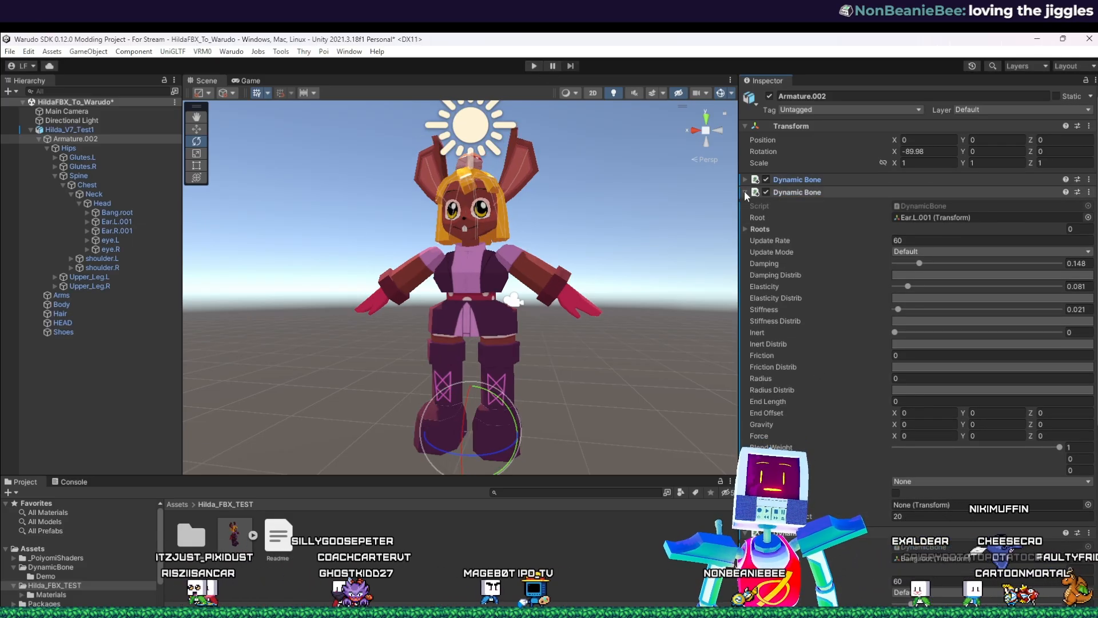
click(745, 191)
click(1087, 276)
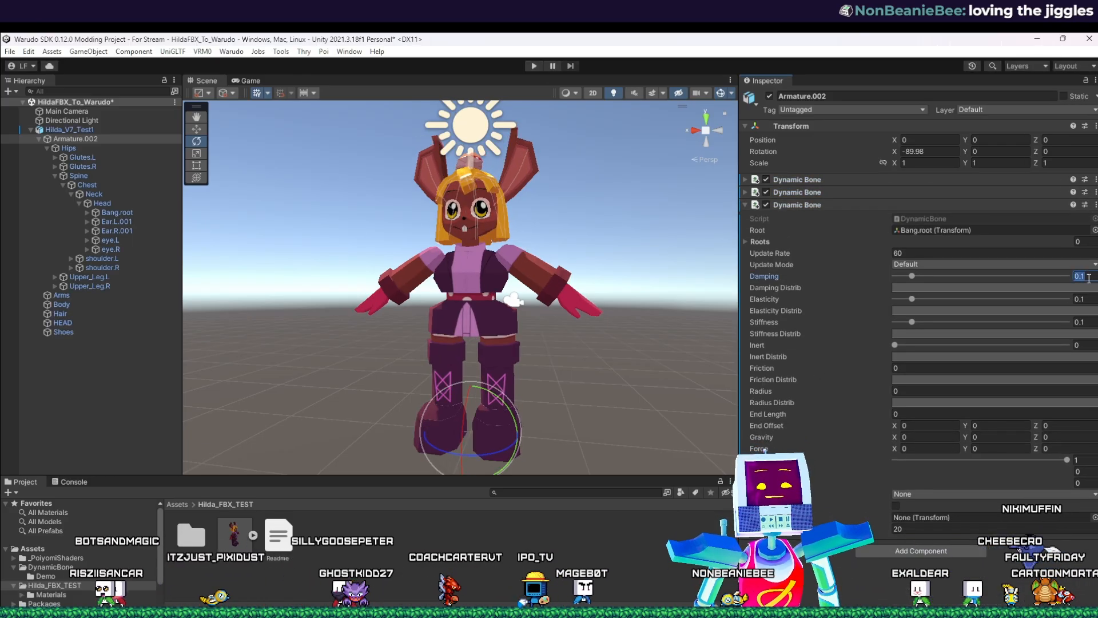
text(13486)
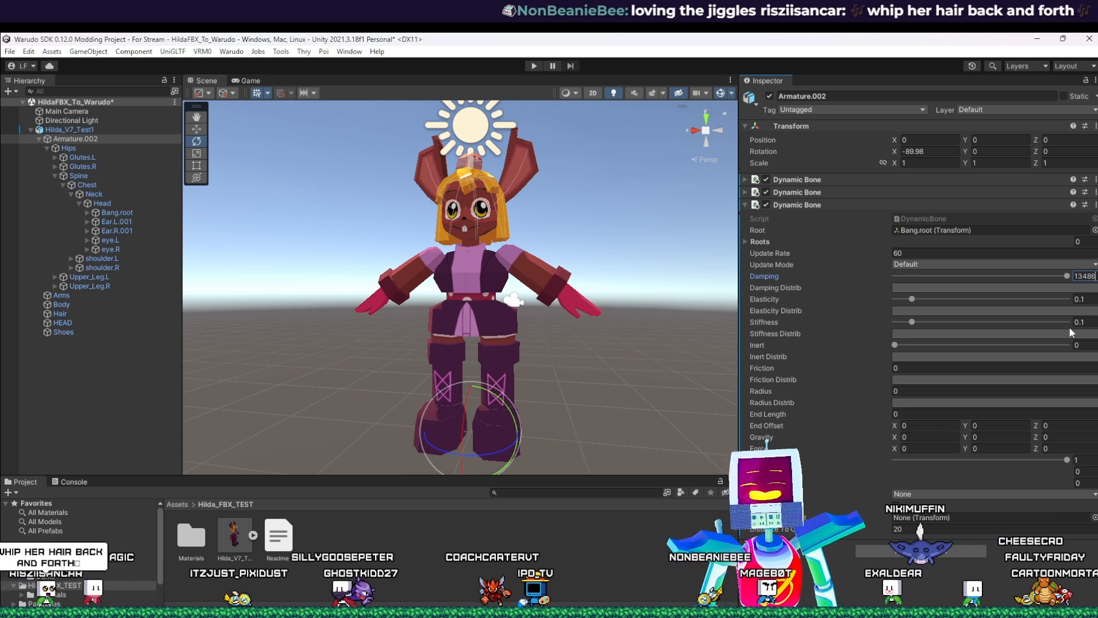
Step: Set the Bang.root Dynamic Bone's Elasticity to 0.082, Stiffness to 0.027 and Inert to 0.097, and collapse the component
click(1087, 299)
text(0.2)
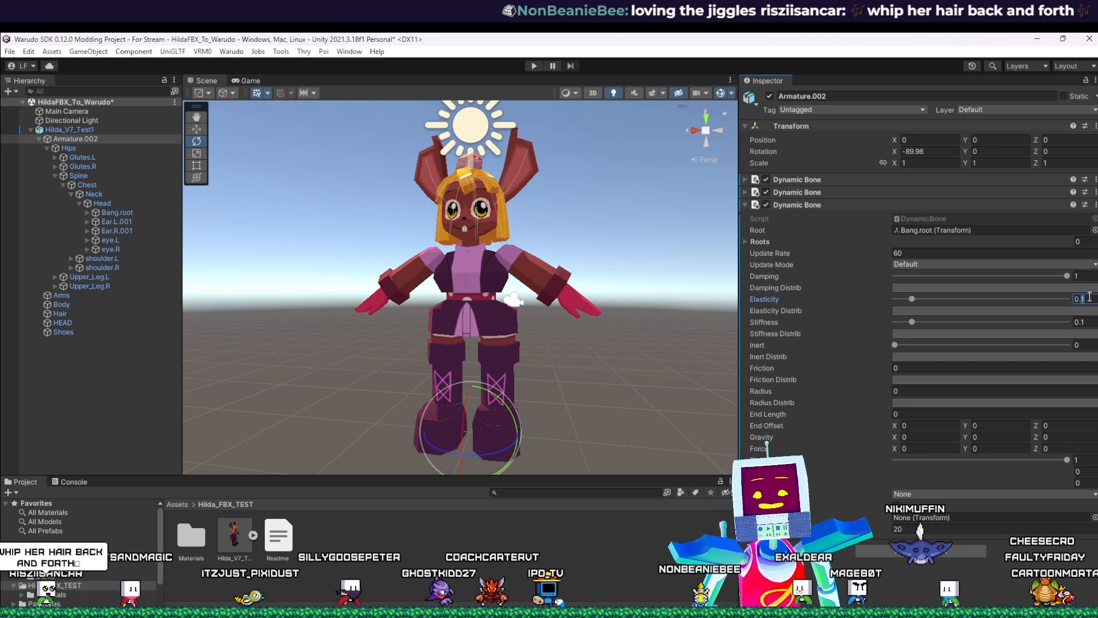
key(BackSpace)
key(BackSpace)
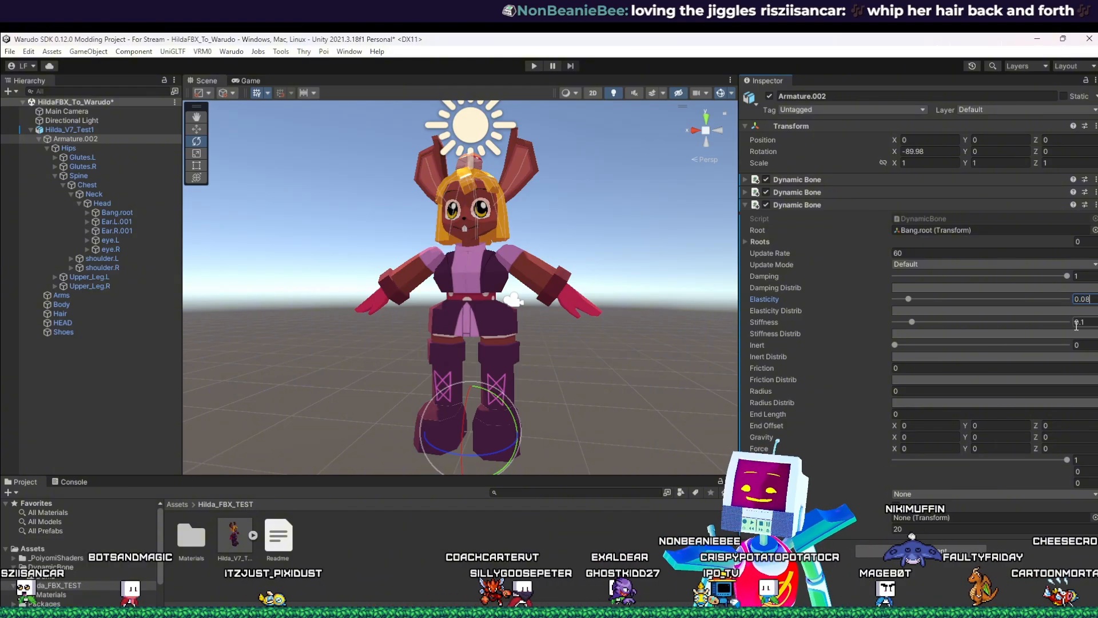
click(1087, 321)
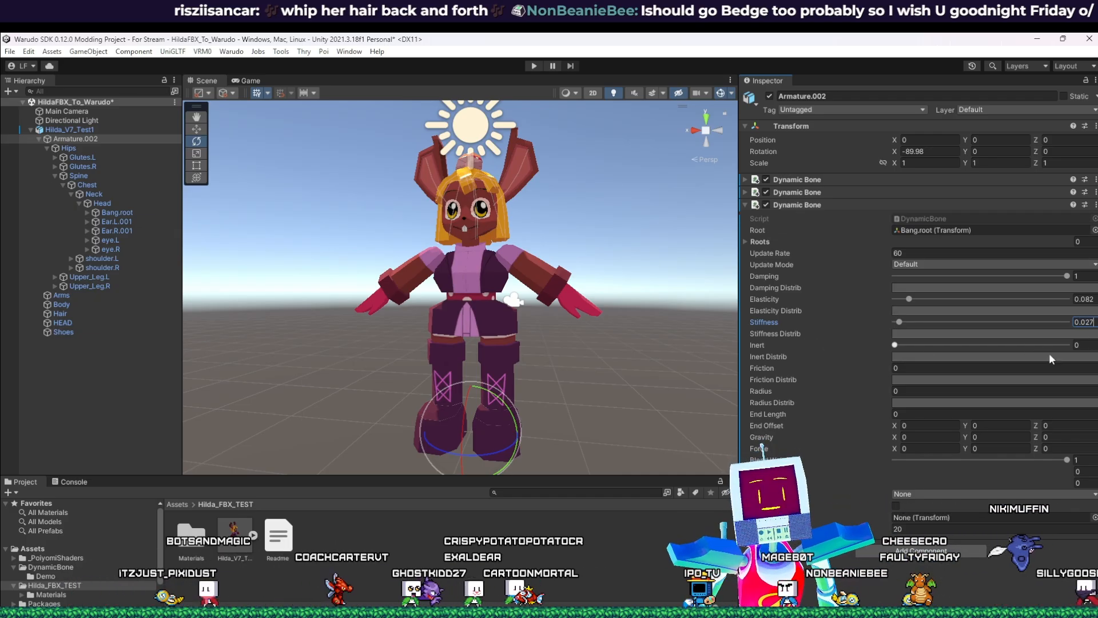
click(1083, 346)
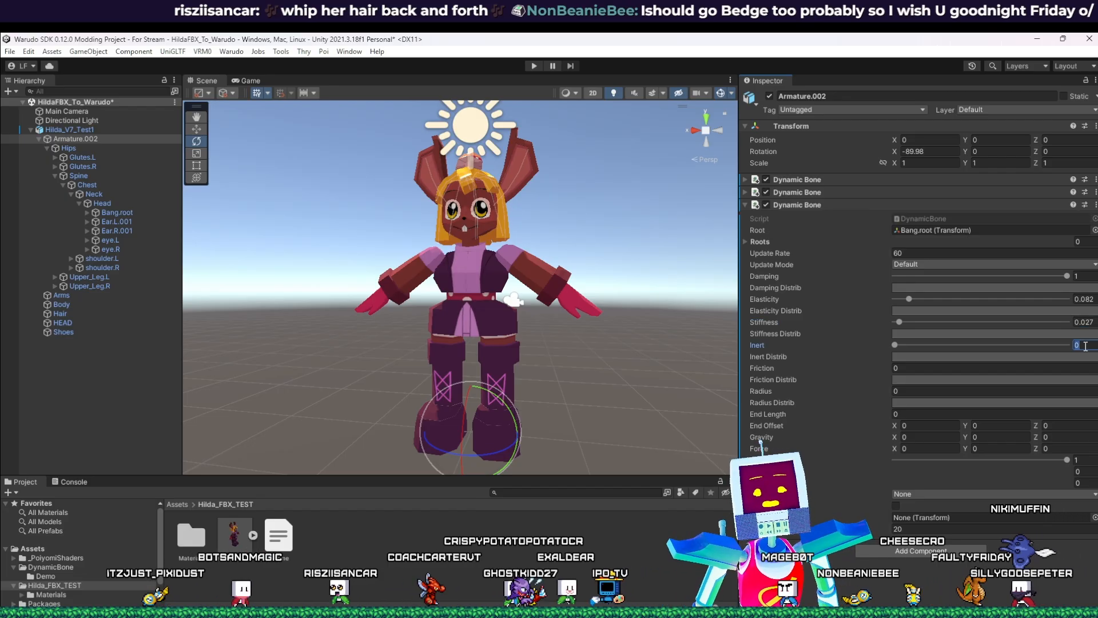
text(0.097)
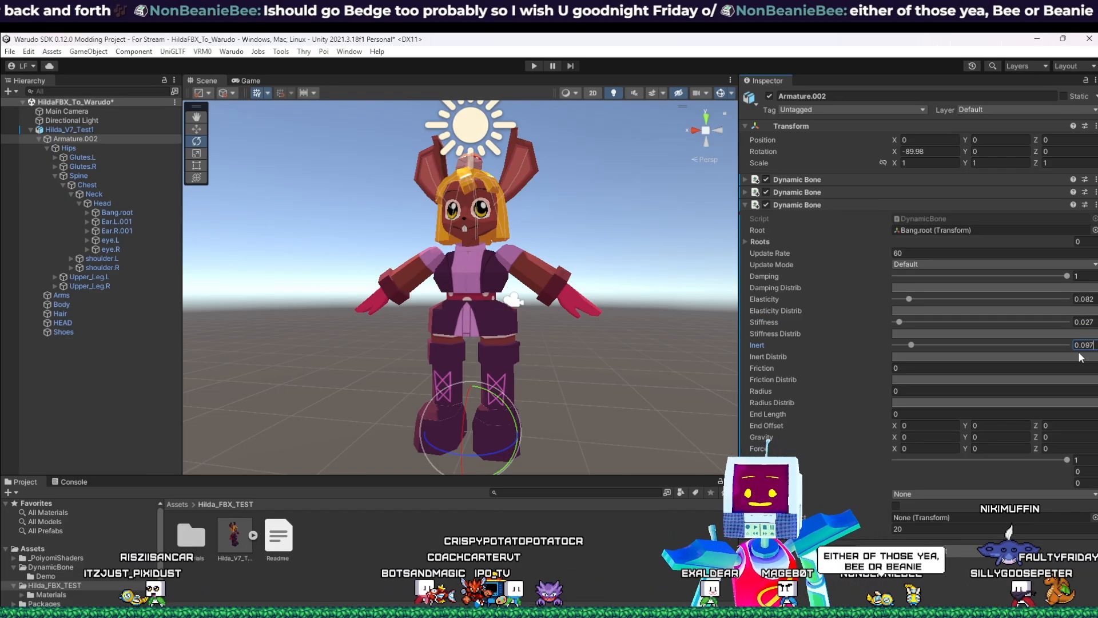
click(828, 344)
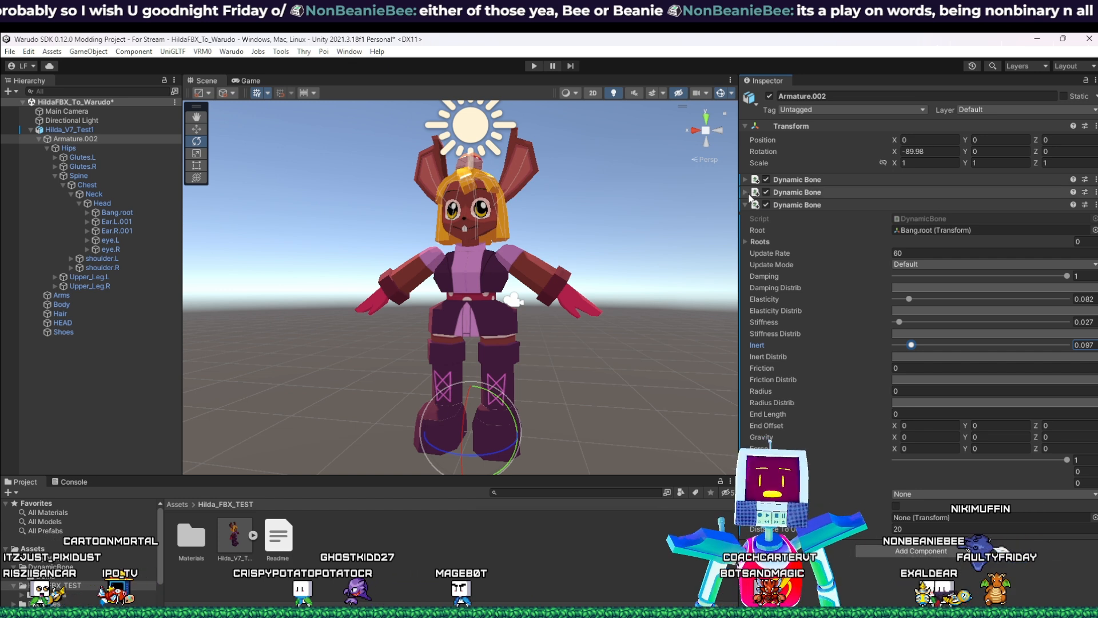
click(737, 217)
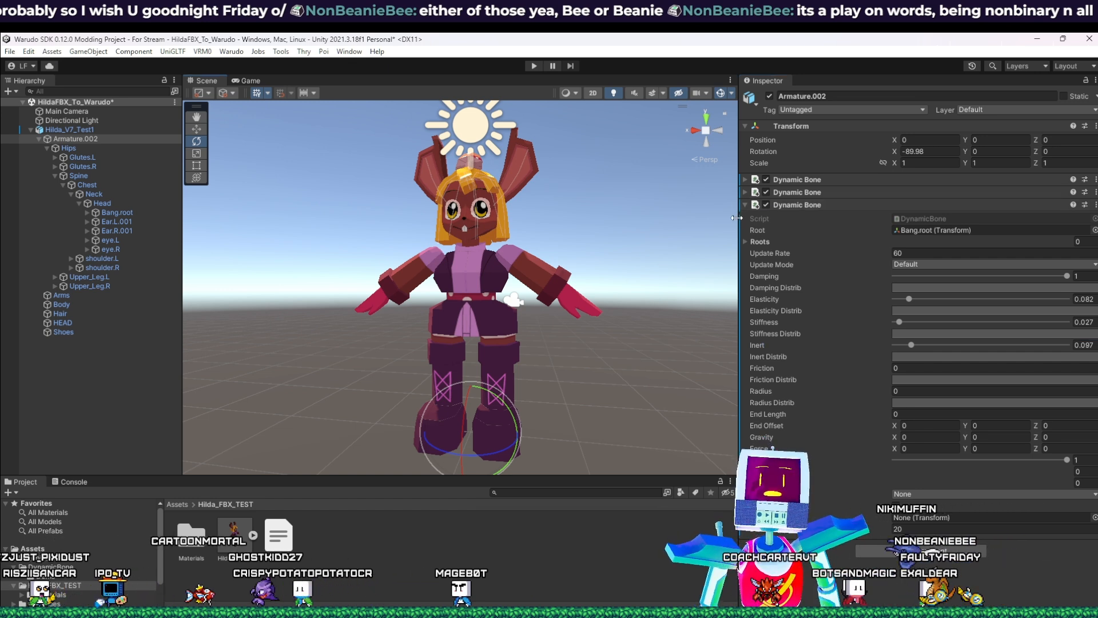
click(740, 211)
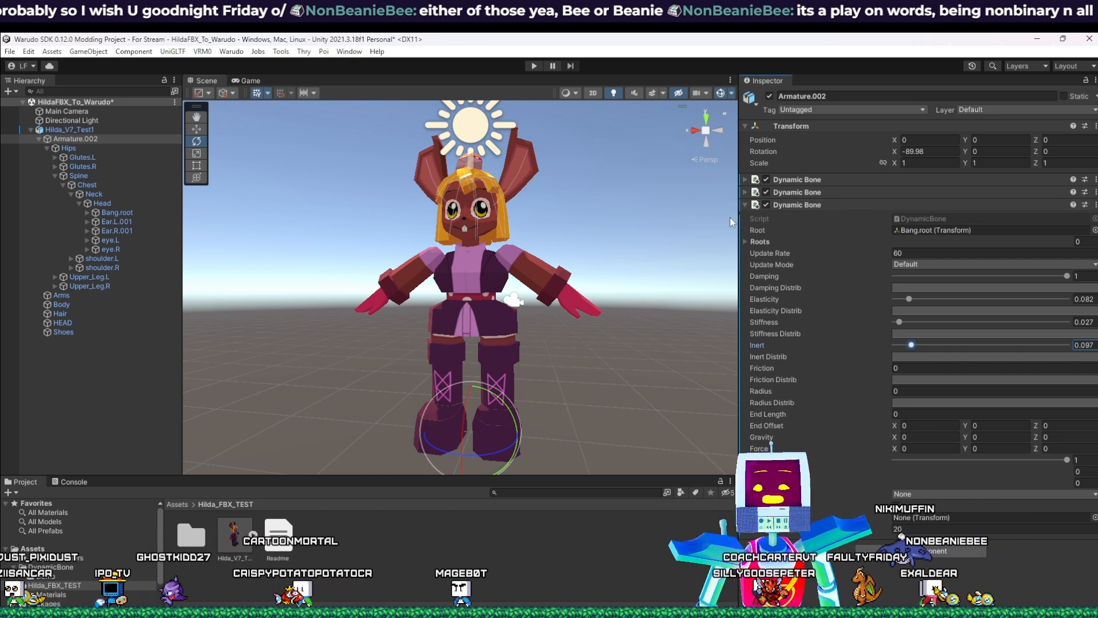
click(747, 204)
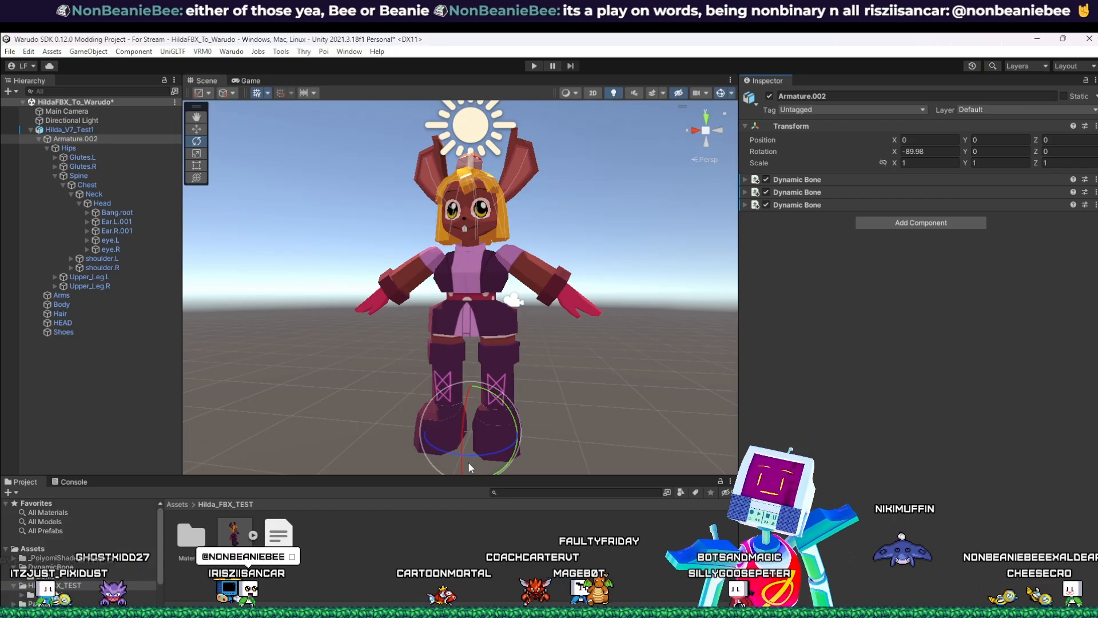
Step: Turn the armature to about -4.7 on Z, then test the bang movement in play mode by rotating the armature, and exit play mode
mouse_move(486, 455)
mouse_down()
mouse_move(578, 437)
mouse_move(482, 449)
mouse_up()
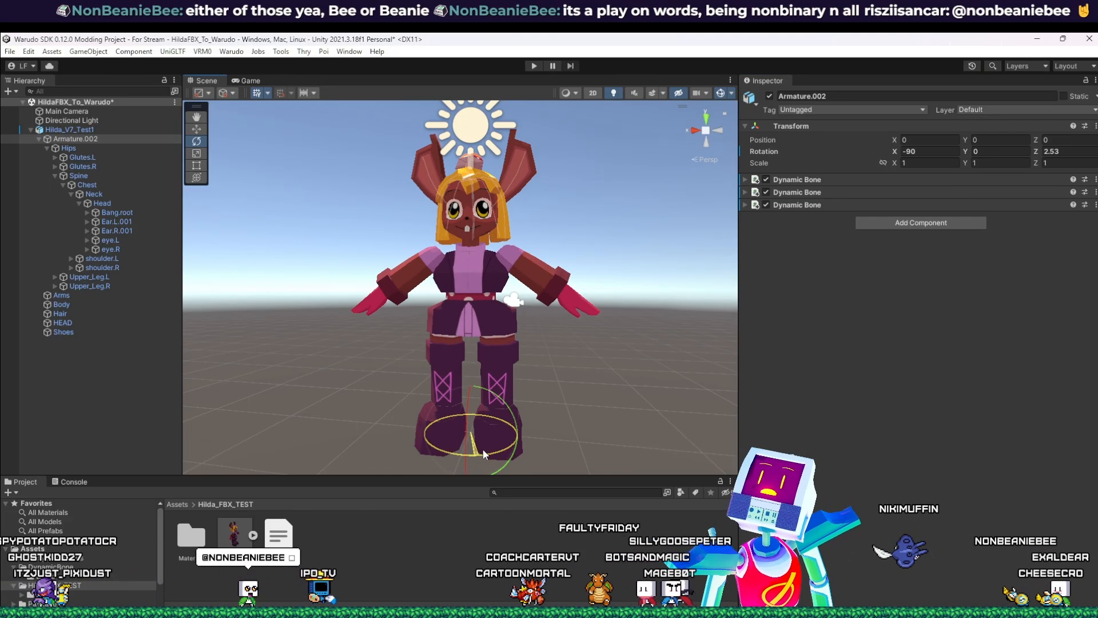
click(533, 67)
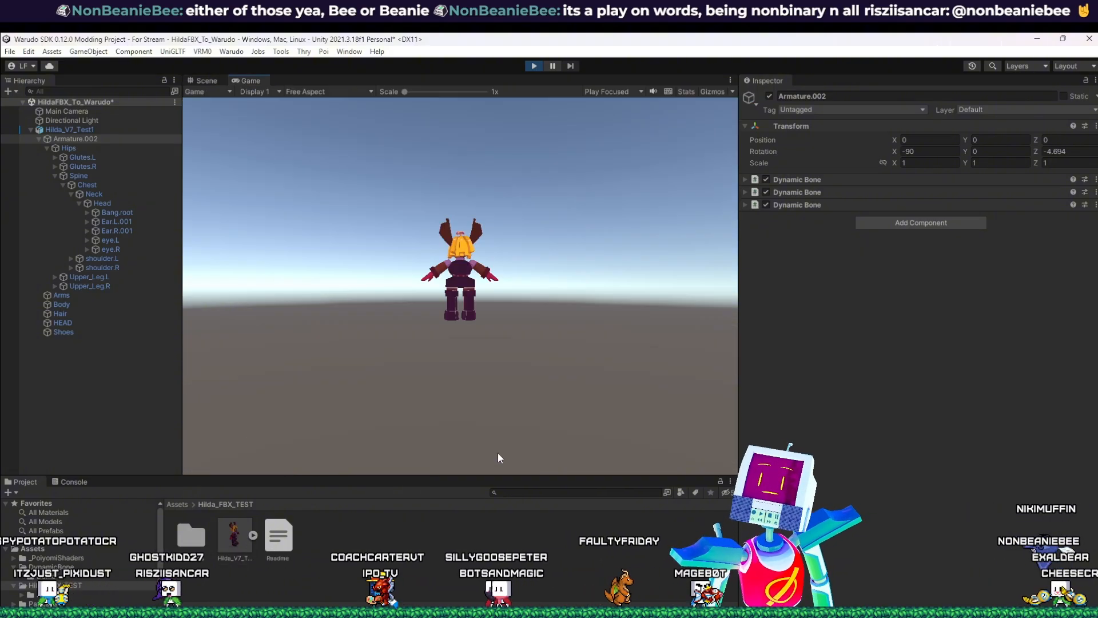
click(198, 80)
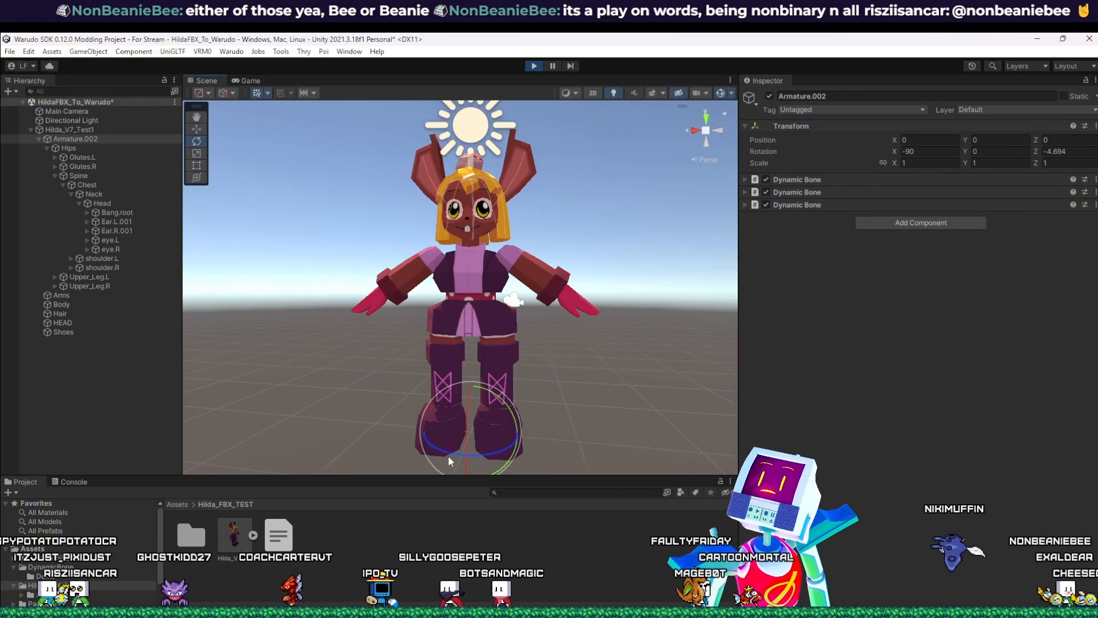
drag(494, 451, 486, 415)
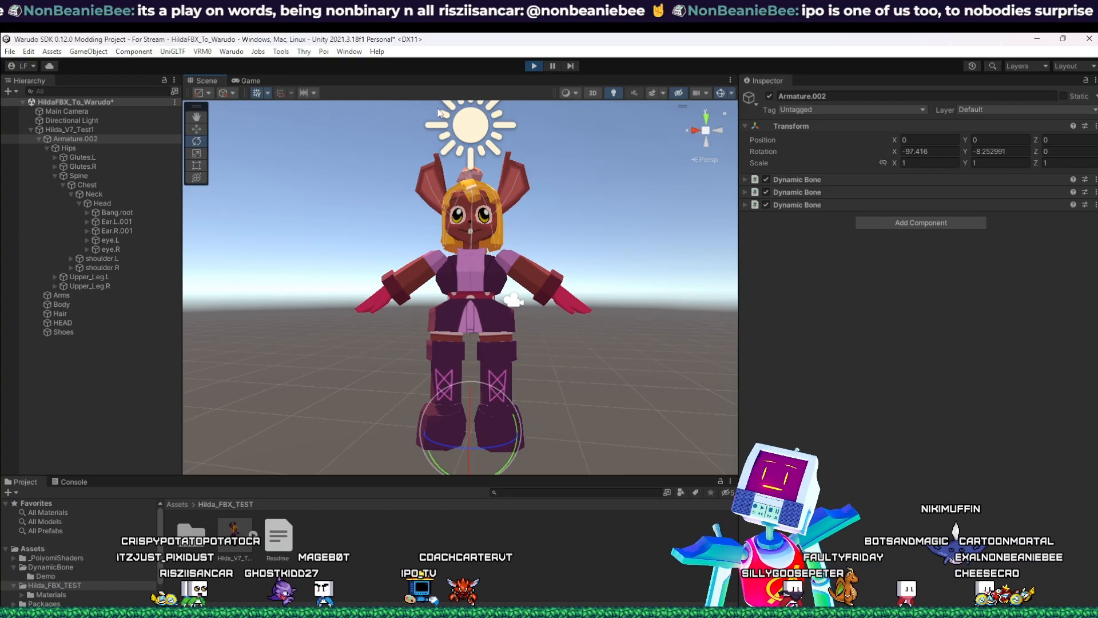
click(532, 66)
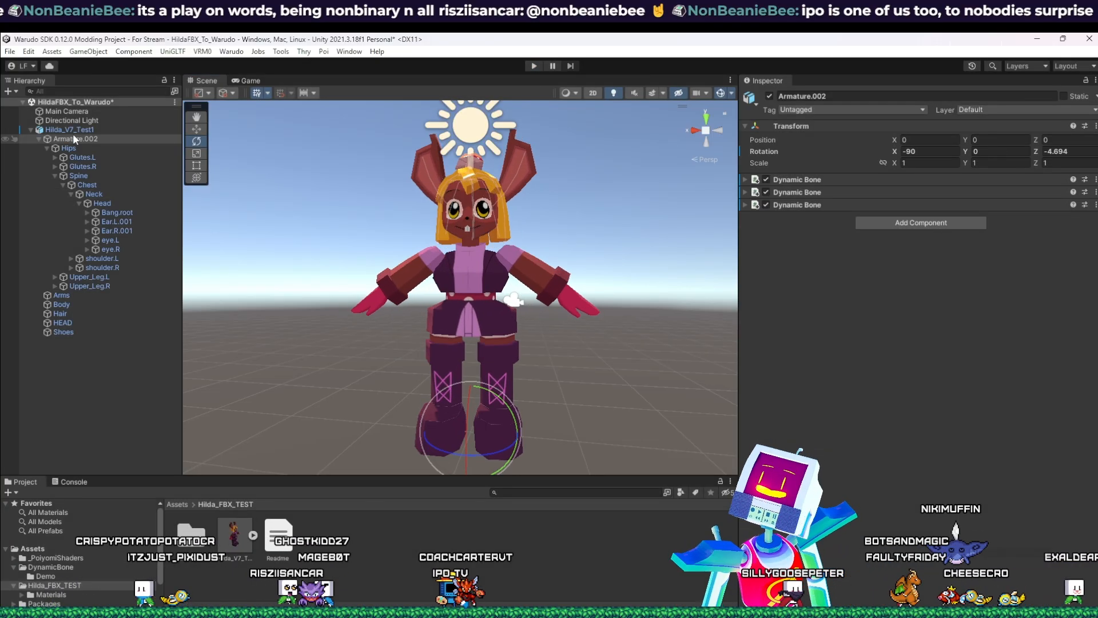
Step: Reselect Armature.002 and set the Bang.root Dynamic Bone's Damping to 0.153
click(75, 148)
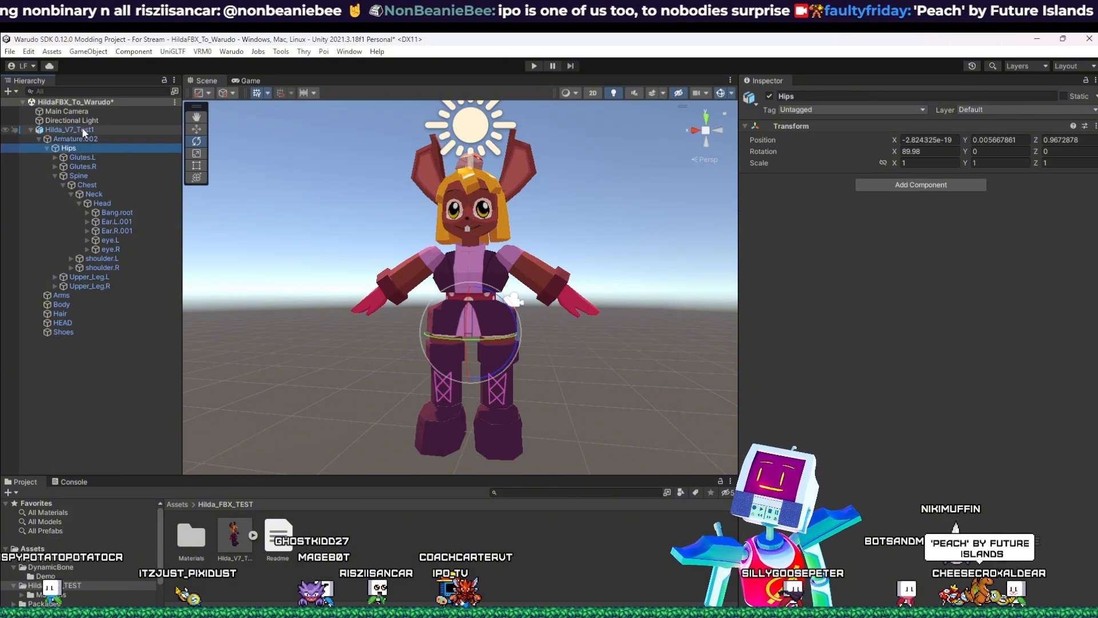
click(78, 138)
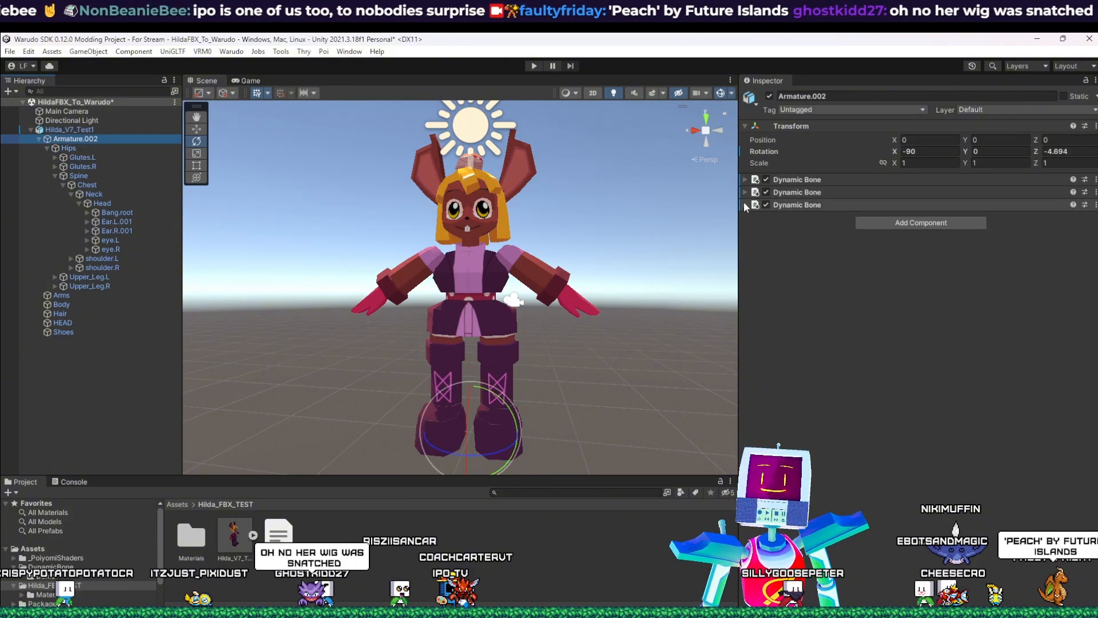
click(745, 205)
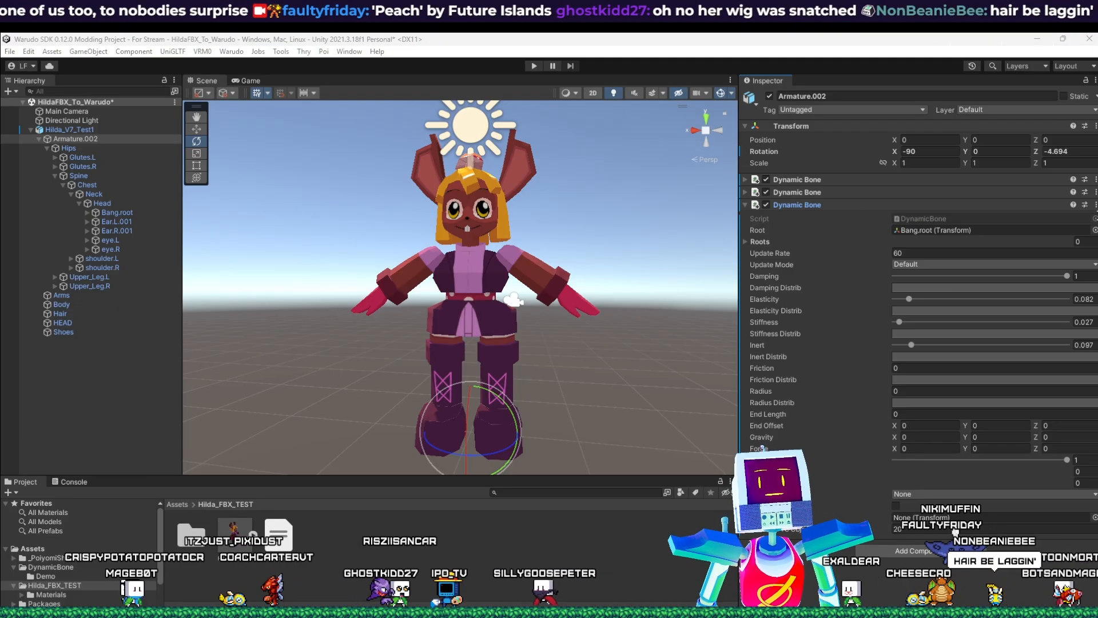
click(1078, 277)
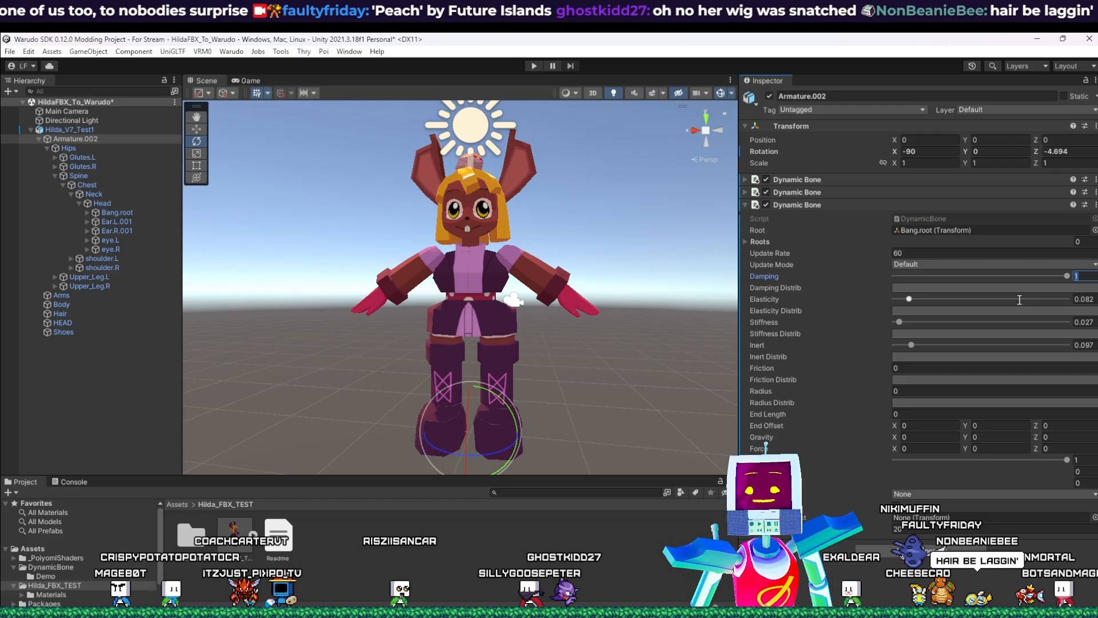
text(0.1)
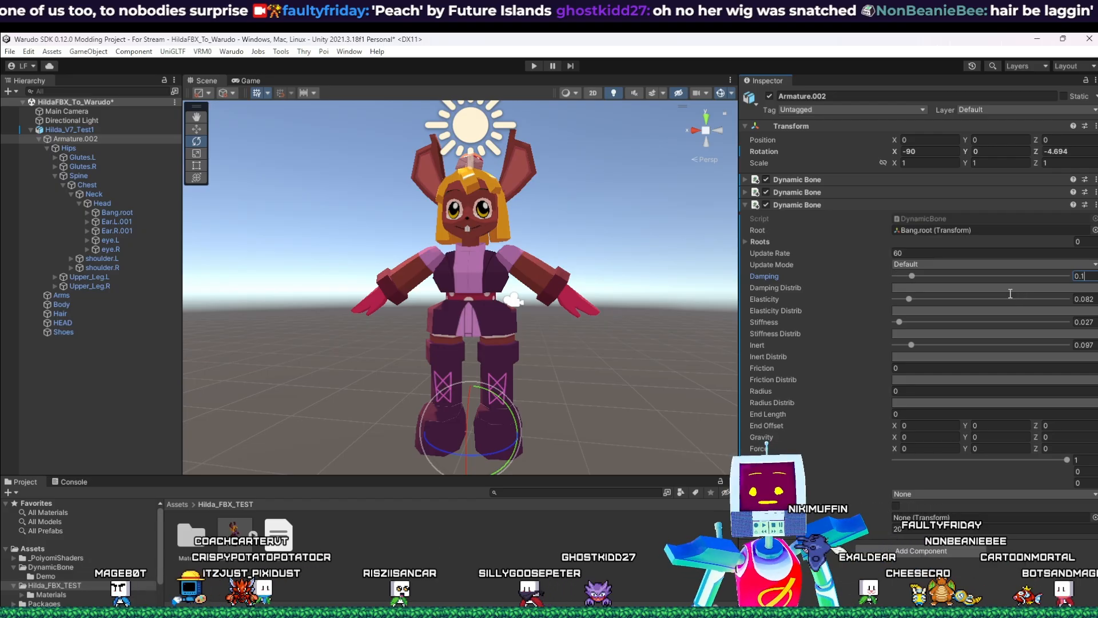
text(53)
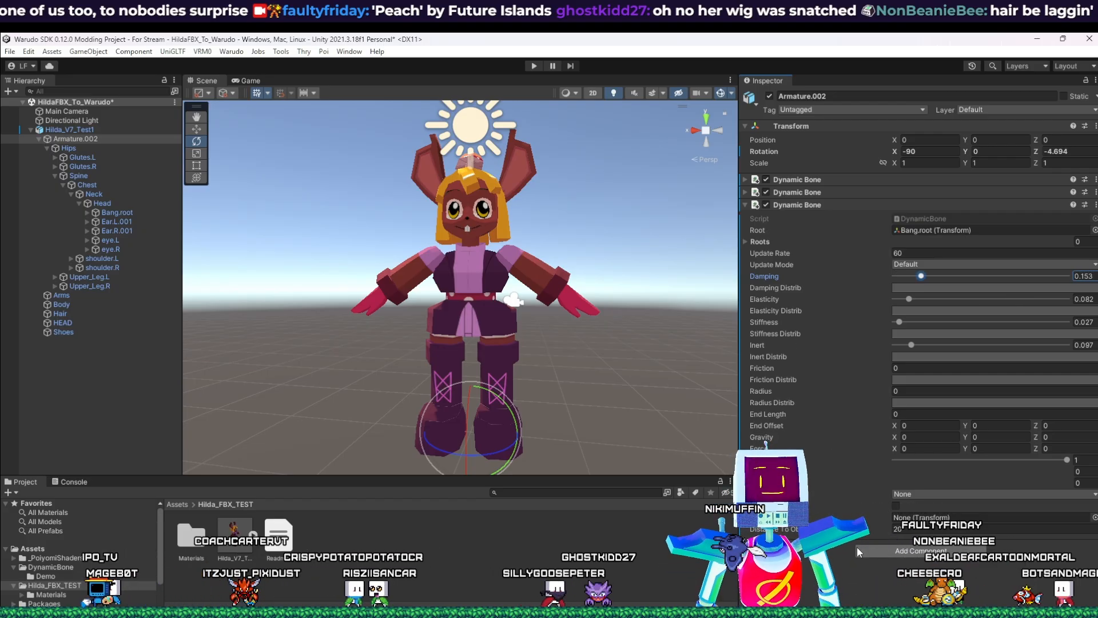
Step: Run play mode, rotate the armature in the scene to check the bangs' jiggle, and exit play mode
click(531, 65)
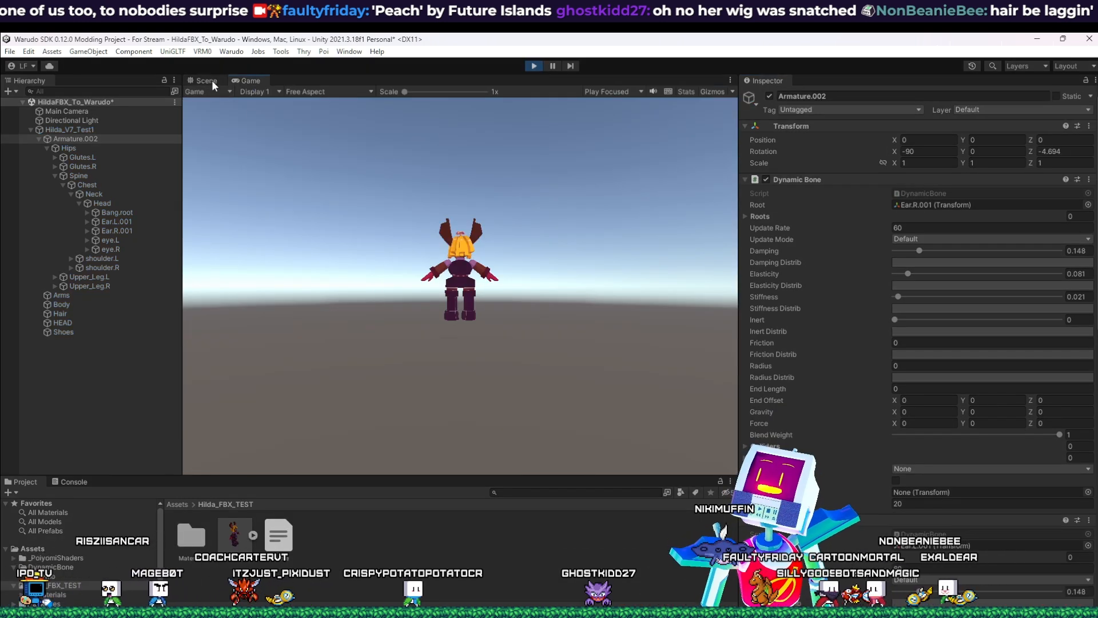
click(206, 80)
mouse_move(489, 451)
mouse_down()
mouse_move(578, 432)
mouse_move(502, 452)
mouse_move(472, 440)
mouse_move(475, 417)
mouse_move(474, 440)
mouse_up()
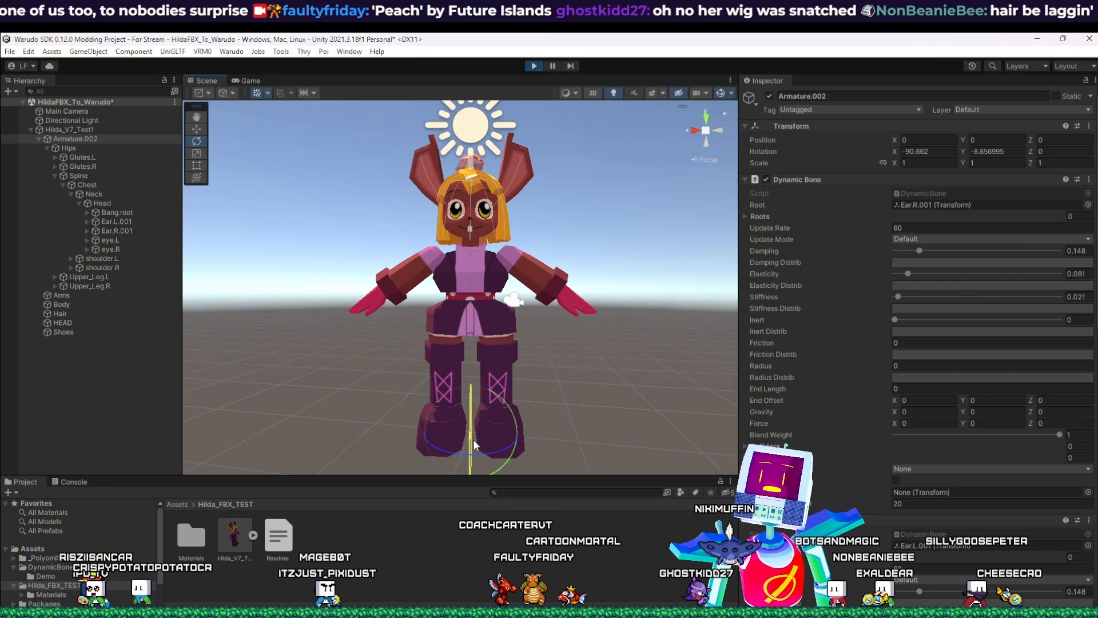
click(532, 67)
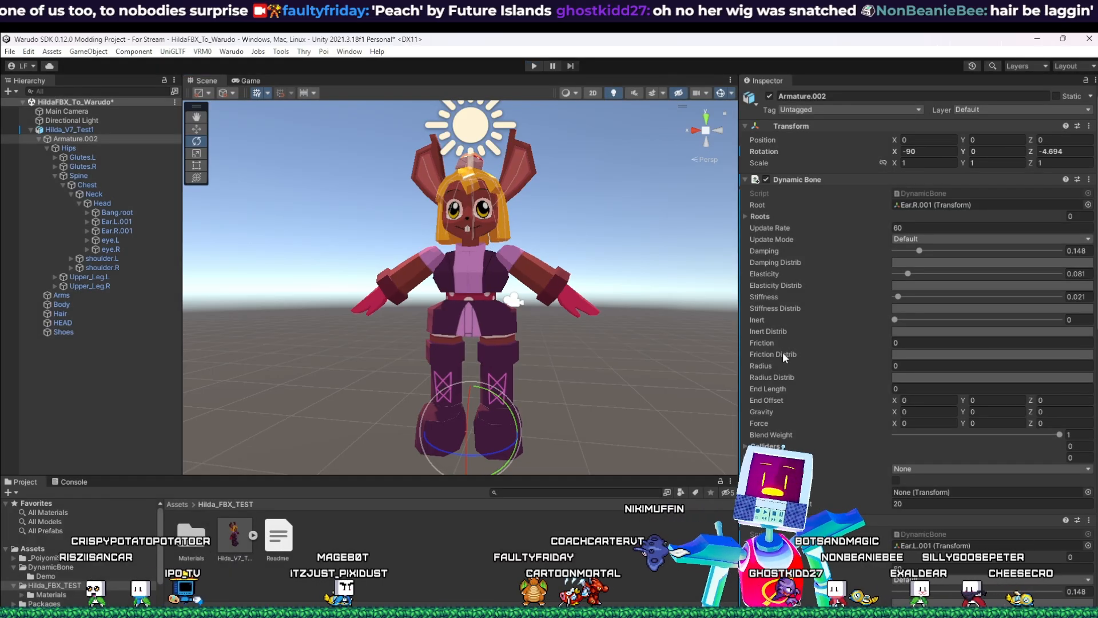
Step: Collapse the three Dynamic Bone components and add a Dynamic Bone Collider to Armature.002
click(746, 179)
click(746, 192)
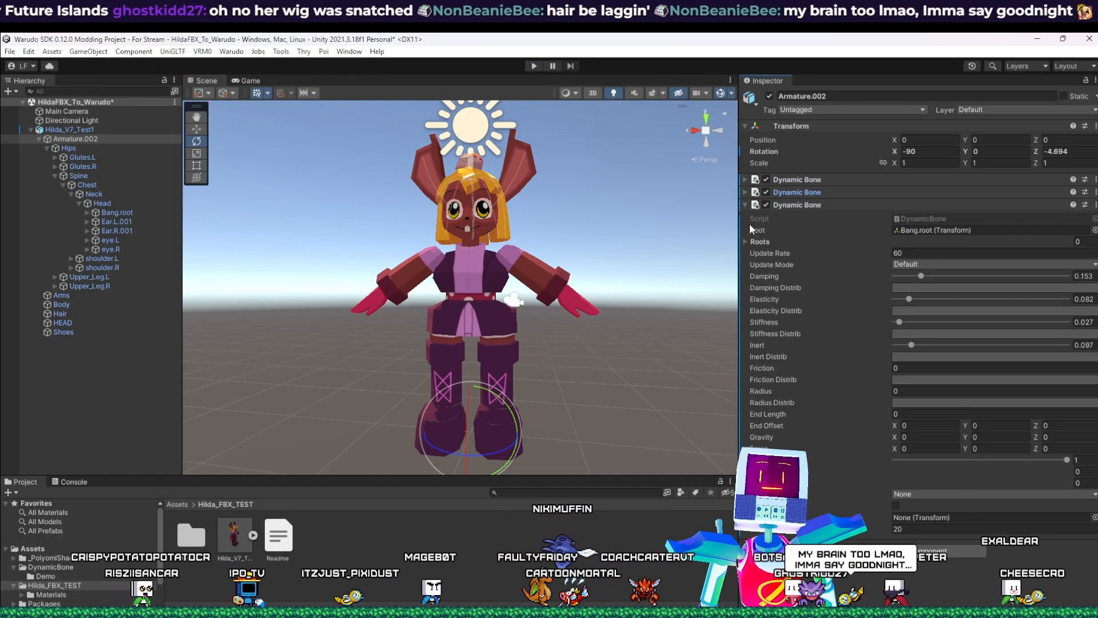
click(746, 205)
click(874, 222)
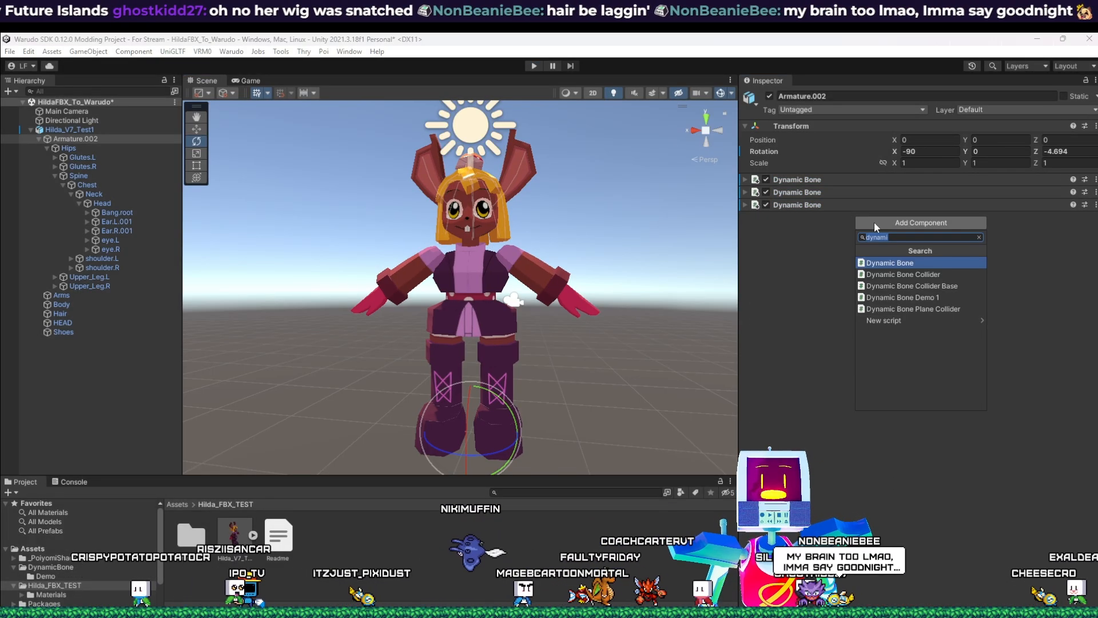
click(894, 276)
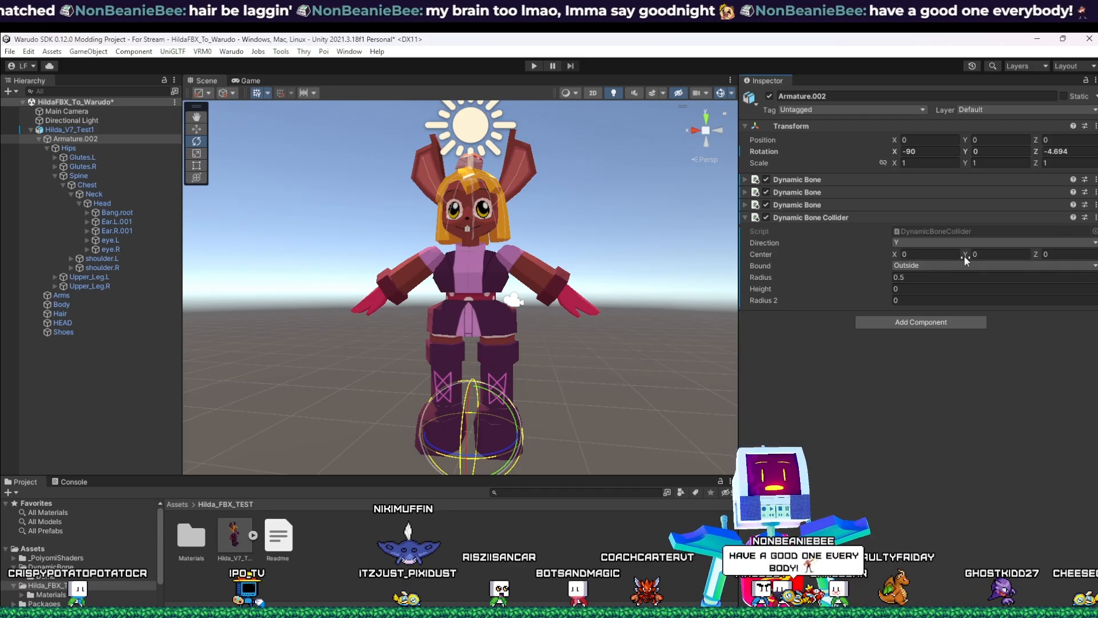
Step: Fit the collider around the head with Center Z at 2.11, Radius at 0.27 and Height at 0.87
drag(967, 256, 1078, 250)
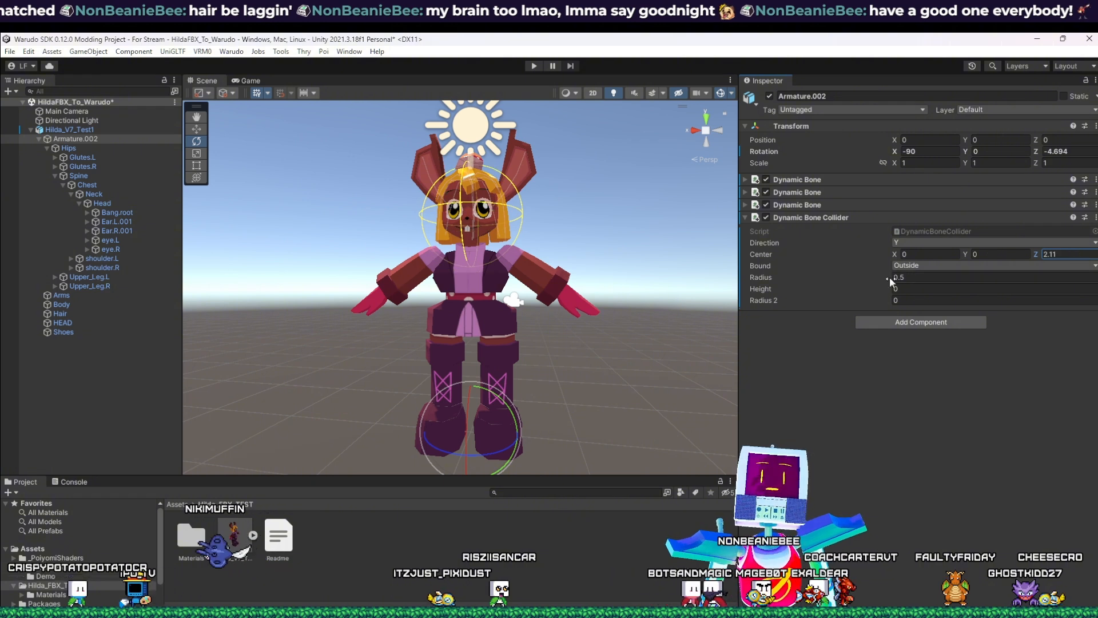
click(886, 276)
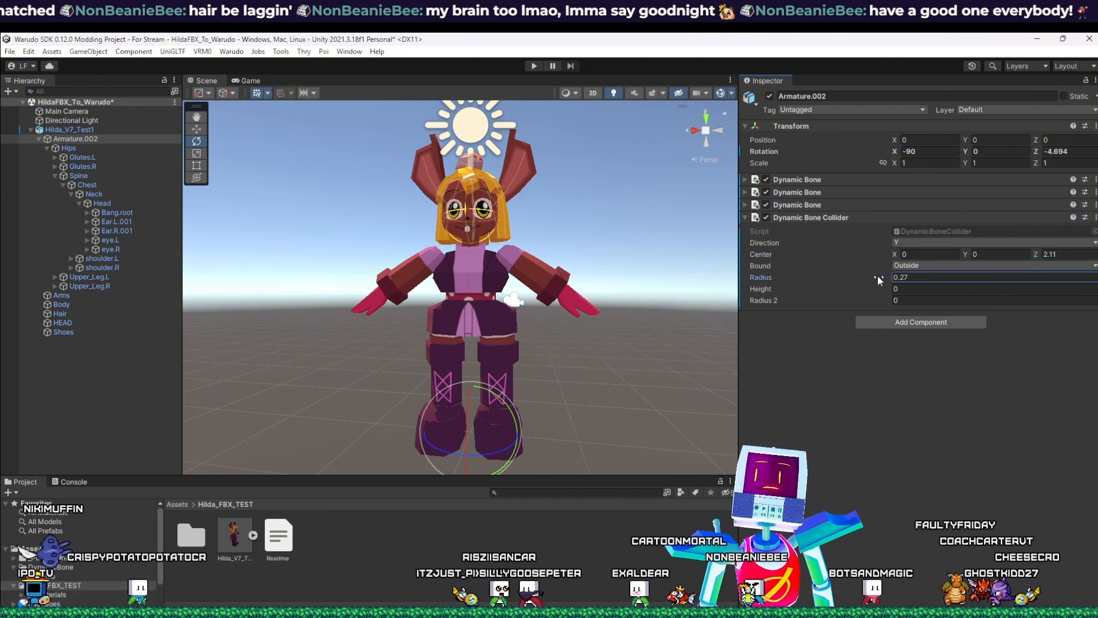
scroll(533, 212, up, 8)
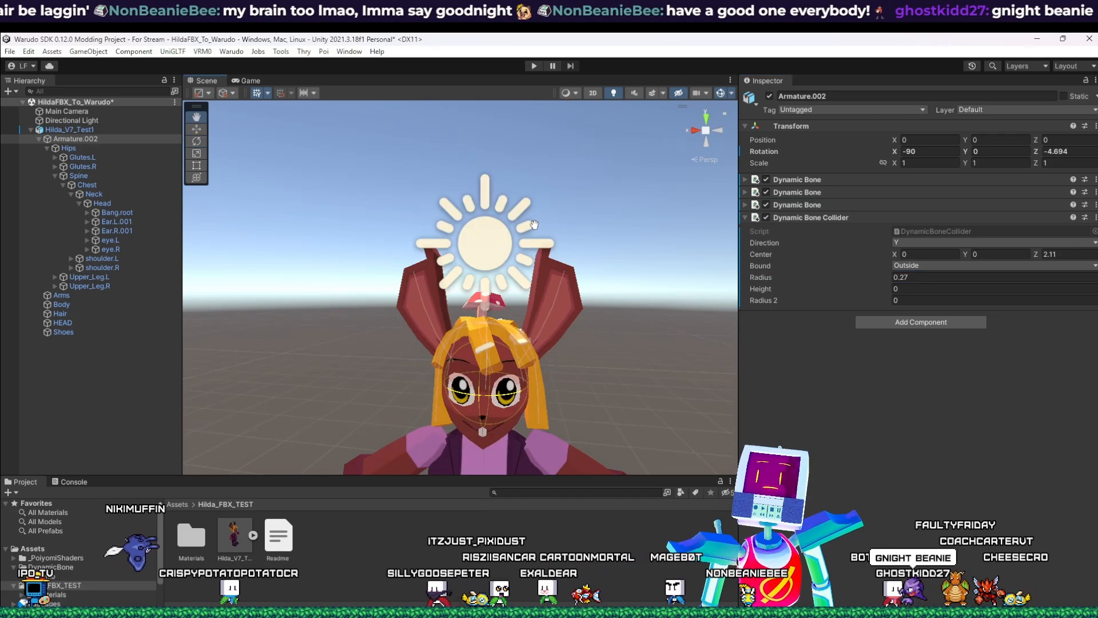
scroll(534, 224, up, 6)
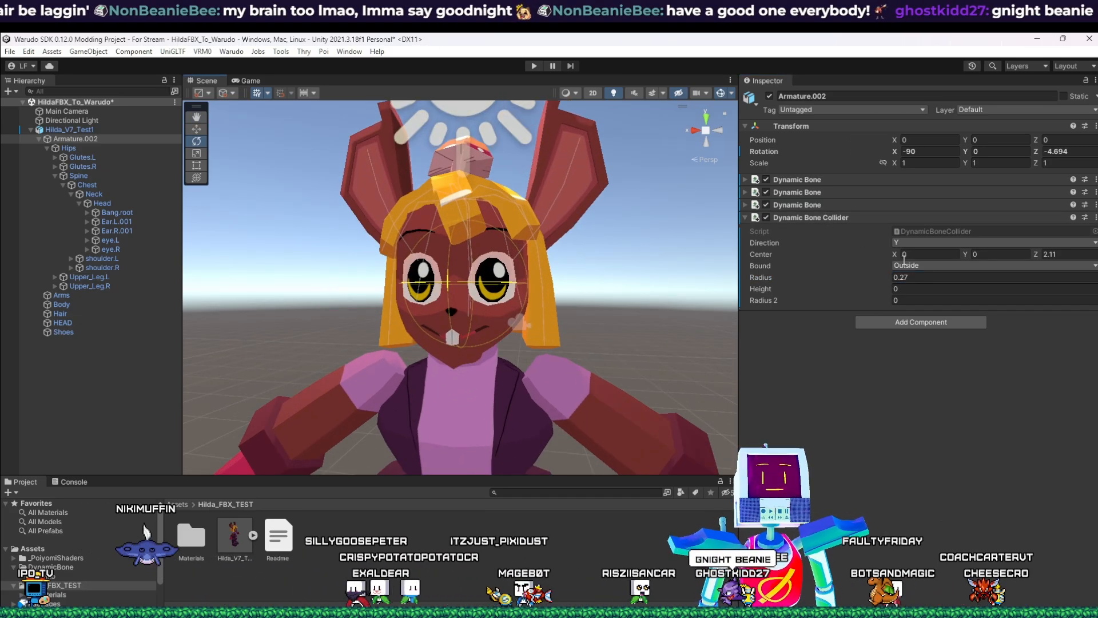
click(889, 288)
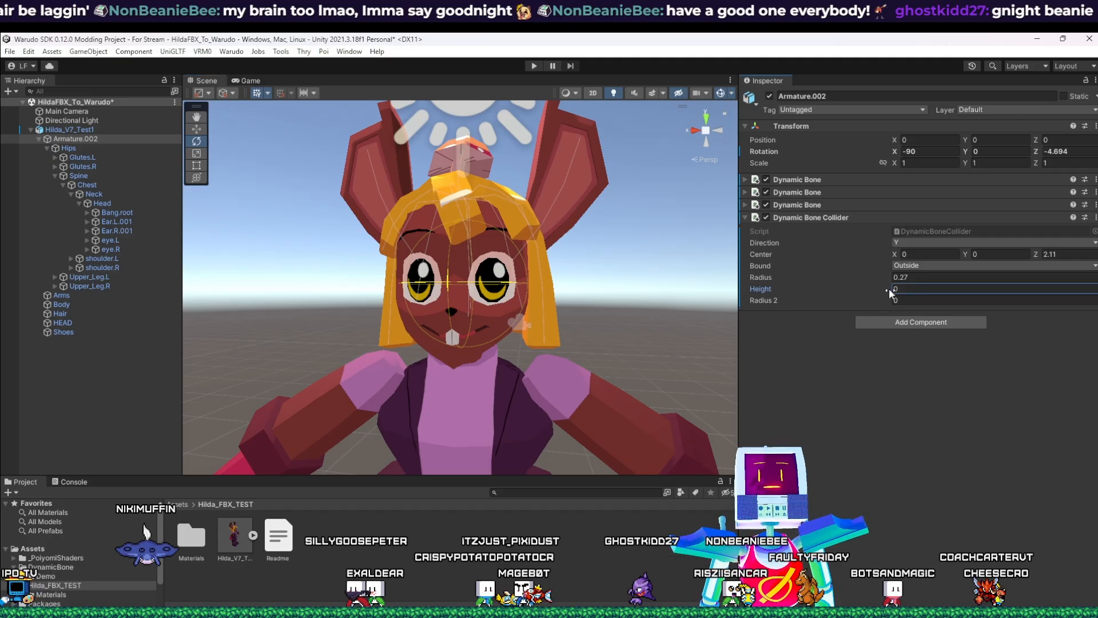
text(0.87)
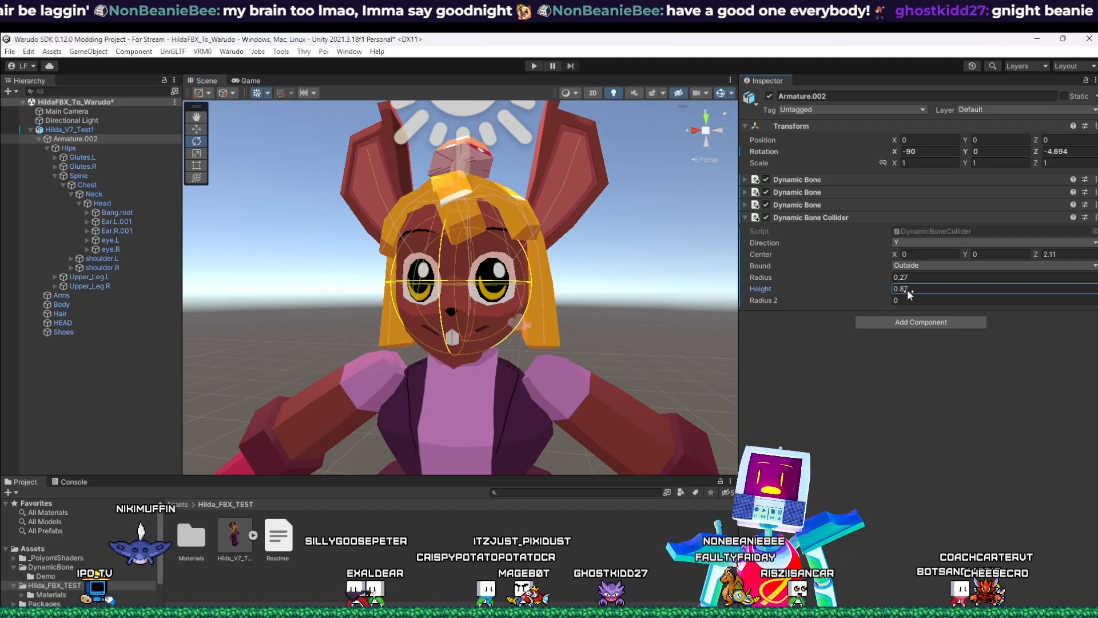
Step: Set the Armature.002 collider's Height to 0.72, its Direction to Z and its Center Y to 0
key(BackSpace)
text(2)
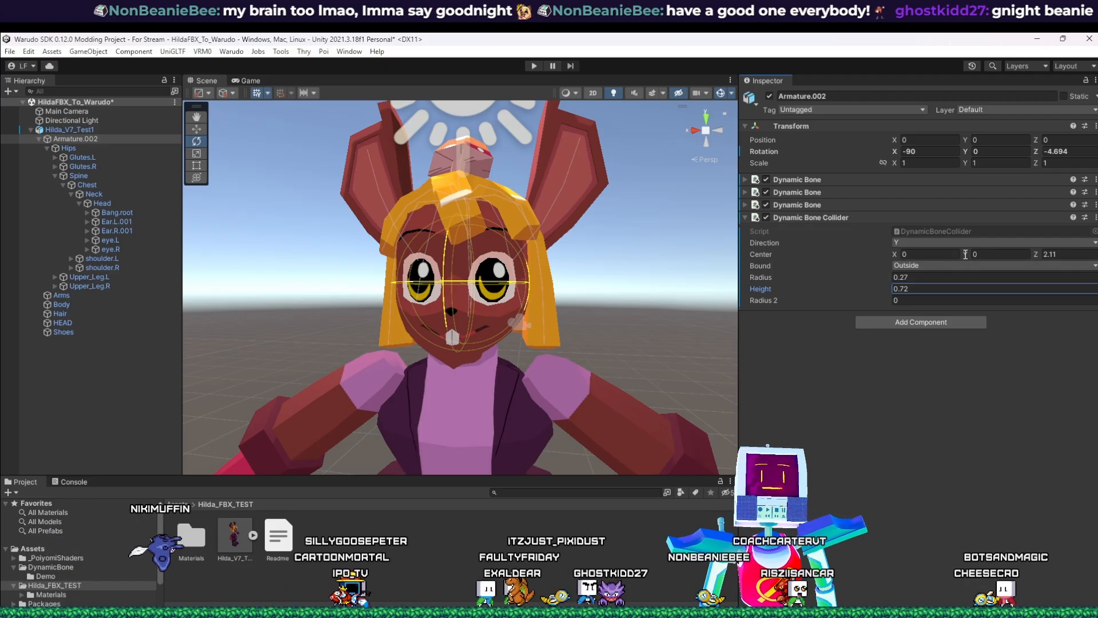
mouse_move(966, 254)
mouse_down()
mouse_move(956, 257)
mouse_move(970, 258)
mouse_up()
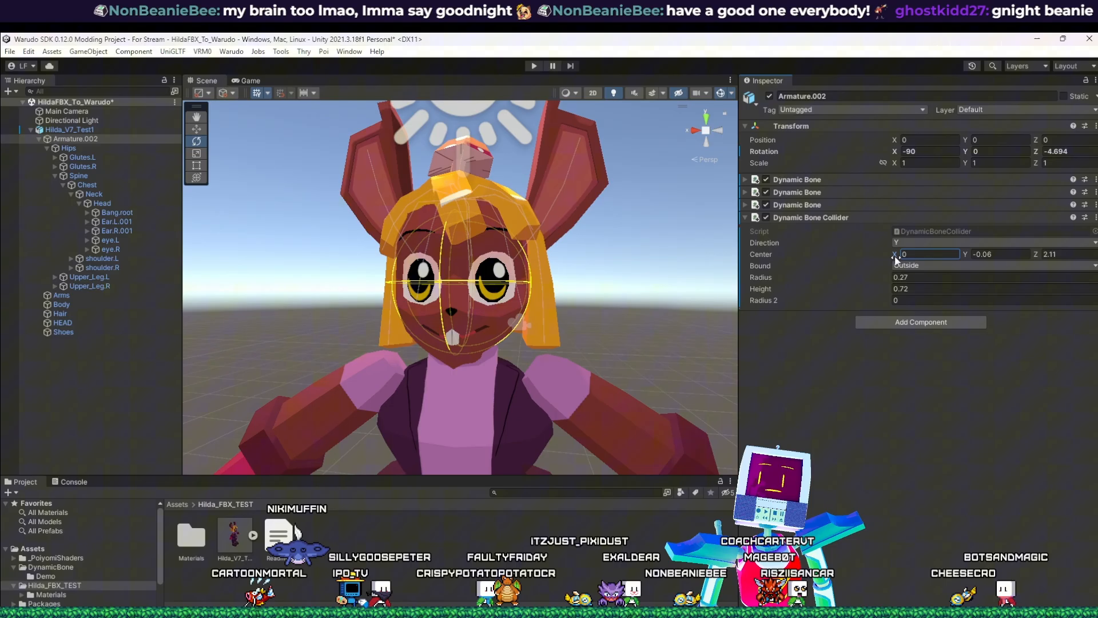
drag(896, 258, 900, 260)
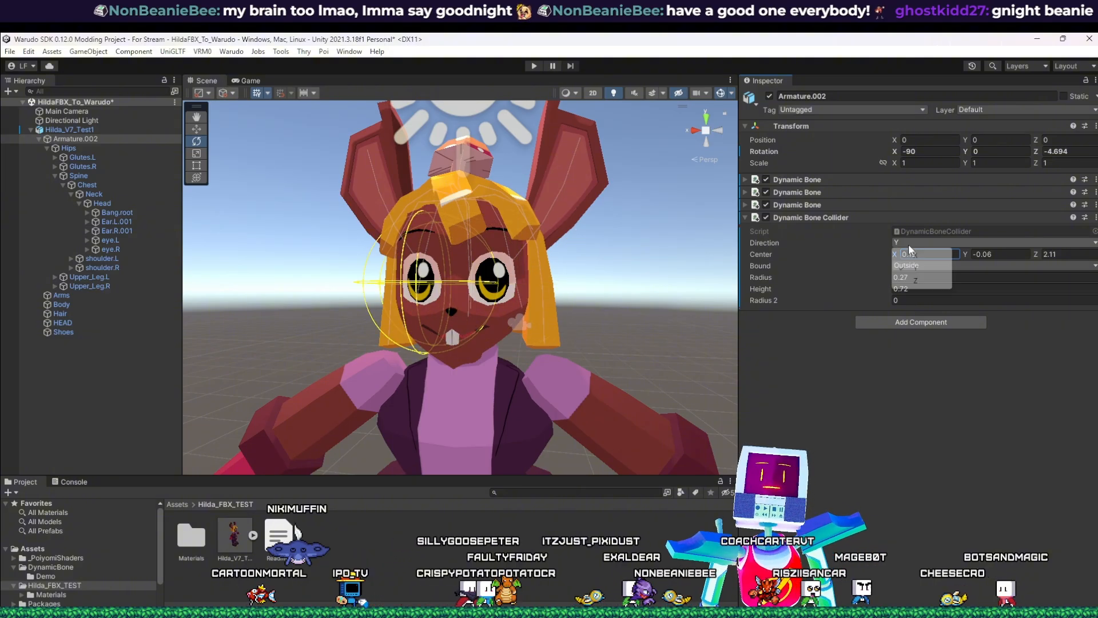
click(915, 279)
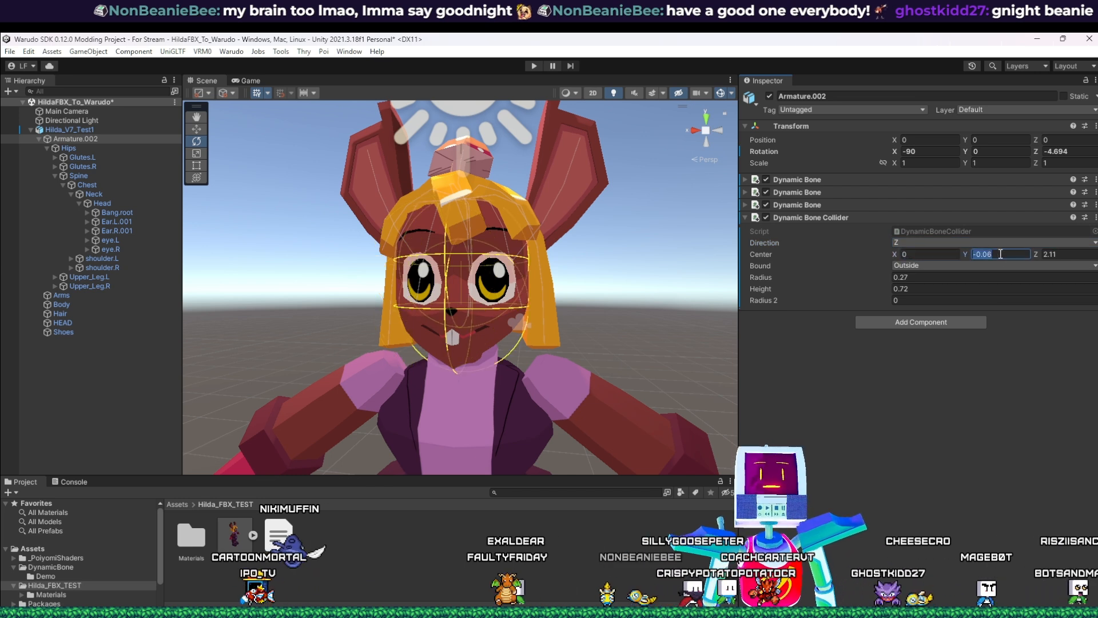
text(0)
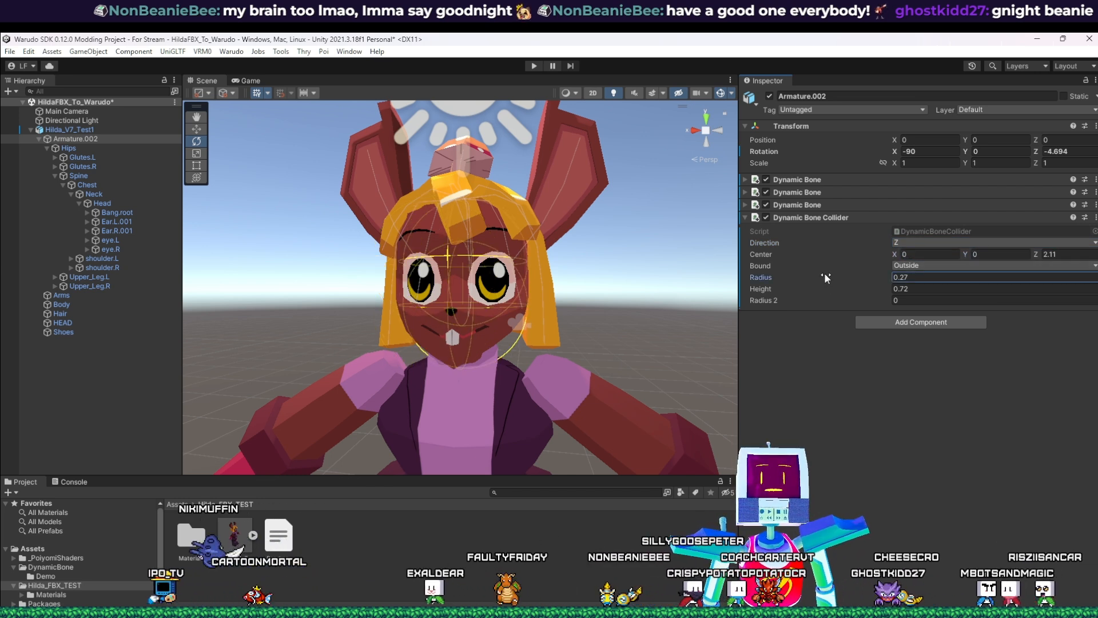
Step: Refit the collider to the head from the side with Center Z at 2.14 and Height at 0.7
drag(1034, 255, 1035, 255)
middle_drag(486, 335, 599, 321)
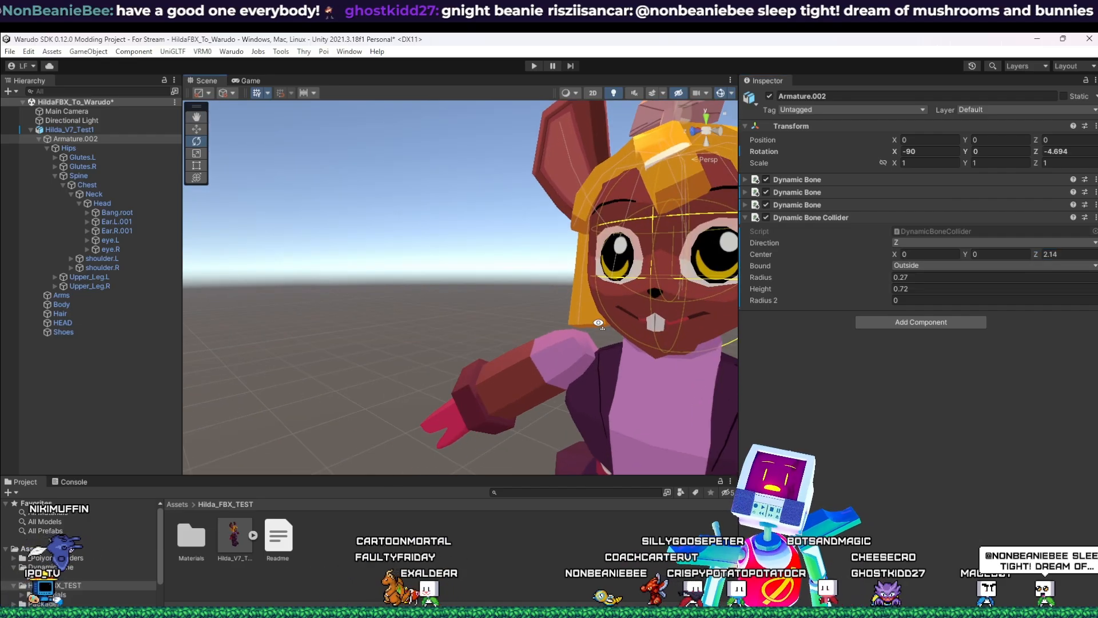
alt+drag(598, 321, 505, 338)
middle_drag(505, 338, 518, 318)
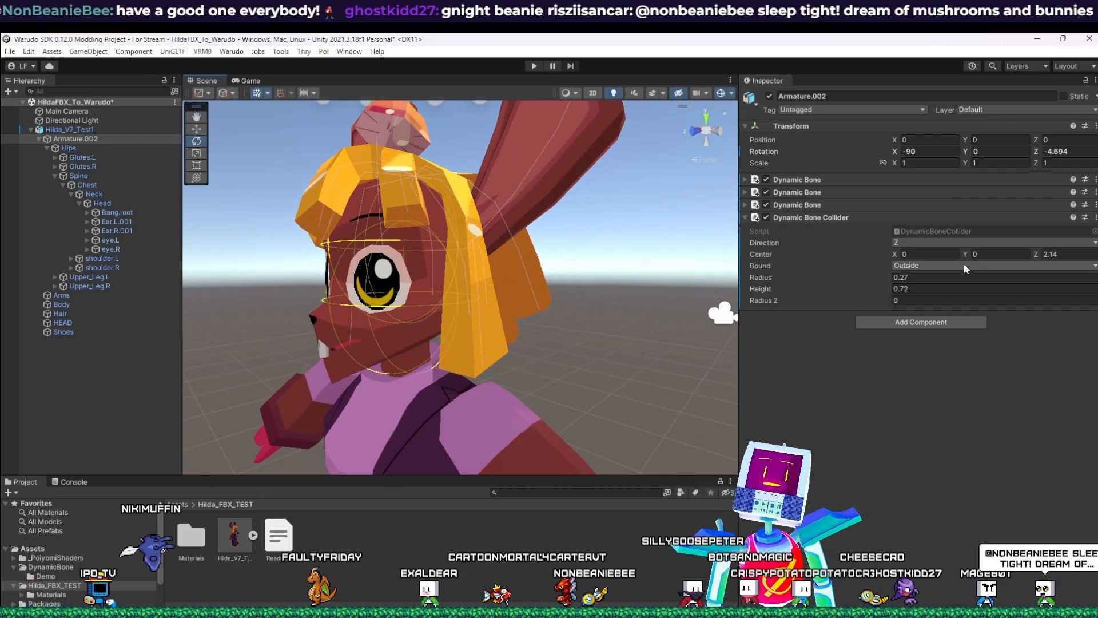
click(882, 288)
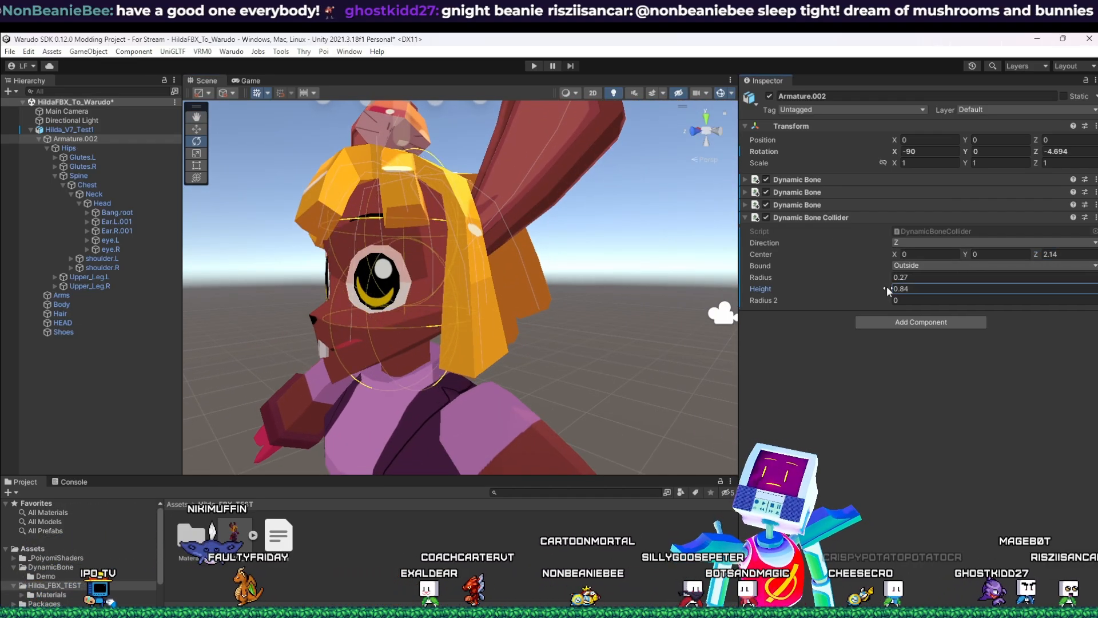
drag(884, 287, 887, 289)
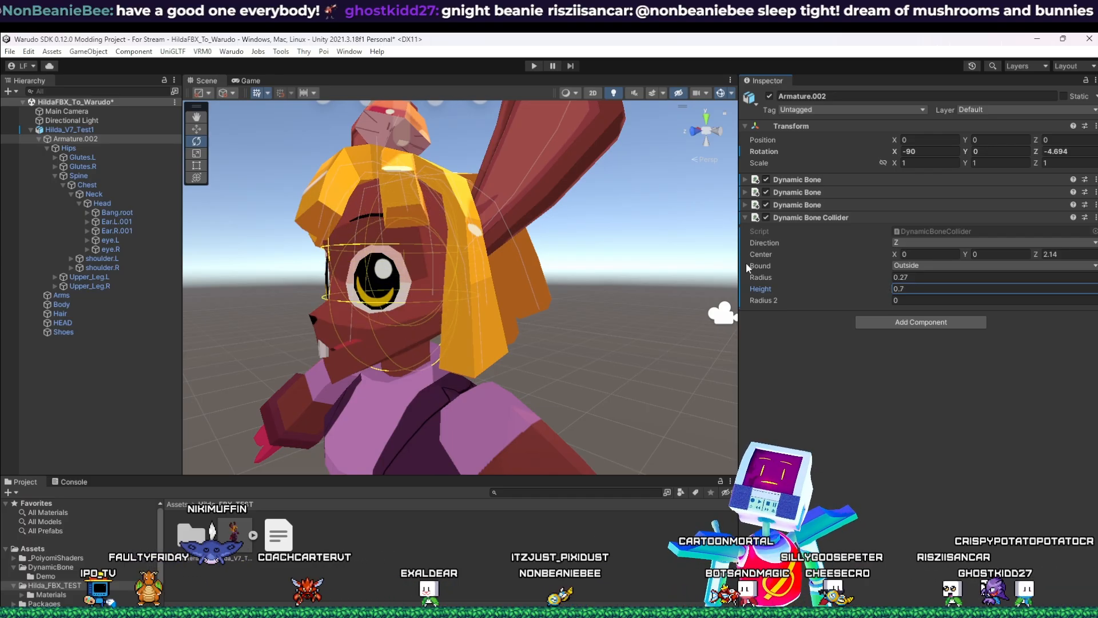
Step: Check the collider's fit from the front and set its Radius to 0.3
middle_drag(599, 277, 538, 286)
alt+drag(537, 286, 624, 269)
middle_drag(624, 269, 542, 303)
right_drag(543, 303, 616, 297)
middle_drag(544, 289, 574, 284)
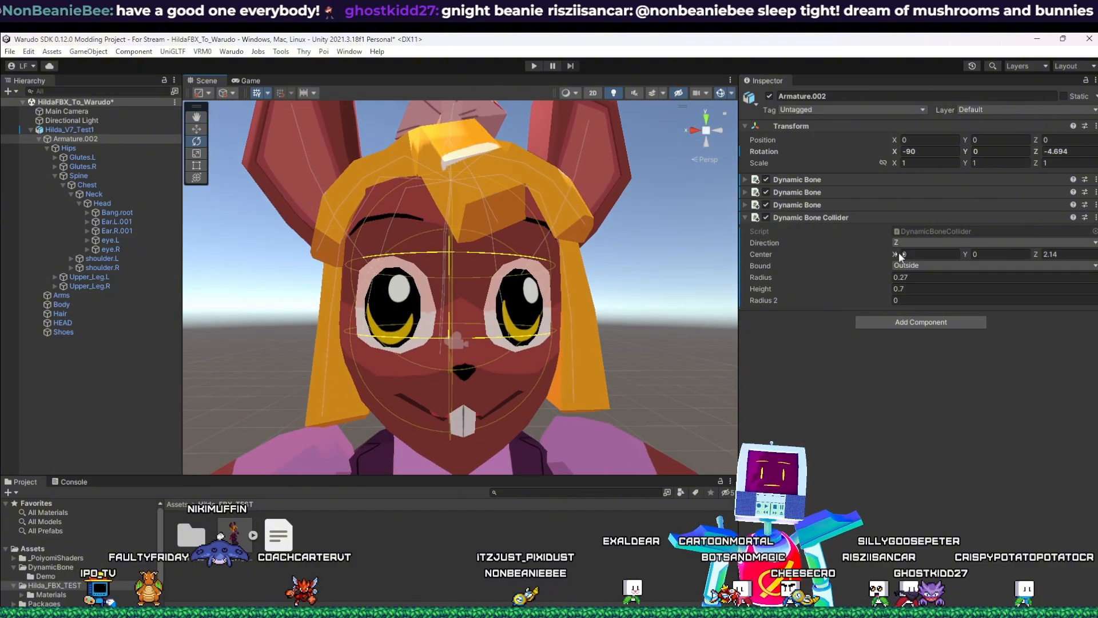
click(879, 281)
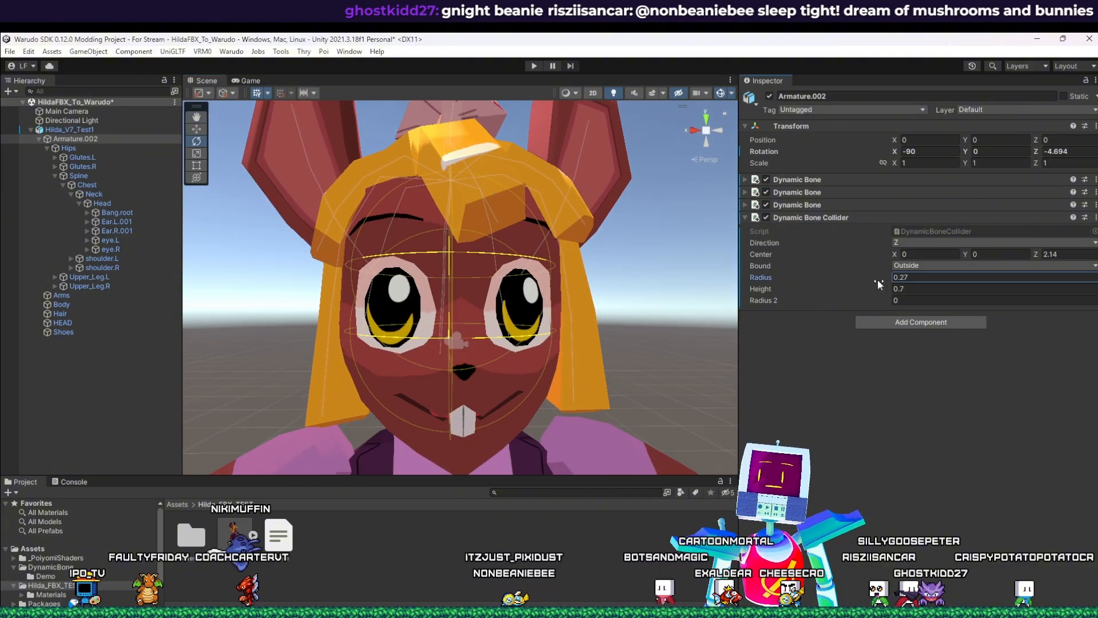
drag(878, 280, 880, 279)
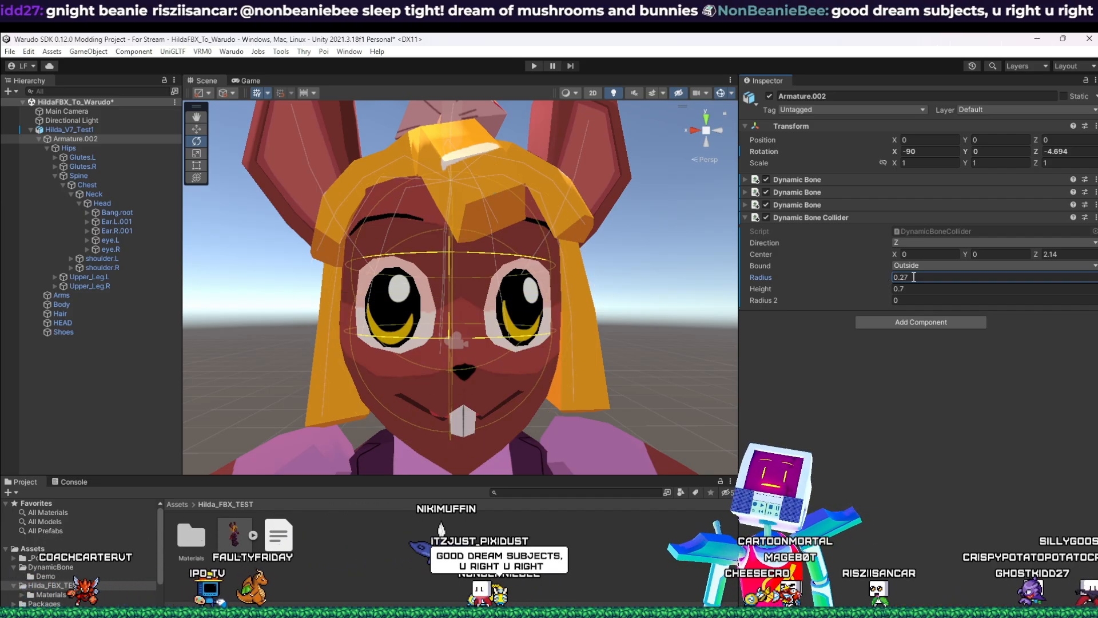
key(BackSpace)
key(BackSpace)
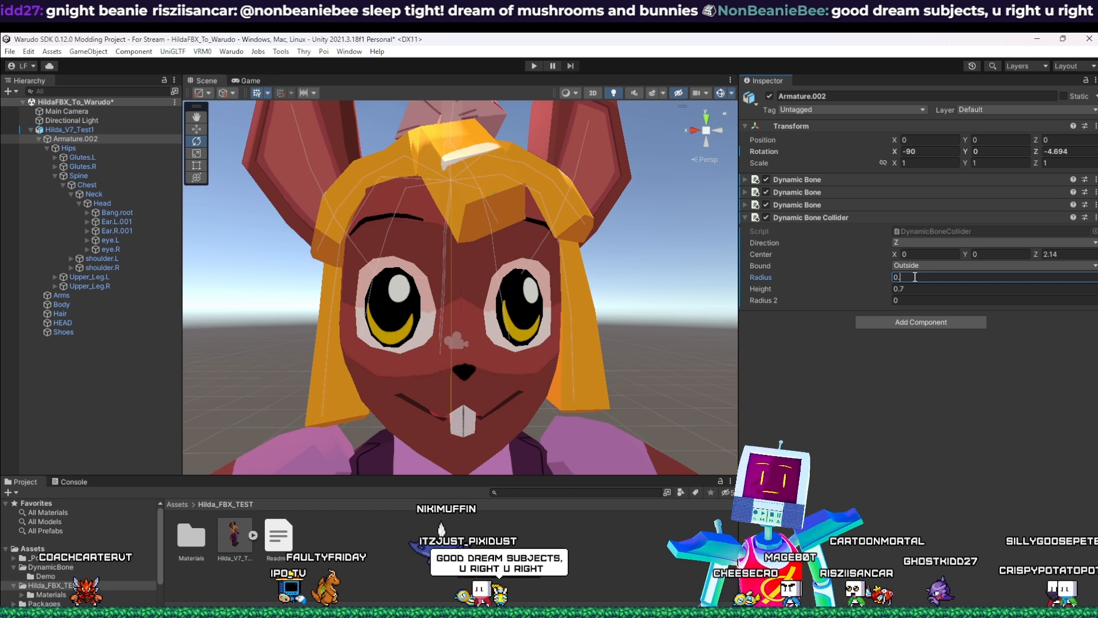
text(3)
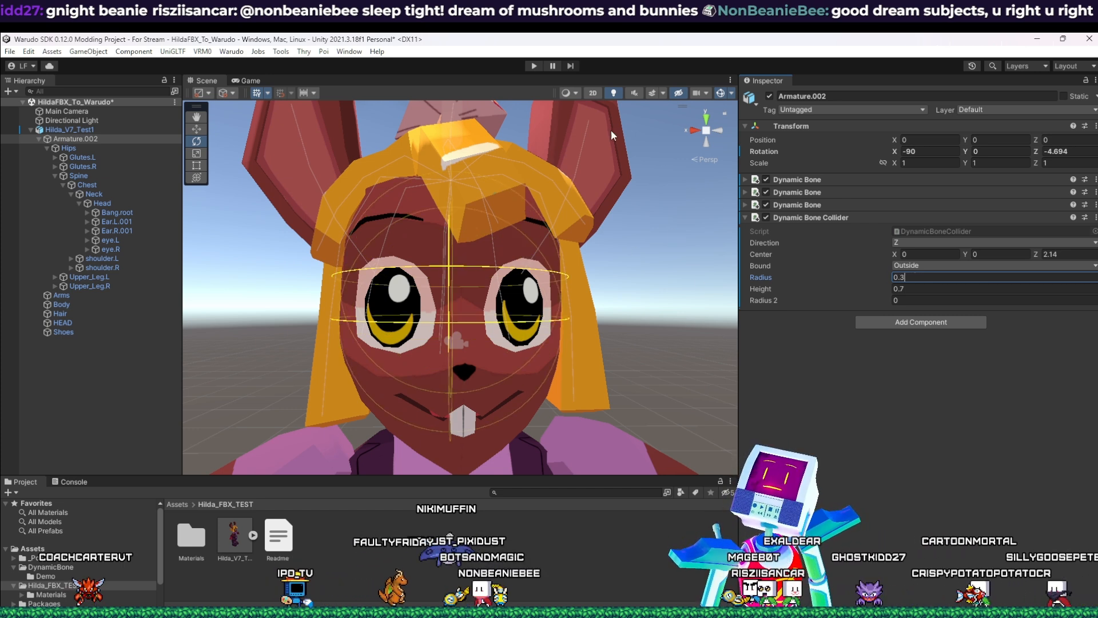
Step: Run play mode and move Armature.002 sideways and down in the scene to test the hair against the collider
click(534, 66)
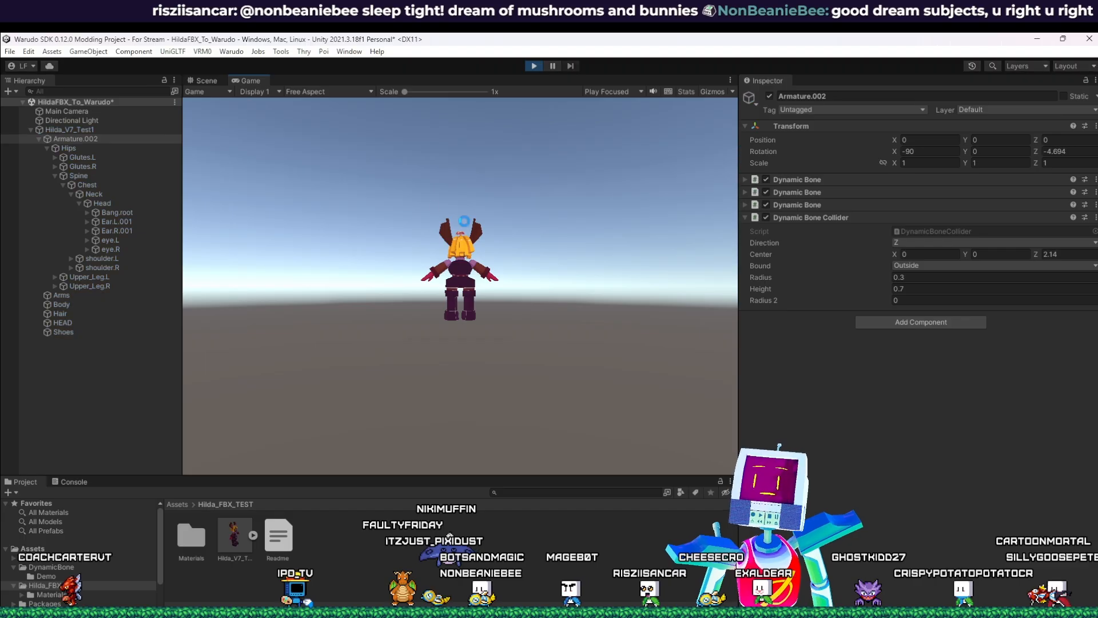
click(202, 79)
scroll(389, 313, down, 5)
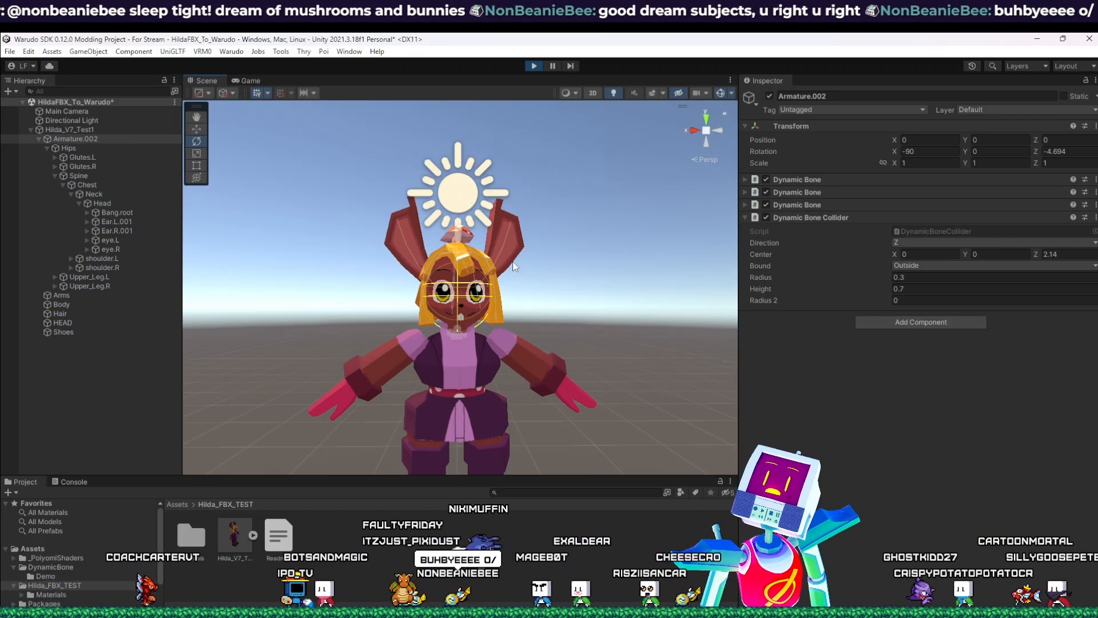
scroll(486, 283, down, 3)
mouse_move(466, 360)
middle_down()
mouse_move(463, 336)
mouse_move(462, 357)
middle_up()
click(196, 129)
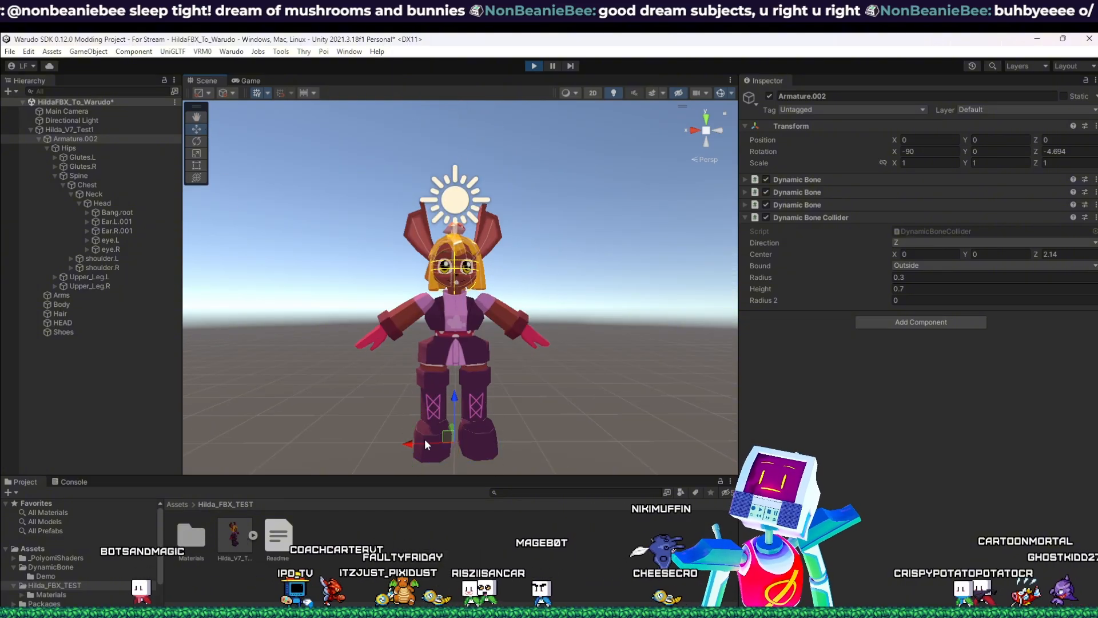
drag(425, 438, 471, 437)
scroll(475, 332, up, 4)
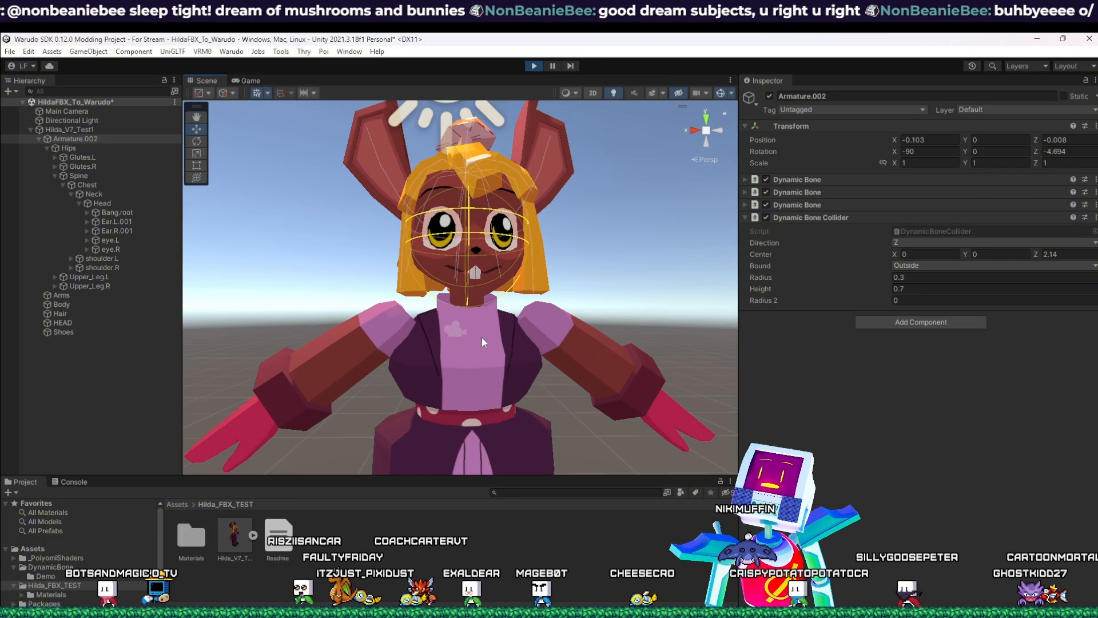
scroll(481, 337, down, 2)
scroll(461, 396, up, 2)
middle_drag(461, 397, 462, 334)
drag(465, 413, 474, 456)
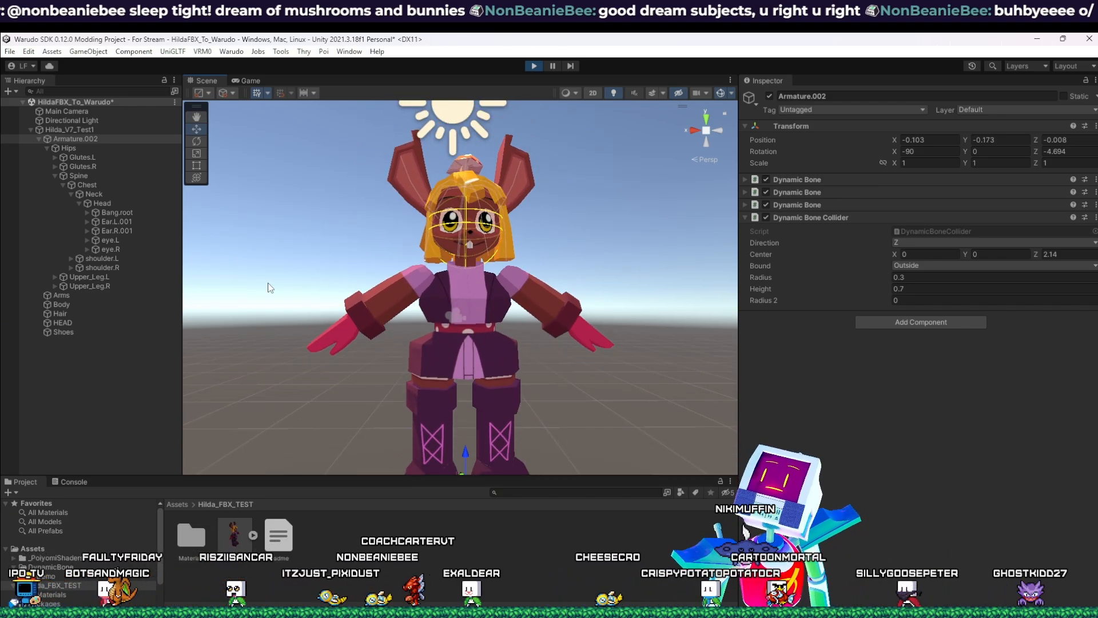
Step: Inspect the Hair mesh up close, reselect Armature.002 and exit play mode
click(467, 223)
click(458, 195)
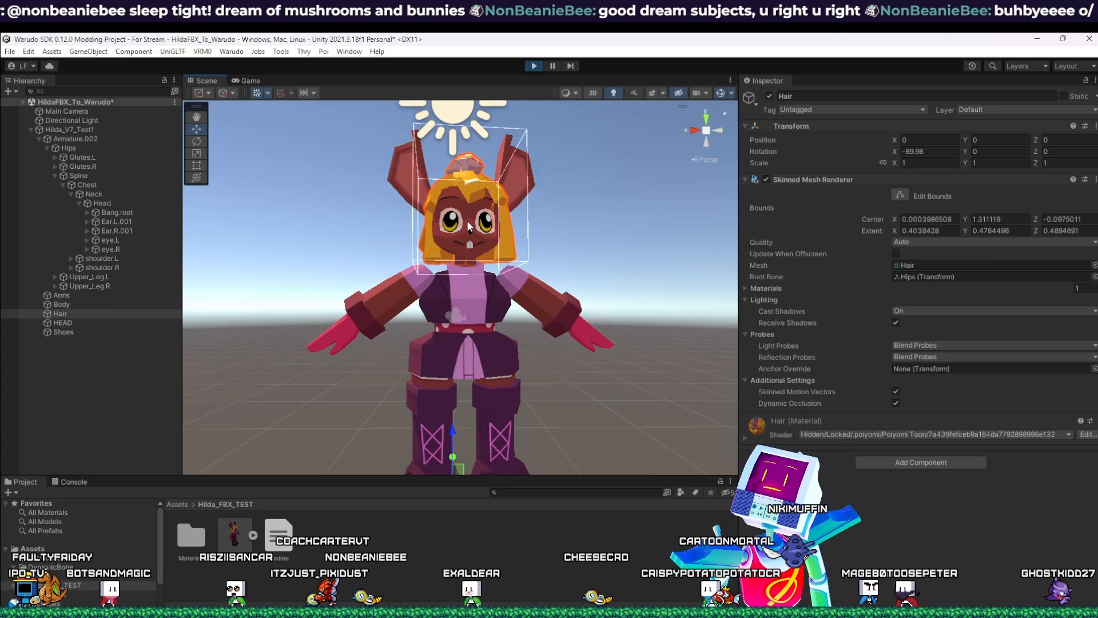
middle_drag(391, 185, 389, 232)
scroll(390, 231, up, 2)
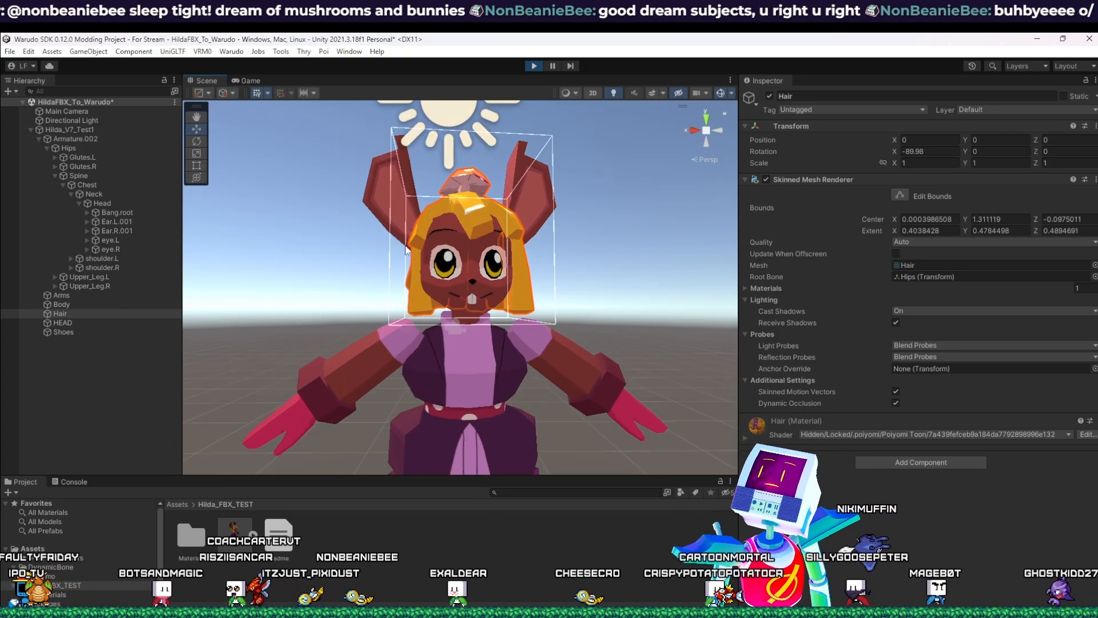
click(67, 139)
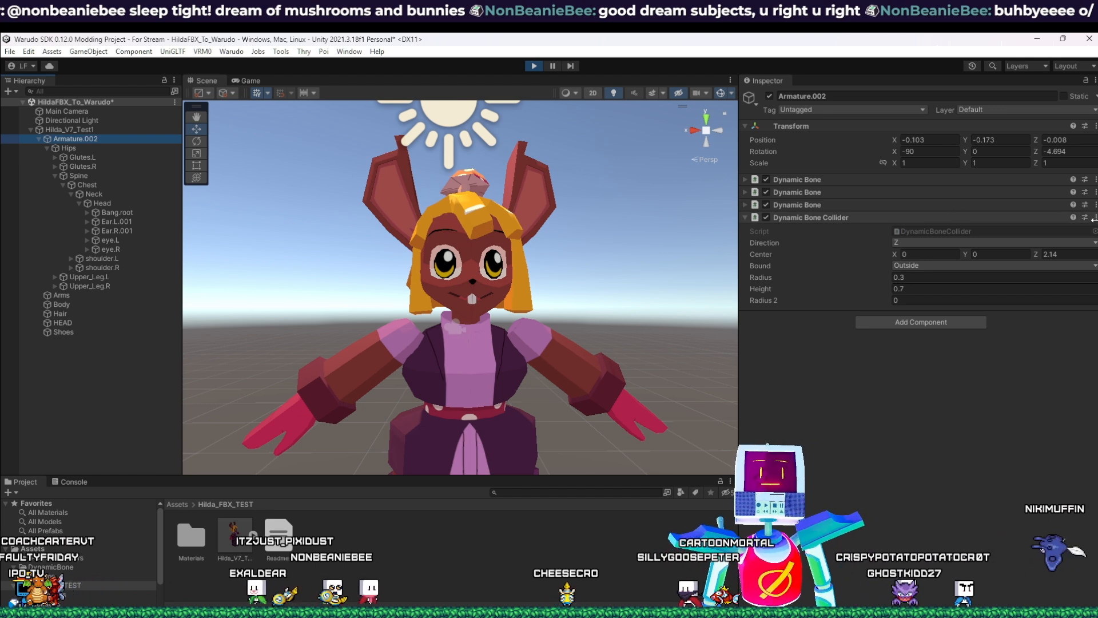
click(534, 66)
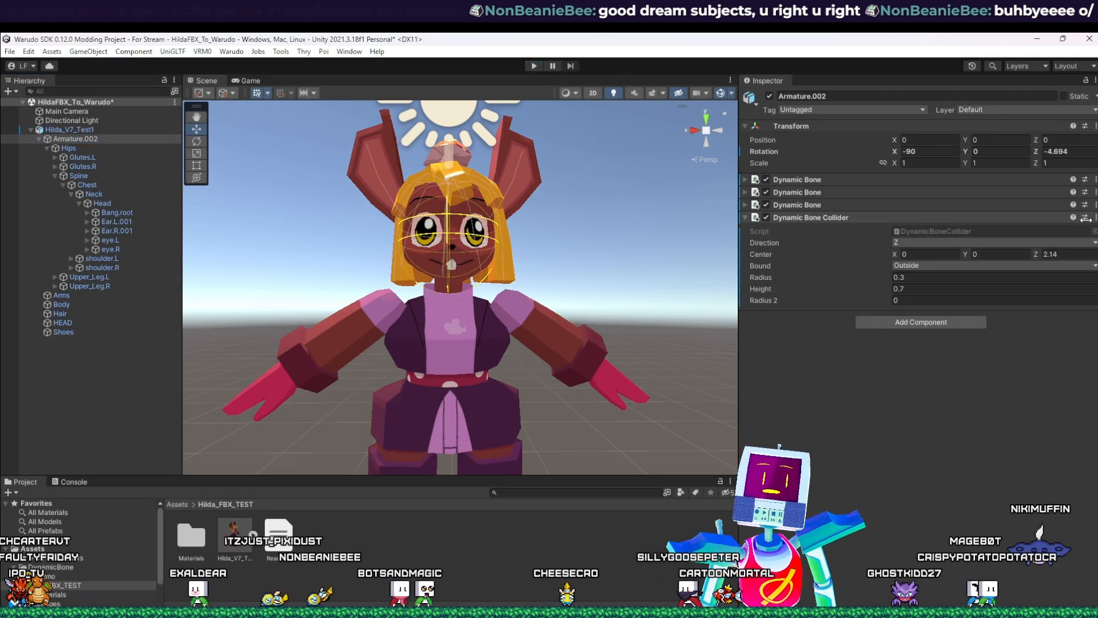
Step: Disable the Dynamic Bone Collider component on Armature.002
click(1095, 218)
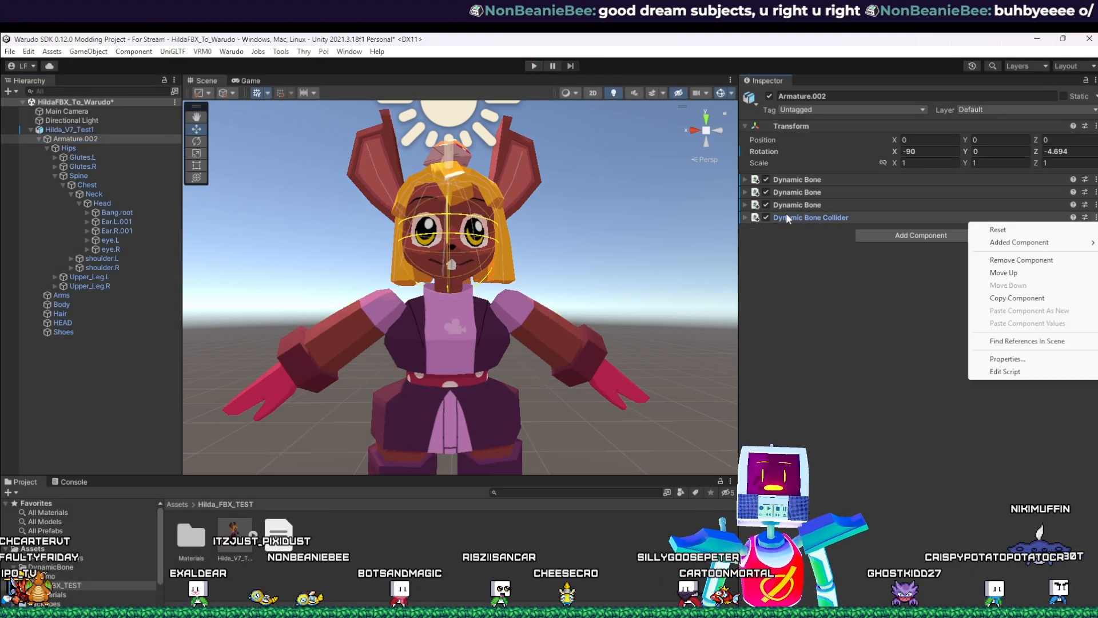
click(761, 214)
click(767, 216)
click(766, 217)
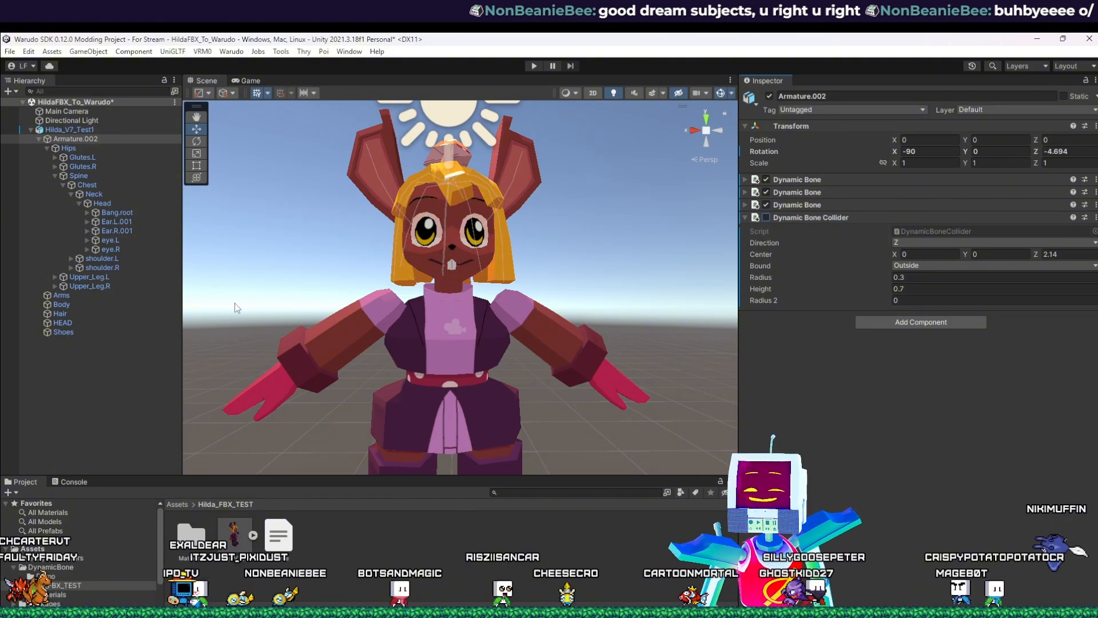
Step: Create an empty child object named HeadCollider under the Head bone
click(103, 204)
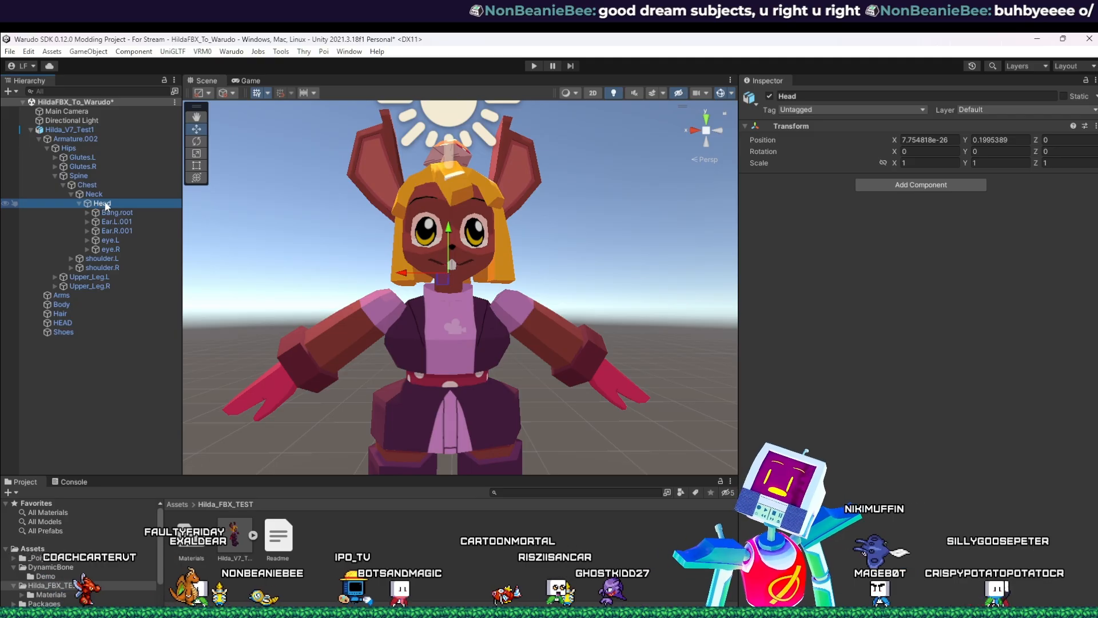
right_click(105, 206)
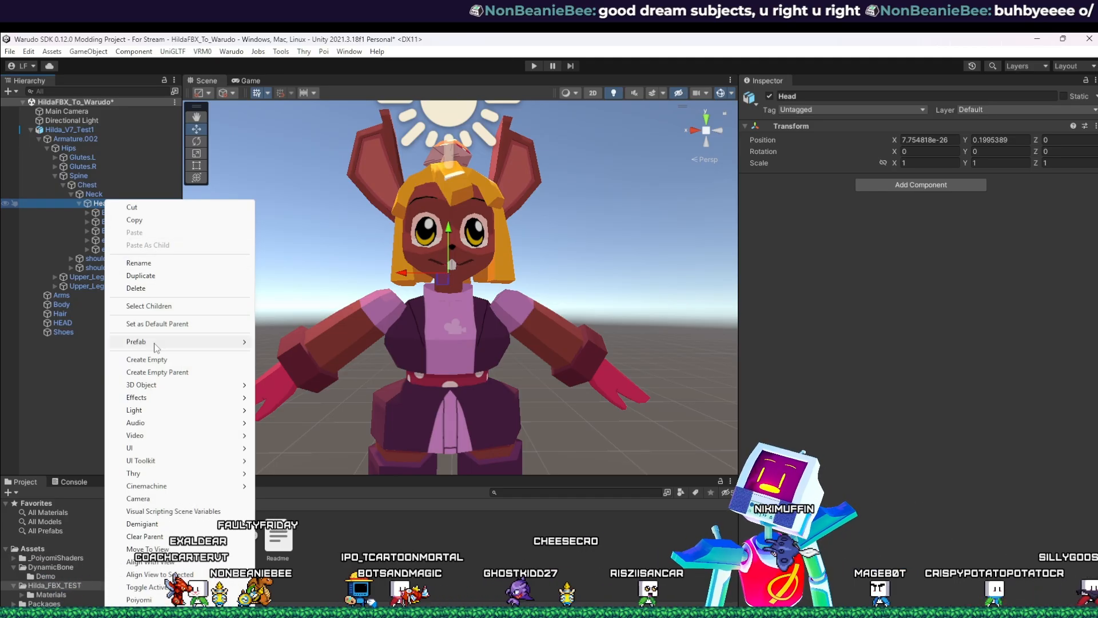
click(155, 359)
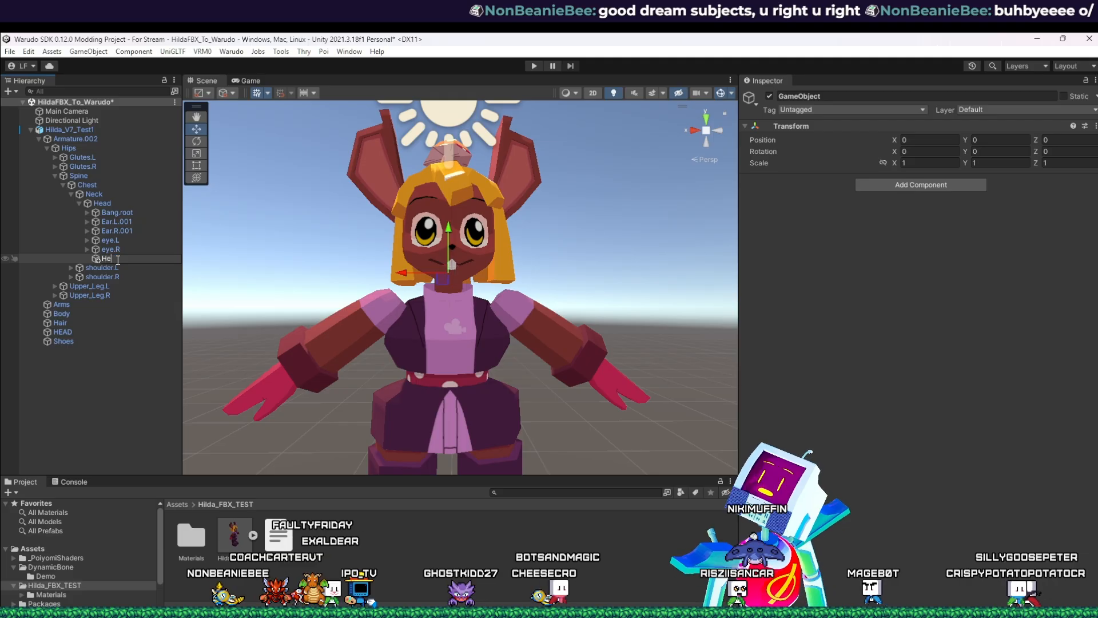
text(HeadCollider)
key(Return)
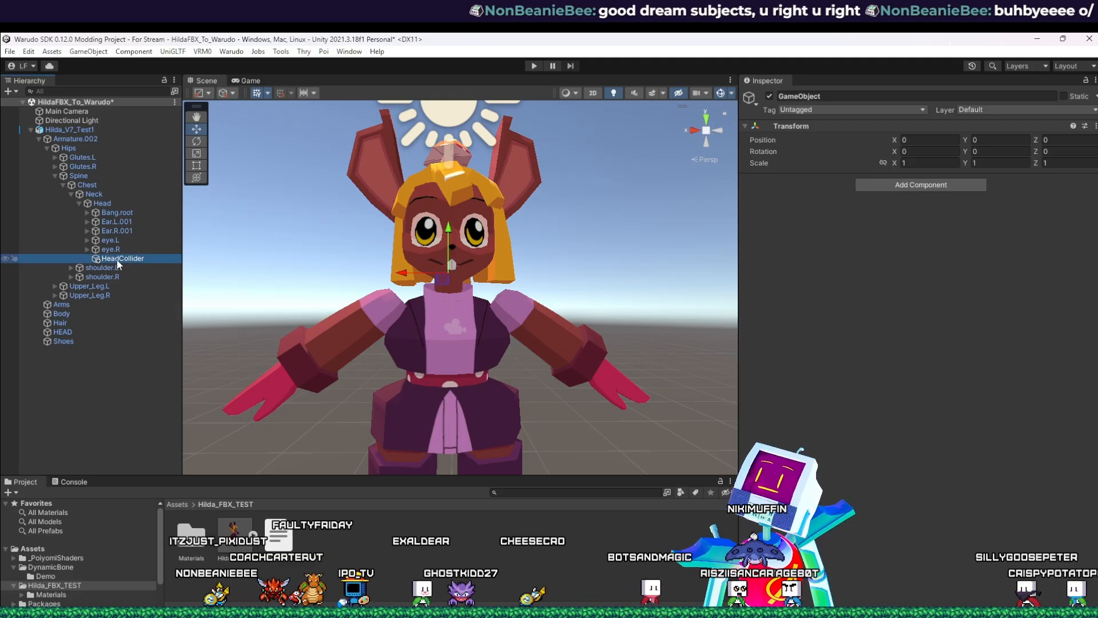
Step: Add a Dynamic Bone Collider to HeadCollider and set its Center Z to 0.46
click(875, 184)
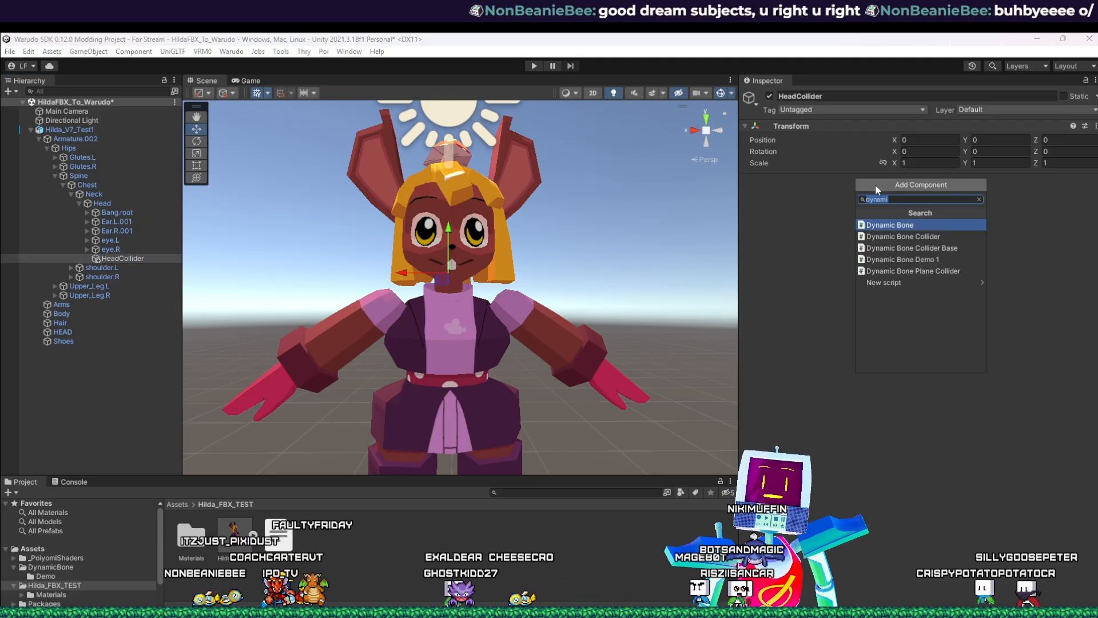
click(887, 232)
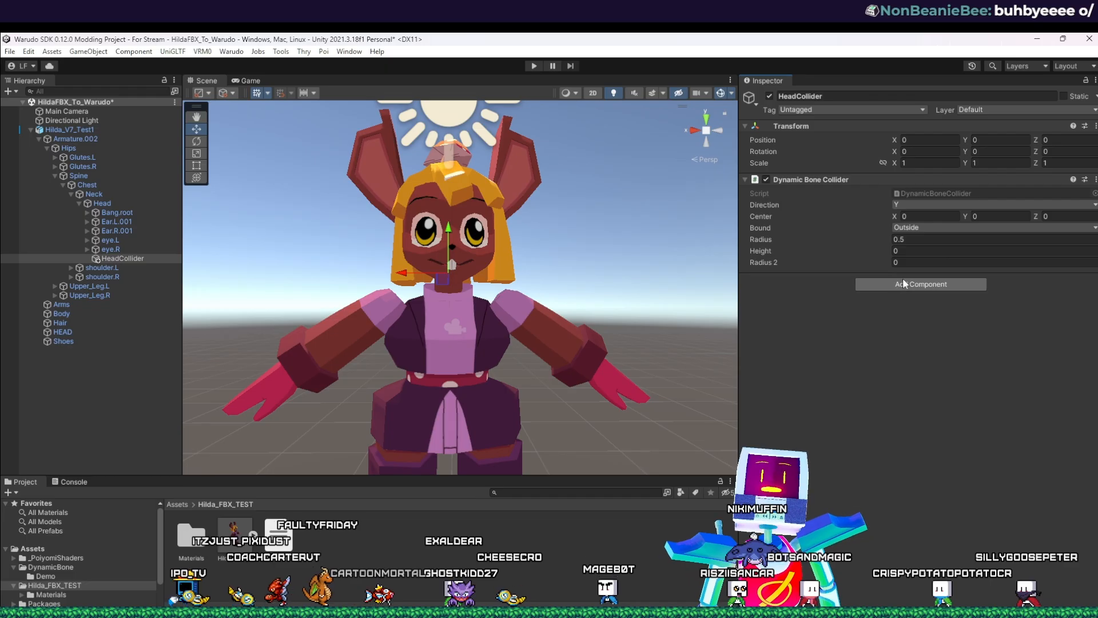
scroll(606, 351, down, 5)
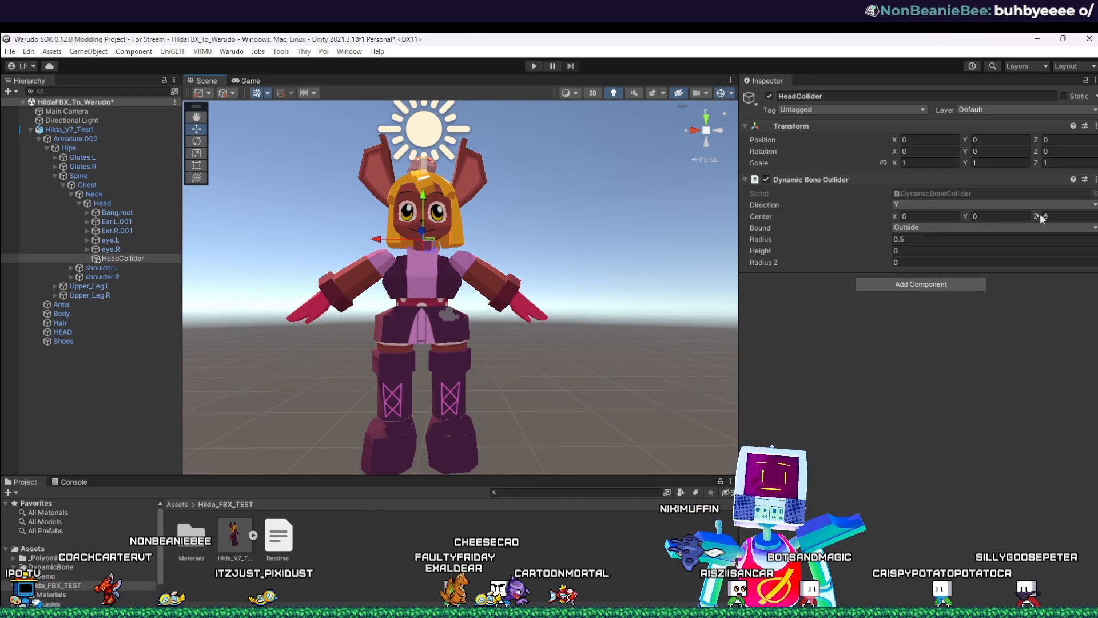
click(100, 197)
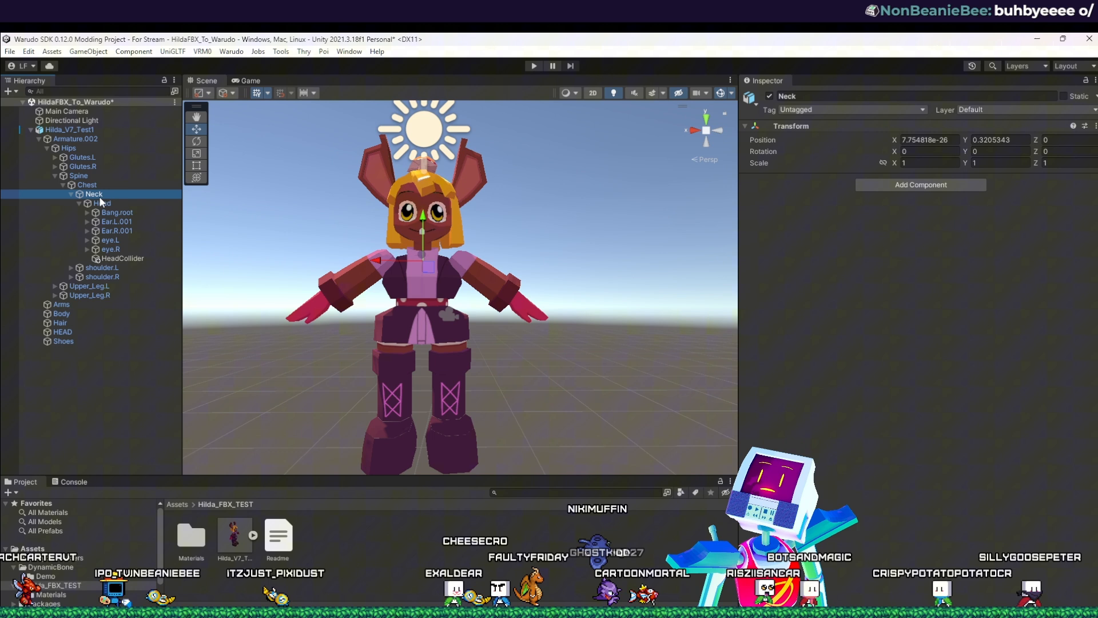
click(121, 258)
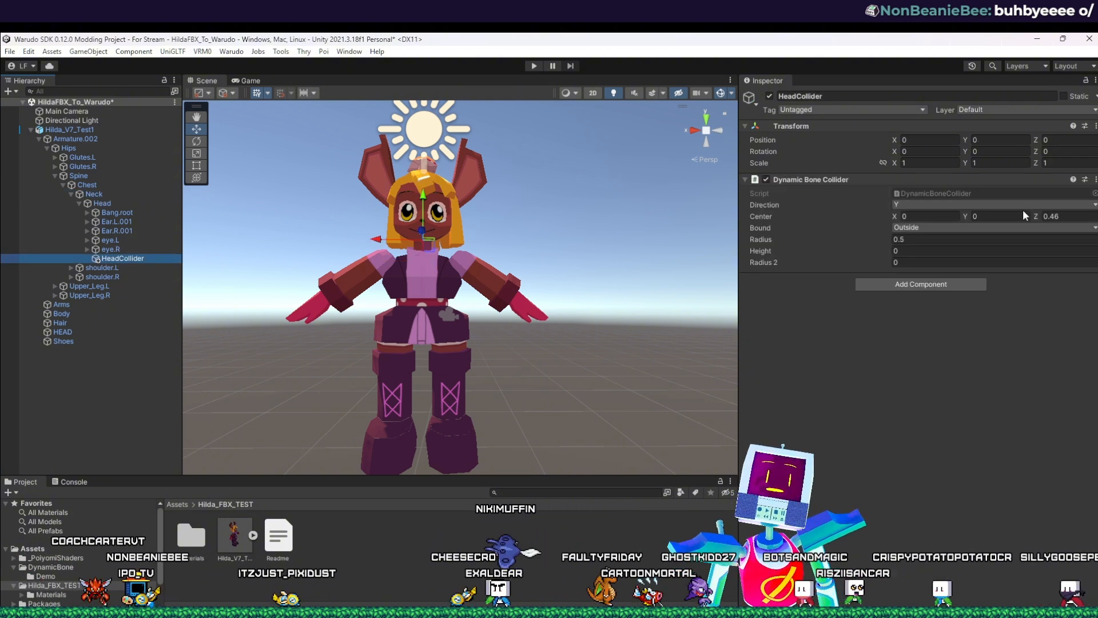
Step: Try a collider radius of 2.58 on HeadCollider in play mode, then exit play mode
click(534, 66)
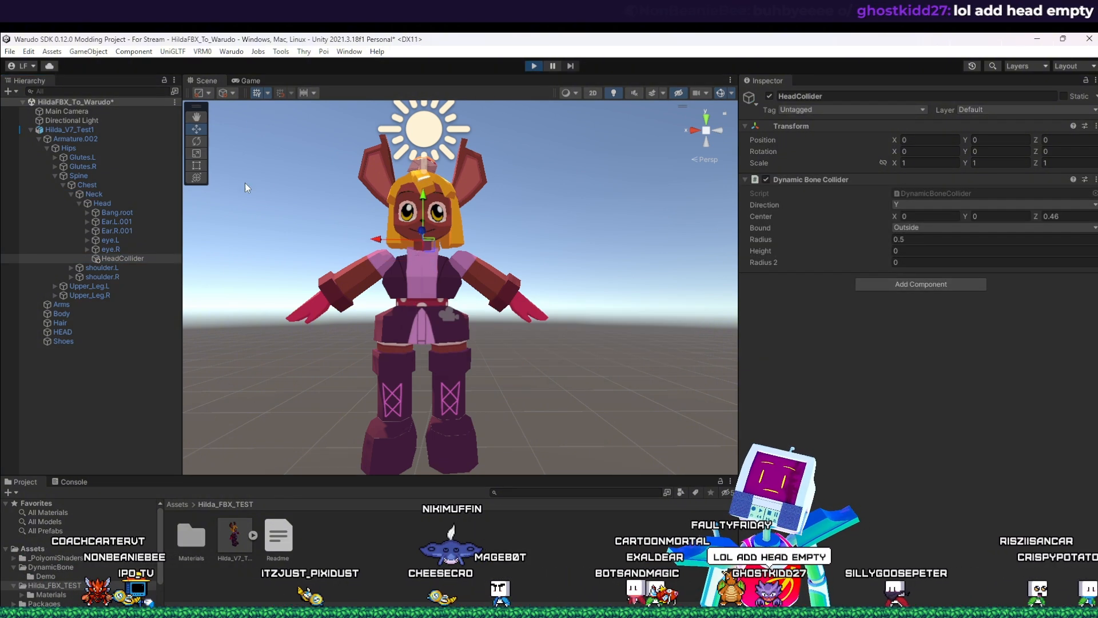
click(207, 81)
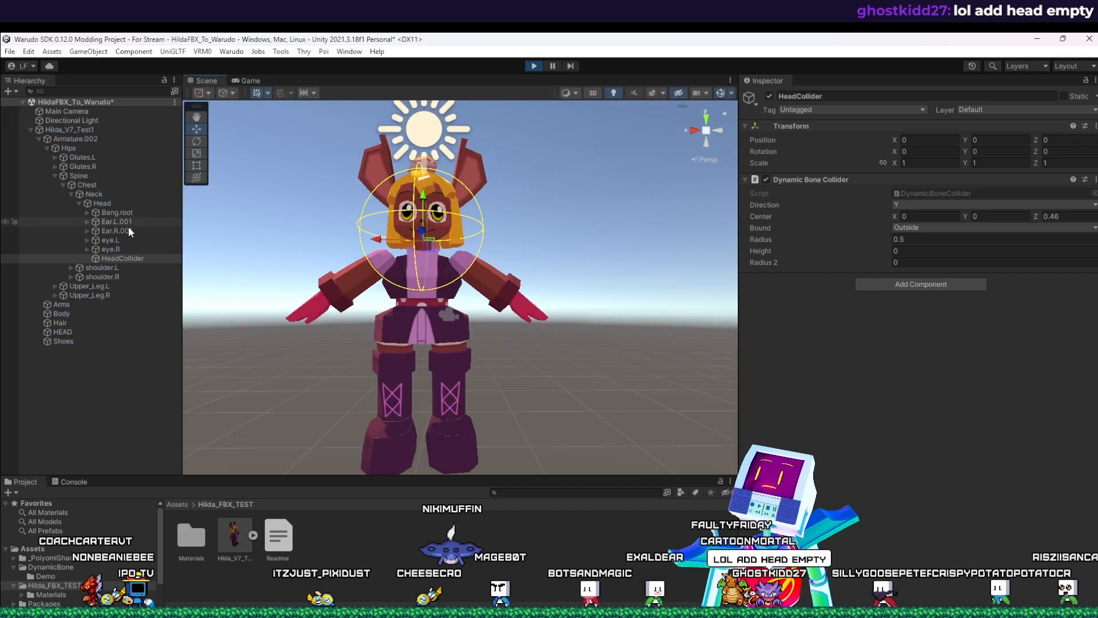
click(132, 250)
click(130, 258)
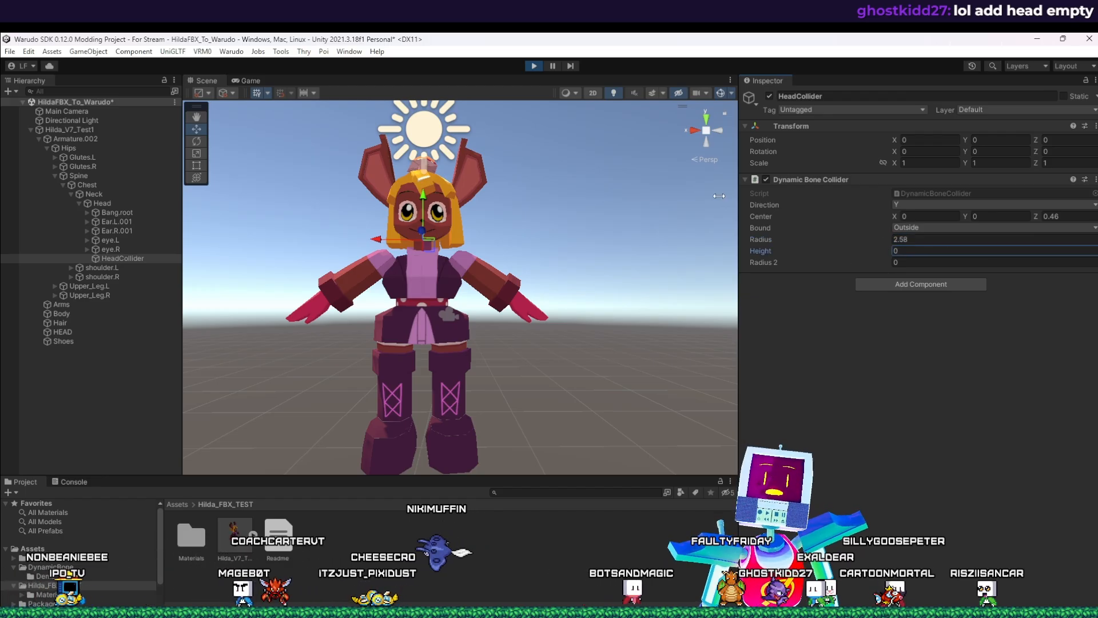
click(535, 66)
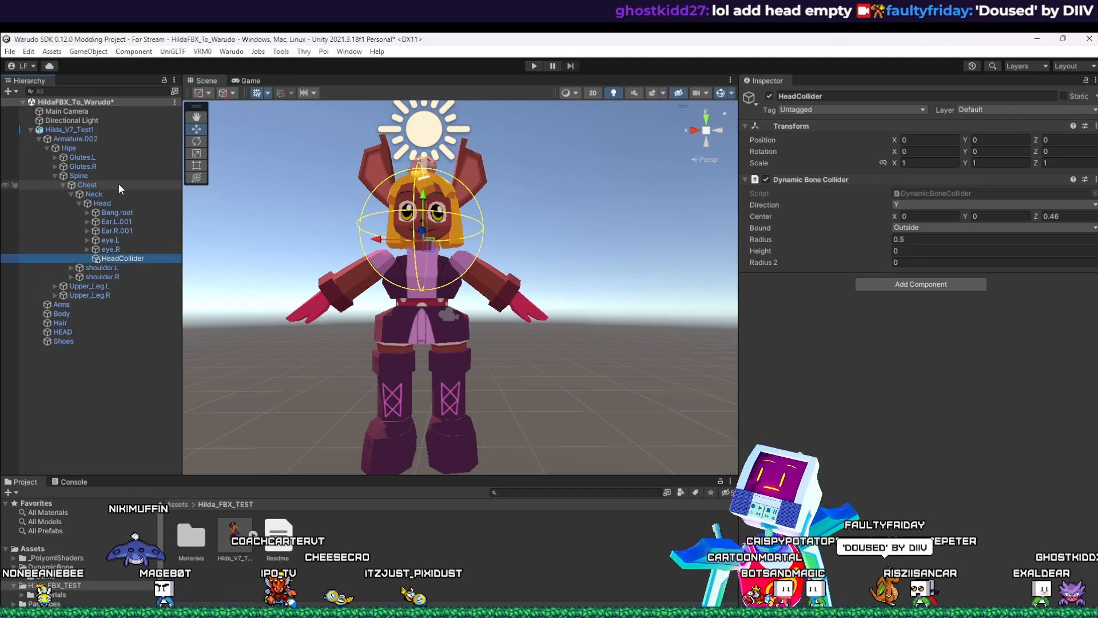
Step: Delete HeadCollider from the Head bone and collapse the Hilda_V7_Test1 hierarchy
key(Delete)
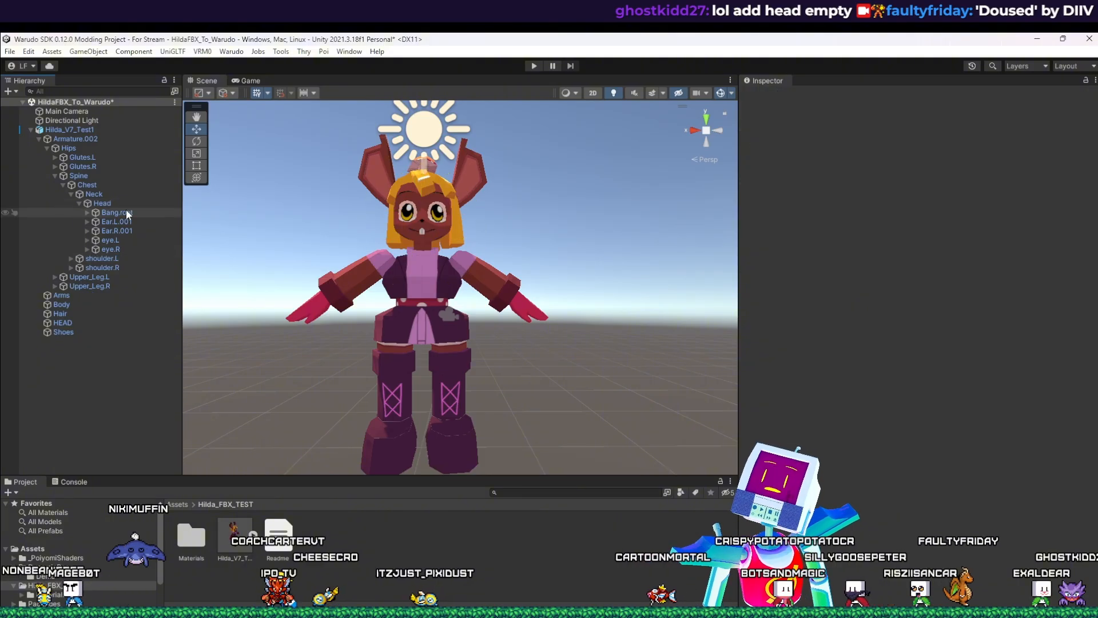
click(62, 185)
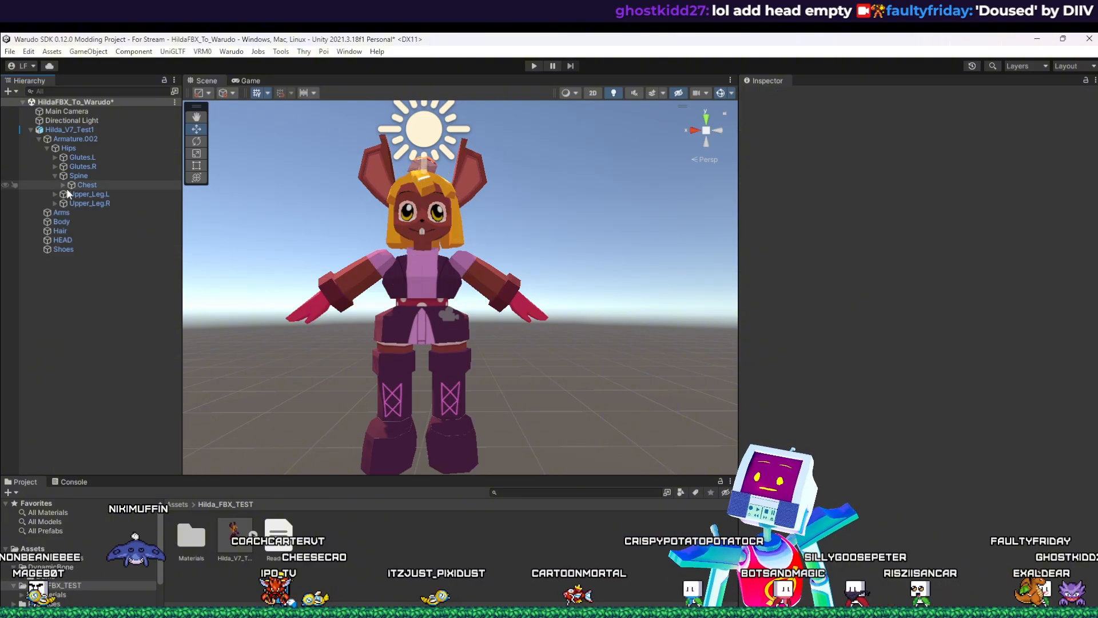
click(56, 184)
click(54, 175)
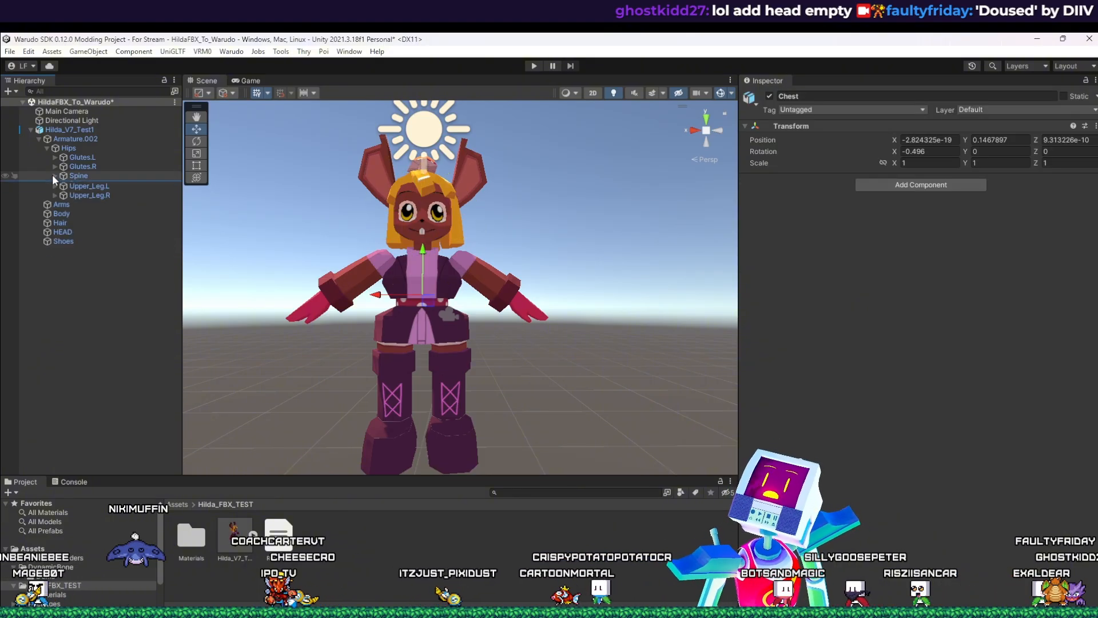
middle_drag(389, 178, 396, 190)
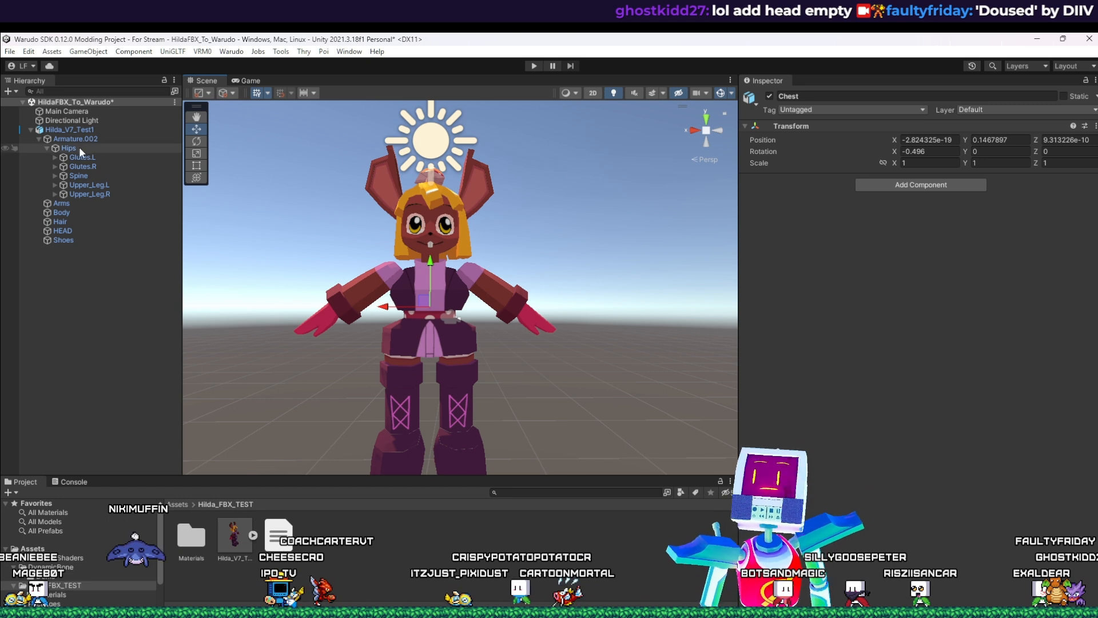
click(29, 131)
click(31, 130)
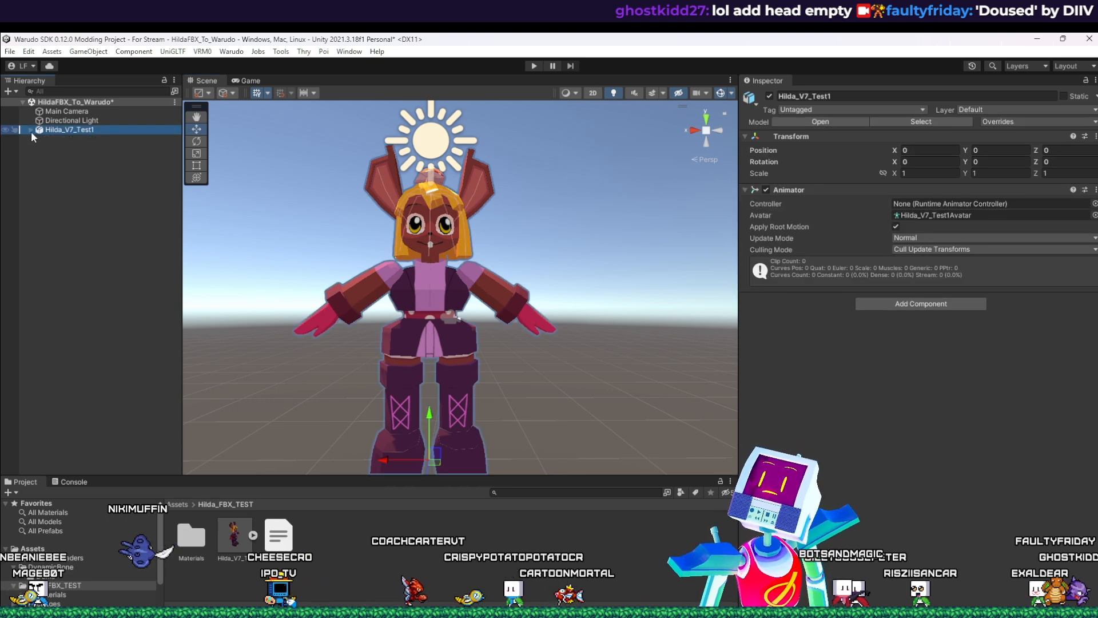
Step: Check the jiggle in play mode by shifting Hilda_V7_Test1 to about X -0.131, exit play mode and deselect the model
click(532, 65)
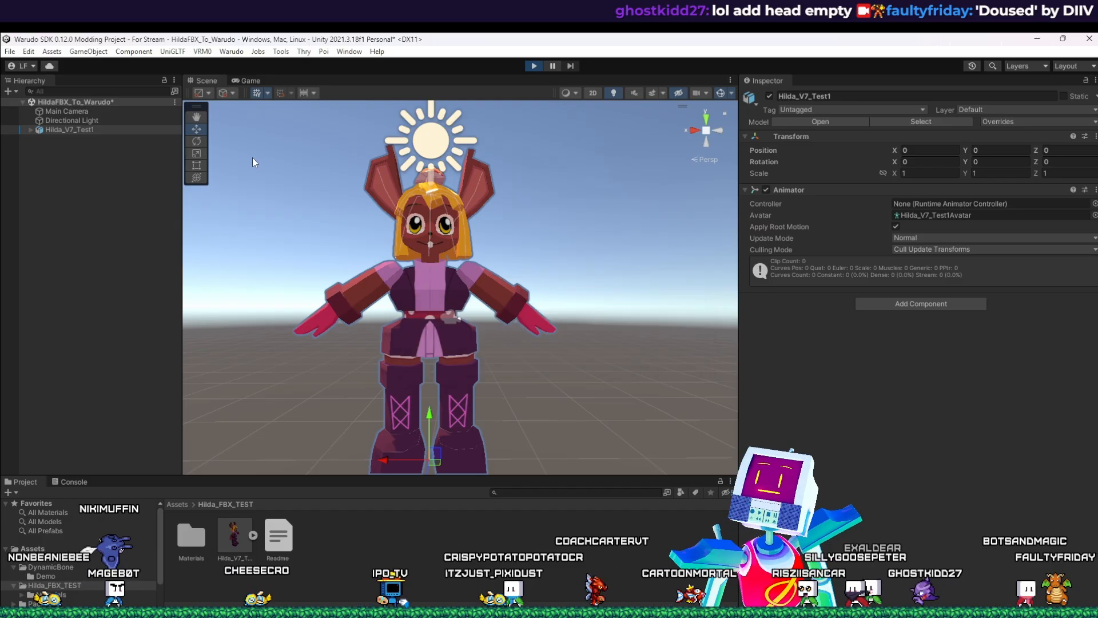
click(216, 83)
drag(416, 456, 443, 458)
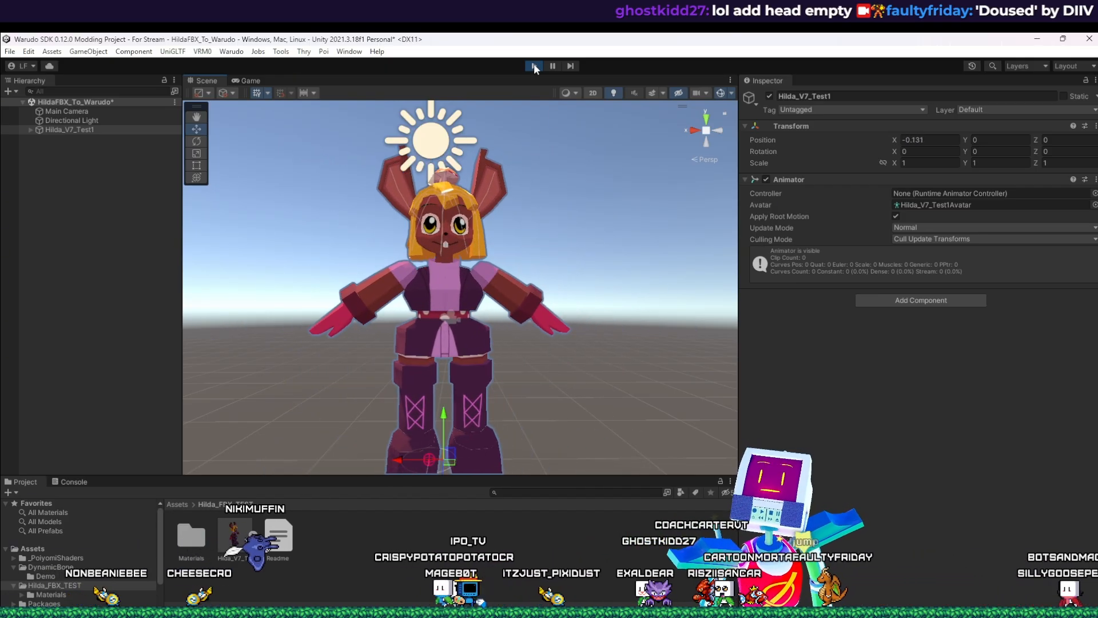
click(534, 66)
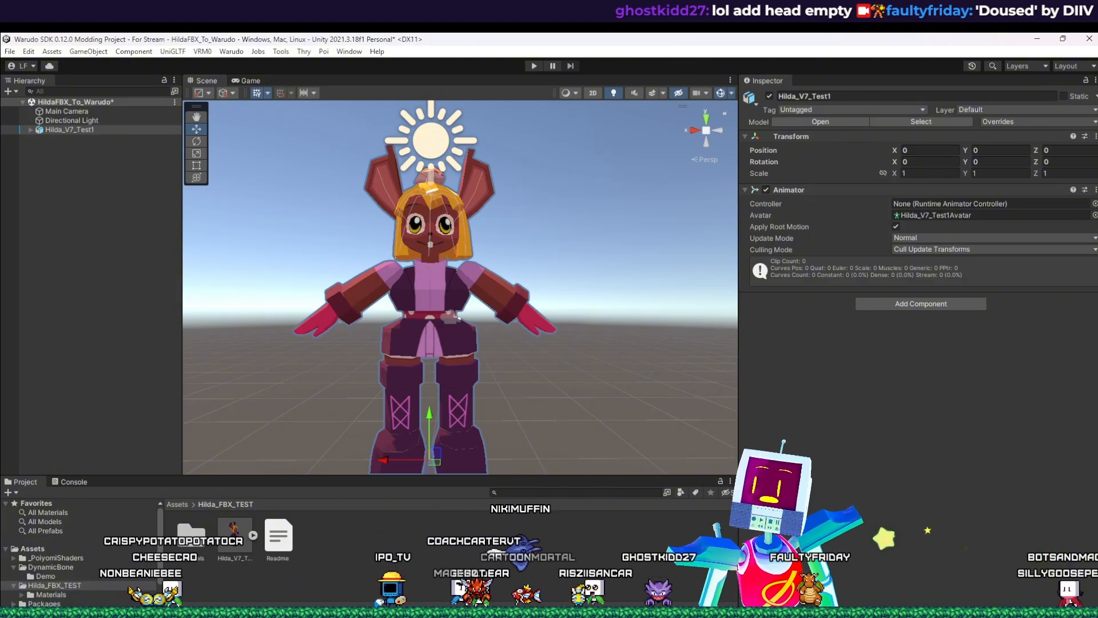
click(367, 533)
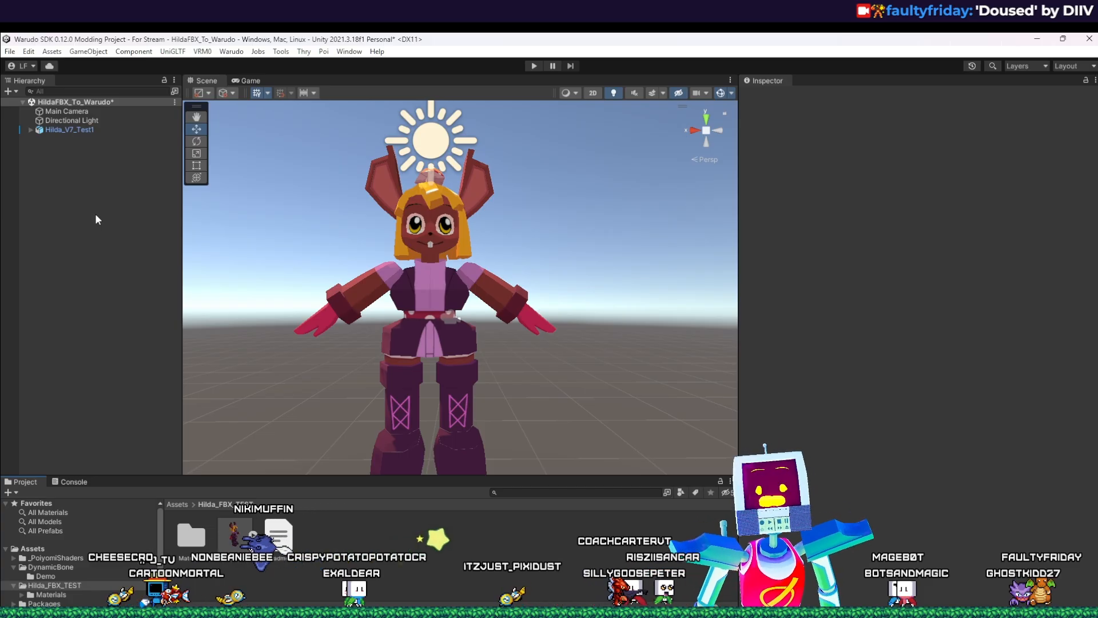
Step: Duplicate Hilda_V7_Test1 and hide the original in the scene
click(75, 130)
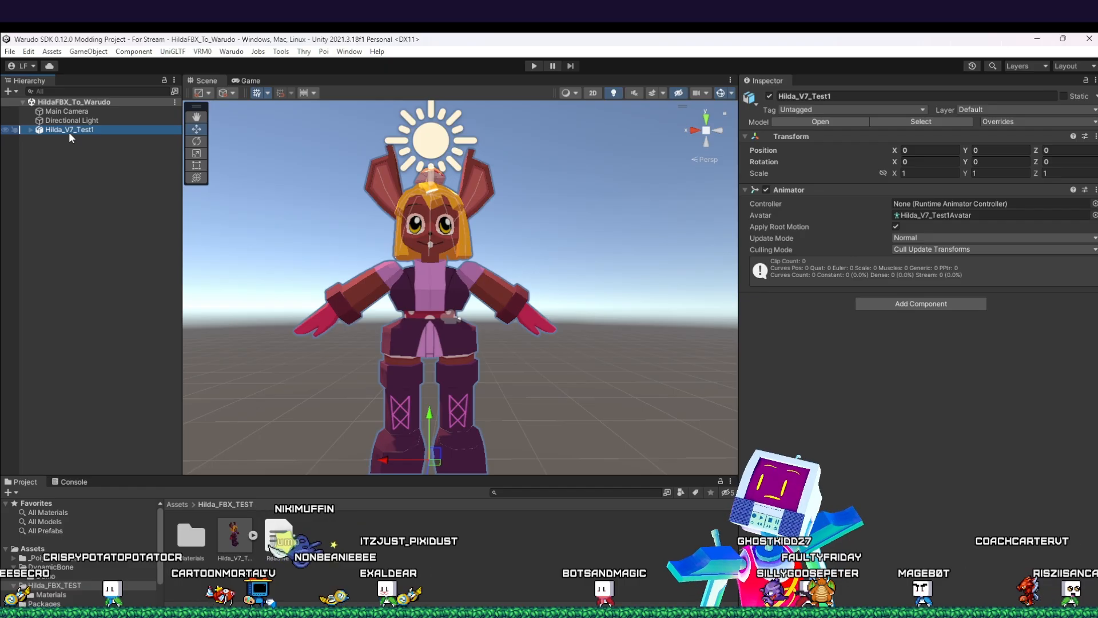
key(ctrl+d)
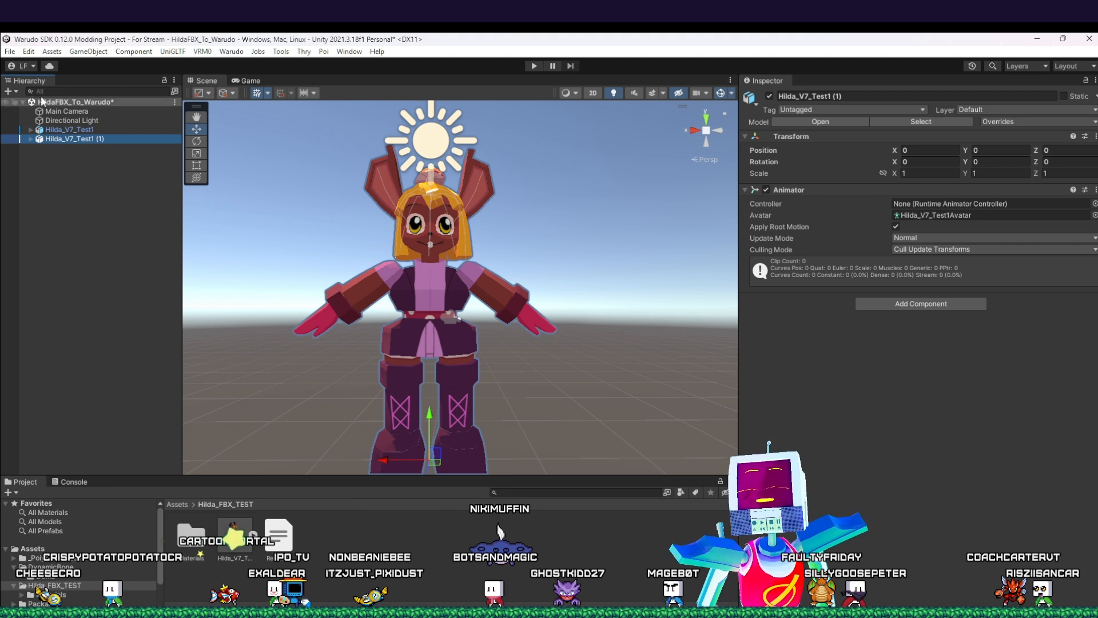
click(6, 129)
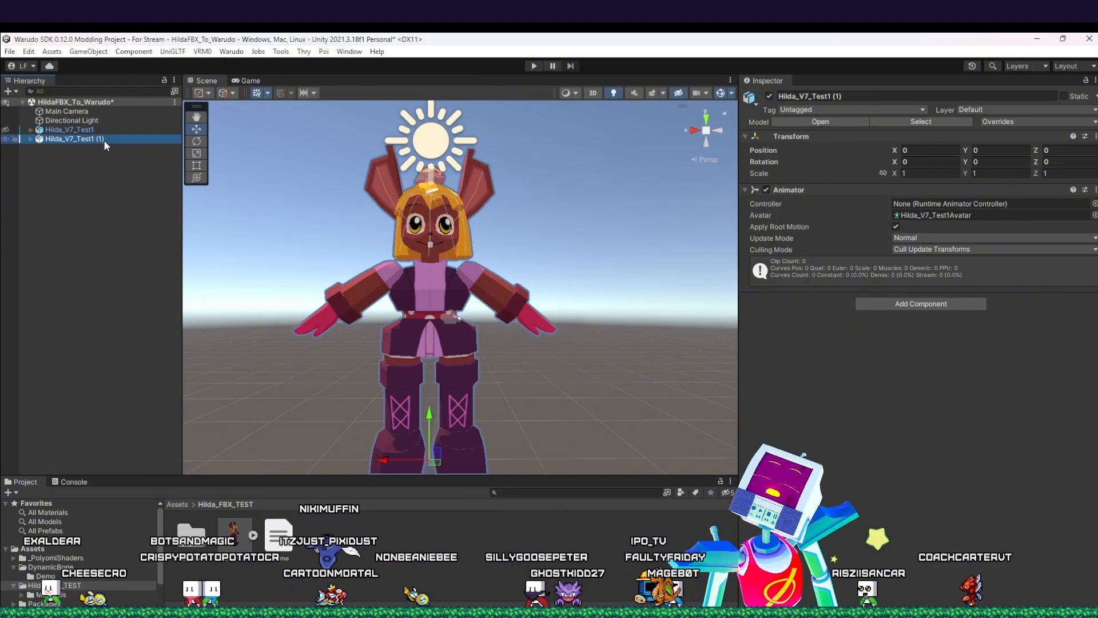
Step: Apply VRM0's Freeze T-Pose to the duplicate Hilda model and hide the normalized copy
click(202, 51)
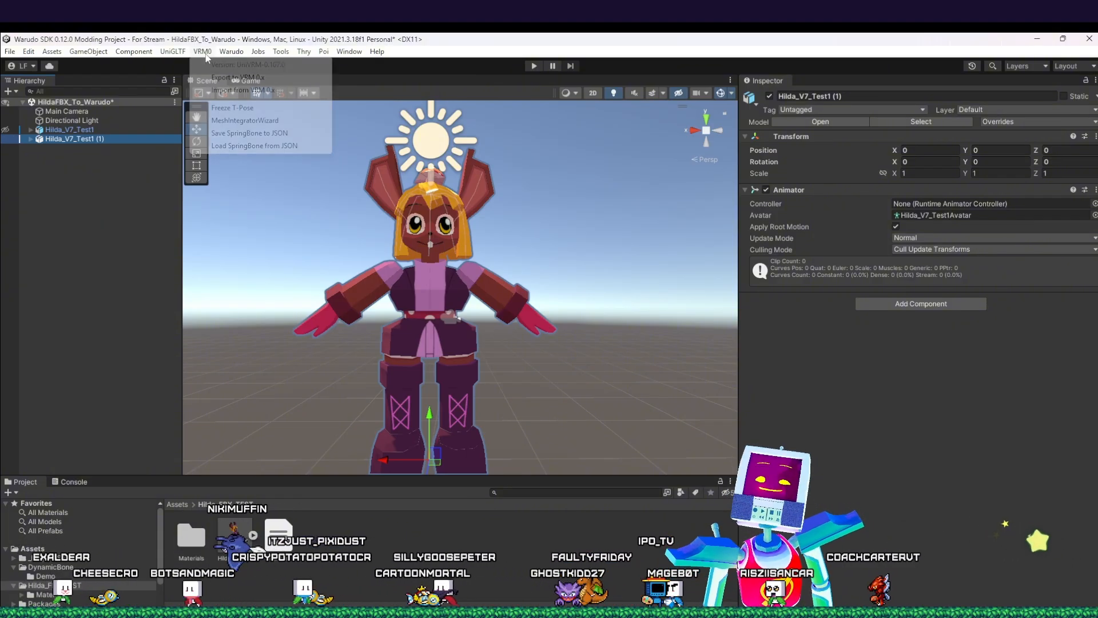
click(237, 109)
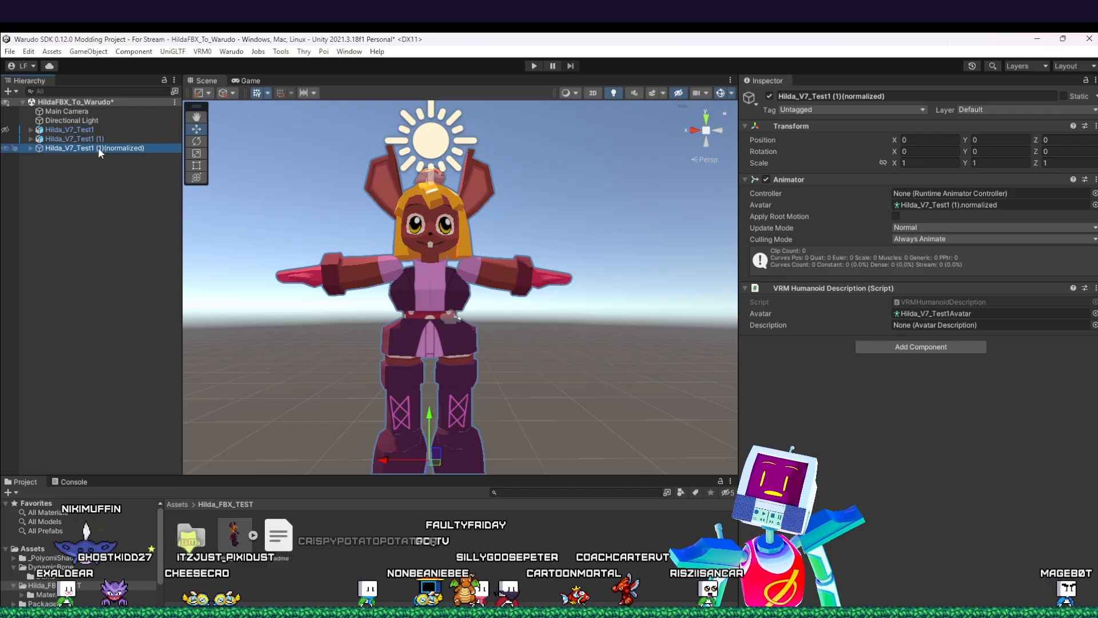
click(6, 148)
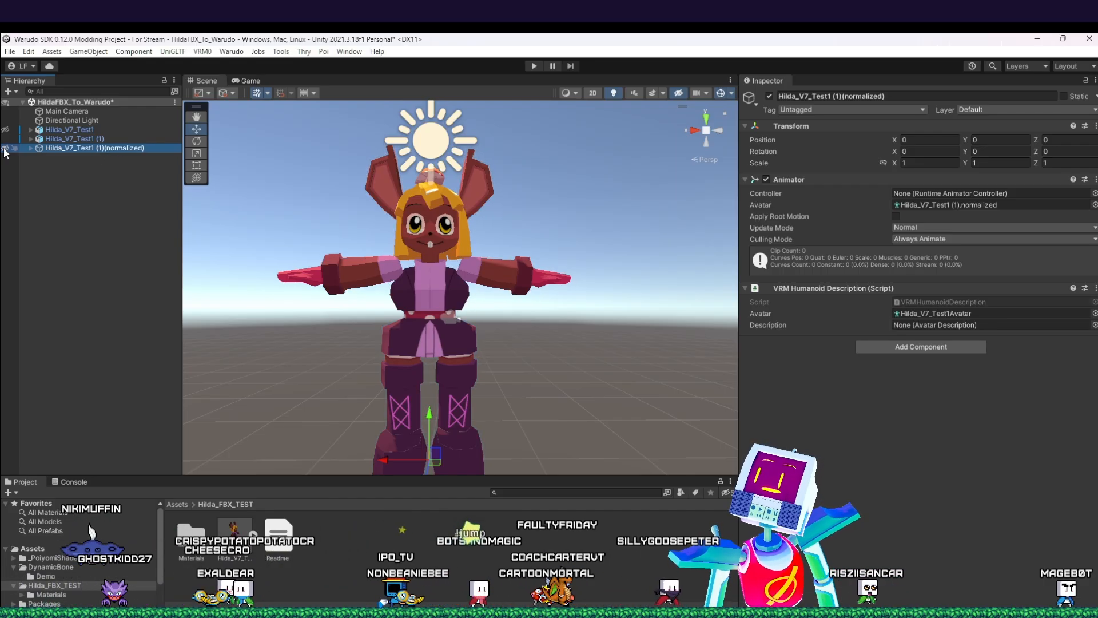
Step: Duplicate the T-posed Hilda_V7_Test1 (1), leave only the new copy visible in the scene and select it
click(74, 139)
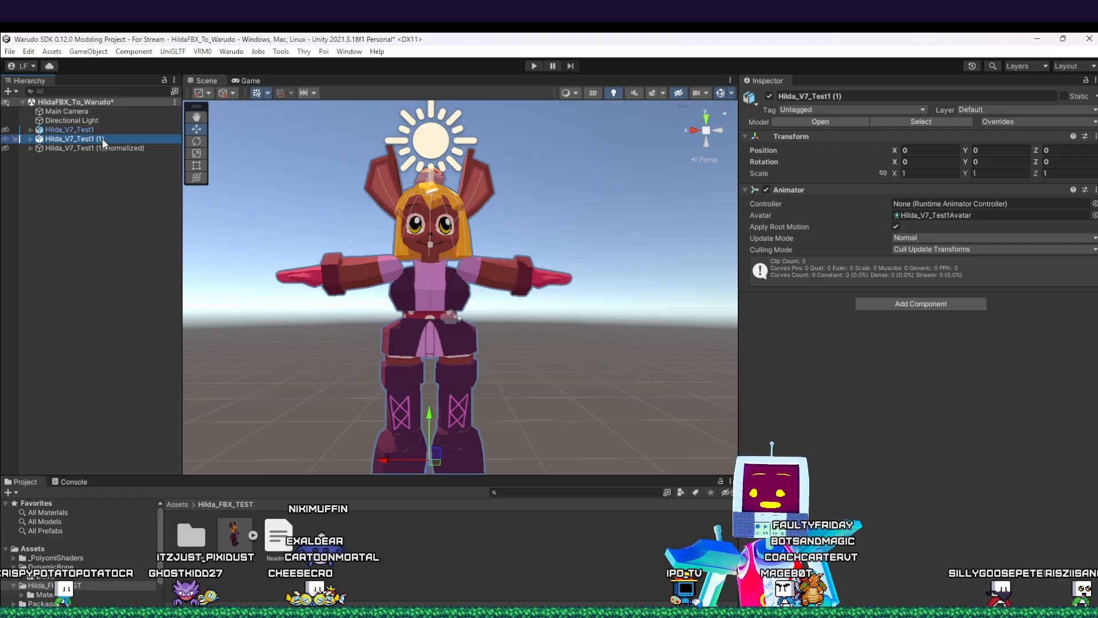
key(ctrl+d)
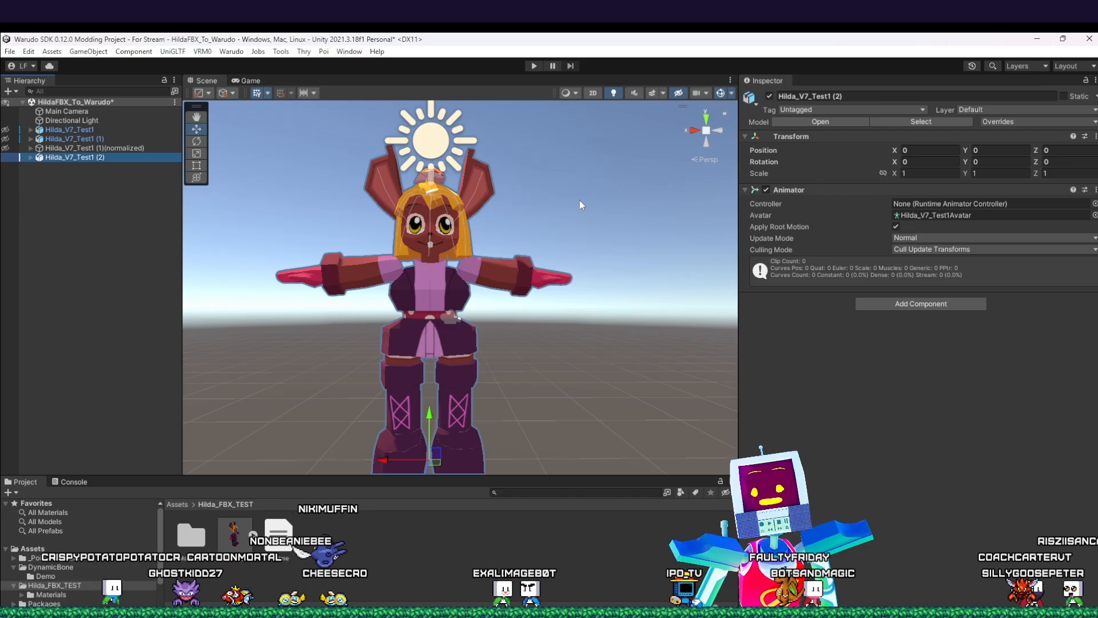
click(7, 157)
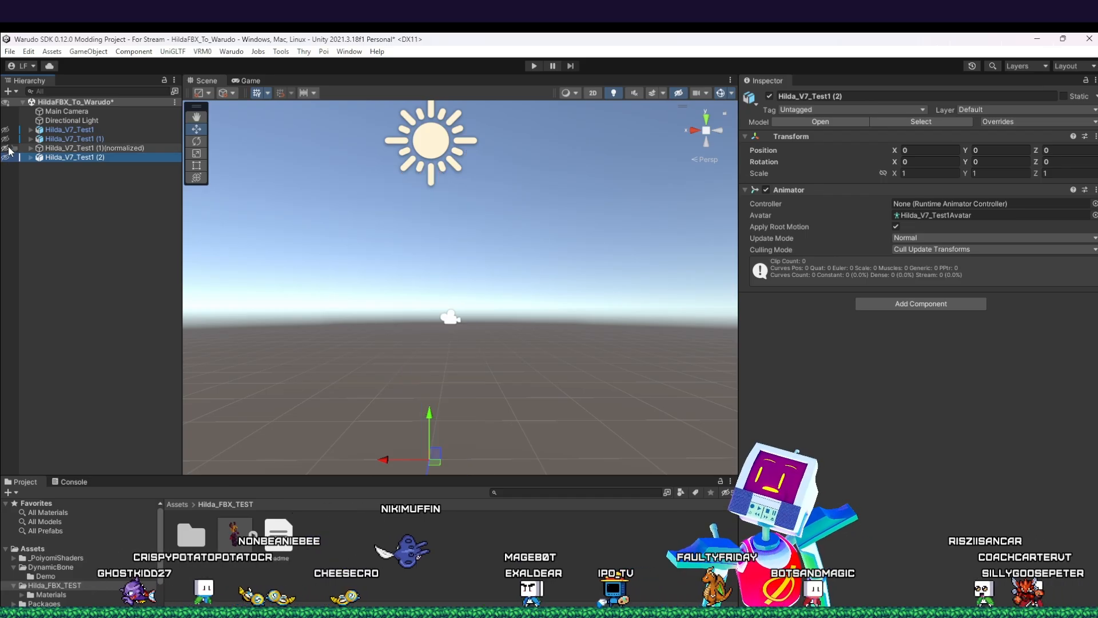
click(6, 139)
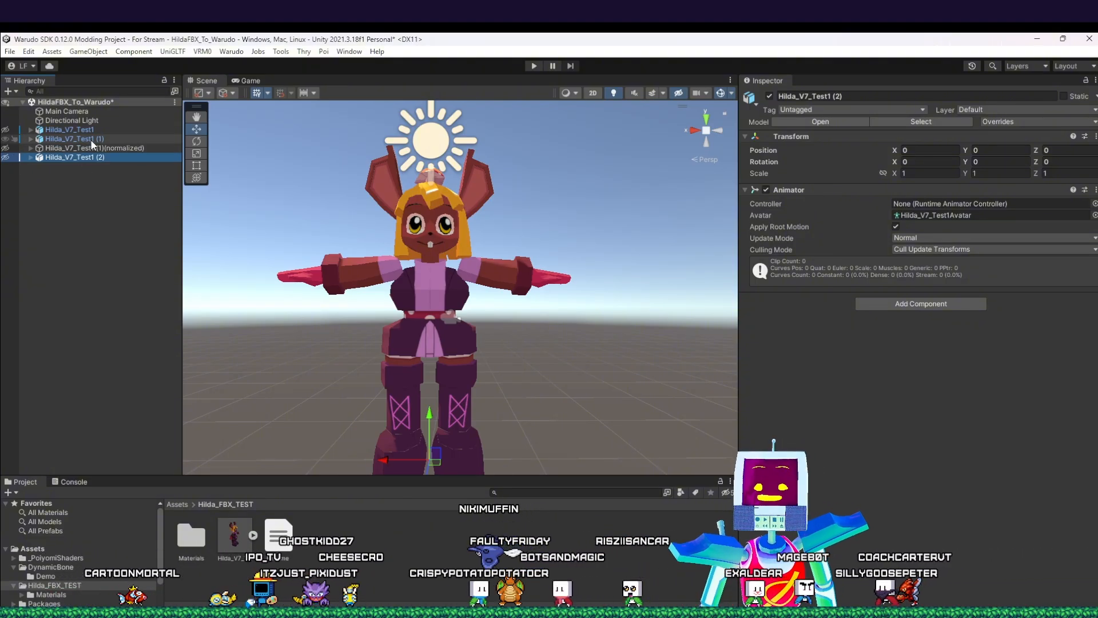
click(7, 139)
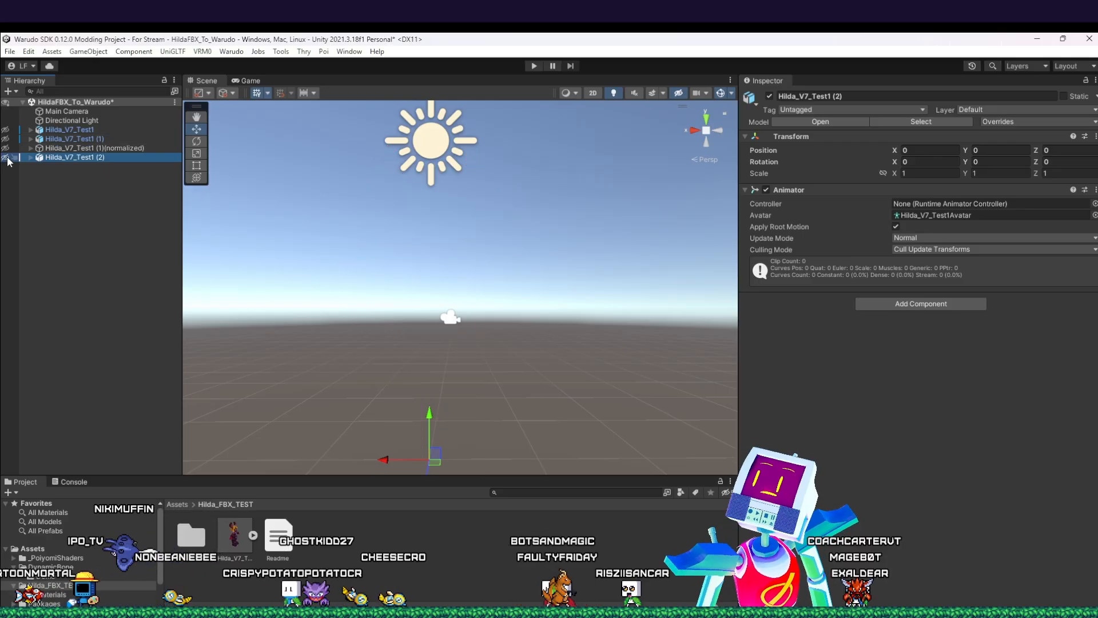
click(7, 157)
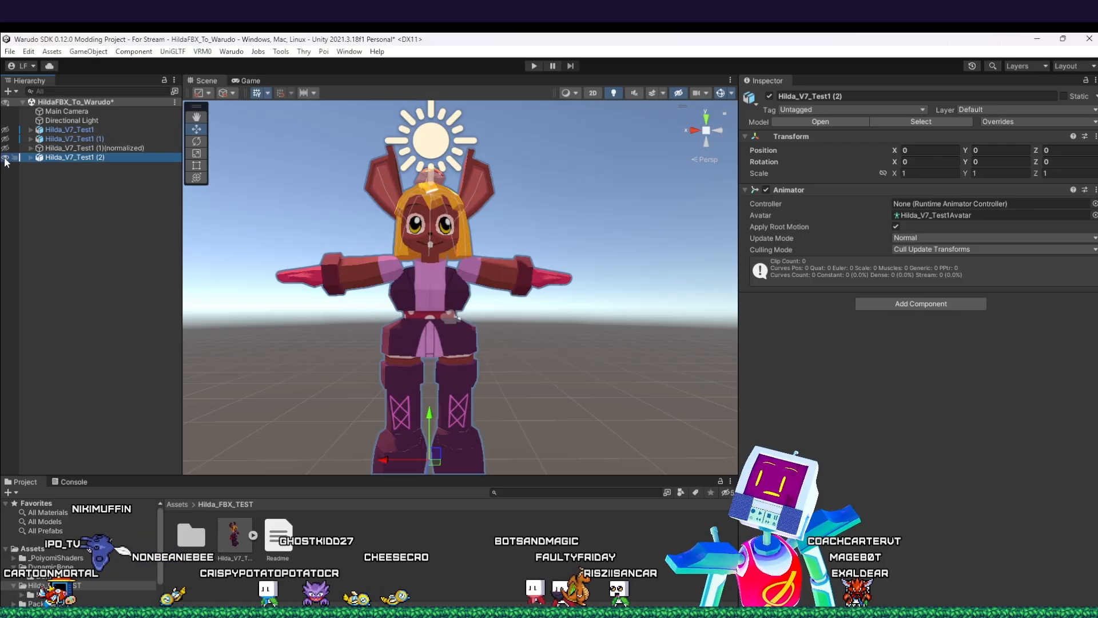
click(65, 164)
click(76, 157)
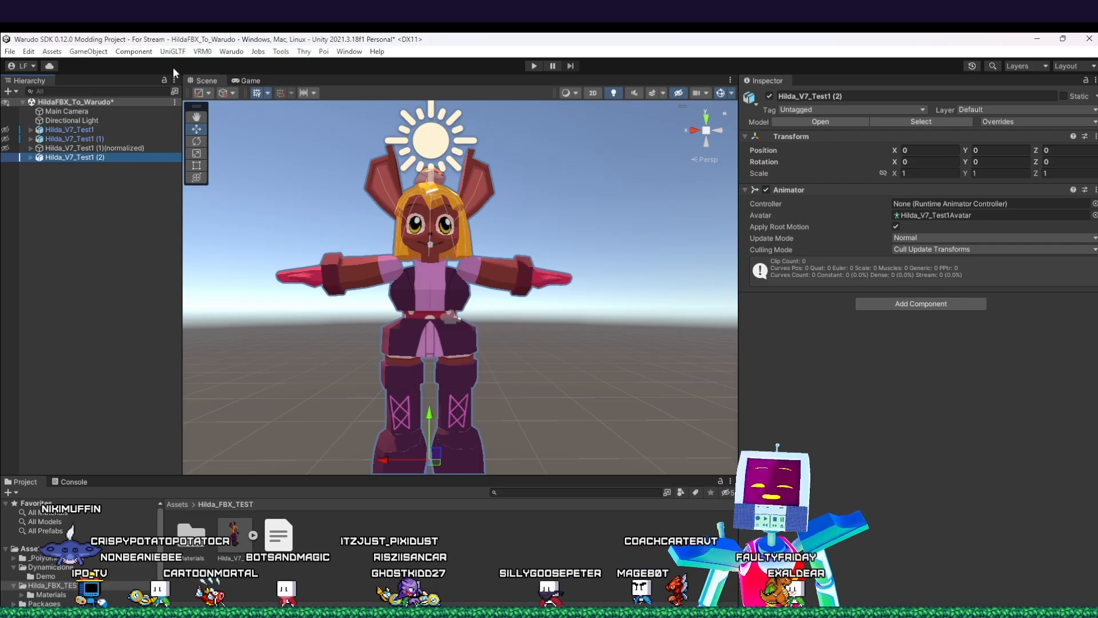
Step: Start a new Warudo mod named Hilda_Test1_Mod and open the selection of its destination folder
click(231, 52)
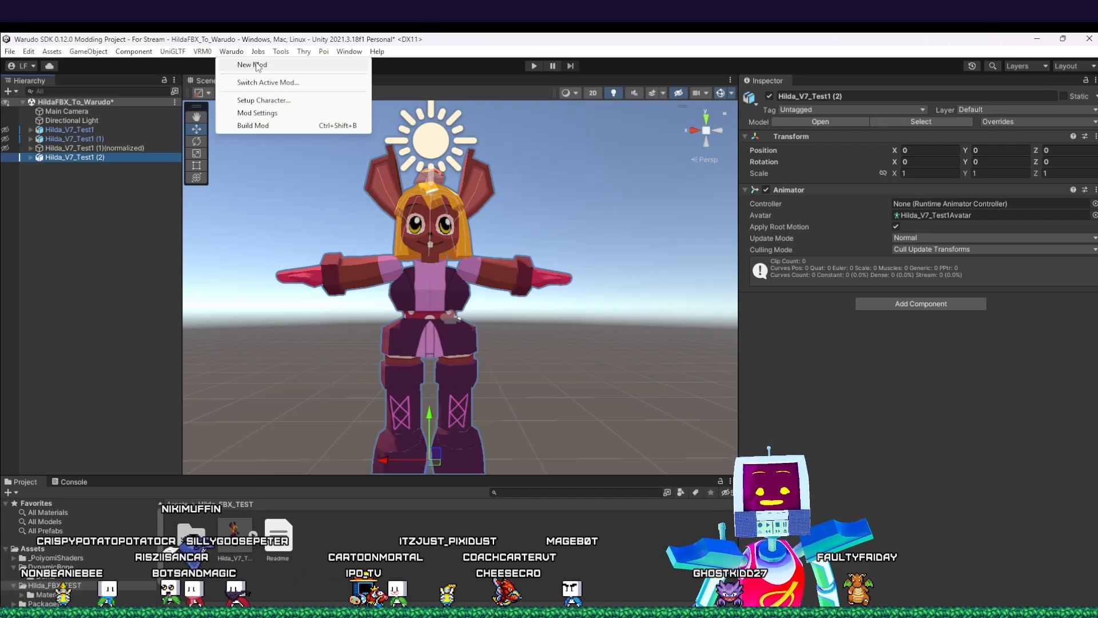
click(253, 65)
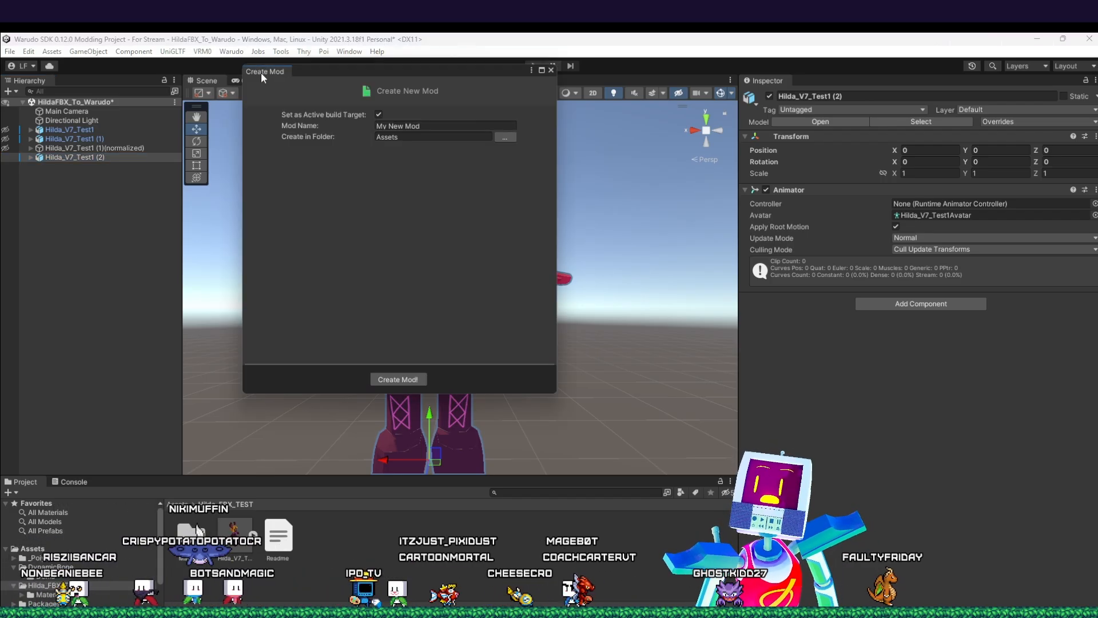
click(428, 126)
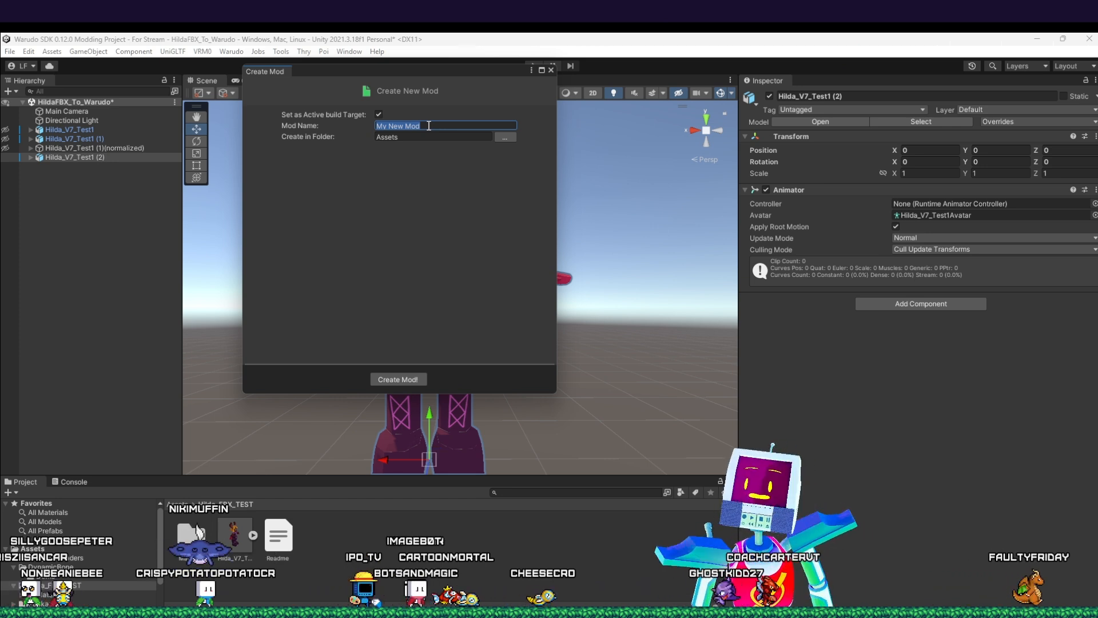
text(Hilda_Tes)
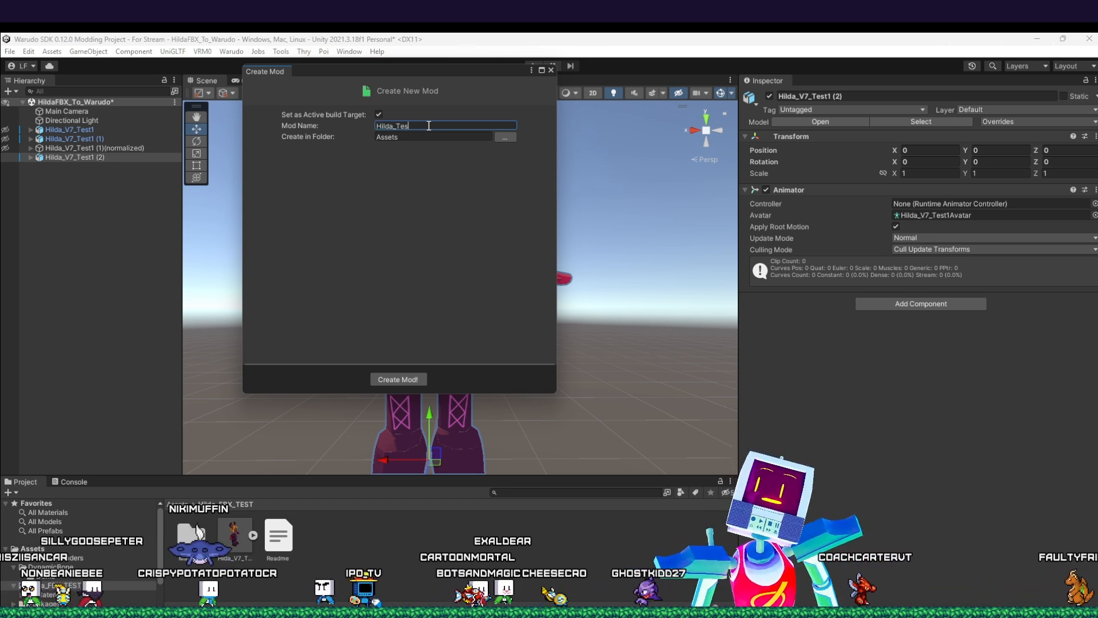
text(t1_Mod)
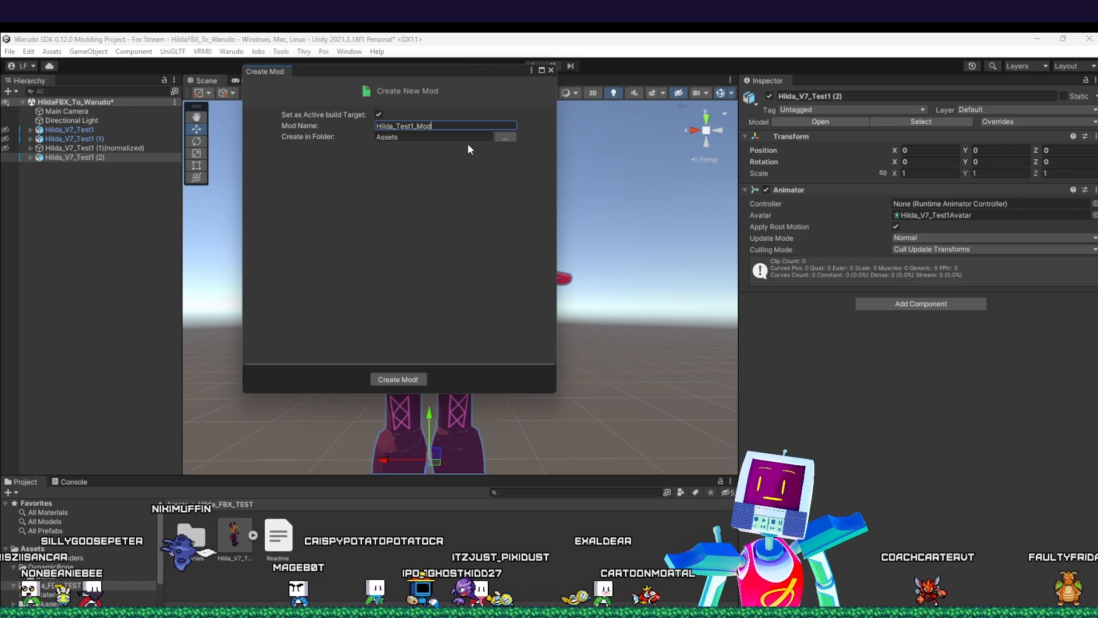
click(504, 139)
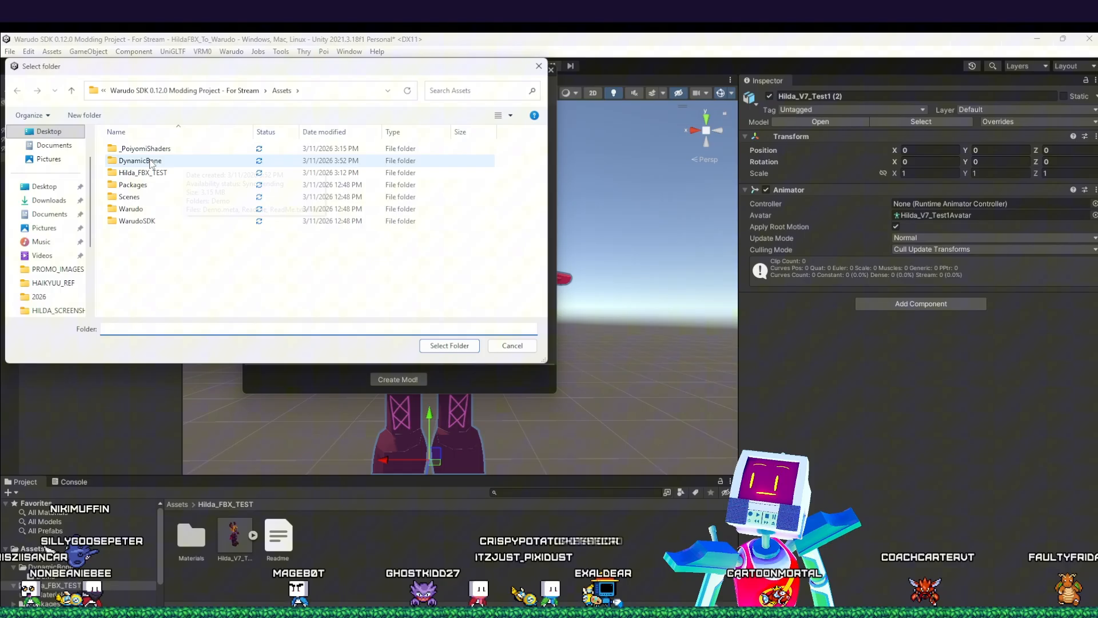
Step: Create the mod Hilda_Test1_Mod in the Assets folder Hilda_FBX_TEST and open the new mod folder in the project
click(167, 174)
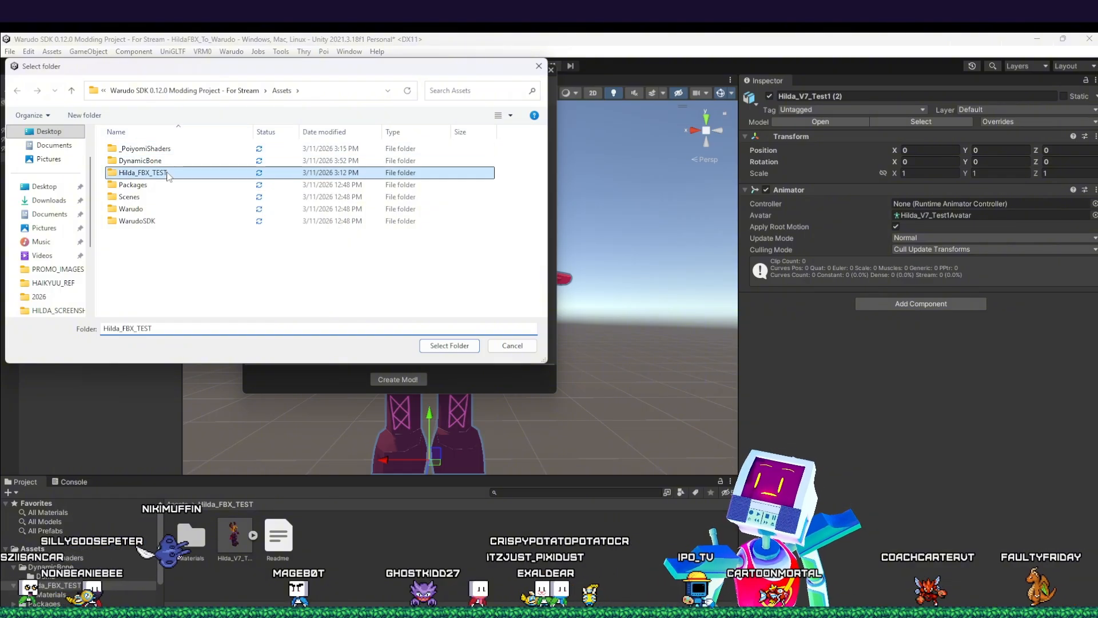
double_click(166, 173)
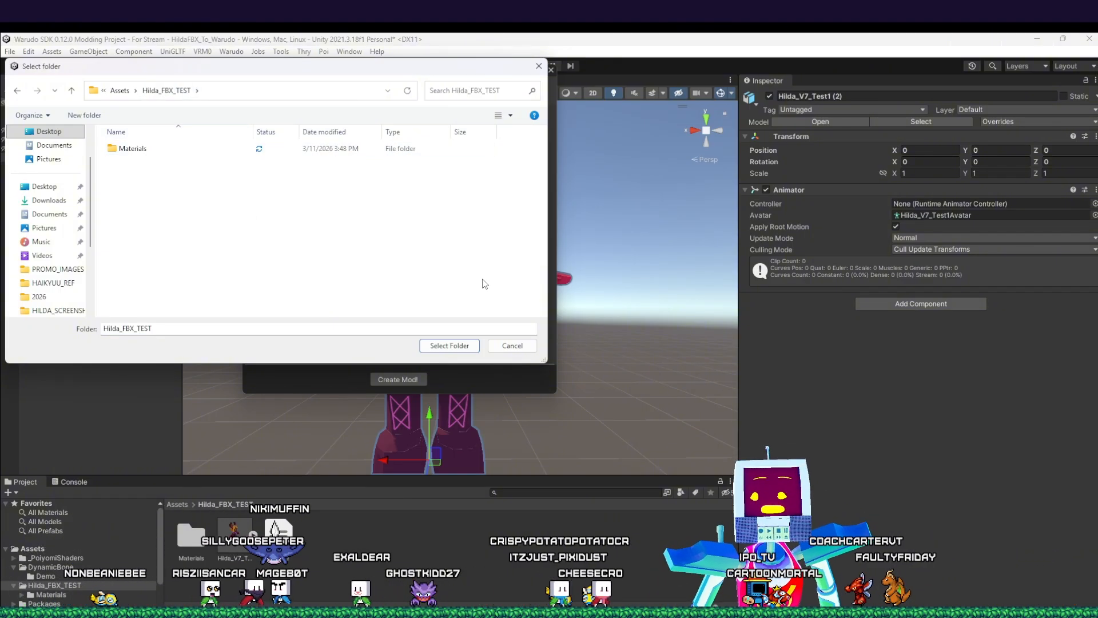
click(455, 345)
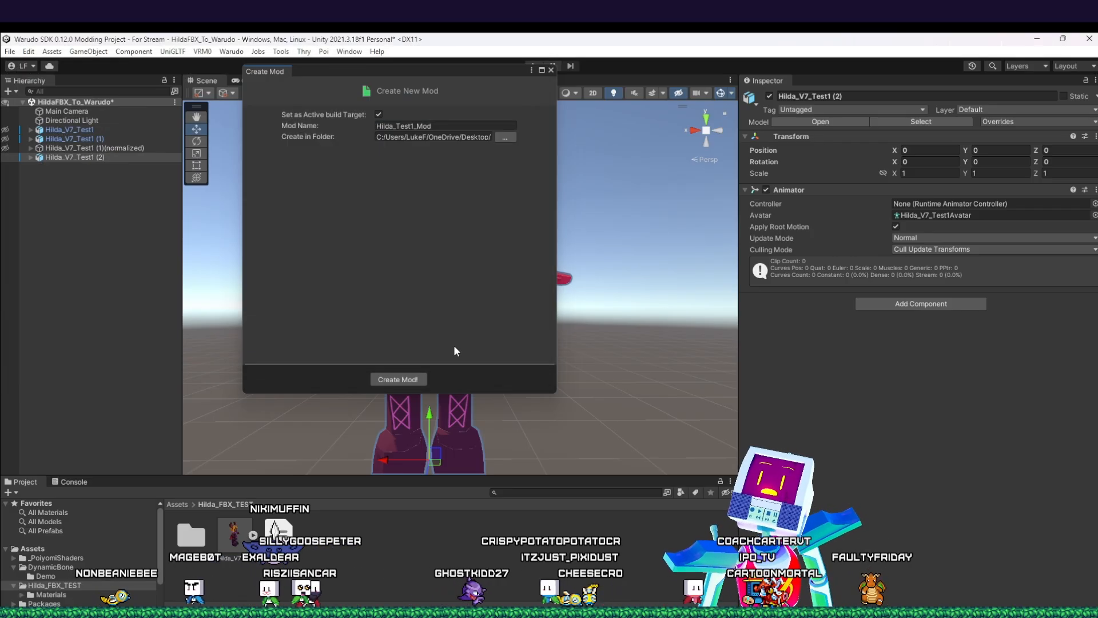
click(411, 379)
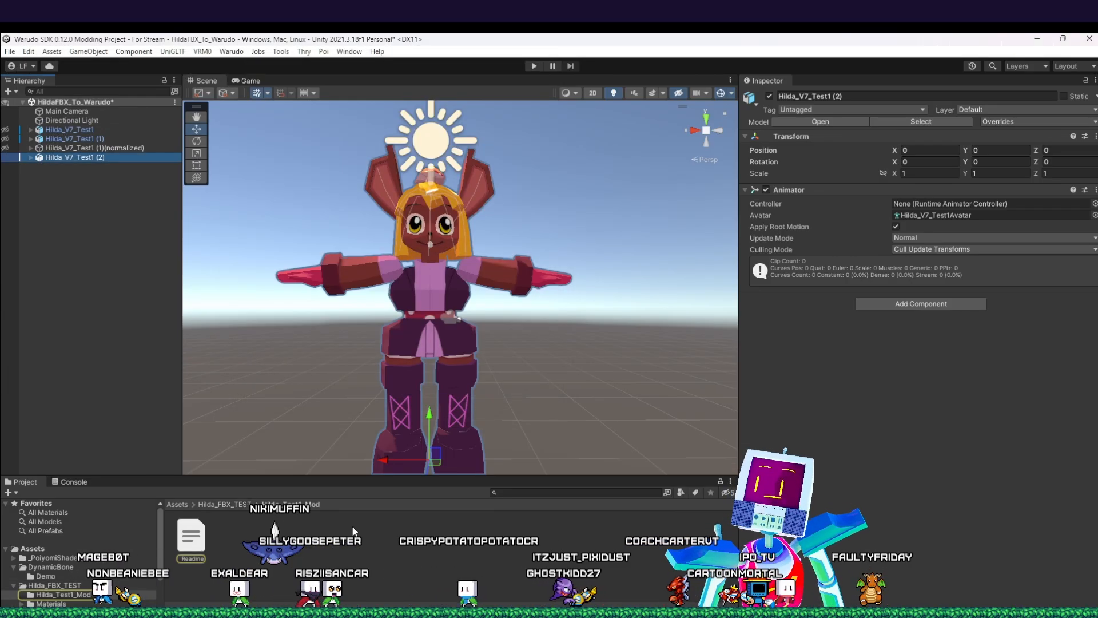
click(232, 504)
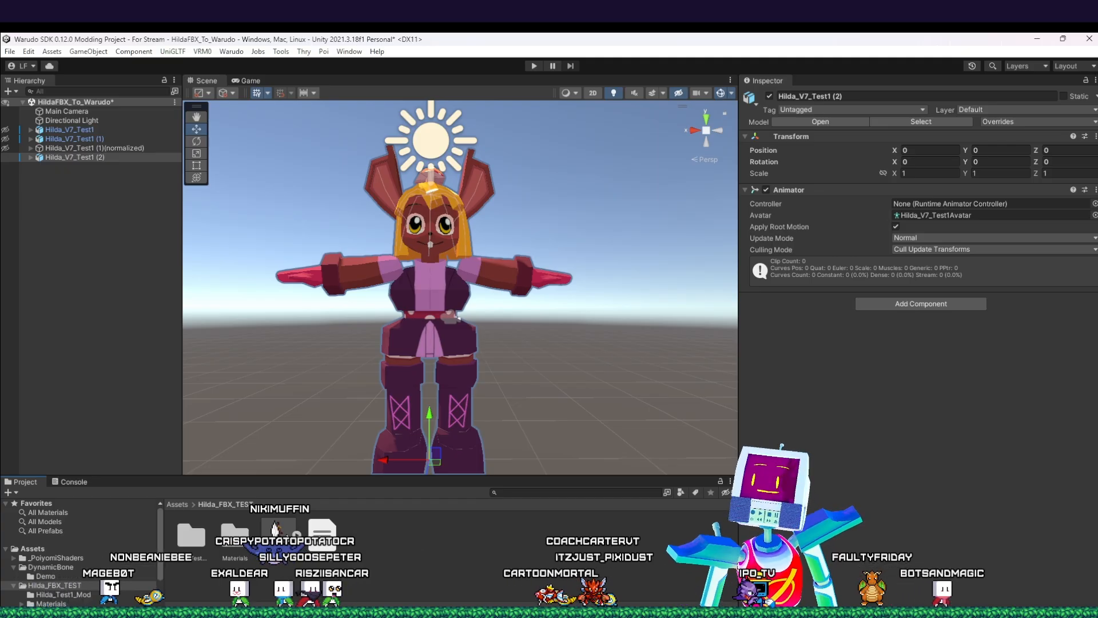
double_click(191, 534)
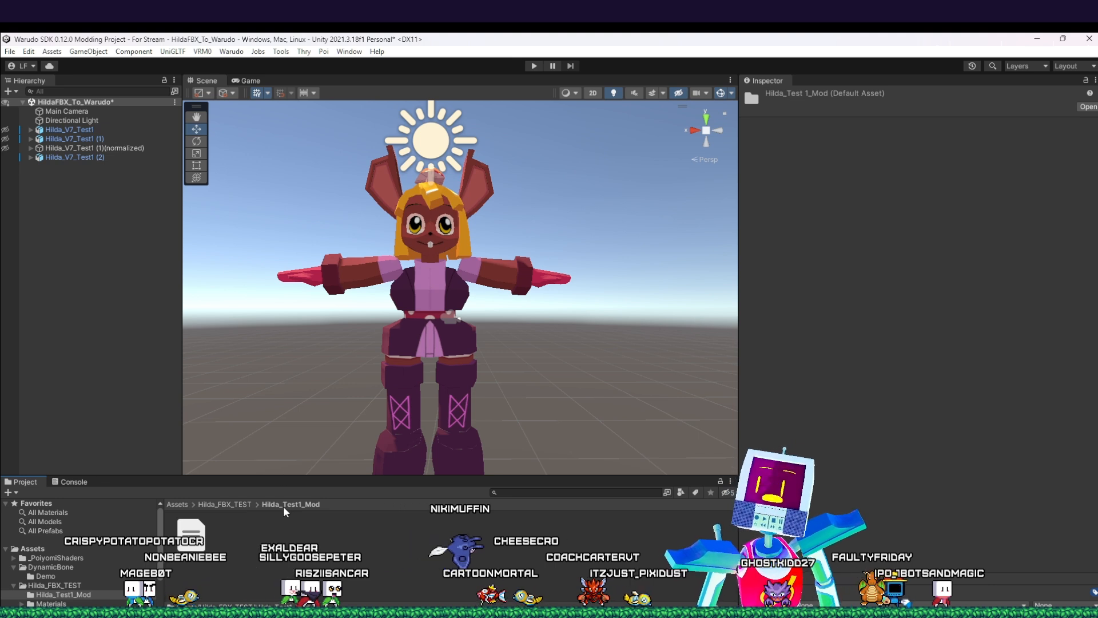
Step: Check which mod is set as active in the mod export settings, with Hilda_V7_Test1 (2) selected
click(96, 157)
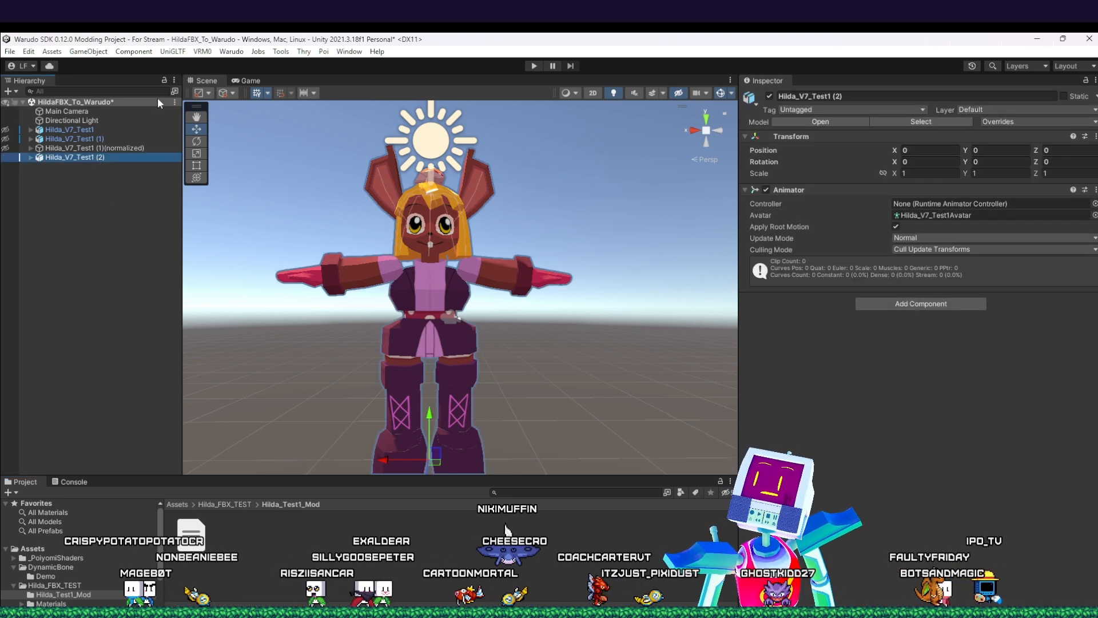
click(232, 52)
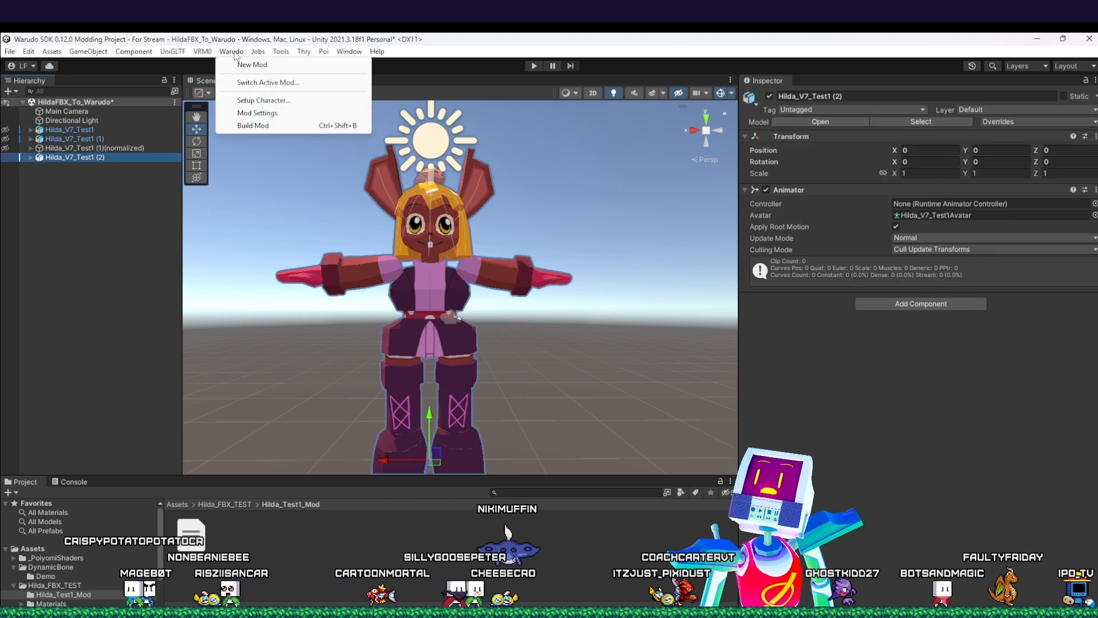
click(280, 83)
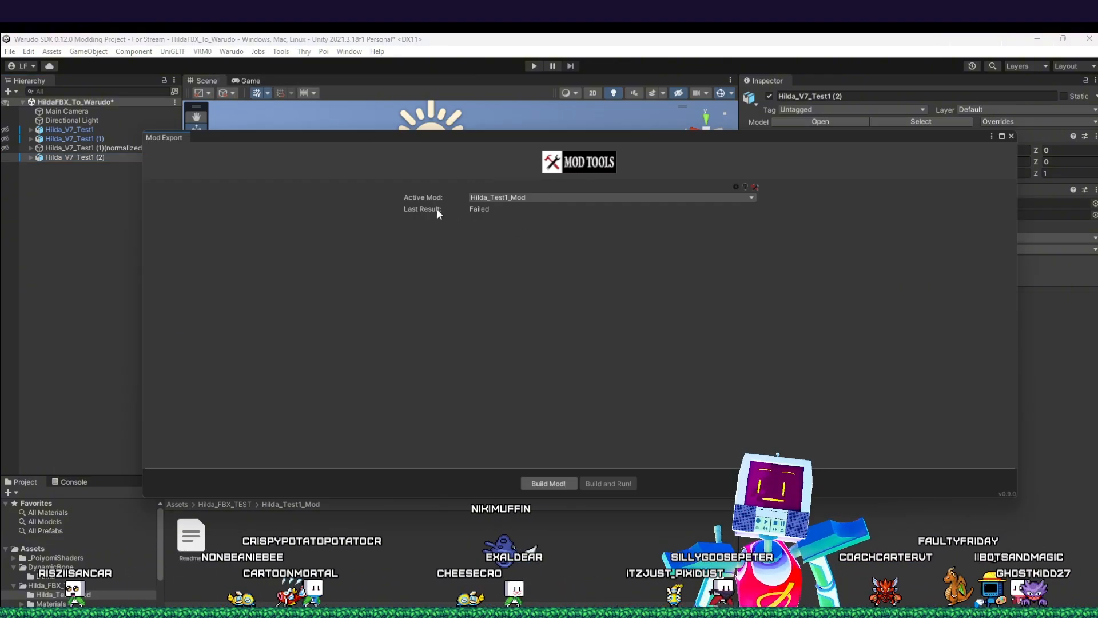
click(1013, 136)
Step: Set up the Hilda_V7_Test1 (2) object as a character mod
click(227, 53)
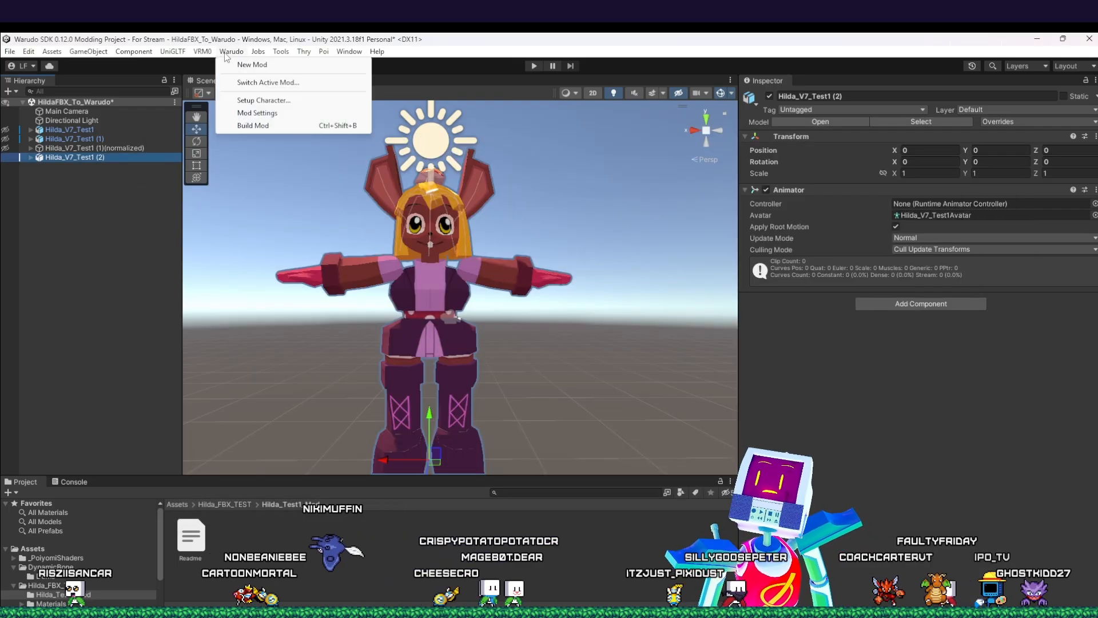
click(271, 102)
drag(642, 369, 644, 195)
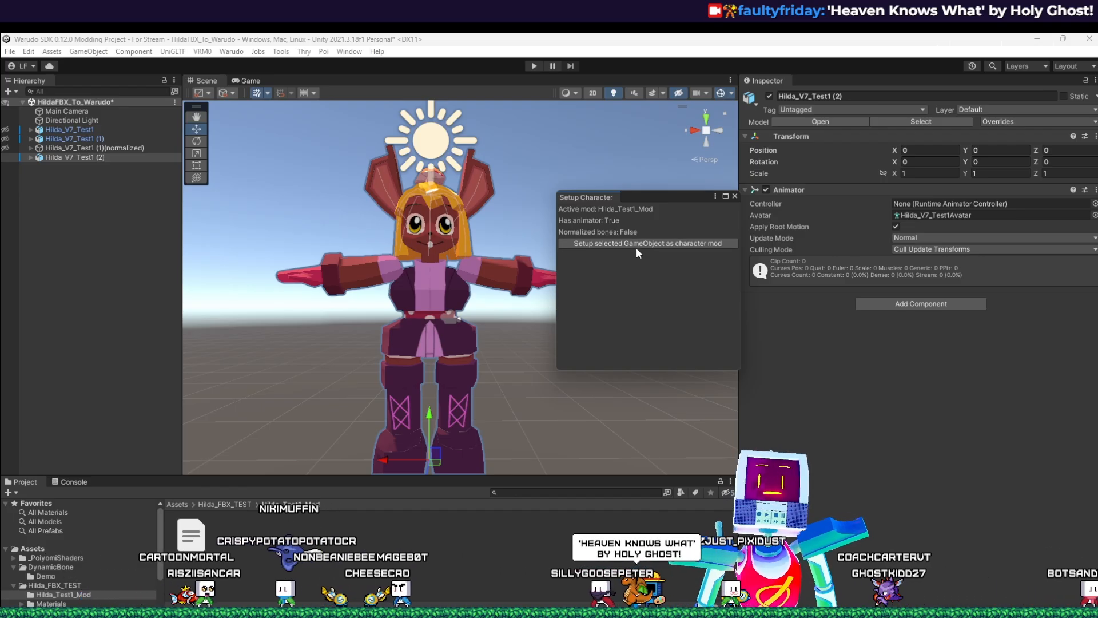
click(80, 157)
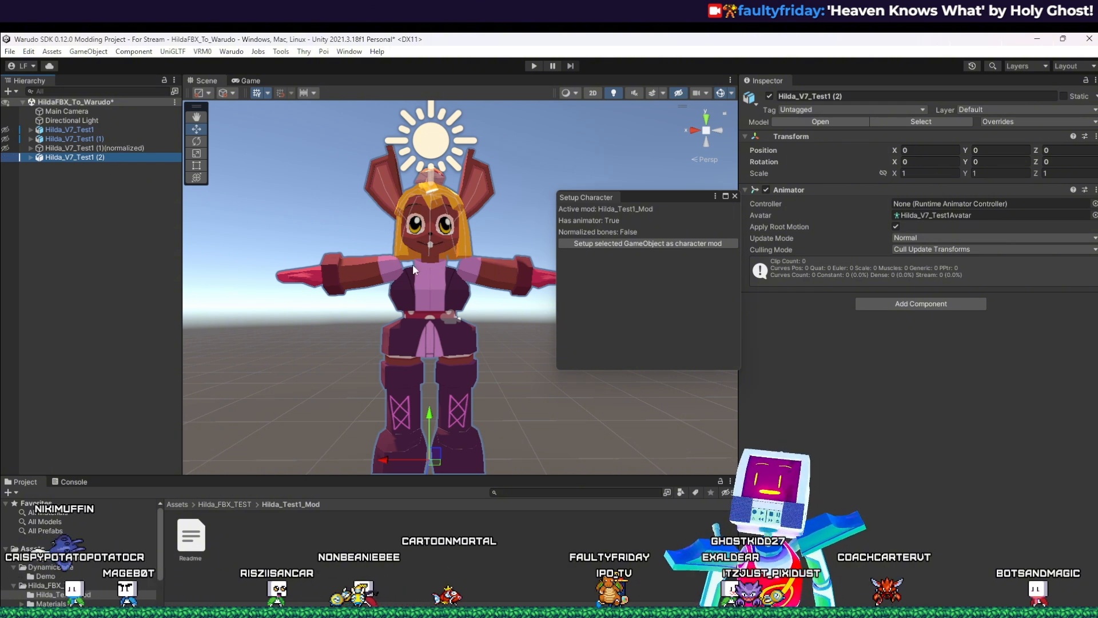
click(642, 244)
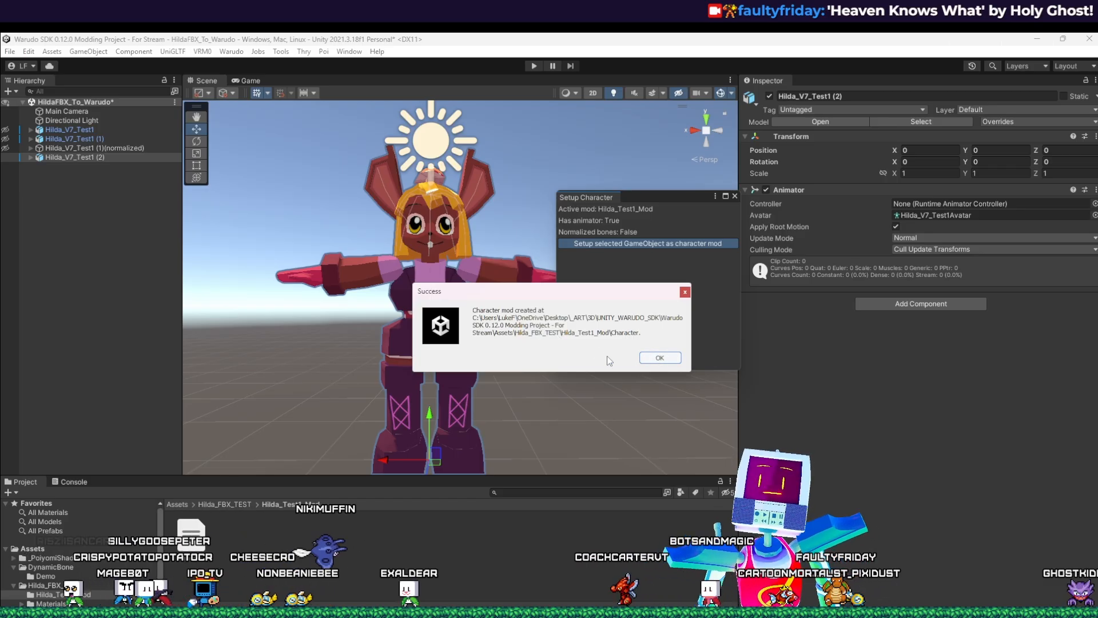
click(660, 359)
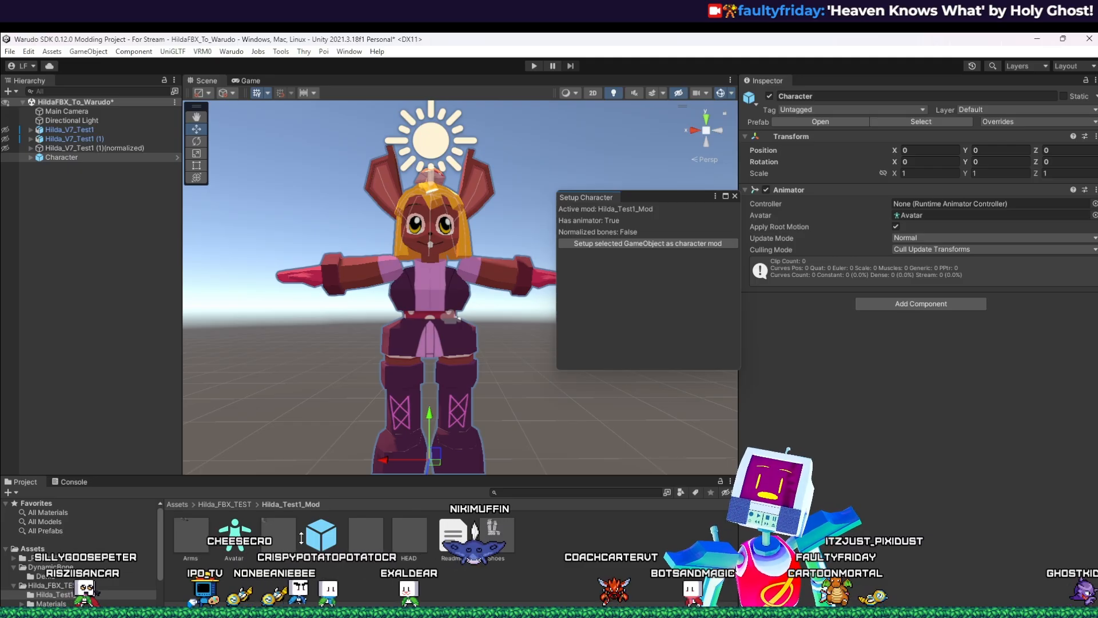
Step: Inspect the generated assets in the Hilda_Test1_Mod folder, including the Body mesh and the Character prefab
click(319, 534)
click(275, 539)
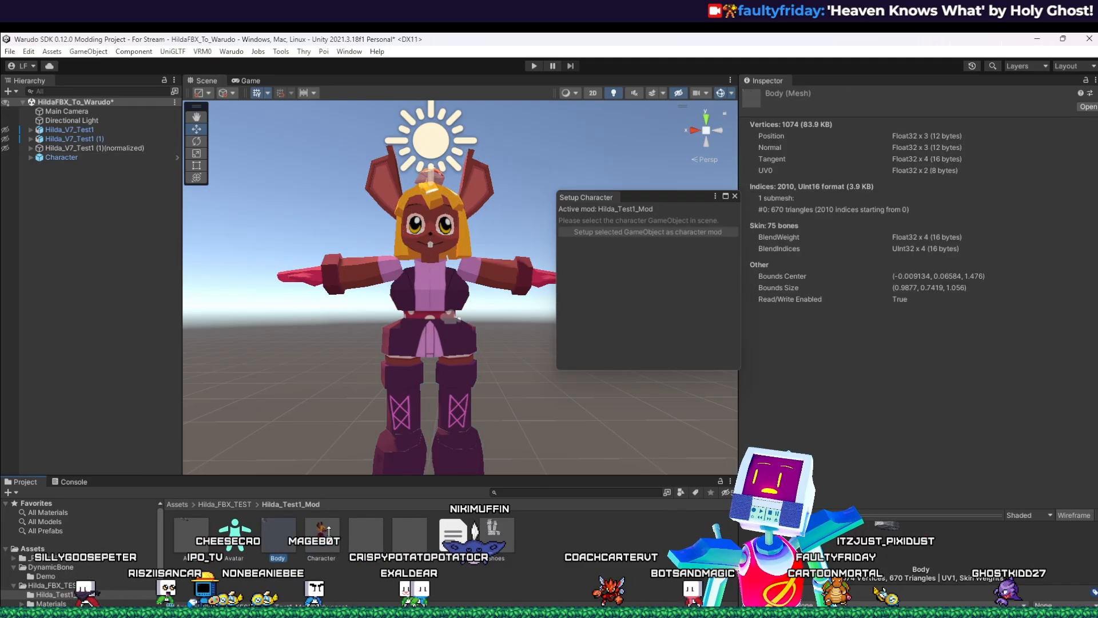
click(322, 538)
click(365, 538)
click(409, 538)
click(309, 540)
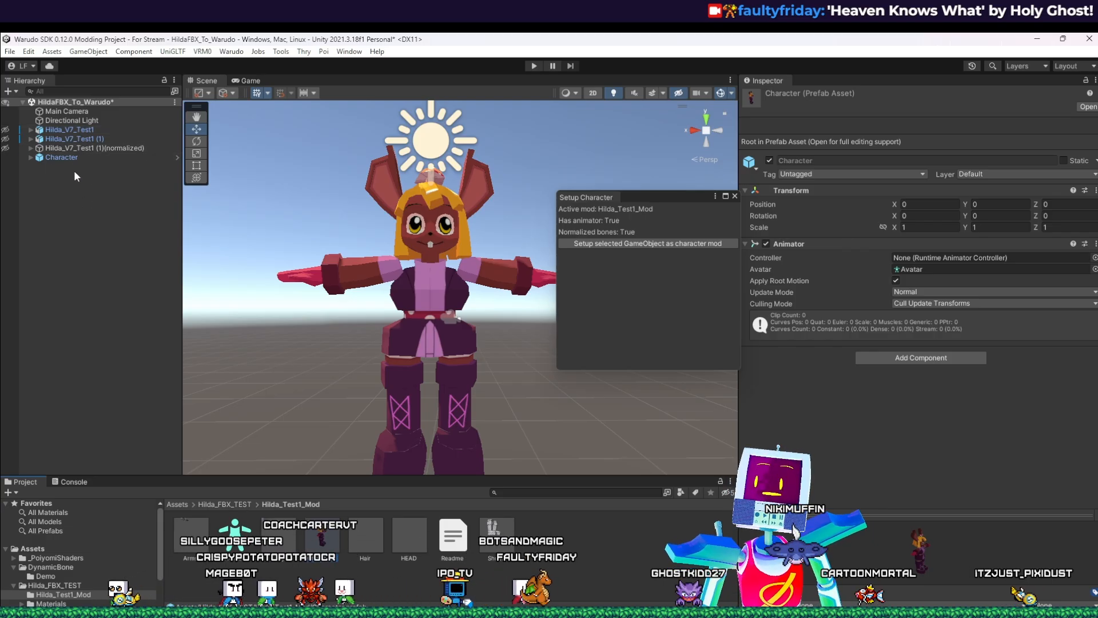
click(337, 568)
click(324, 544)
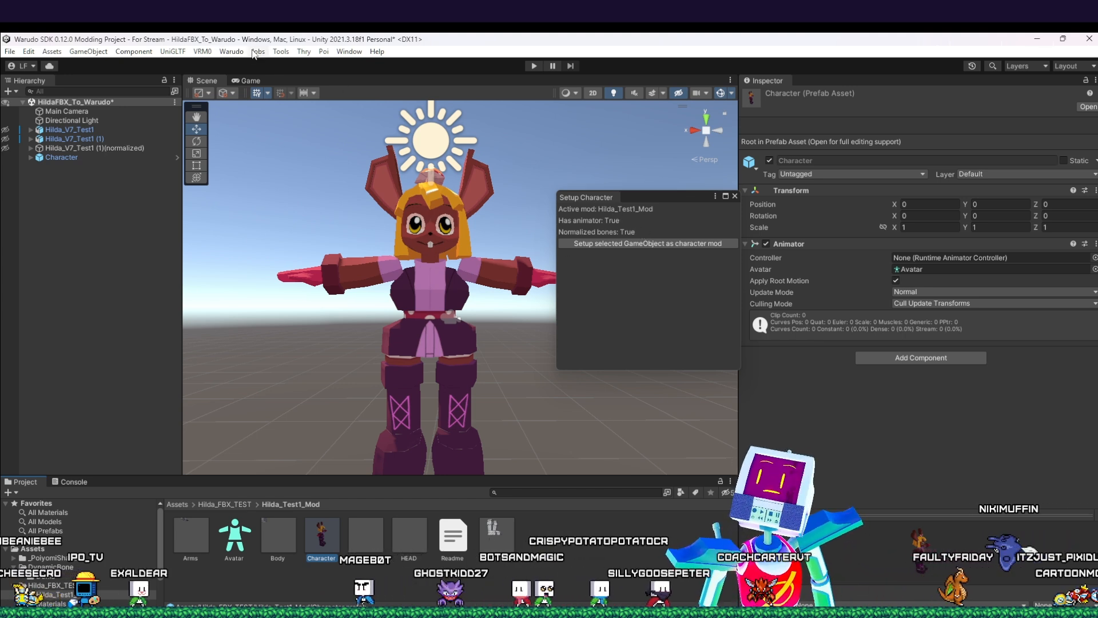
Step: In the mod's export settings, set the mod name to Hilda_Test1 and enter the creator's name as mod author
click(233, 51)
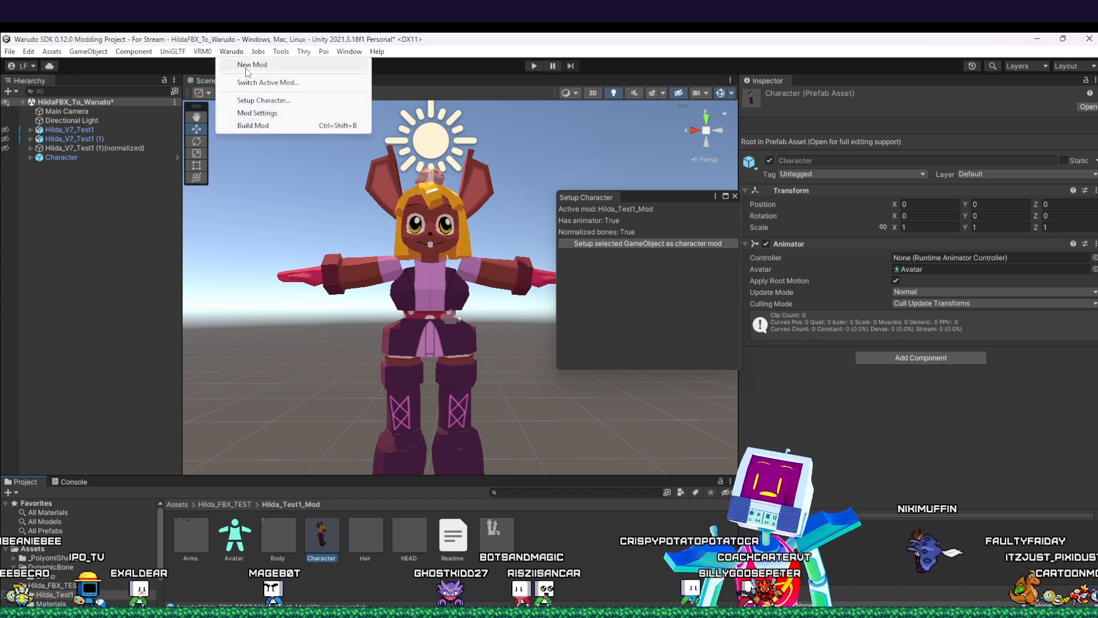
click(285, 113)
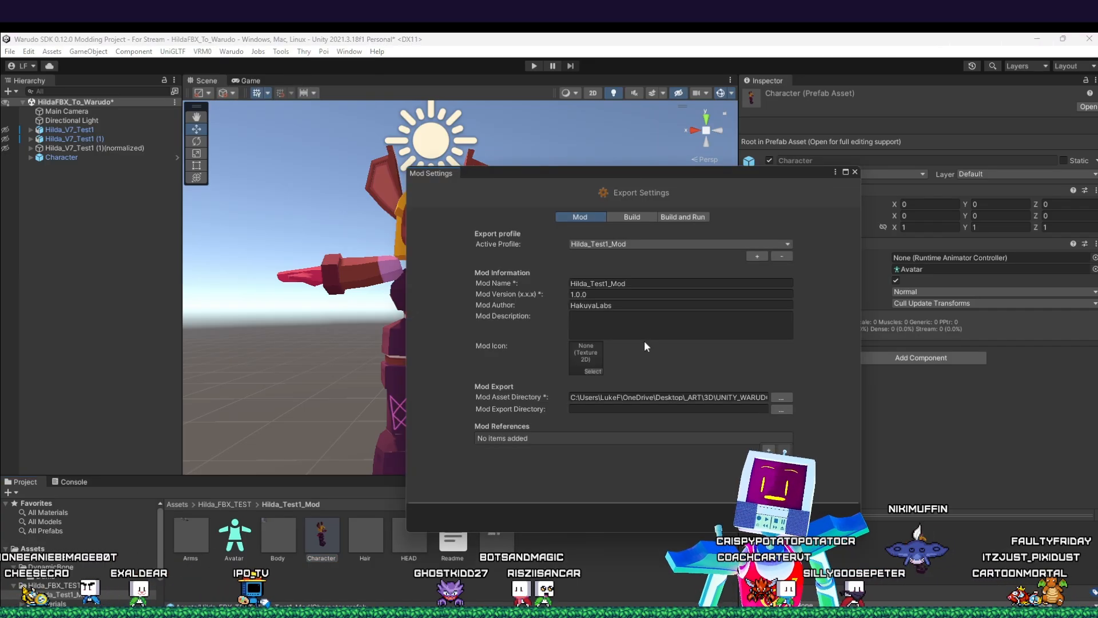
click(630, 283)
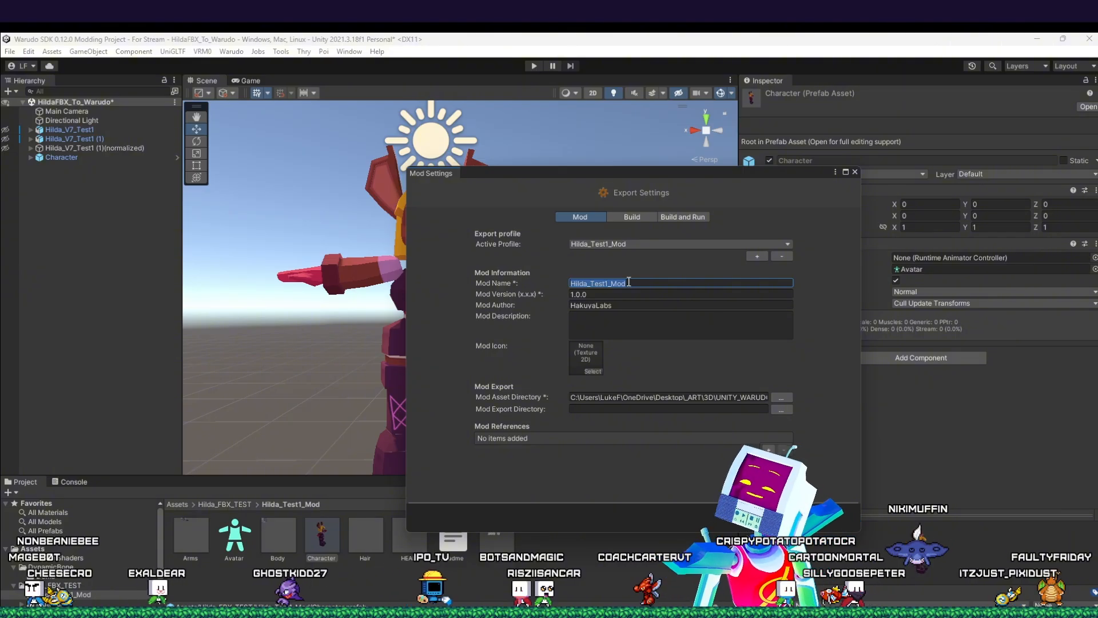
text(Hilda_Test1)
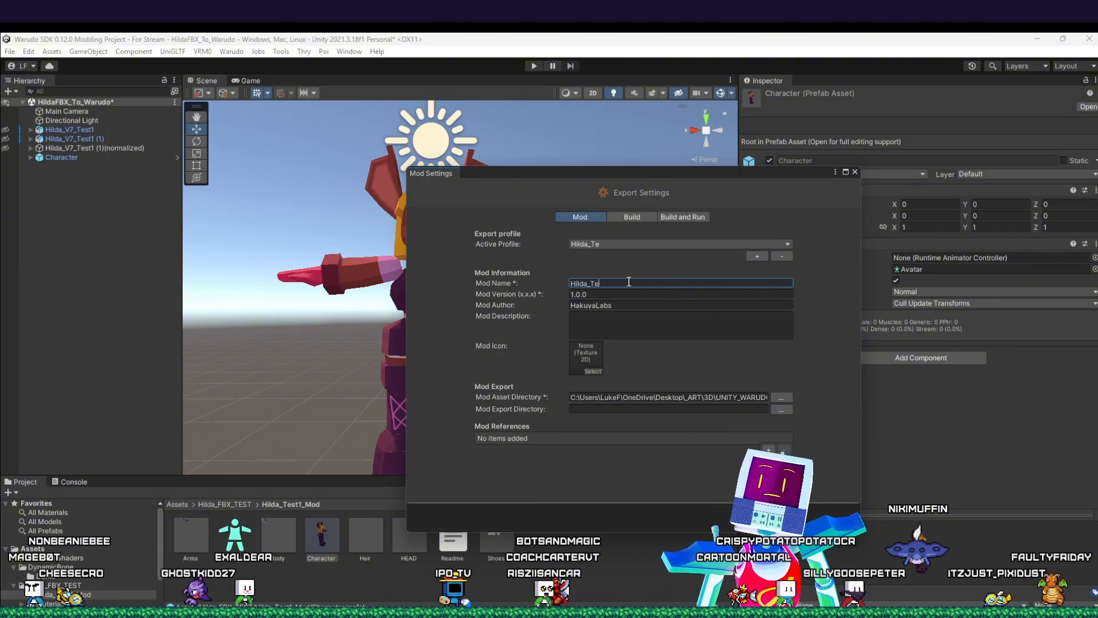
key(Tab)
key(Tab)
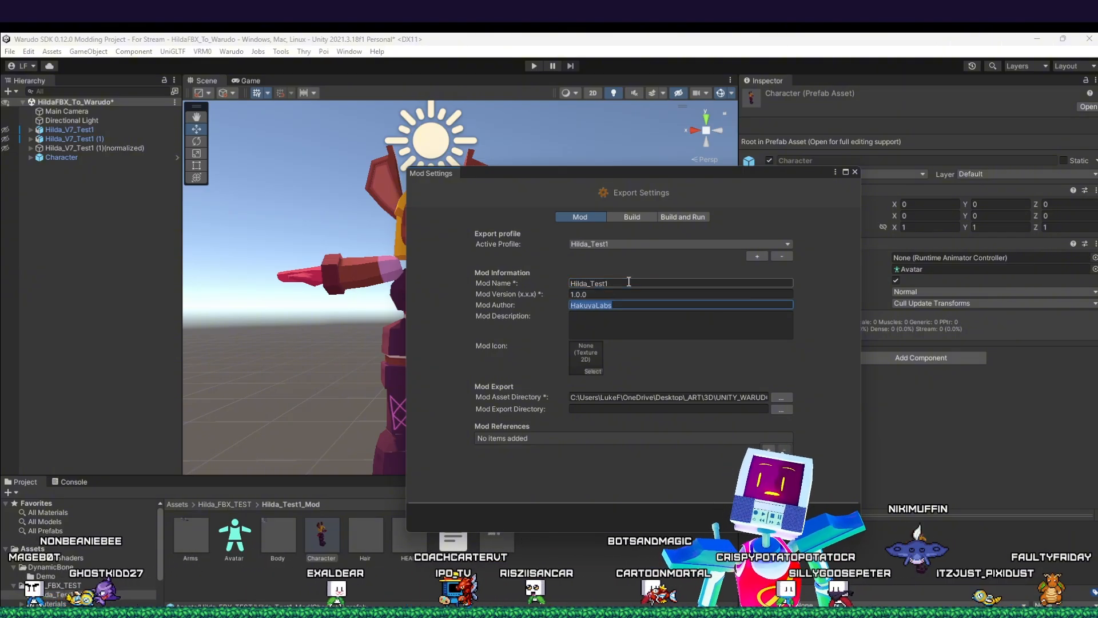
text(Fault)
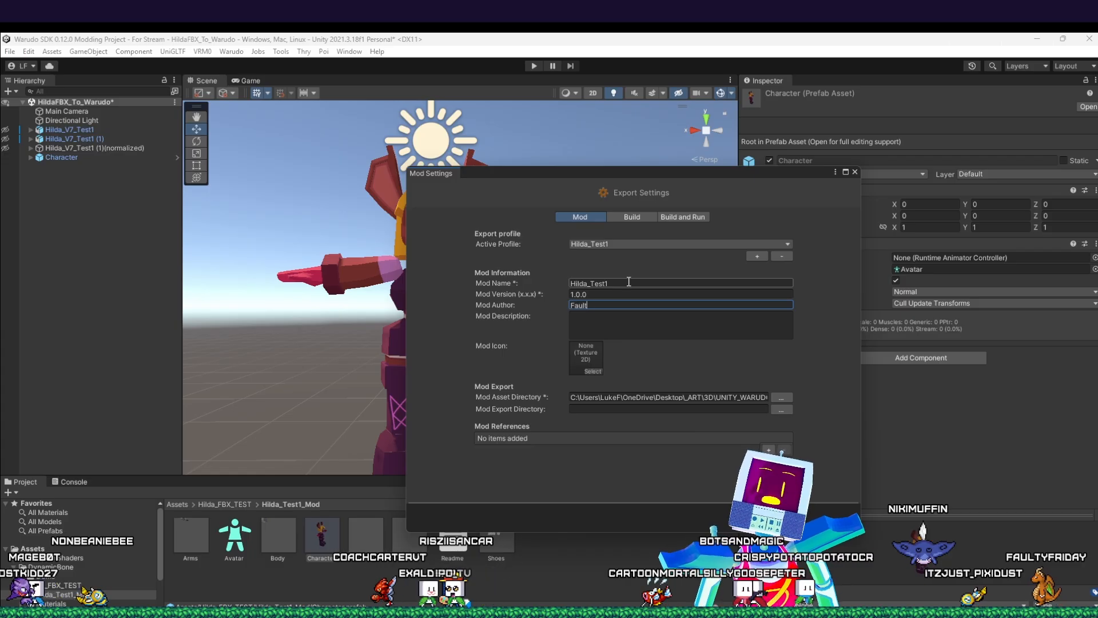
text(yFriday)
key(Tab)
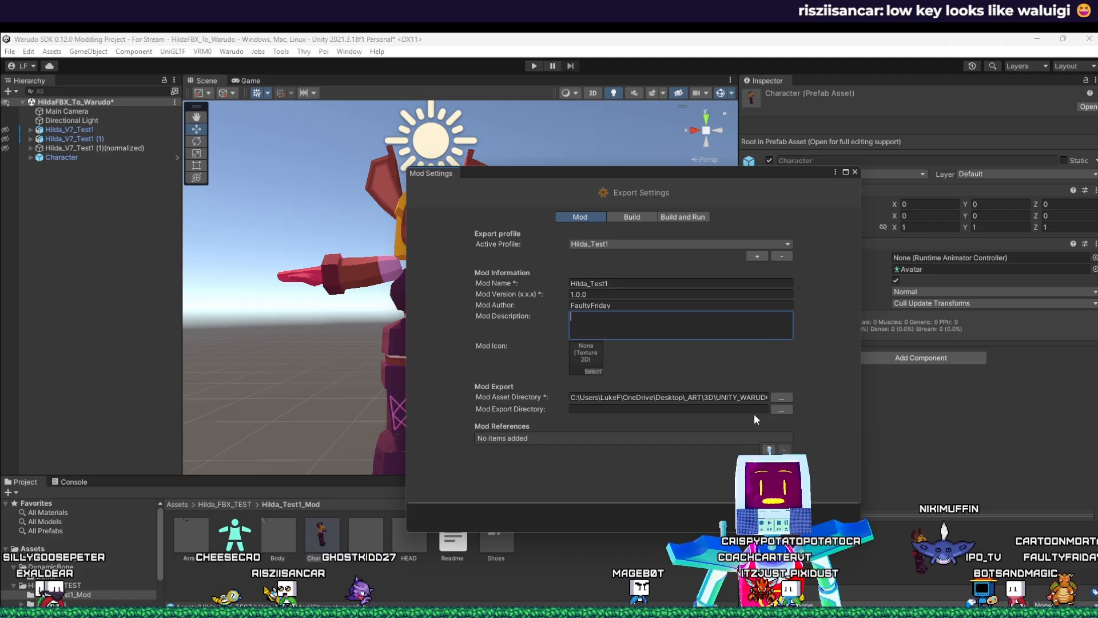
Step: Start choosing the mod export directory and browse to the Steam folder in Program Files (x86) on drive C
click(781, 410)
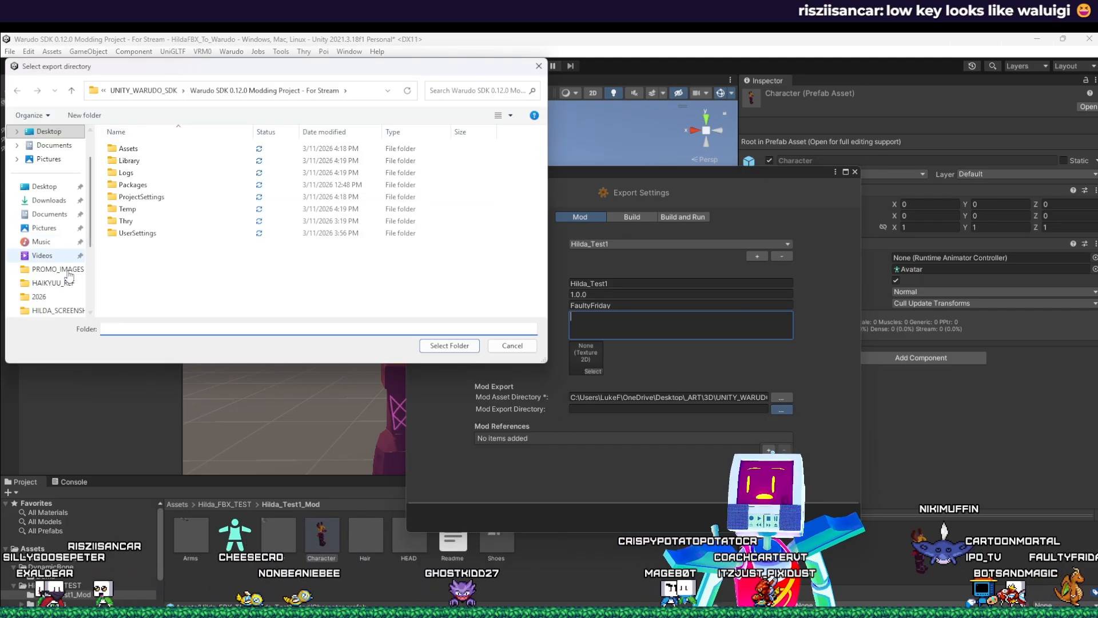
scroll(58, 257, down, 3)
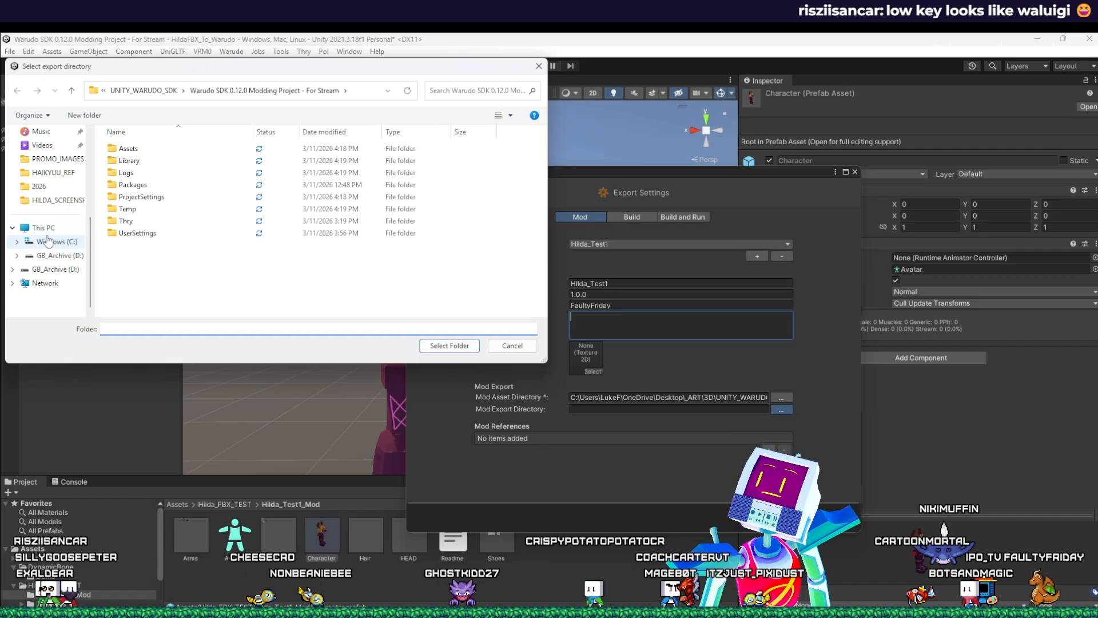
click(56, 241)
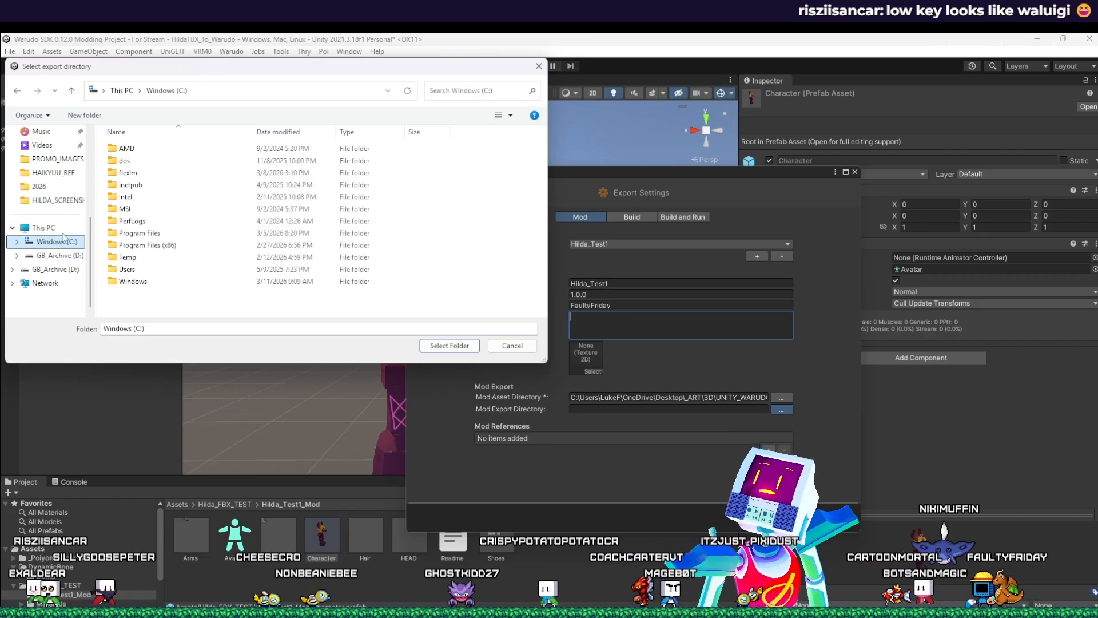
double_click(143, 244)
scroll(170, 237, down, 6)
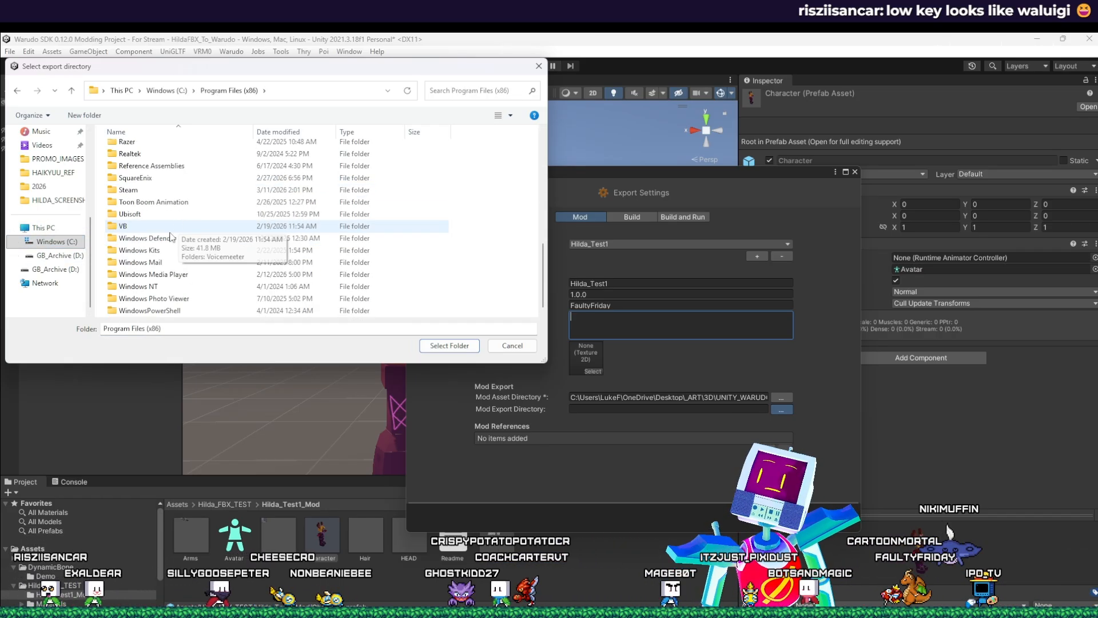
double_click(128, 190)
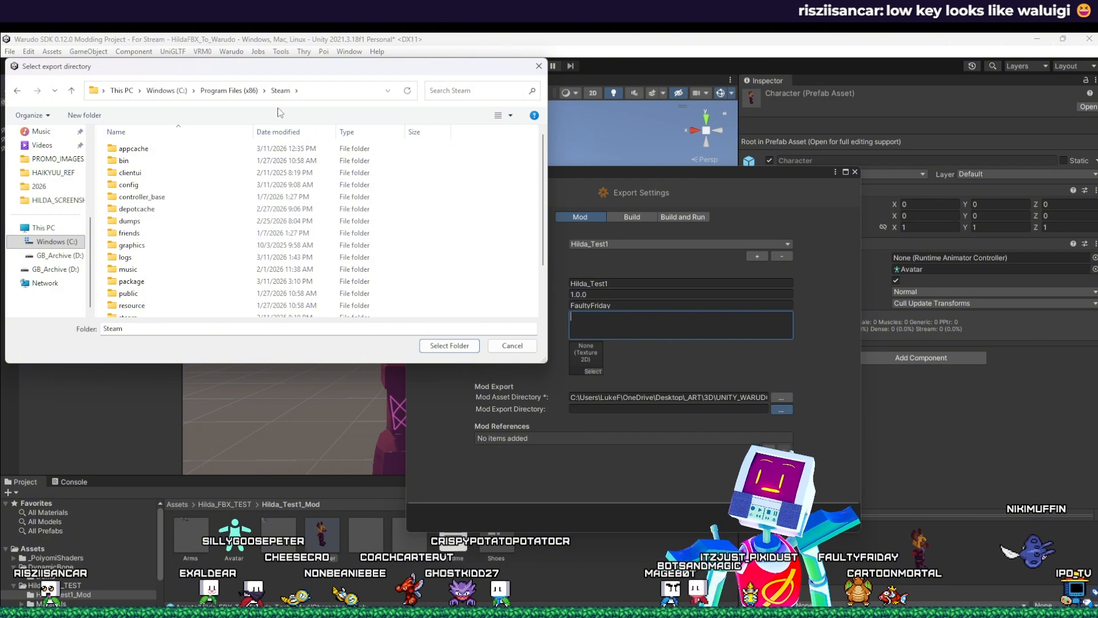
Step: Set the mod export directory to the Characters folder under steamapps/common/Warudo/Warudo_Data/StreamingAssets
scroll(137, 229, down, 2)
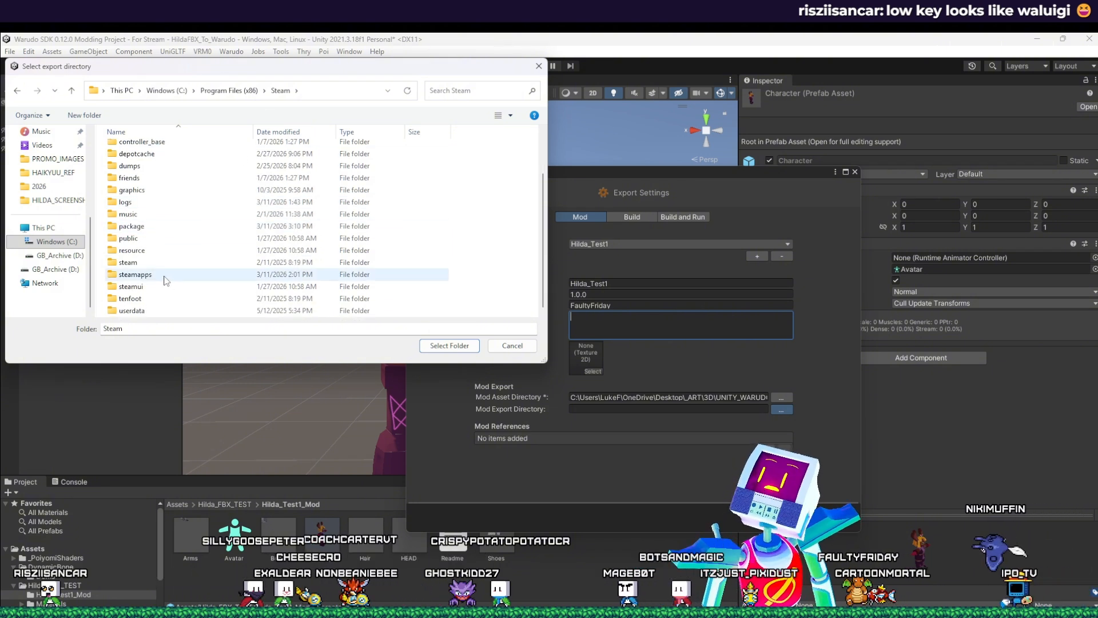
double_click(165, 274)
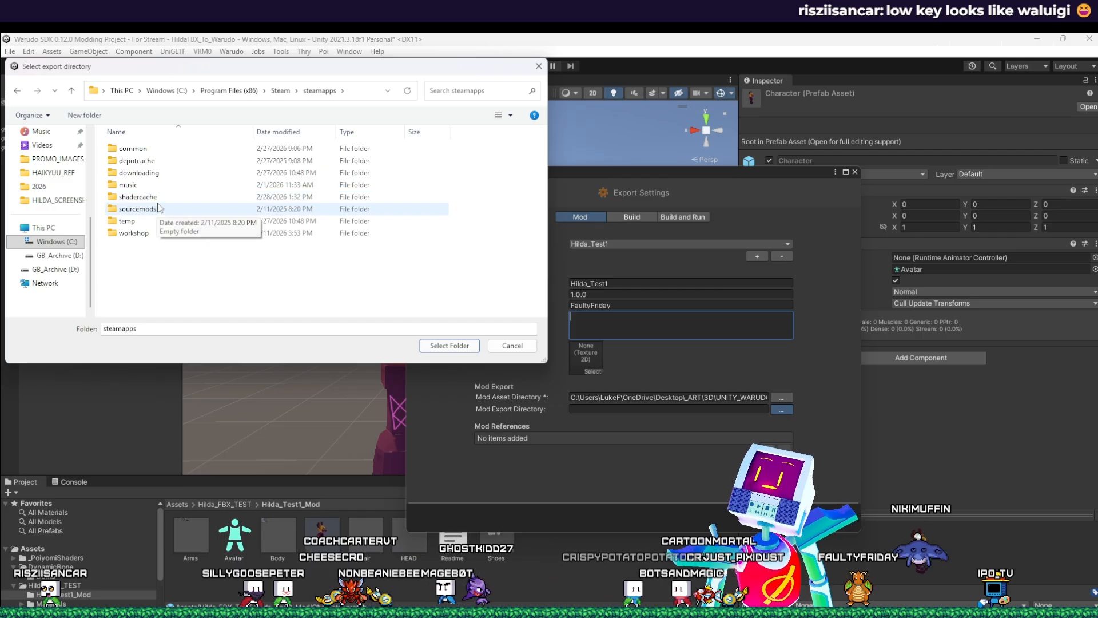
double_click(141, 150)
scroll(168, 229, down, 2)
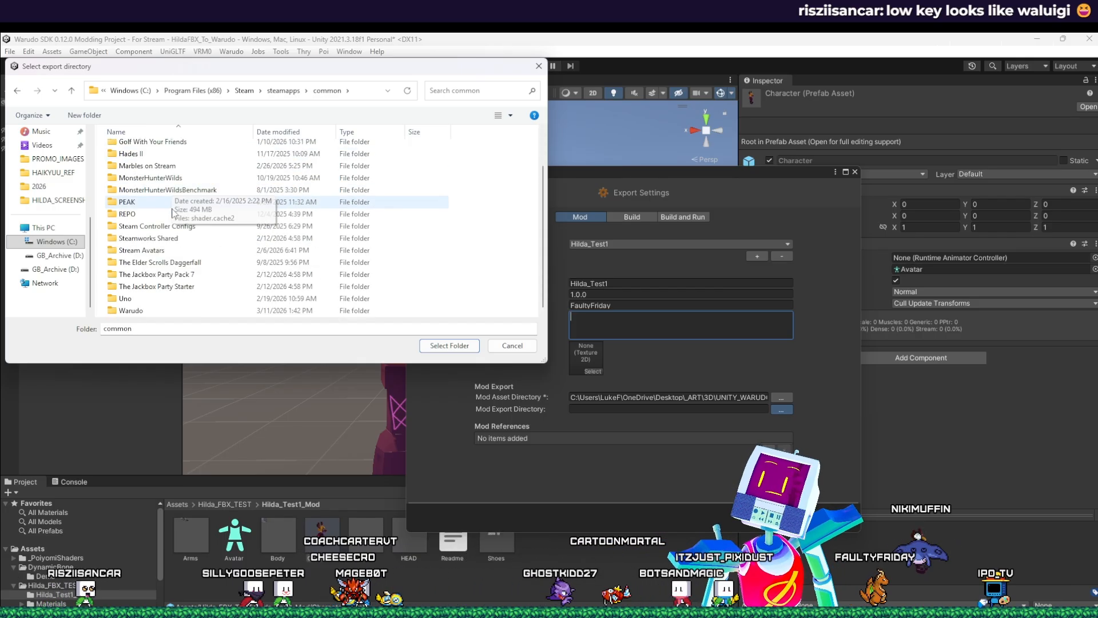
double_click(137, 311)
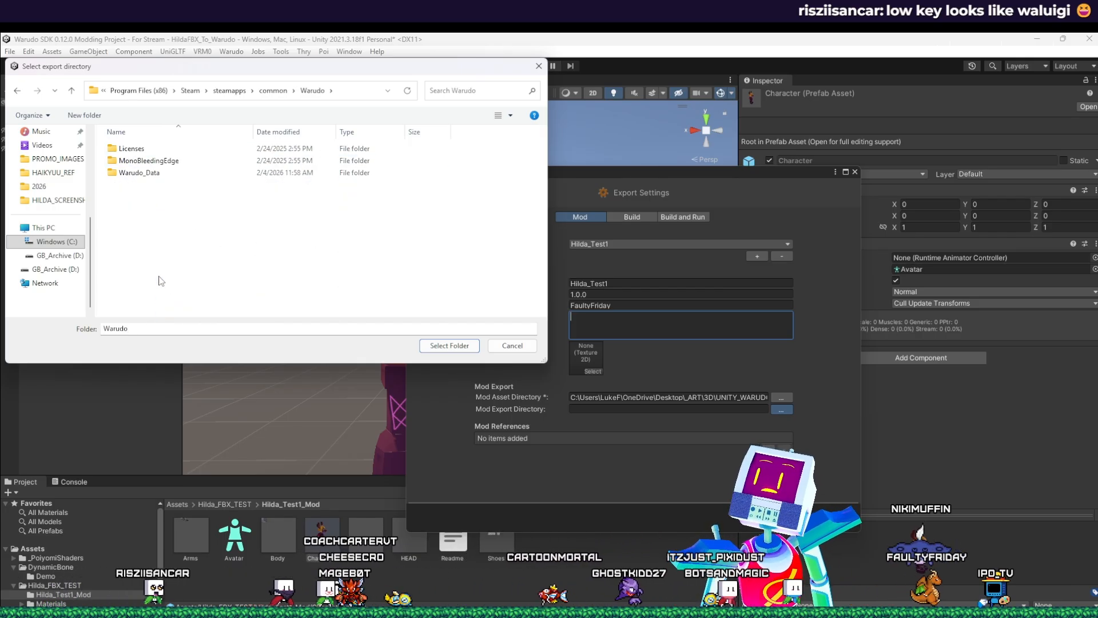
double_click(162, 173)
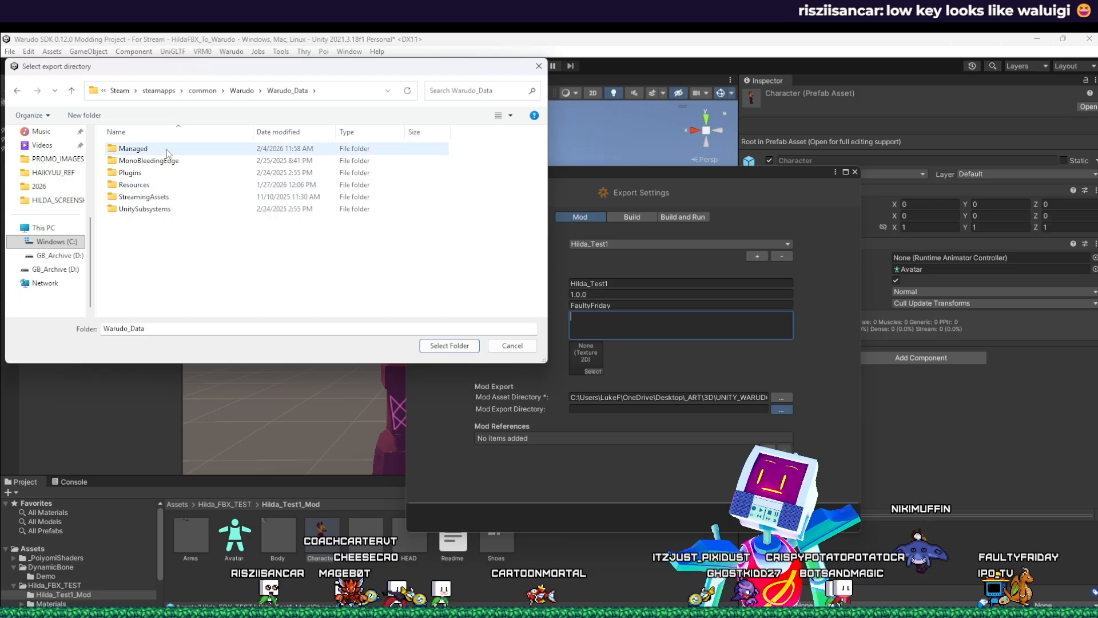
click(170, 198)
double_click(171, 198)
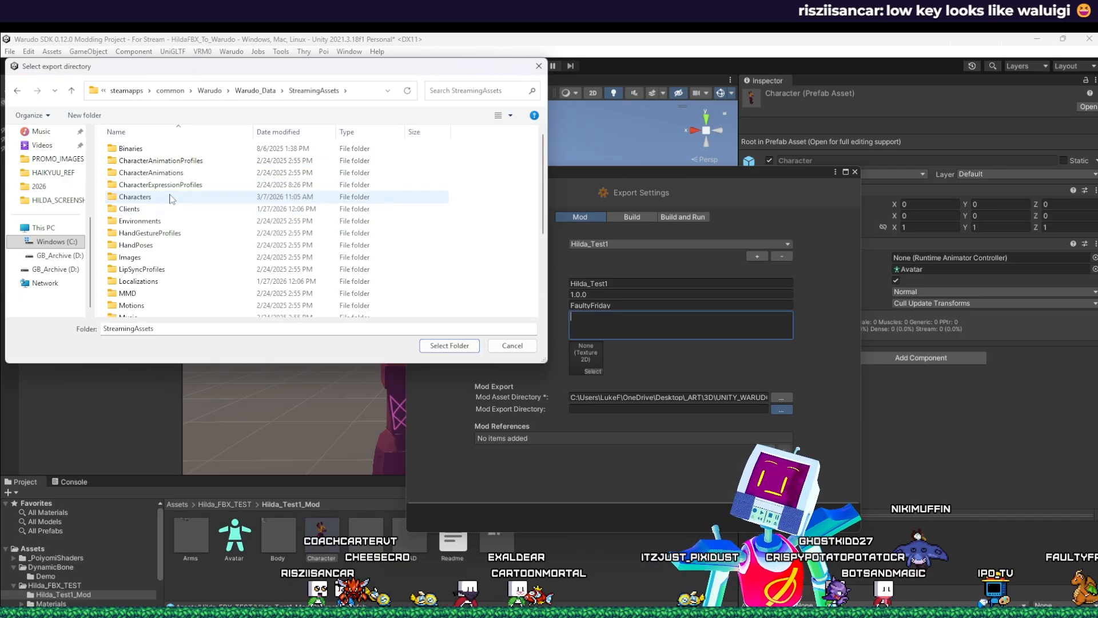
double_click(170, 198)
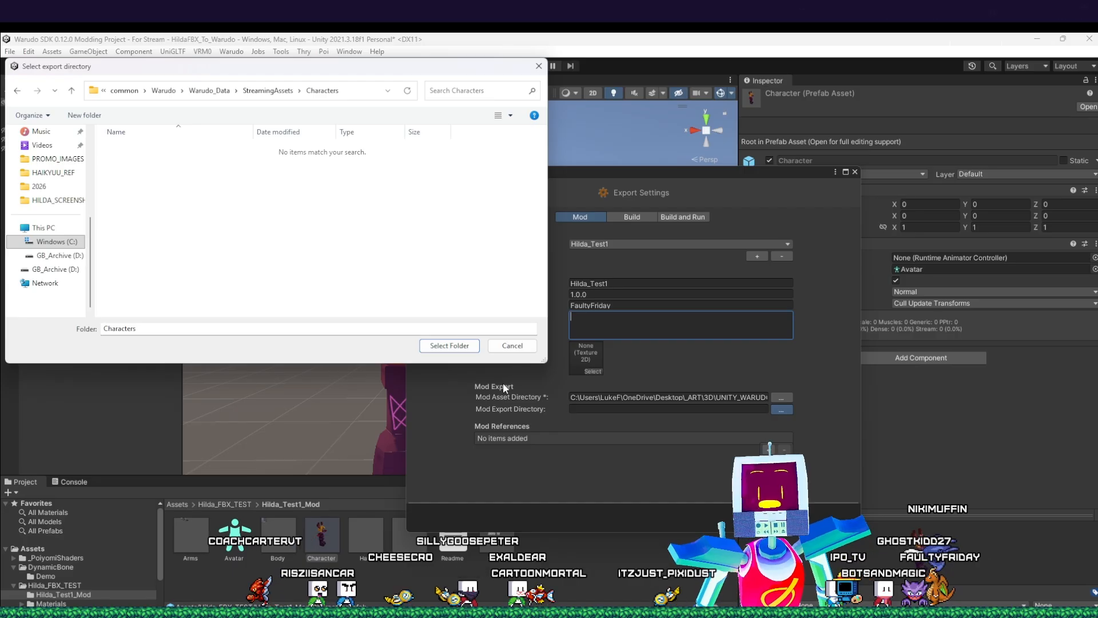
click(456, 347)
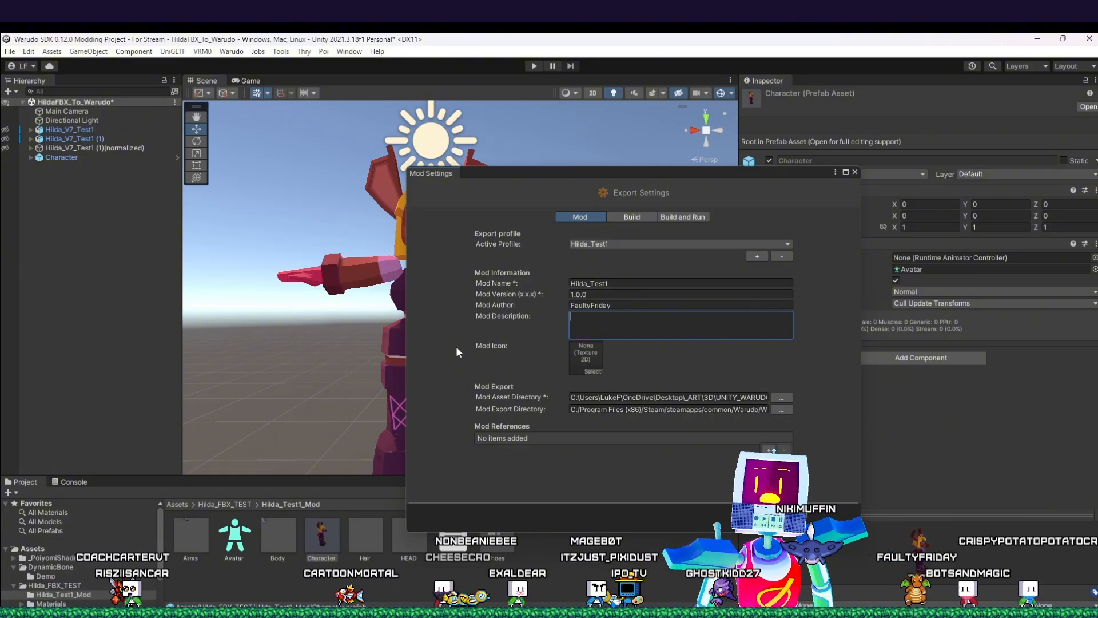
Step: Close the mod's export settings and build the mod, saving the modified HildaFBX_To_Warudo scene
drag(532, 173, 678, 160)
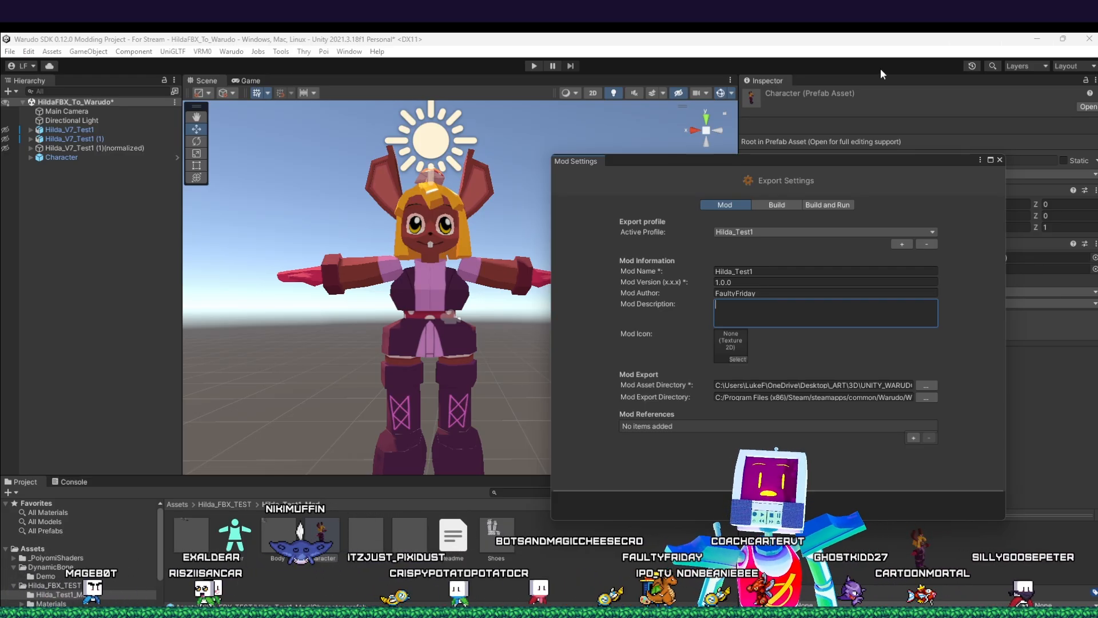
click(1001, 160)
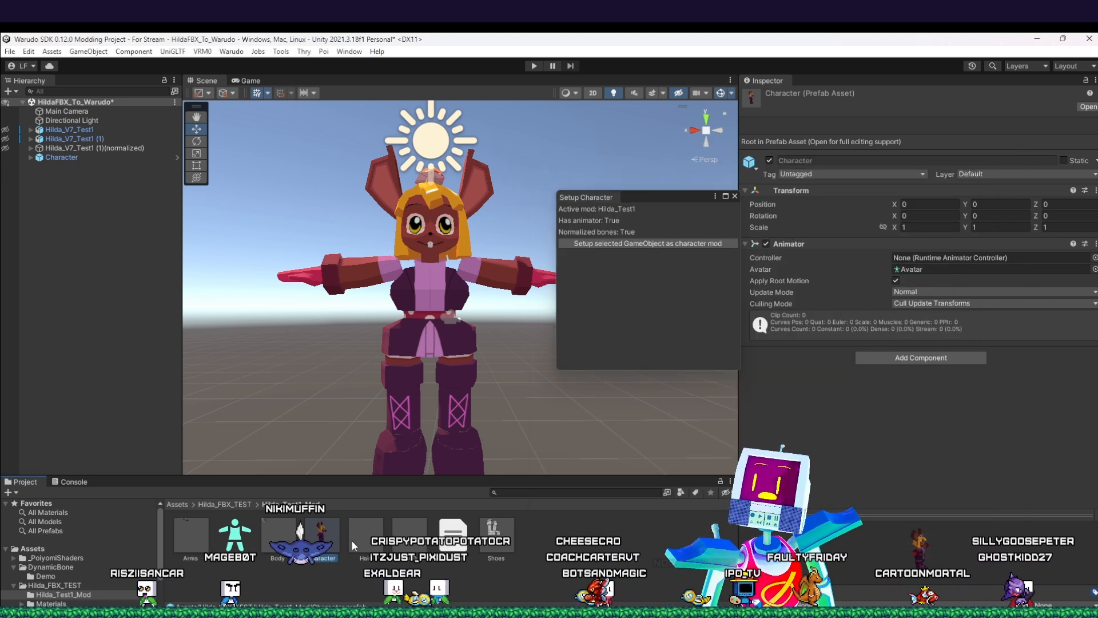
click(235, 55)
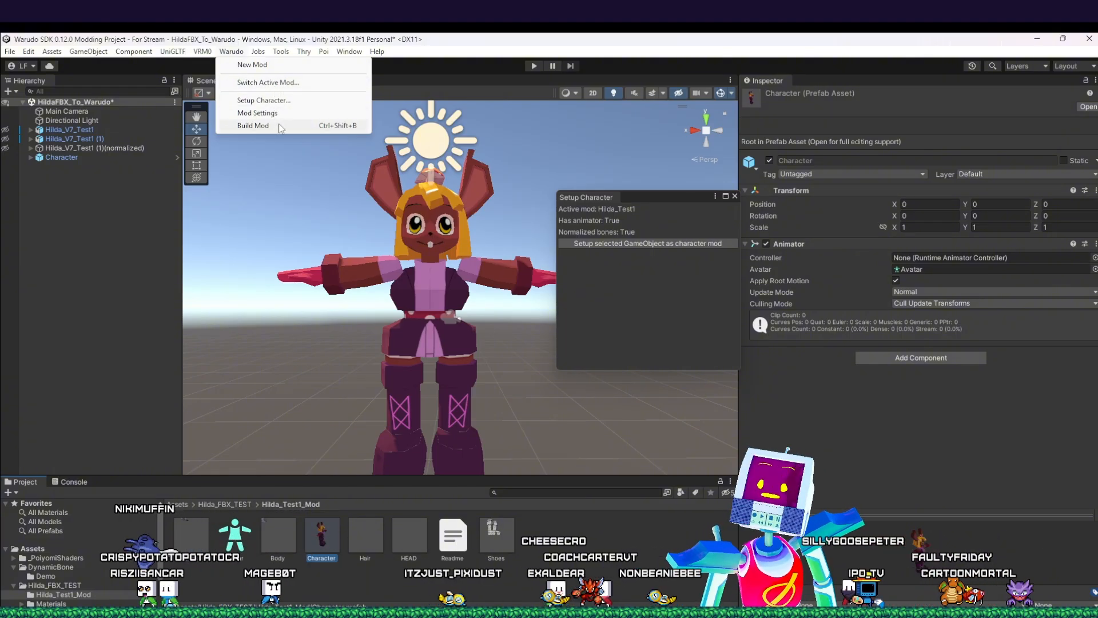
click(253, 126)
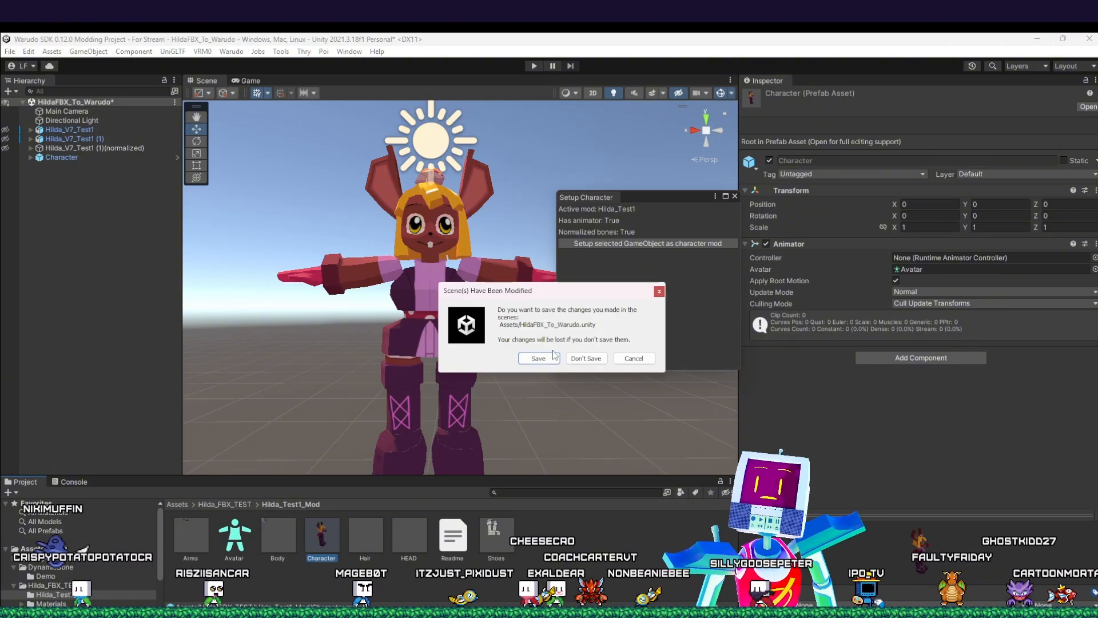
click(540, 358)
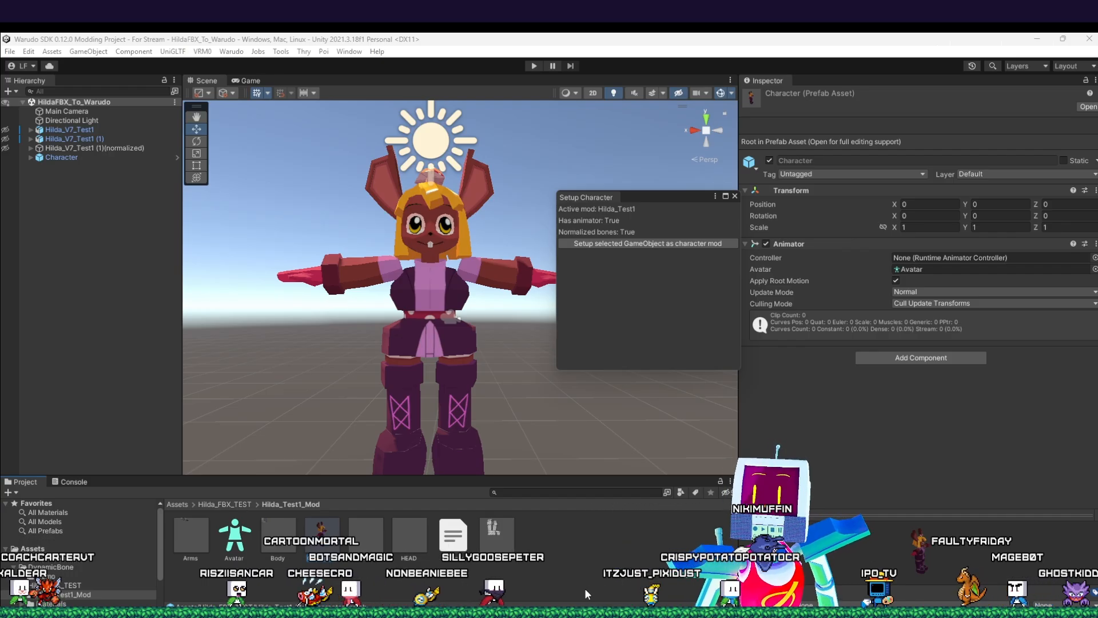
Step: Switch to Warudo and arrange its output window and the Warudo Editor window side by side over Unity
mouse_move(503, 614)
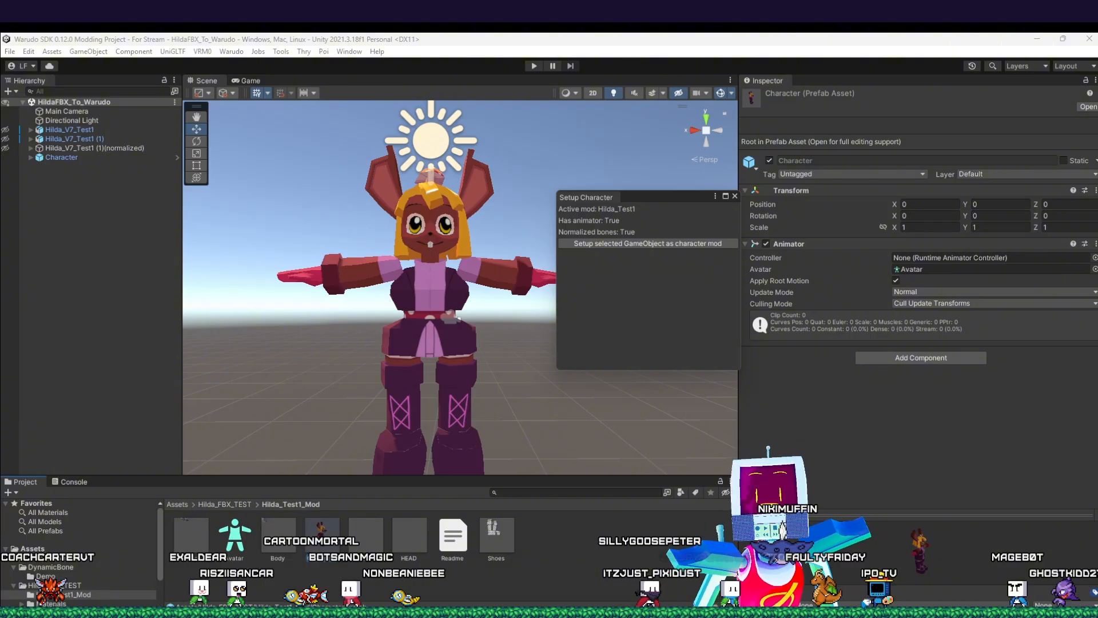
drag(320, 606, 438, 98)
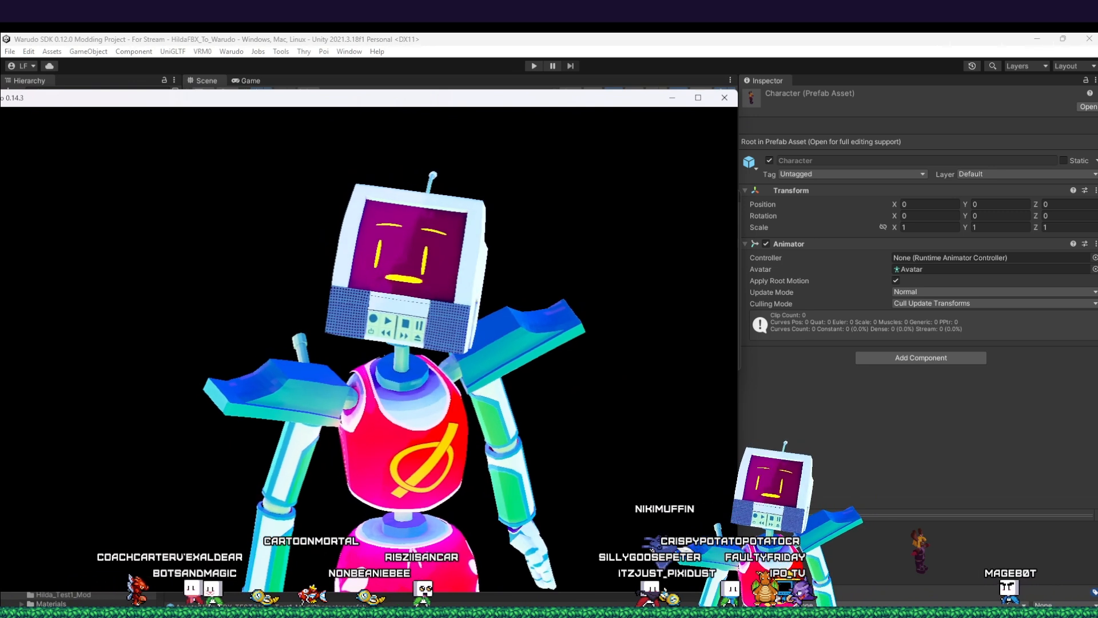
mouse_move(502, 613)
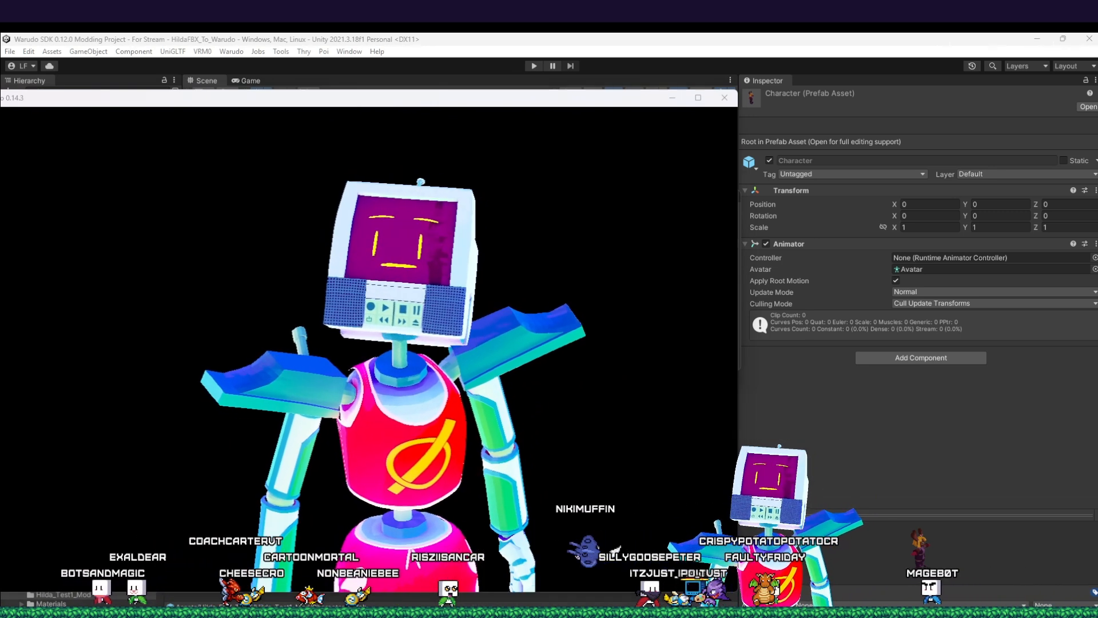
drag(658, 617, 660, 118)
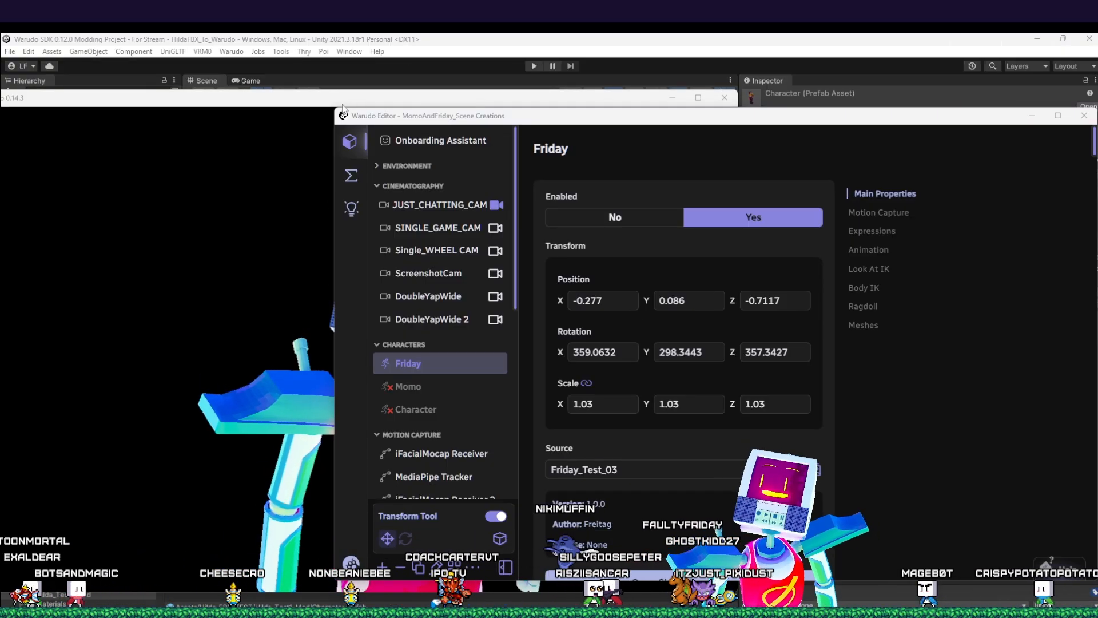
drag(335, 108, 431, 105)
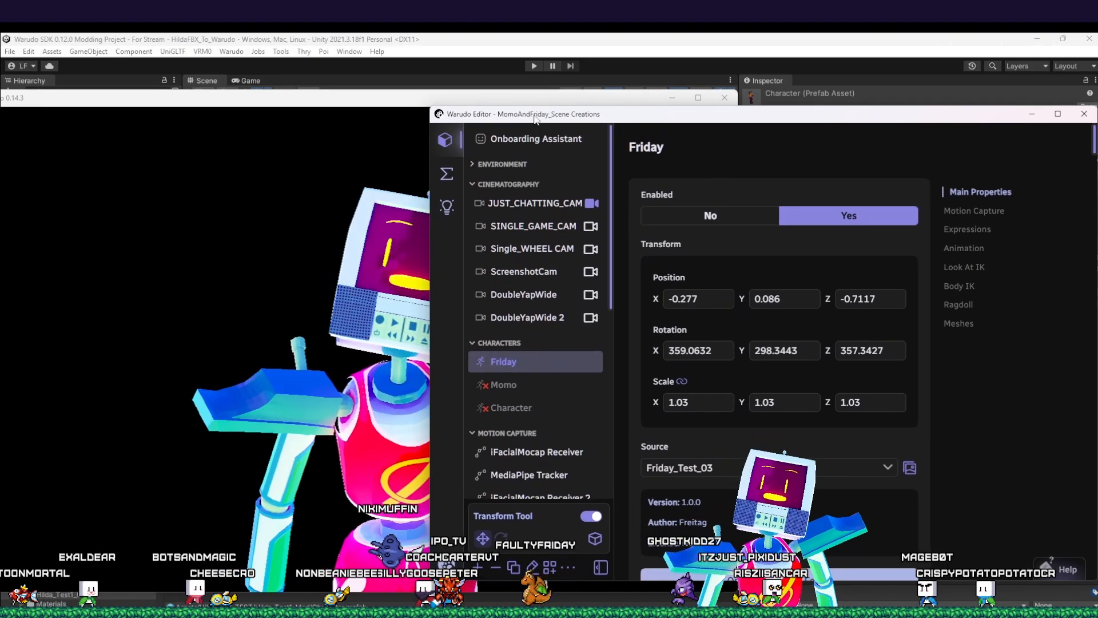
drag(533, 114, 512, 72)
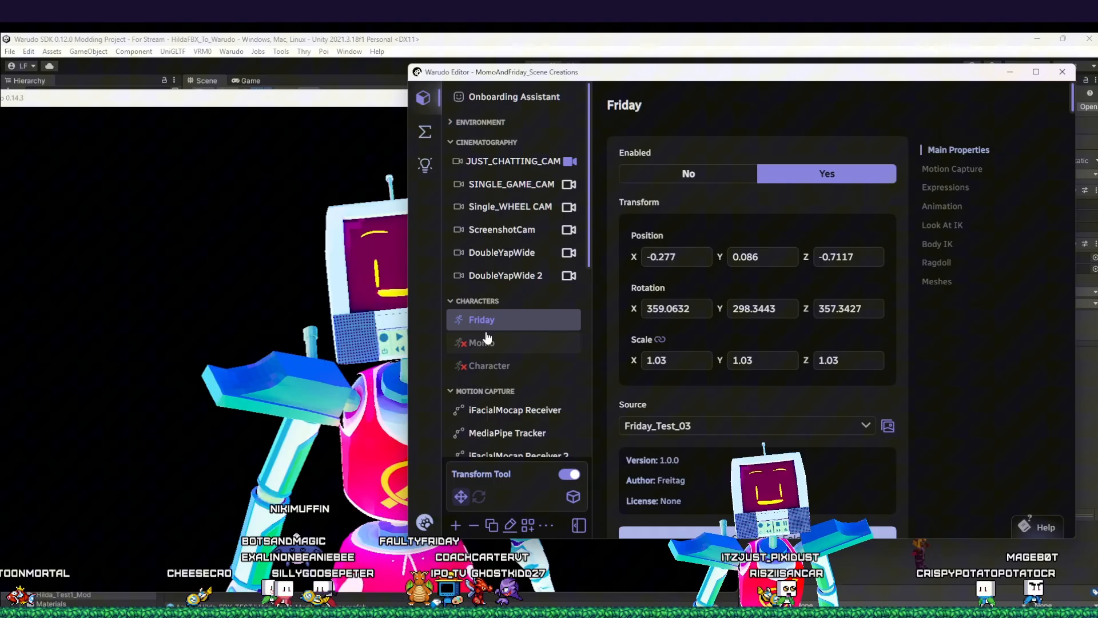
drag(538, 69, 562, 75)
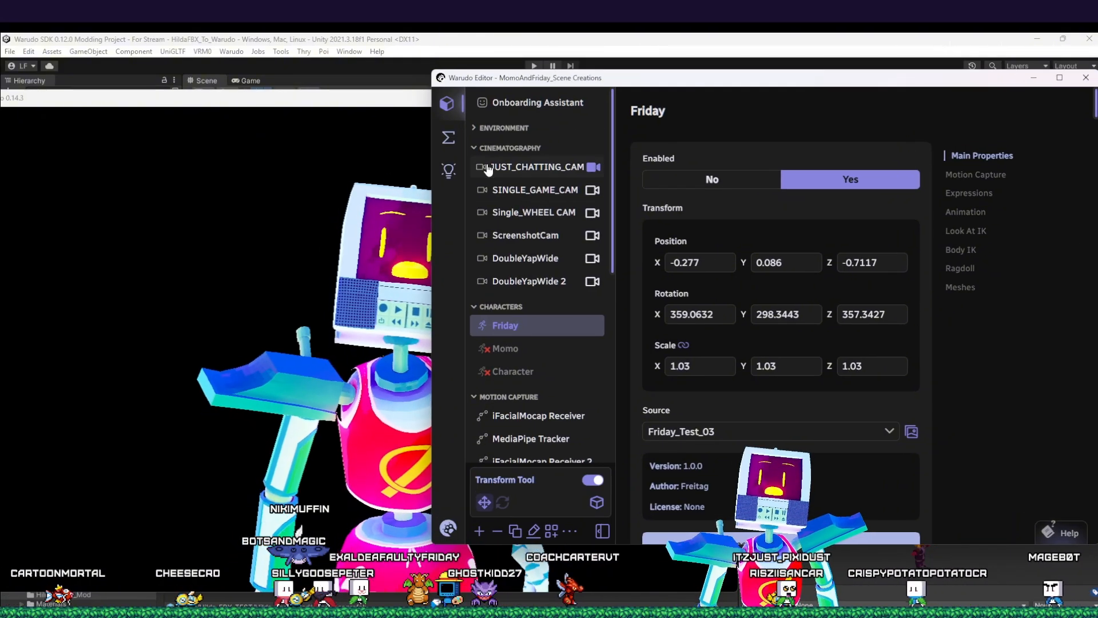
Step: Look through the scene's asset list and collapse the FRIDAY_REDEEMS group
scroll(537, 286, down, 5)
scroll(536, 307, down, 3)
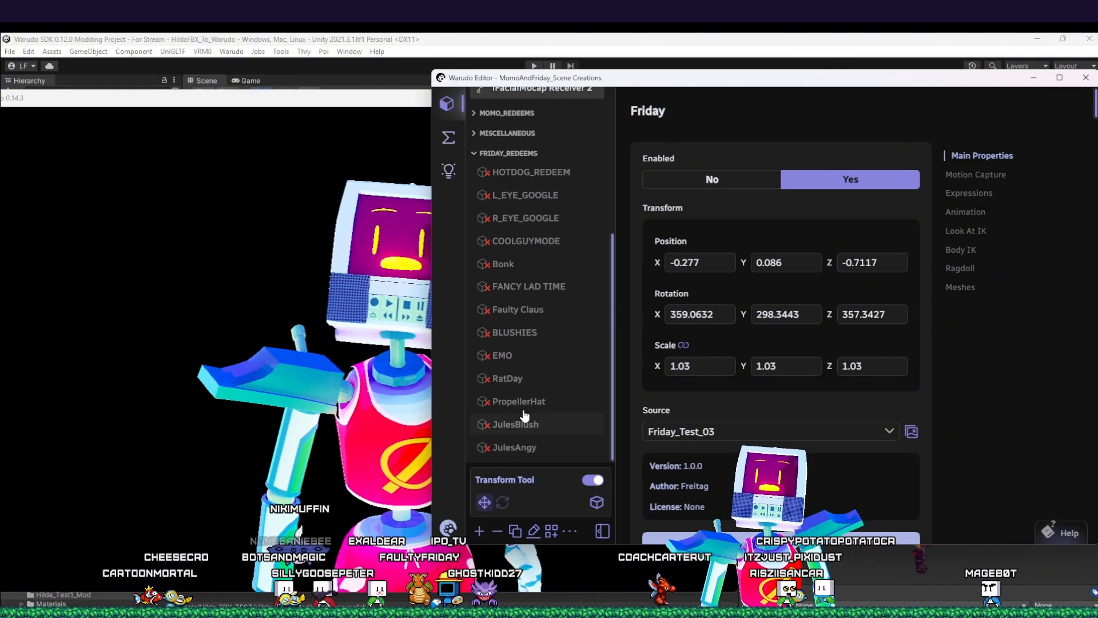
scroll(504, 228, up, 3)
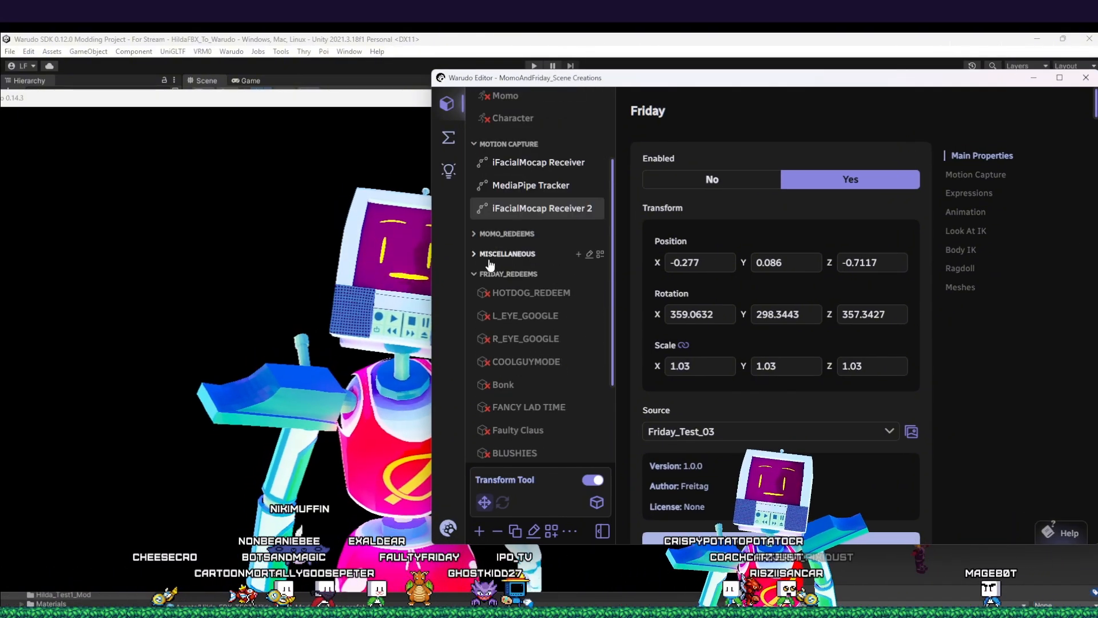
click(475, 275)
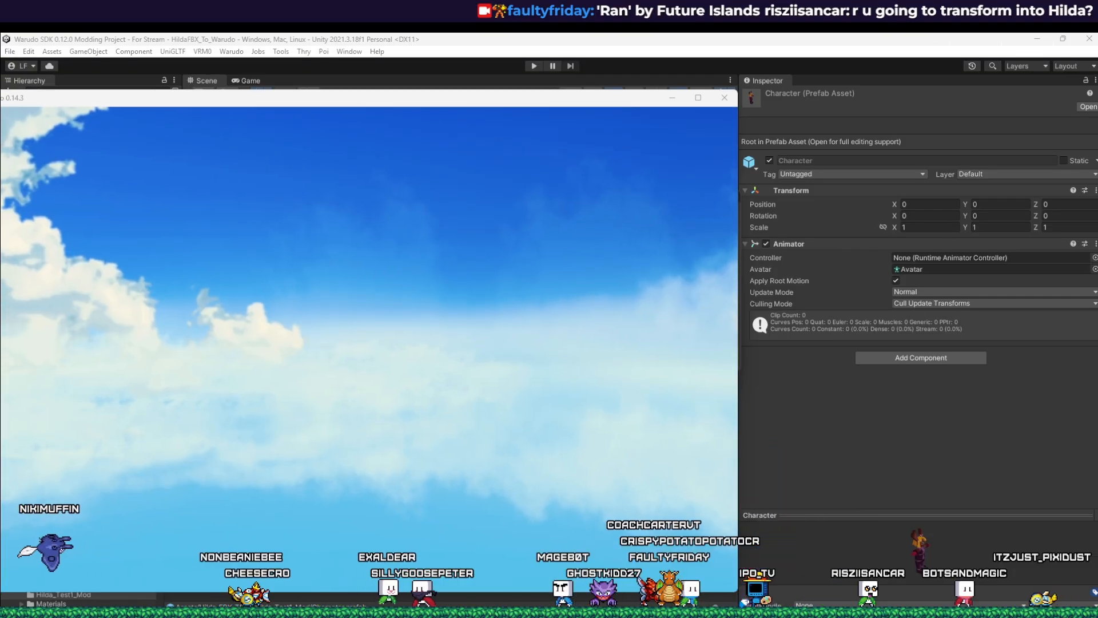
Step: In HildaTestScene, start the onboarding assistant's Basic Setup and choose Hilda_Test1 as the character
drag(518, 190, 758, 97)
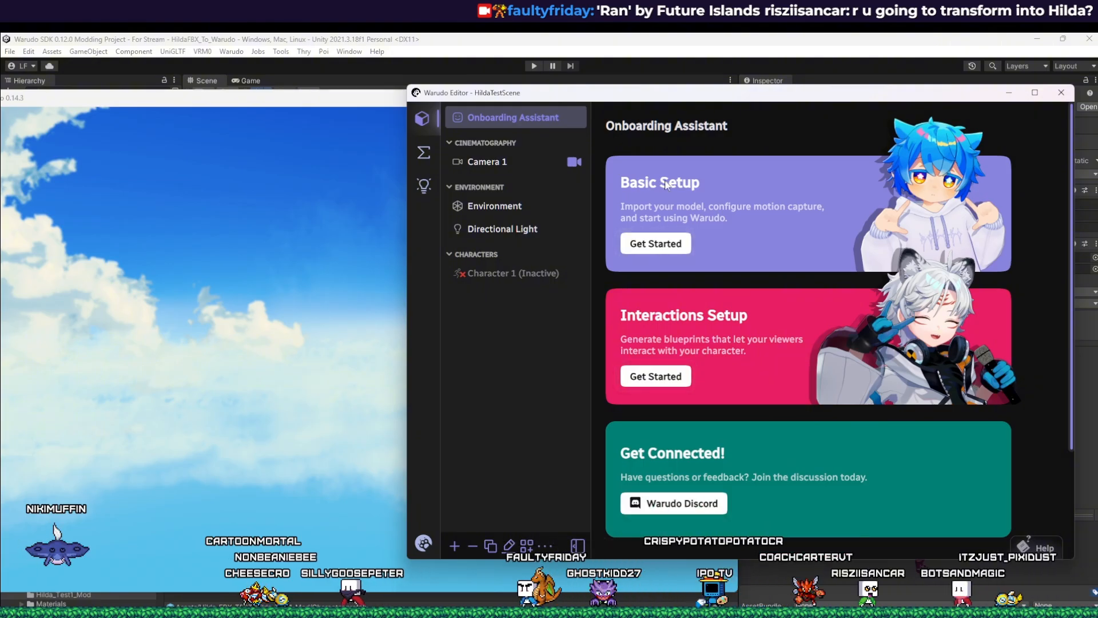
click(675, 252)
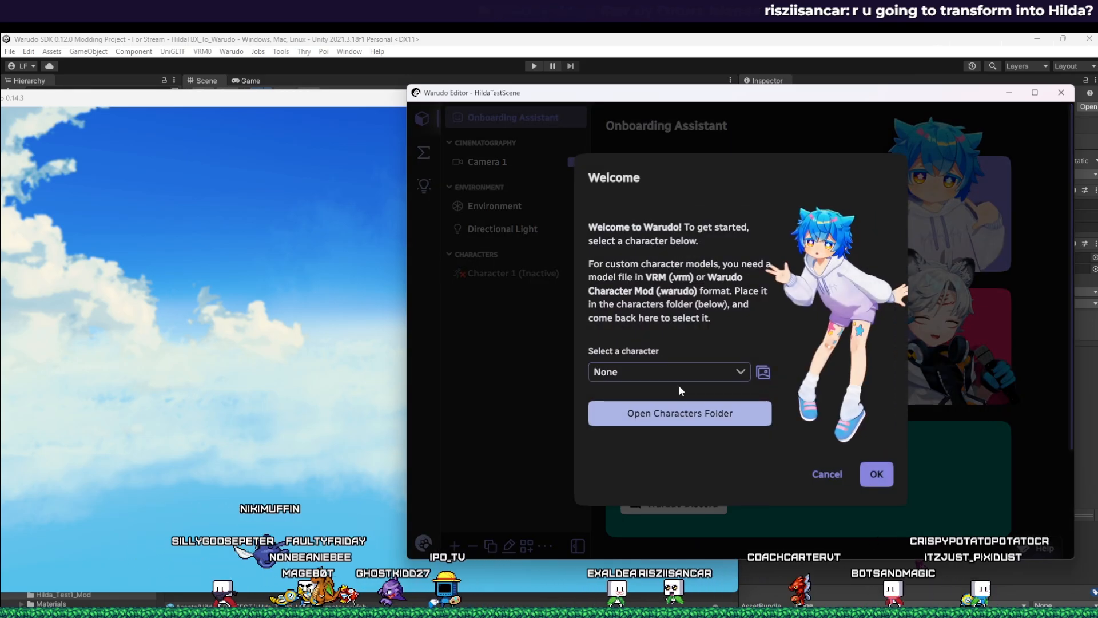
click(669, 373)
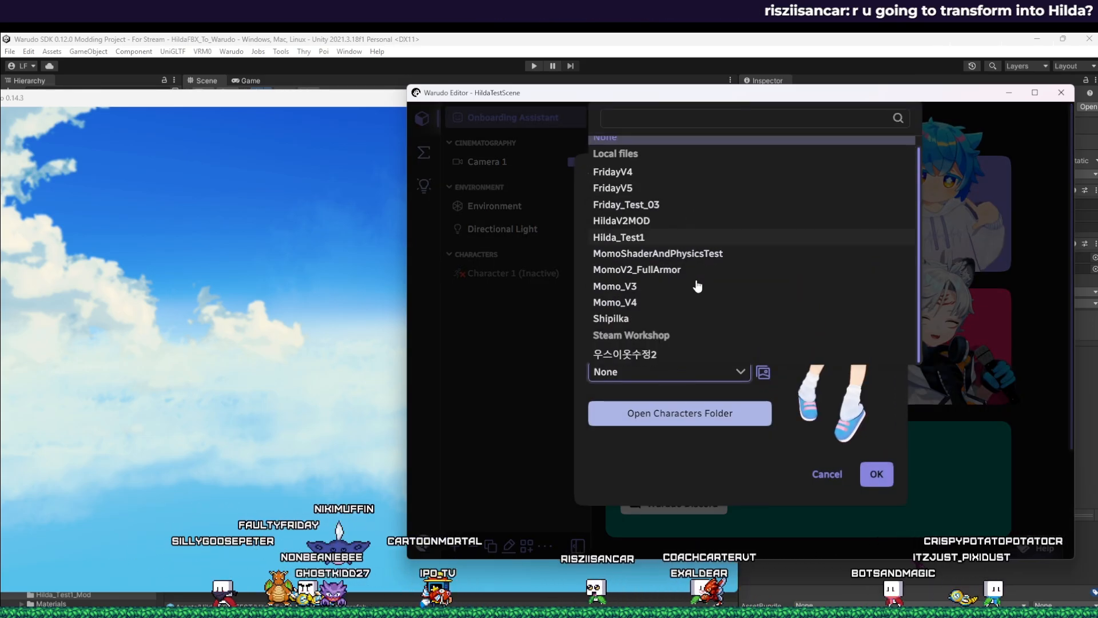
scroll(662, 221, up, 1)
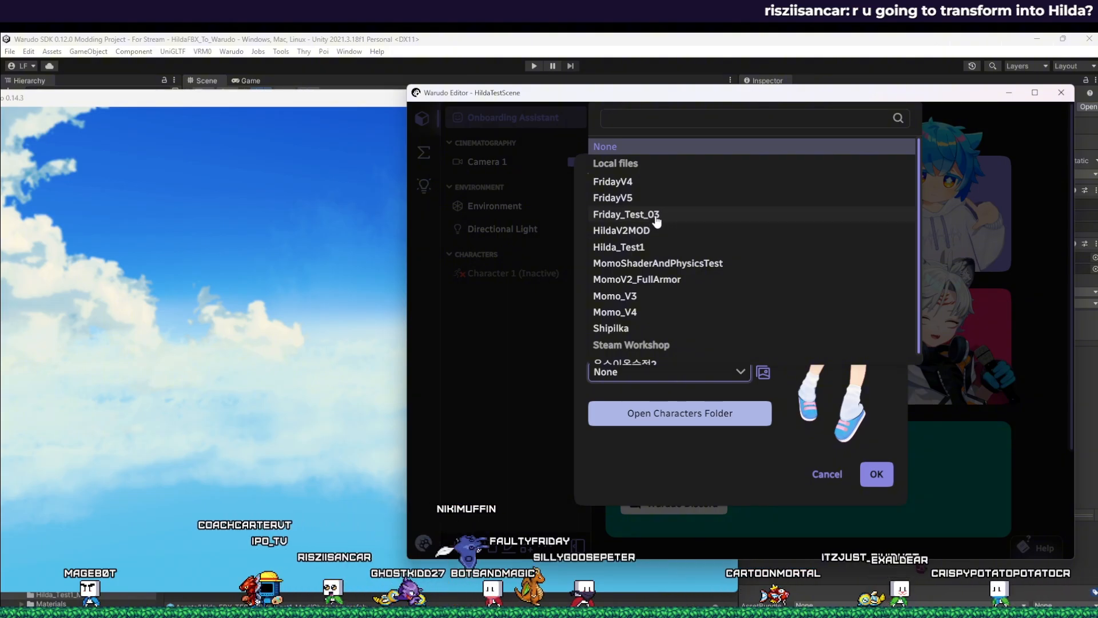
click(661, 250)
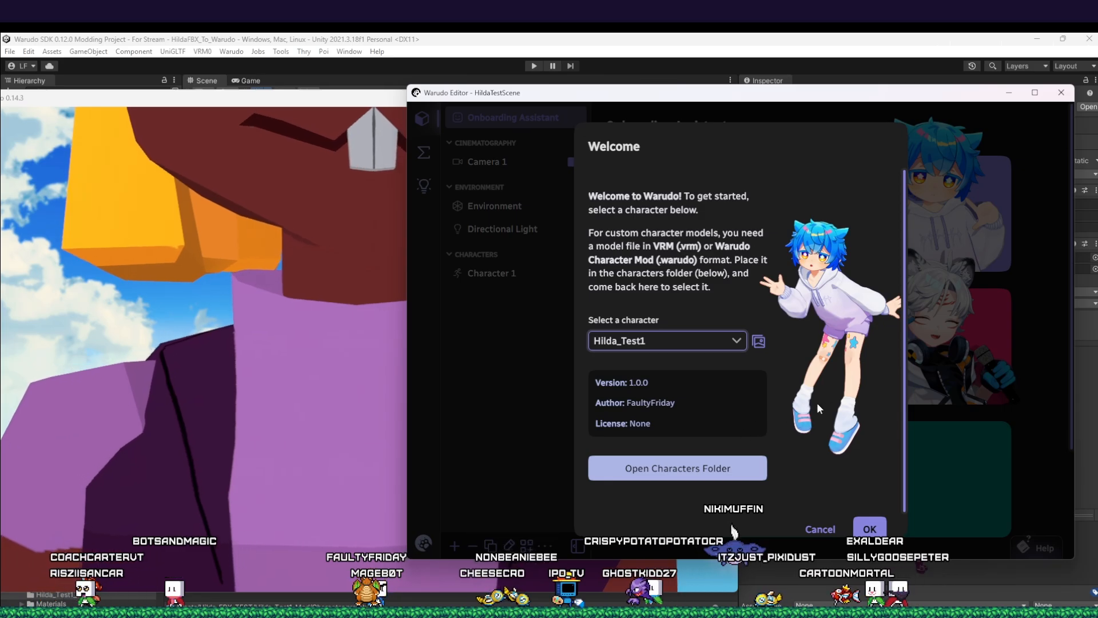
click(870, 527)
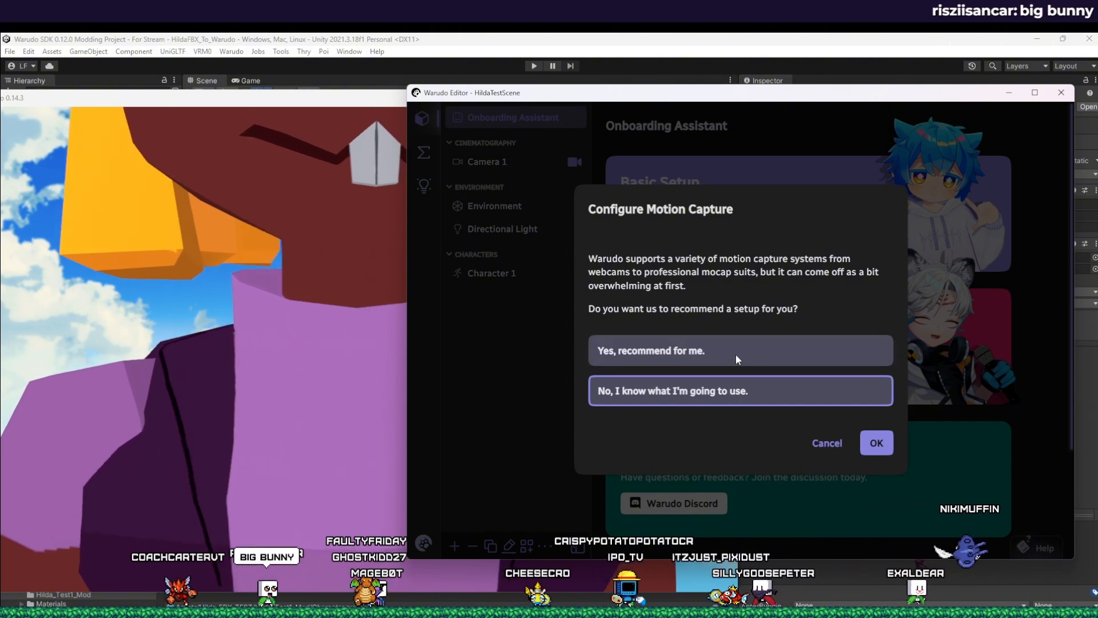
Step: Configure motion capture without a recommendation, using iFacialMocap for face and MediaPipe for pose tracking, and move the tracker window out of the way
click(871, 443)
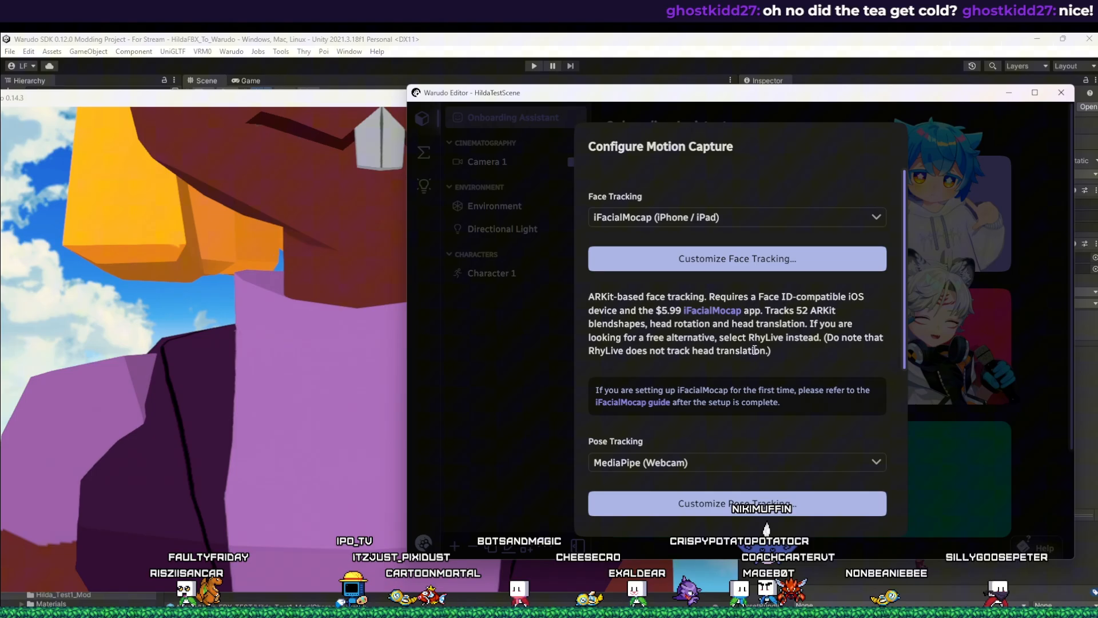
scroll(737, 319, down, 3)
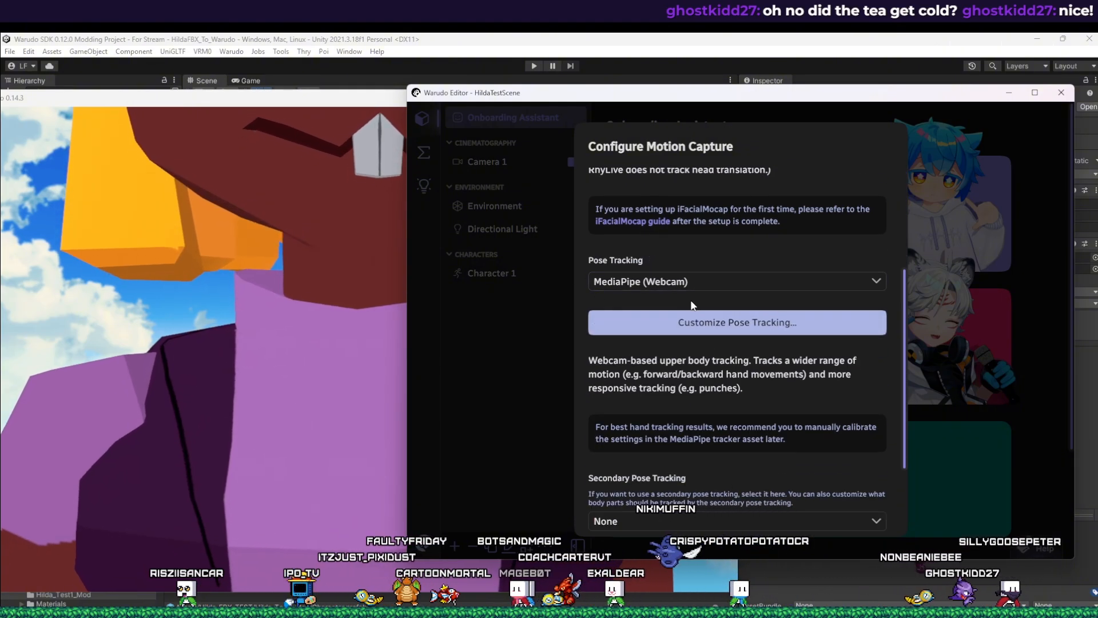
scroll(722, 367, down, 1)
scroll(722, 367, down, 1)
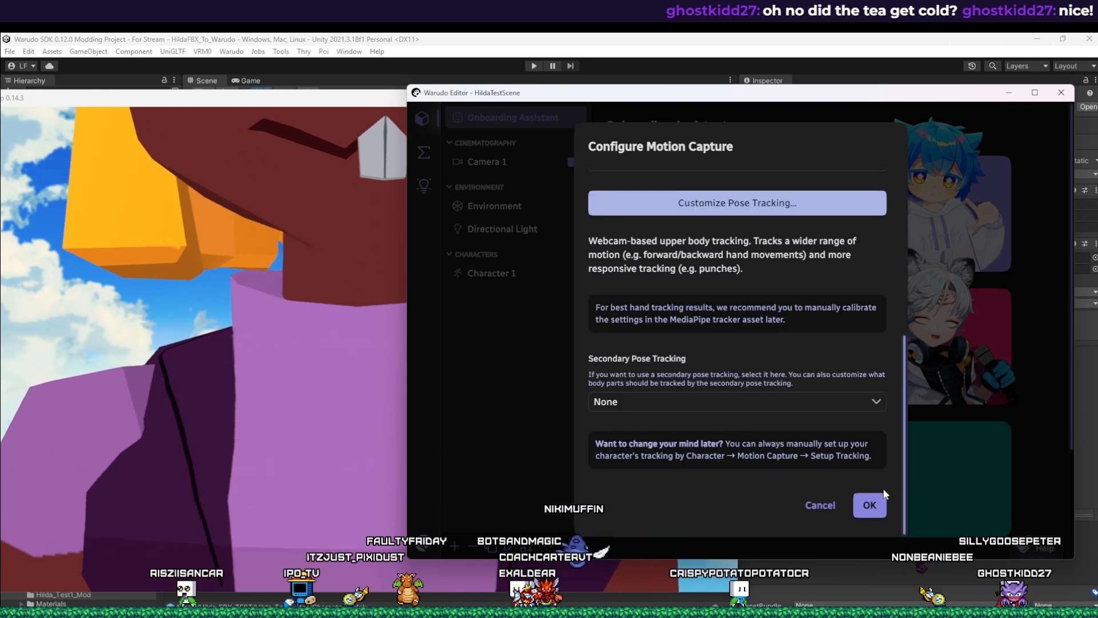
click(870, 506)
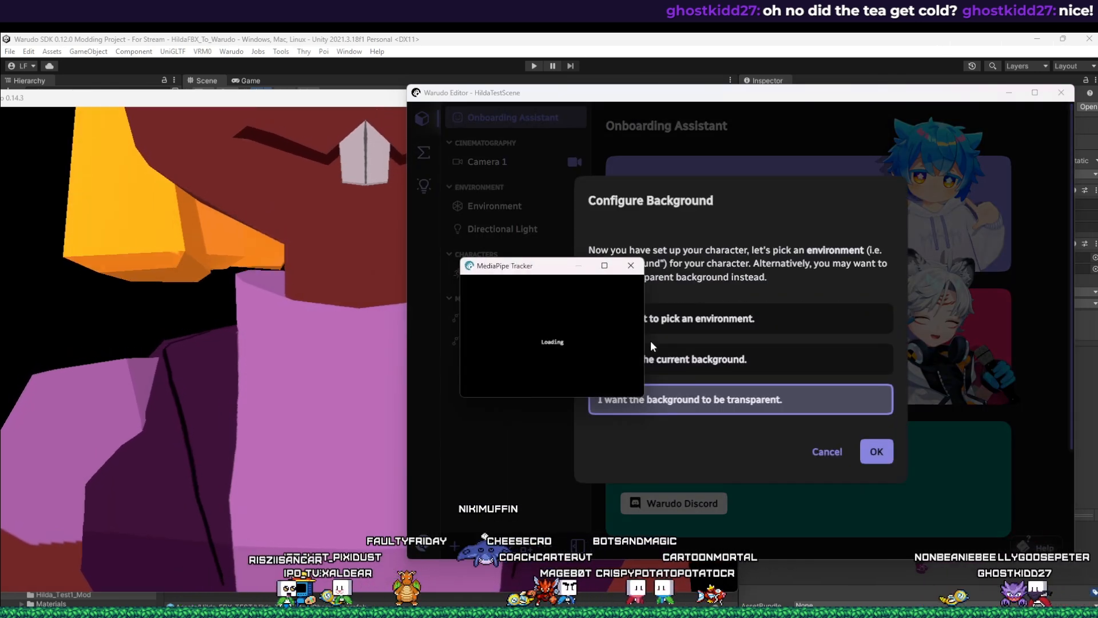
drag(556, 271, 521, 220)
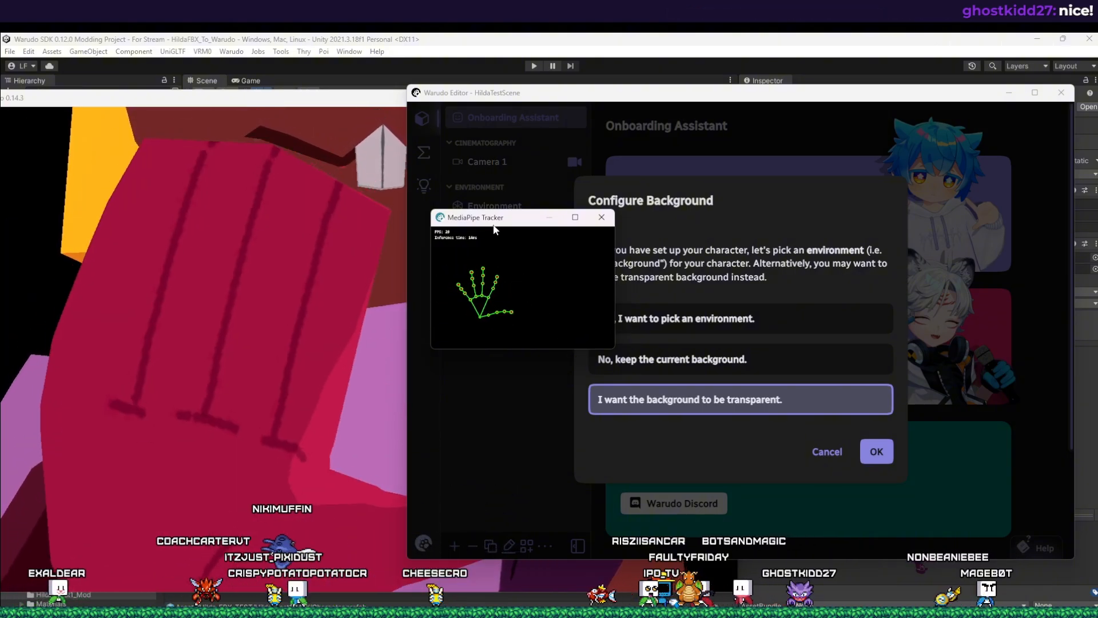
drag(493, 225, 641, 617)
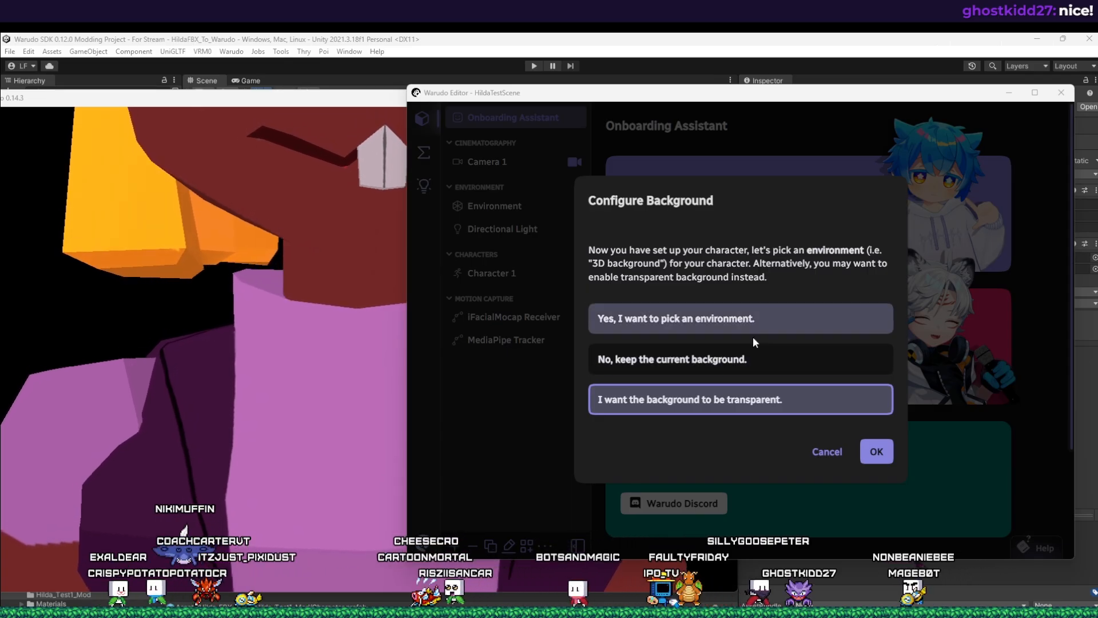
Step: Keep the current background, finish the onboarding setup, and move the Warudo Editor window out of the character's view
click(729, 361)
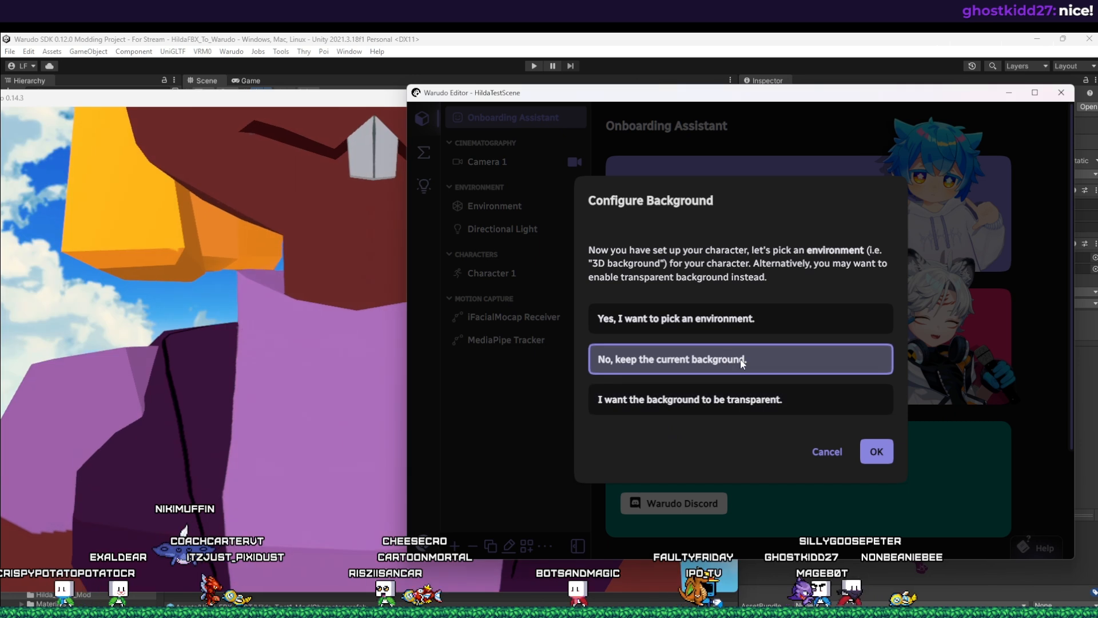
click(877, 451)
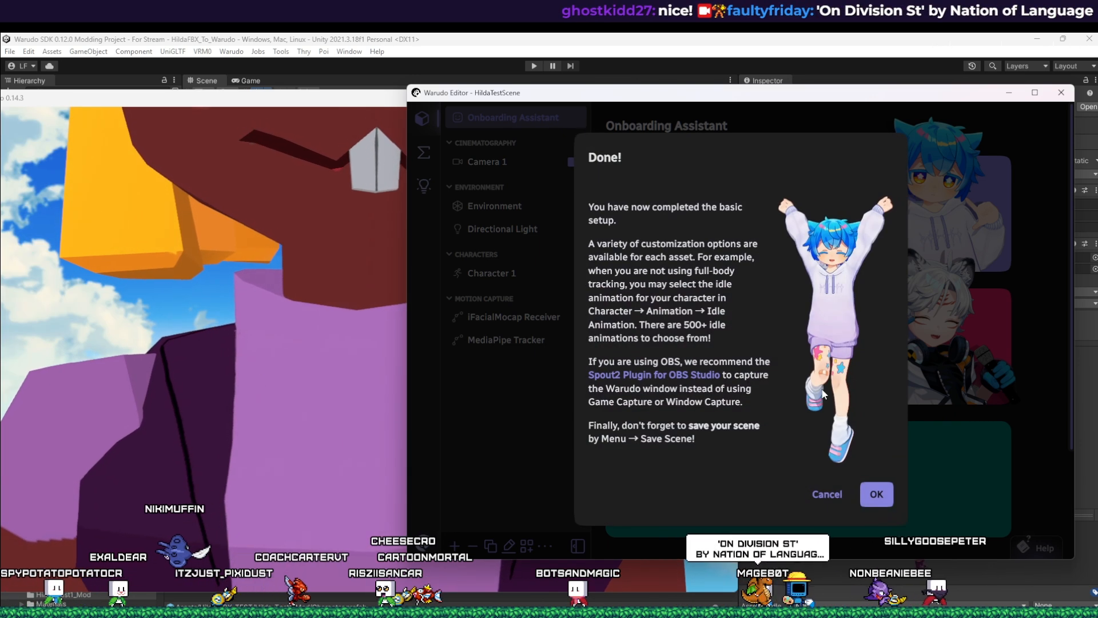
click(873, 495)
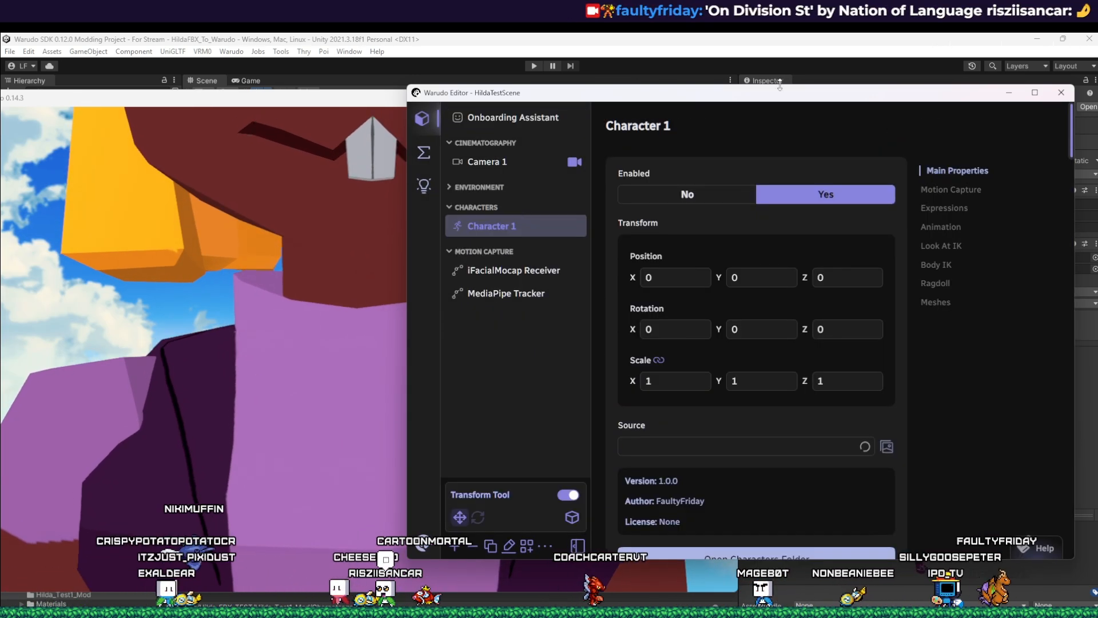
drag(736, 95, 744, 617)
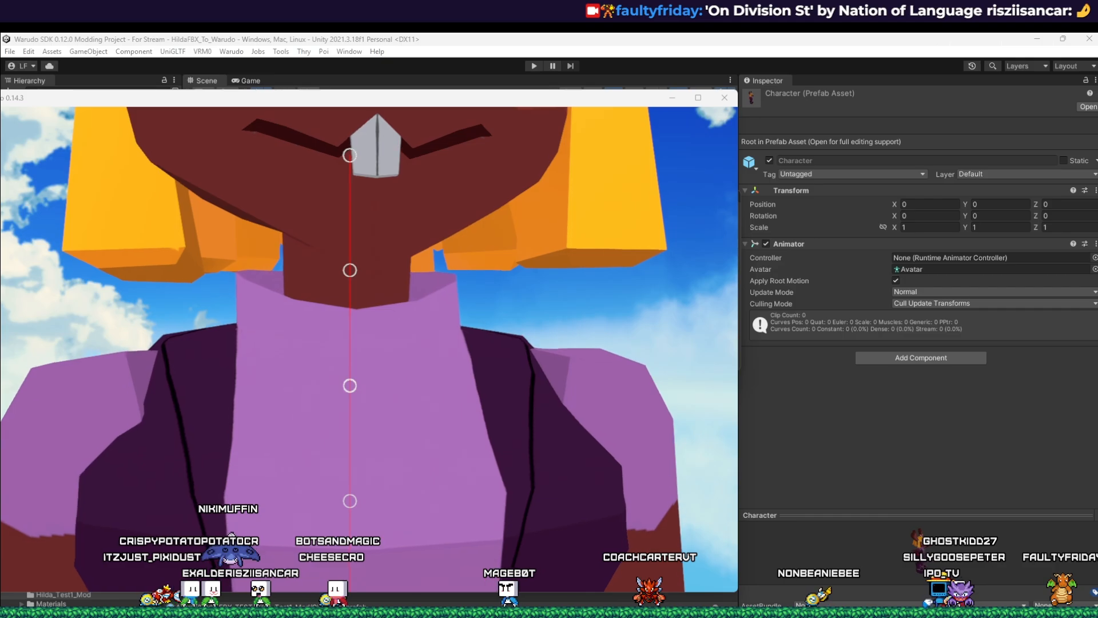
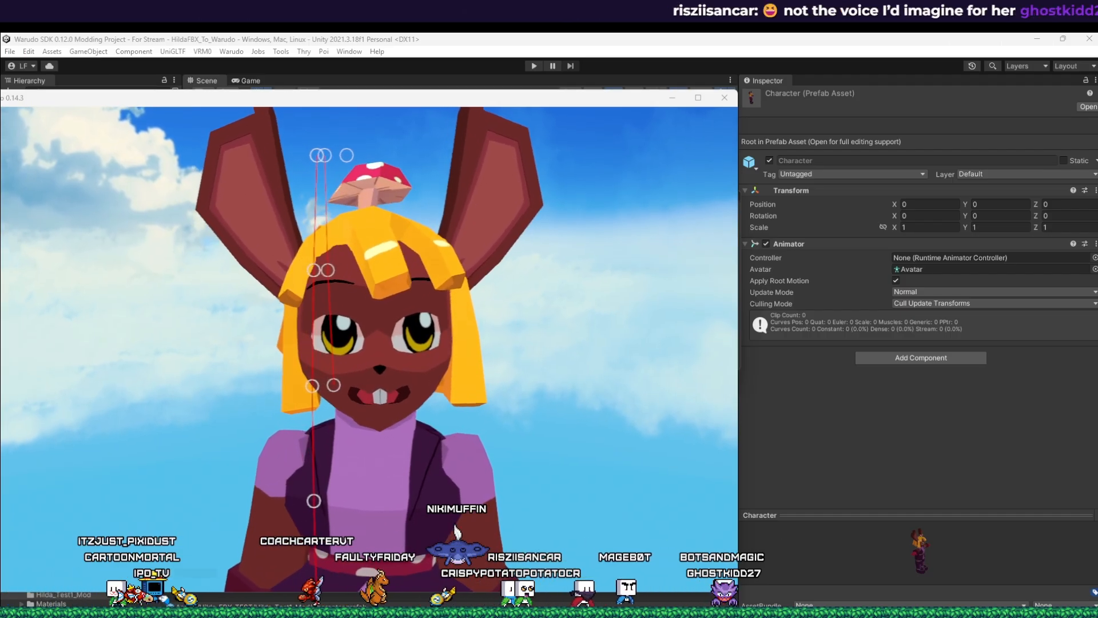
Step: Bring back the Warudo Editor and restart motion capture setup for Character 1, removing the assets and blueprints from the previous setup
drag(695, 617, 868, 117)
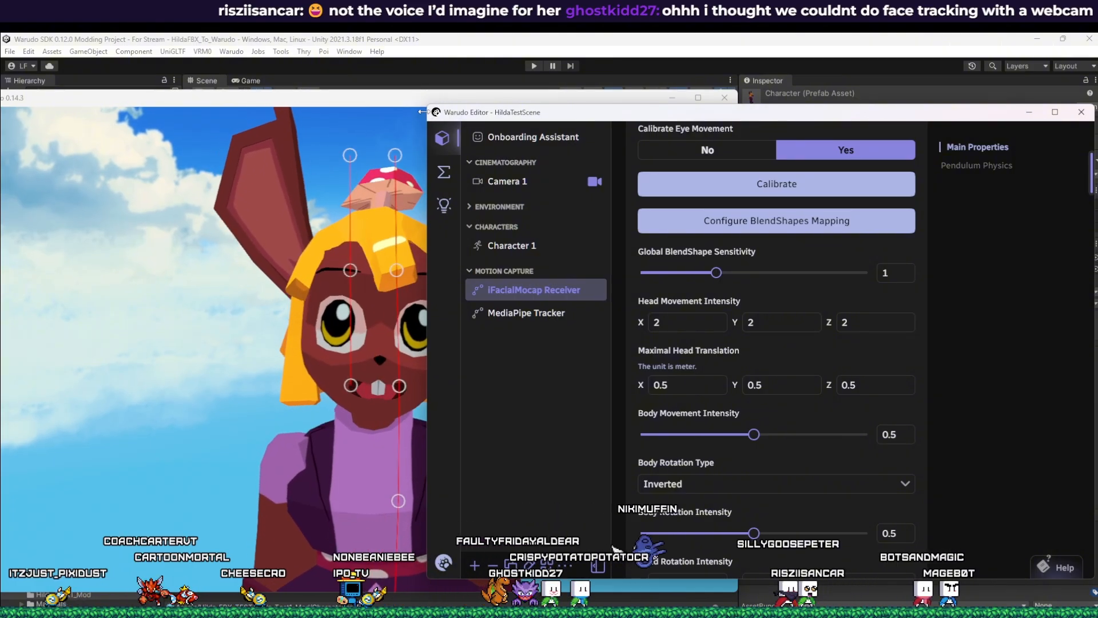
drag(423, 111, 453, 112)
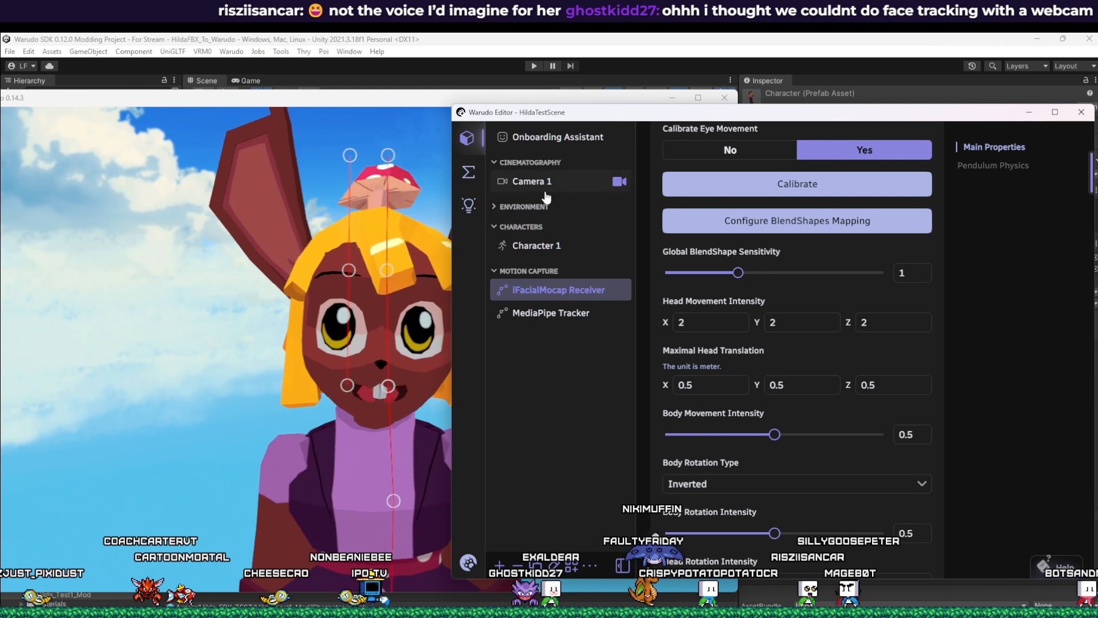
click(550, 250)
scroll(772, 252, down, 6)
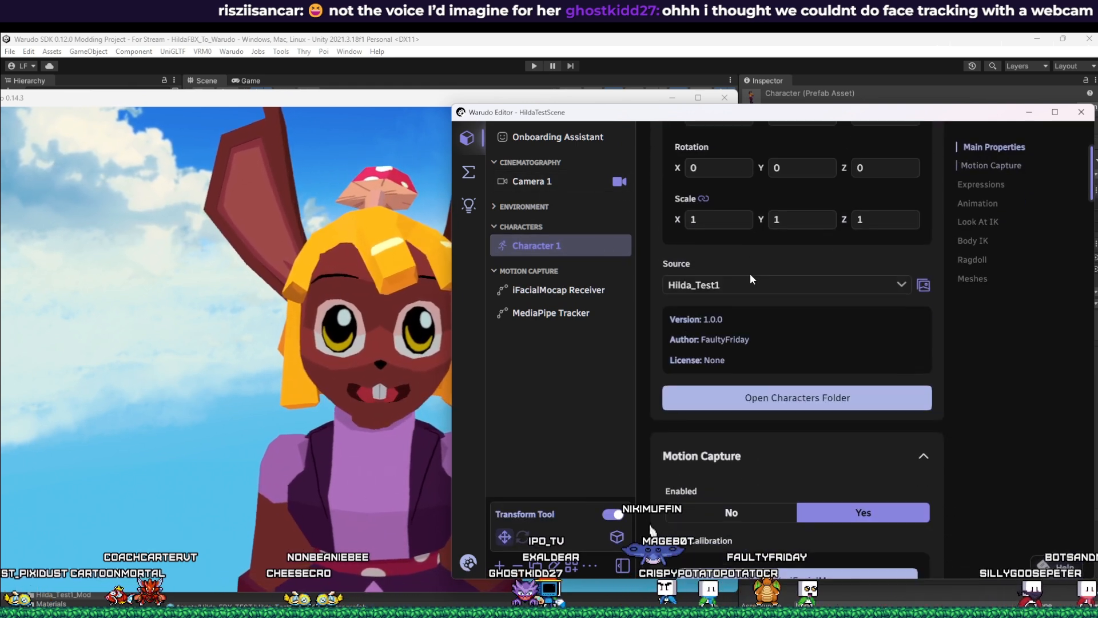
scroll(787, 440, down, 3)
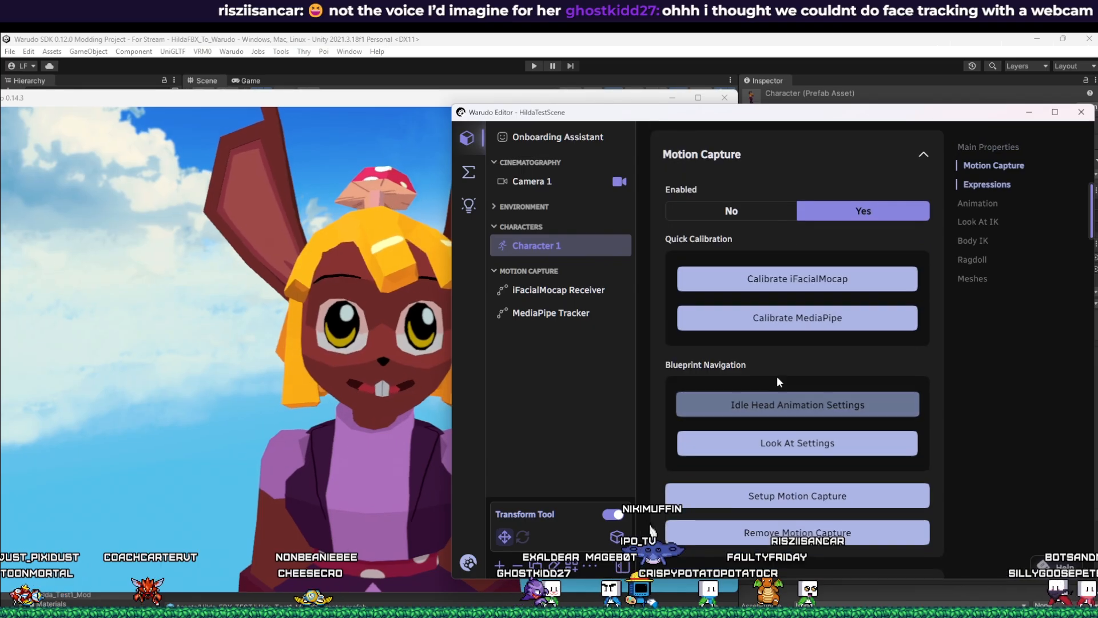
click(774, 437)
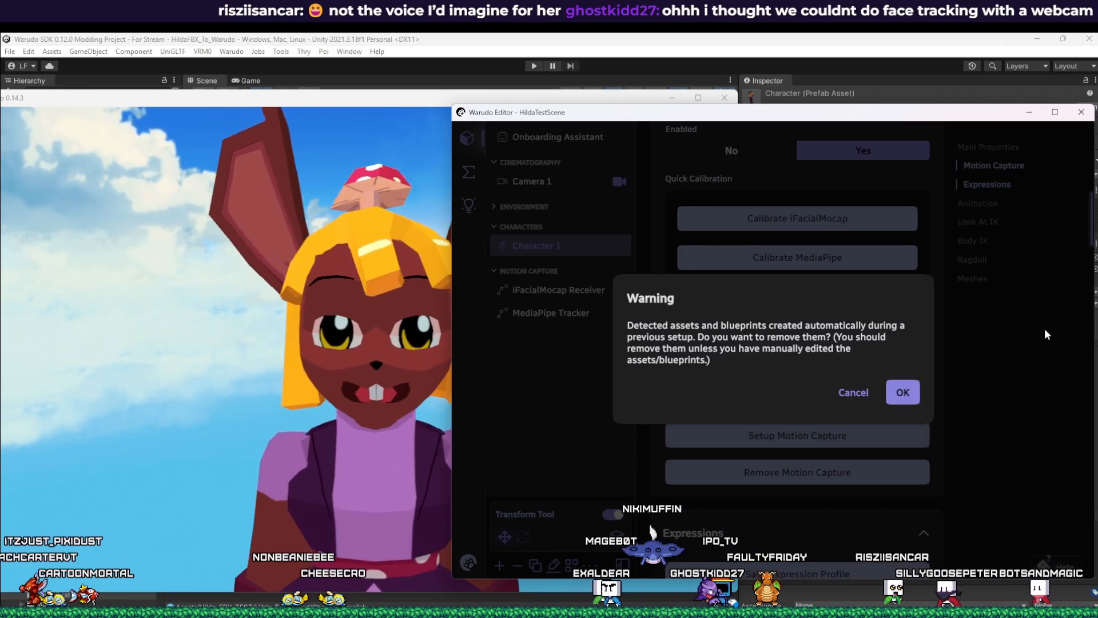
click(909, 394)
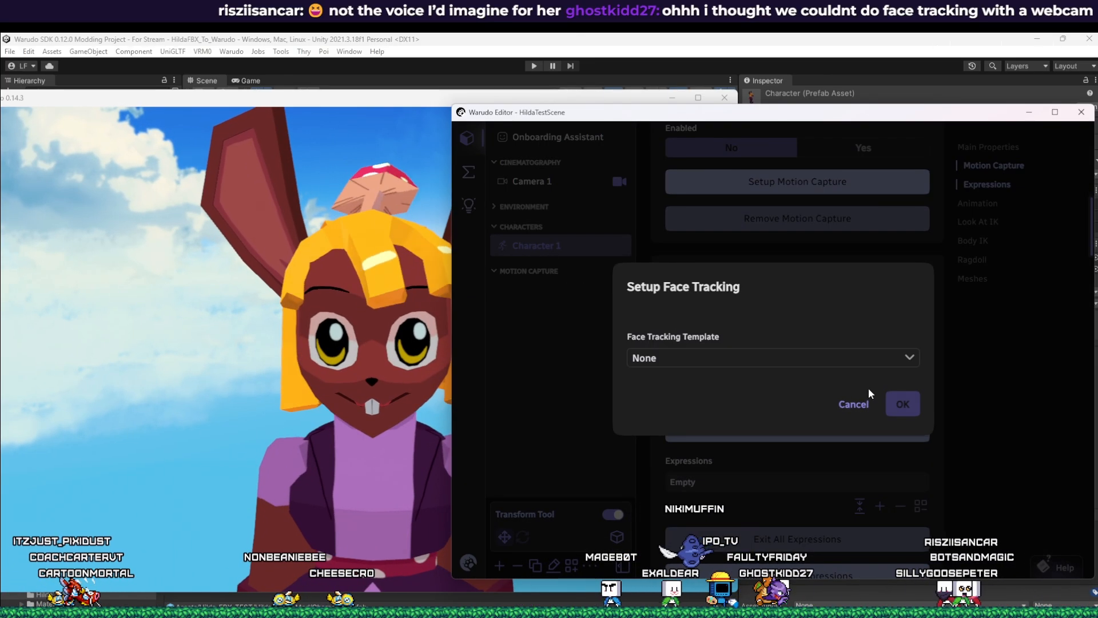
Step: Choose OpenSeeFace (Webcam) as the face tracking template and review its options
click(784, 359)
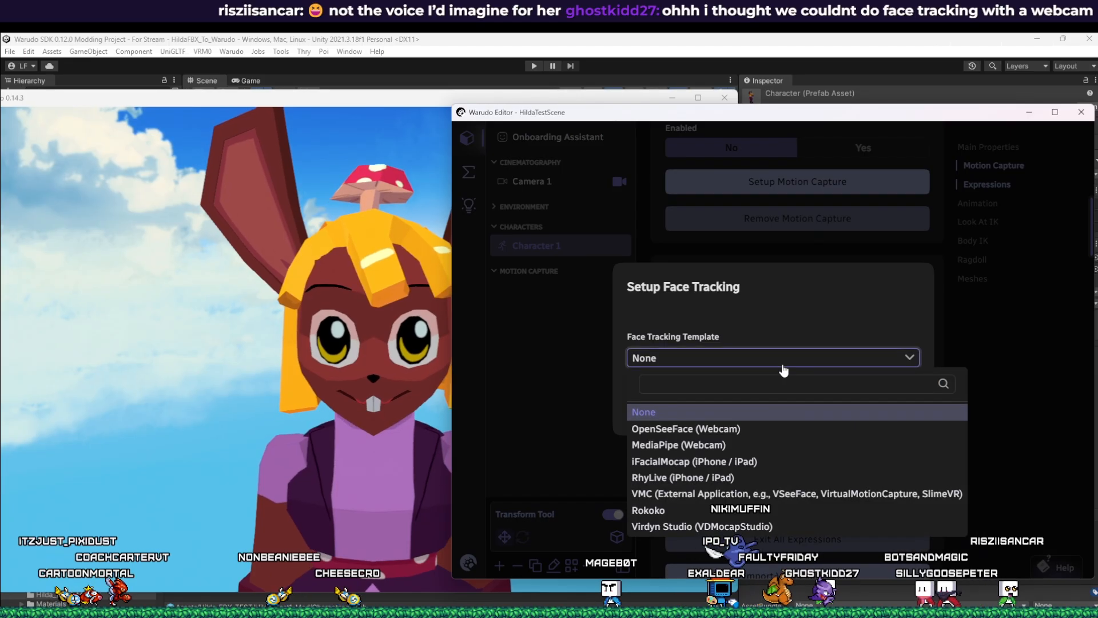
click(738, 429)
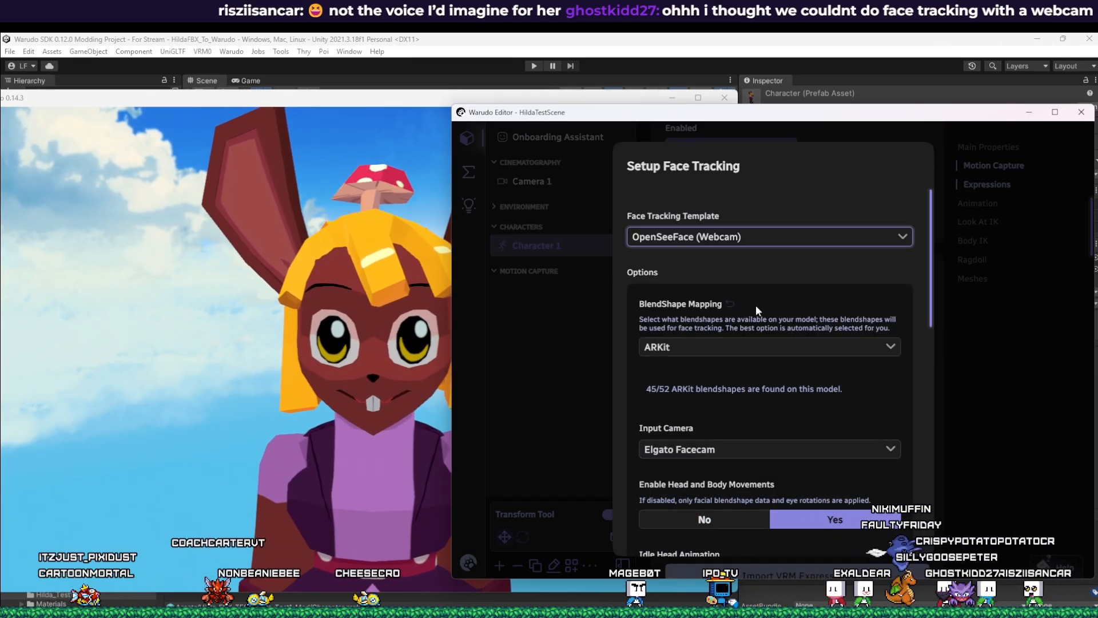
drag(734, 119, 667, 114)
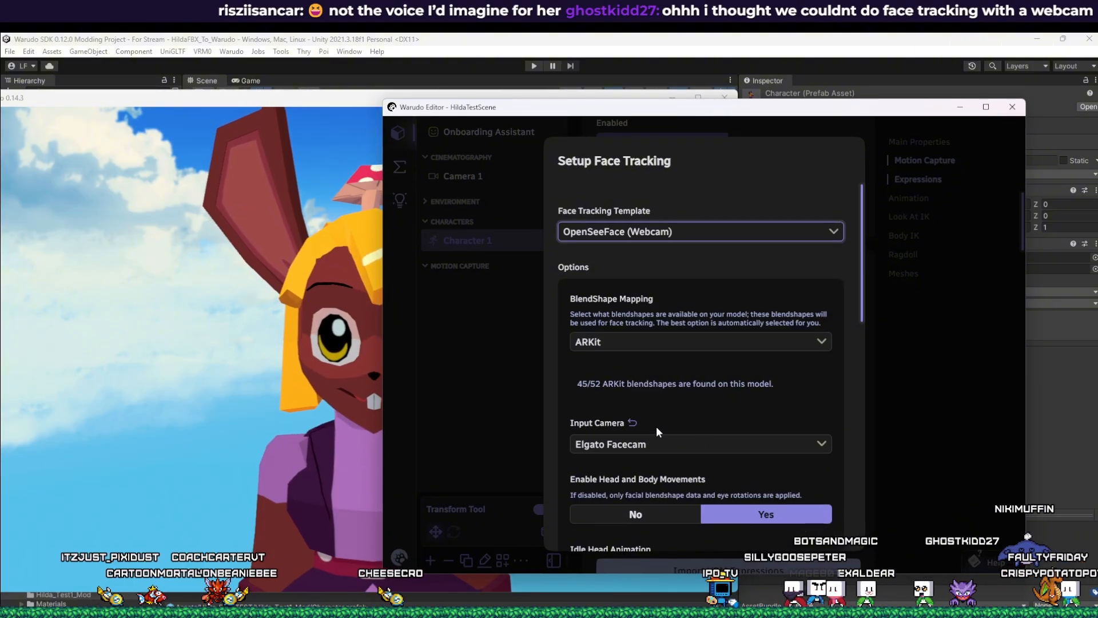
scroll(701, 462, down, 10)
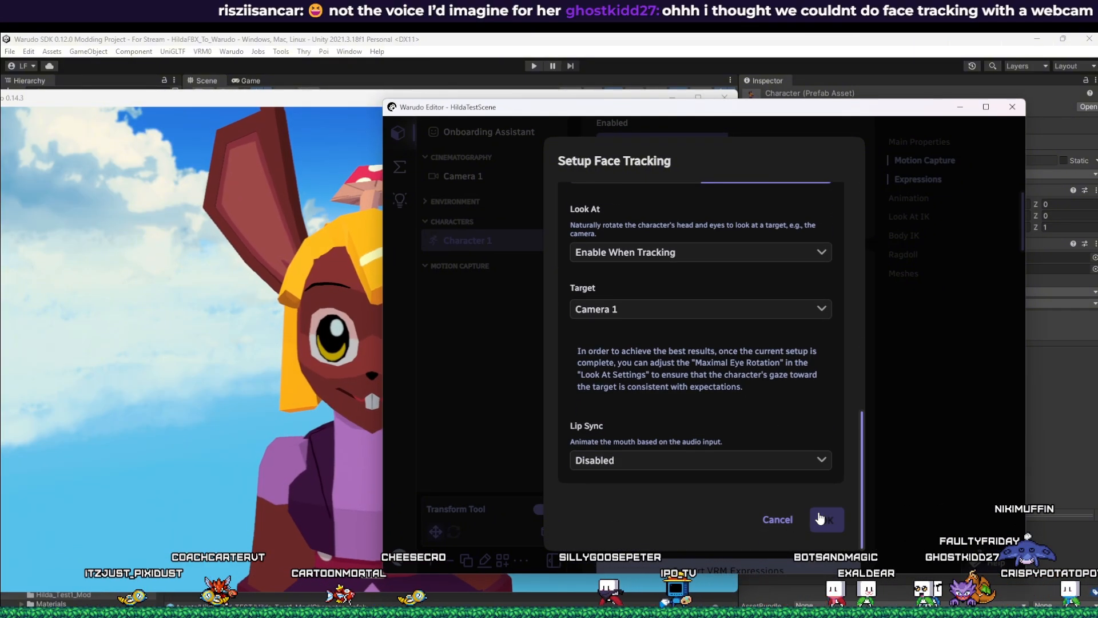
Step: Set face tracking's Lip Sync to Always Enabled with the Analogue 1 + 2 (Focusrite USB Audio) microphone and Hybrid Mode on
click(719, 465)
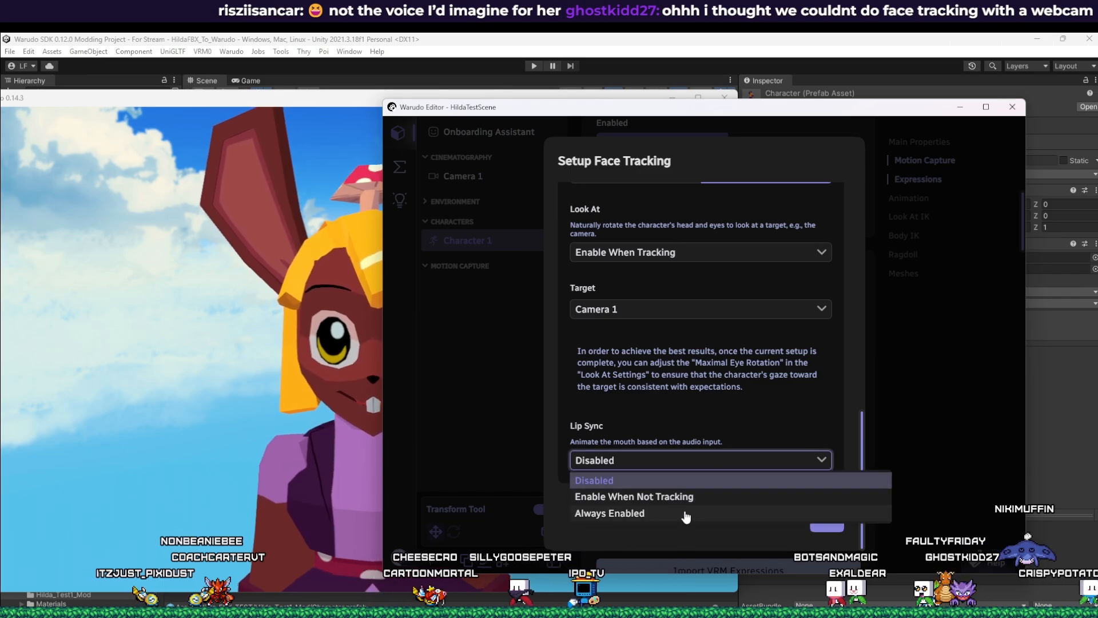
click(651, 453)
click(654, 463)
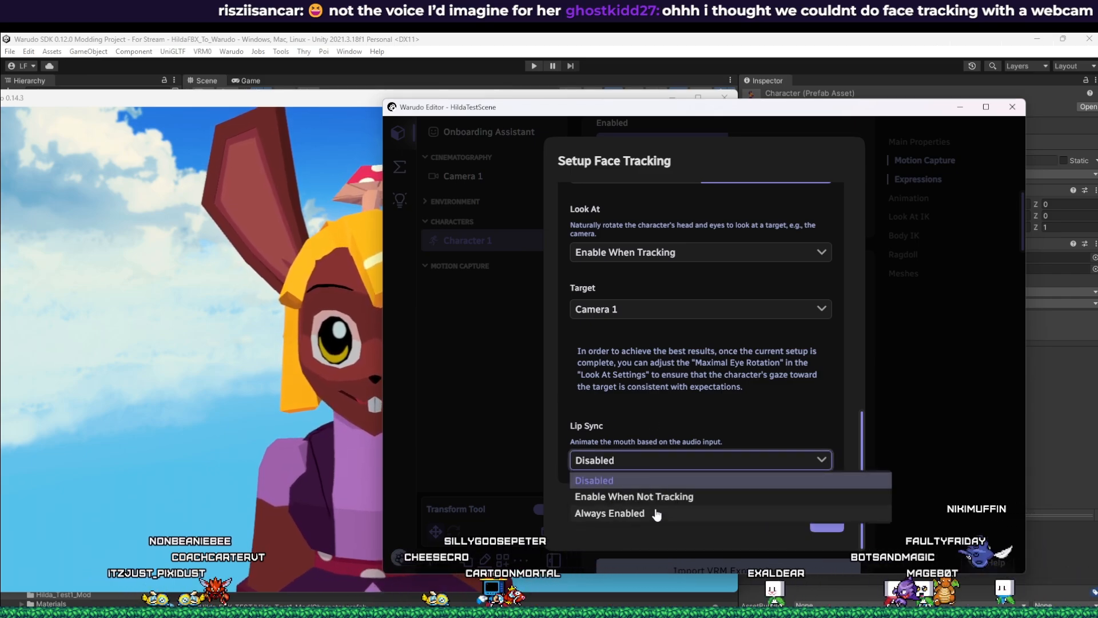
click(655, 514)
scroll(671, 480, down, 3)
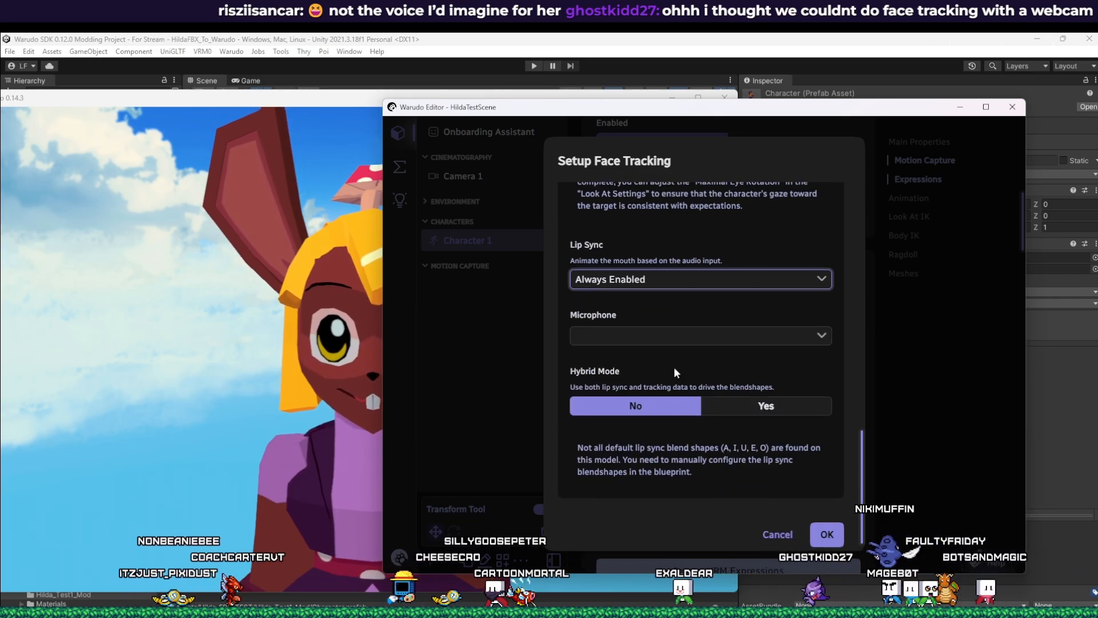
click(673, 336)
click(673, 392)
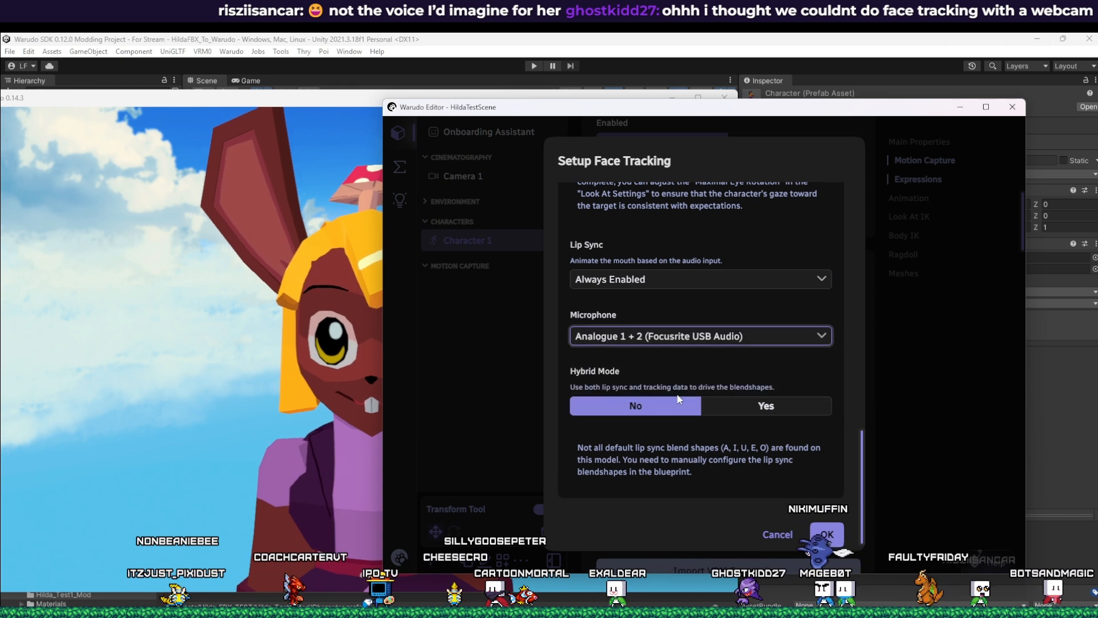
click(762, 405)
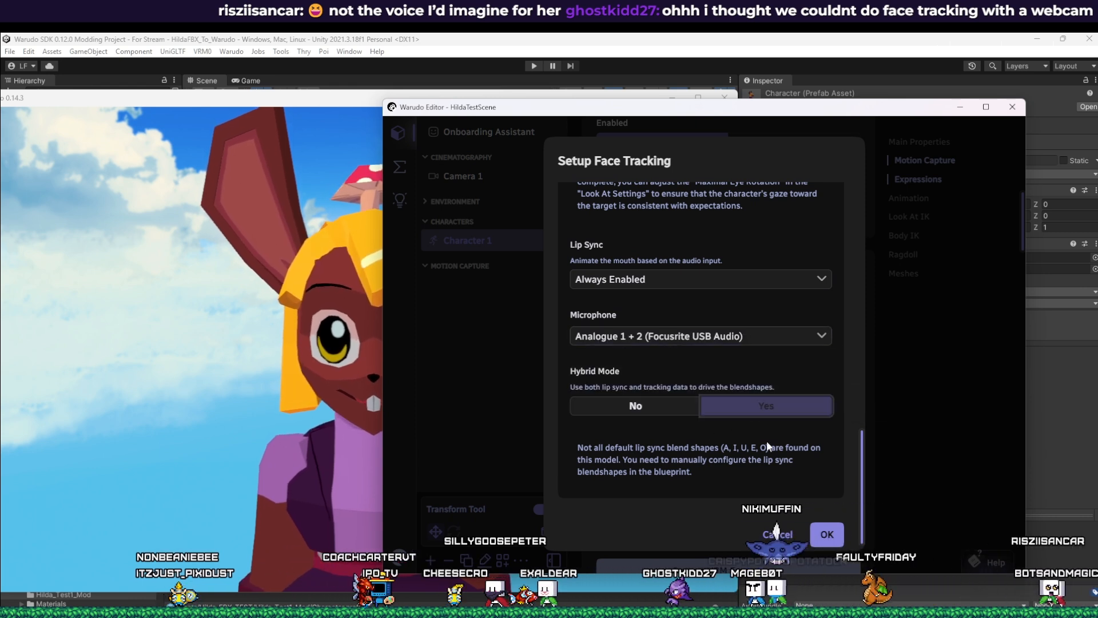
Step: Accept the face tracking options and complete the motion capture setup with the pose tracking template left at None
click(827, 534)
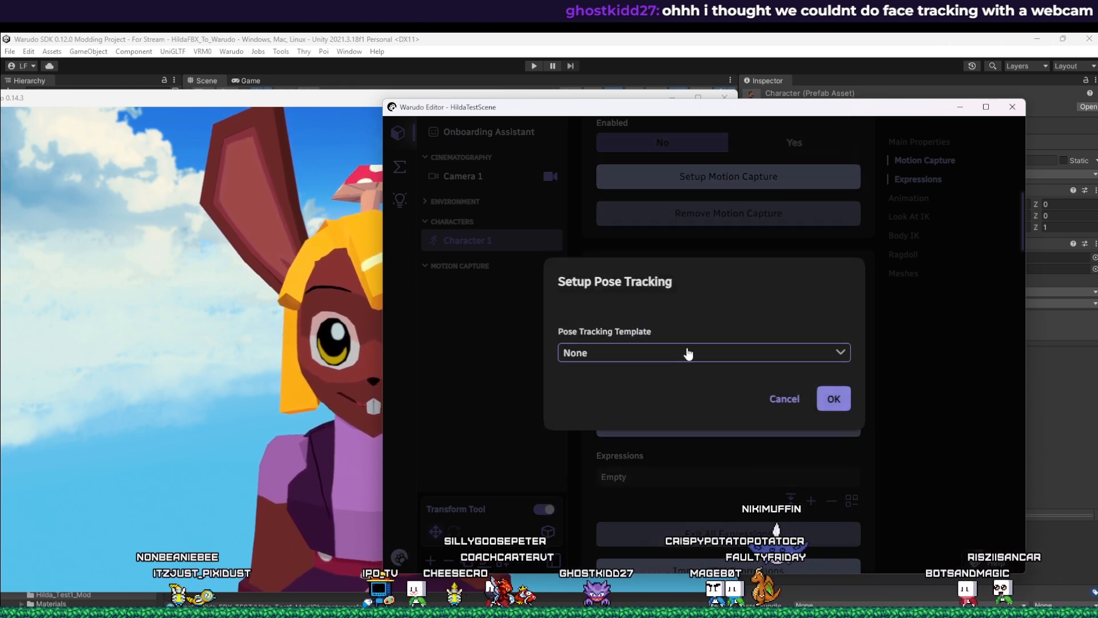
click(827, 401)
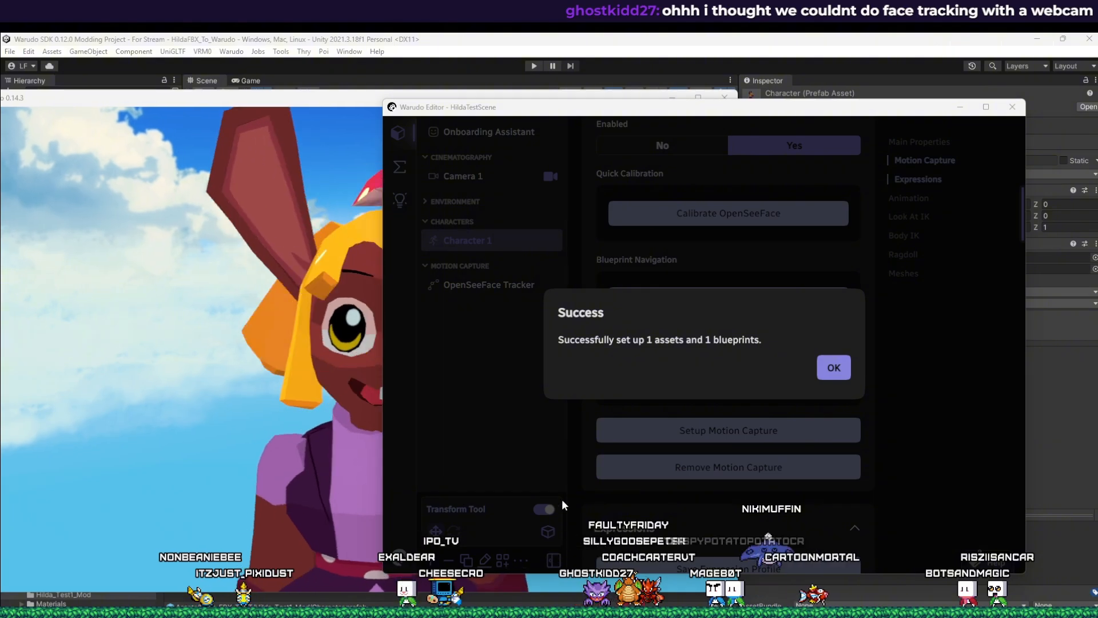
click(833, 371)
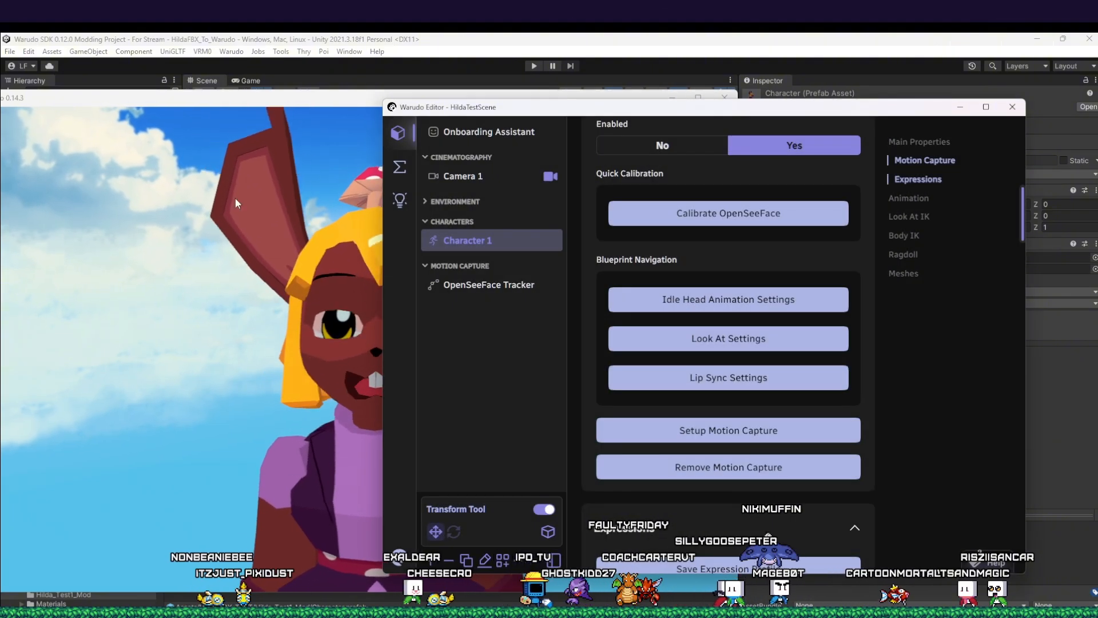
Step: Move the Warudo output window clear of the editor and bring it to the front to check the tracked character
drag(339, 105, 490, 101)
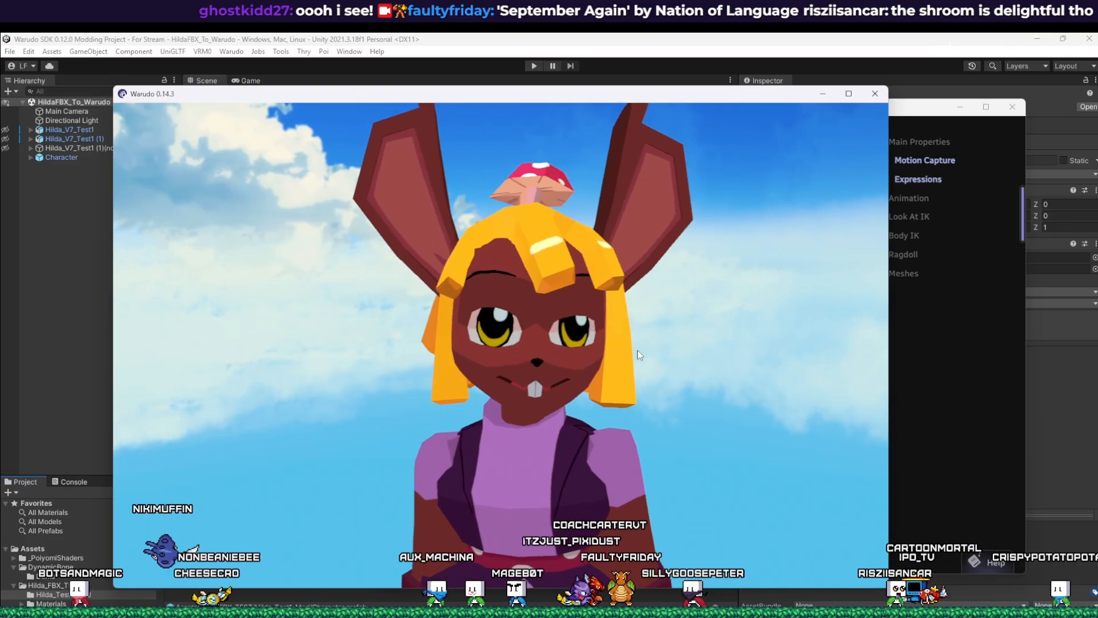
click(953, 414)
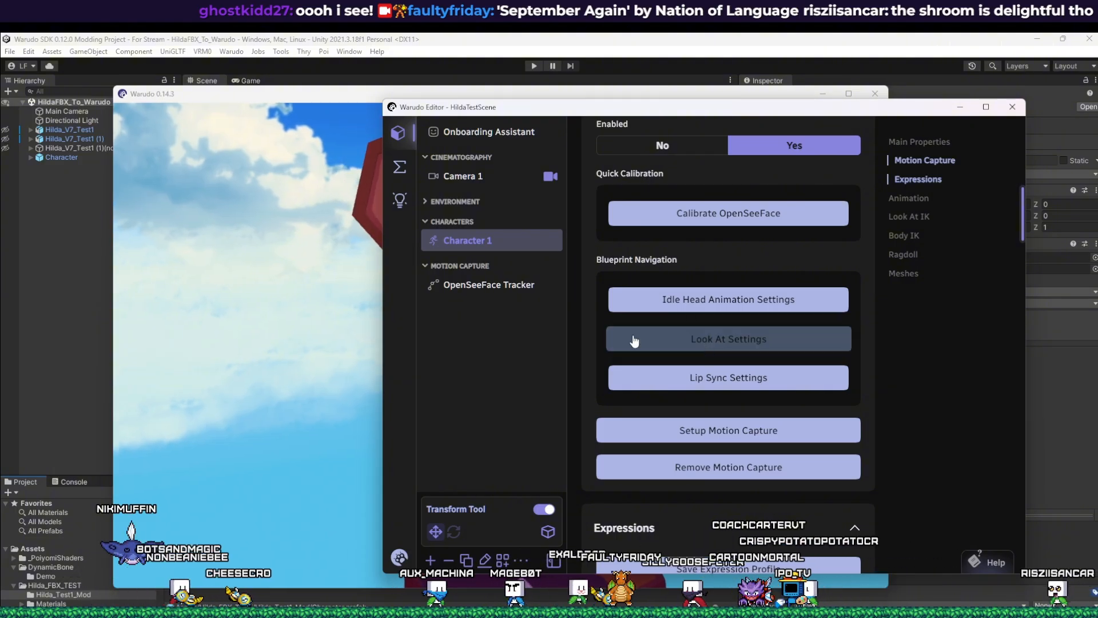
click(369, 94)
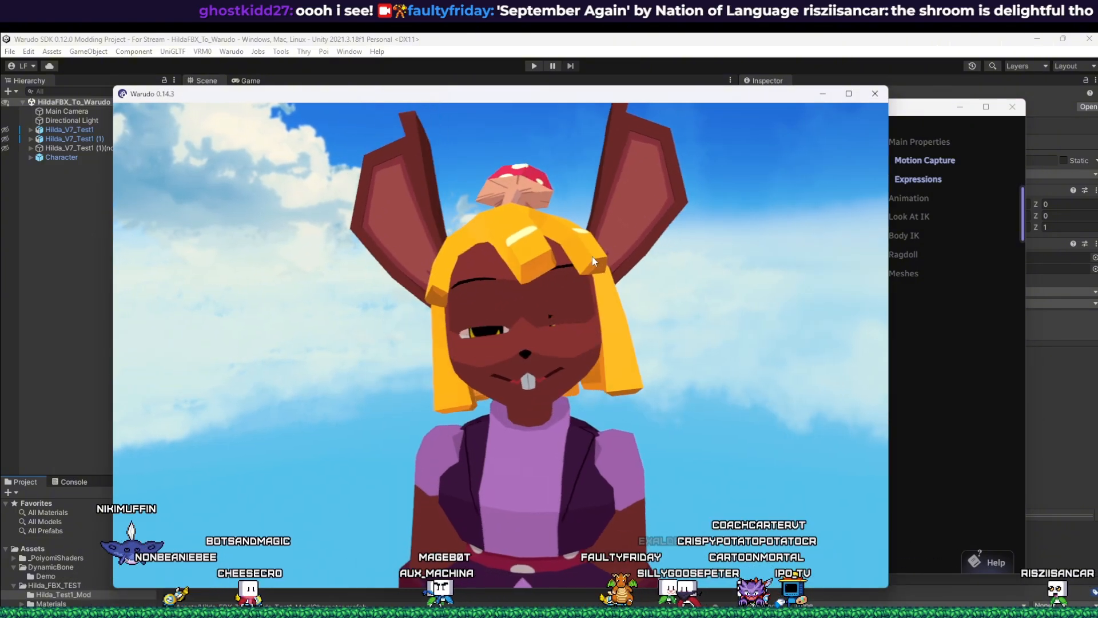
click(909, 326)
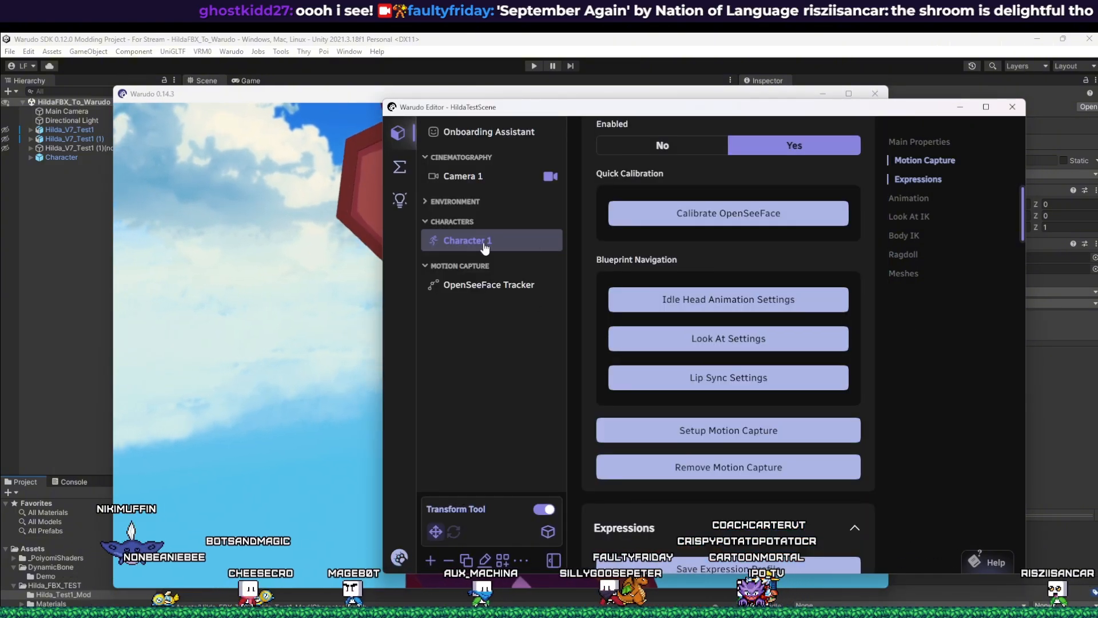
click(342, 218)
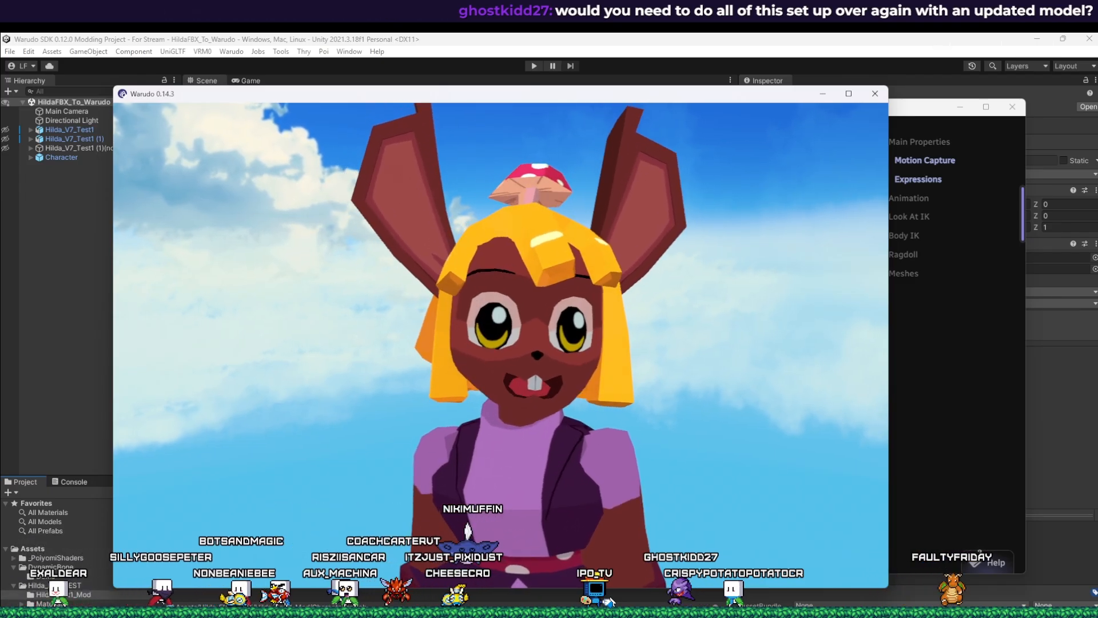
Step: Switch to Unity, create a folder named HILDA_FBX_TEST_2 in Assets, and open it
key(alt+Tab)
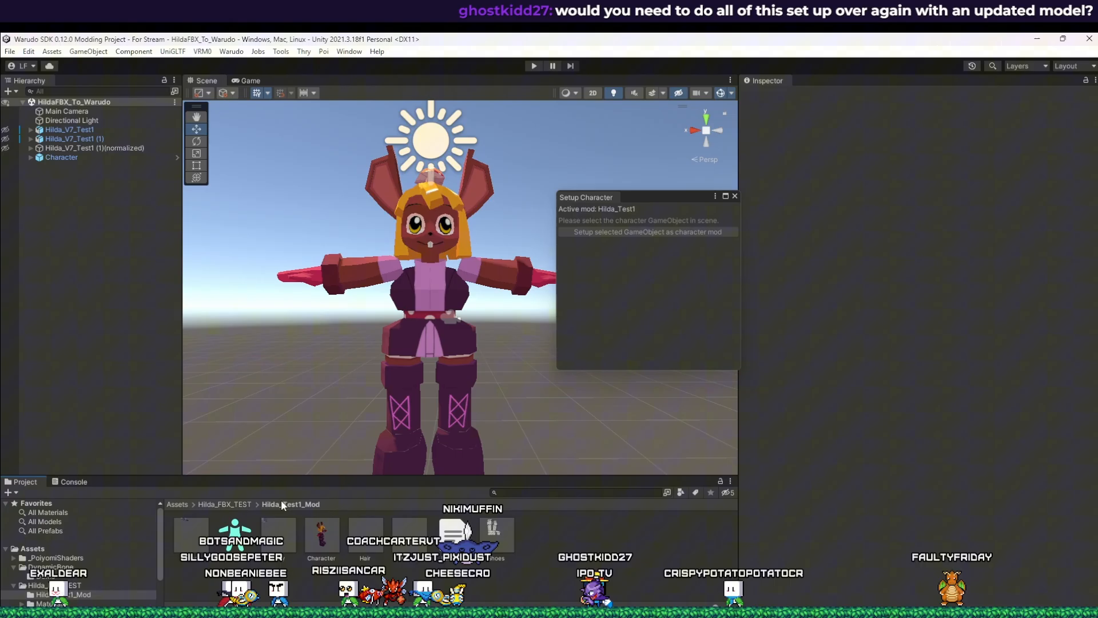
click(177, 504)
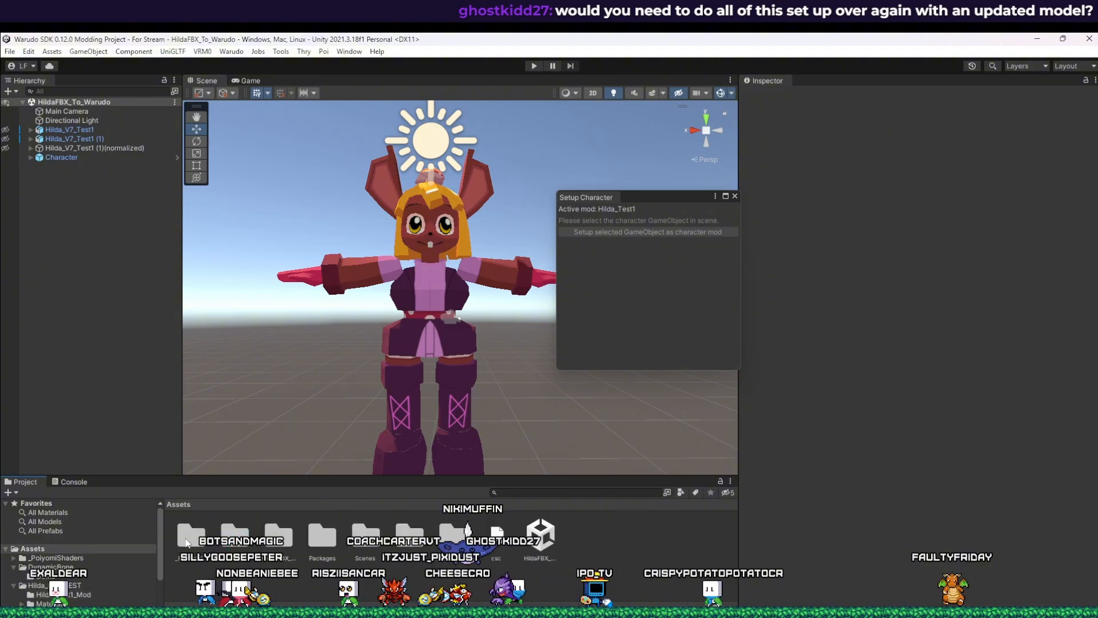
double_click(279, 537)
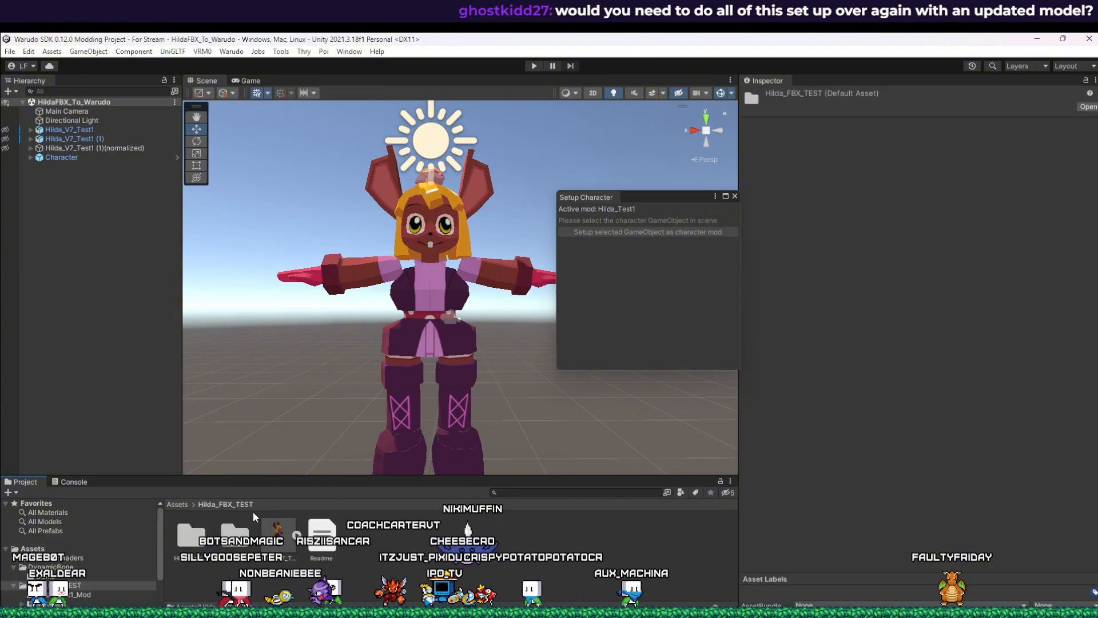
click(175, 503)
right_click(327, 562)
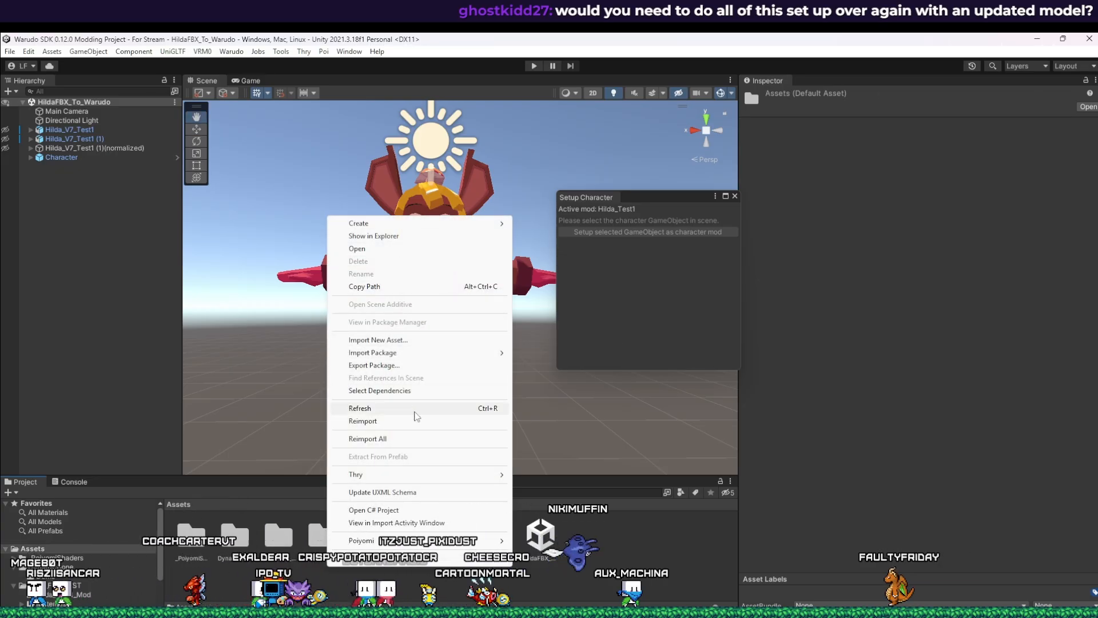
mouse_move(412, 223)
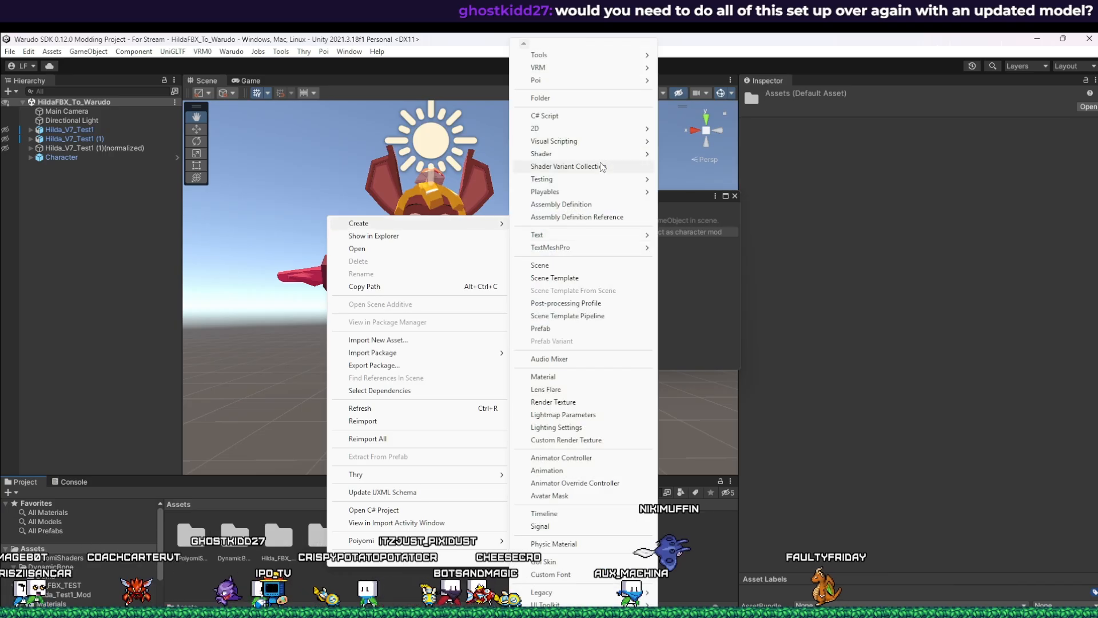
click(565, 96)
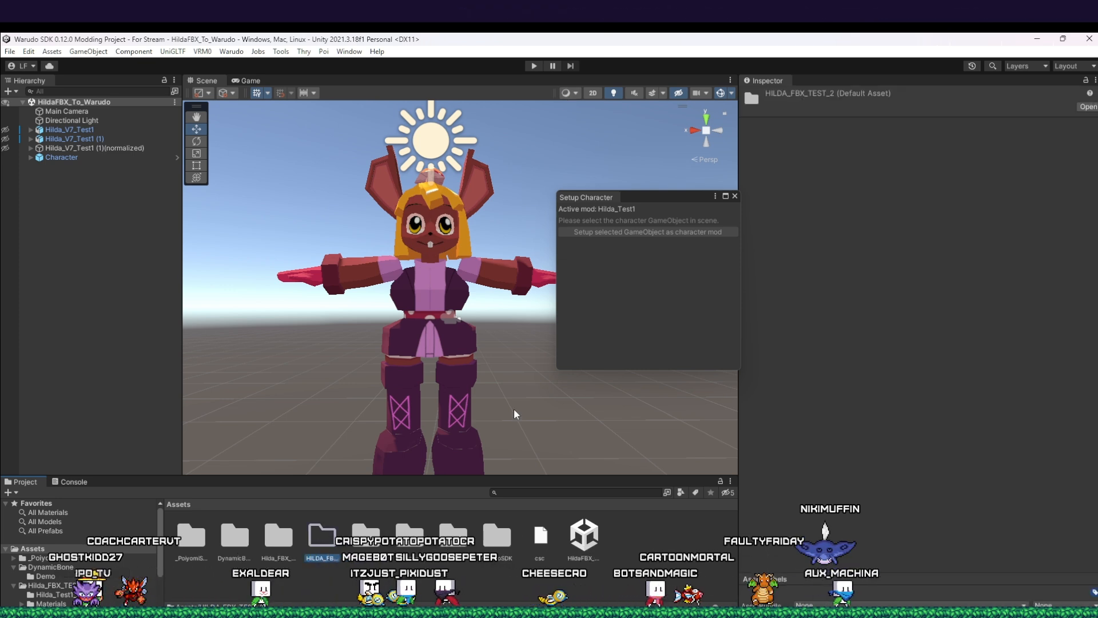
click(324, 540)
double_click(323, 540)
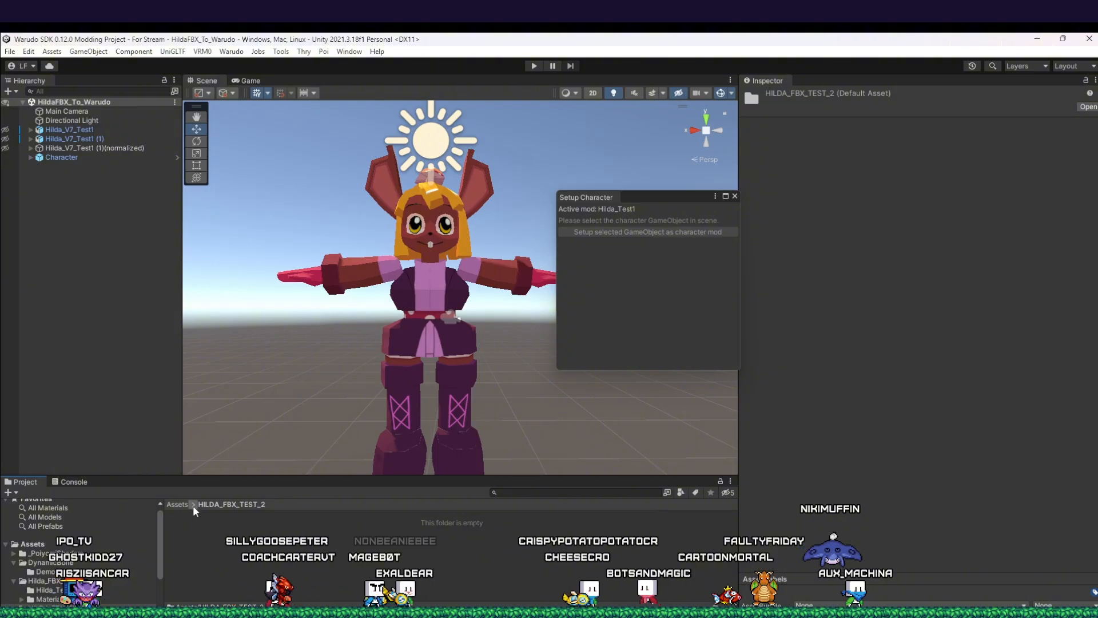
Step: Review the mod and Materials folders inside the original Hilda_FBX_TEST folder, including the Hair material, and return to Assets
click(175, 504)
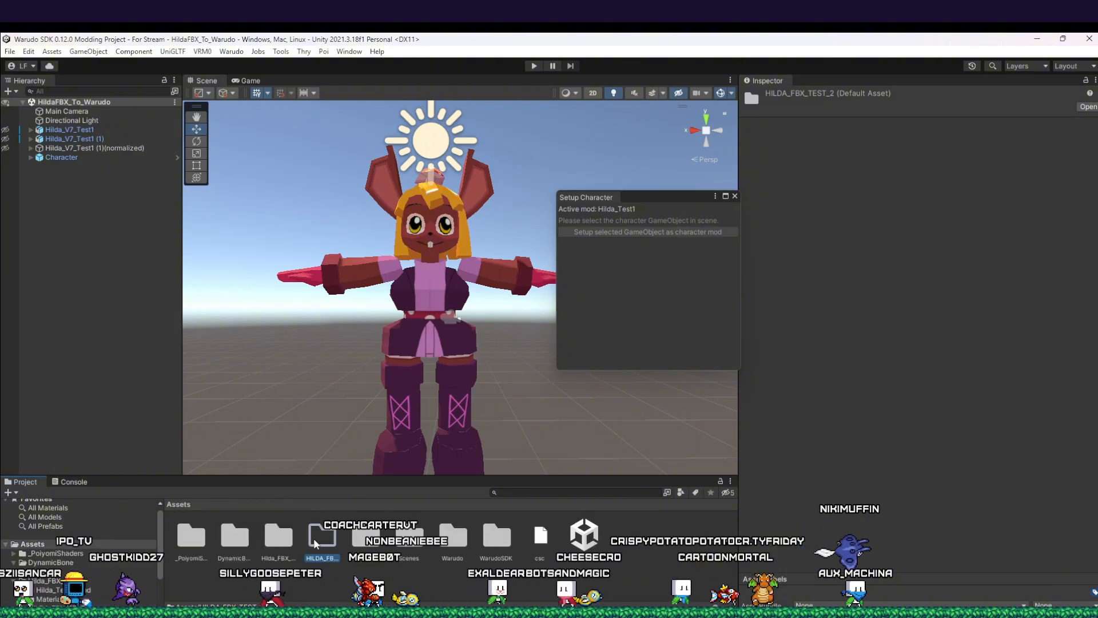
double_click(281, 537)
click(190, 541)
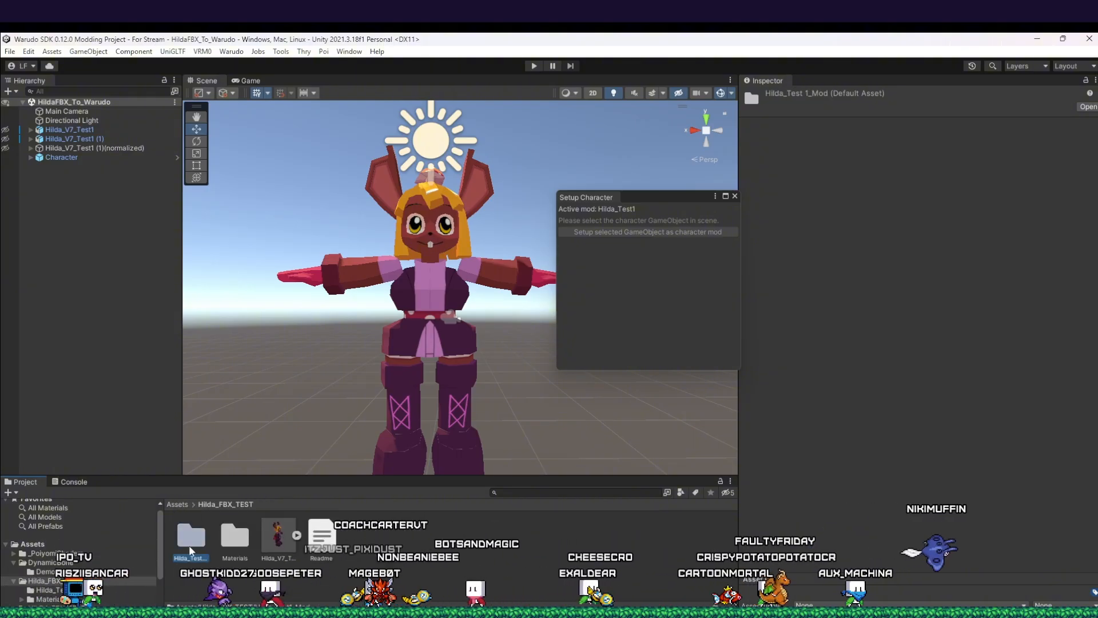
click(238, 536)
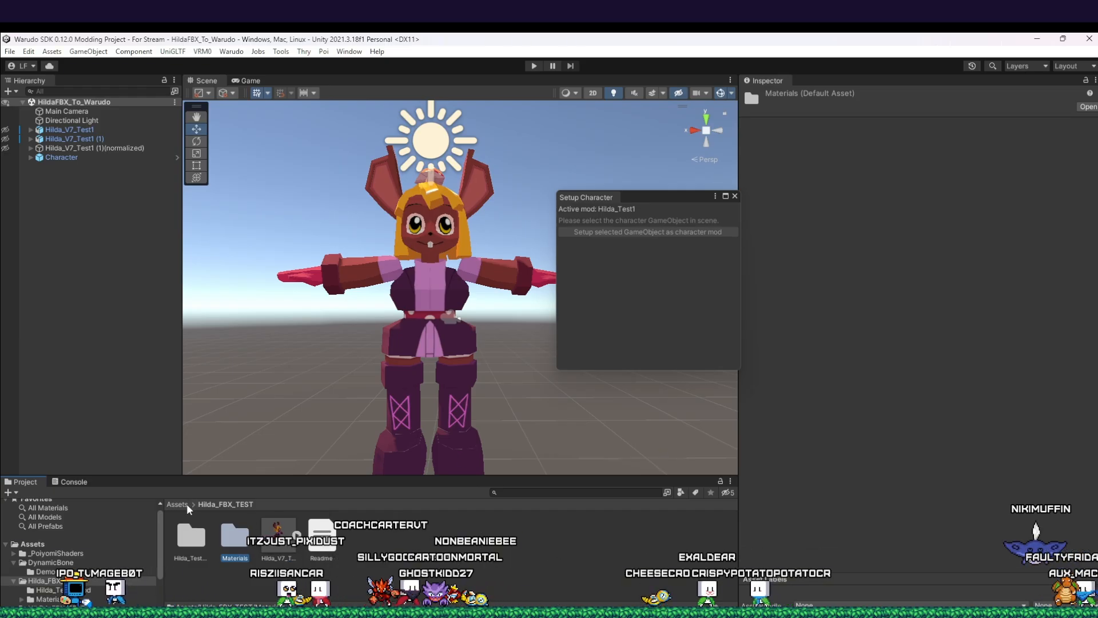
double_click(233, 538)
click(234, 535)
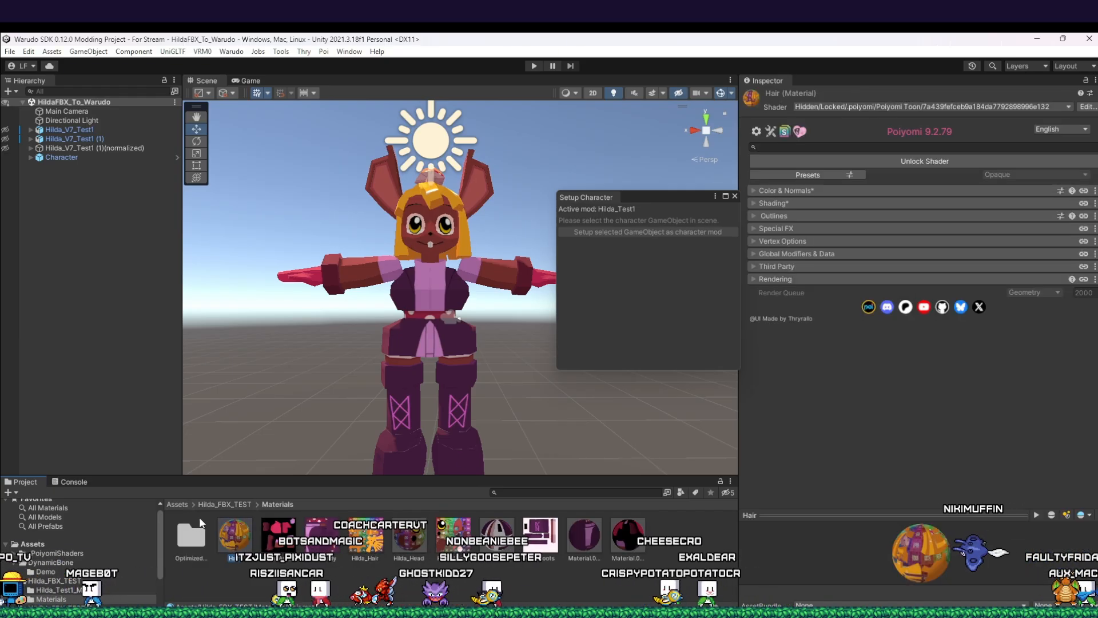
click(185, 503)
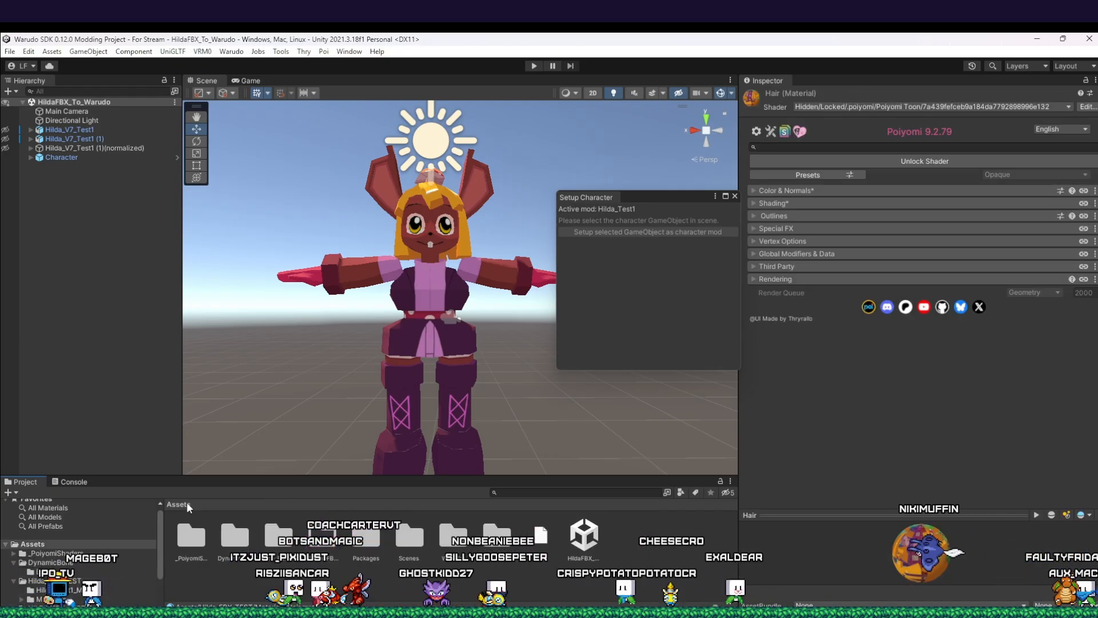
Step: Examine the Hilda_V7_Test1 copies in the hierarchy and the first Dynamic Bone component's options on Armature.002
click(82, 131)
click(84, 137)
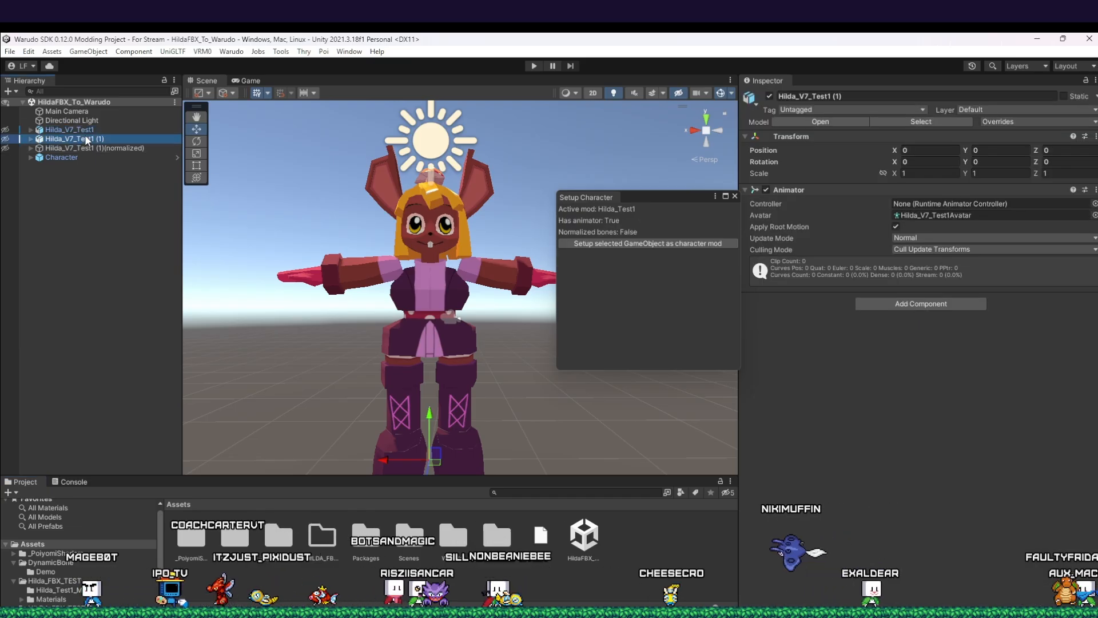
click(77, 149)
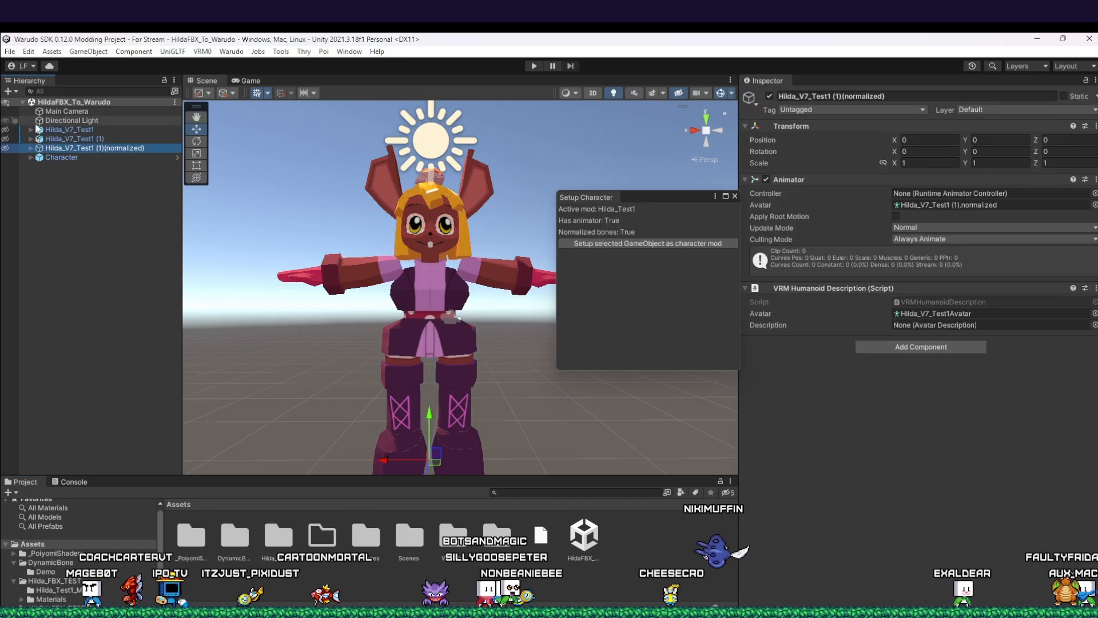
click(31, 130)
click(76, 139)
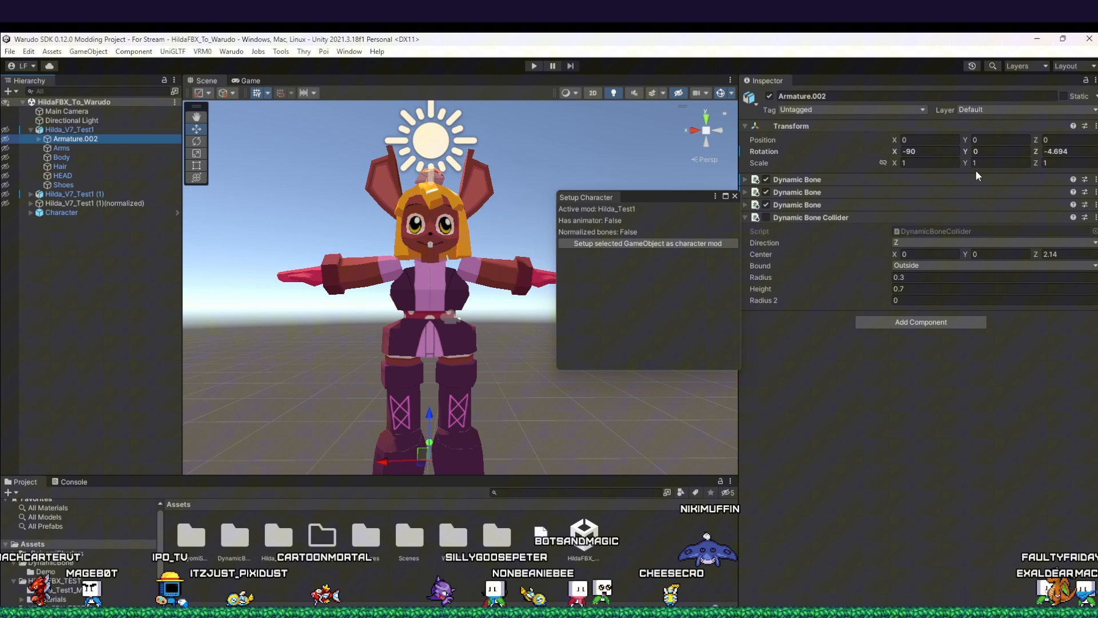
click(1096, 180)
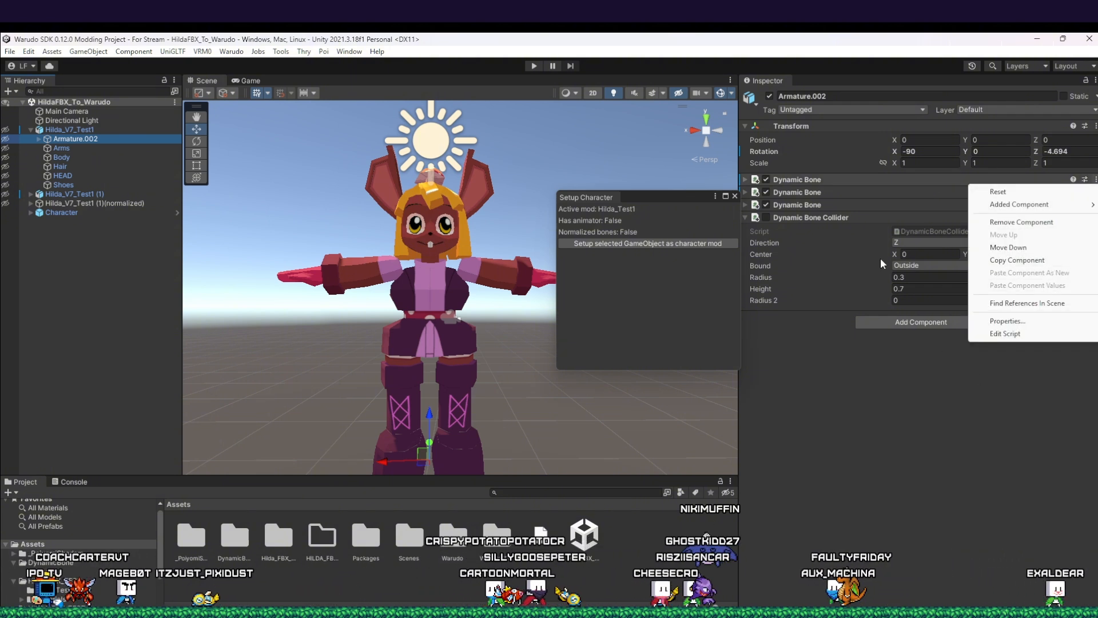
click(798, 333)
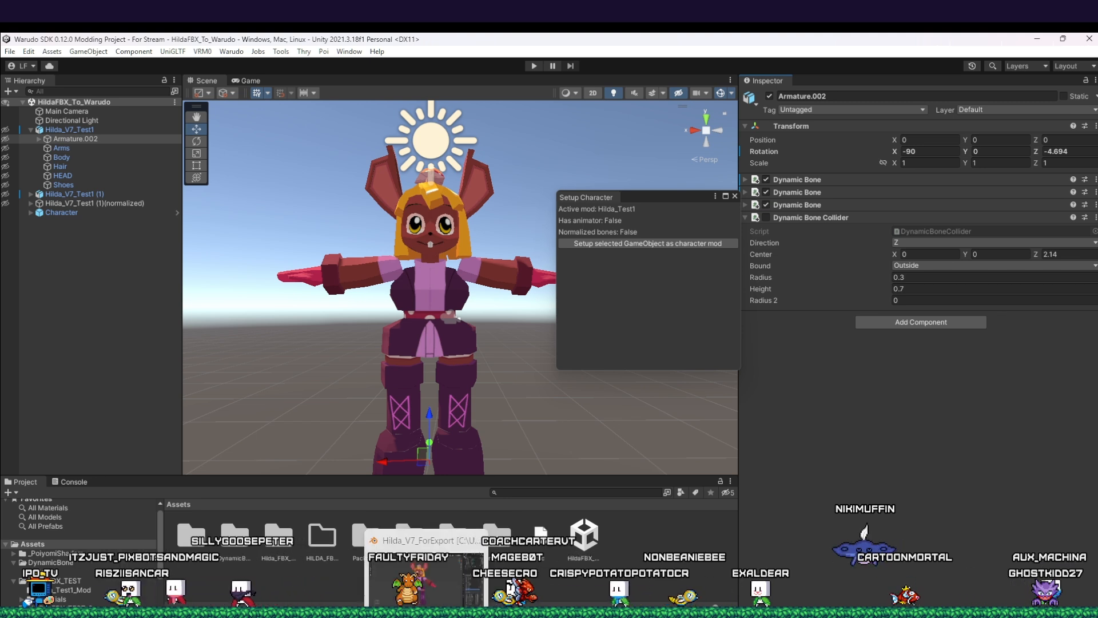
click(28, 132)
click(29, 129)
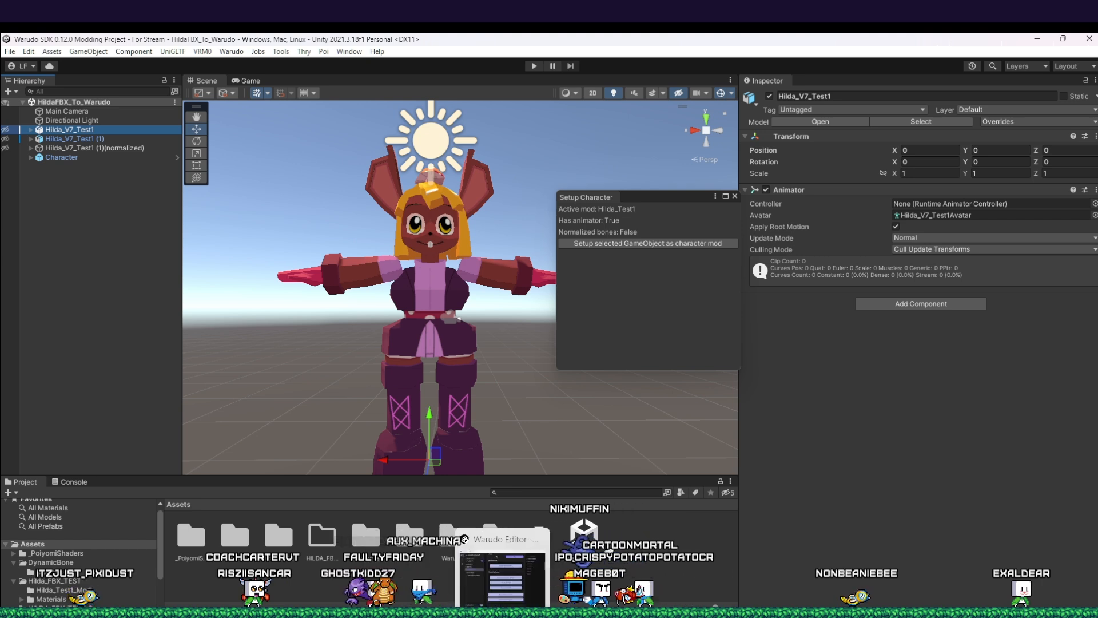
Step: Switch to Warudo, bring the output window to the front, and shift it aside to watch the tracked character
click(506, 609)
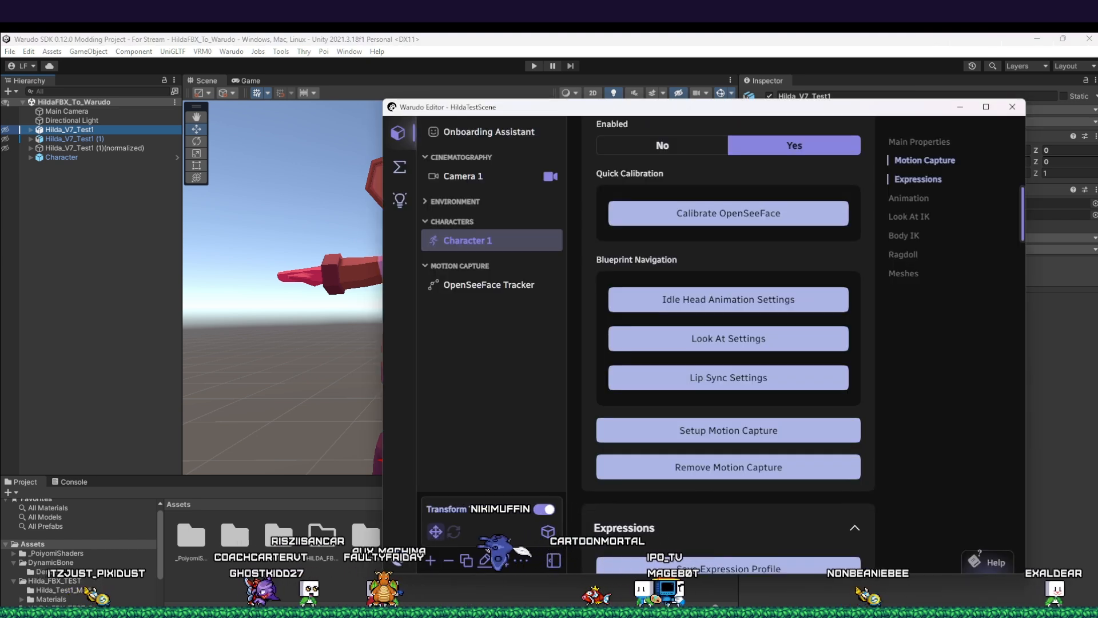
click(481, 608)
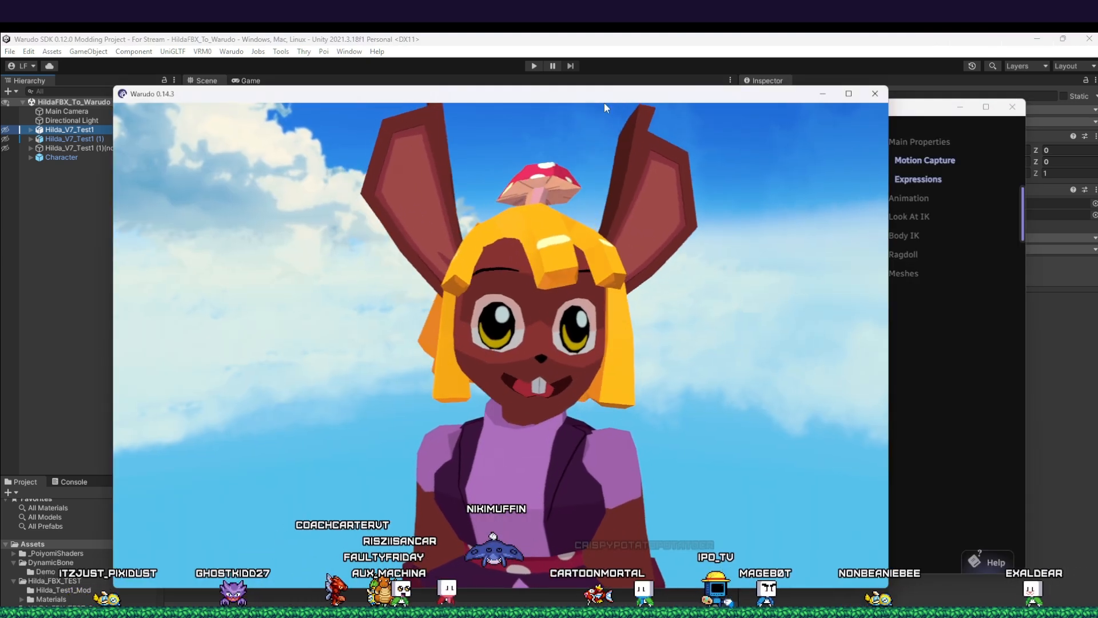
drag(614, 89, 545, 89)
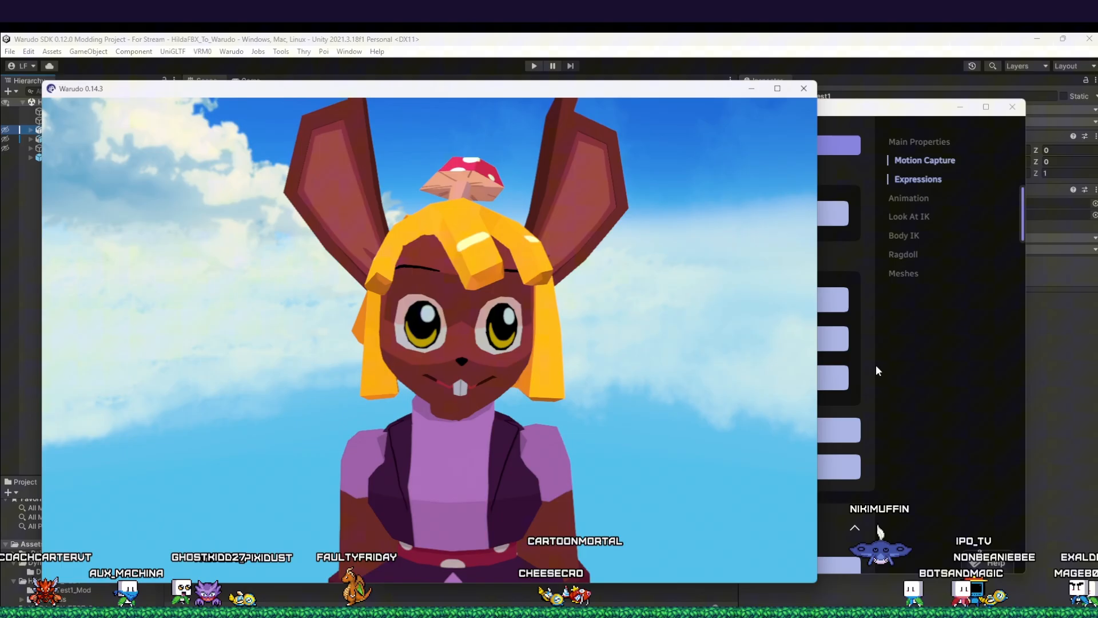
click(916, 360)
drag(441, 87, 416, 85)
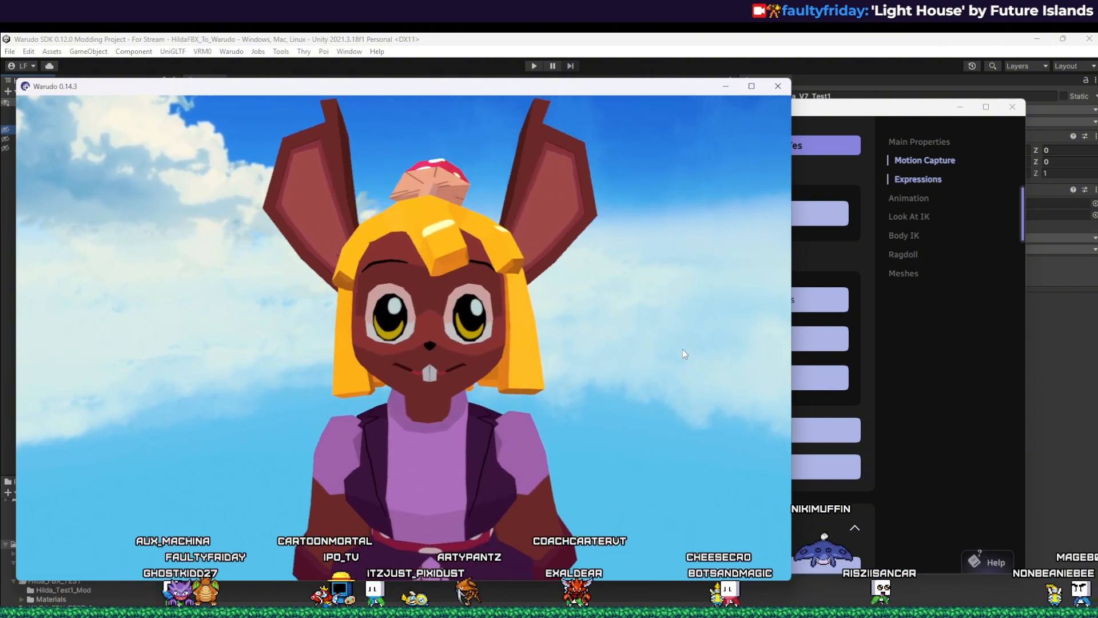
Step: Open Character 1's Lip Sync Settings, move the editor off the character's face, and lower the Volume Threshold to 12.27
click(890, 303)
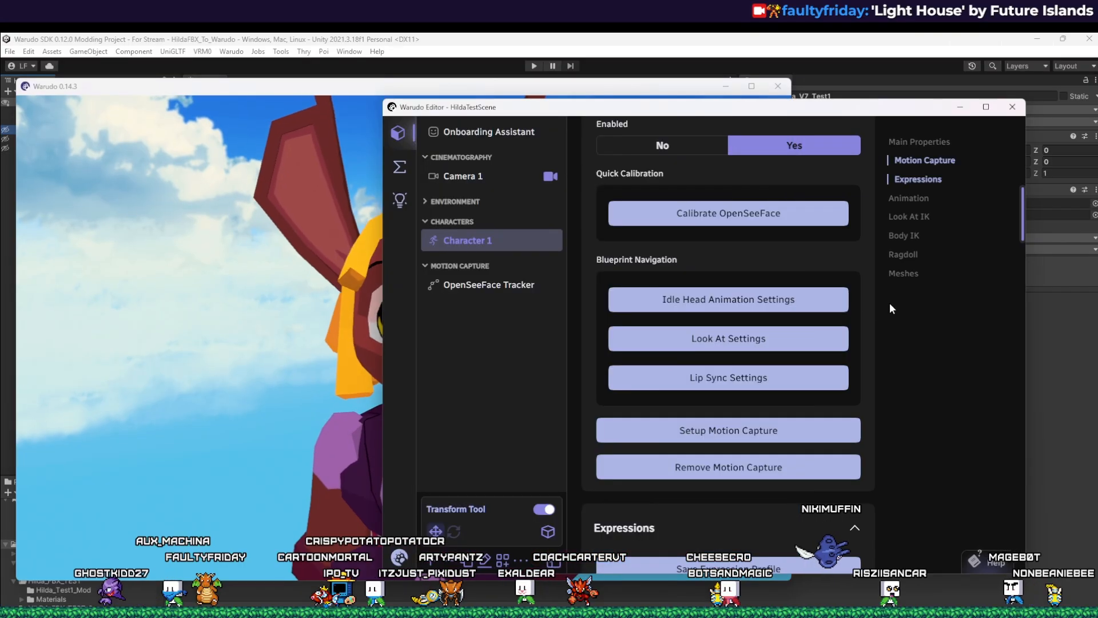
scroll(748, 316, up, 1)
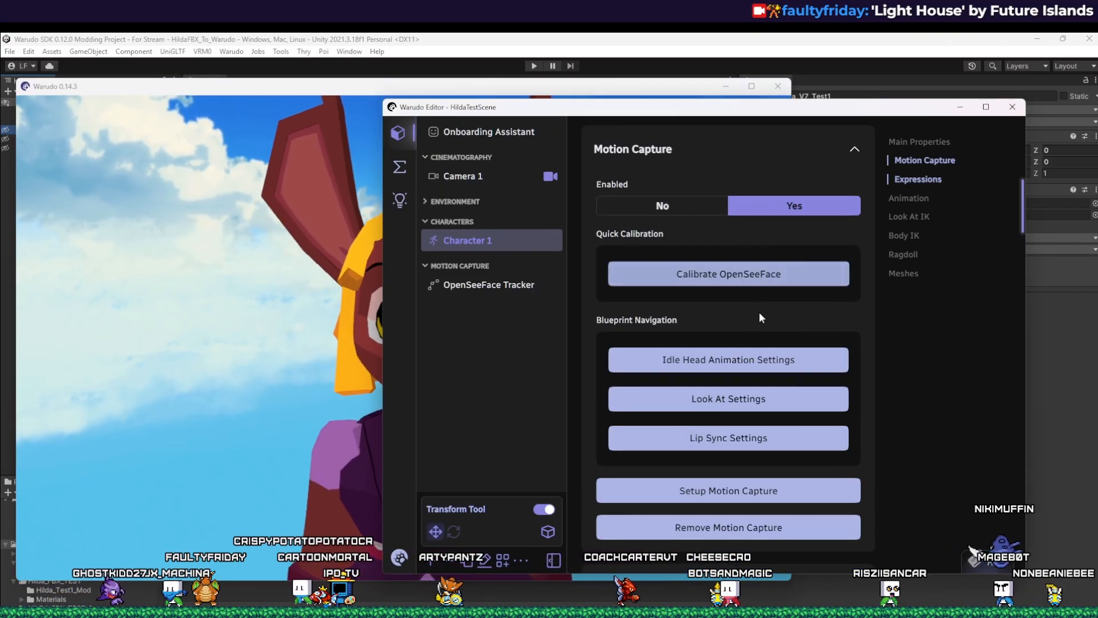
click(723, 451)
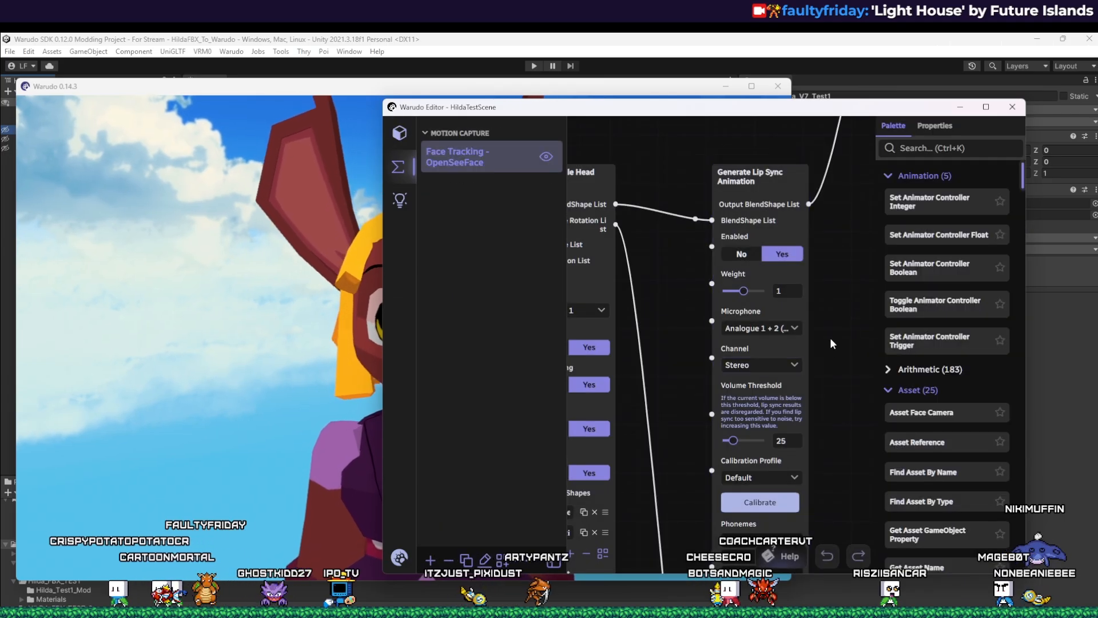
drag(826, 335, 811, 199)
drag(712, 111, 817, 99)
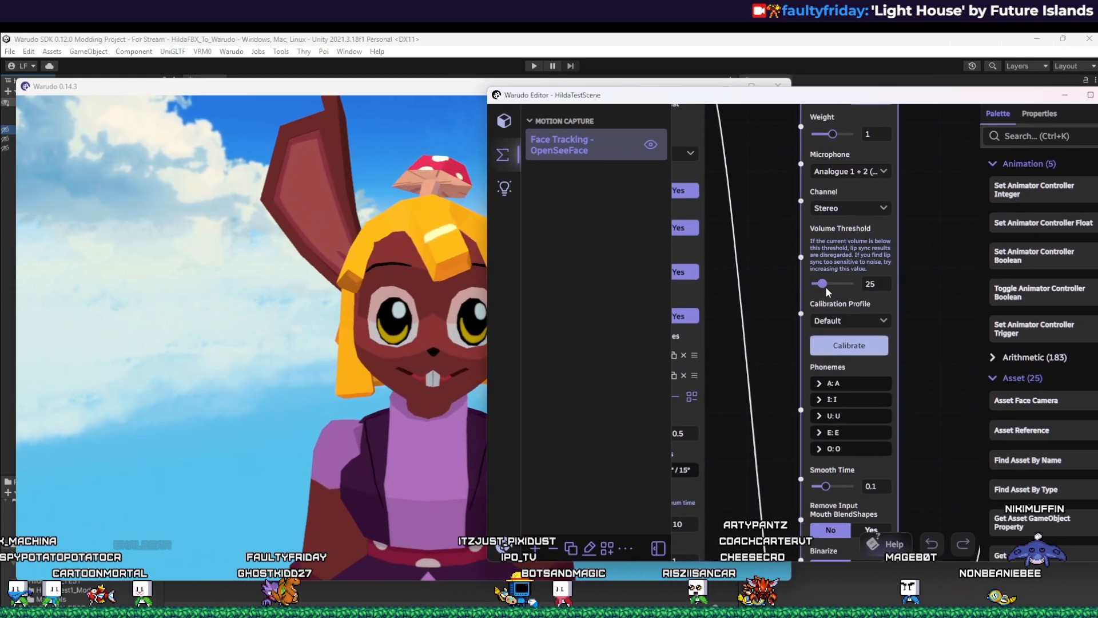
drag(823, 283, 826, 284)
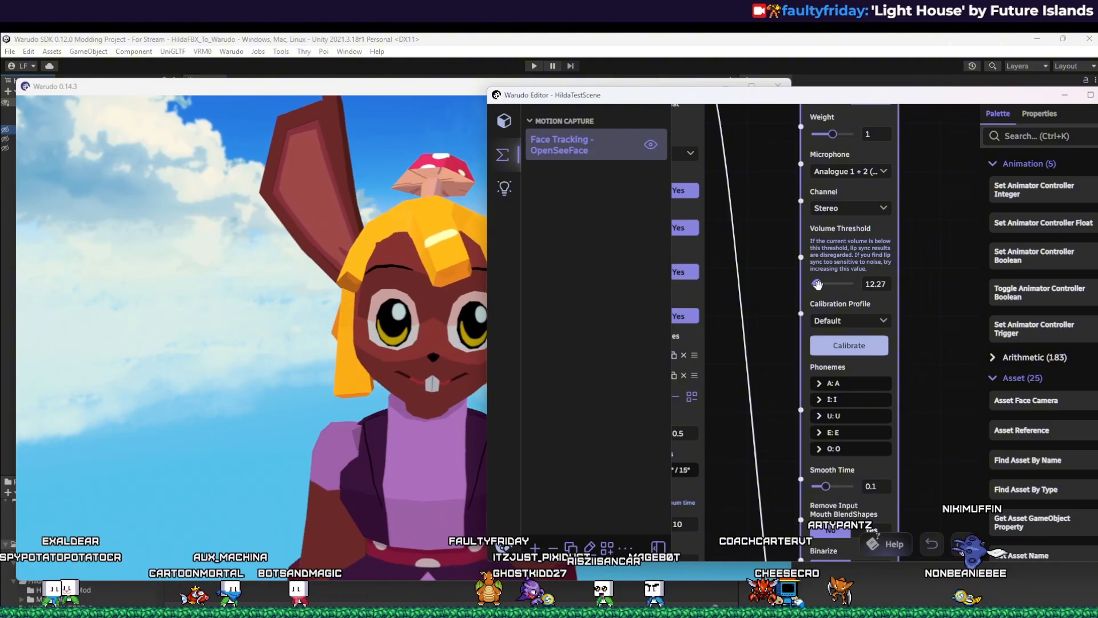
Step: Examine the live volume readout and the BlendShape mappings of phonemes A, I and O in the Generate Lip Sync Animation node
drag(758, 253, 771, 204)
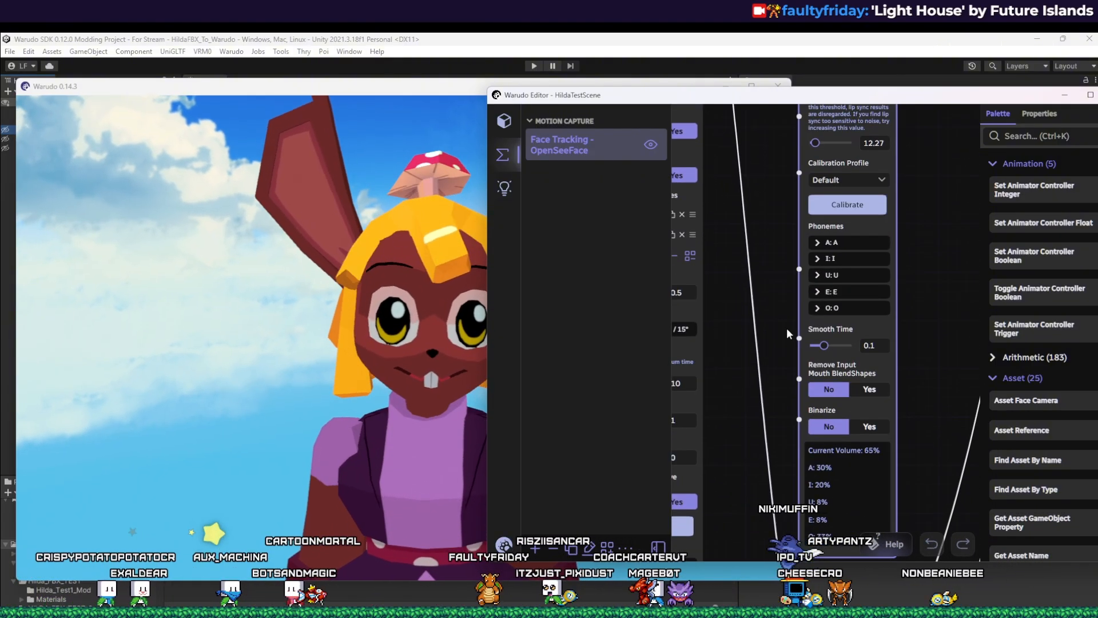
drag(788, 330, 786, 274)
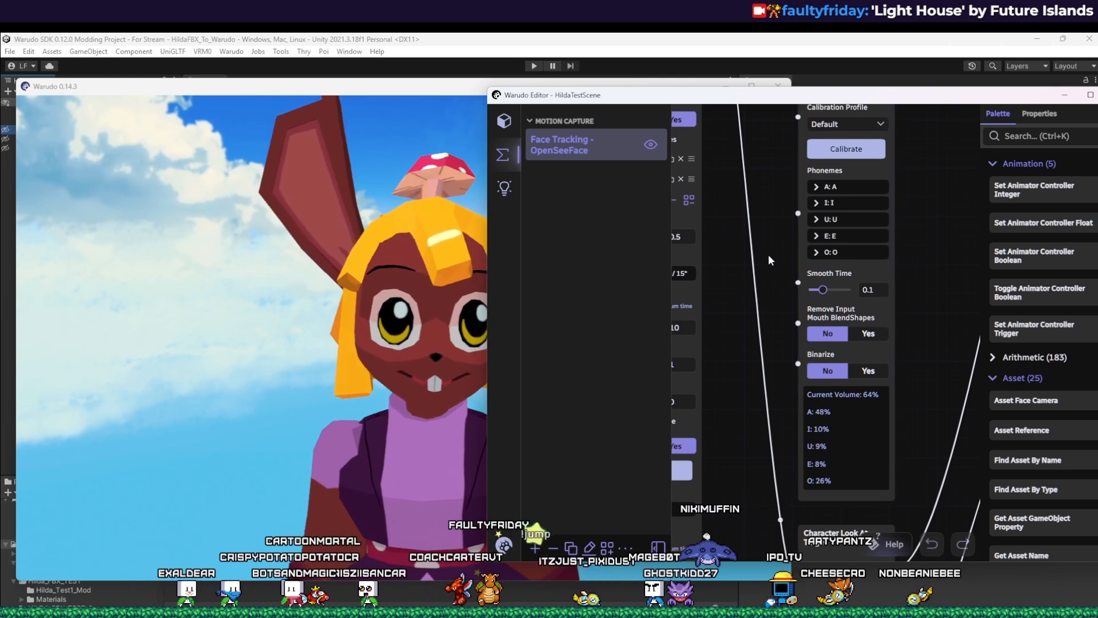
drag(769, 259, 781, 304)
click(824, 247)
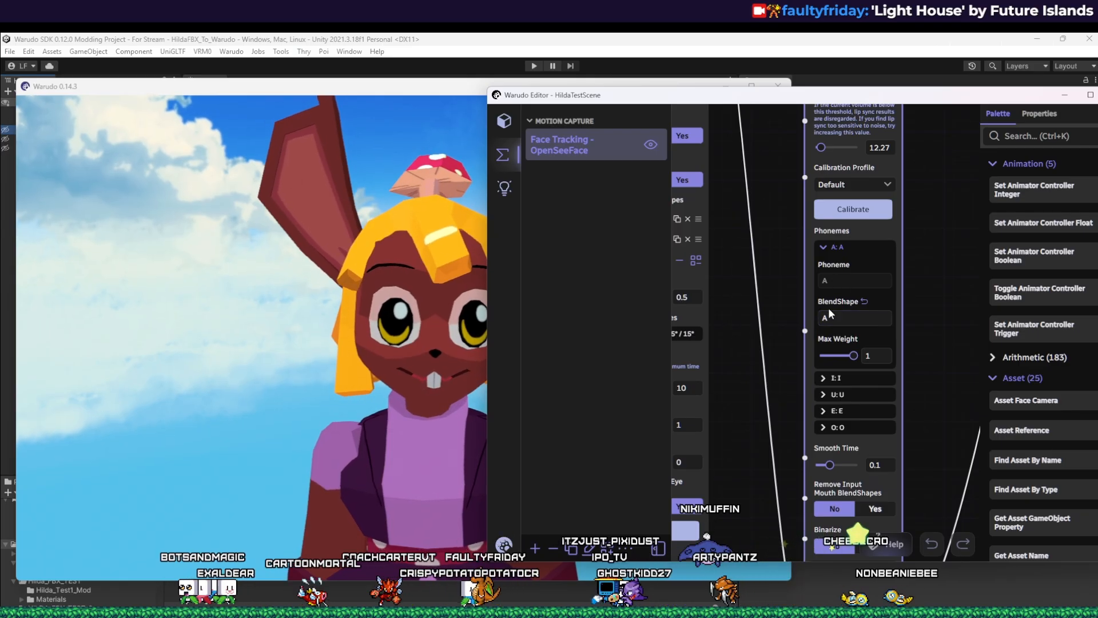
click(824, 378)
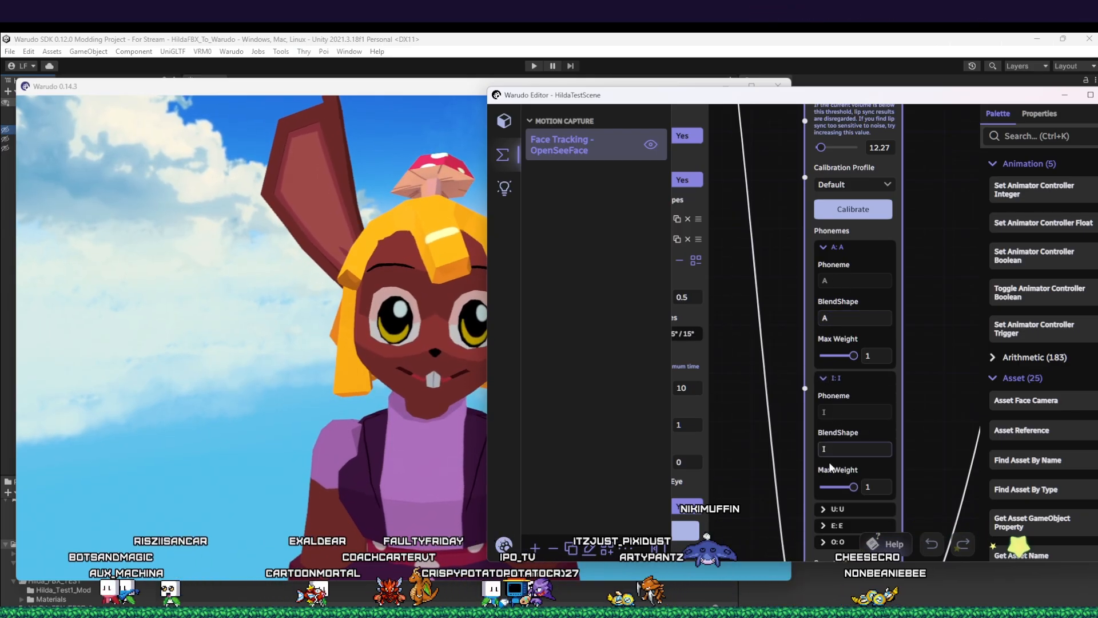
drag(784, 475, 774, 410)
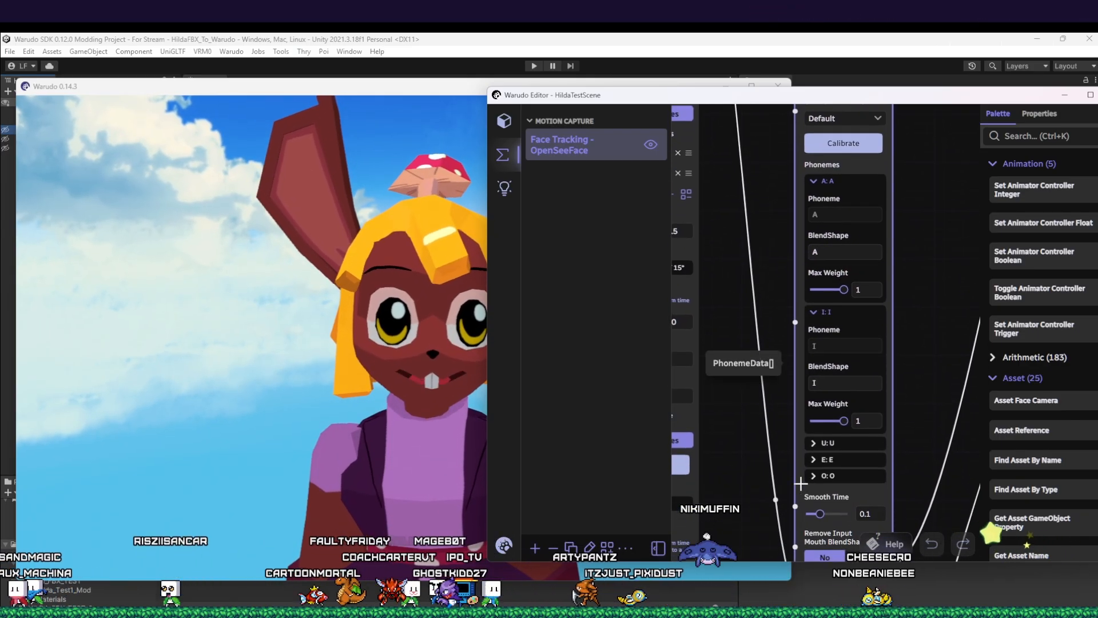
click(814, 476)
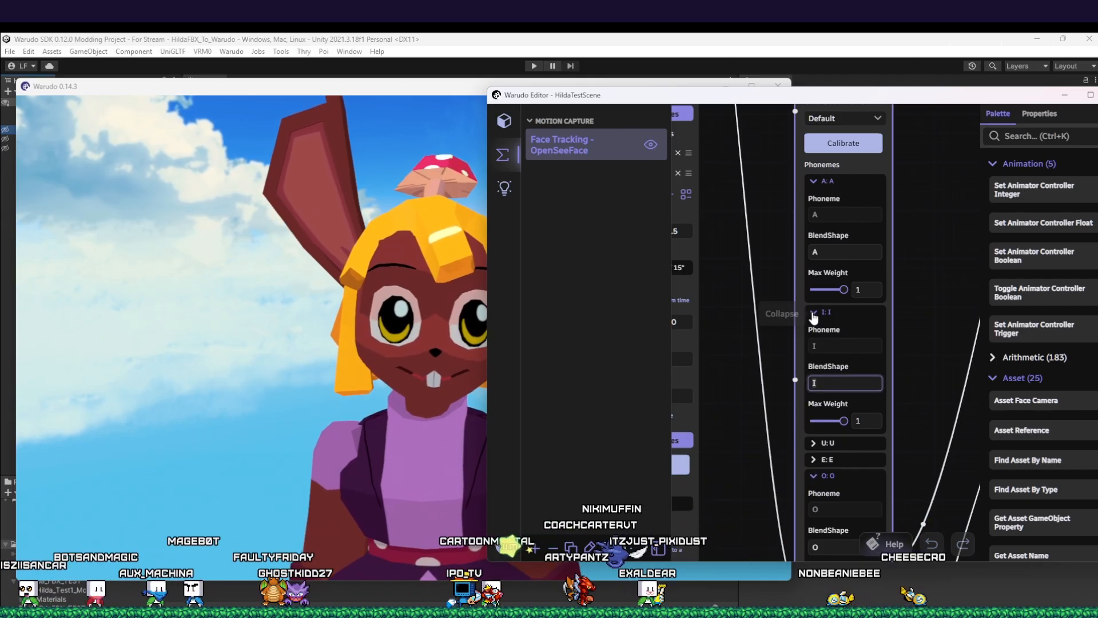
click(814, 312)
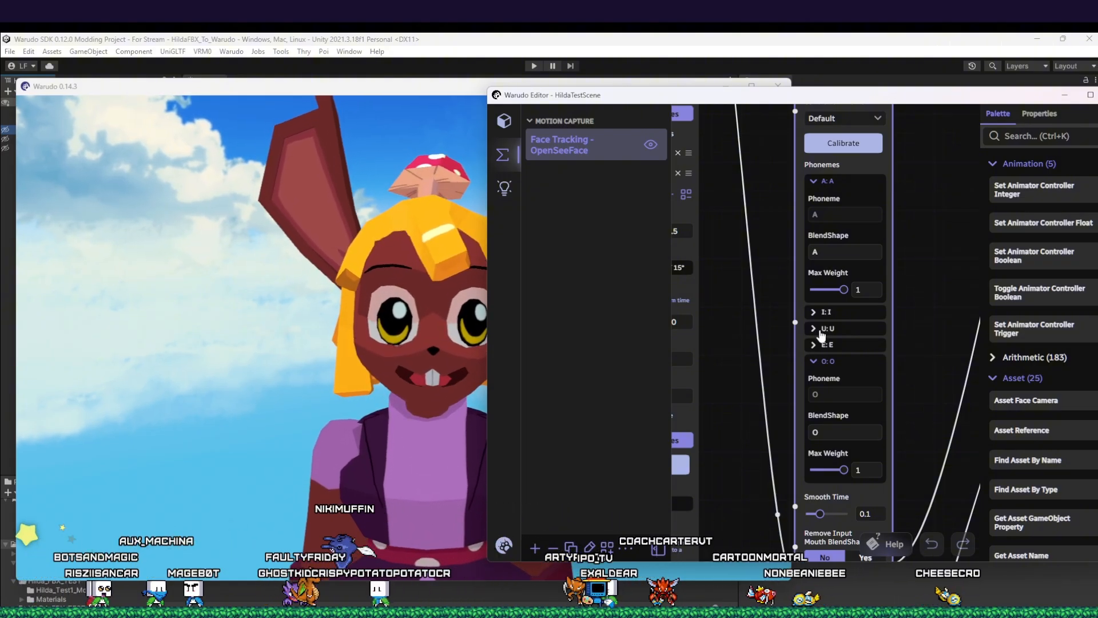
click(815, 362)
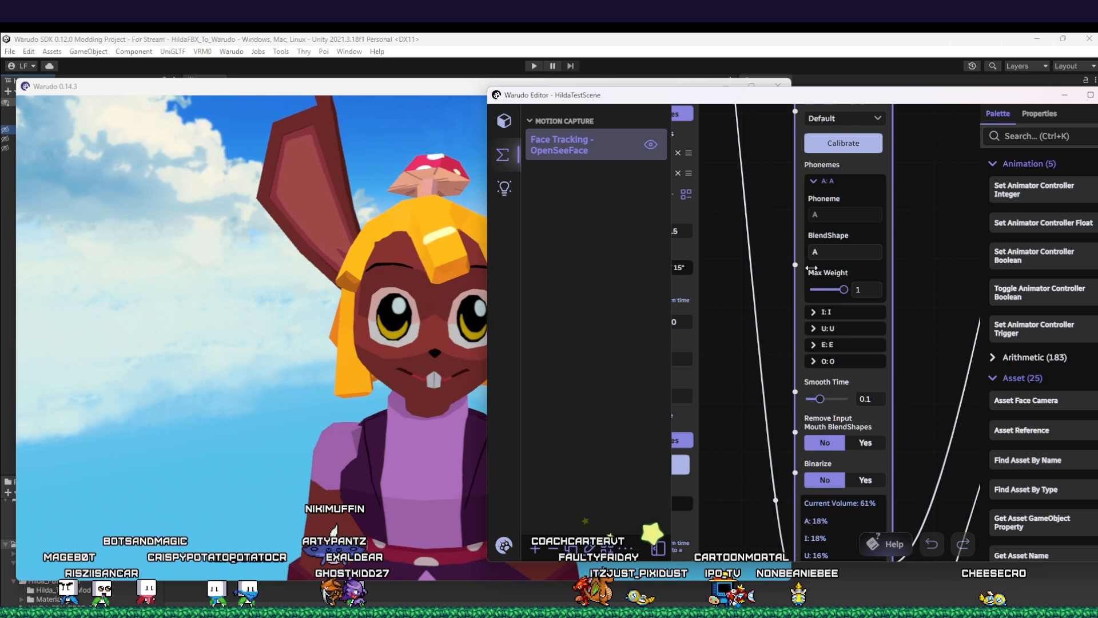
click(813, 182)
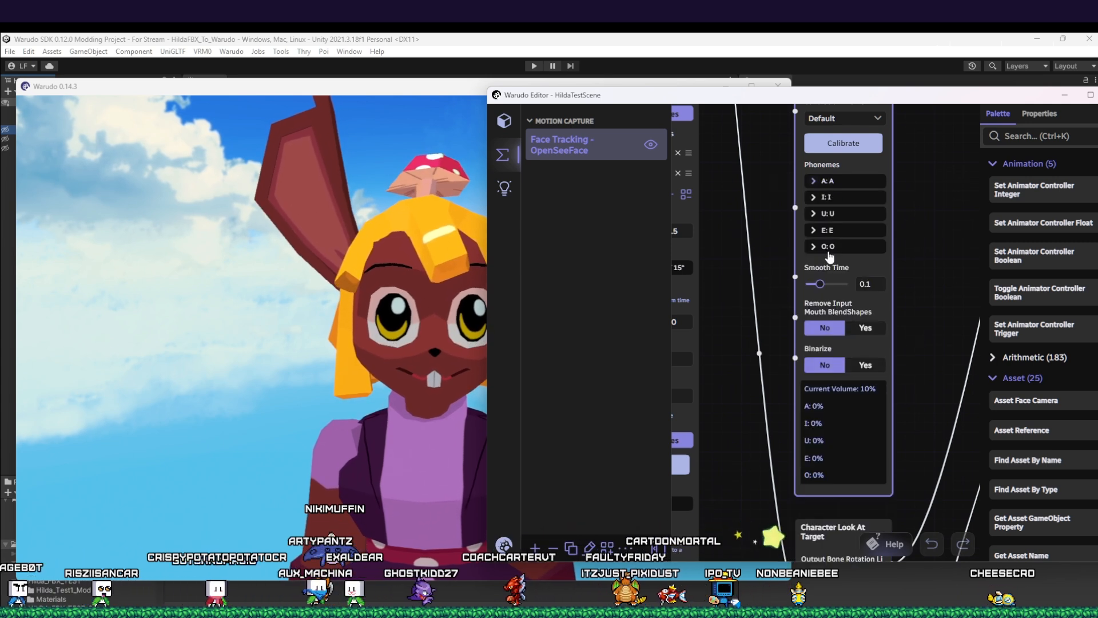
Step: Set the U phoneme's BlendShape to OU in the Generate Lip Sync Animation node
click(814, 214)
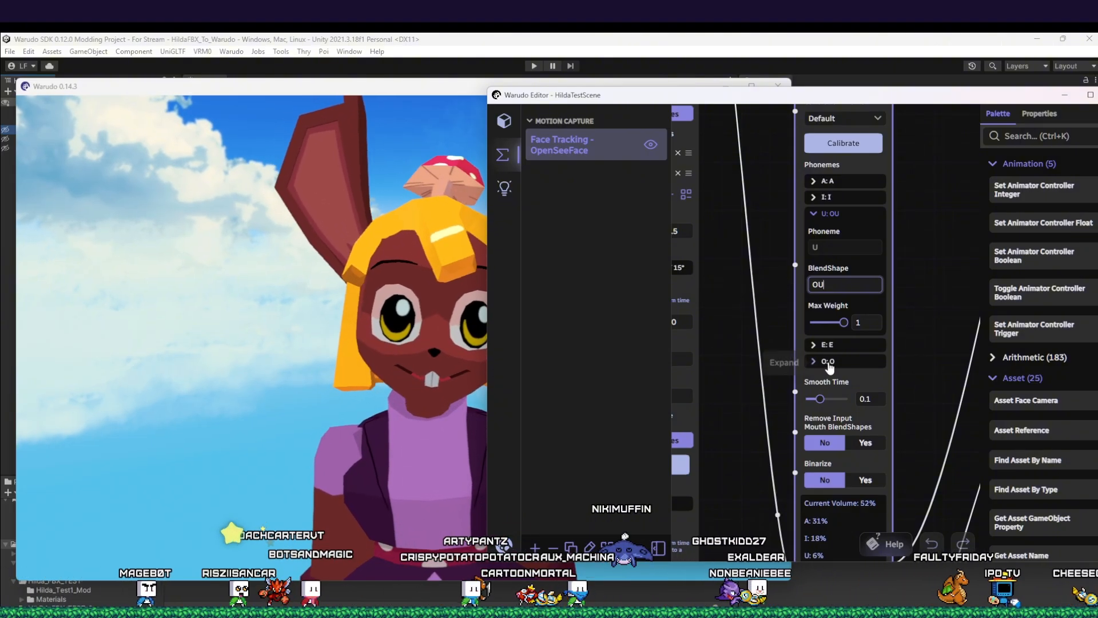
drag(932, 342, 919, 315)
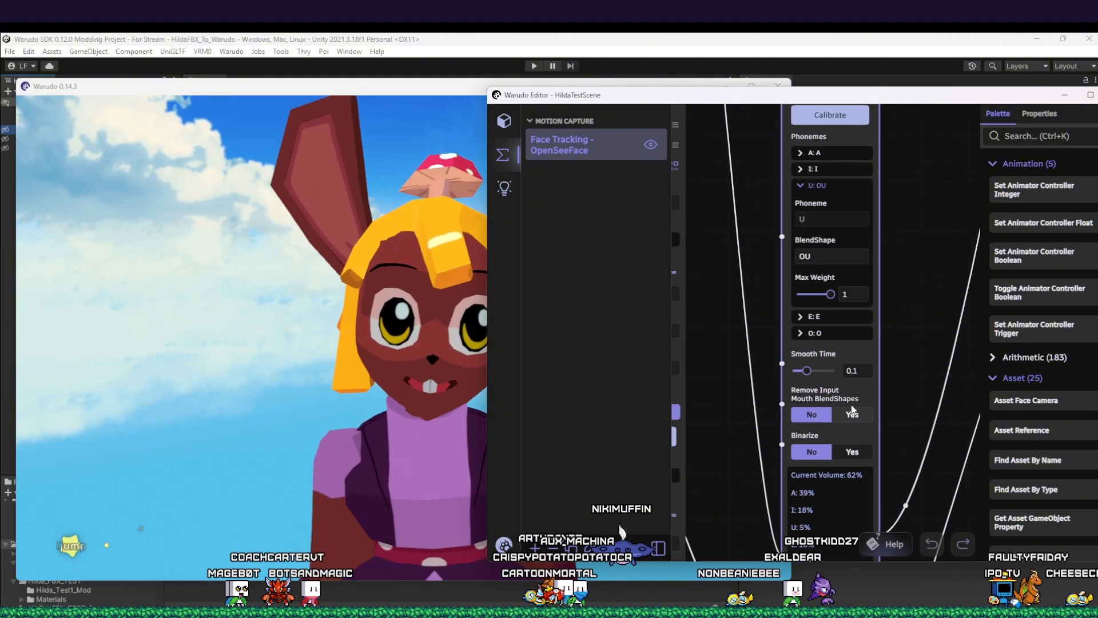
mouse_move(886, 428)
mouse_down()
mouse_move(864, 356)
mouse_move(867, 186)
mouse_move(883, 435)
mouse_up()
Step: Reduce the Weight of the Generate Lip Sync Animation node to 0.43
drag(878, 162, 880, 437)
drag(889, 228, 910, 403)
drag(891, 287, 881, 364)
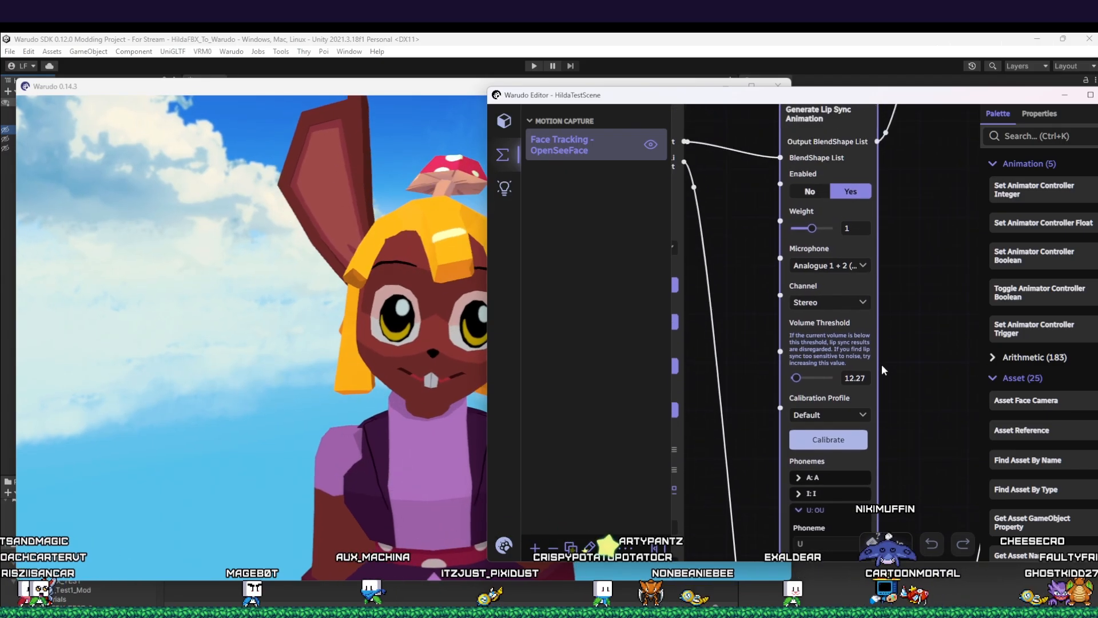
drag(810, 239, 826, 247)
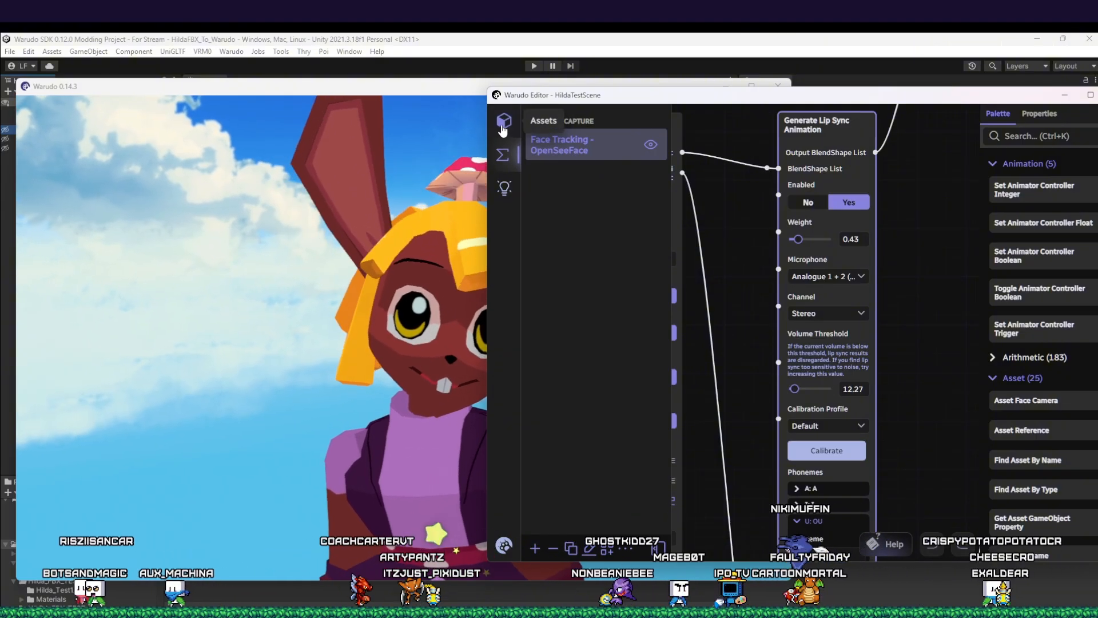
Step: Start a new motion capture setup for Character 1 and choose the MediaPipe (Webcam) face tracking template
click(504, 120)
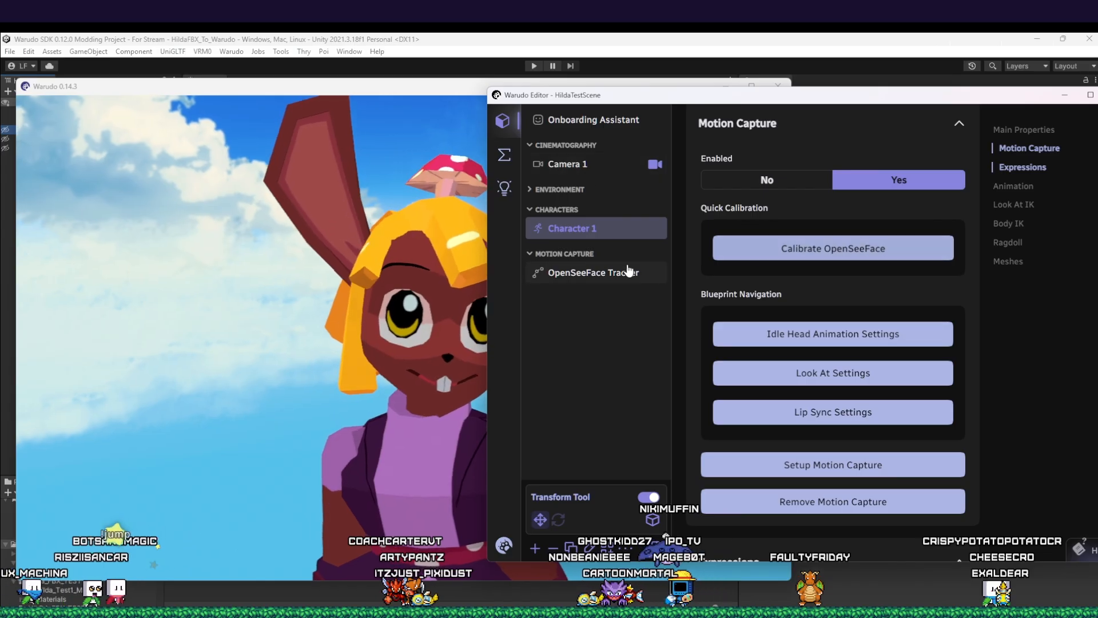
scroll(773, 303, up, 2)
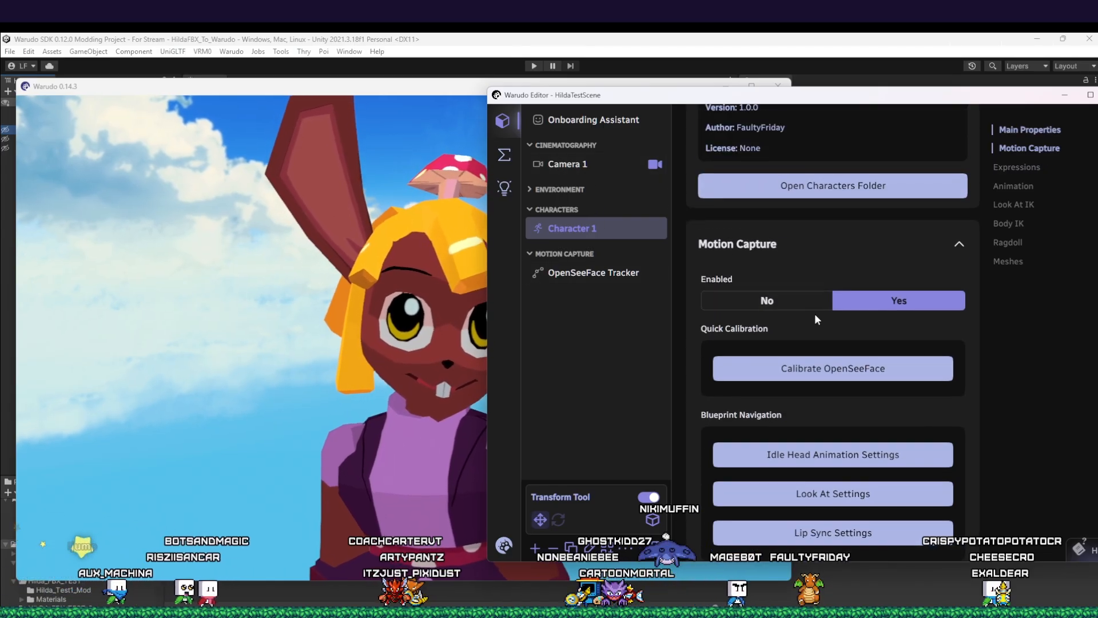
scroll(815, 314, down, 4)
click(822, 350)
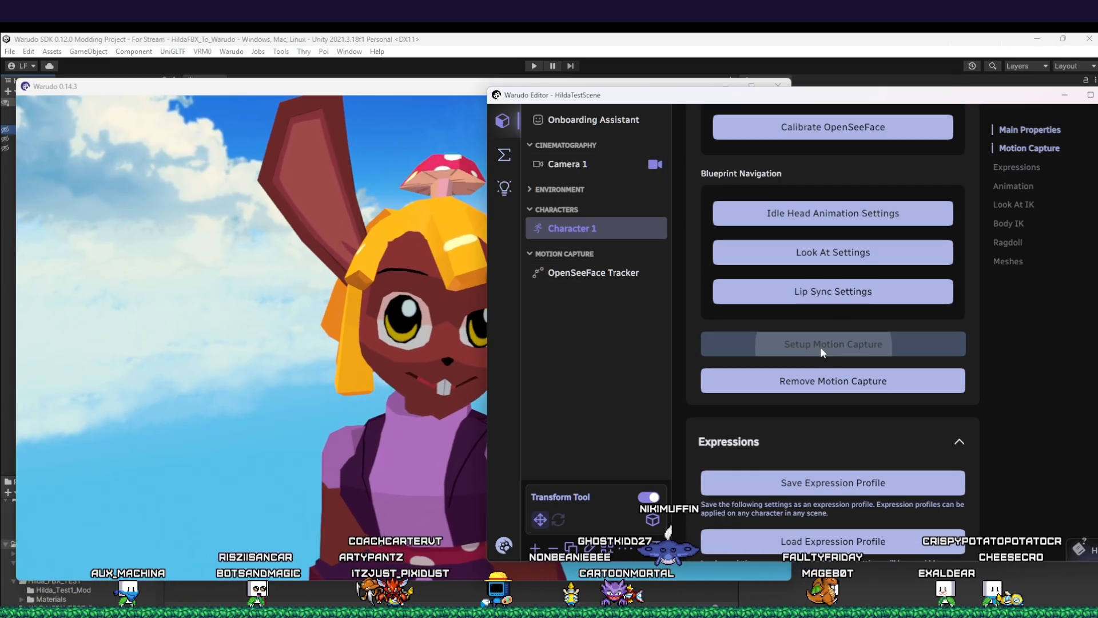
click(939, 374)
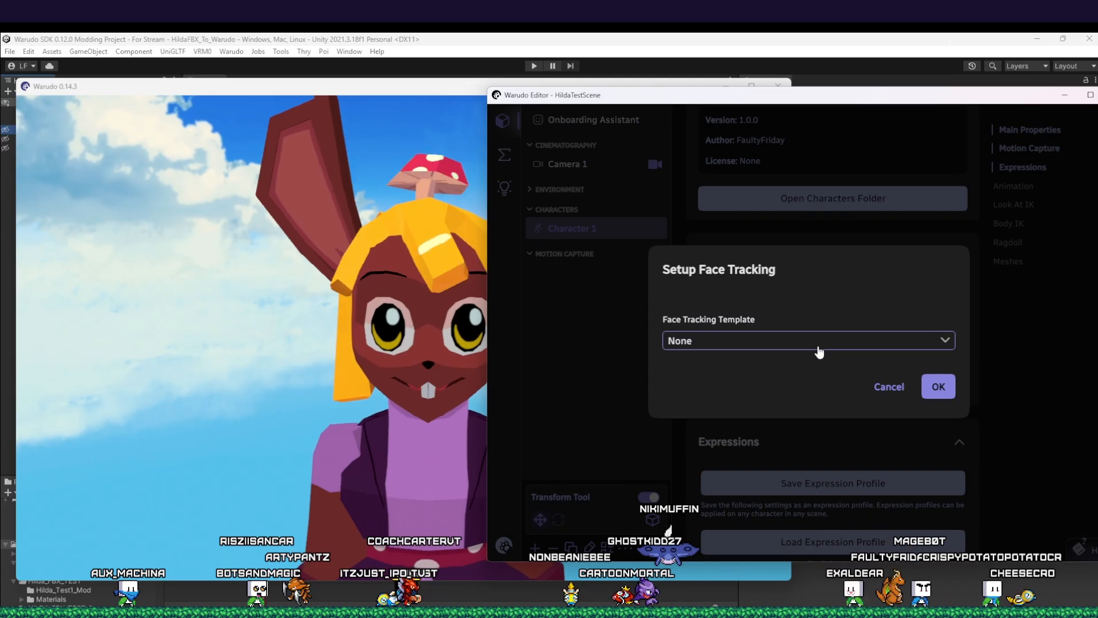
click(813, 343)
click(778, 427)
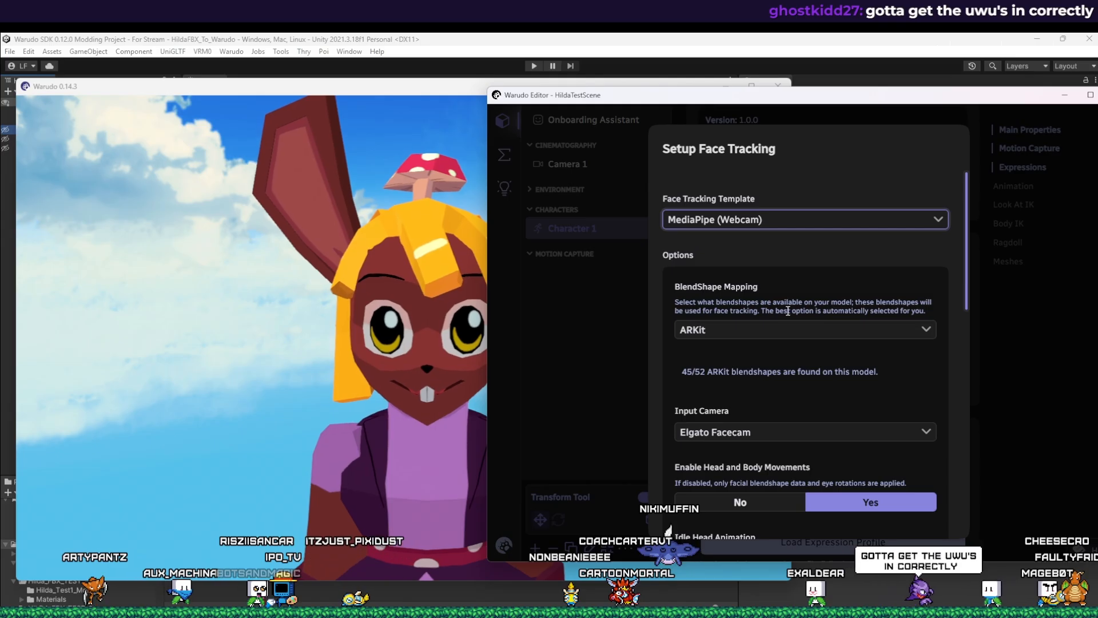
Step: Set Lip Sync to Always Enabled with the Analogue 1 + 2 (Focusrite USB Audio) microphone, enable Hybrid Mode, and complete the face tracking setup
scroll(794, 327, down, 10)
scroll(794, 369, down, 3)
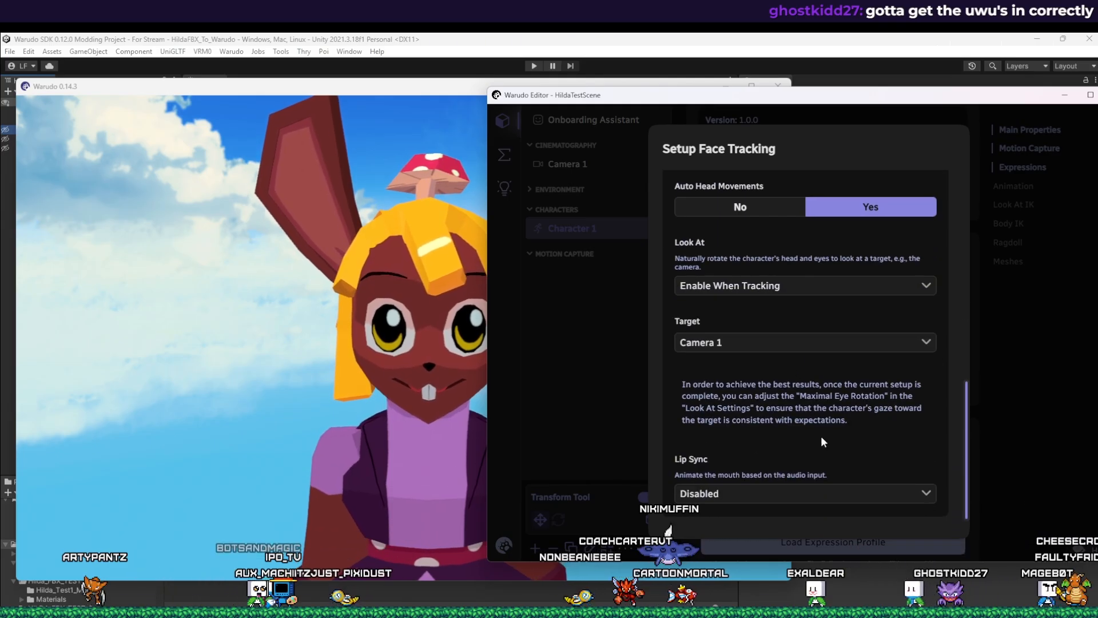
scroll(821, 436, down, 2)
click(848, 456)
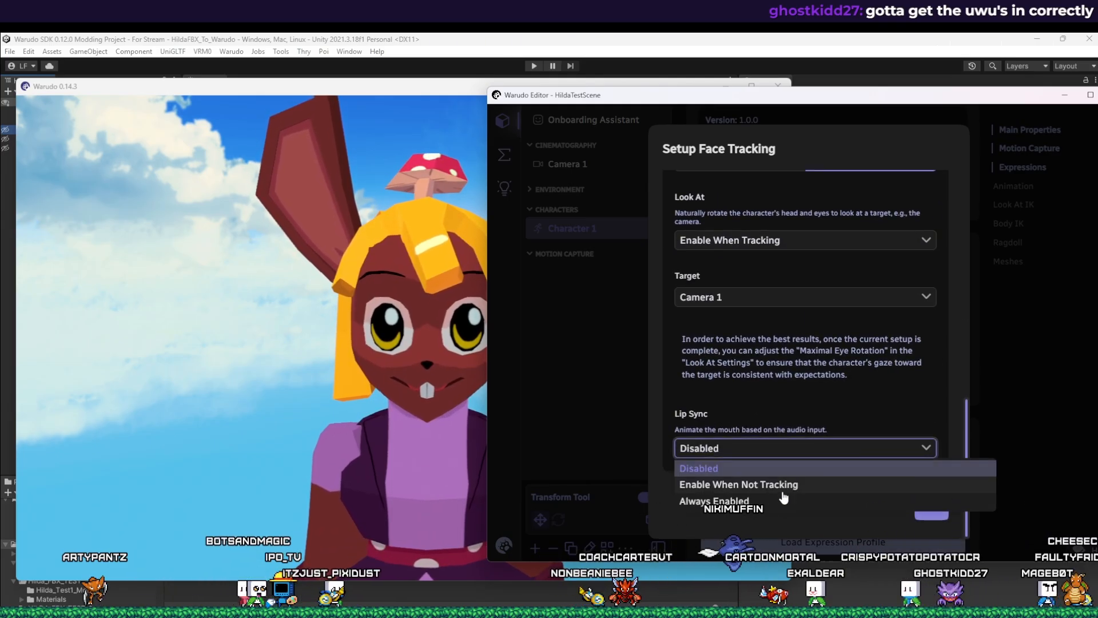
click(743, 500)
scroll(760, 466, down, 3)
click(756, 329)
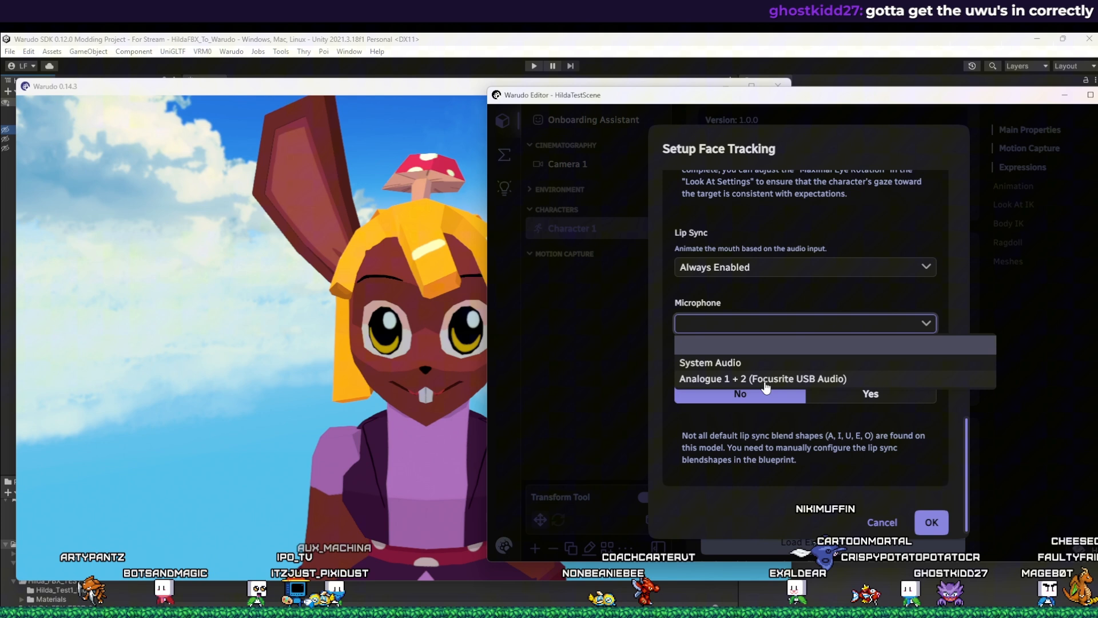
click(738, 375)
click(871, 394)
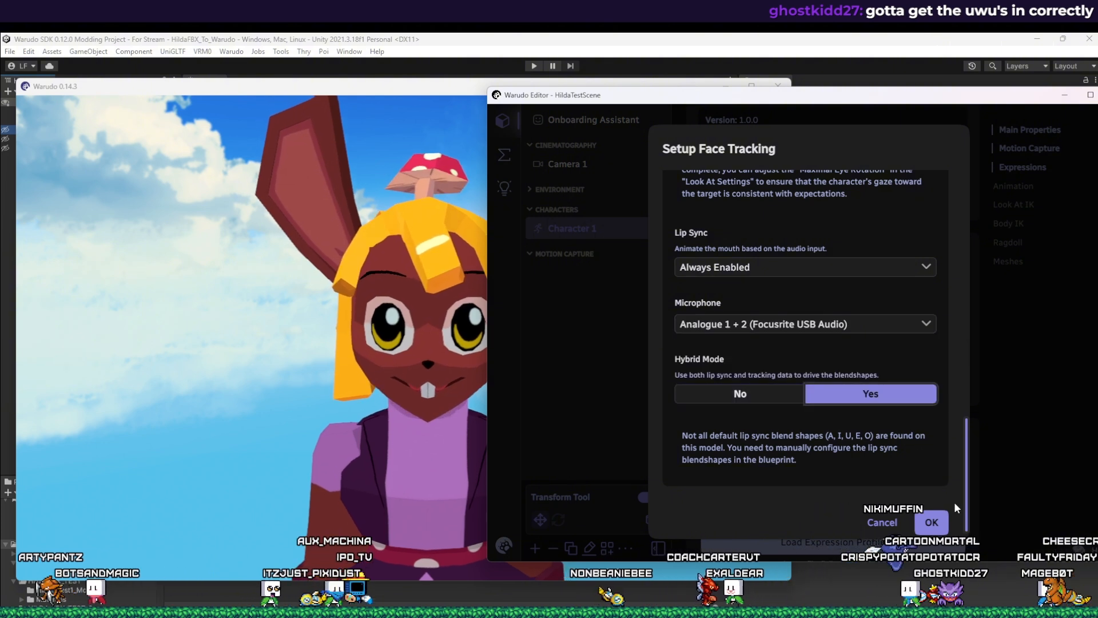
click(932, 521)
click(933, 389)
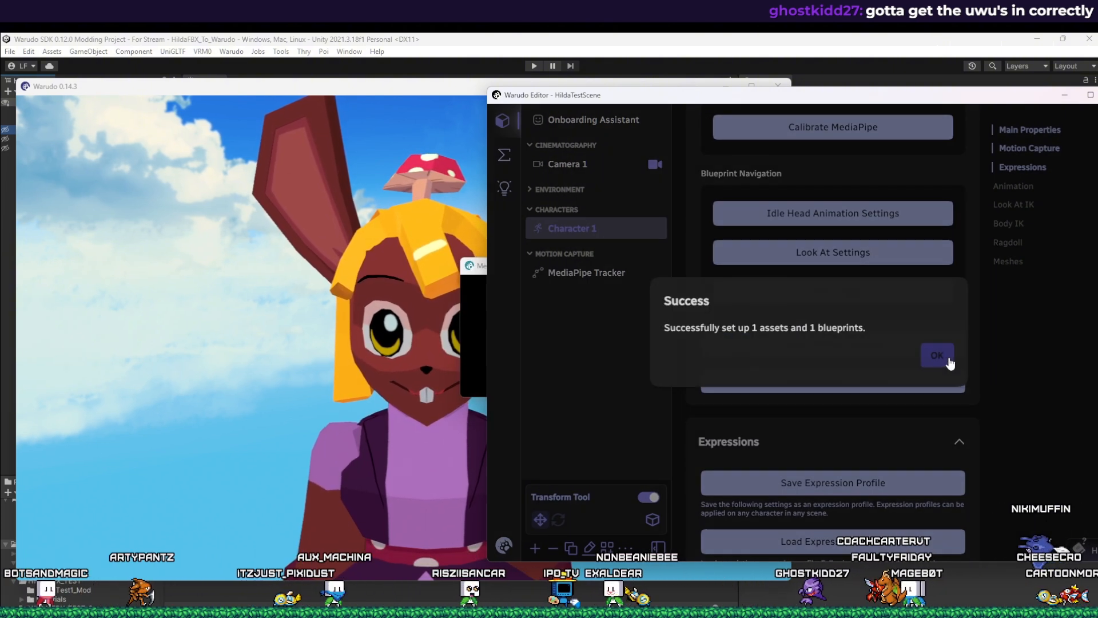
click(948, 361)
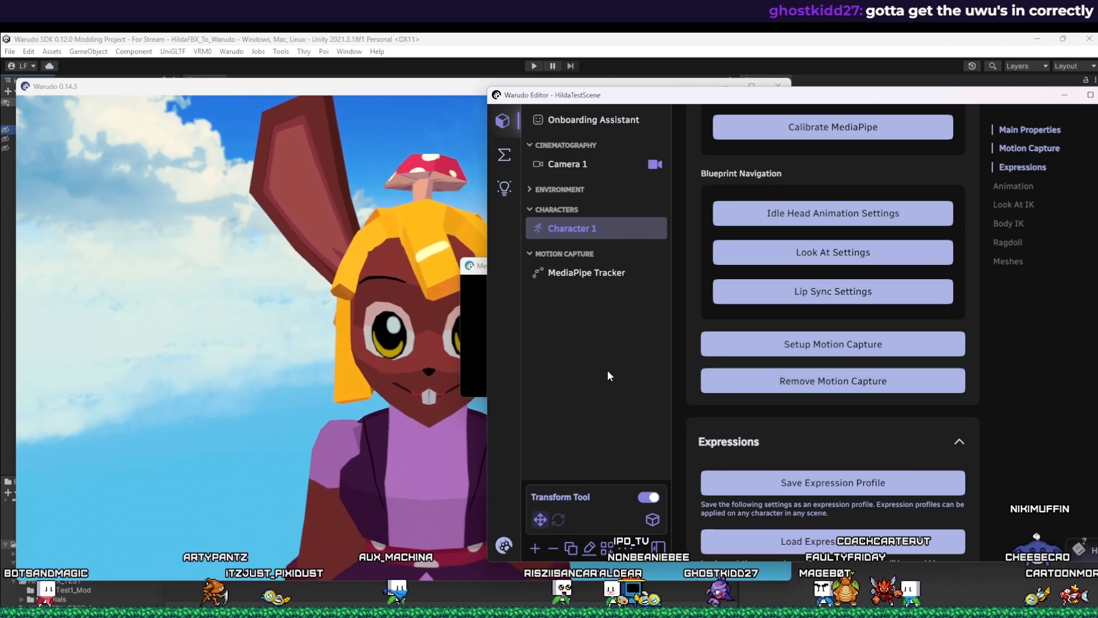
Step: Open the MediaPipe Tracker asset's settings and move its tracker window down, clear of the character's face
click(579, 275)
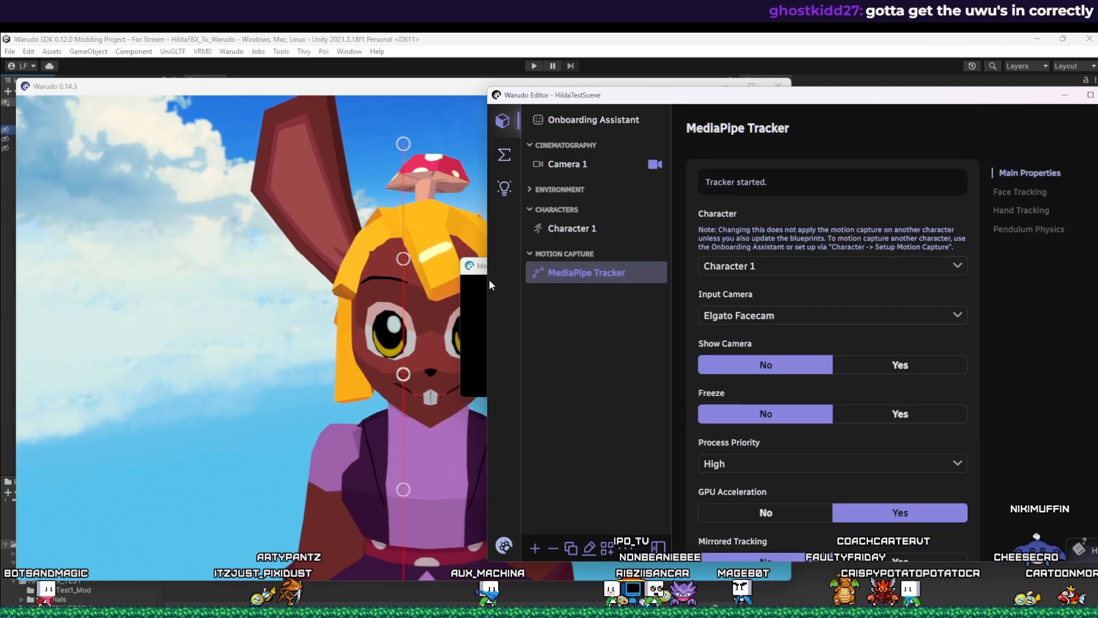
drag(477, 273, 460, 273)
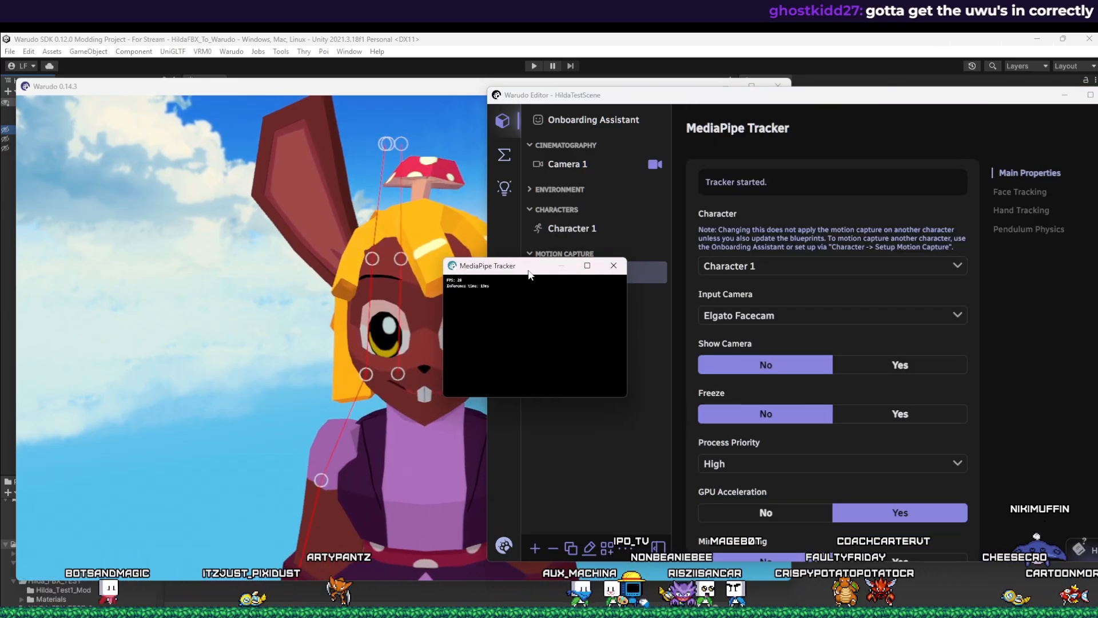
drag(538, 273, 573, 433)
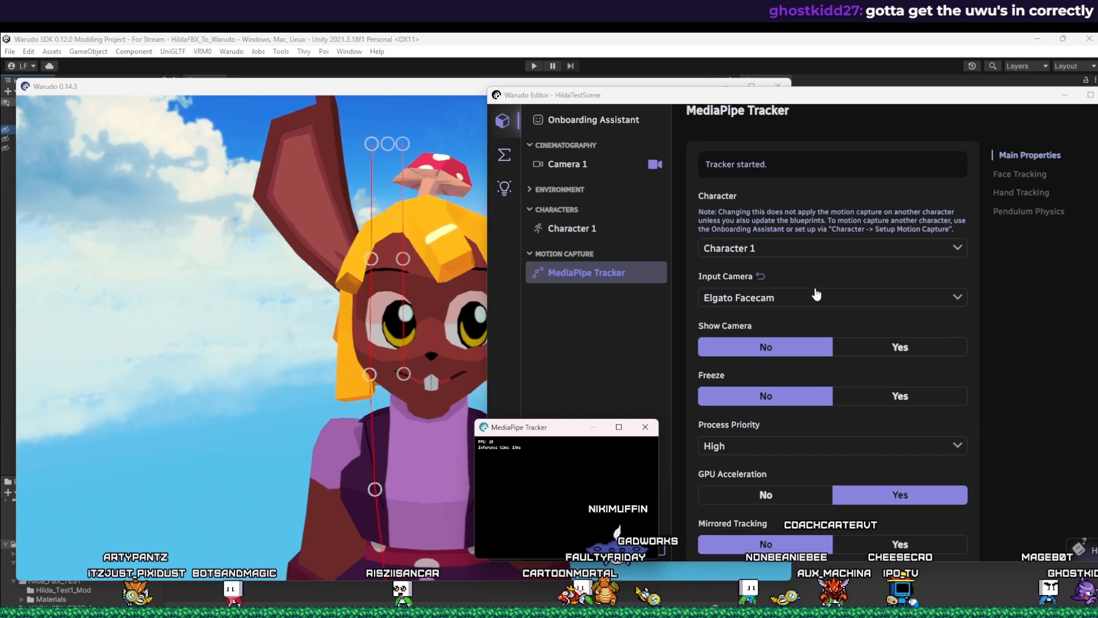
Step: Raise the MediaPipe Tracker's Global BlendShape Sensitivity to 1.78
scroll(819, 301, down, 10)
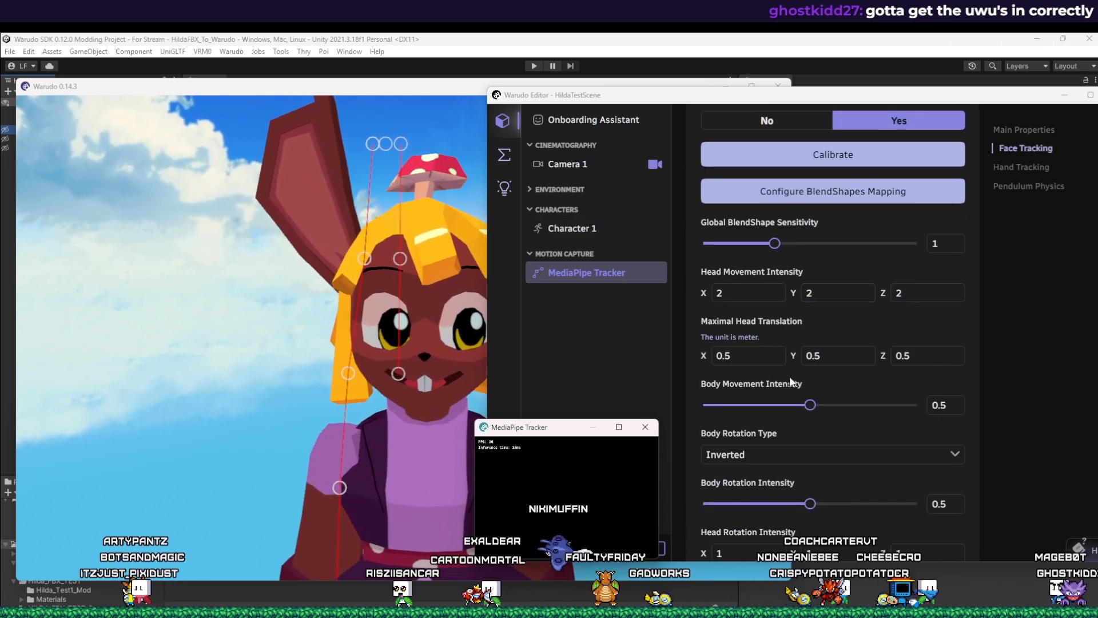
scroll(796, 376, down, 5)
scroll(795, 374, up, 6)
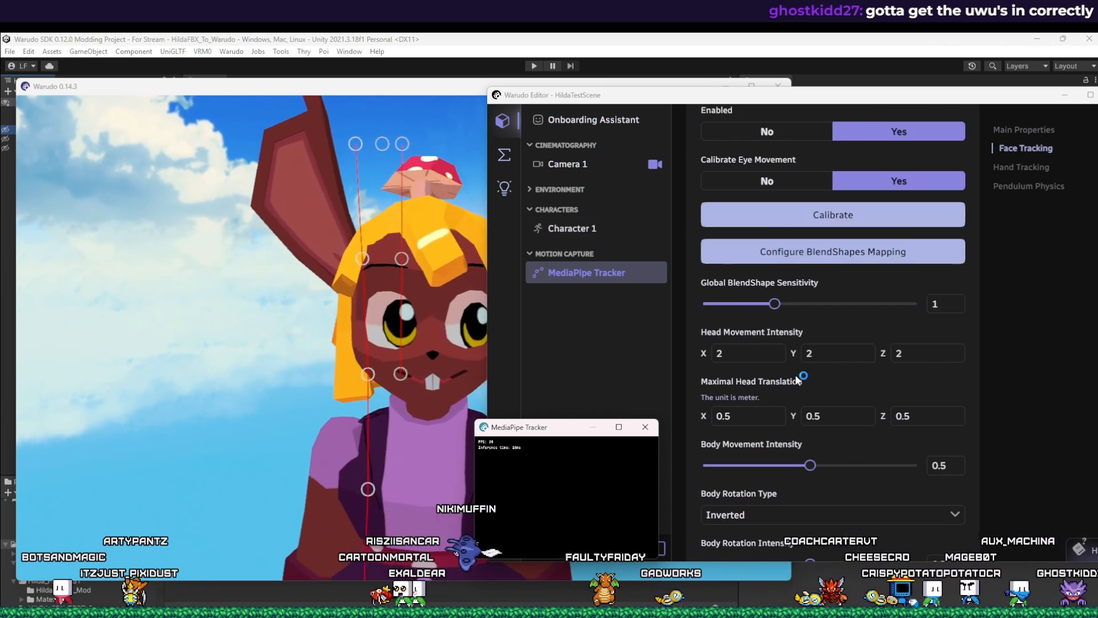
click(776, 303)
drag(776, 303, 807, 305)
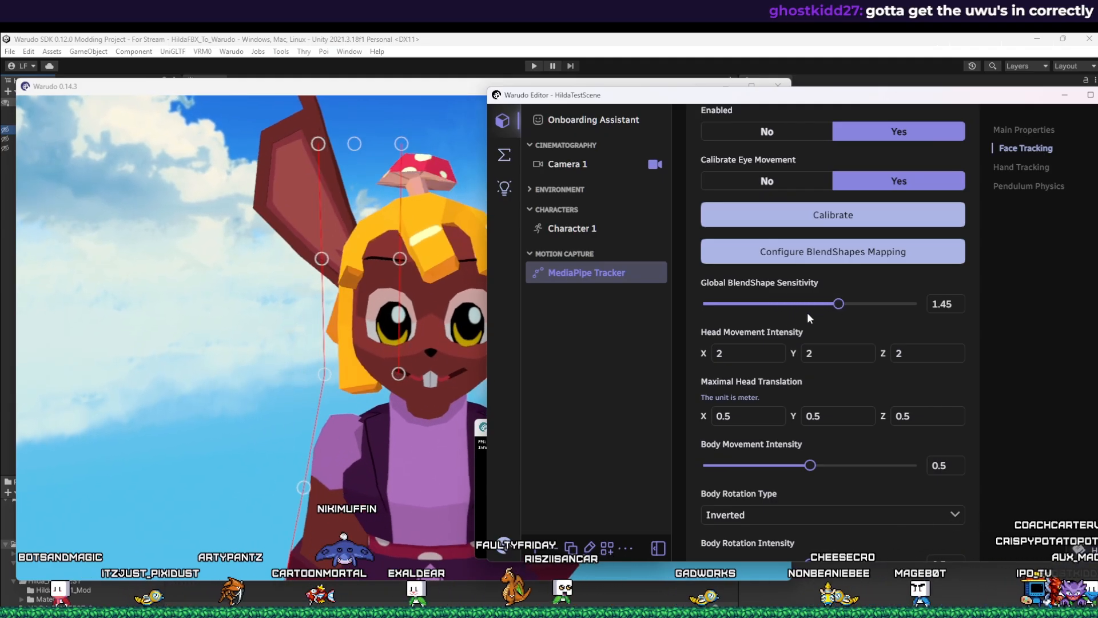
drag(839, 304, 849, 302)
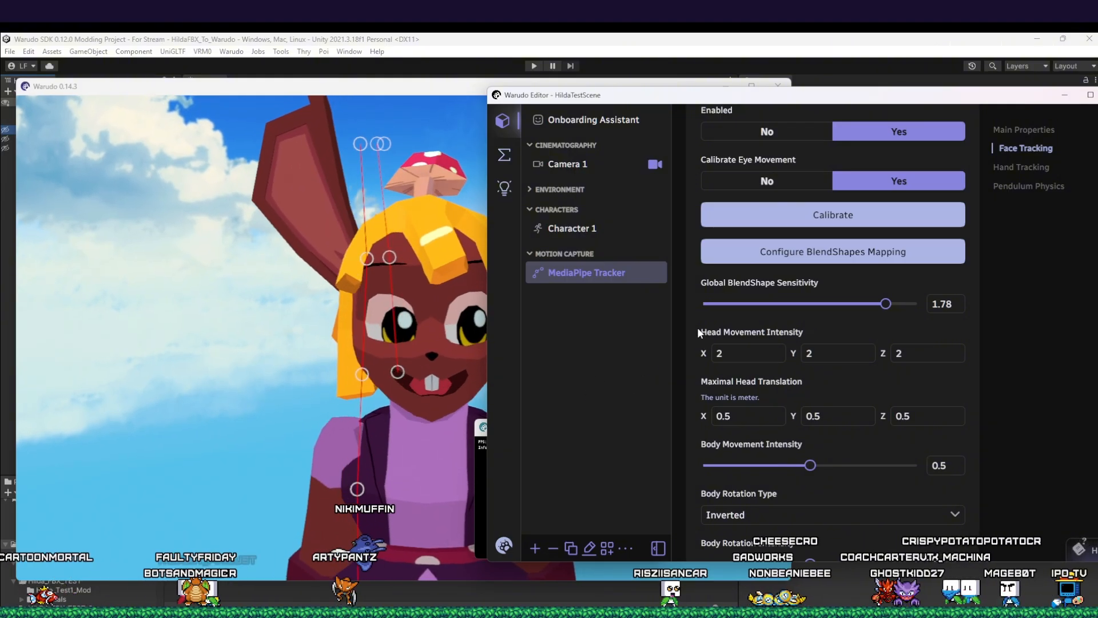
Step: Lower the tracker's Body Movement Intensity to 0.16 and its Body Rotation Intensity to 0.14
scroll(698, 329, down, 7)
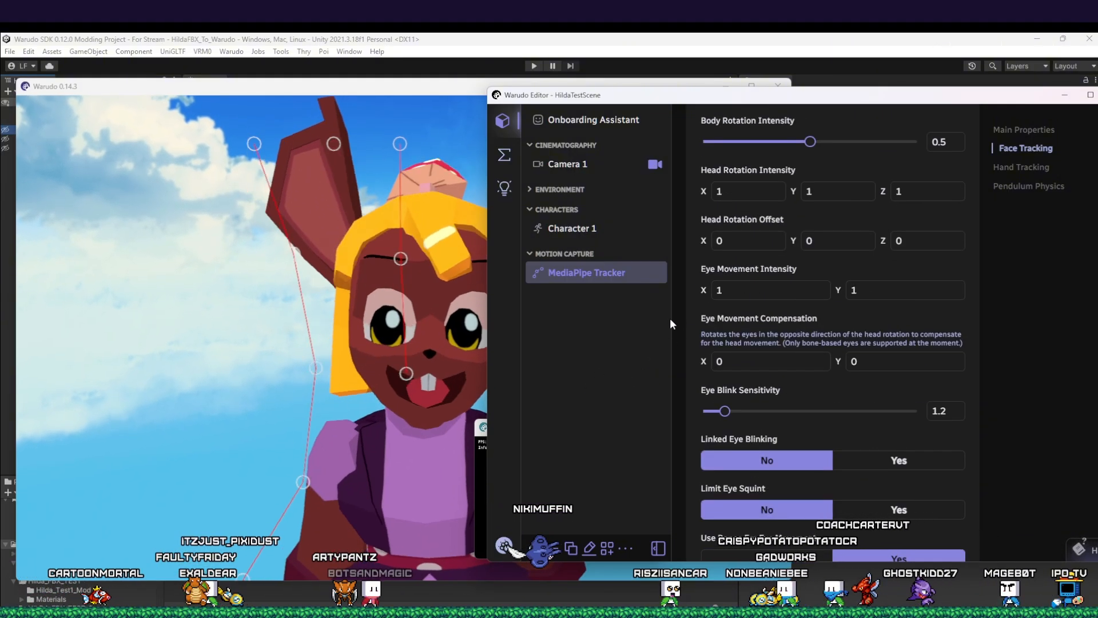
scroll(691, 311, down, 5)
scroll(692, 314, up, 10)
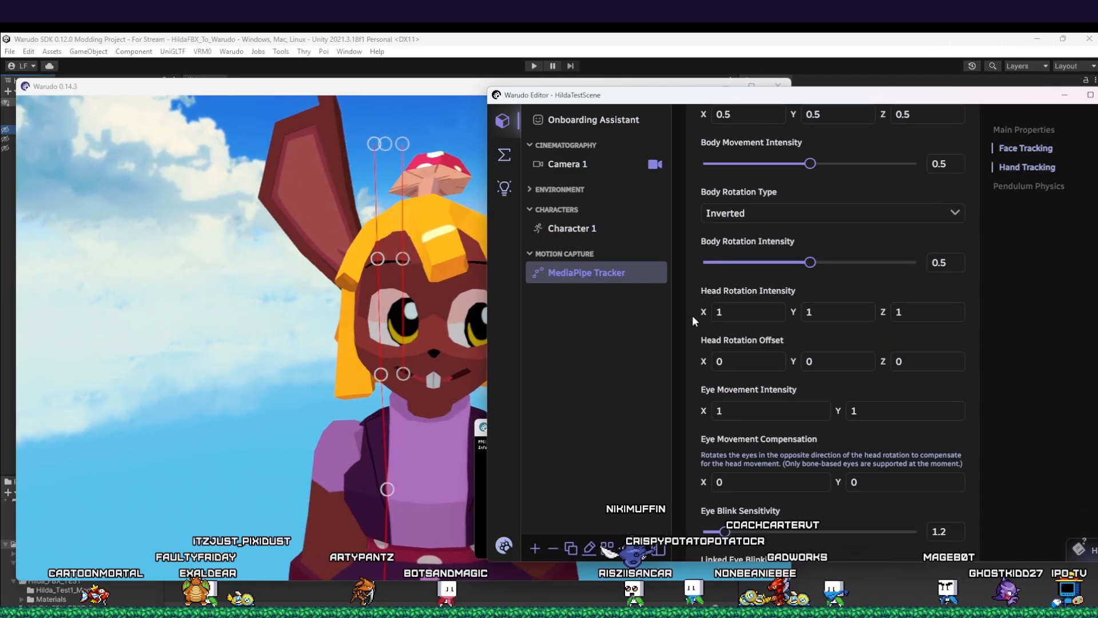
scroll(700, 327, up, 1)
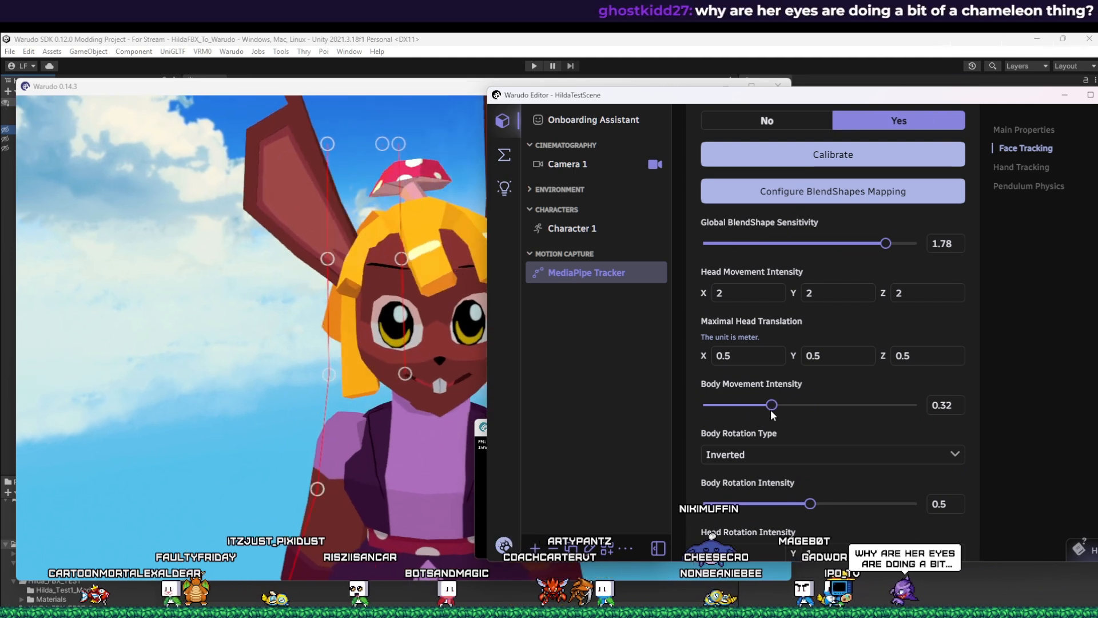
drag(771, 409, 738, 413)
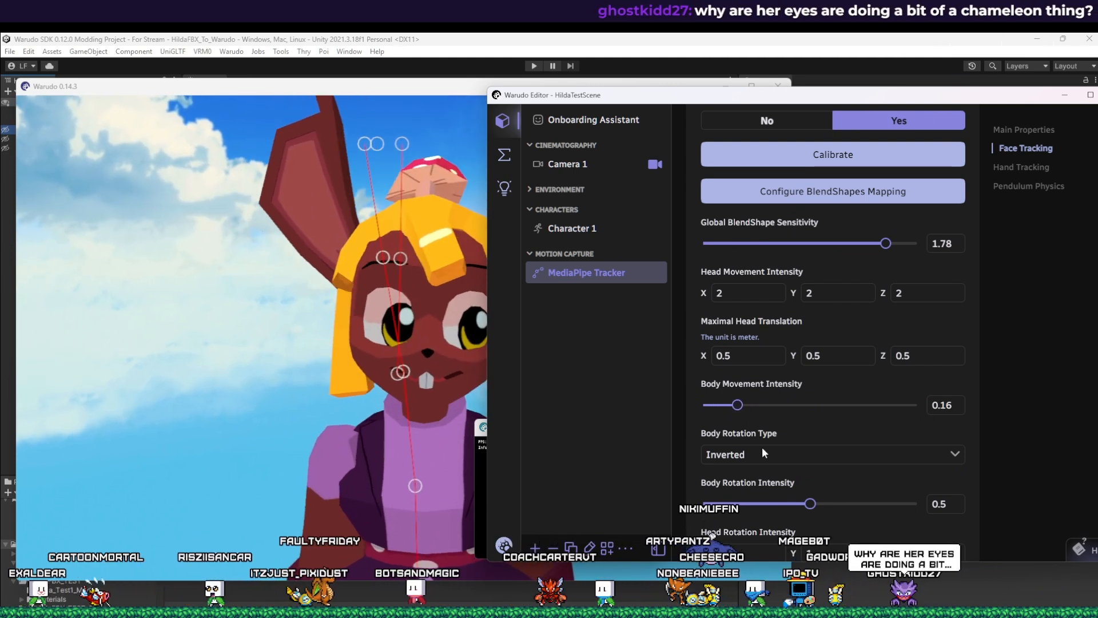
drag(806, 503, 733, 504)
Step: Try enabling Use BlendShapes For Eye Movement and disabling Use Bones For Eye Movement, restoring each setting after its test
scroll(681, 440, down, 6)
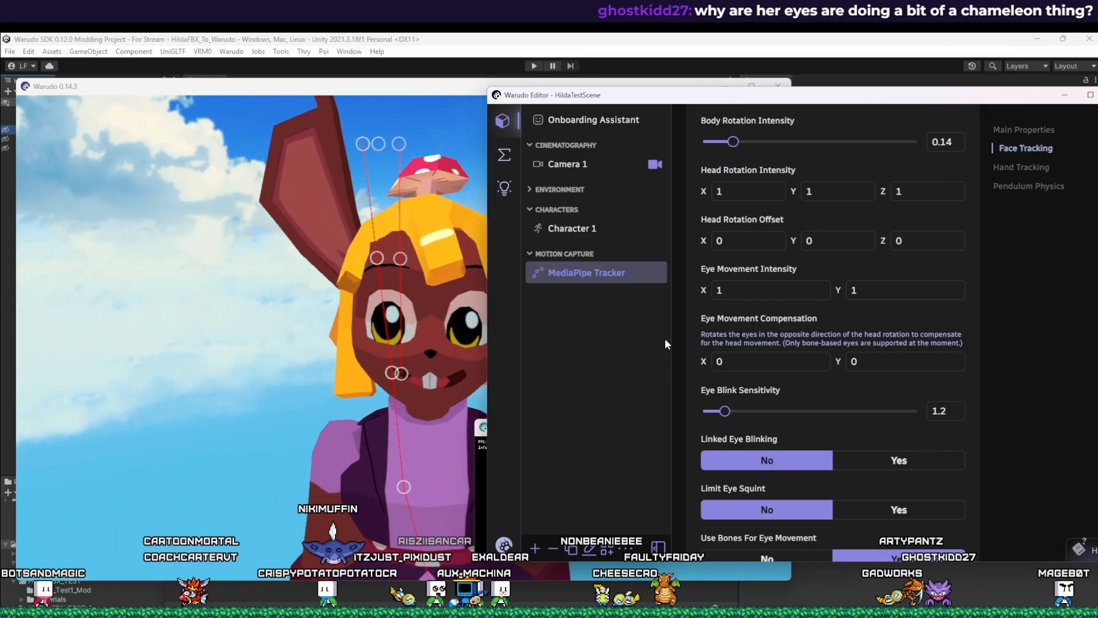
scroll(744, 340, down, 5)
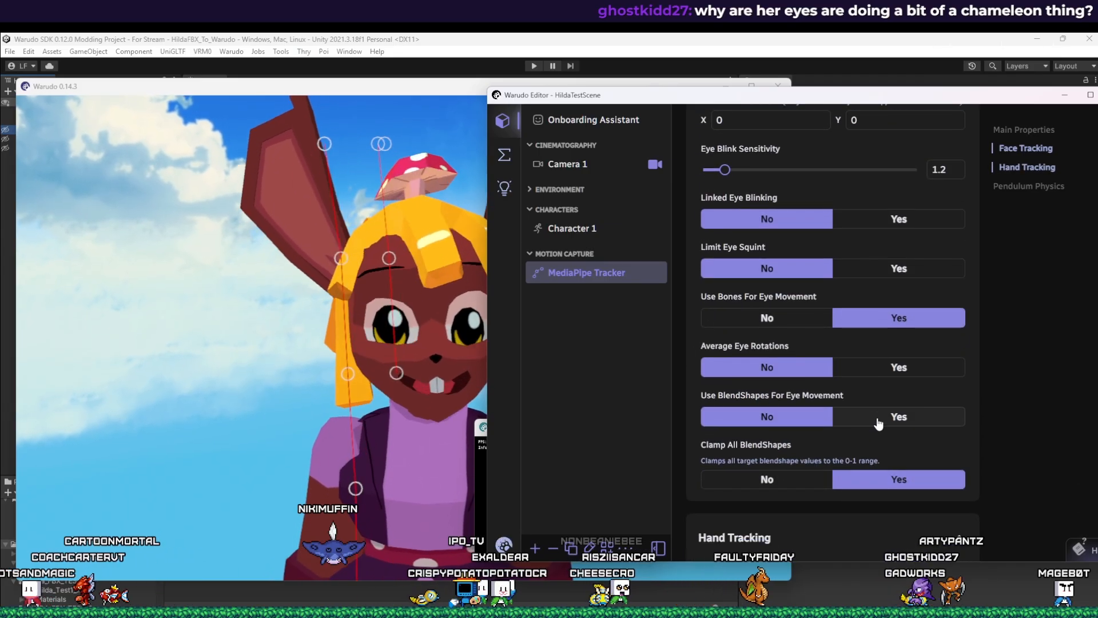
click(881, 423)
click(811, 417)
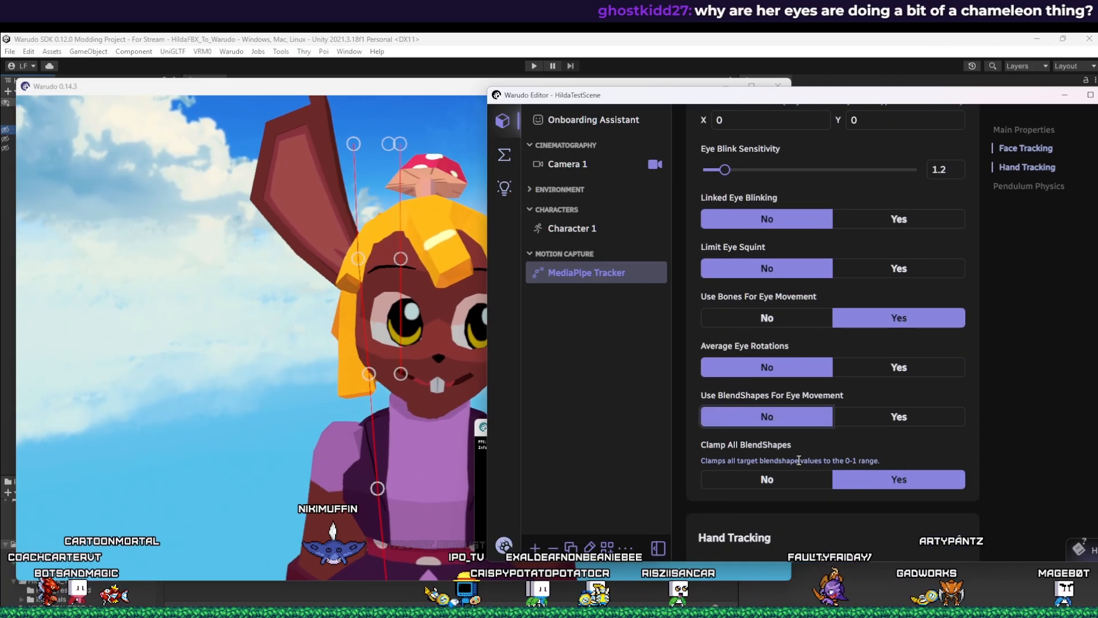
scroll(806, 415, up, 1)
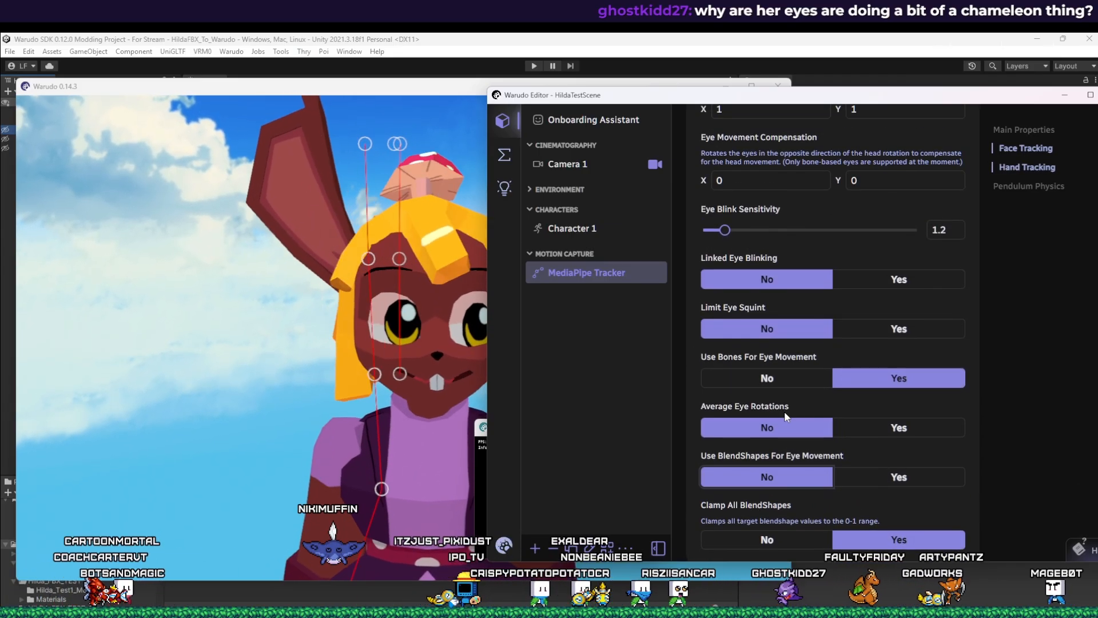
click(778, 380)
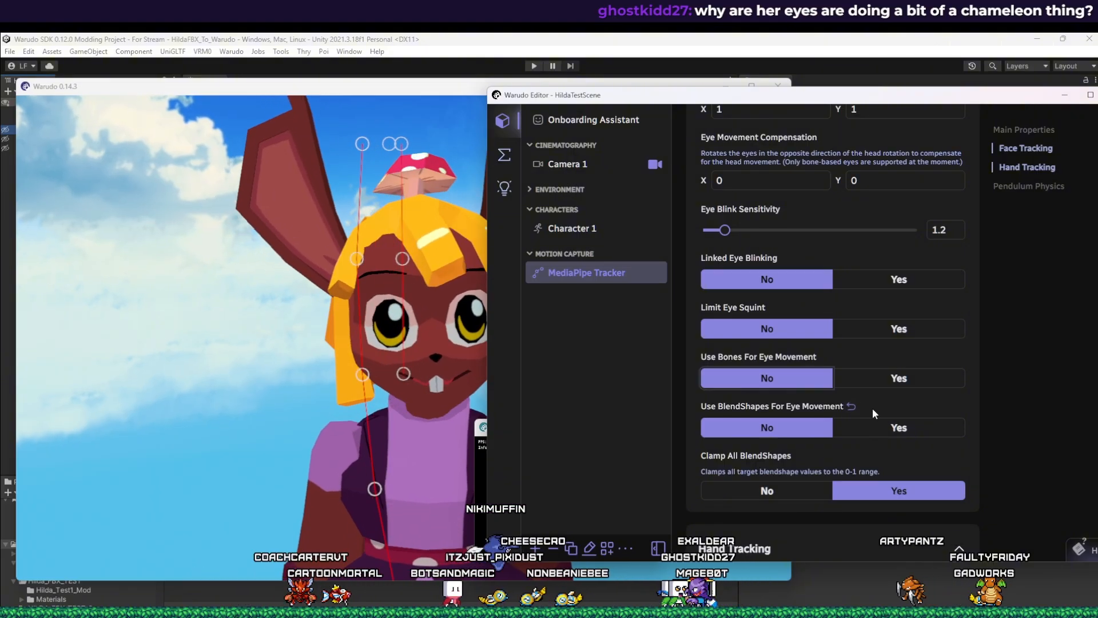
click(862, 385)
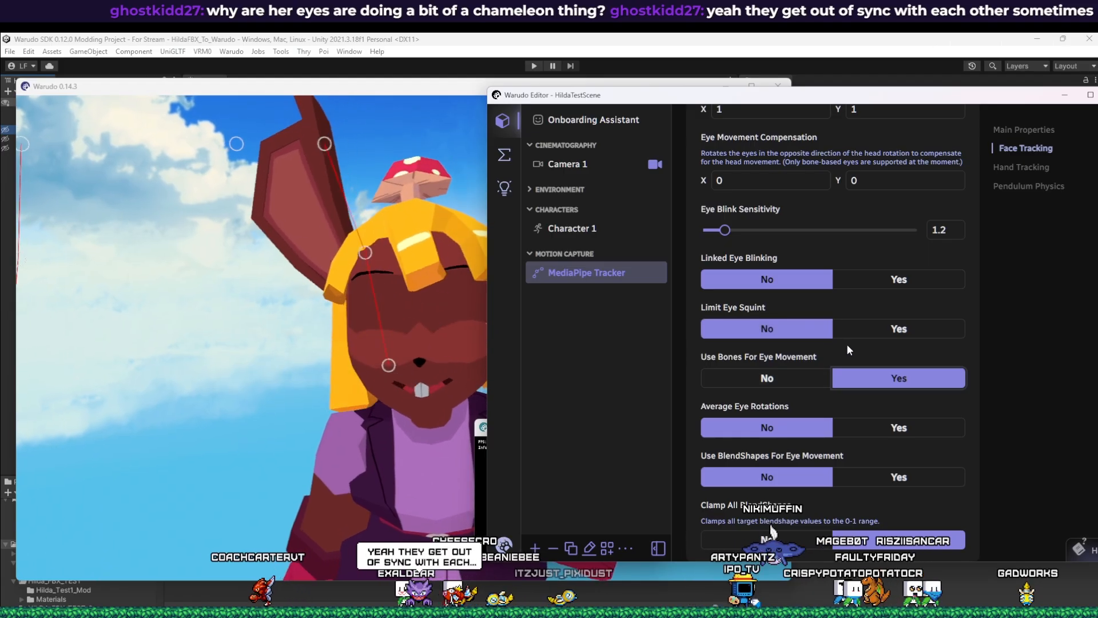
Step: Recalibrate the MediaPipe Tracker's face tracking and recheck its eye movement options
scroll(846, 344, up, 10)
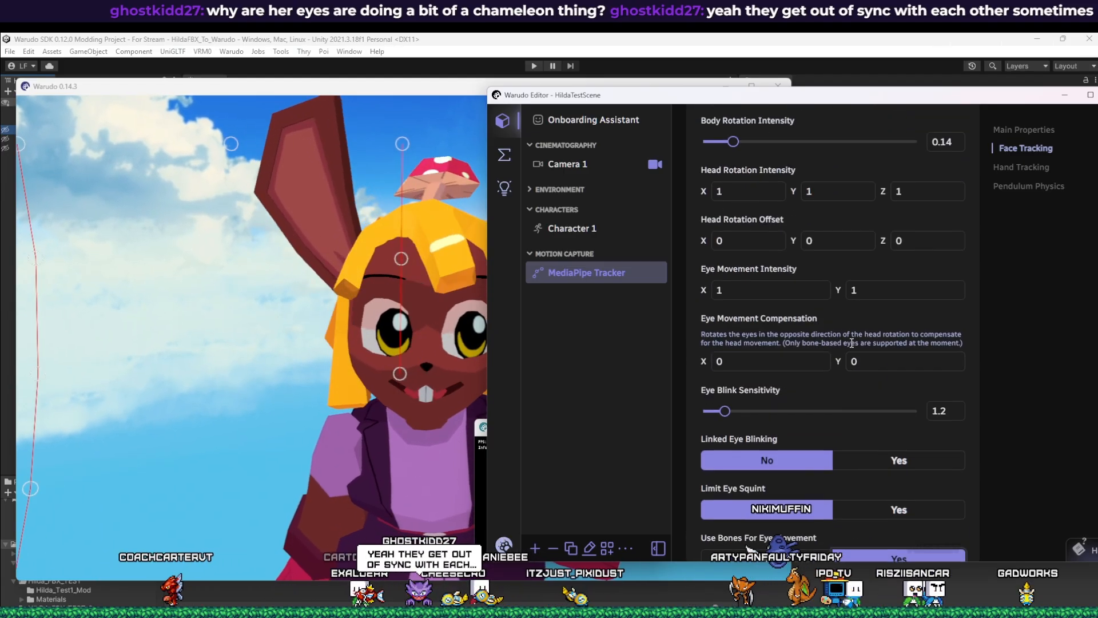
scroll(851, 347, up, 4)
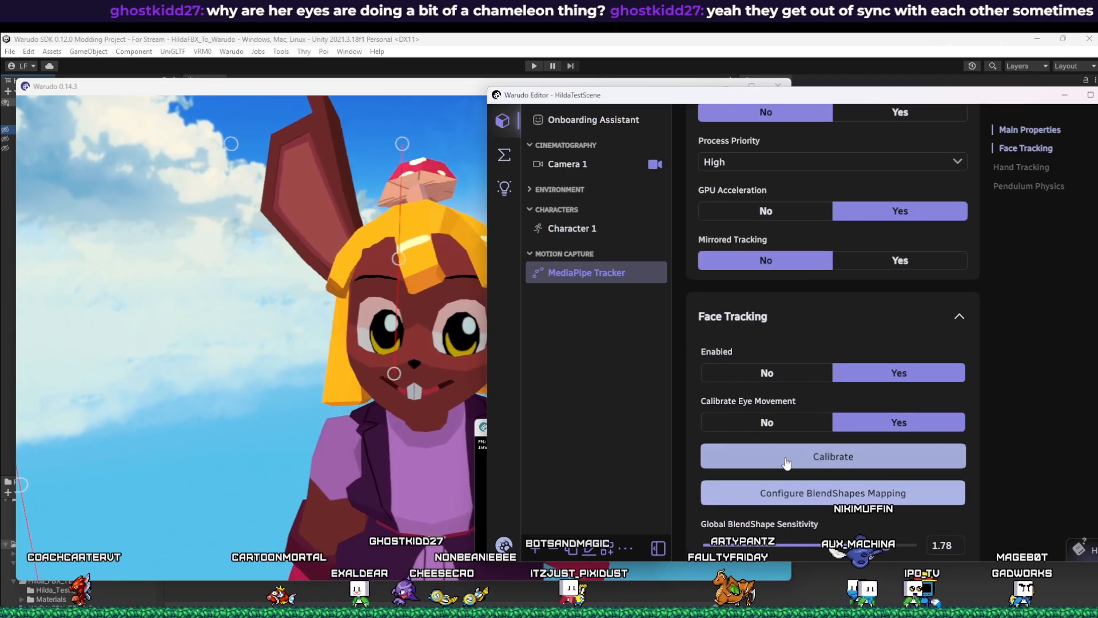
click(811, 462)
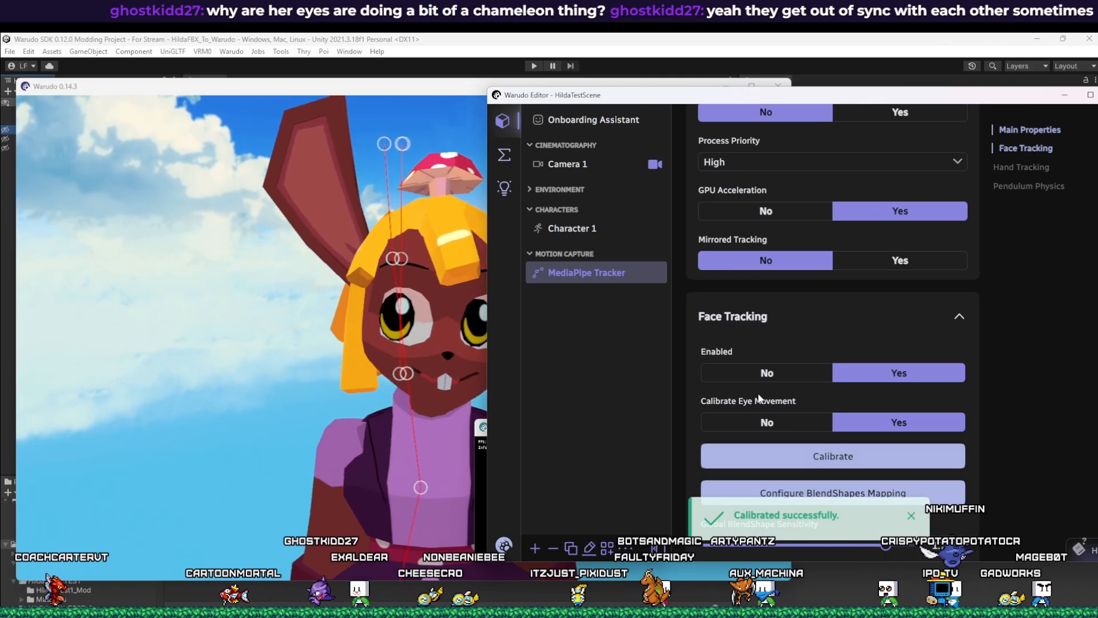
scroll(747, 384, down, 4)
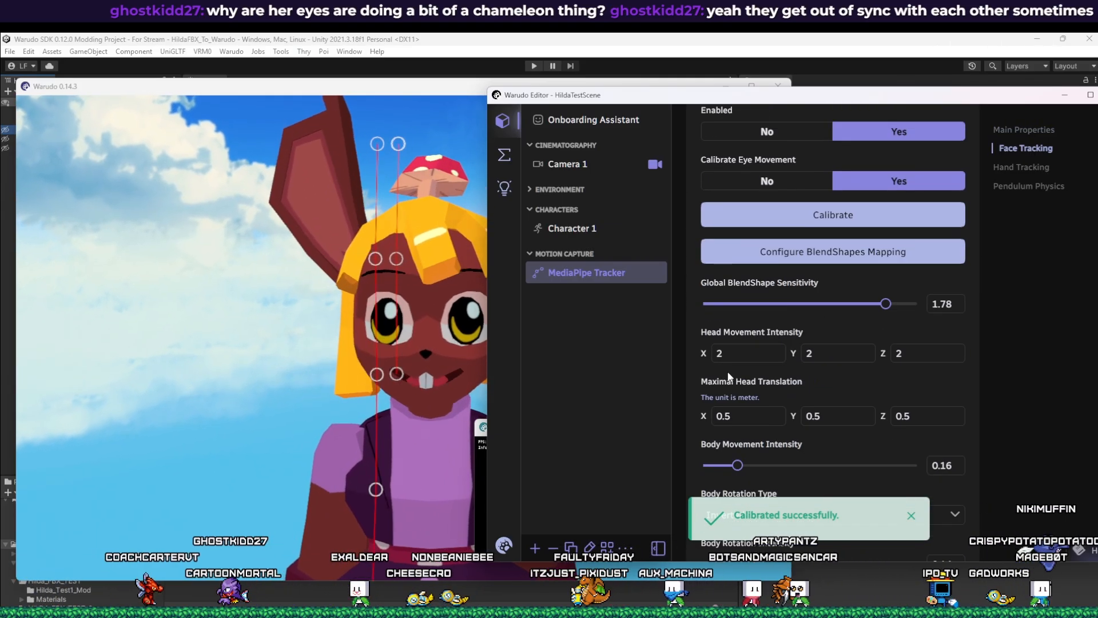
scroll(712, 384, down, 8)
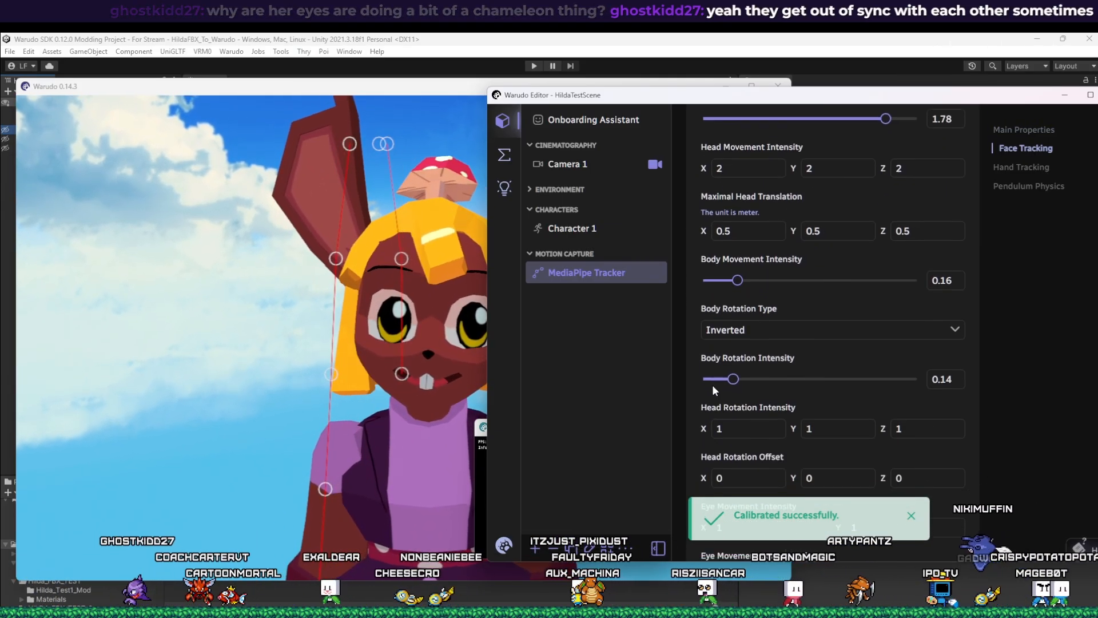
scroll(732, 426, down, 3)
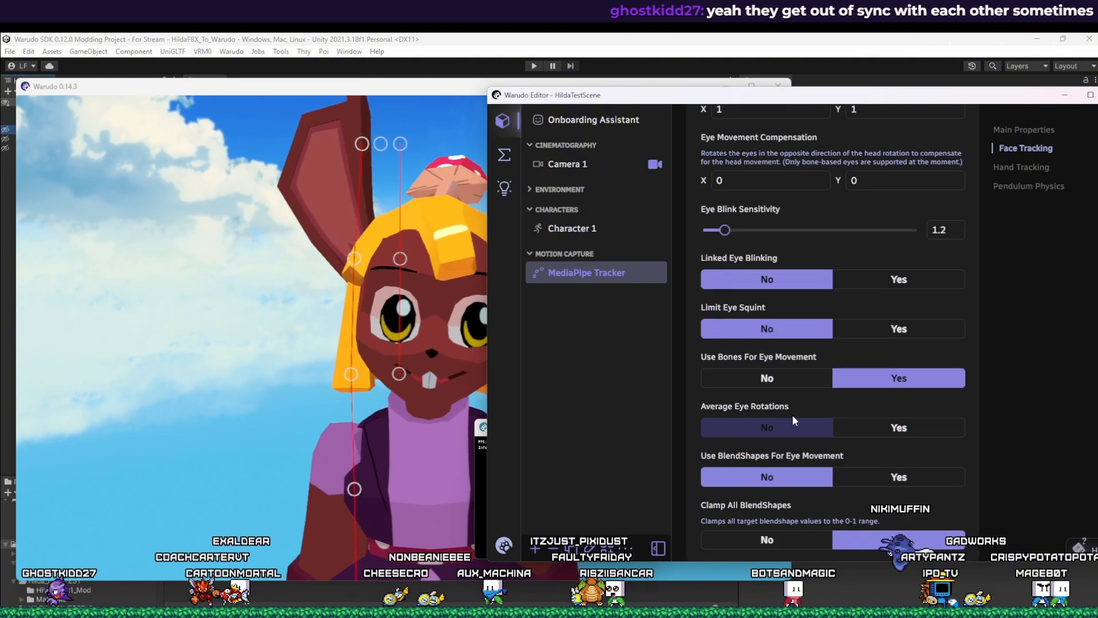
scroll(792, 421, down, 1)
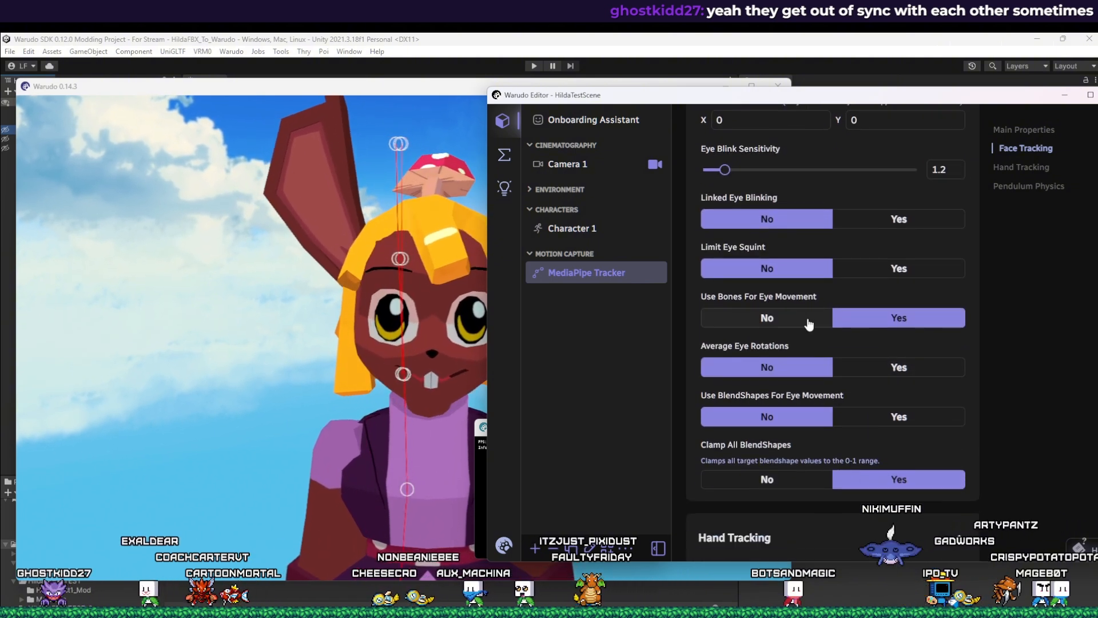
Step: Test Use Bones For Eye Movement set to No, restore it to Yes, and enable Average Eye Rotations for the MediaPipe Tracker
click(809, 320)
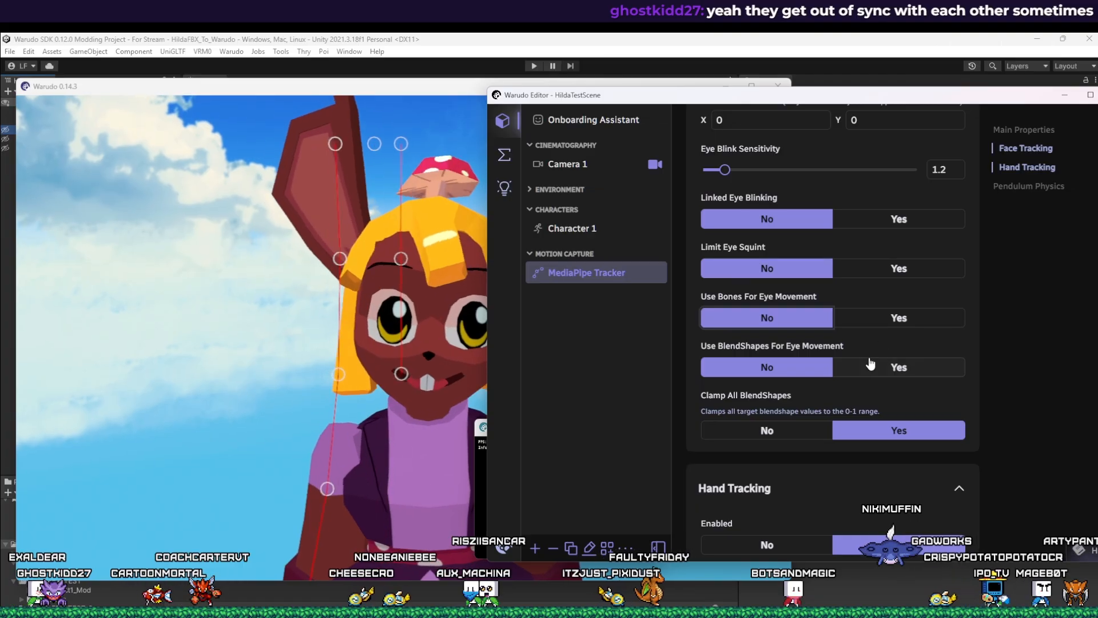
click(879, 318)
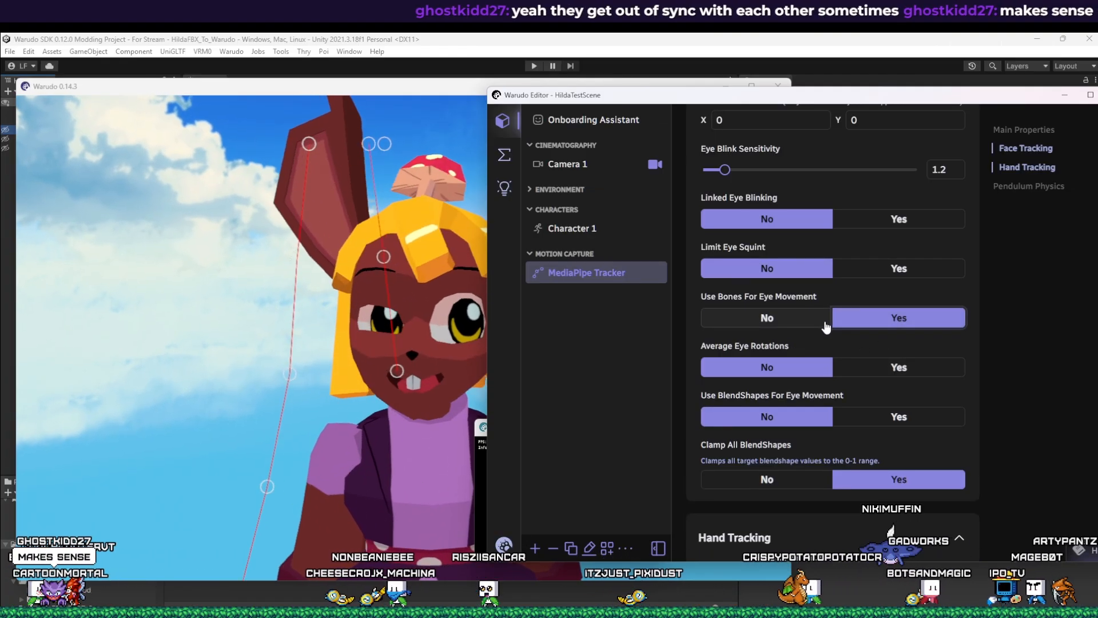
click(881, 368)
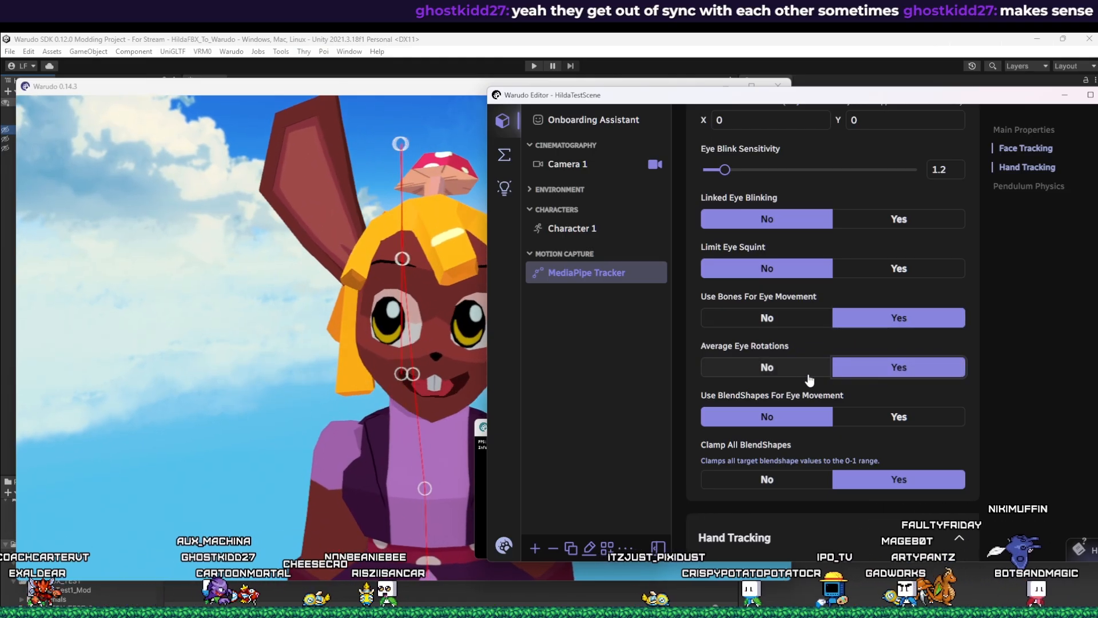
Step: Try Use BlendShapes For Eye Movement with Convert ARKit Look BlendShapes To VRM, returning both options to No
click(892, 424)
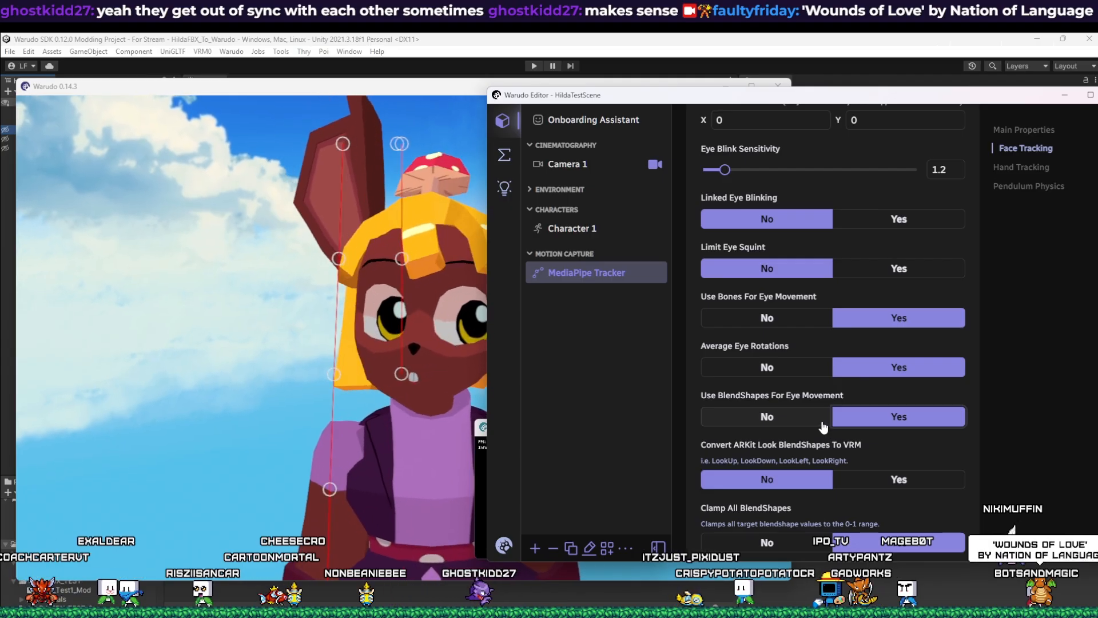
scroll(845, 444, down, 1)
click(868, 429)
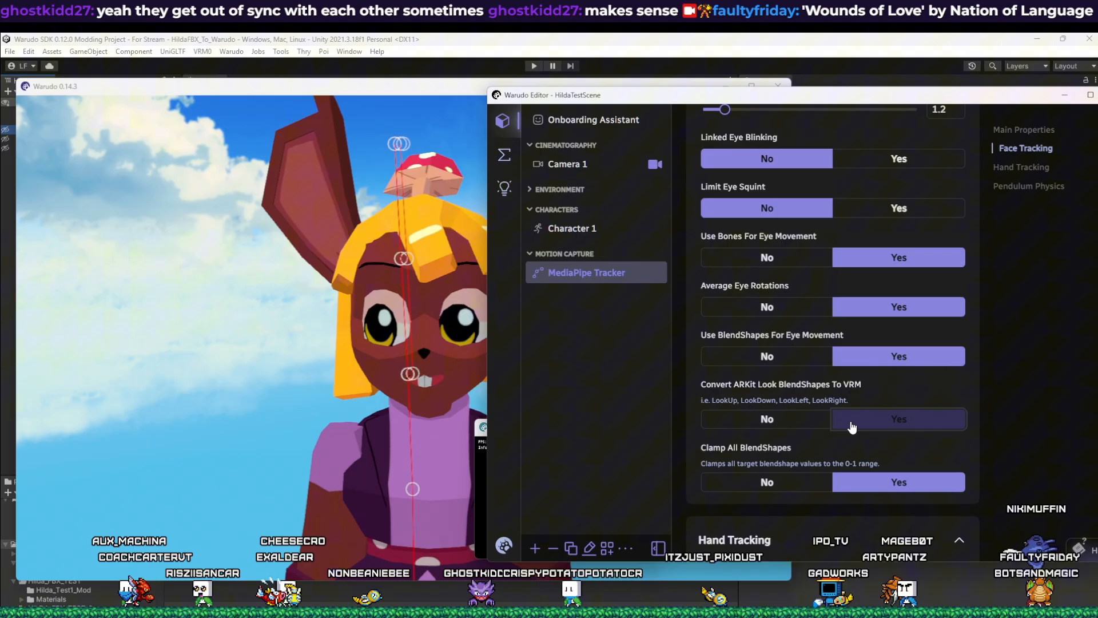
click(804, 421)
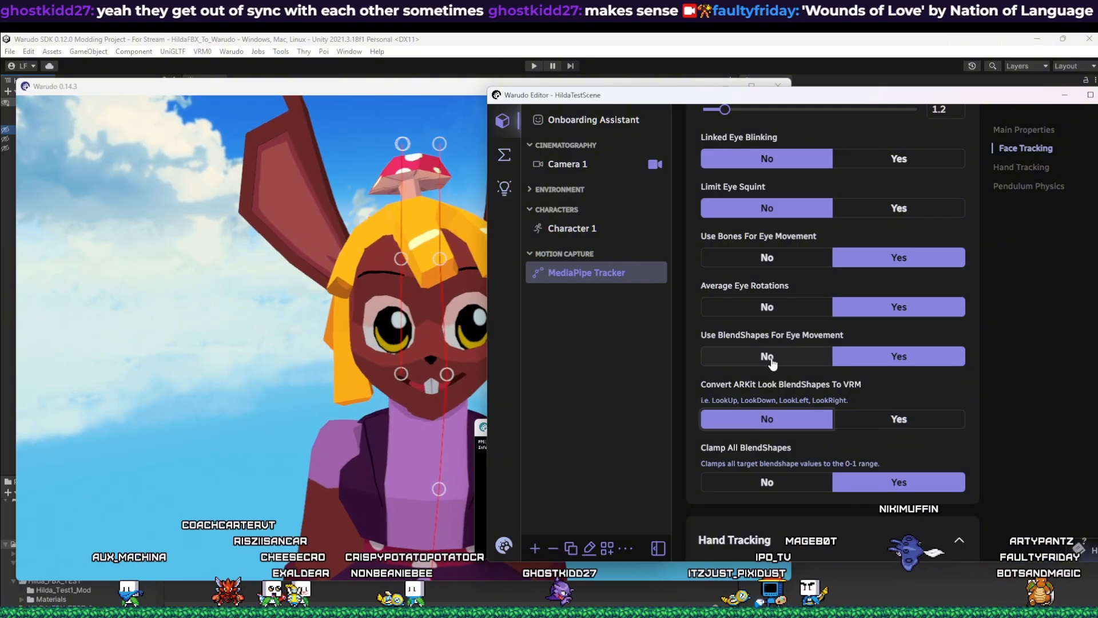
click(811, 358)
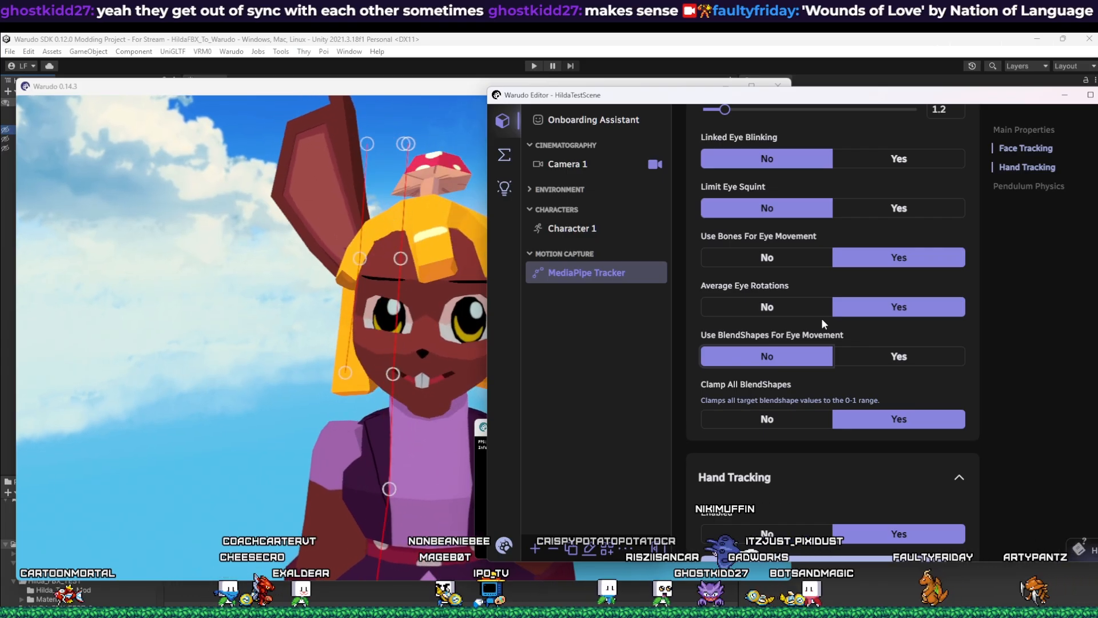
scroll(715, 326, up, 10)
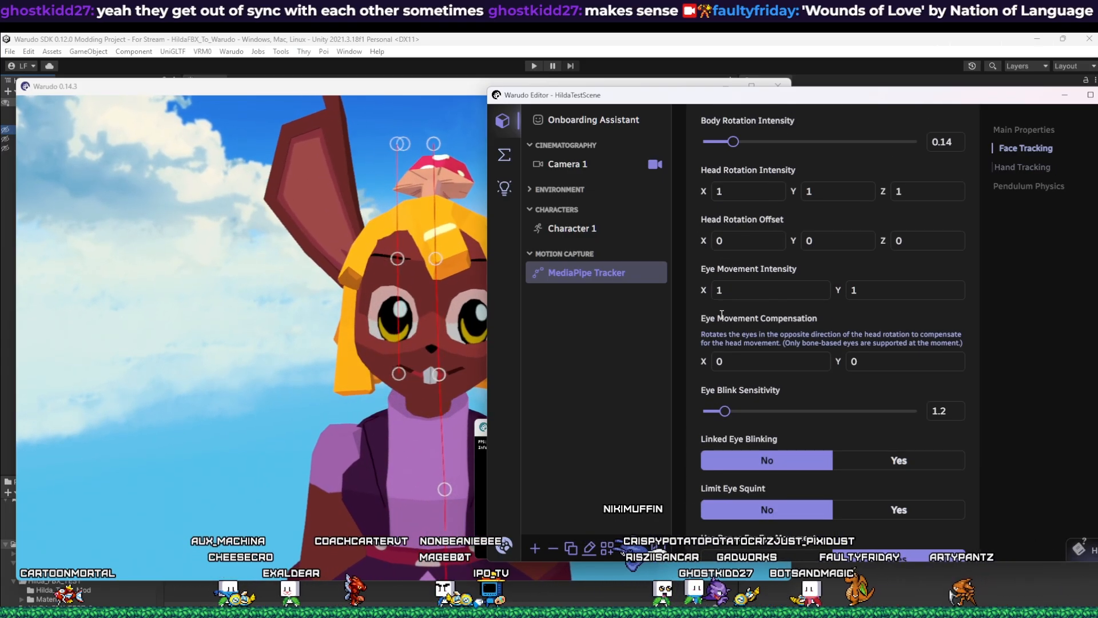
scroll(715, 326, up, 10)
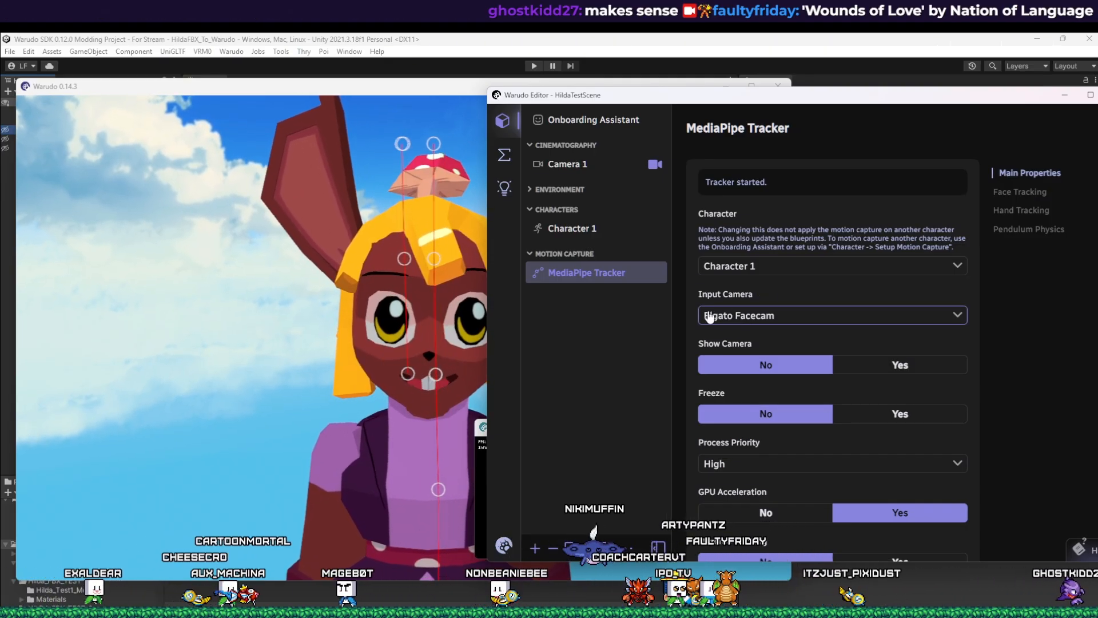
scroll(710, 318, down, 8)
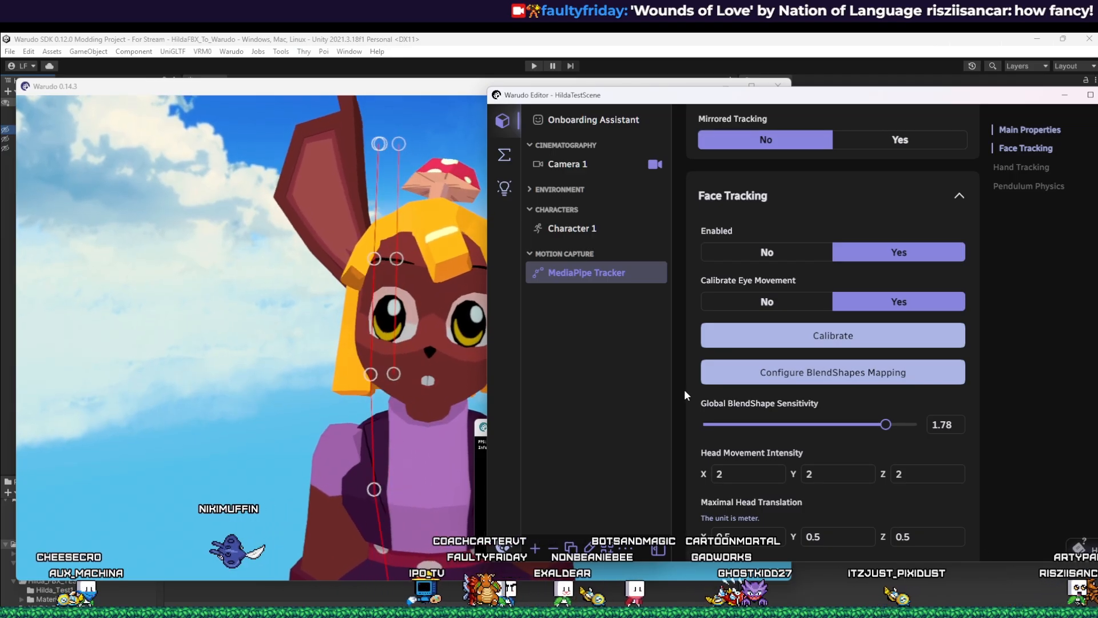
scroll(698, 358, up, 10)
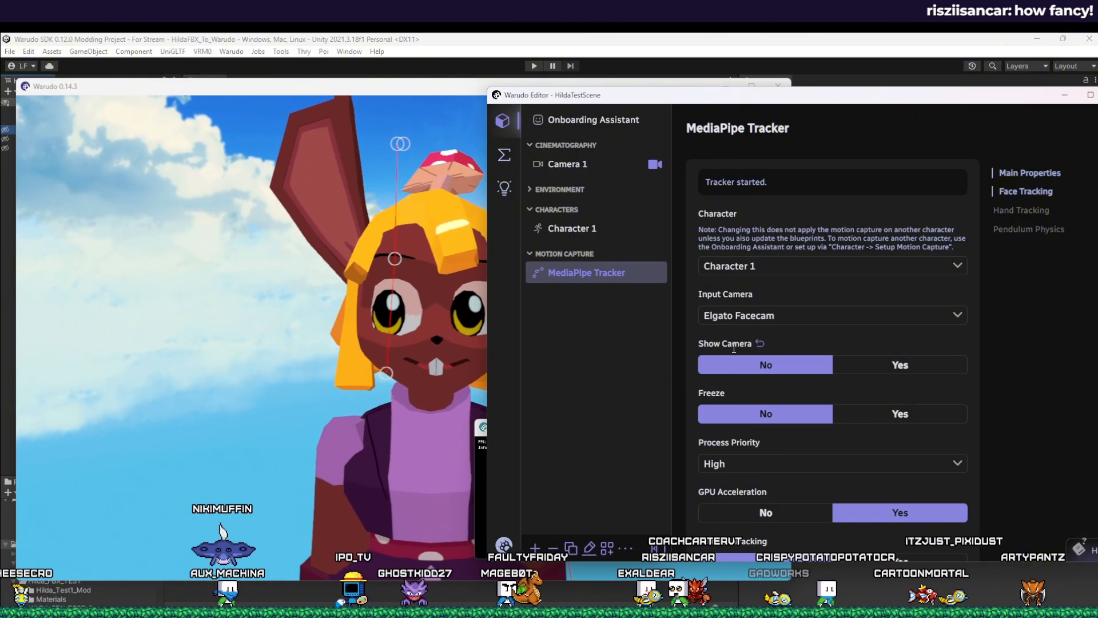
Step: Start the motion capture setup for Character 1 and choose iFacialMocap (iPhone / iPad) as the face tracking template
click(617, 238)
scroll(830, 286, down, 5)
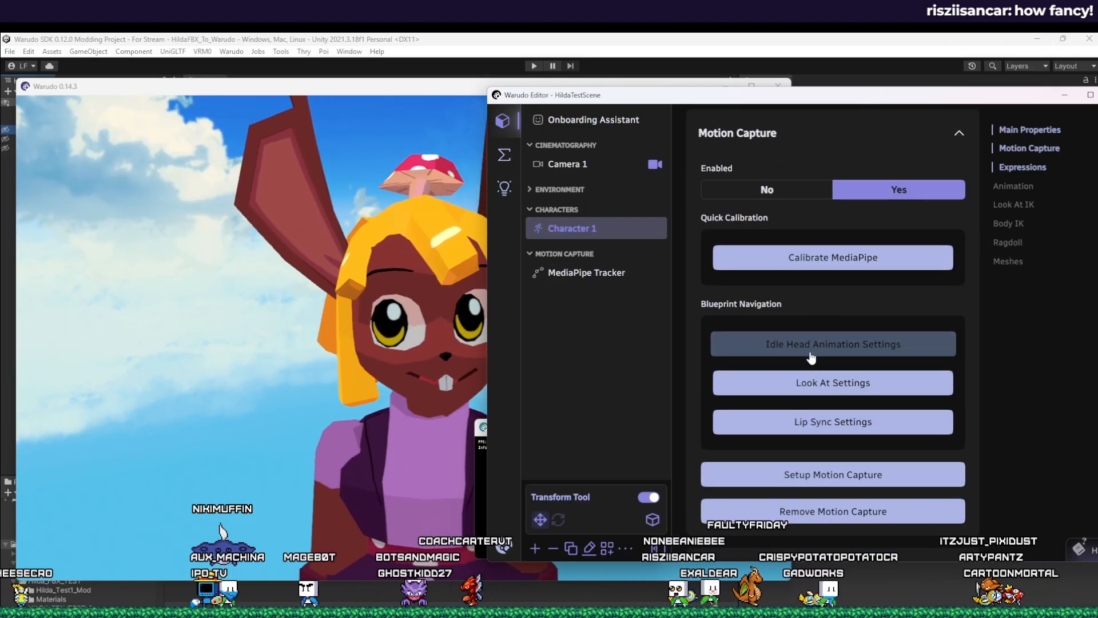
scroll(838, 401, down, 1)
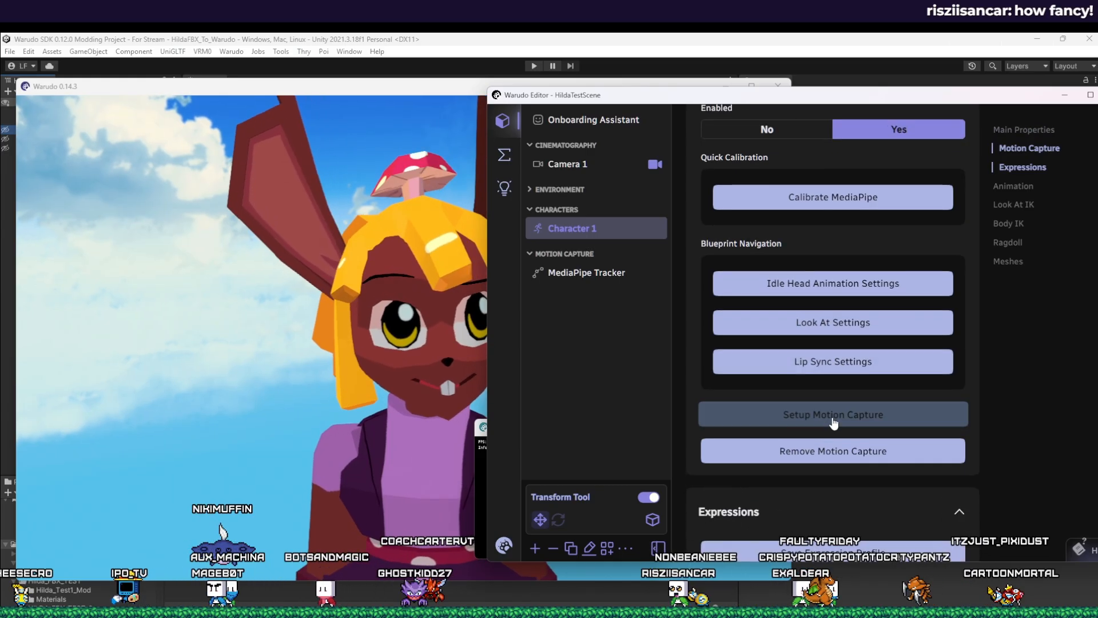
click(832, 413)
click(938, 376)
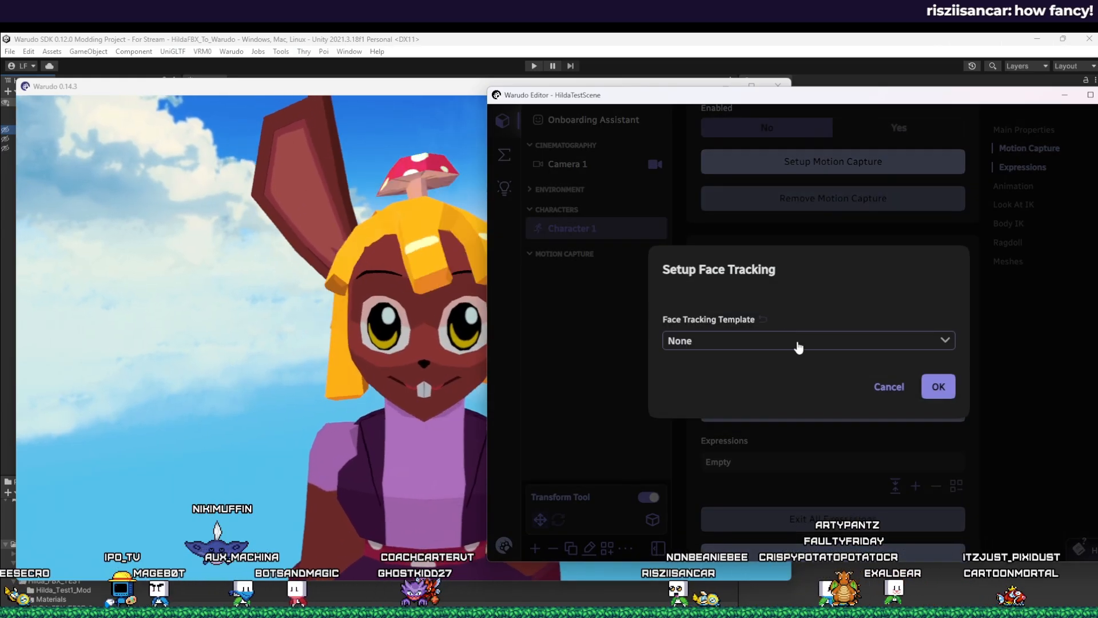
click(796, 343)
click(767, 446)
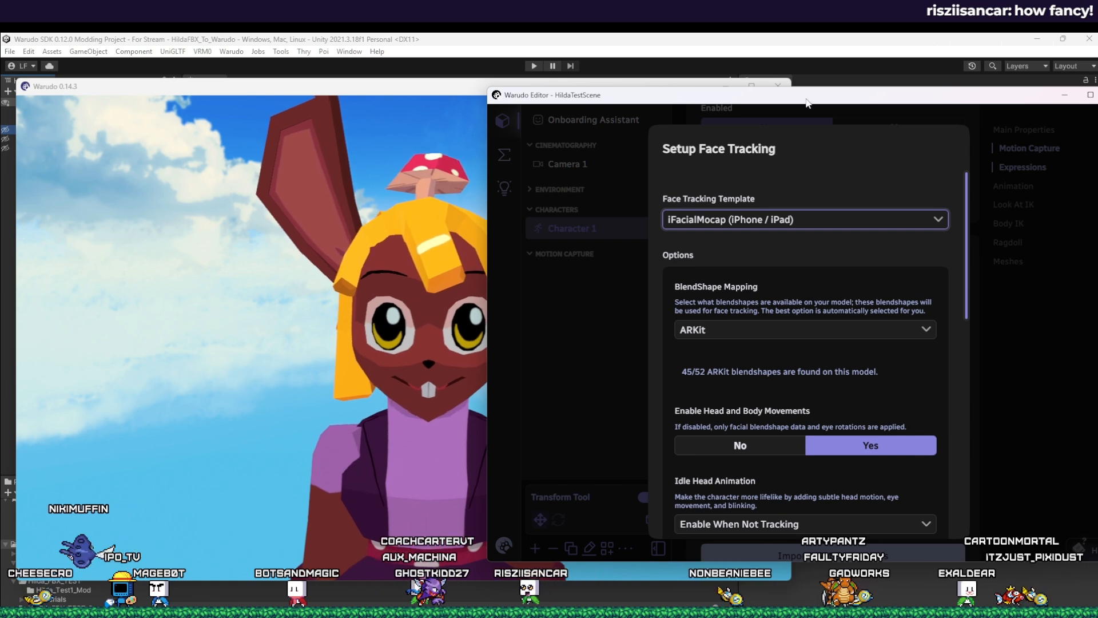
Step: Move the Warudo Editor window out of the visible screen area
drag(809, 101, 435, 617)
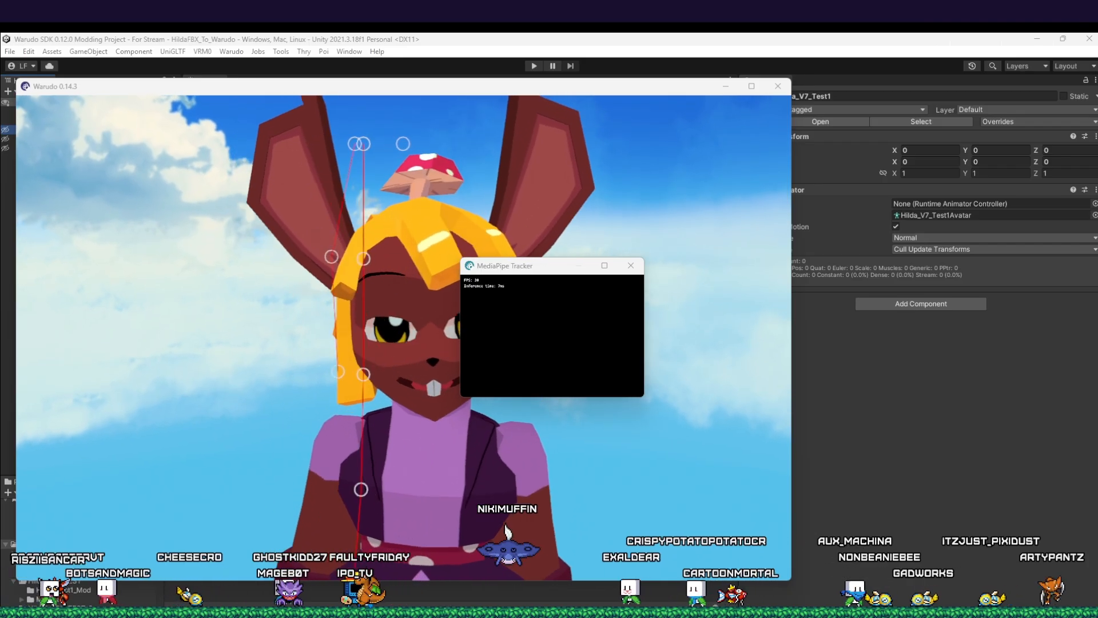
key(alt+Tab)
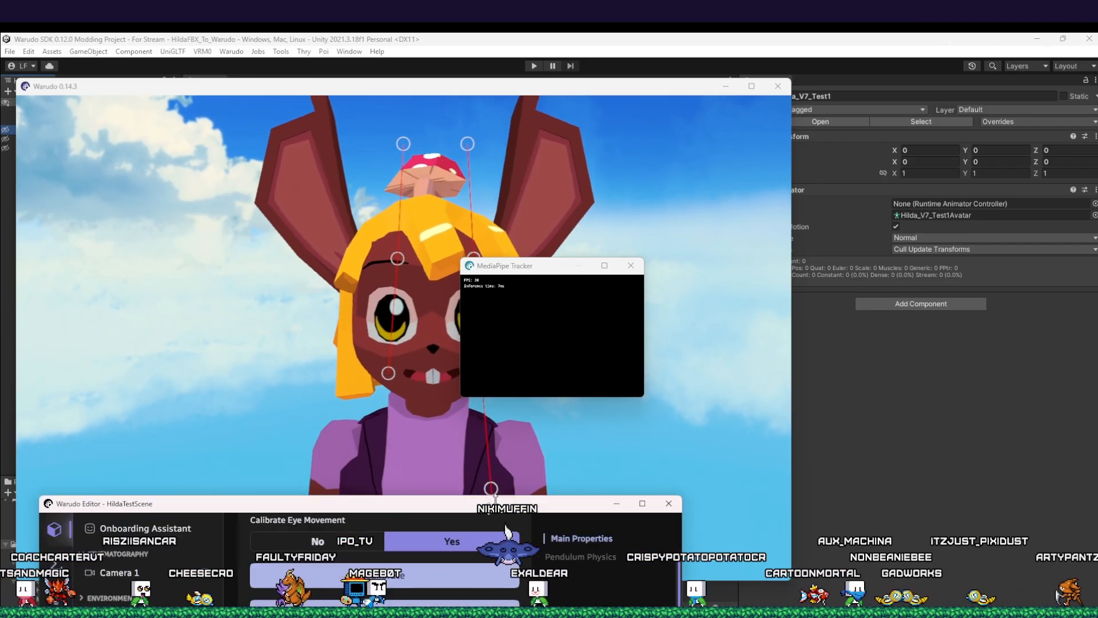
drag(495, 500, 426, 604)
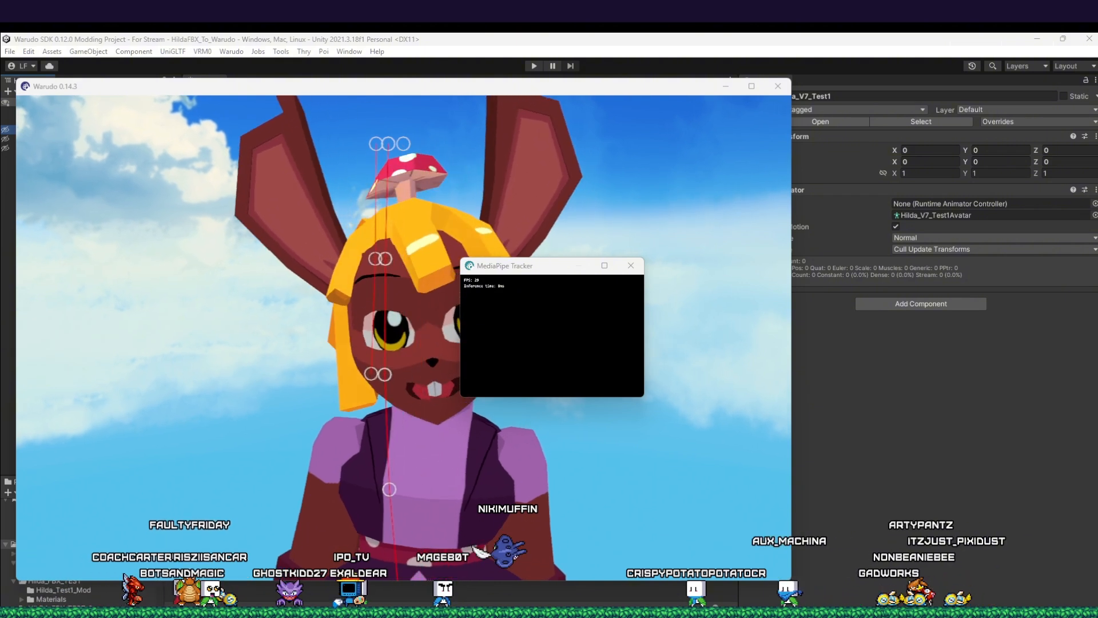
Step: Bring the Warudo Editor window back into view and arrange it beside the character preview window
drag(613, 615, 876, 103)
click(836, 170)
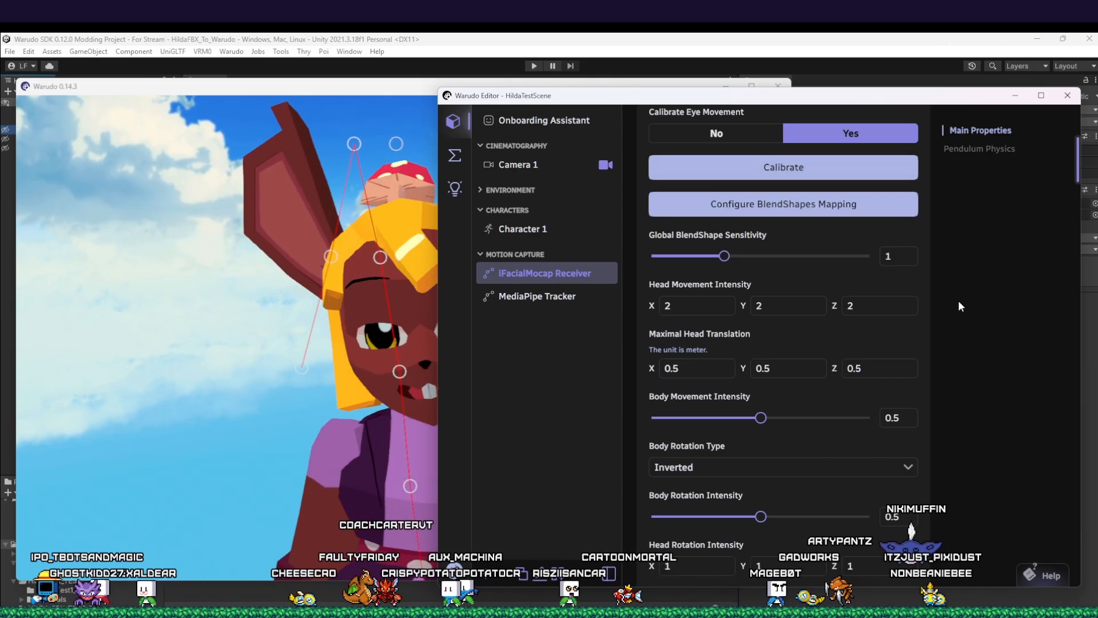
scroll(954, 306, down, 2)
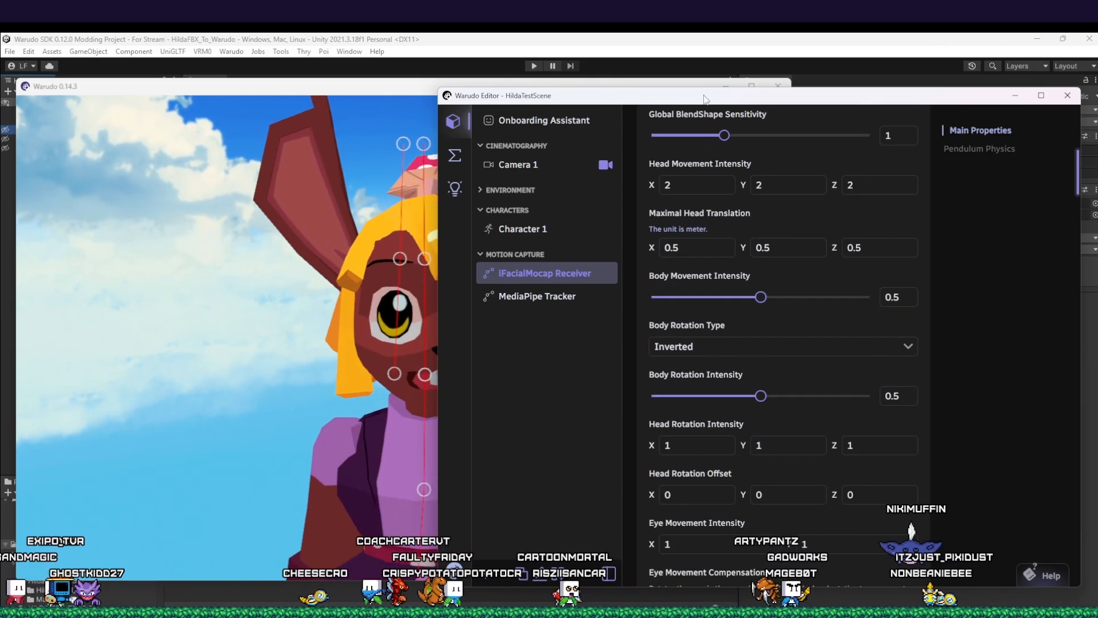
drag(614, 92, 636, 89)
drag(368, 87, 225, 79)
click(984, 282)
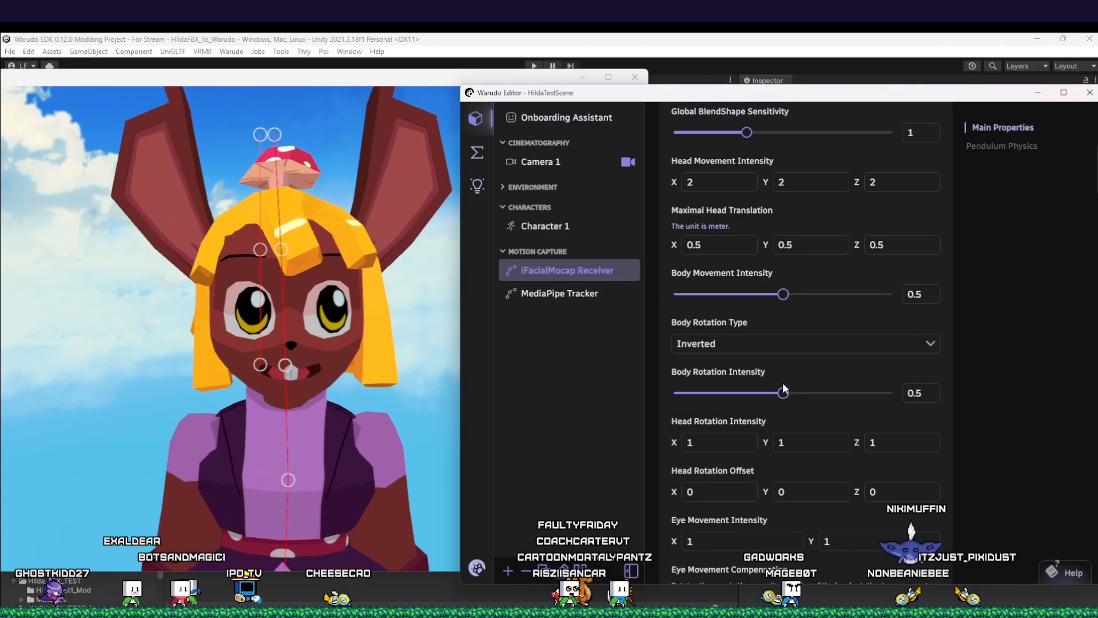
Step: Set the iFacialMocap Receiver's Global BlendShape Sensitivity to 1.2 after trying the maximum of 2
scroll(785, 342, up, 2)
drag(746, 253, 904, 262)
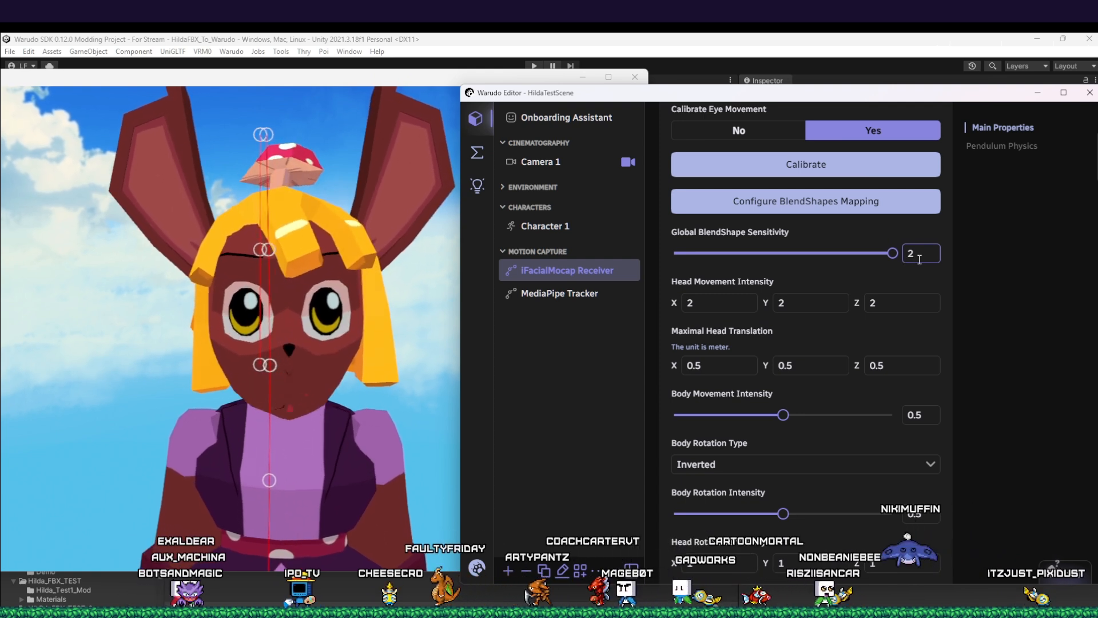
drag(893, 253, 770, 262)
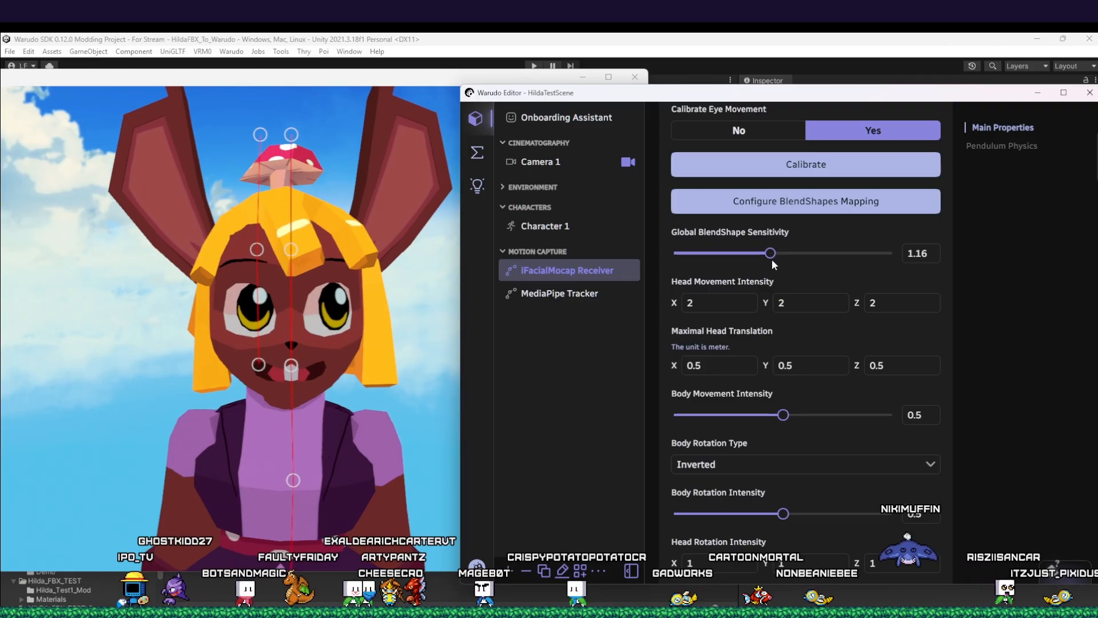
drag(772, 259, 778, 259)
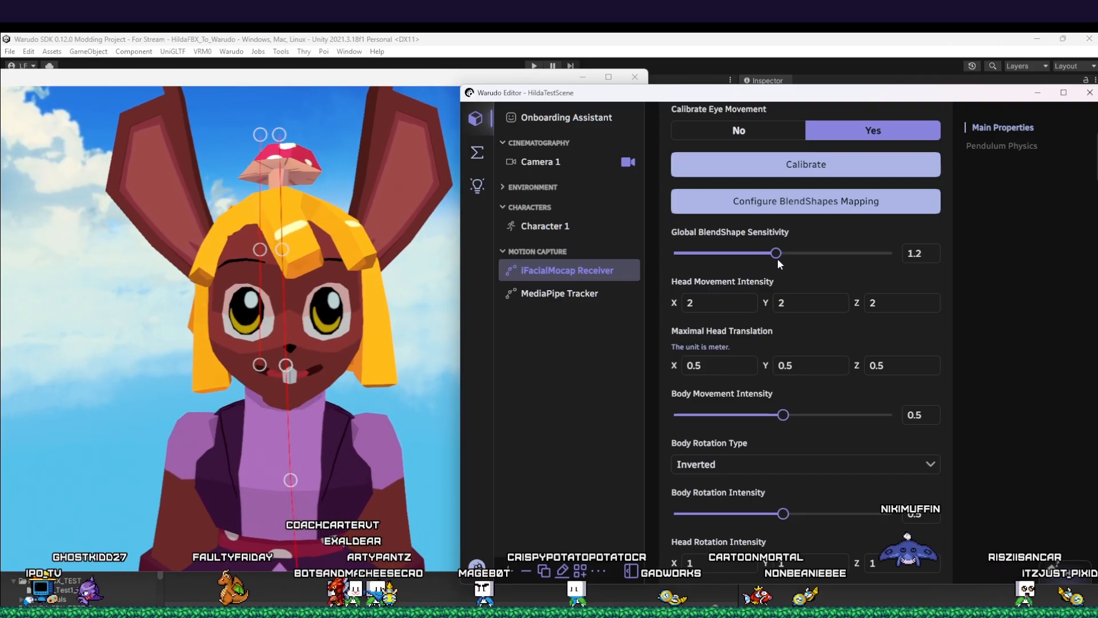
Step: Open the iFacialMocap Receiver's BlendShapes mapping configuration and examine its entries from eyeBlinkLeft through tongueOut
click(824, 206)
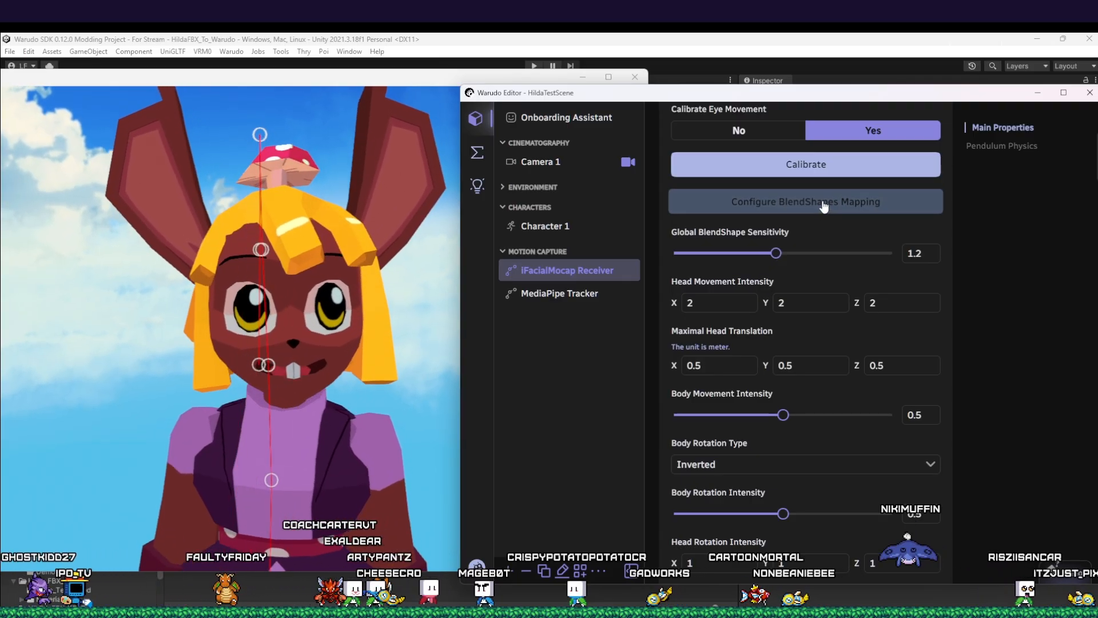
click(824, 202)
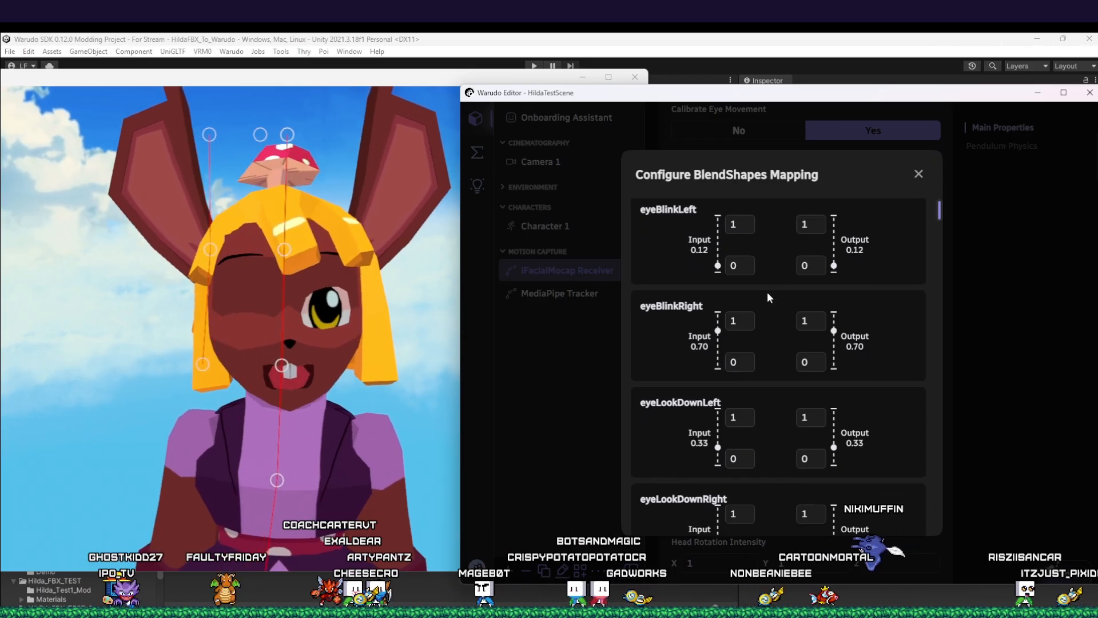
scroll(767, 293, down, 6)
scroll(768, 293, down, 3)
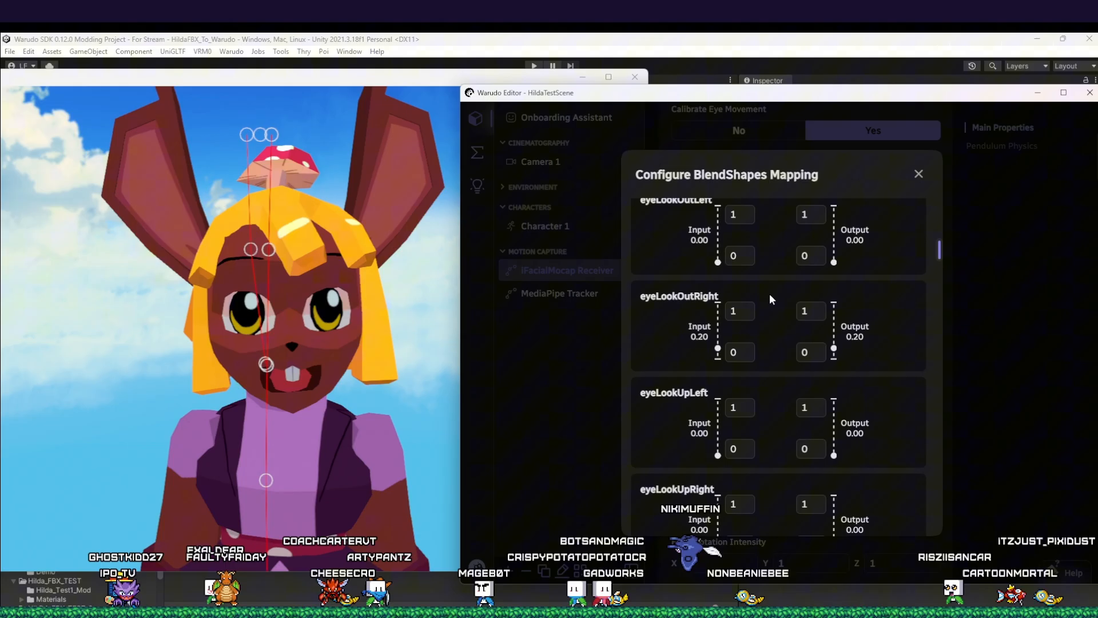
scroll(771, 296, up, 5)
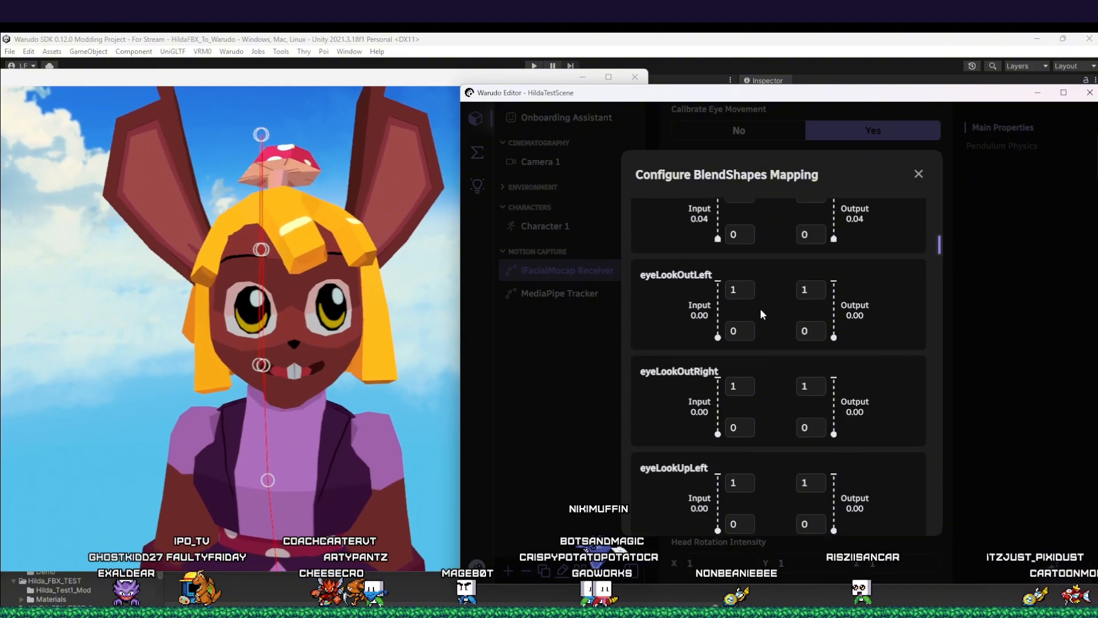
scroll(767, 333, down, 8)
scroll(767, 332, down, 6)
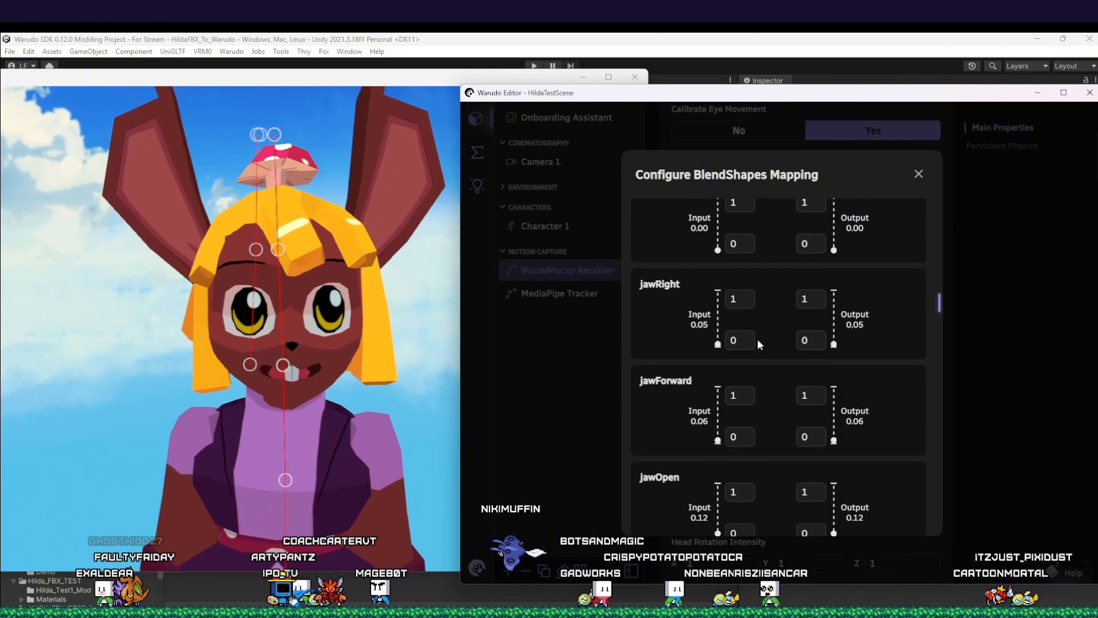
scroll(773, 360, down, 2)
scroll(773, 361, down, 5)
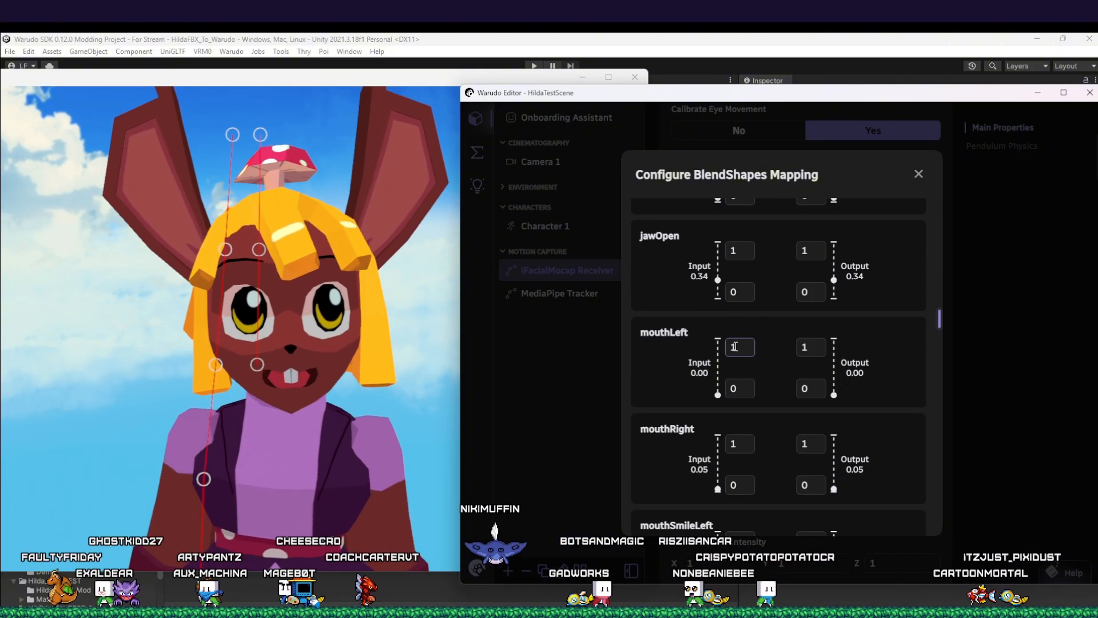
scroll(757, 369, down, 6)
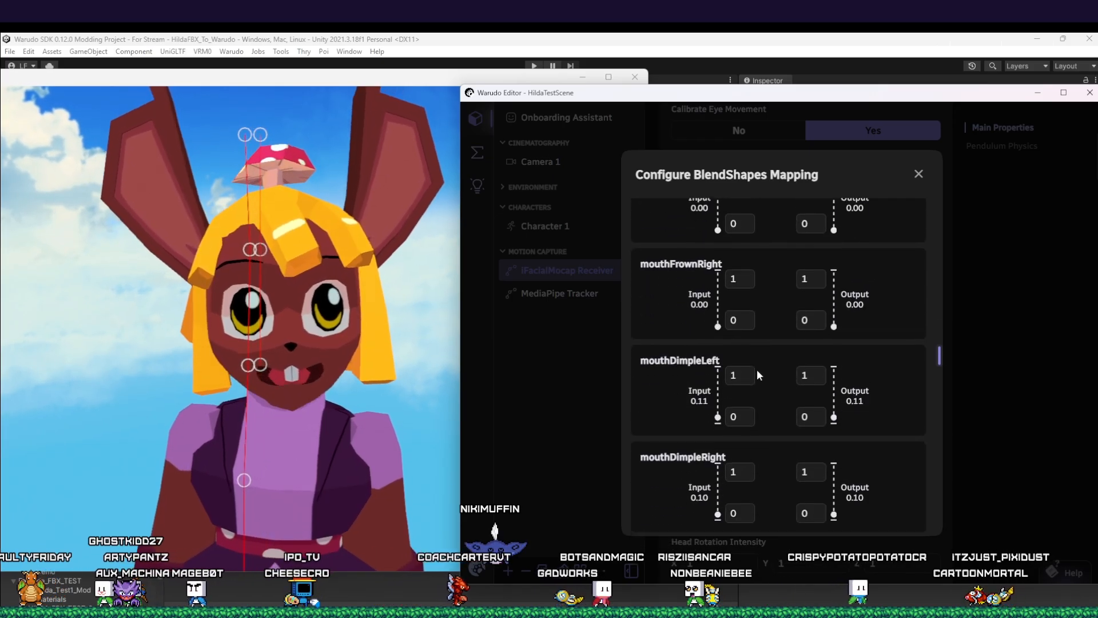
scroll(757, 369, down, 3)
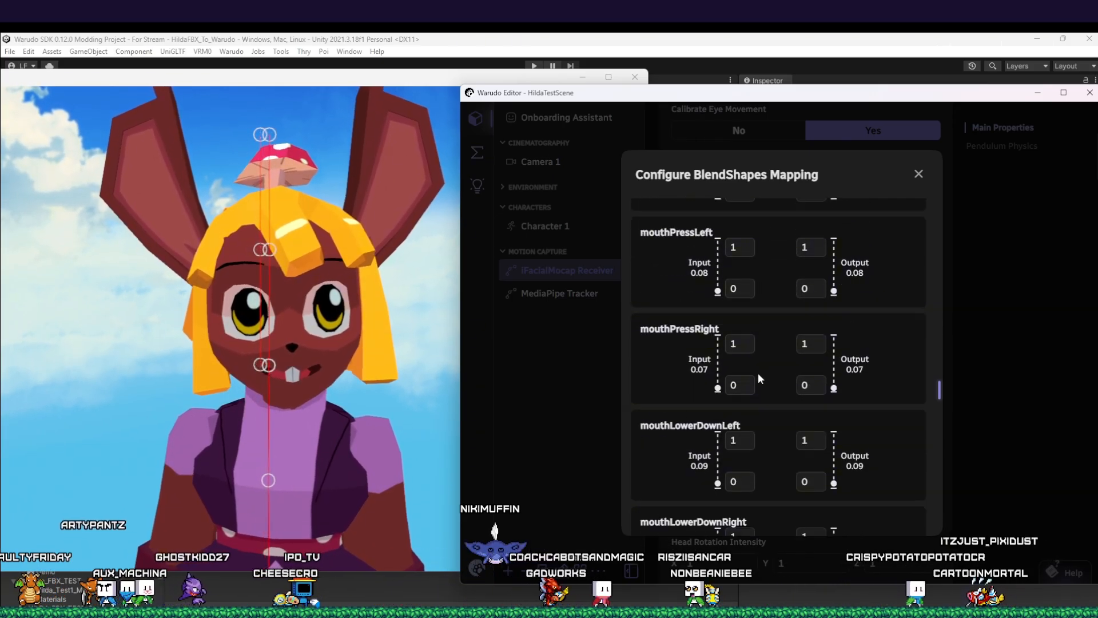
scroll(804, 359, down, 5)
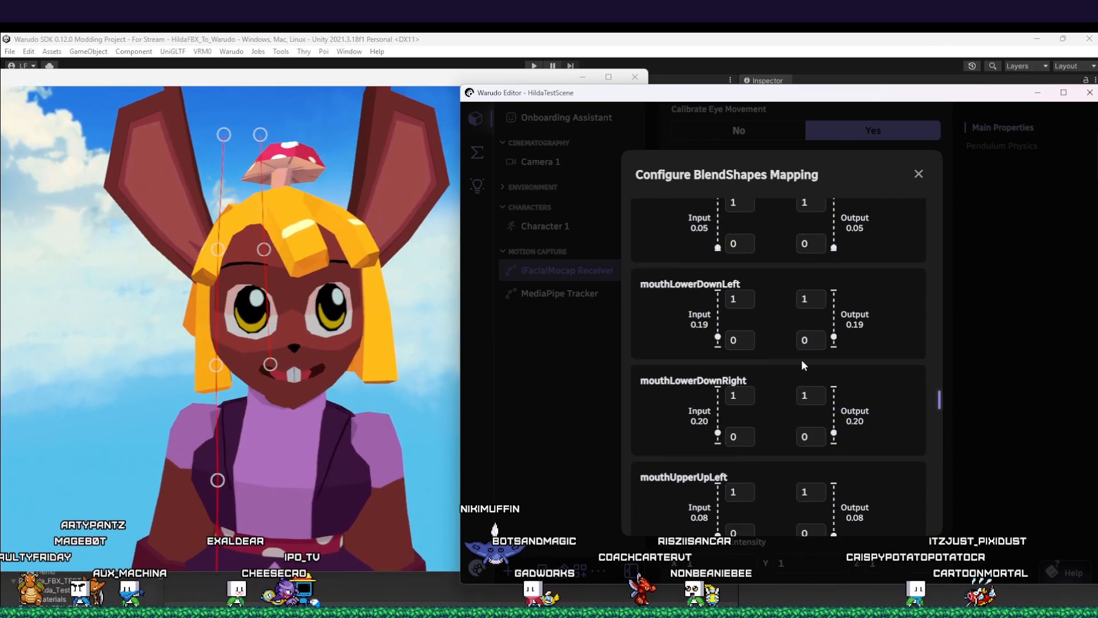
scroll(775, 389, down, 8)
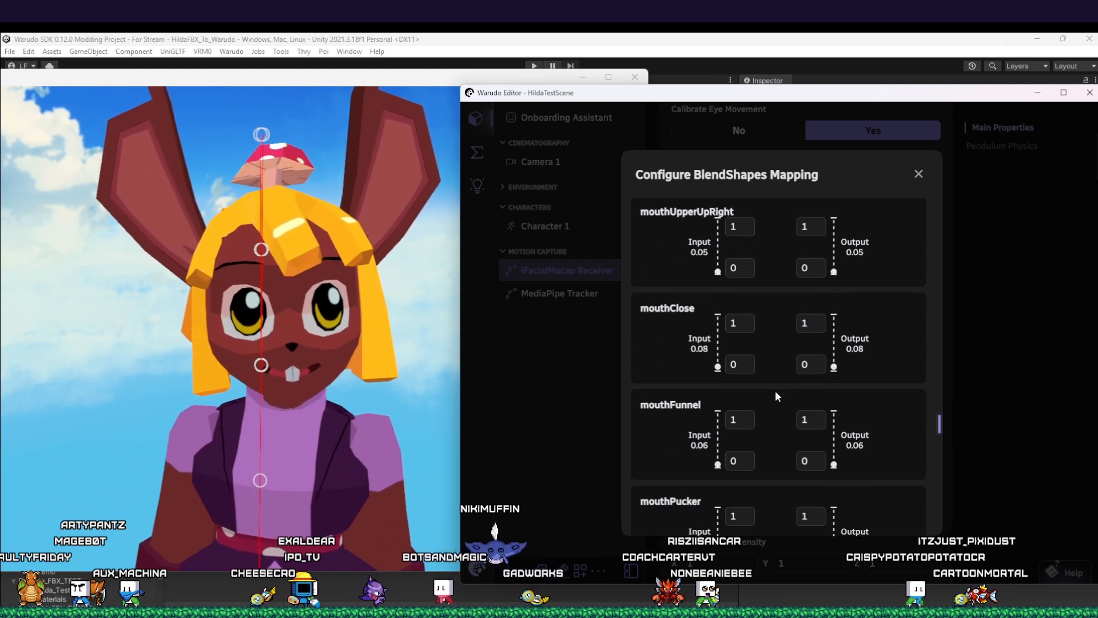
scroll(776, 397, down, 10)
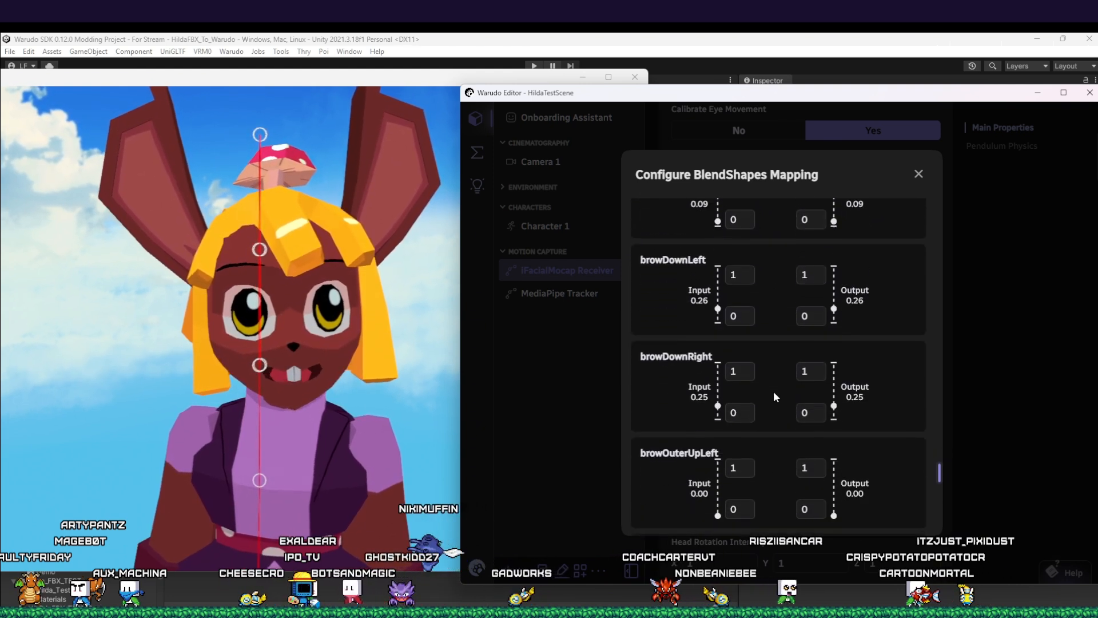
scroll(773, 391, down, 5)
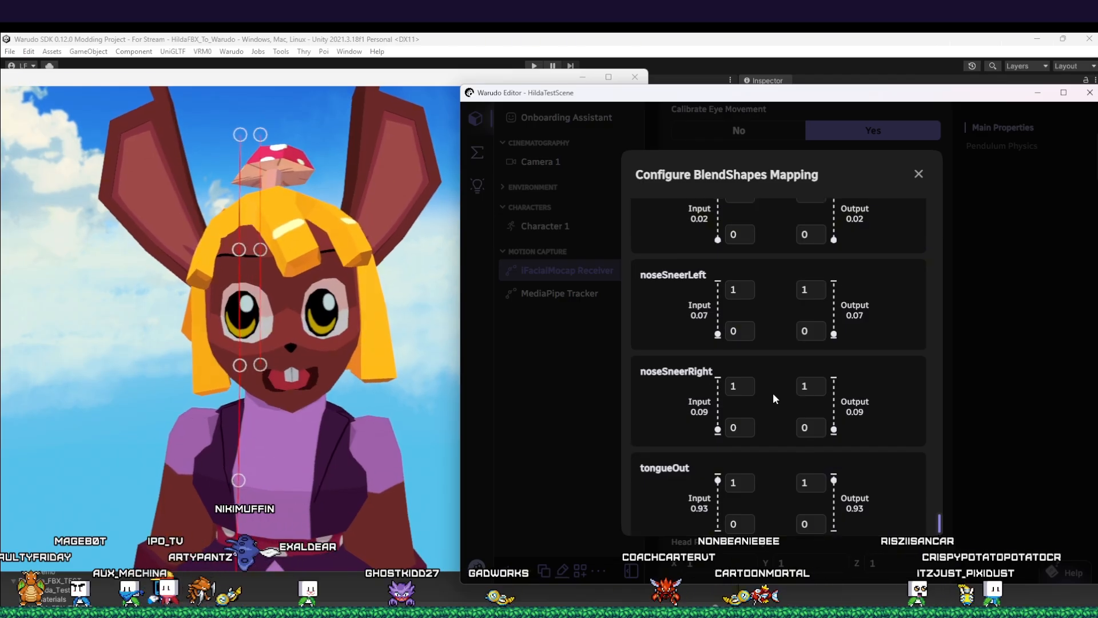
Step: Set the upper input limit of the jawOpen blendshape to 0.4
scroll(773, 392, up, 10)
scroll(770, 395, up, 8)
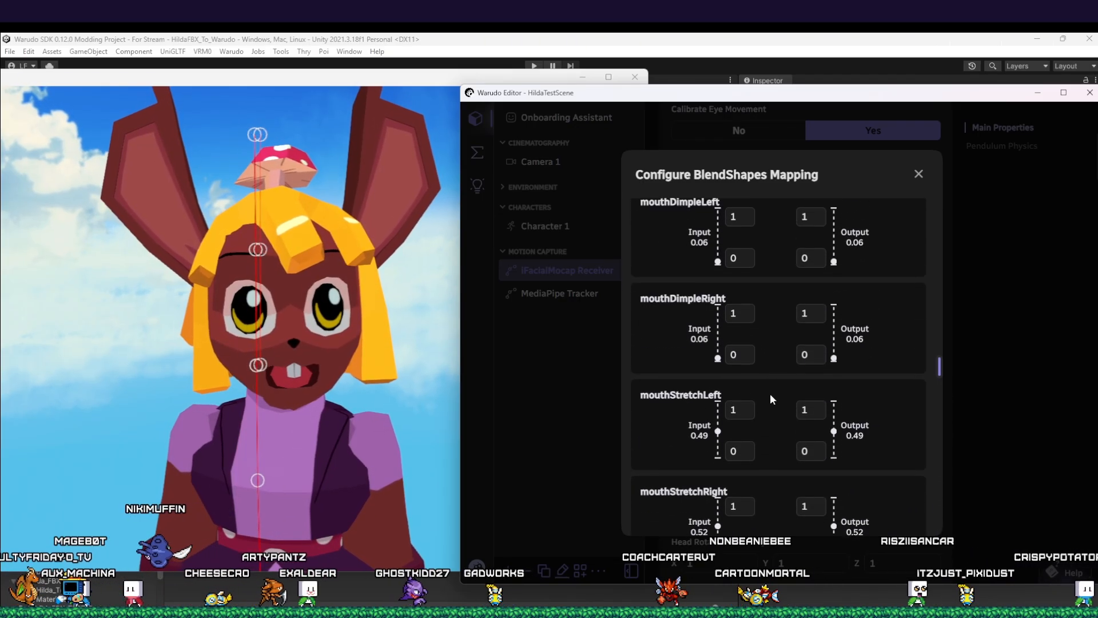
scroll(771, 394, up, 4)
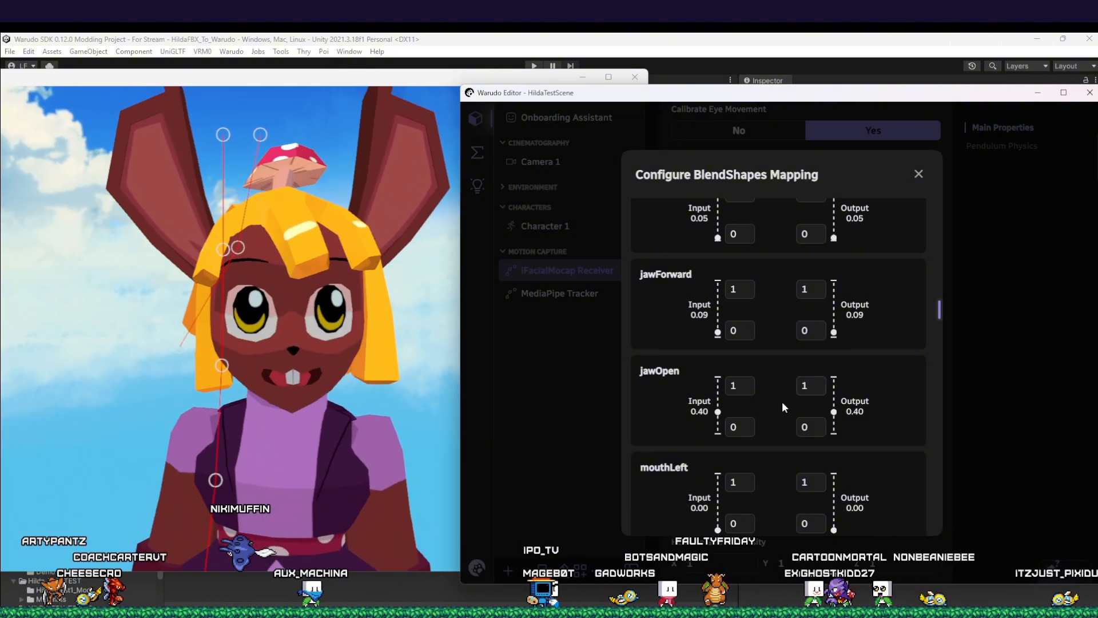
click(739, 387)
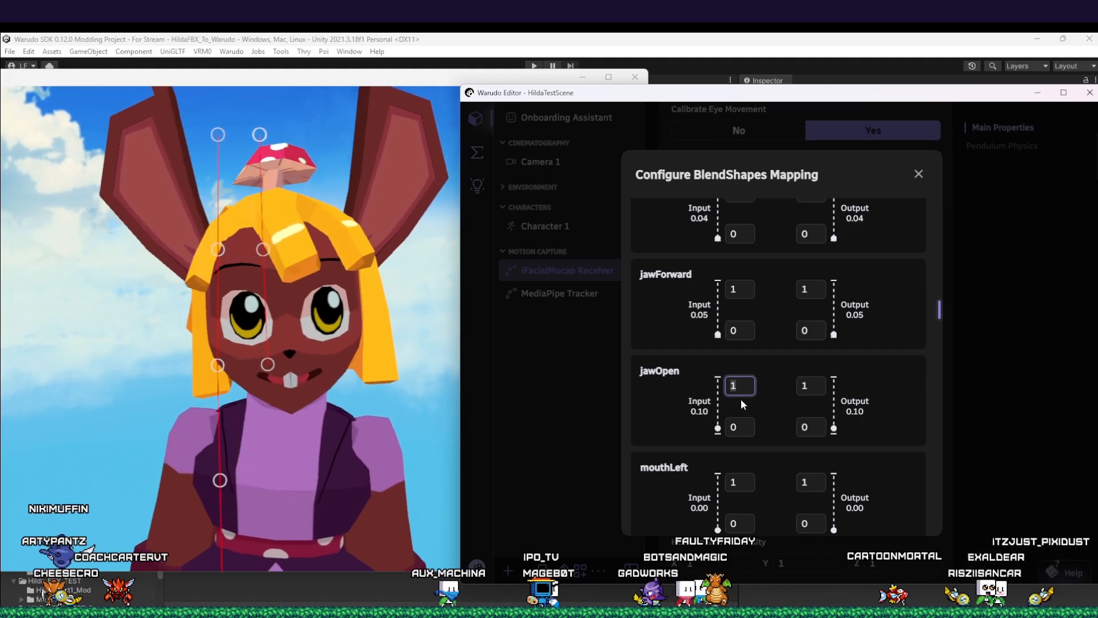
text(0.4)
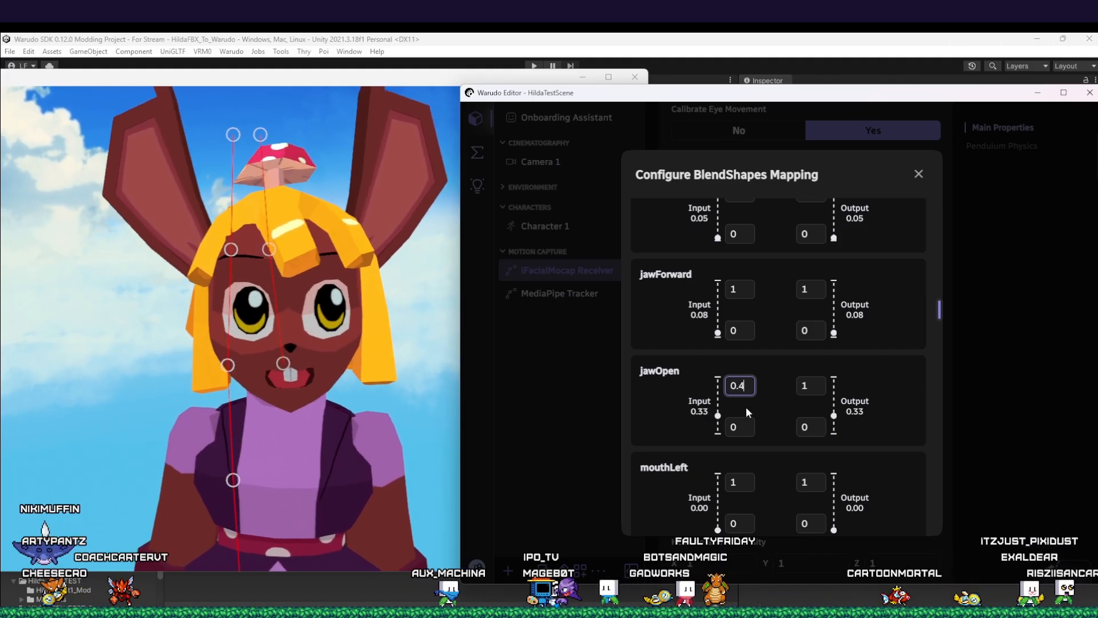
click(780, 410)
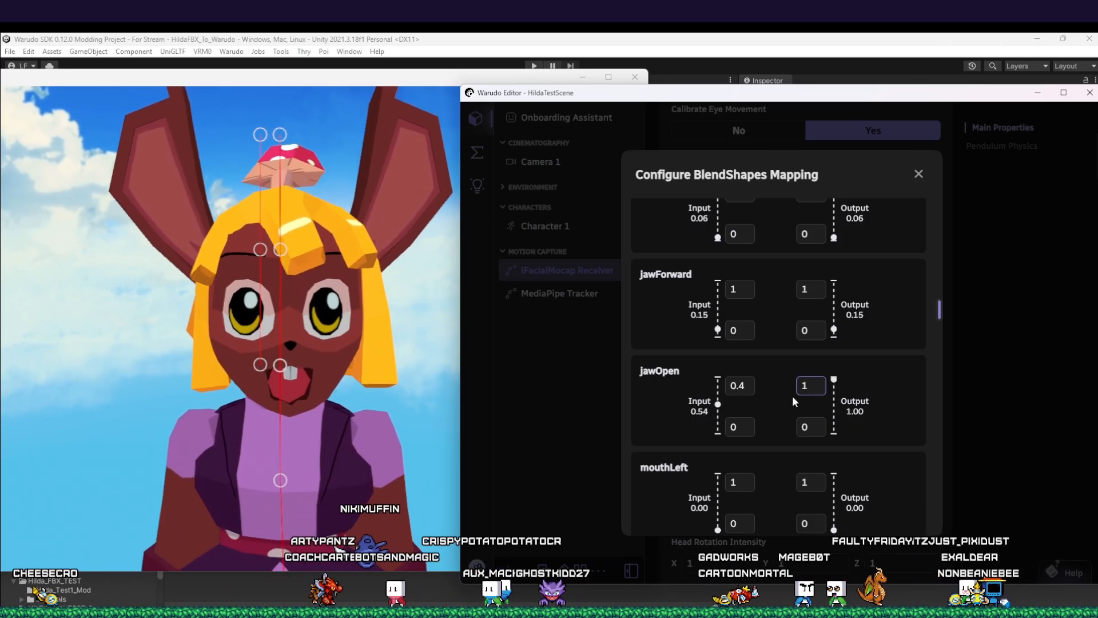
Step: Restore the upper input limit of the jawOpen blendshape to 1
drag(747, 385, 717, 384)
text(1)
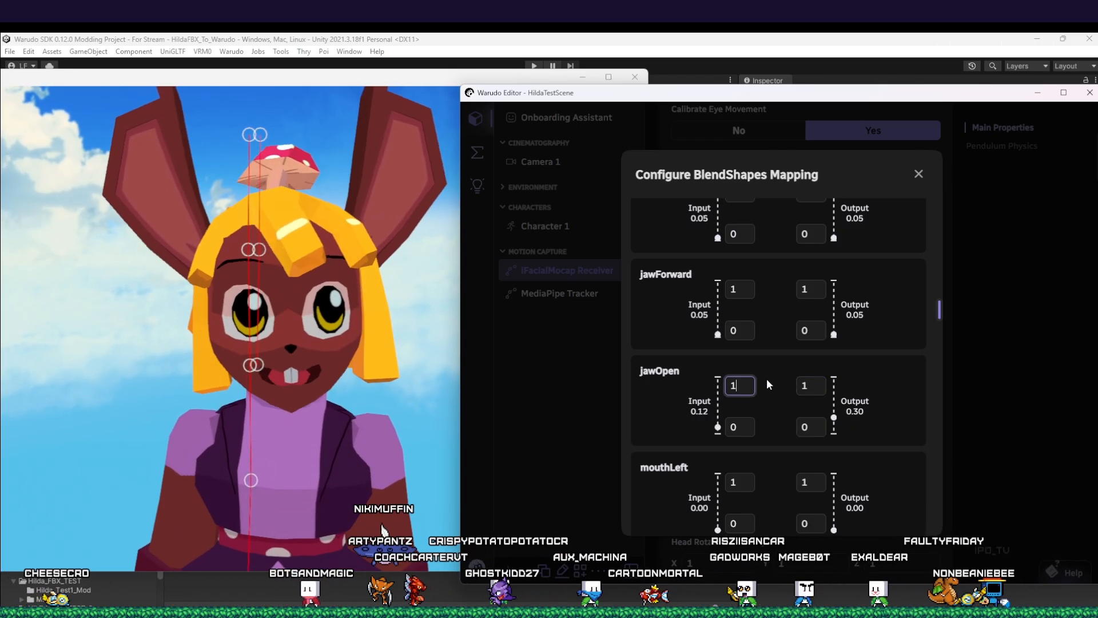
click(777, 374)
Step: Set the upper input limits of the eyeWideRight and eyeWideLeft blendshapes to 0.5
scroll(773, 382, up, 8)
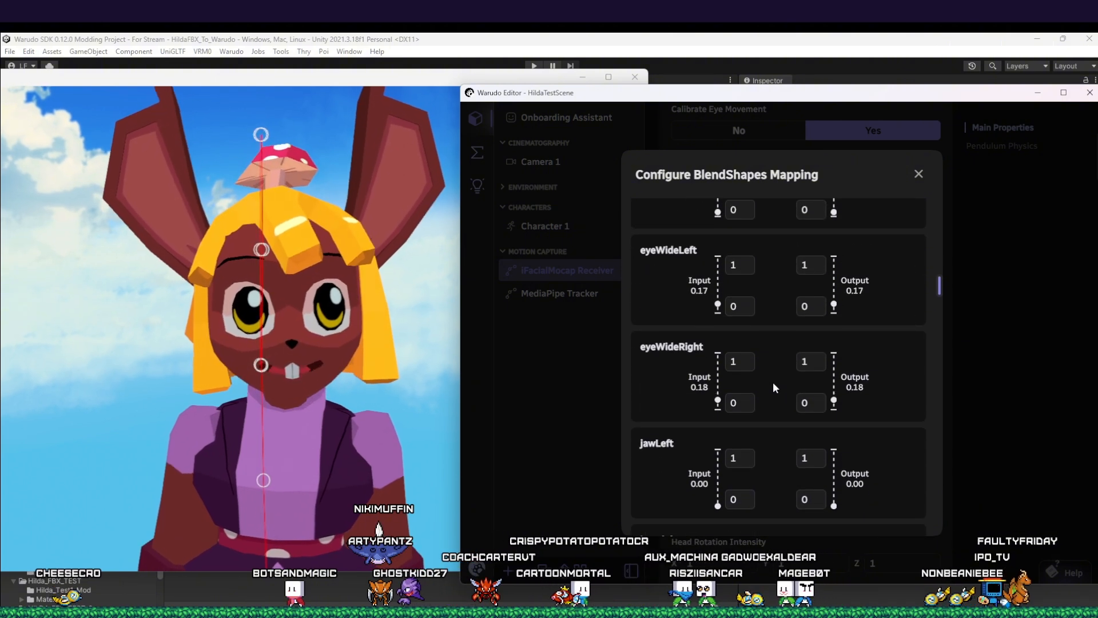
scroll(774, 388, up, 1)
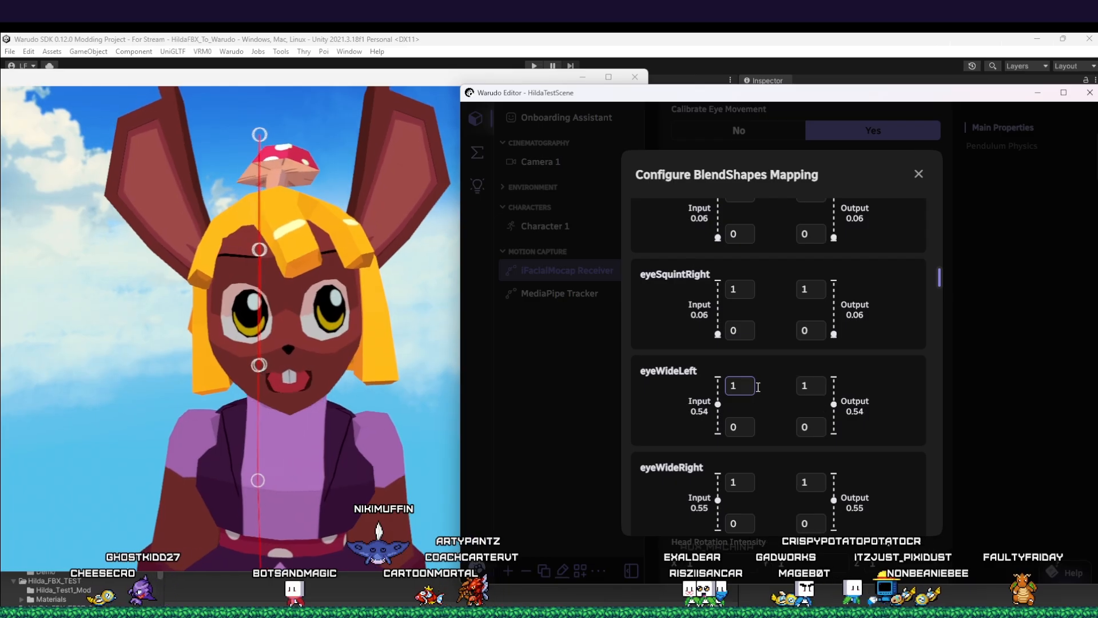
scroll(758, 388, down, 2)
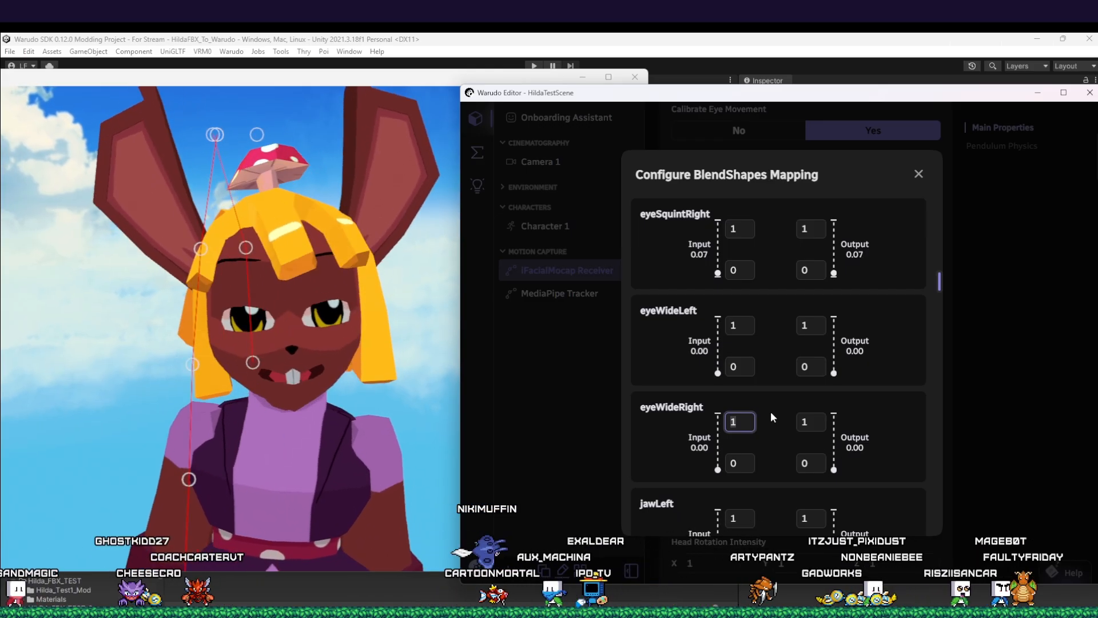
text(0.5)
click(740, 325)
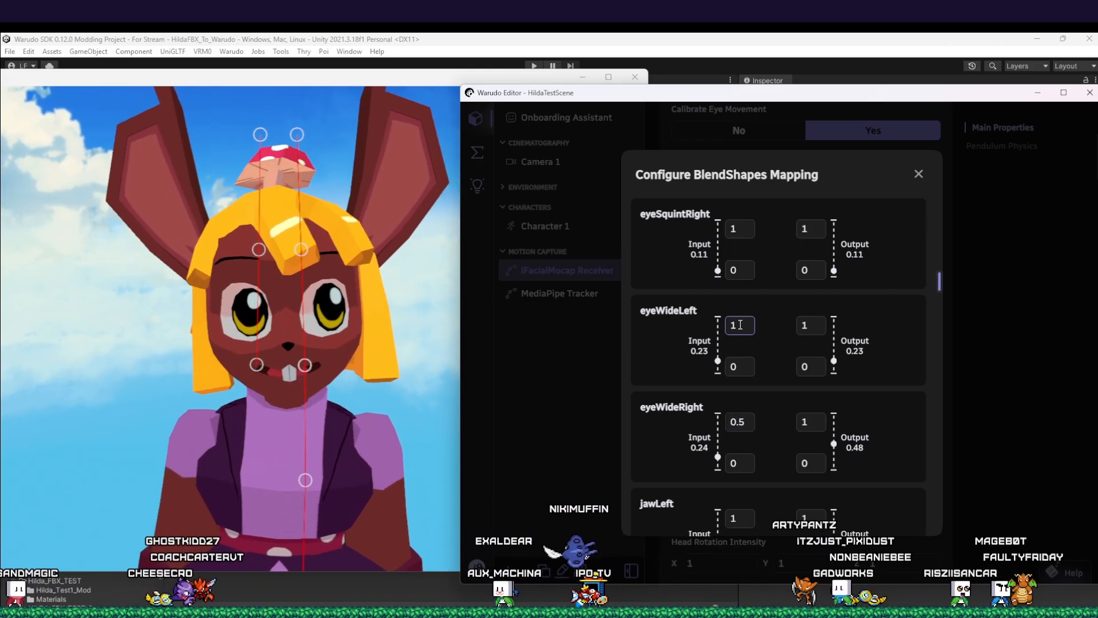
text(0.5)
click(778, 341)
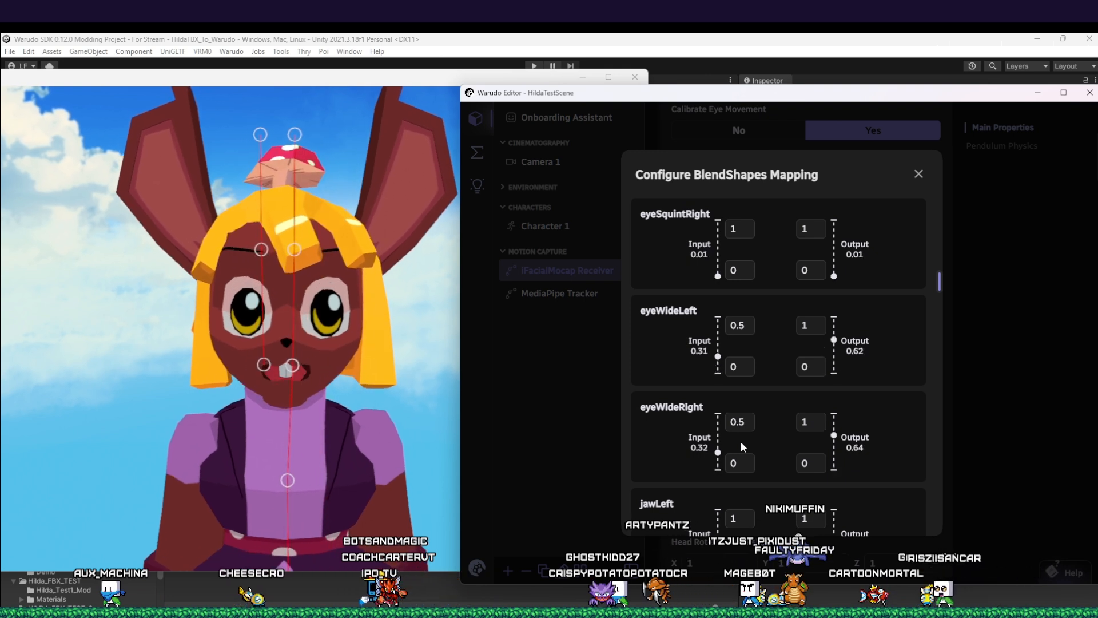
Step: Change the upper input limits of eyeWideRight and eyeWideLeft to 0.1
click(741, 423)
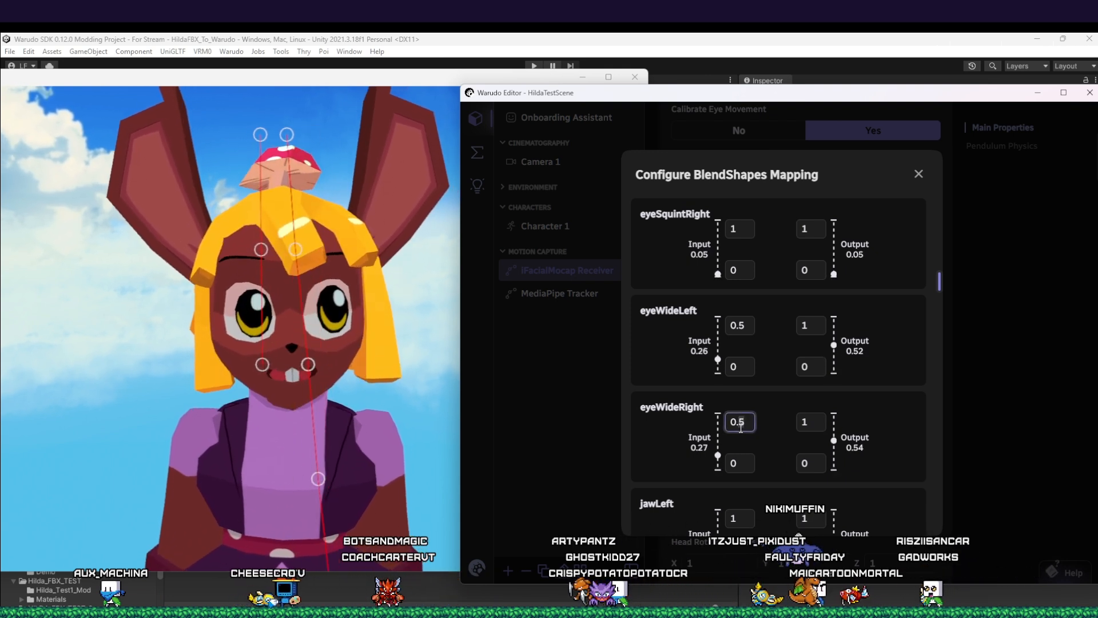
text(1)
drag(746, 325, 738, 326)
text(1)
click(775, 309)
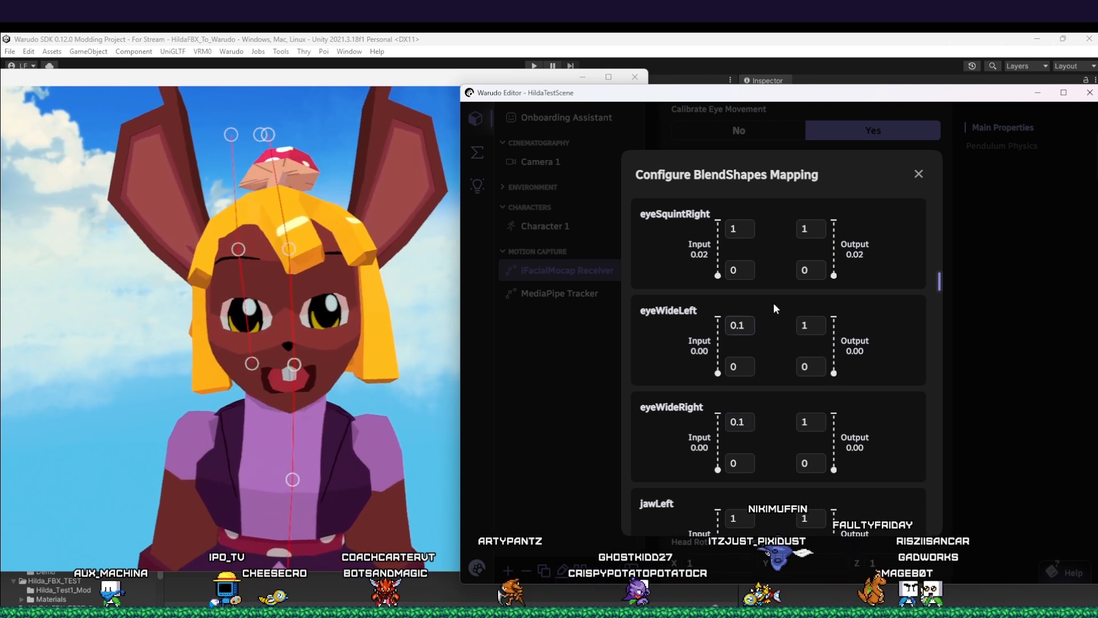
Step: Set the upper input limits of the mouthFrownRight and mouthFrownLeft blendshapes to 2
scroll(775, 312, up, 2)
scroll(773, 321, up, 3)
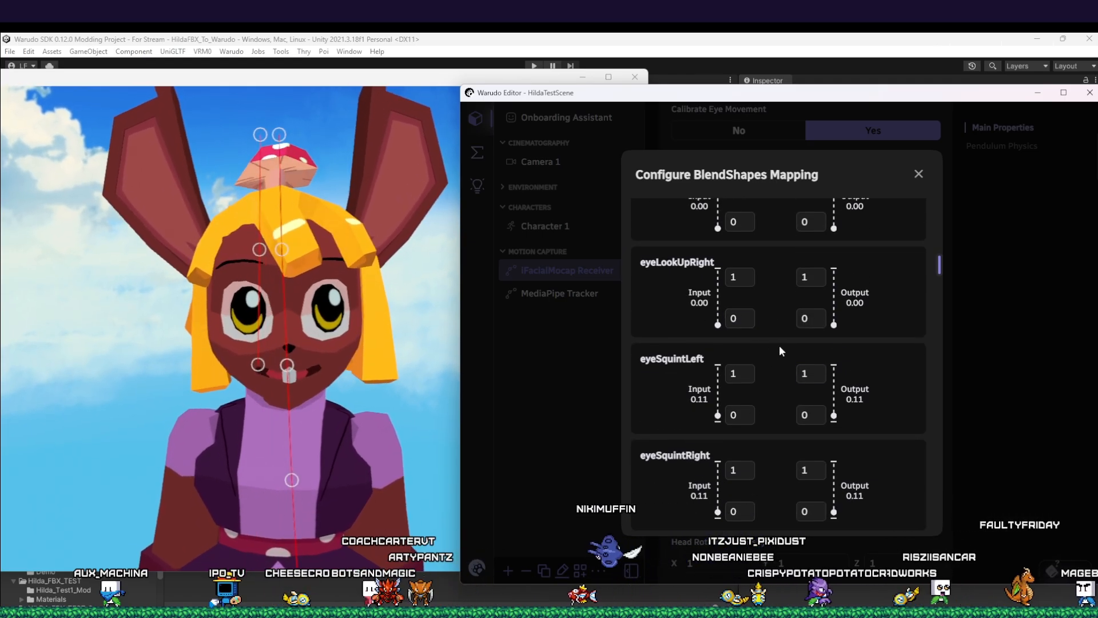
scroll(778, 346, down, 7)
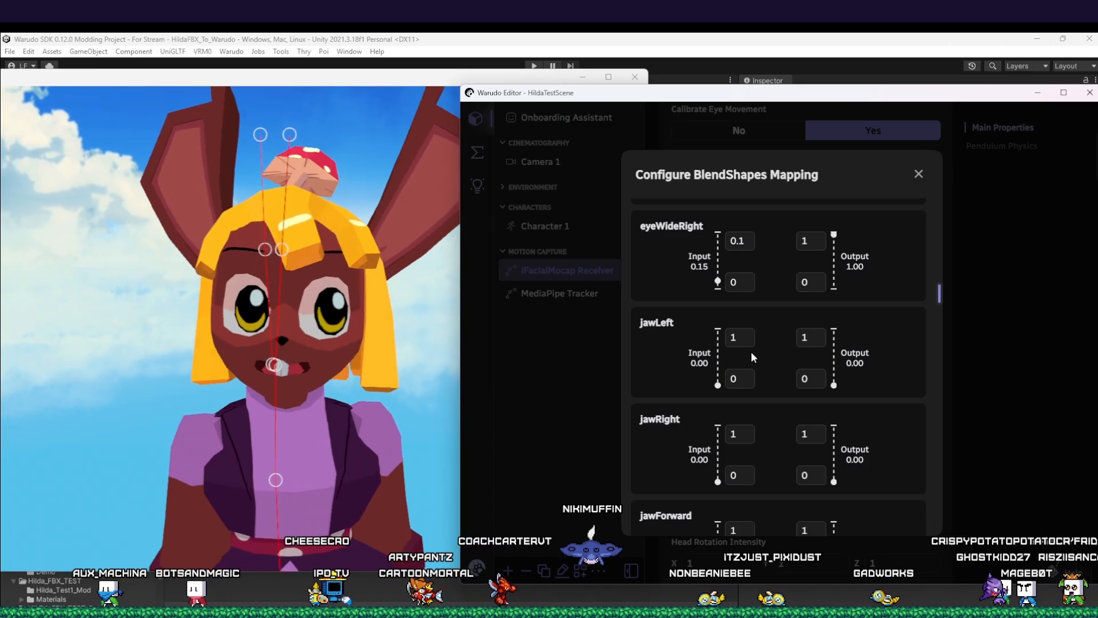
scroll(754, 357, down, 8)
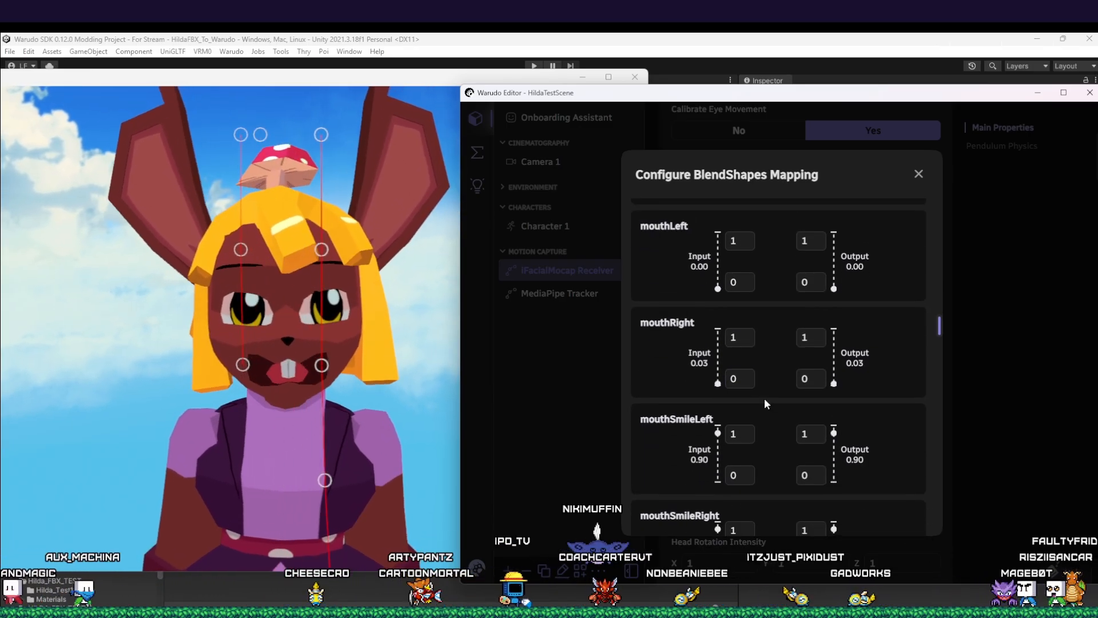
scroll(774, 432, down, 4)
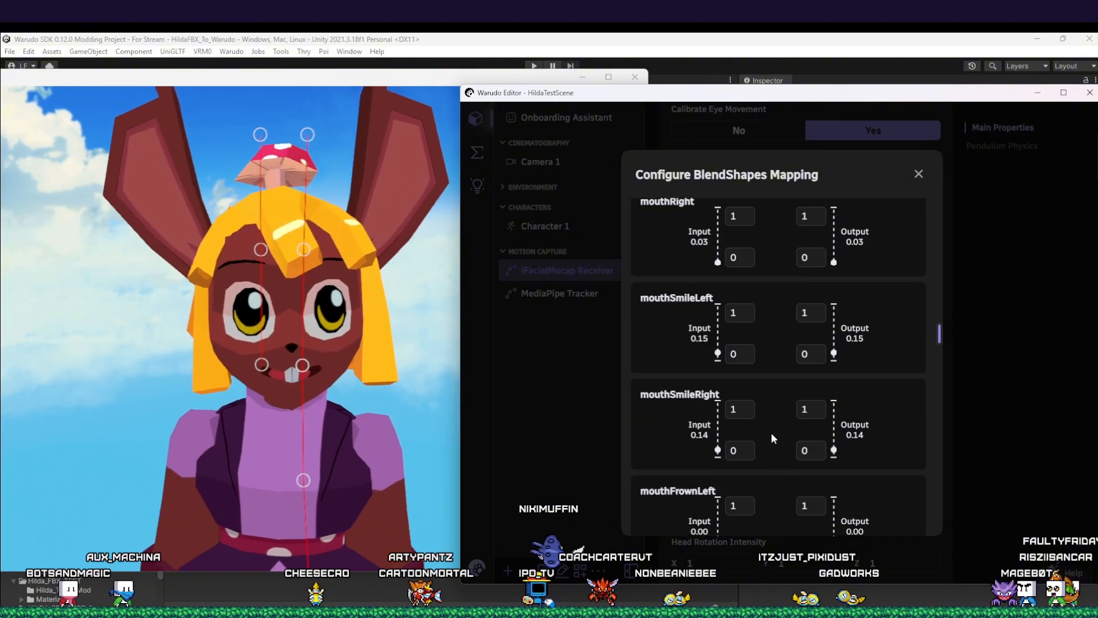
scroll(774, 429, down, 2)
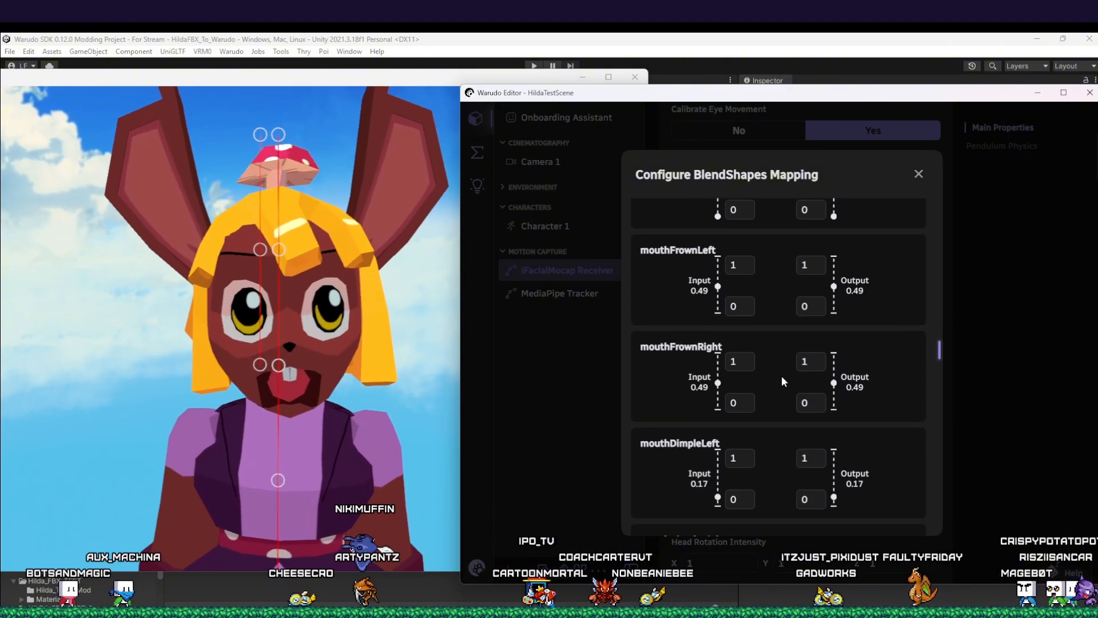
click(750, 362)
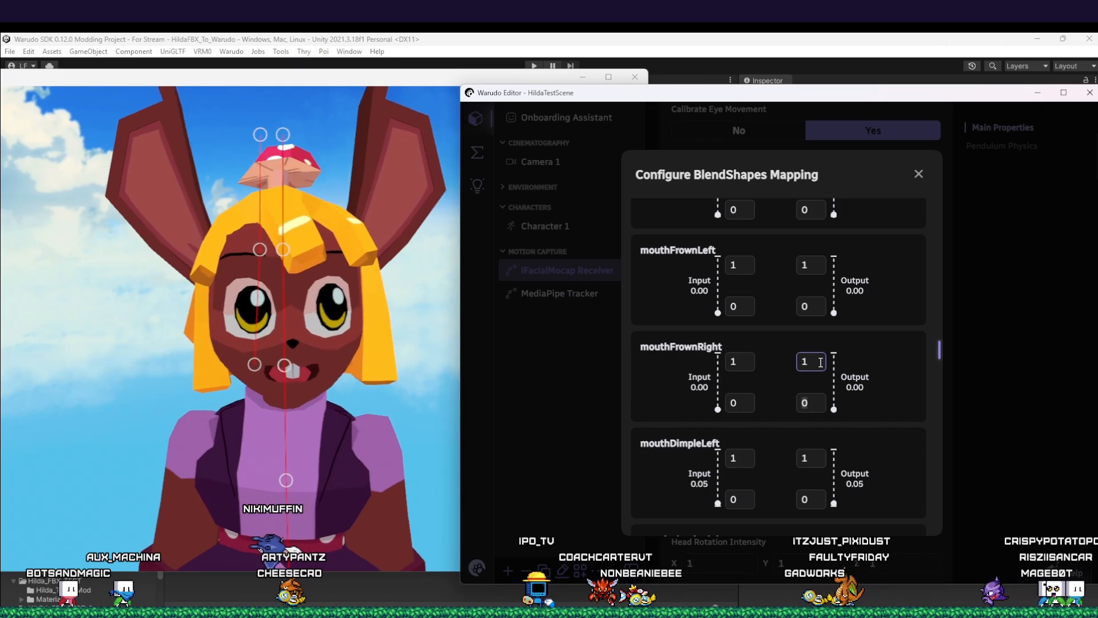
click(746, 363)
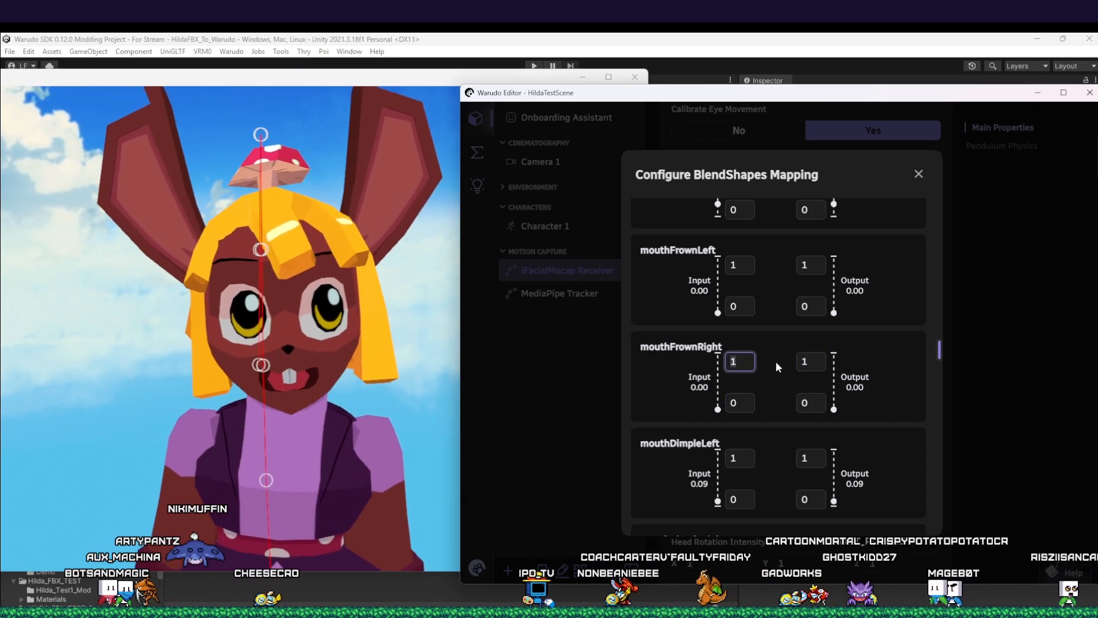
key(BackSpace)
text(2)
key(Return)
click(743, 265)
key(BackSpace)
text(2)
key(Return)
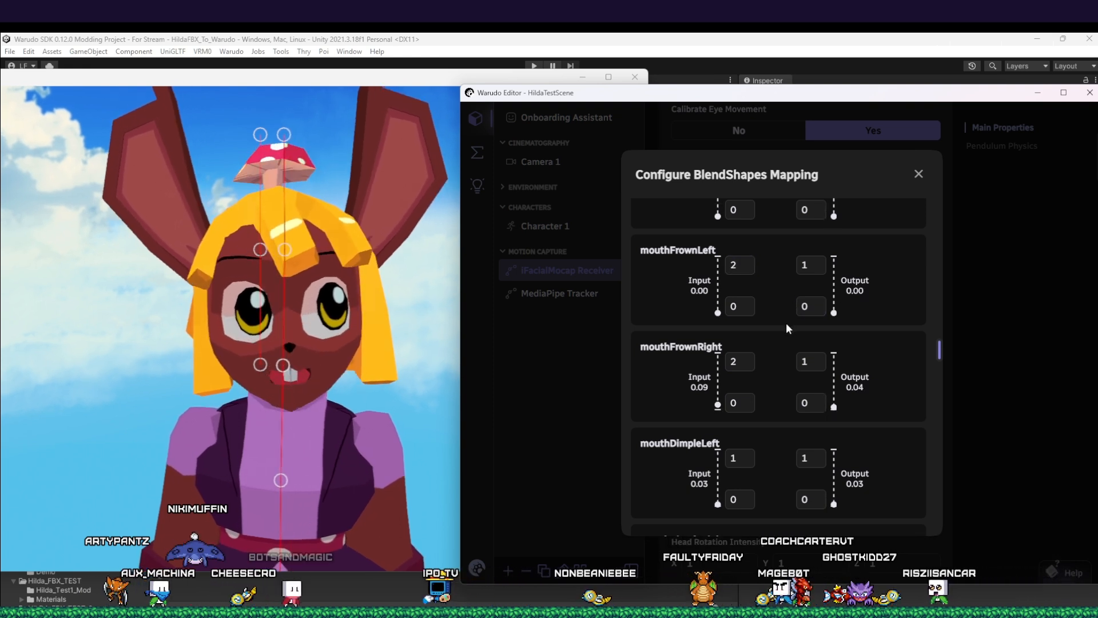
Step: Set the upper input limit of mouthFrownRight back to 1 and go on to the mouthUpperUp entries
click(750, 367)
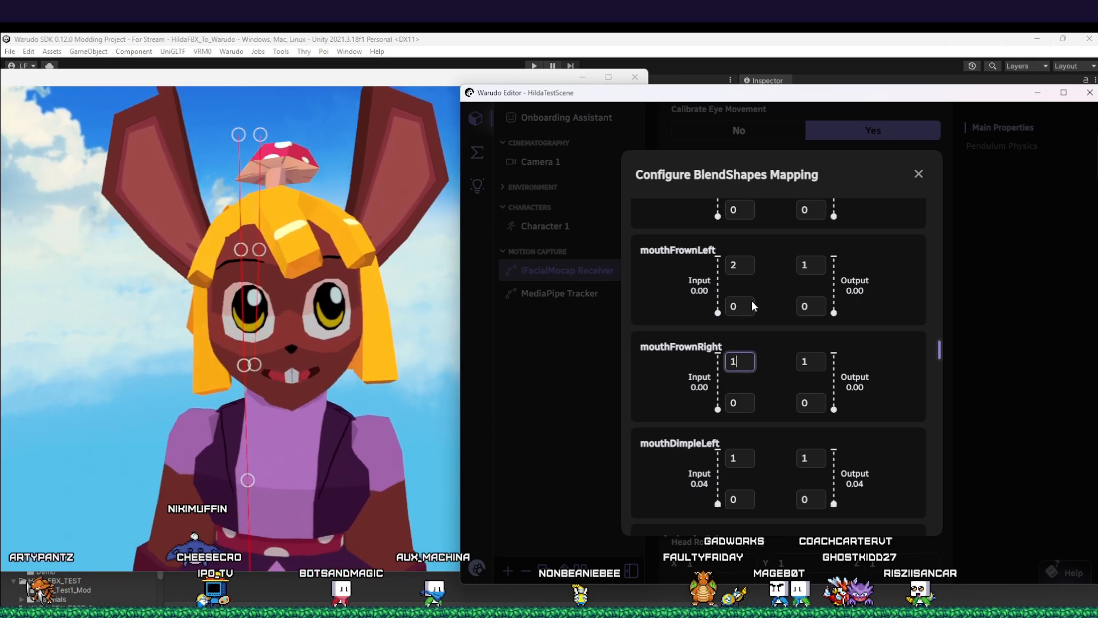
scroll(778, 309, down, 15)
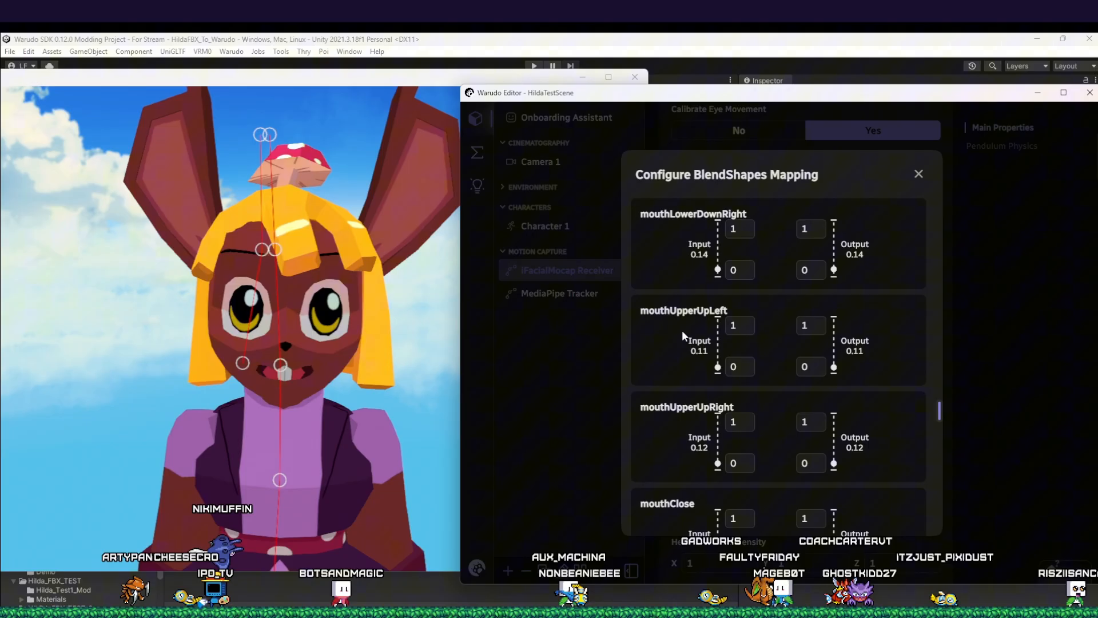
Step: Close the blendshape mapping and check the remaining iFacialMocap Receiver settings and the list of motion capture blueprints
click(587, 334)
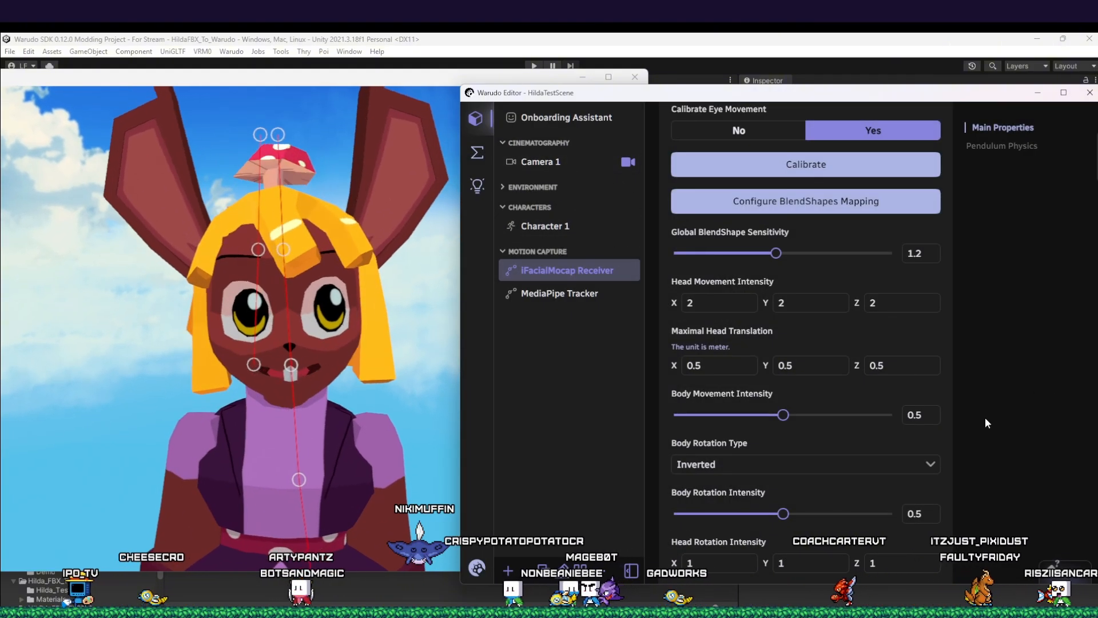
scroll(897, 410, down, 2)
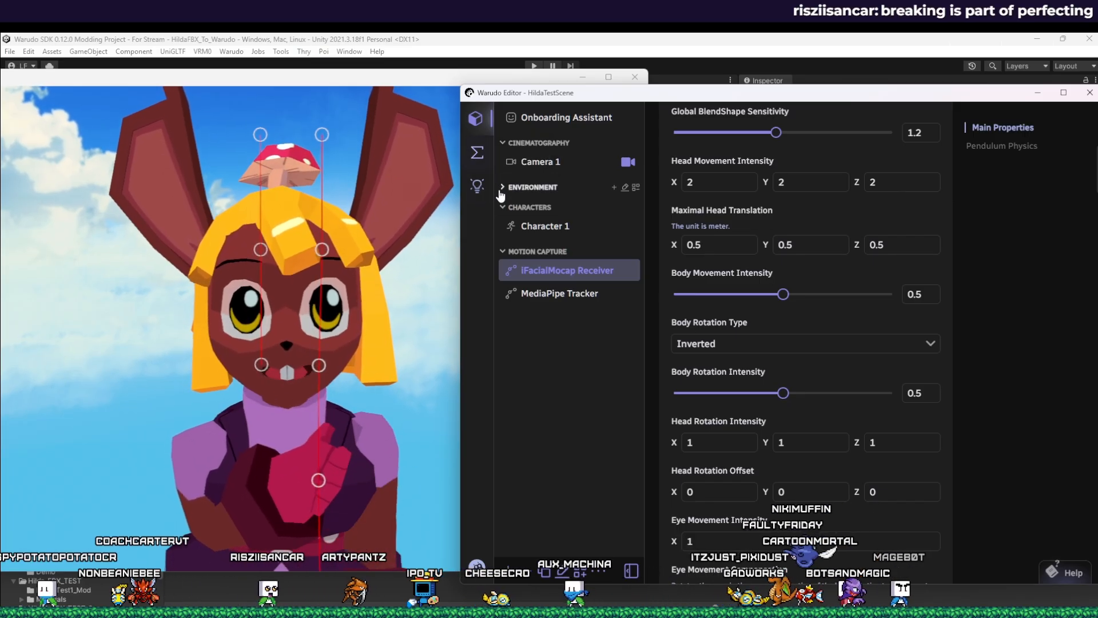
click(480, 163)
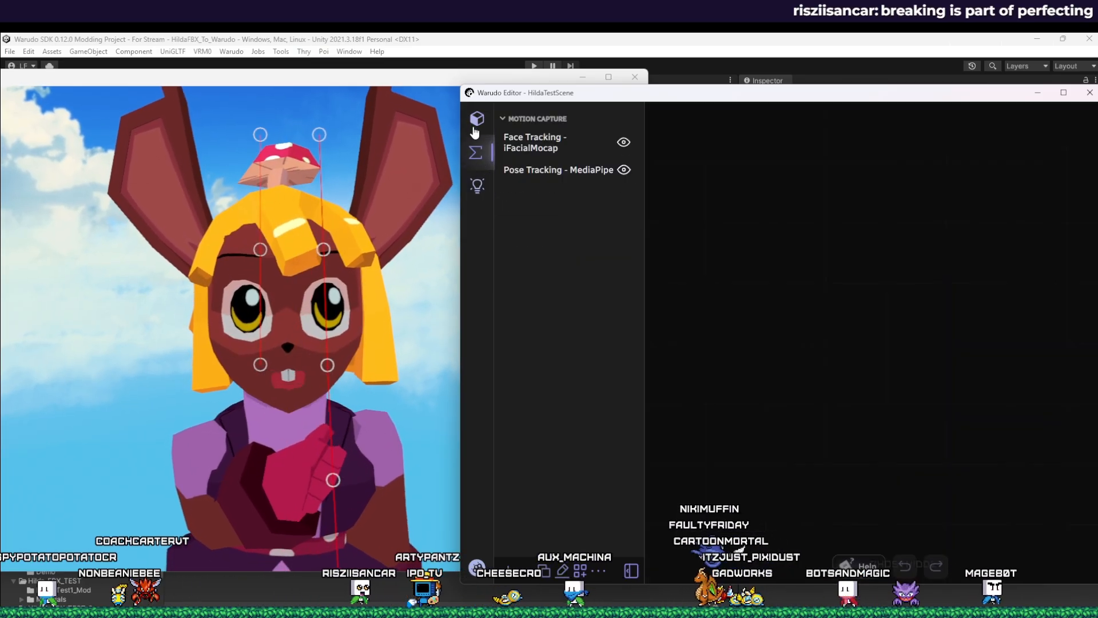
click(476, 125)
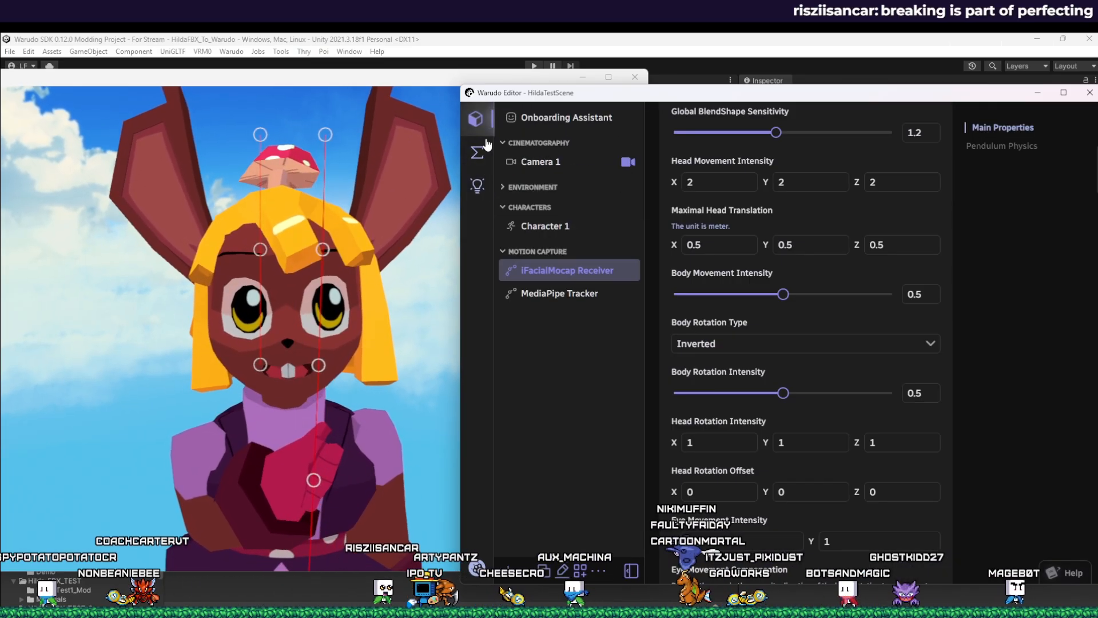
Step: Look through Character 1's expression, animation, Look At IK, Body IK, ragdoll and mesh settings for bone adjustment options
click(565, 231)
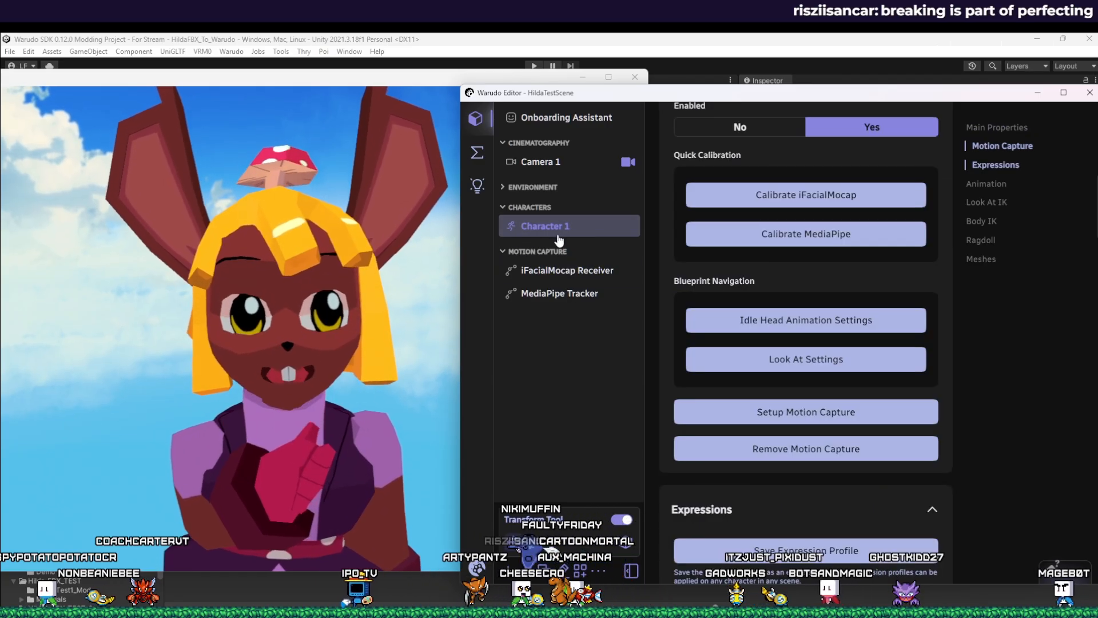
scroll(799, 294, down, 15)
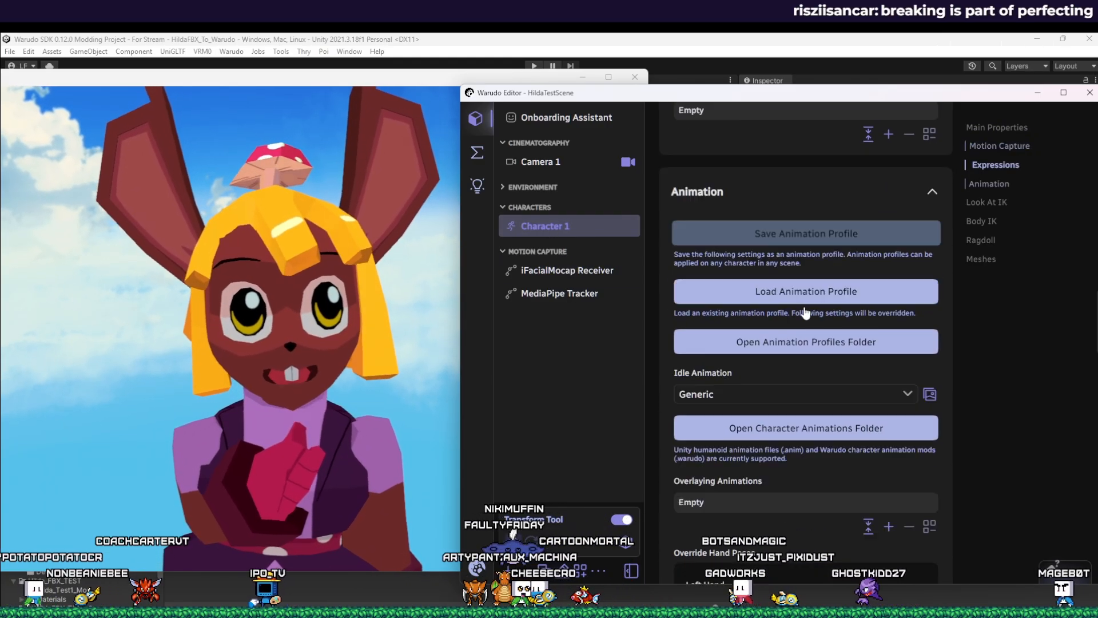
scroll(800, 330, down, 10)
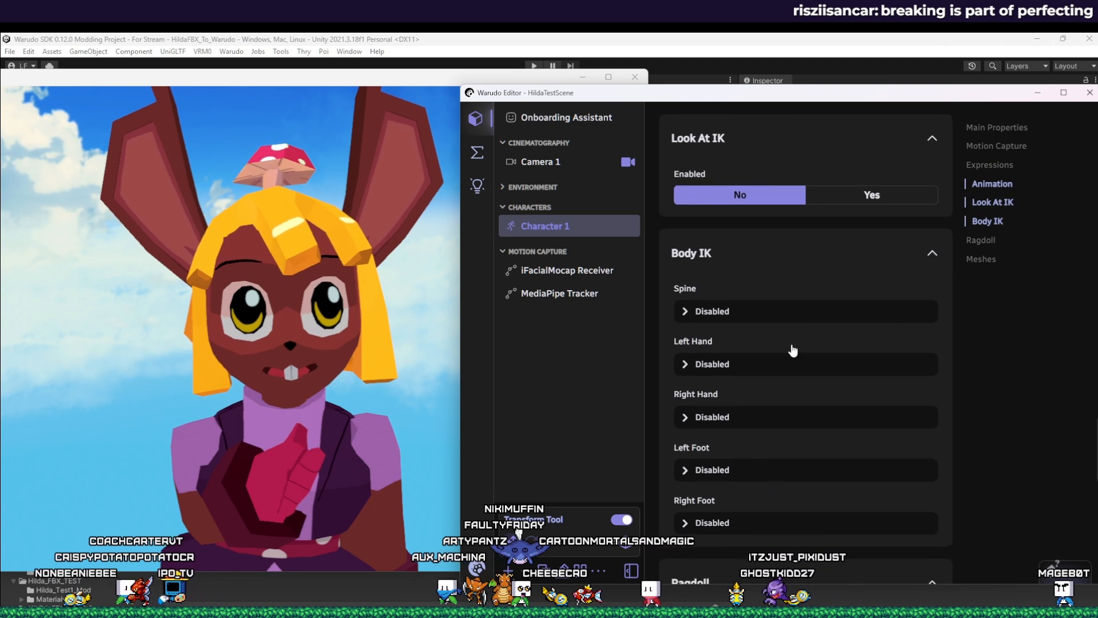
scroll(793, 350, up, 3)
scroll(790, 353, down, 12)
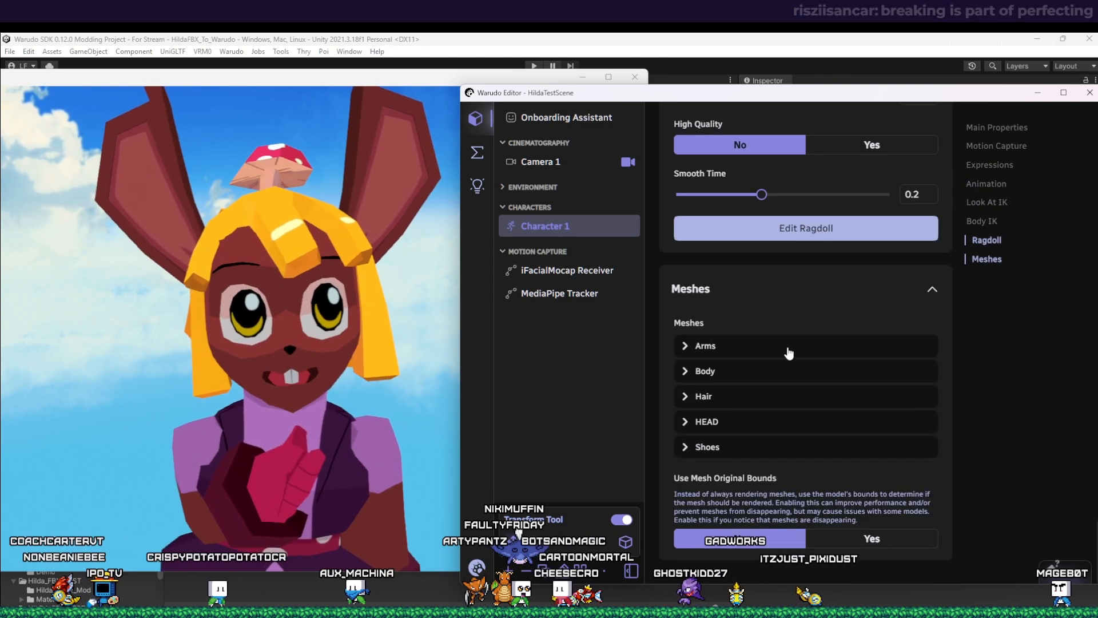
scroll(744, 351, up, 10)
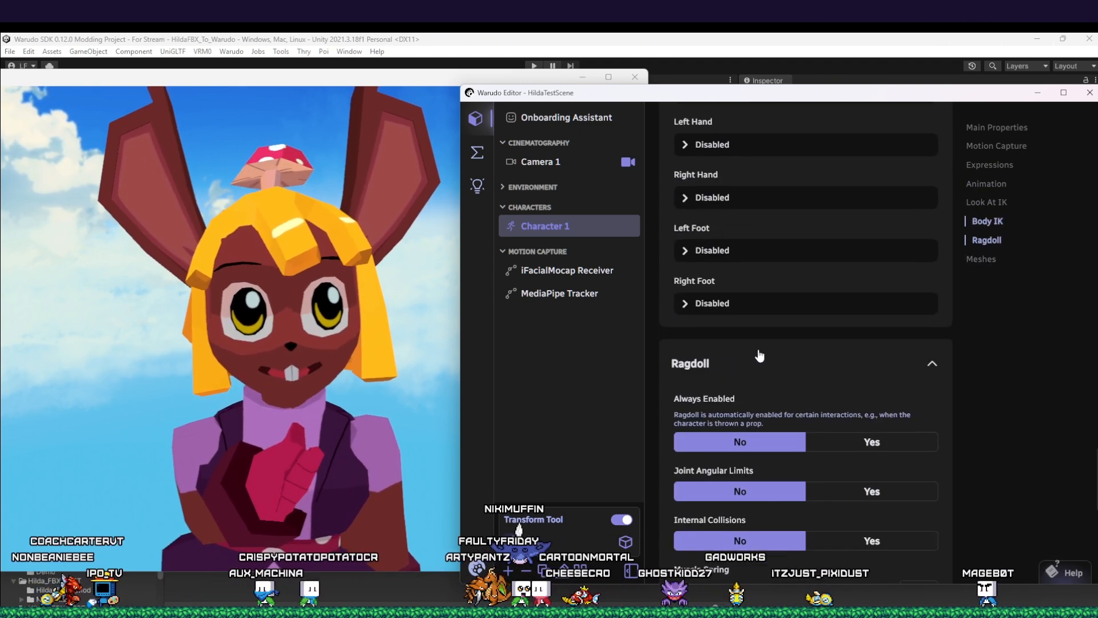
scroll(762, 355, up, 10)
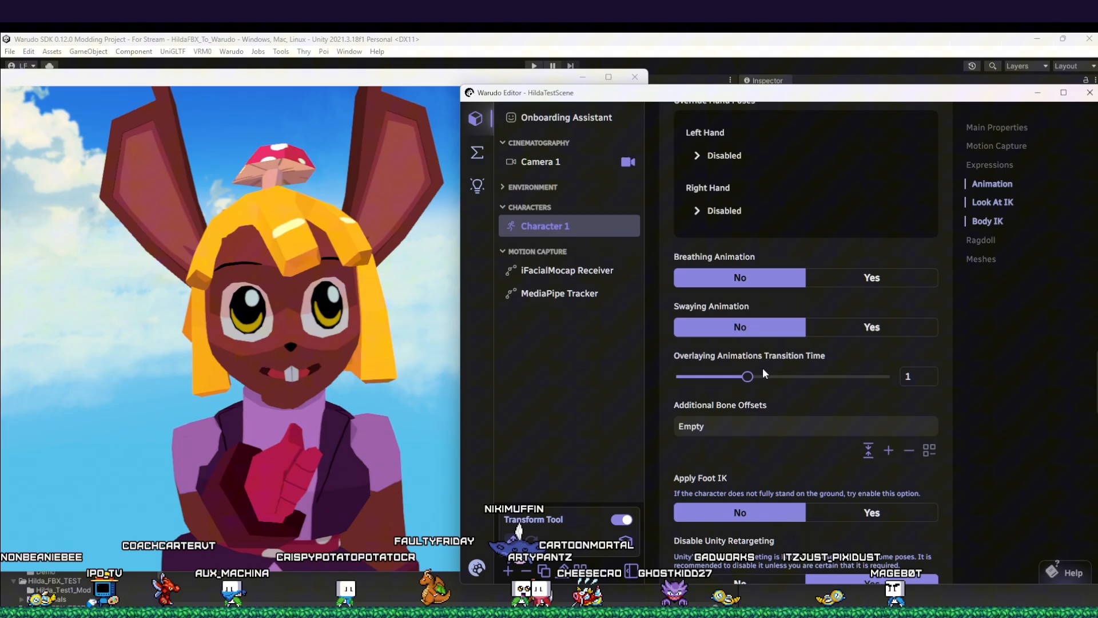
scroll(744, 383, up, 5)
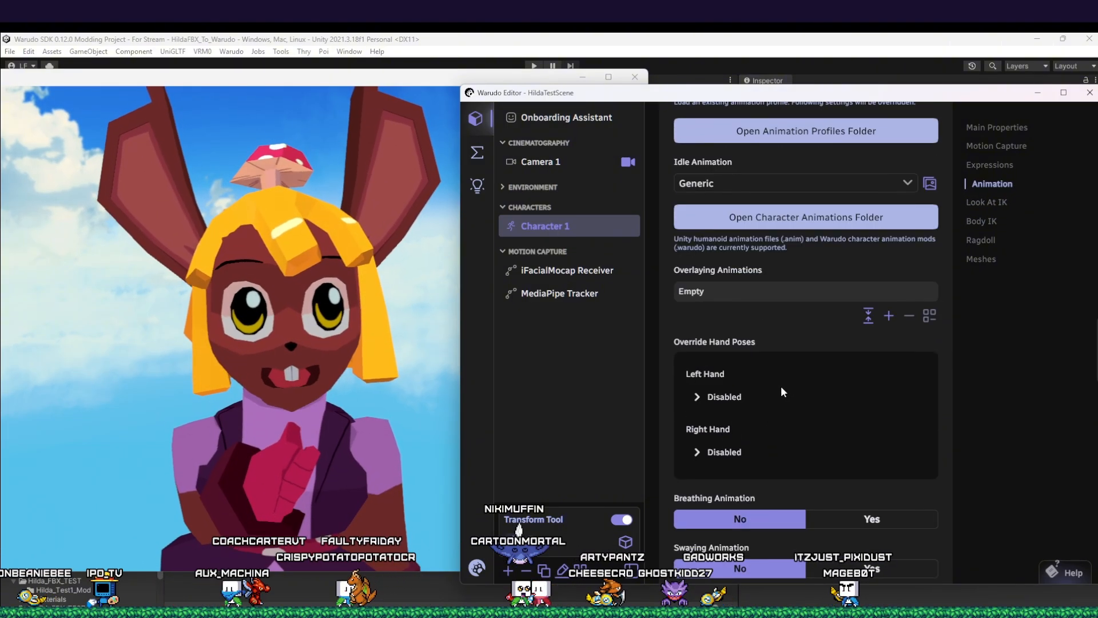
scroll(782, 392, down, 10)
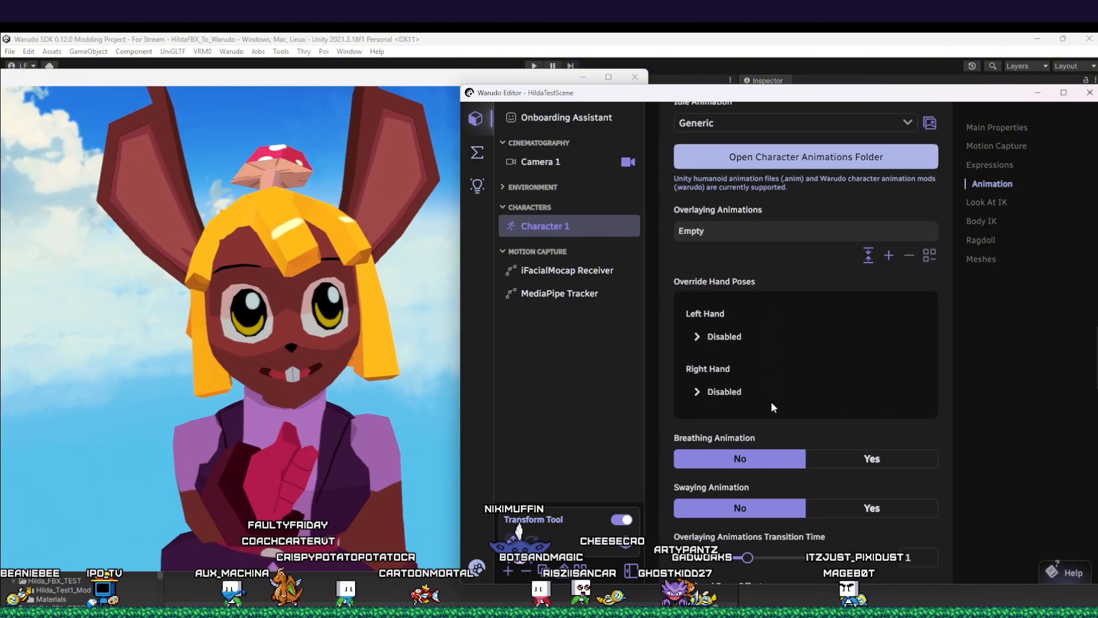
scroll(772, 410, down, 2)
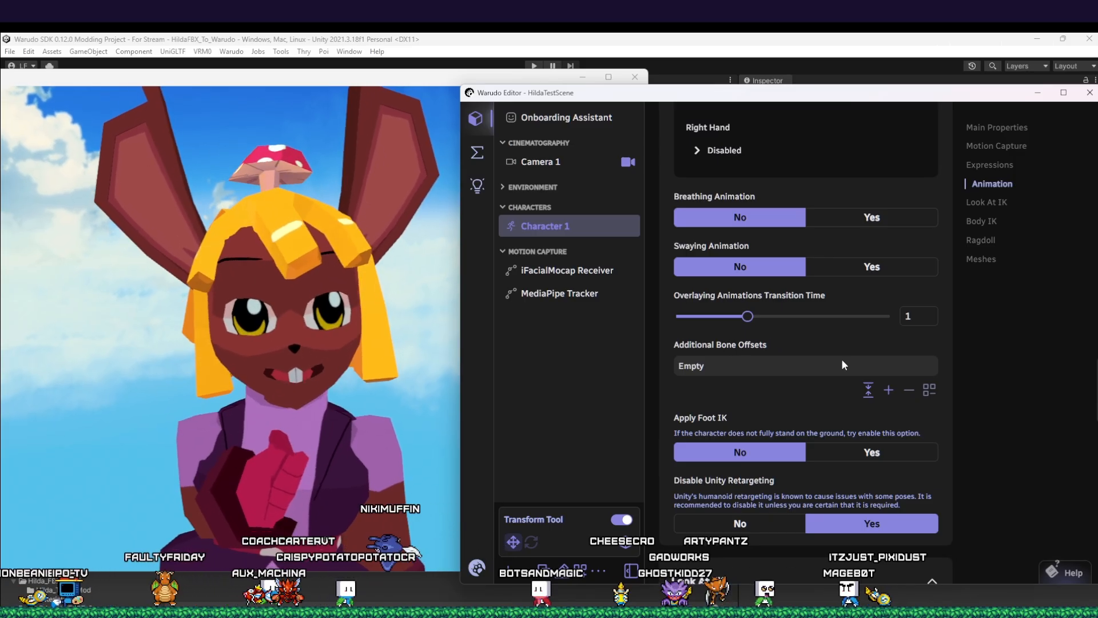
Step: Add an additional bone offset for Right Thumb Distal with a rotation offset of Y -6.81 and Z 3.54
click(889, 390)
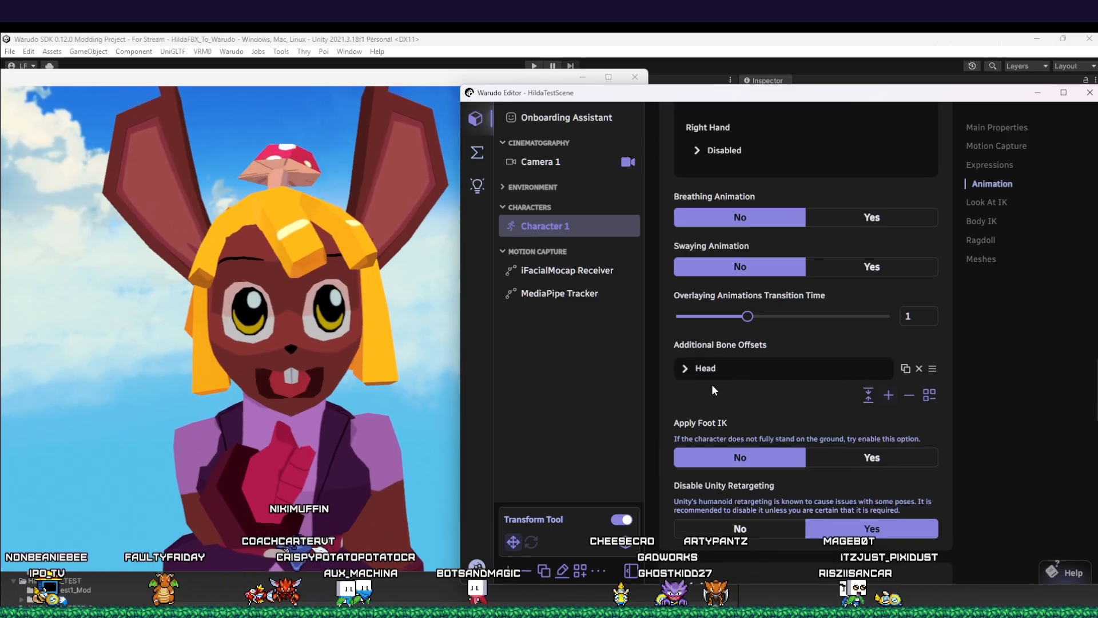
click(685, 375)
click(744, 418)
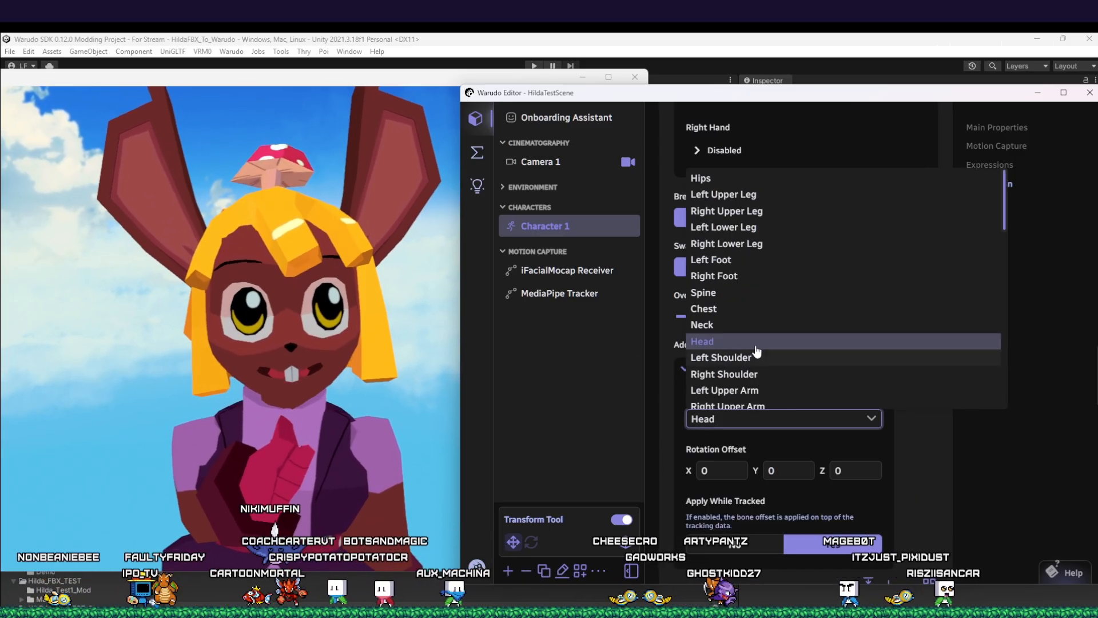
scroll(758, 331, down, 7)
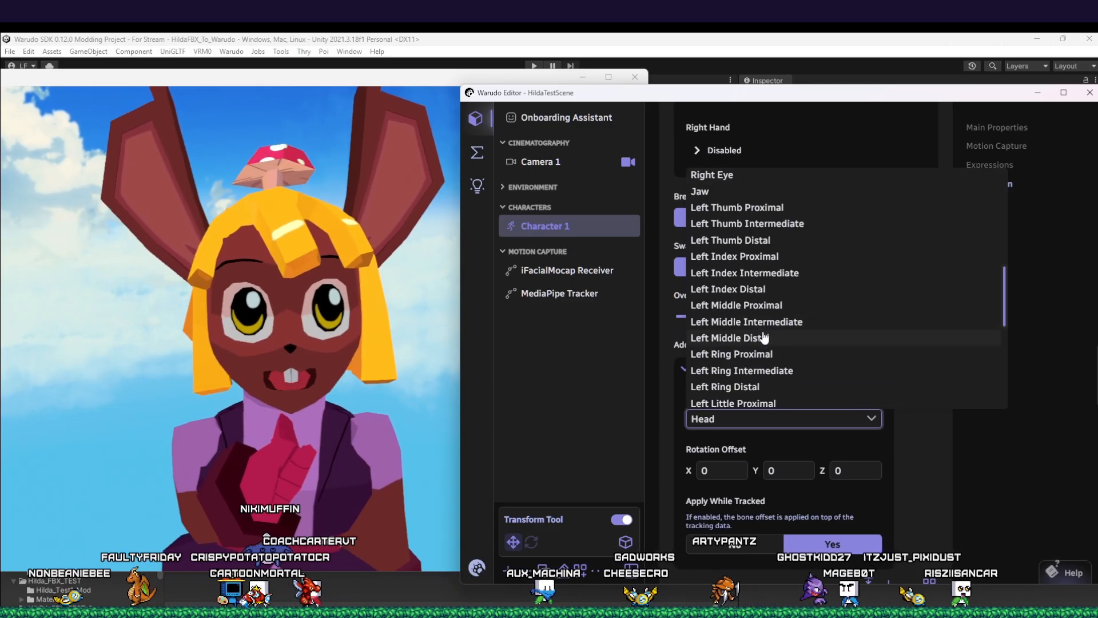
scroll(774, 271, up, 2)
scroll(778, 276, down, 3)
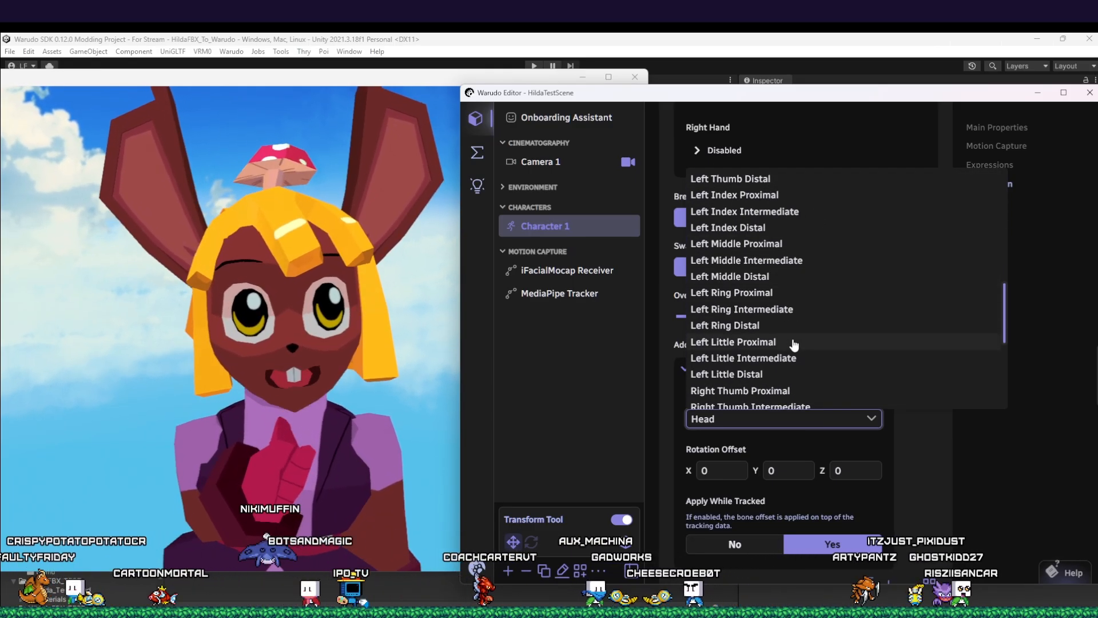
scroll(793, 349, down, 1)
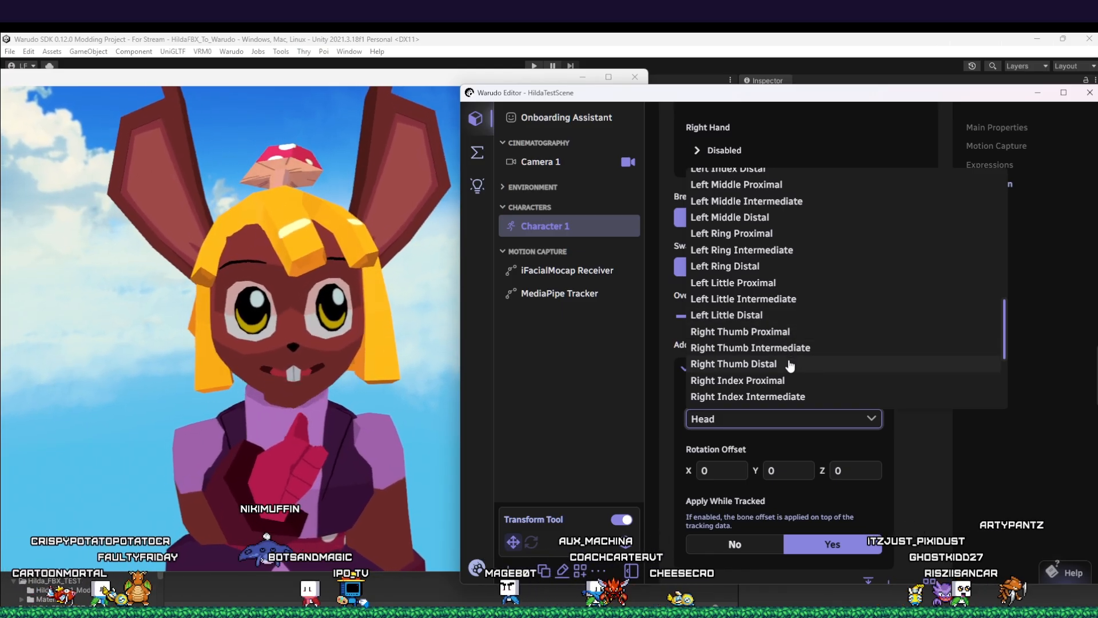
click(790, 366)
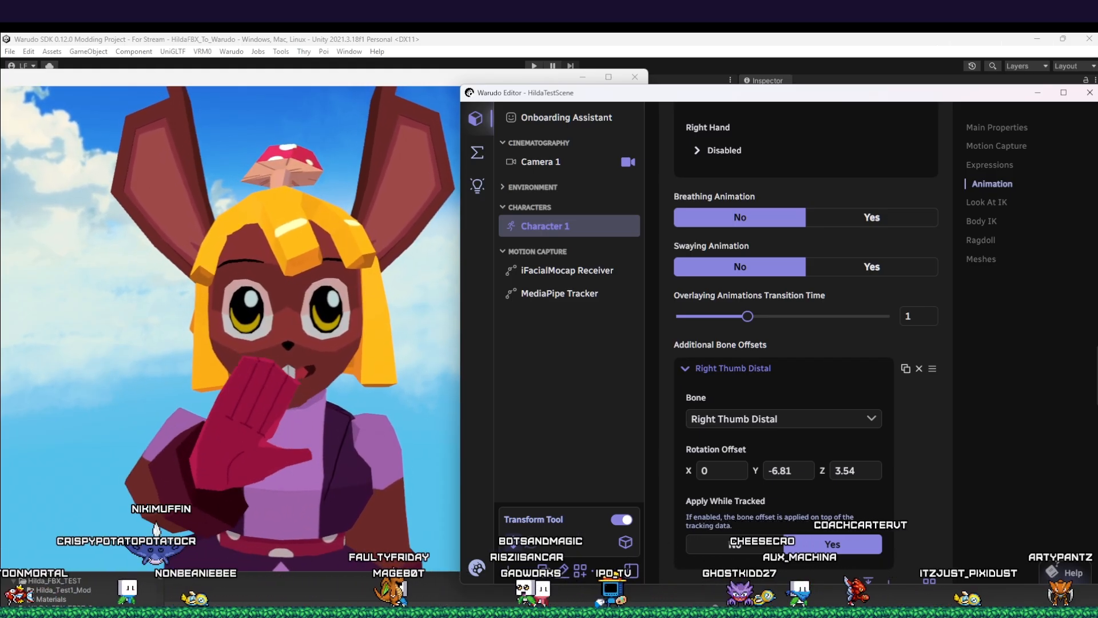
Step: Adjust the Right Thumb Distal rotation offset to X -3.85 and Y -5.41
drag(755, 471, 745, 470)
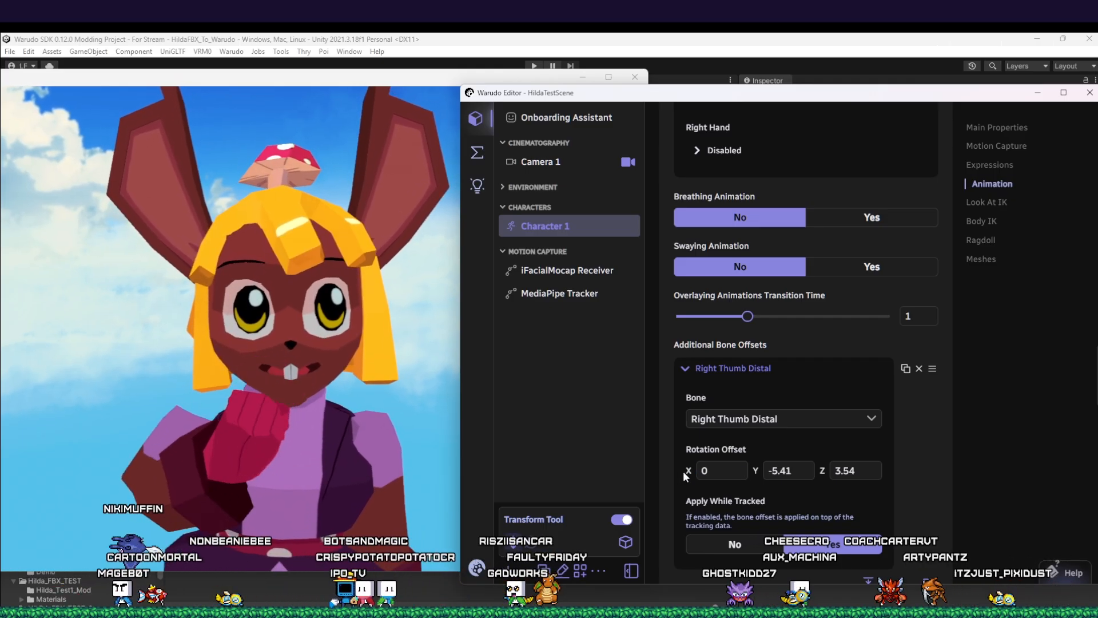
drag(688, 470, 627, 470)
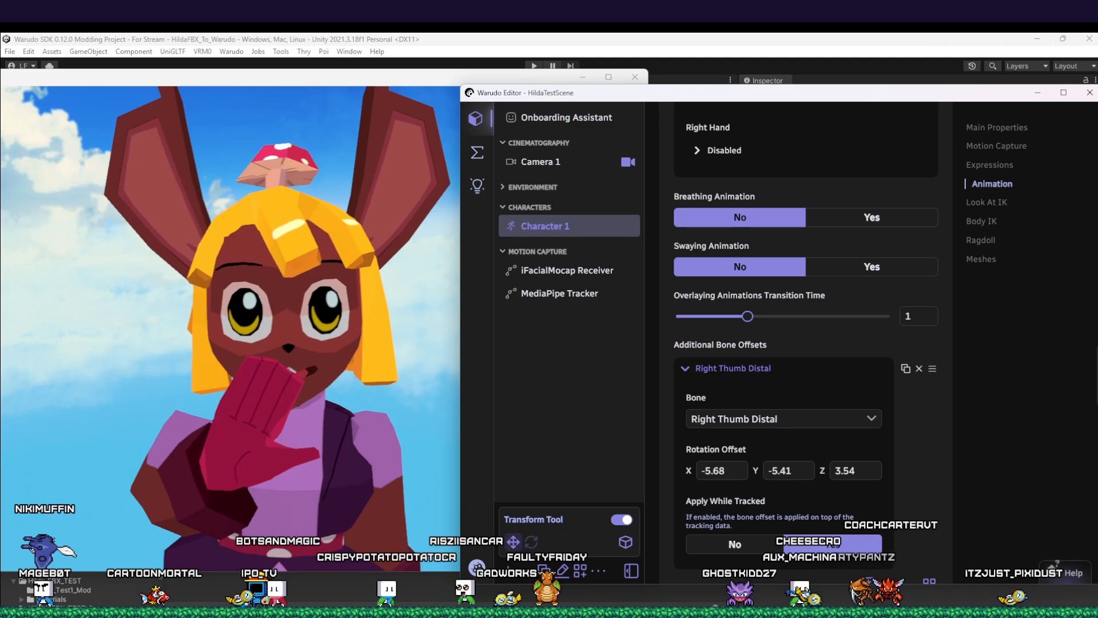
Step: Reassign the thumb offset to Right Thumb Intermediate and change its rotation to X -3.91 and Y -1.69
click(777, 423)
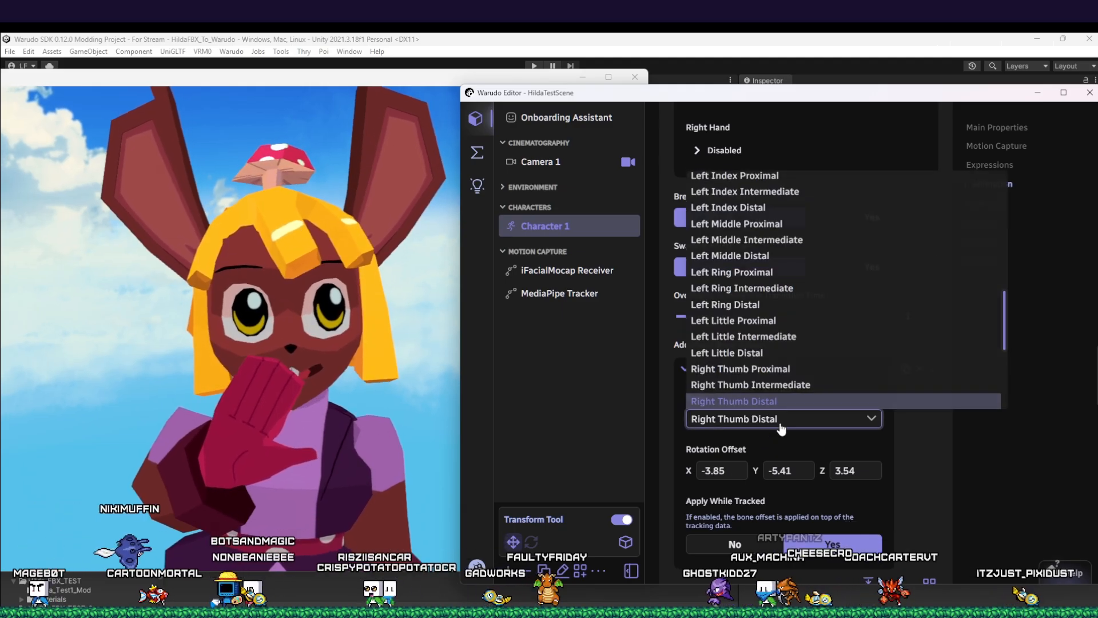
click(782, 388)
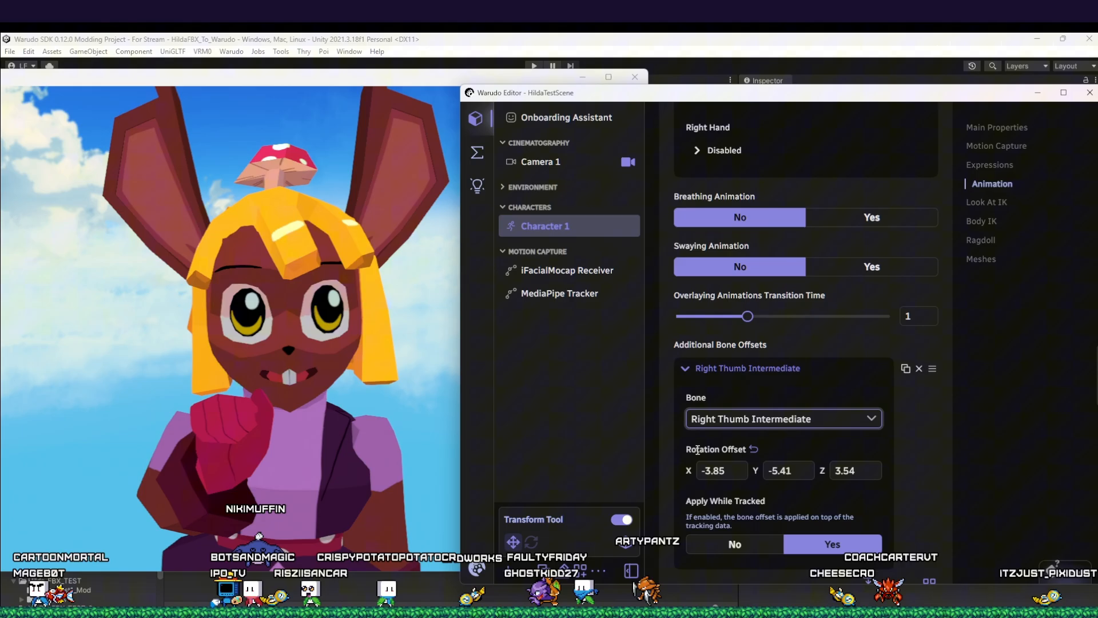
drag(687, 471, 678, 470)
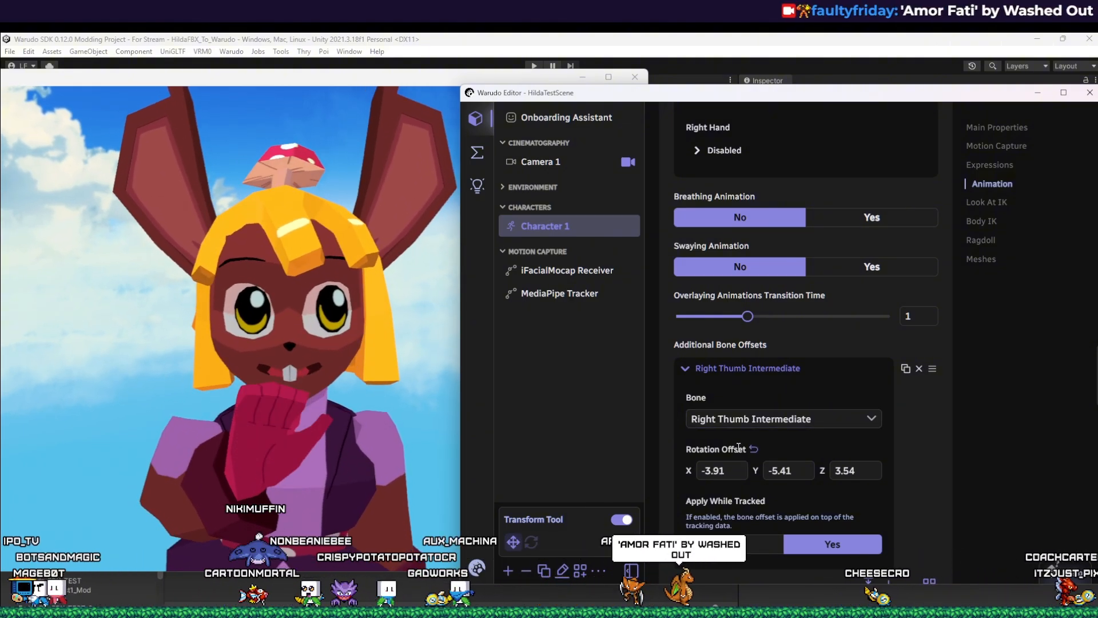
mouse_move(755, 471)
mouse_down()
mouse_move(738, 470)
mouse_move(767, 470)
mouse_move(756, 470)
mouse_up()
Step: Reassign the thumb offset to Right Thumb Proximal and set its X rotation to -7.95
click(738, 420)
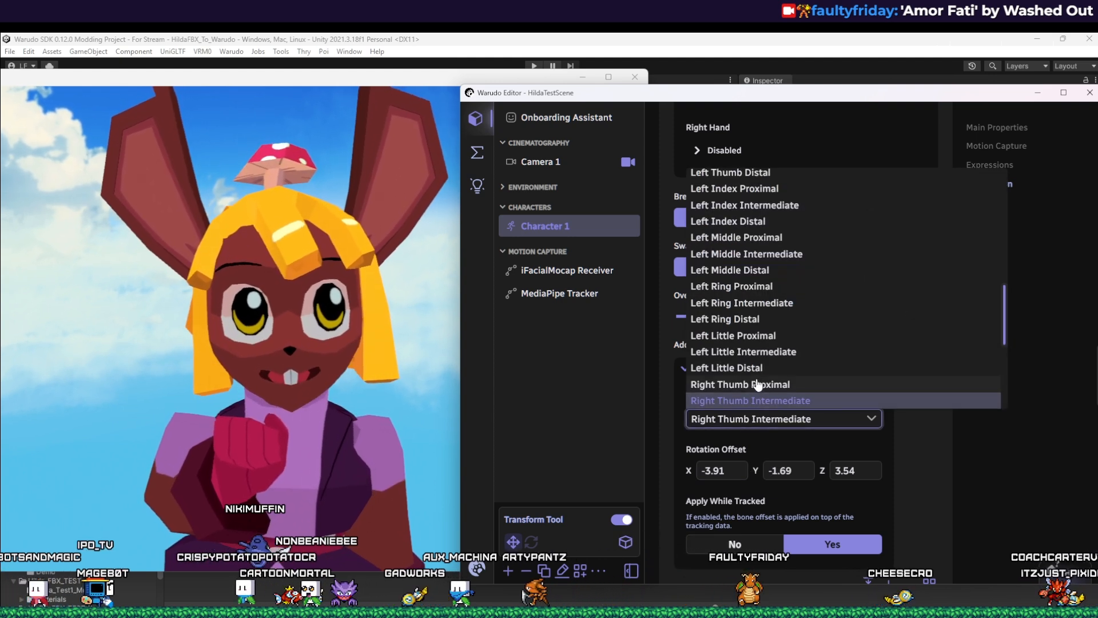
click(746, 417)
drag(685, 472, 662, 472)
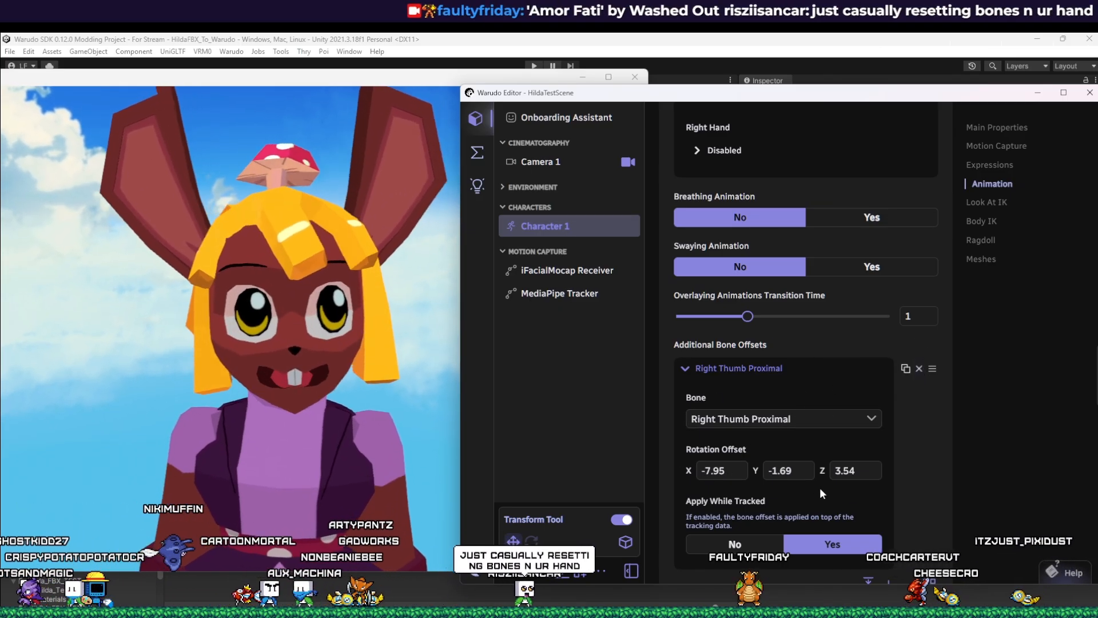
Step: Add a second bone offset for Left Shoulder with a rotation offset of X -2.13, Y 4.24 and Z -12.13
click(322, 448)
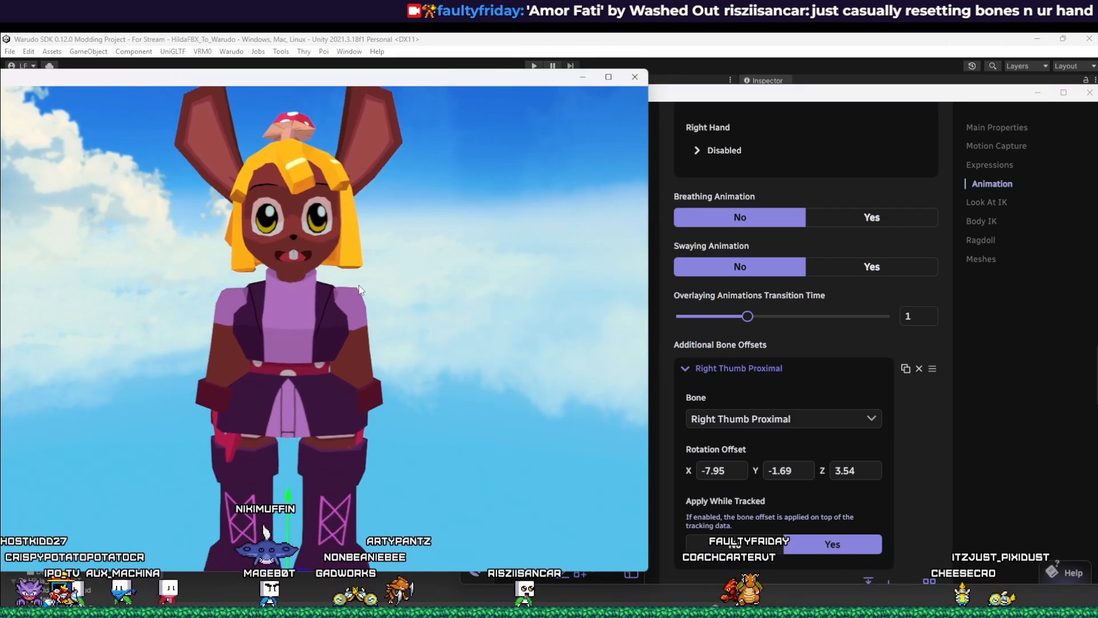
click(686, 370)
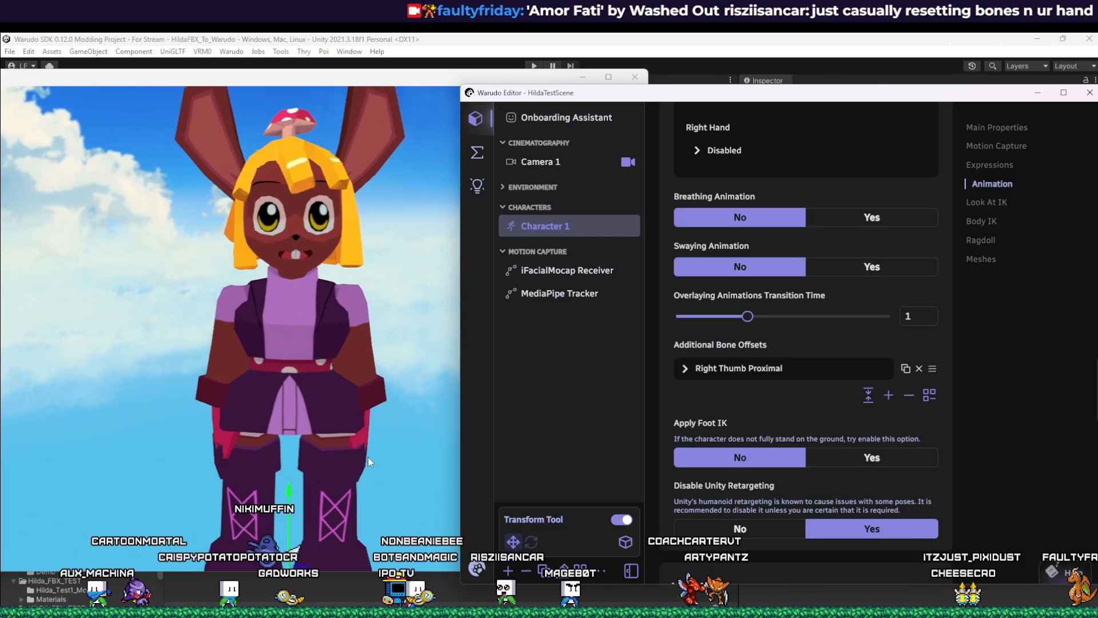
click(891, 399)
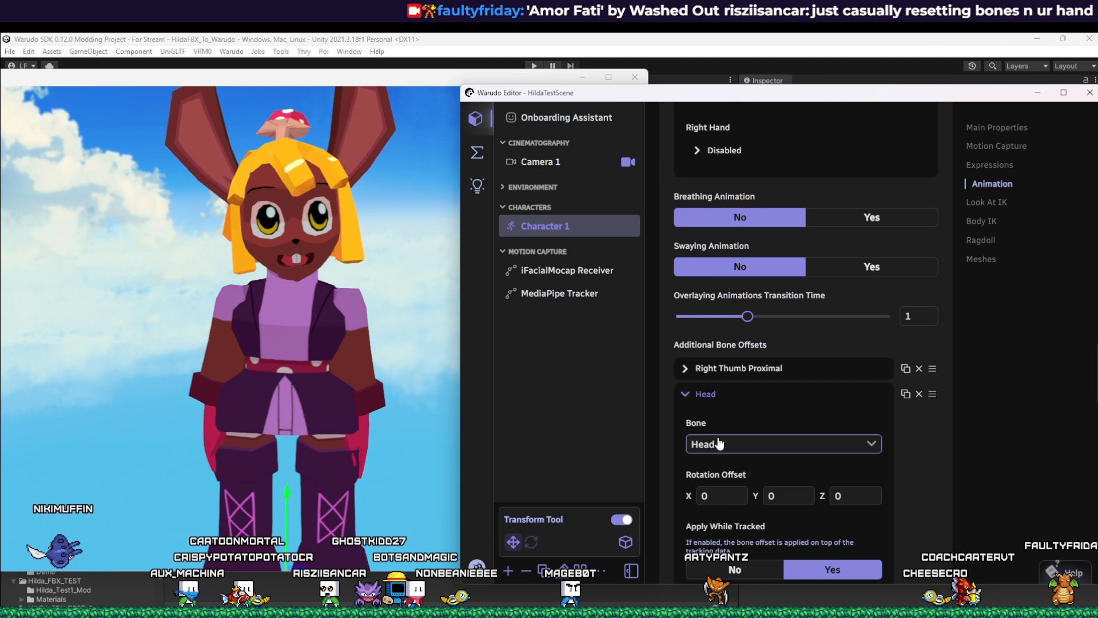
click(720, 444)
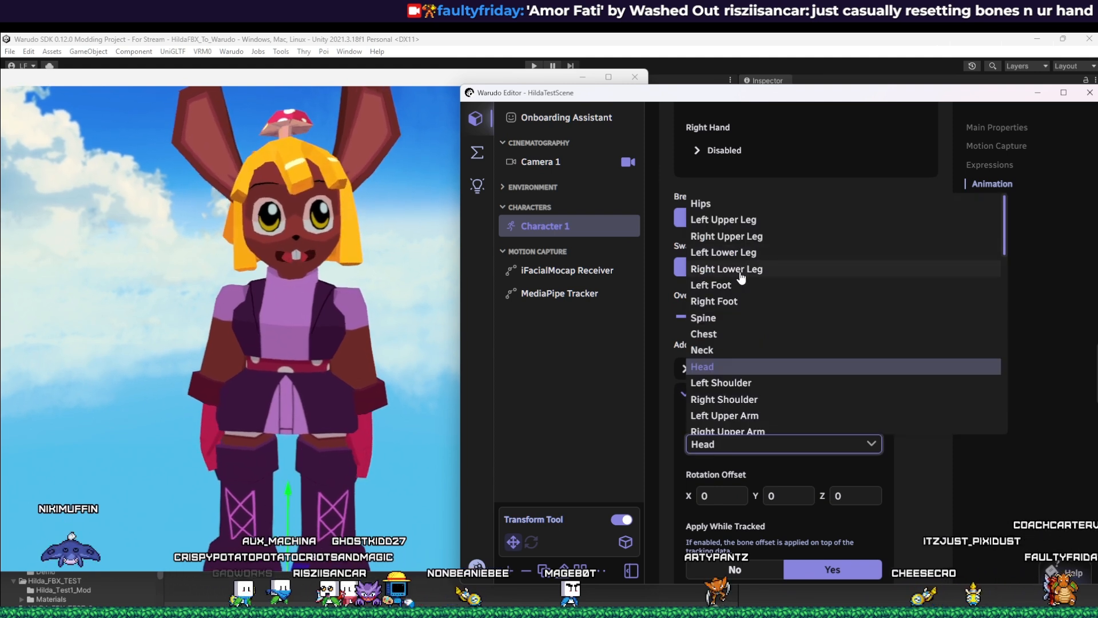
scroll(741, 278, down, 4)
click(738, 323)
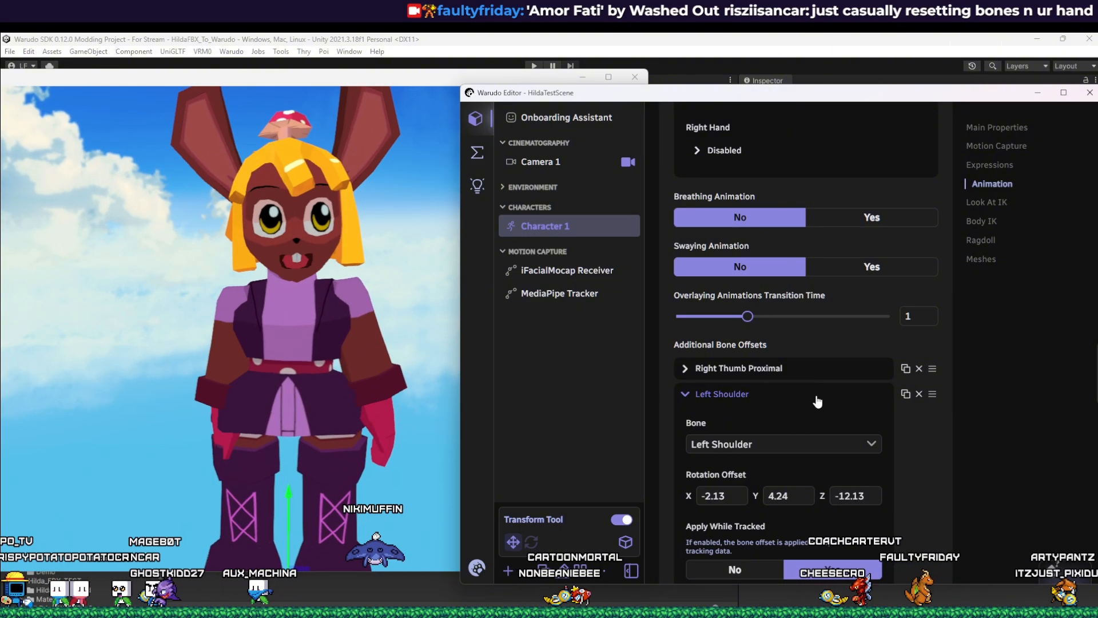
Step: Add a third bone offset for Right Shoulder with a Z rotation offset of 13.59 and check both shoulders on the character
scroll(882, 404, down, 2)
click(889, 489)
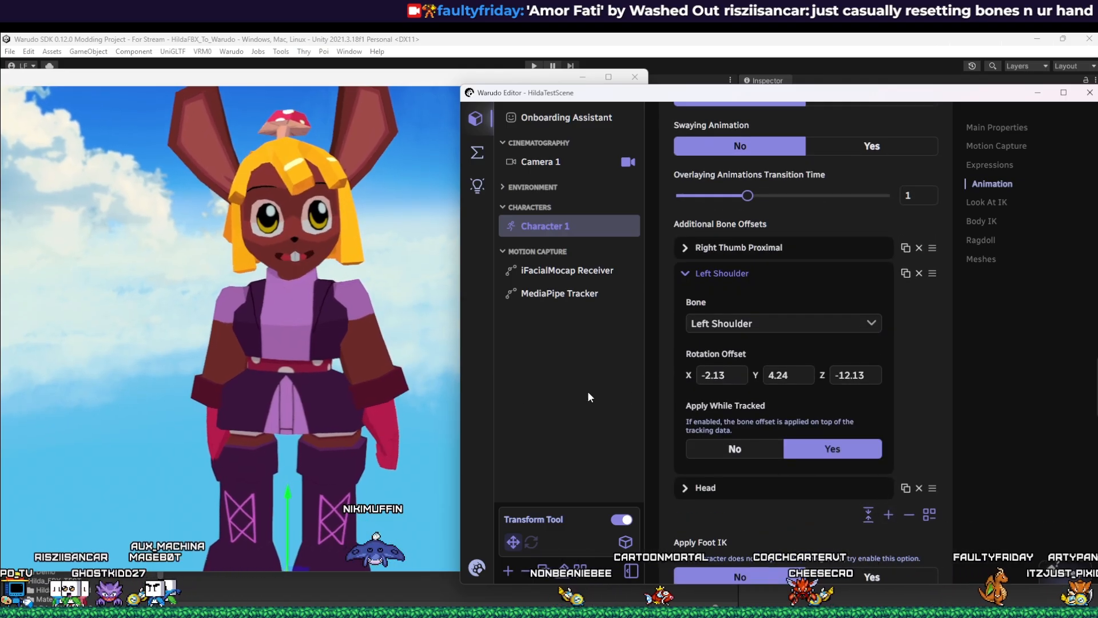
click(685, 488)
click(715, 538)
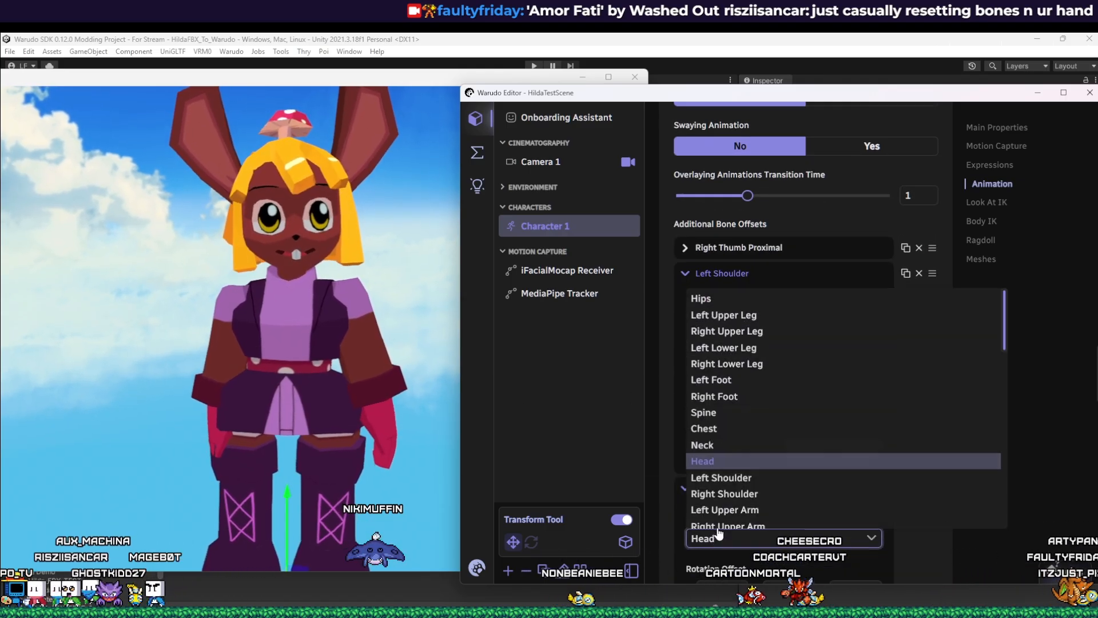
click(743, 433)
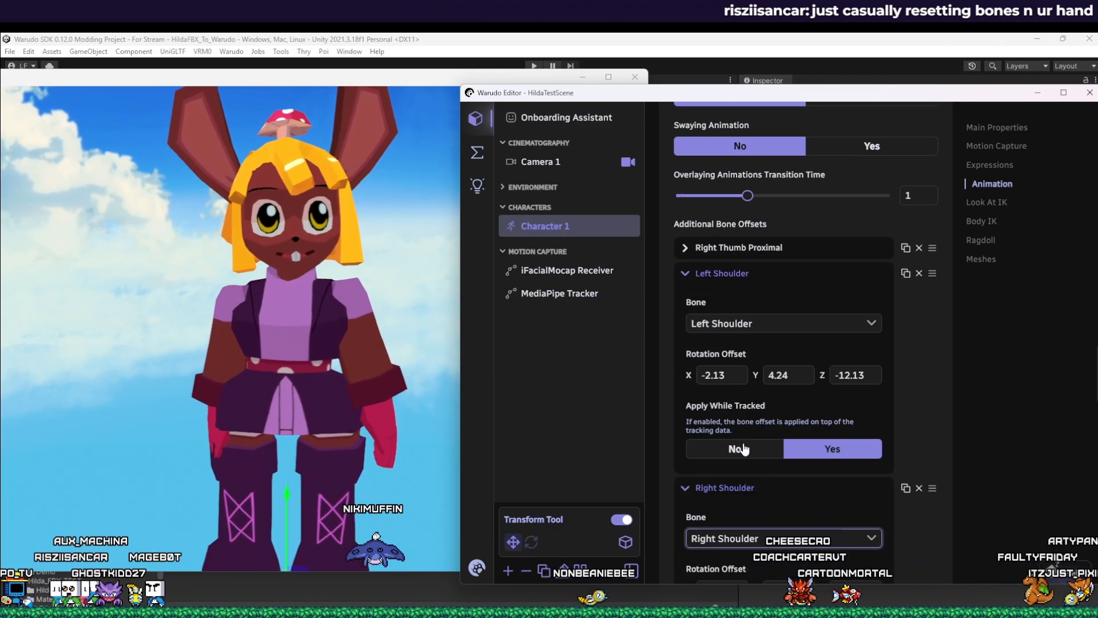
scroll(754, 504, down, 2)
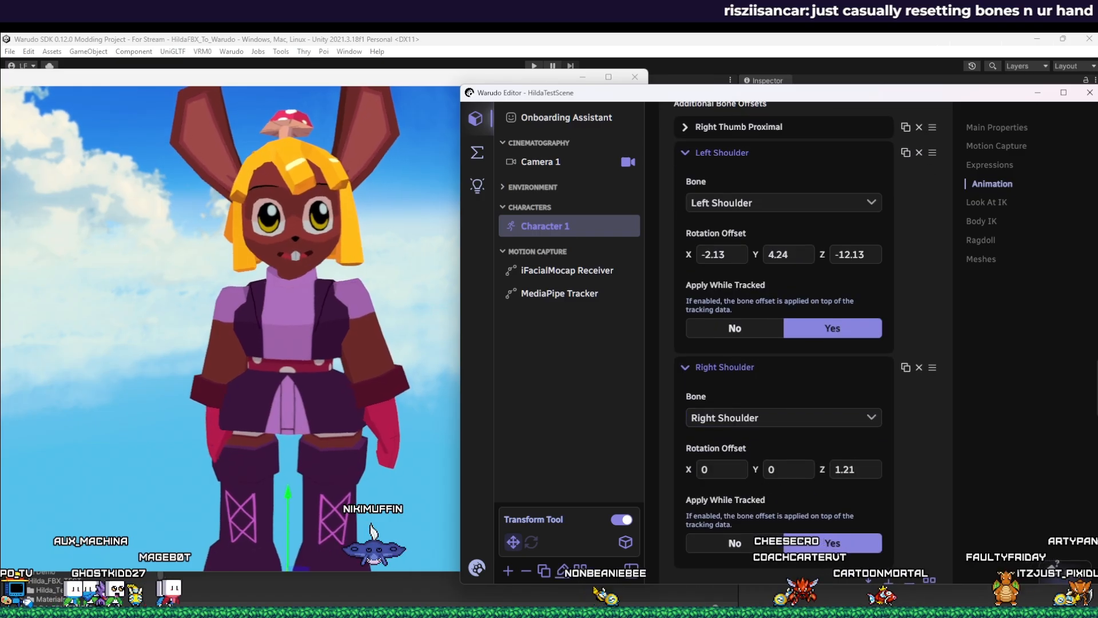
drag(824, 469, 852, 469)
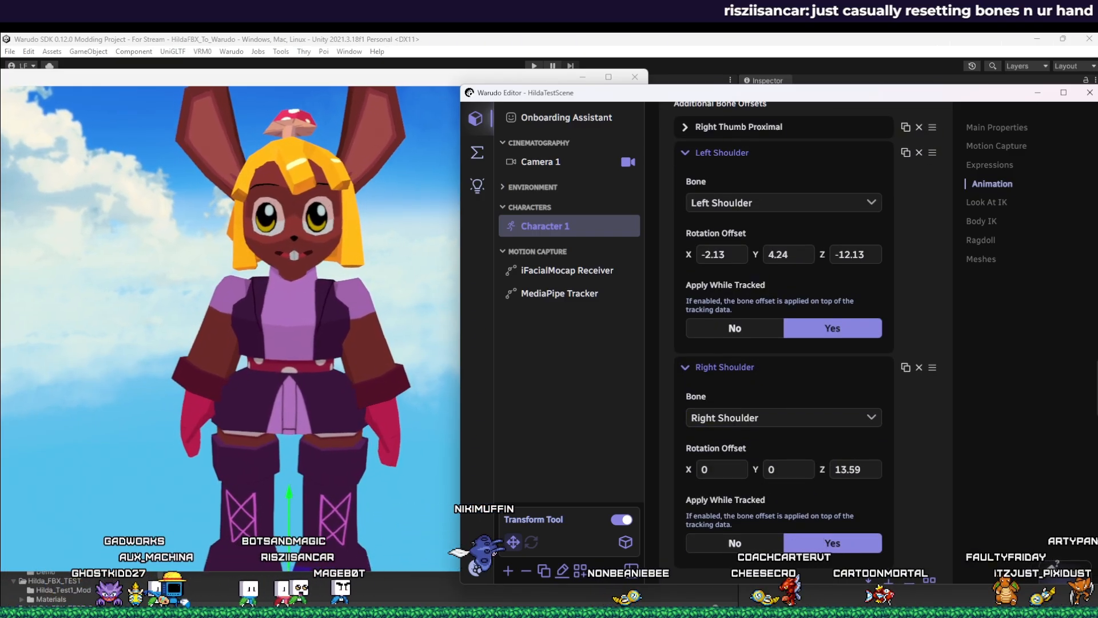
click(351, 398)
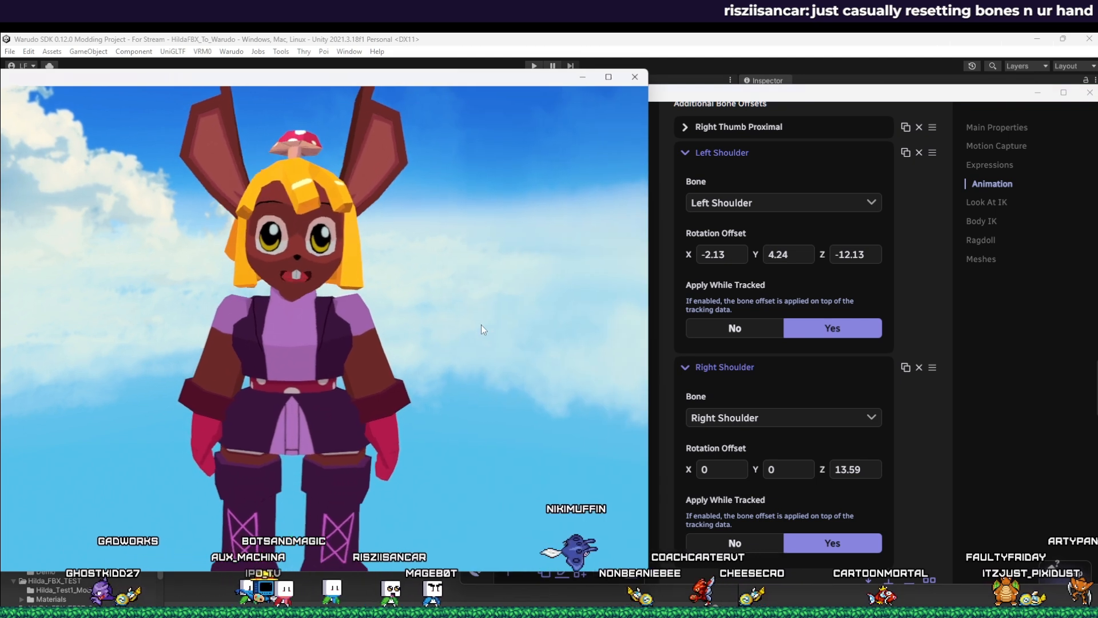
drag(496, 346, 451, 369)
click(943, 475)
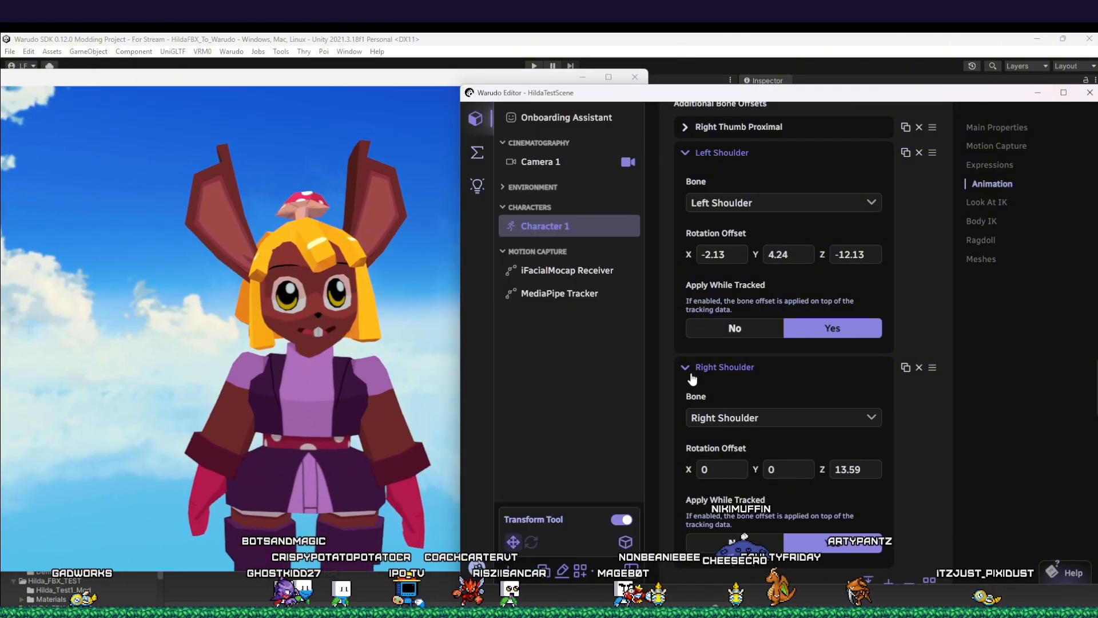
Step: Collapse the shoulder entries and add a bone offset for Left Lower Arm with a Z rotation offset of 9.49
click(685, 367)
click(684, 153)
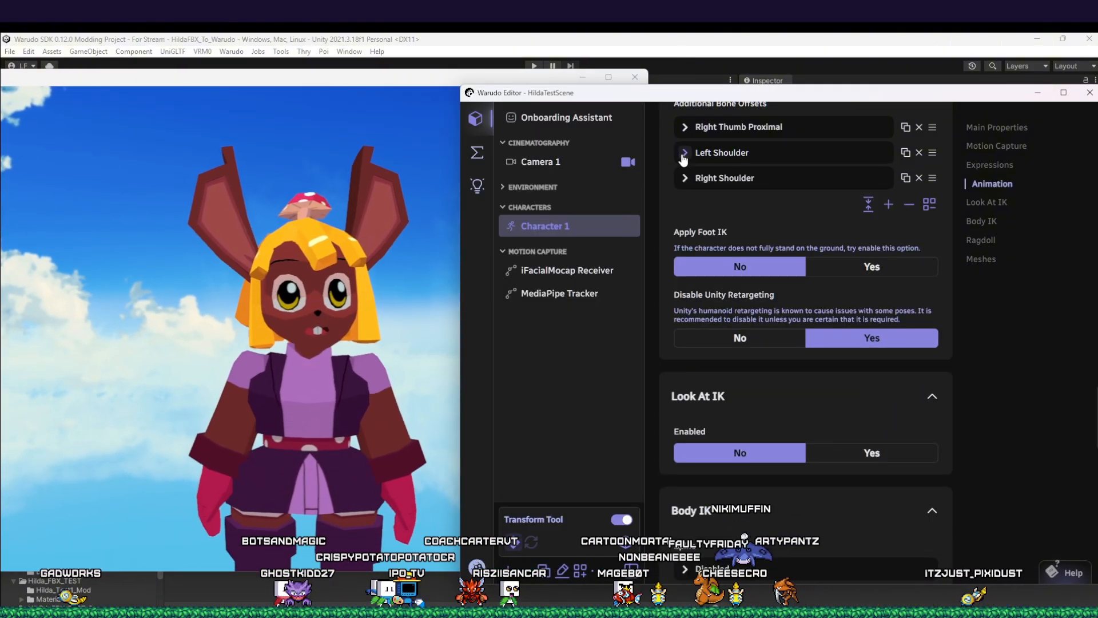
click(889, 205)
click(696, 208)
click(728, 253)
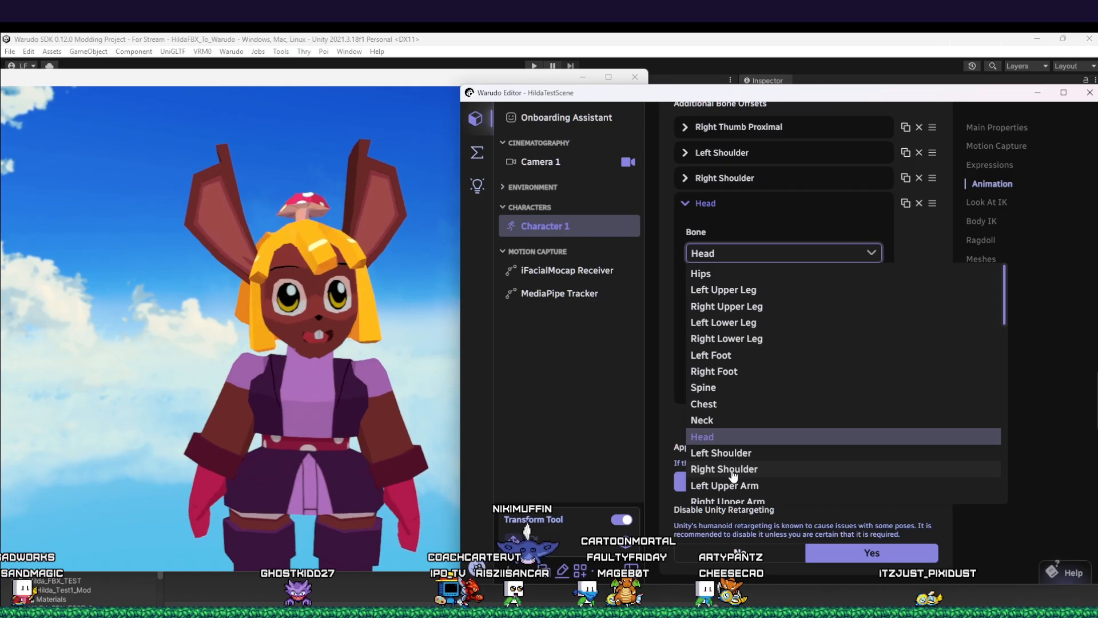
scroll(734, 476, down, 3)
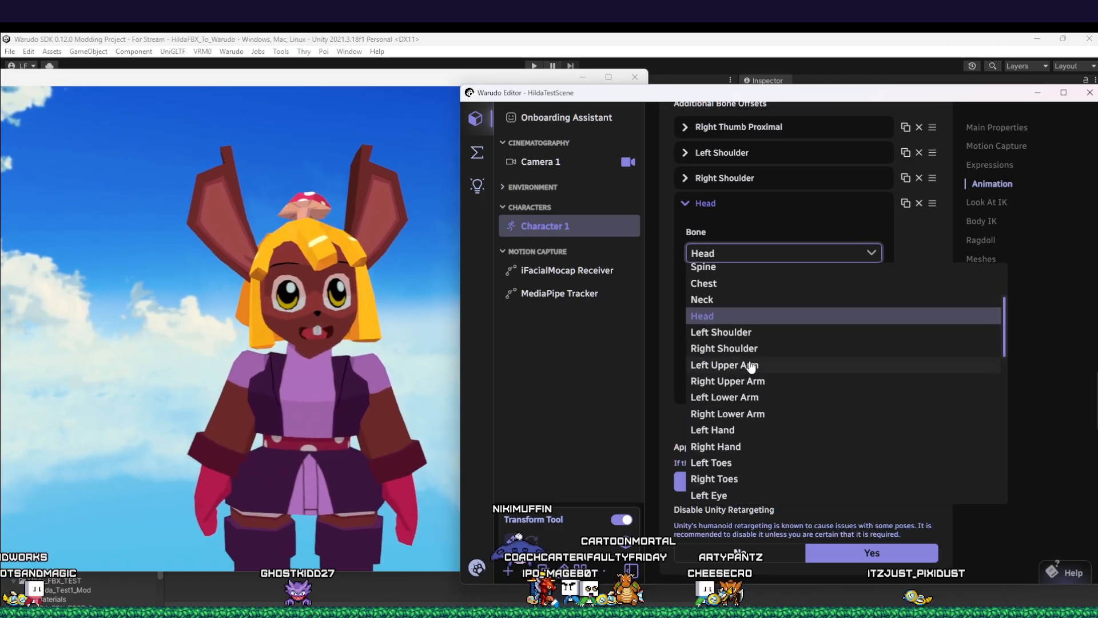
click(752, 398)
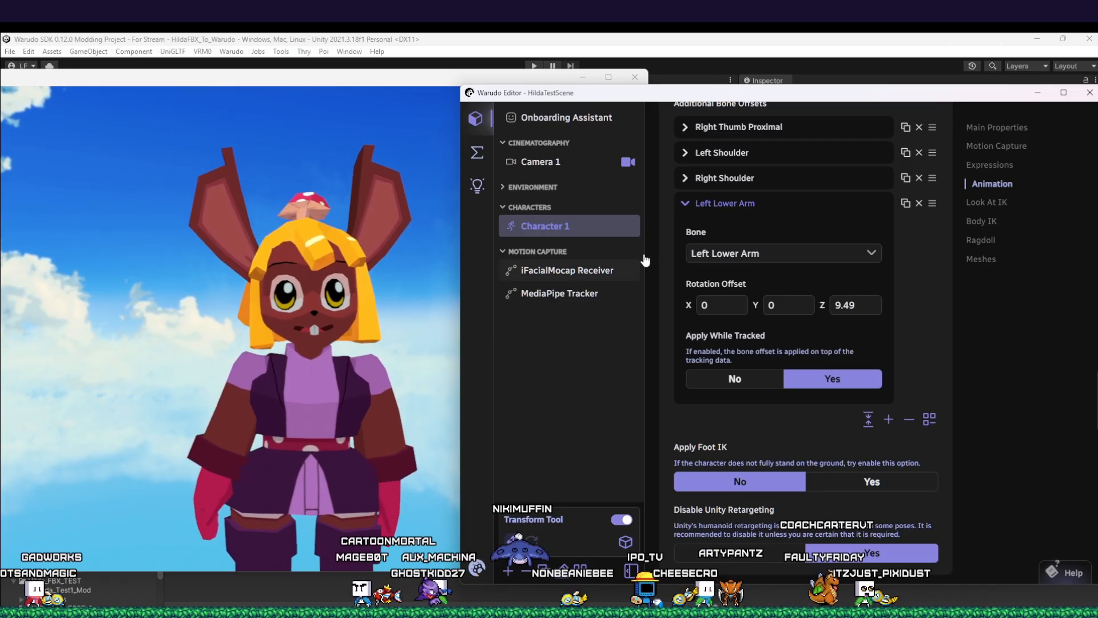
Step: Add another bone offset for Right Lower Arm with a Z rotation offset of -11.85
click(886, 420)
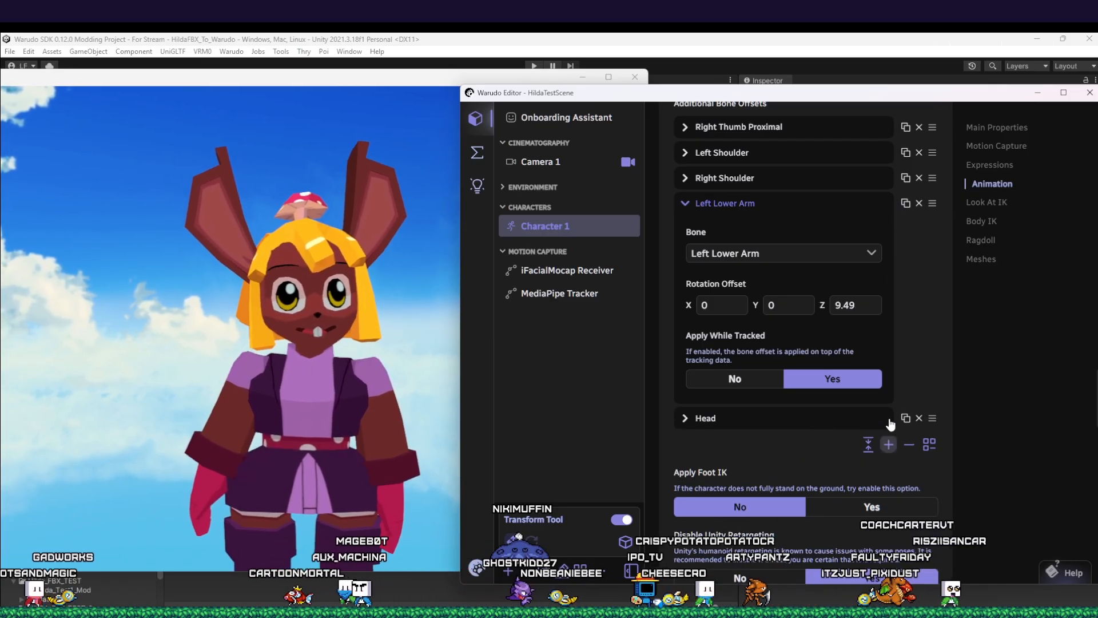
click(688, 420)
click(736, 463)
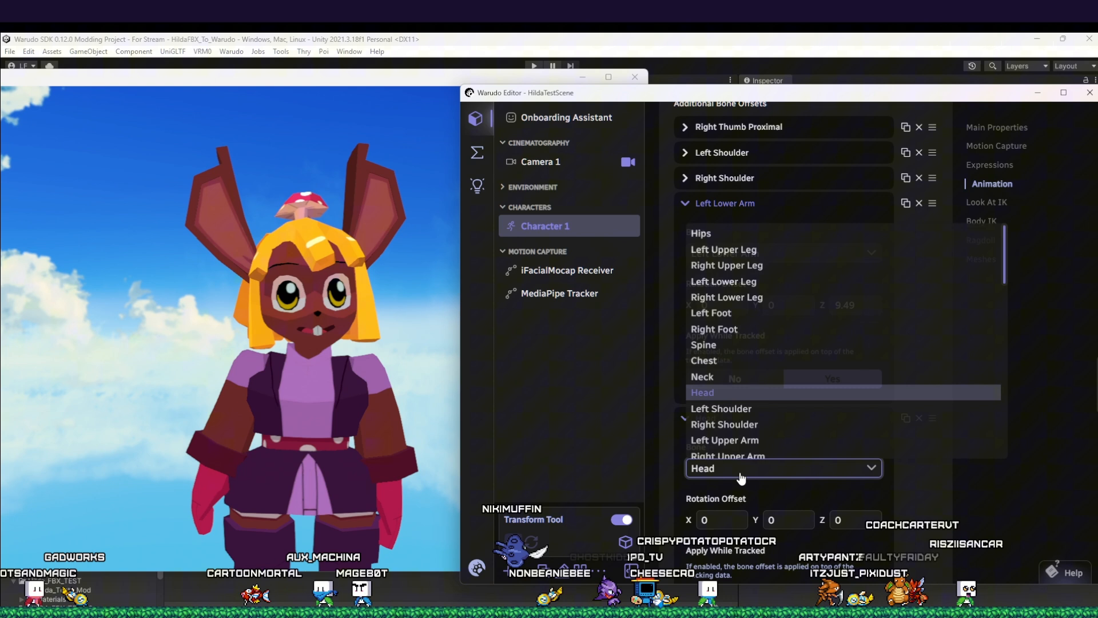
click(744, 389)
scroll(750, 406, down, 1)
click(750, 406)
scroll(746, 355, down, 1)
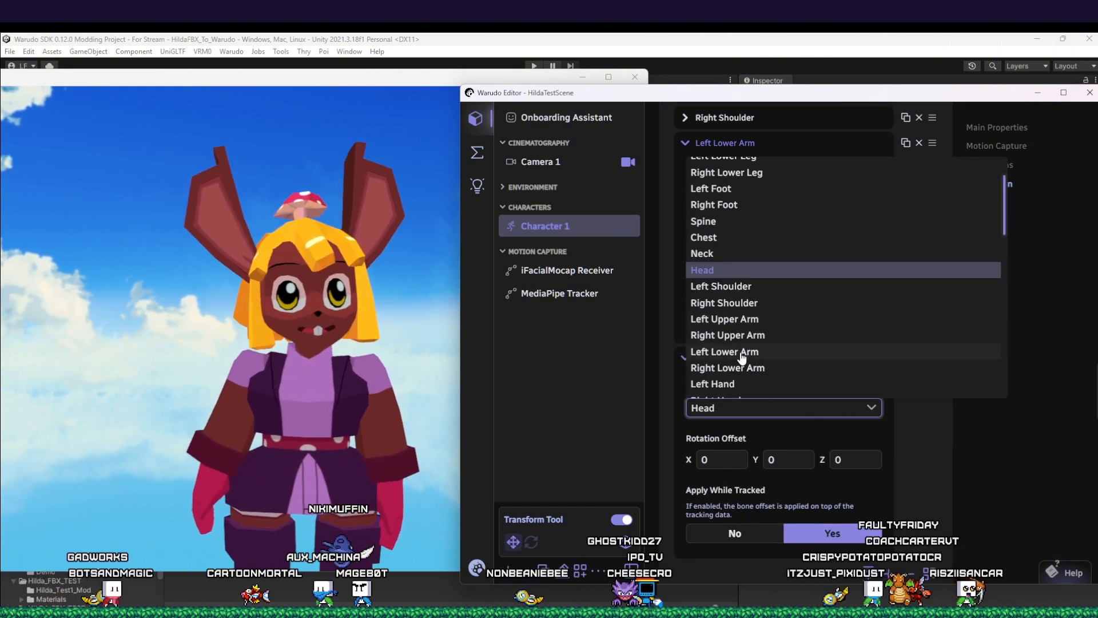
click(748, 368)
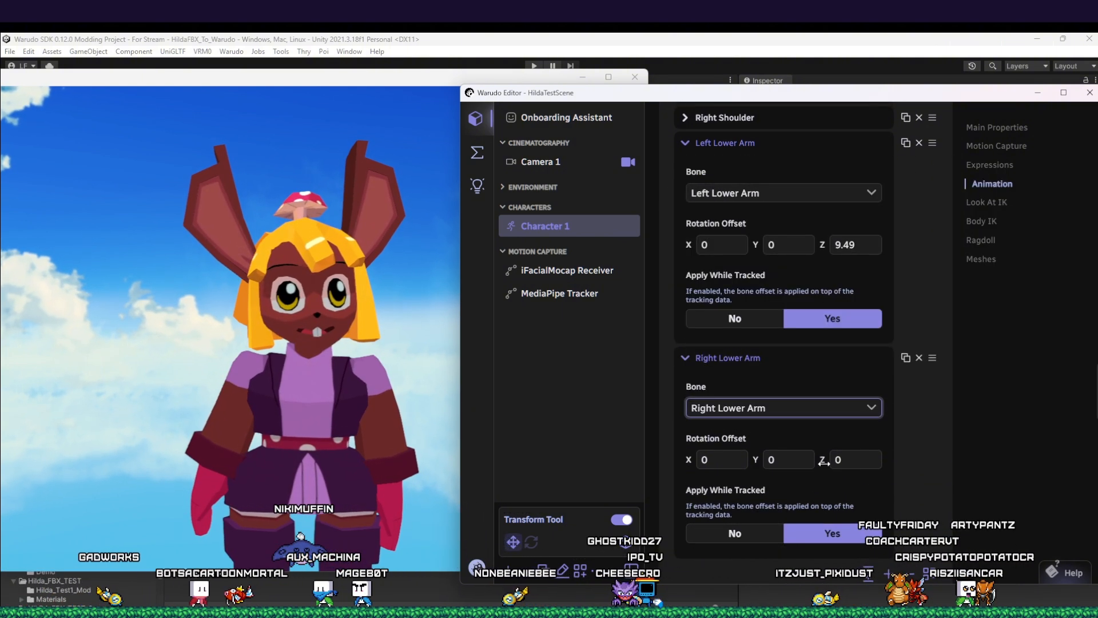
drag(824, 462, 791, 462)
Step: Examine the character's adjusted arms up close and from another angle, and its full body alongside the animation settings
click(320, 441)
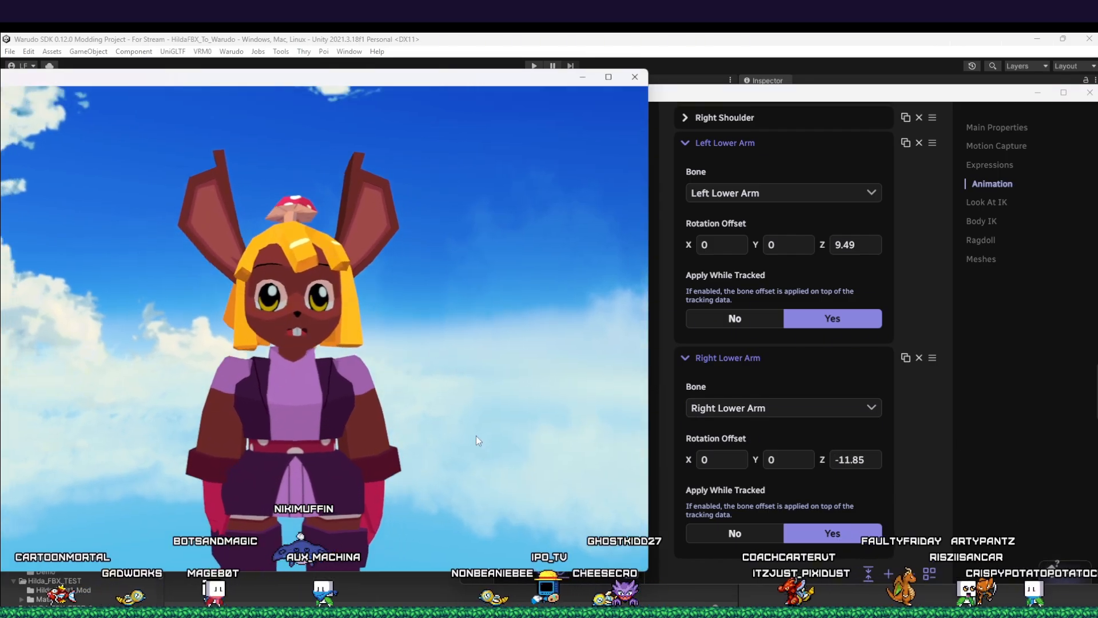
drag(476, 436, 485, 464)
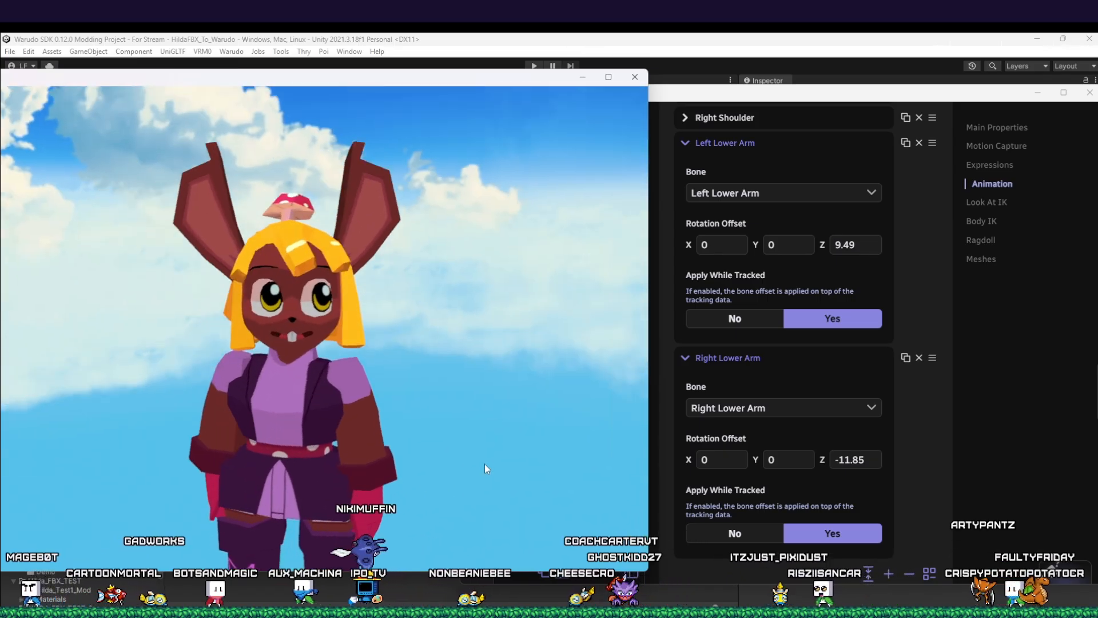
scroll(390, 393, up, 3)
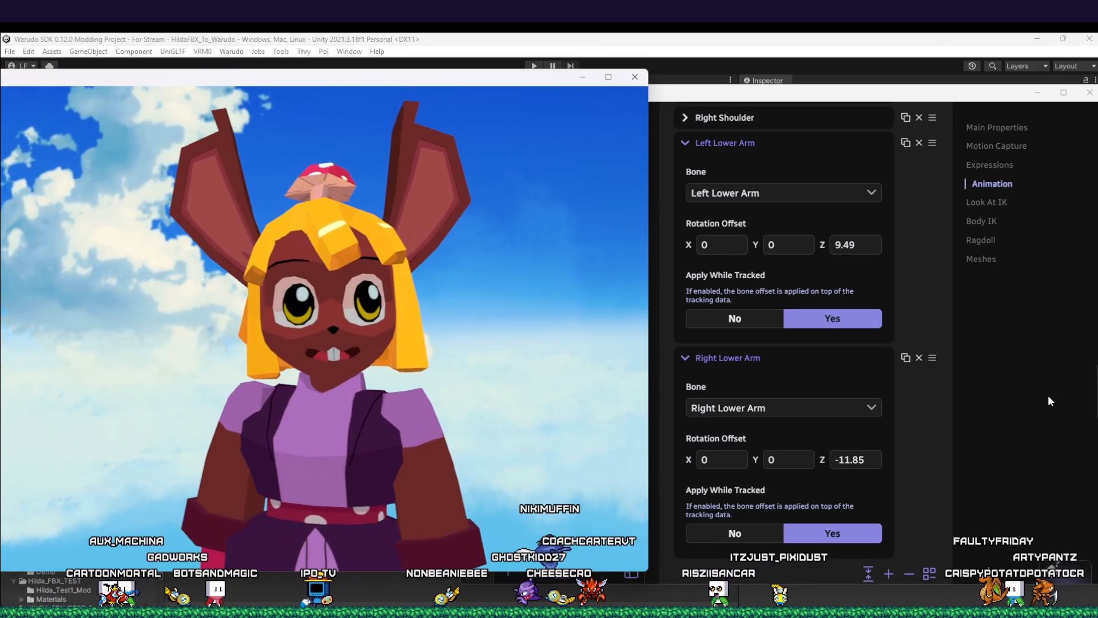
click(1048, 401)
scroll(846, 379, up, 15)
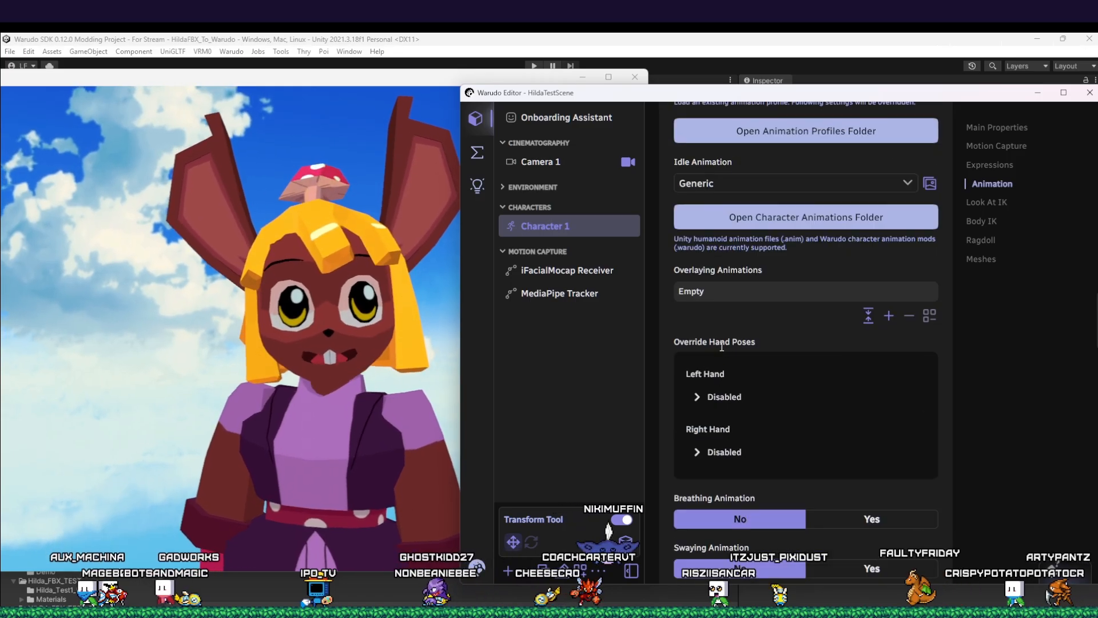
scroll(724, 352, up, 3)
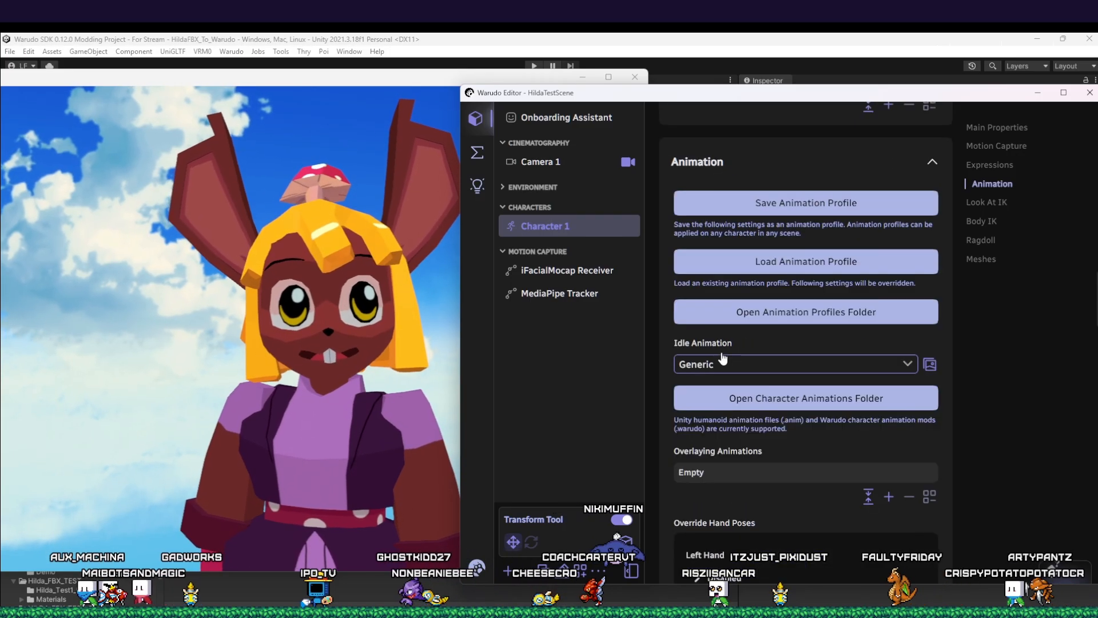
click(333, 356)
scroll(336, 368, down, 5)
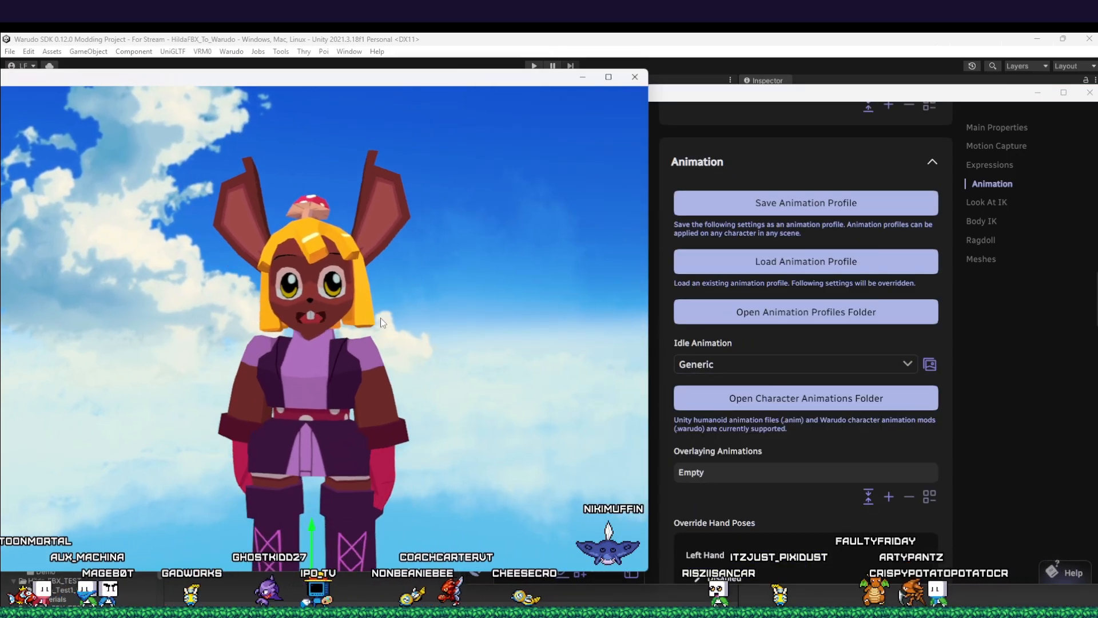
middle_drag(387, 363, 411, 281)
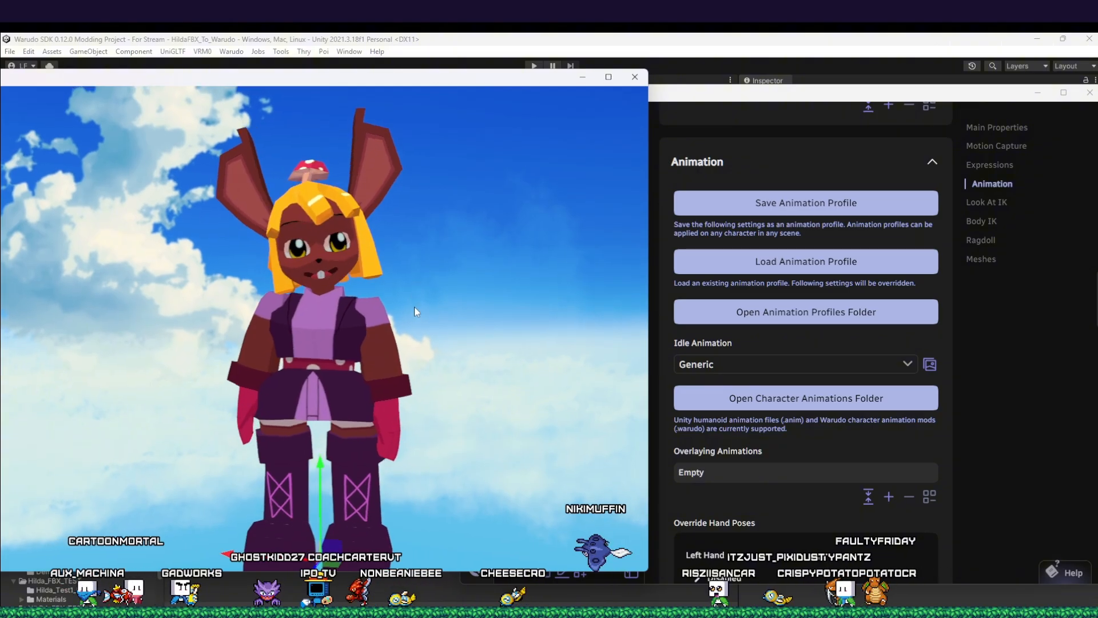
scroll(416, 313, down, 2)
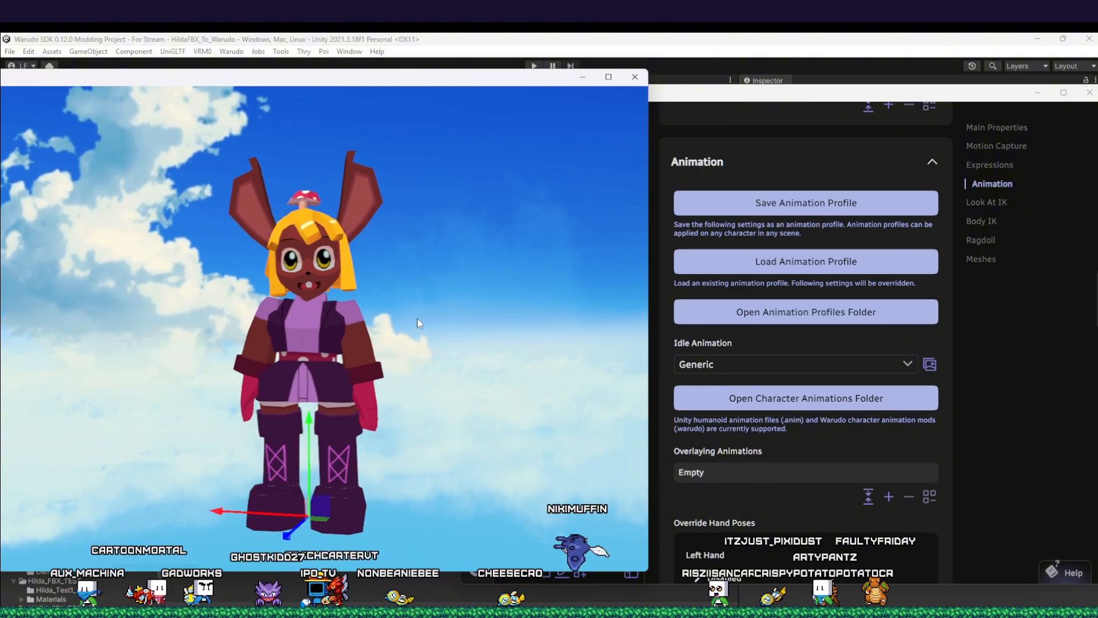
Step: Try idle animations Point Finger, Pitiable Right Hand On Back Head, Fed Up Slouching, Energetic Flex, Fed Up Right Hand On Face and Energetic Right Hand Peace
click(931, 365)
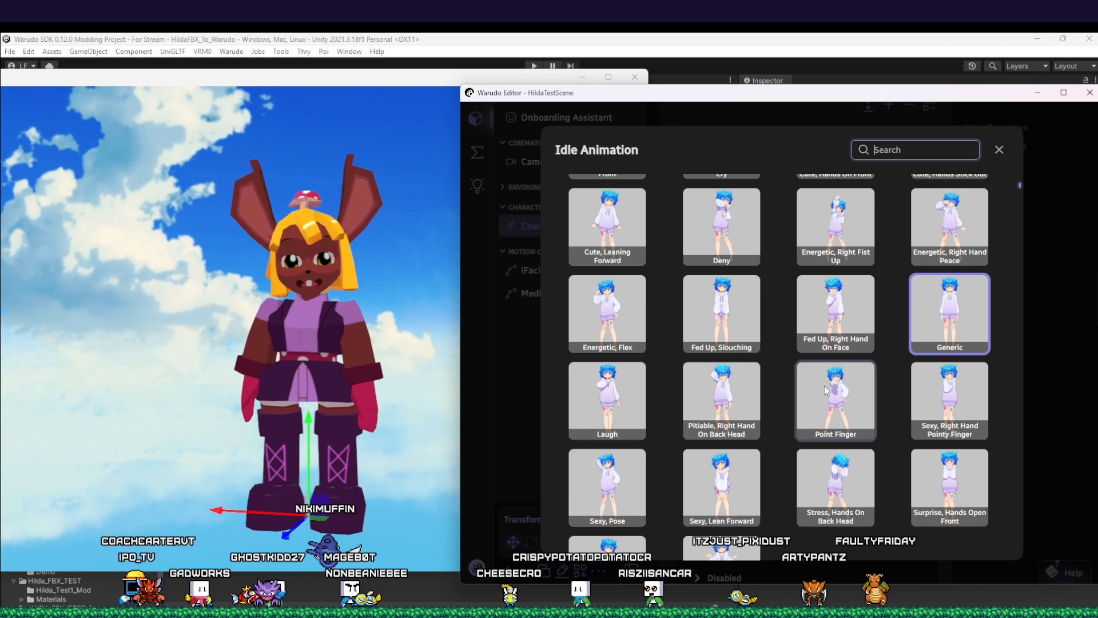
click(841, 416)
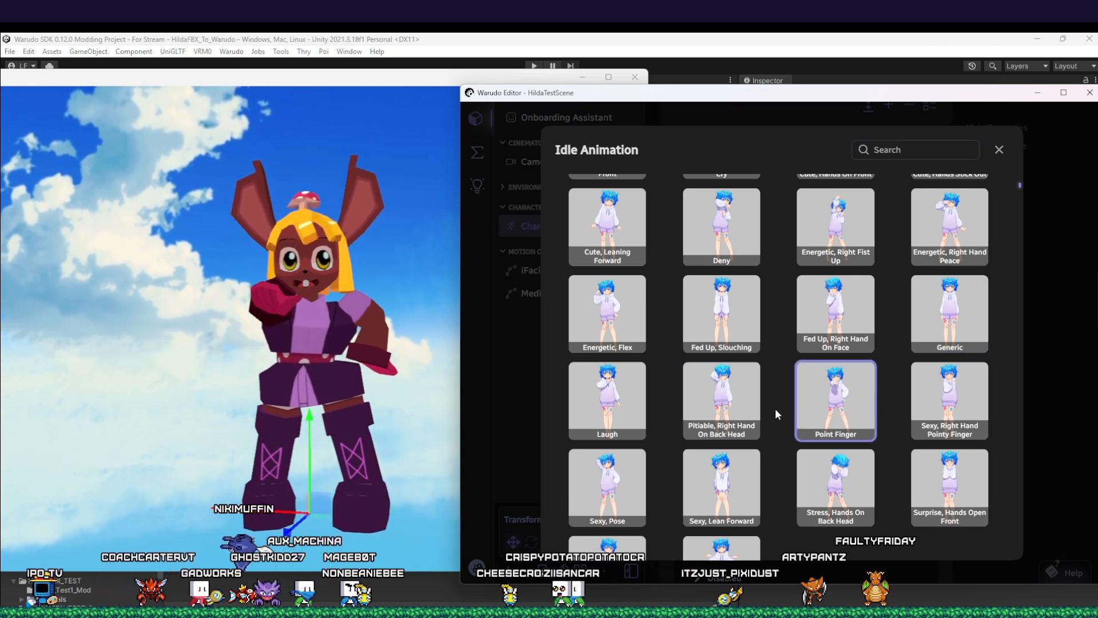
click(750, 403)
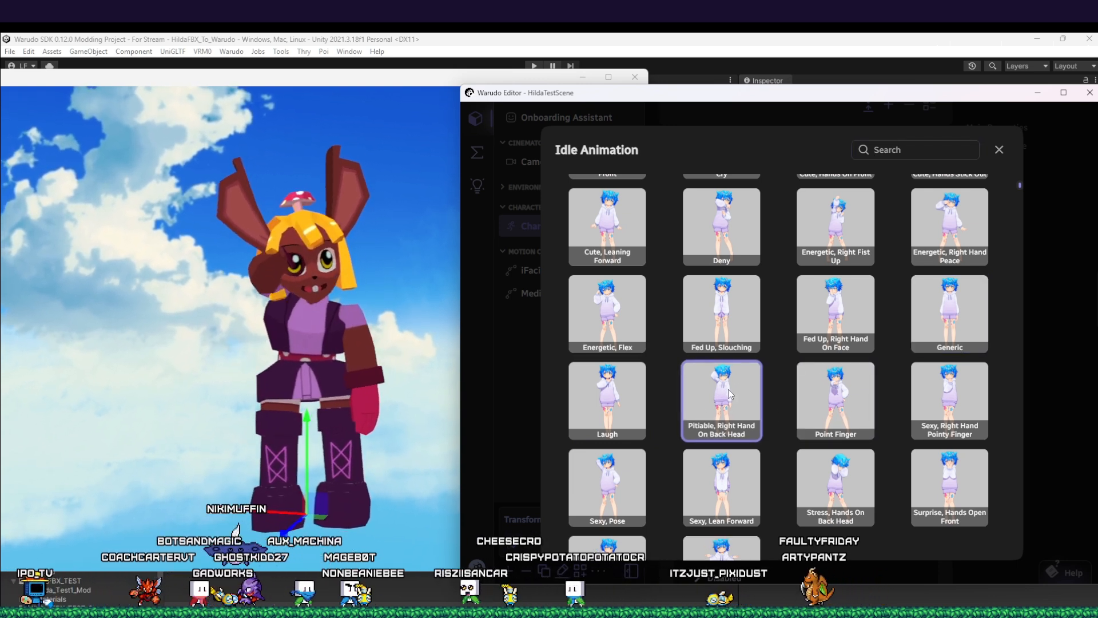
click(693, 294)
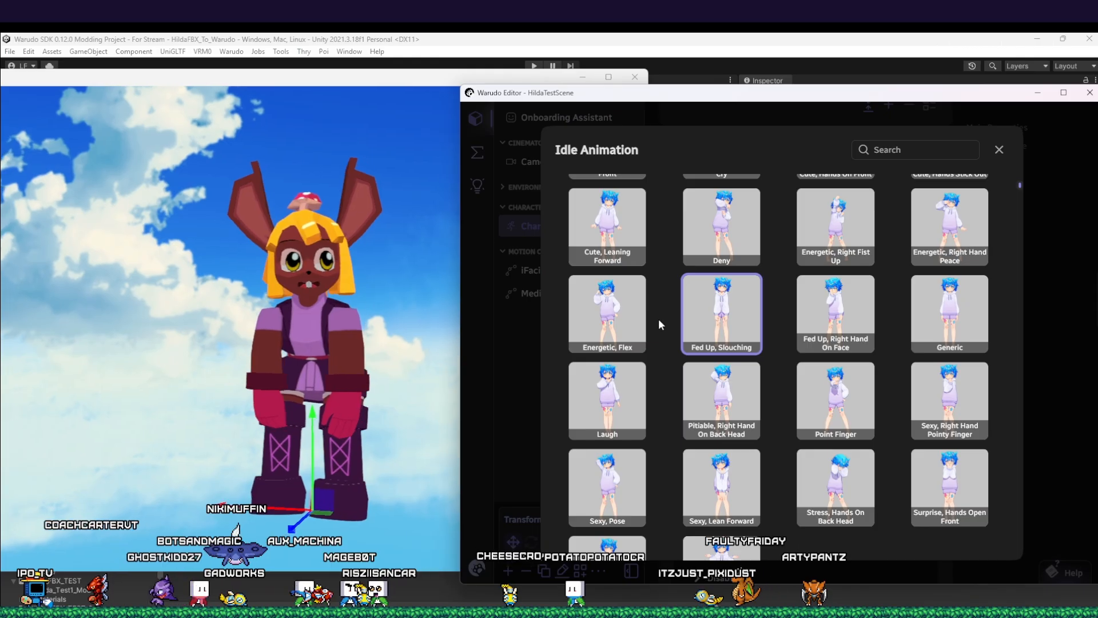
click(620, 318)
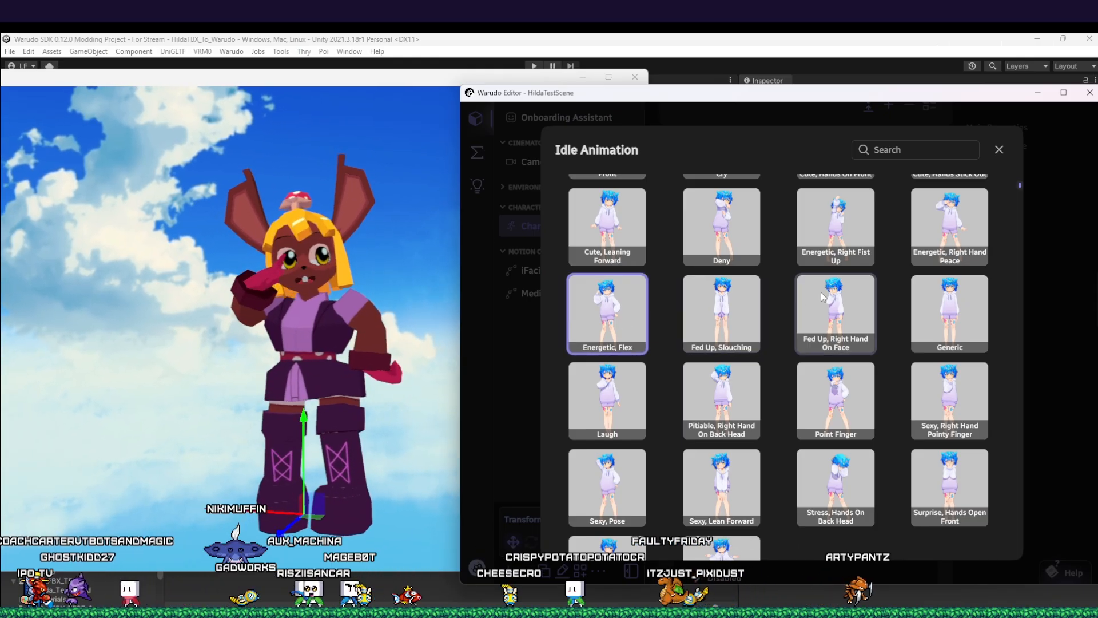
click(835, 308)
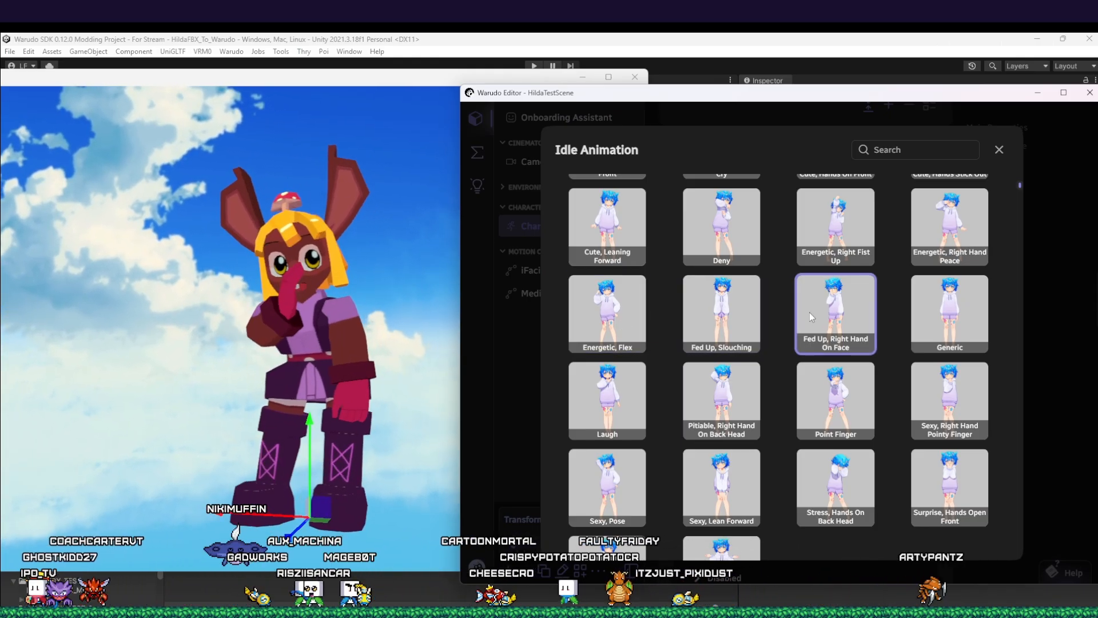
click(933, 225)
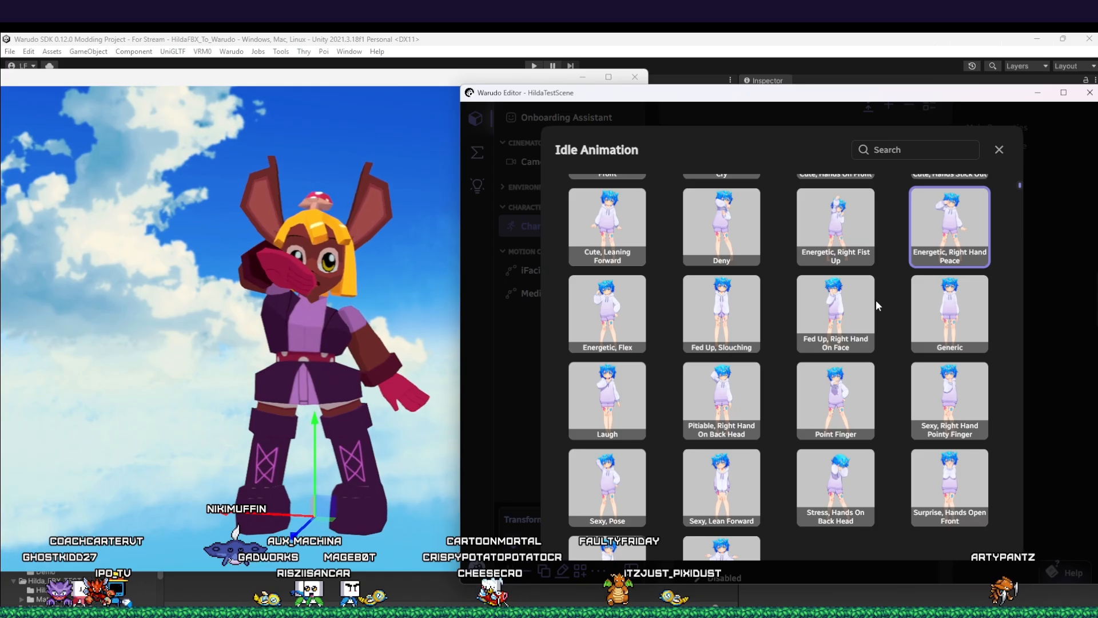
click(343, 374)
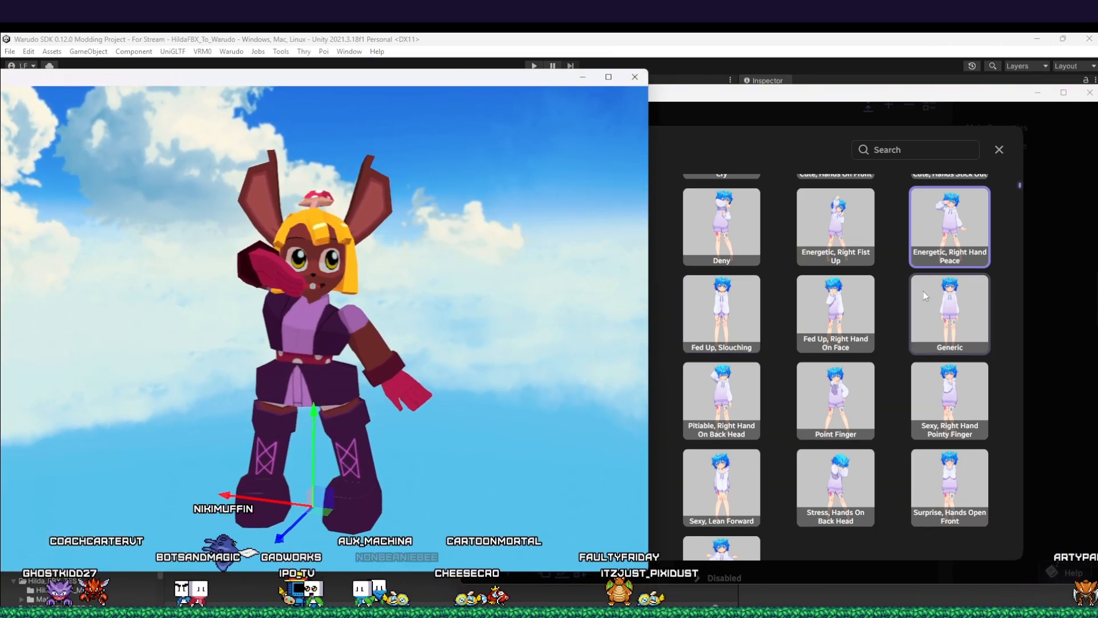
Step: Try the idle animations Generic, Energetic Flex, Cute Emote and Energetic on the character
click(925, 294)
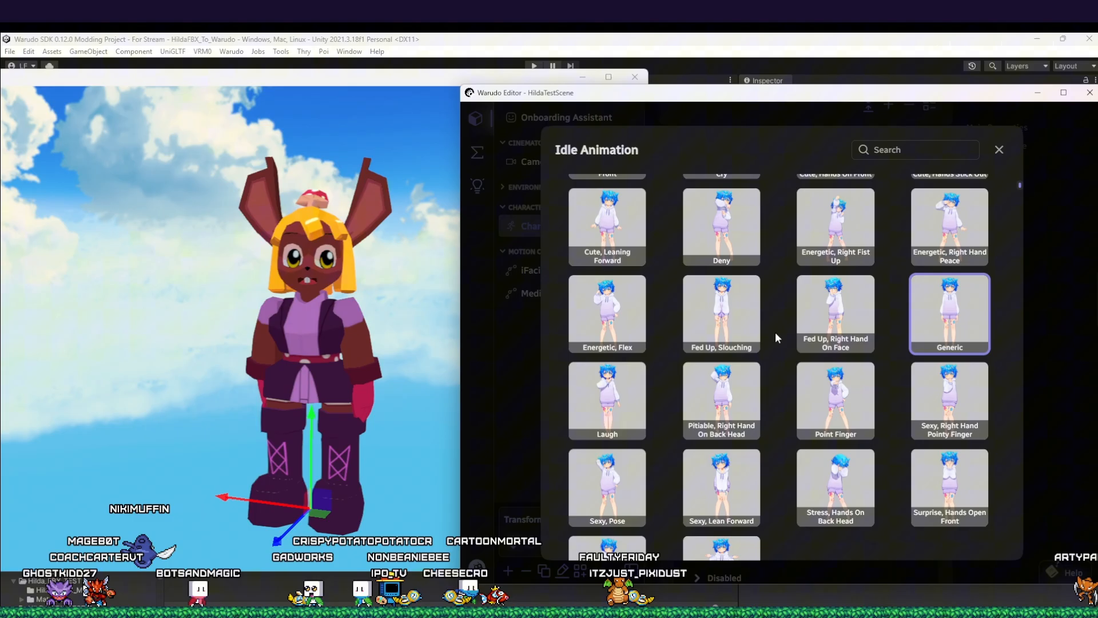
click(609, 332)
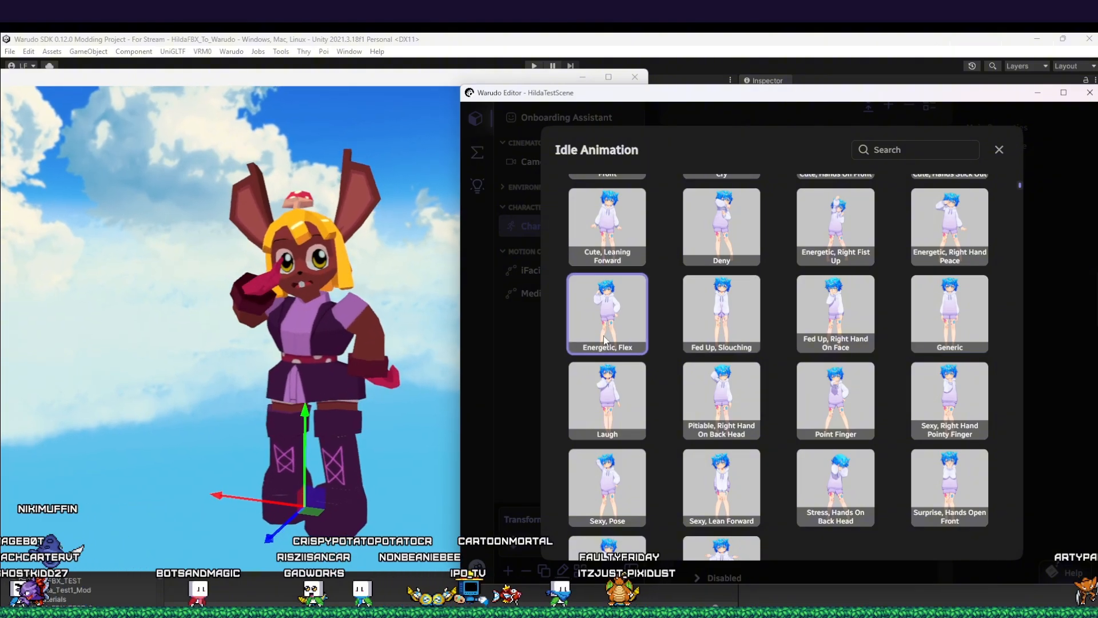
scroll(726, 324, down, 5)
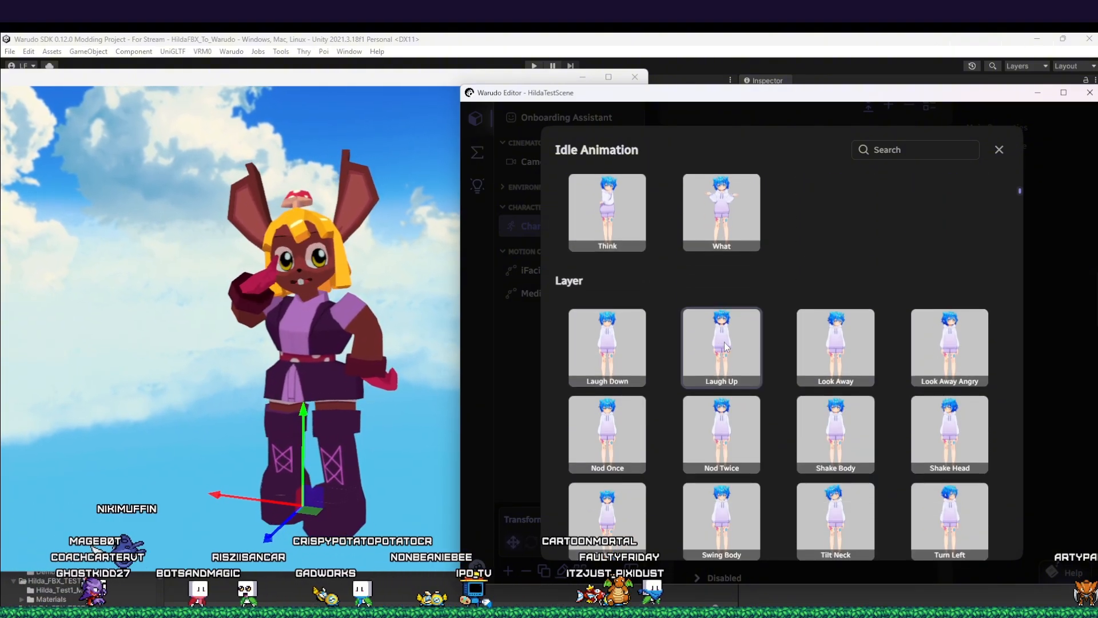
scroll(746, 410, down, 2)
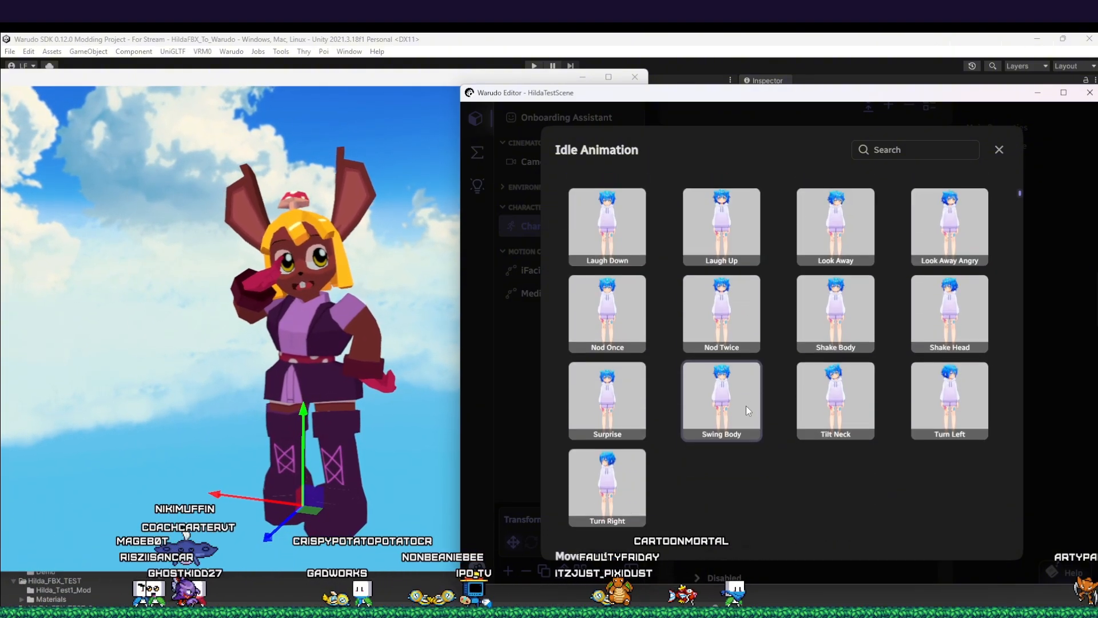
scroll(706, 403, down, 4)
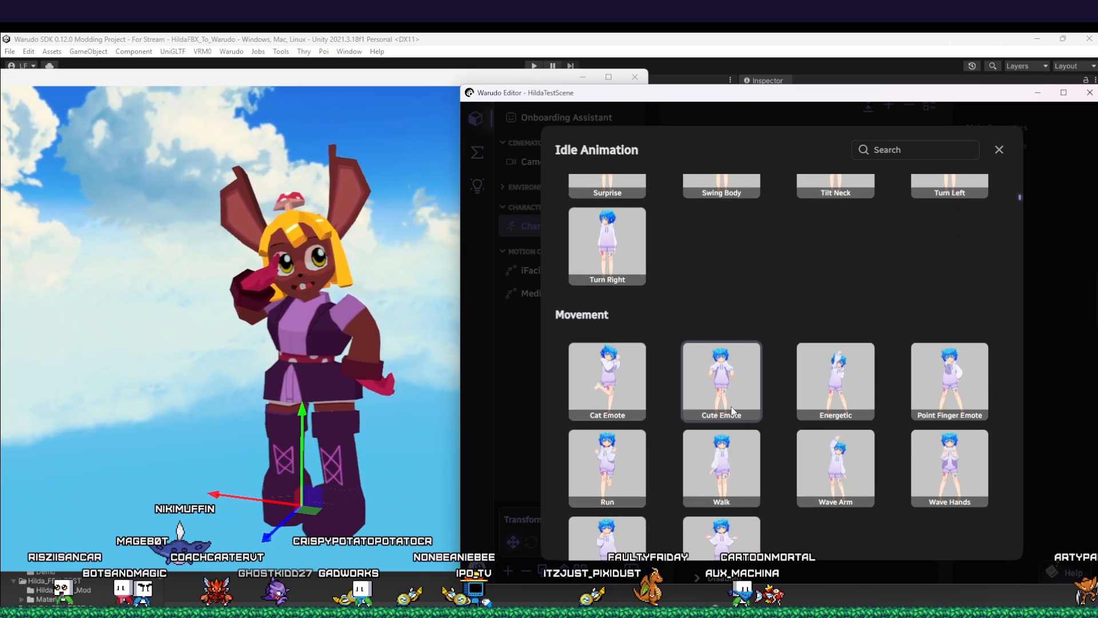
click(724, 371)
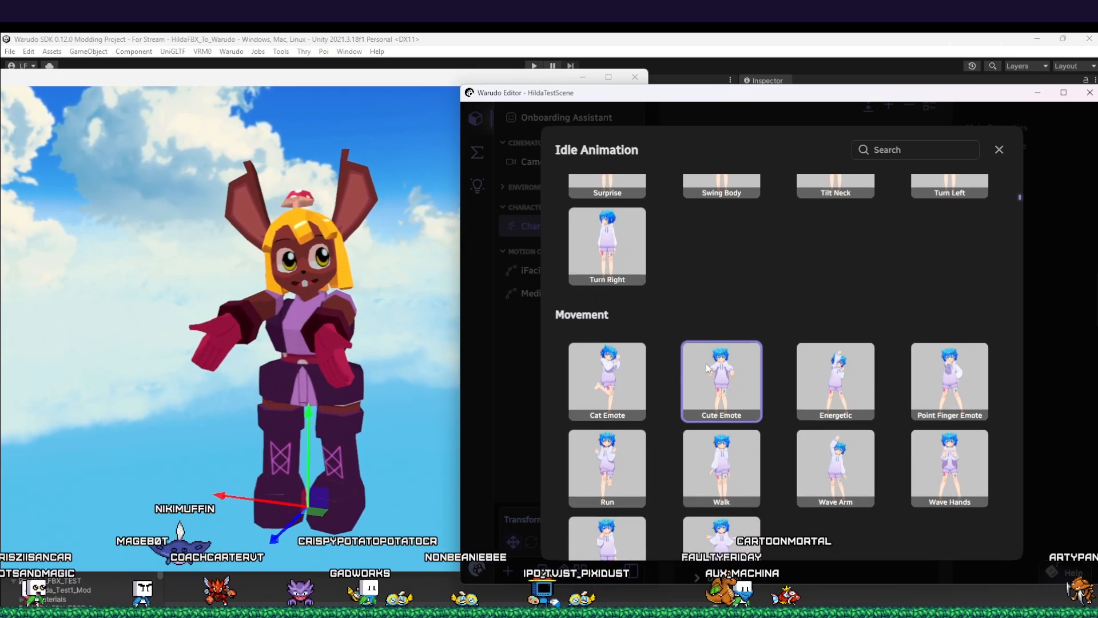
scroll(744, 332, down, 3)
click(846, 191)
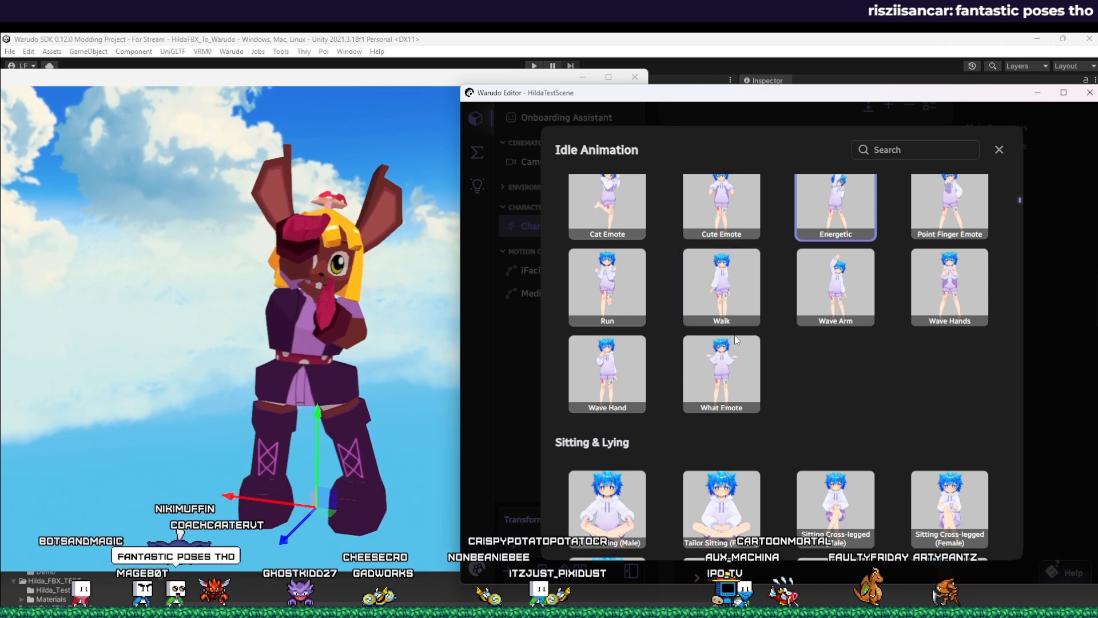
Step: Try the dance idle animations High Rhythm Dance 02, High Rhythm Dance 06 and High Rhythm Dance 03
scroll(738, 326, down, 9)
scroll(749, 342, down, 5)
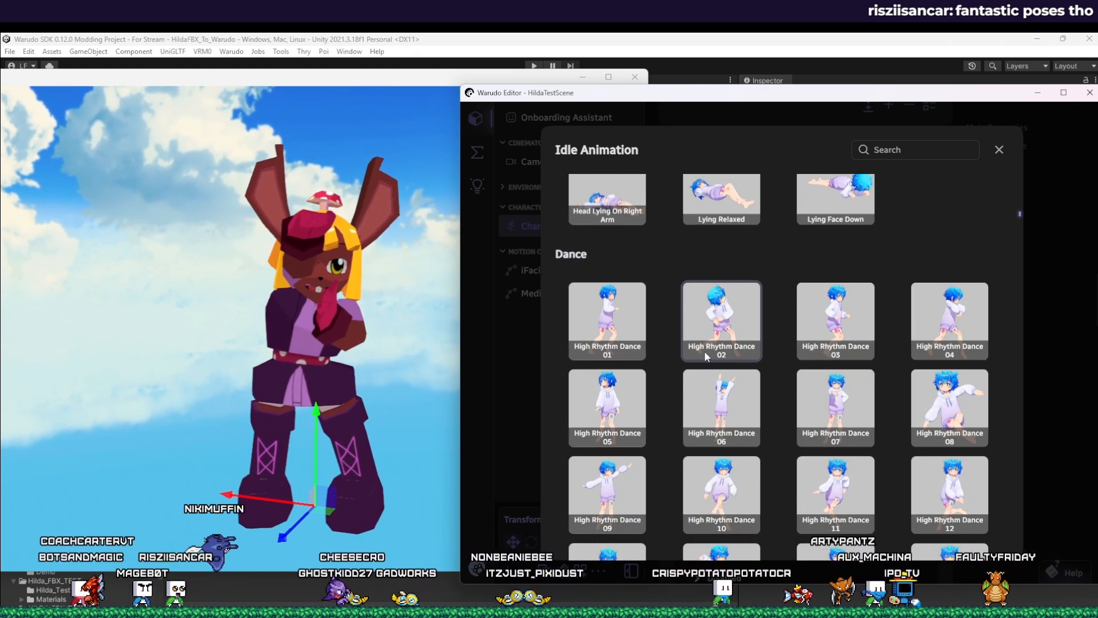
click(734, 319)
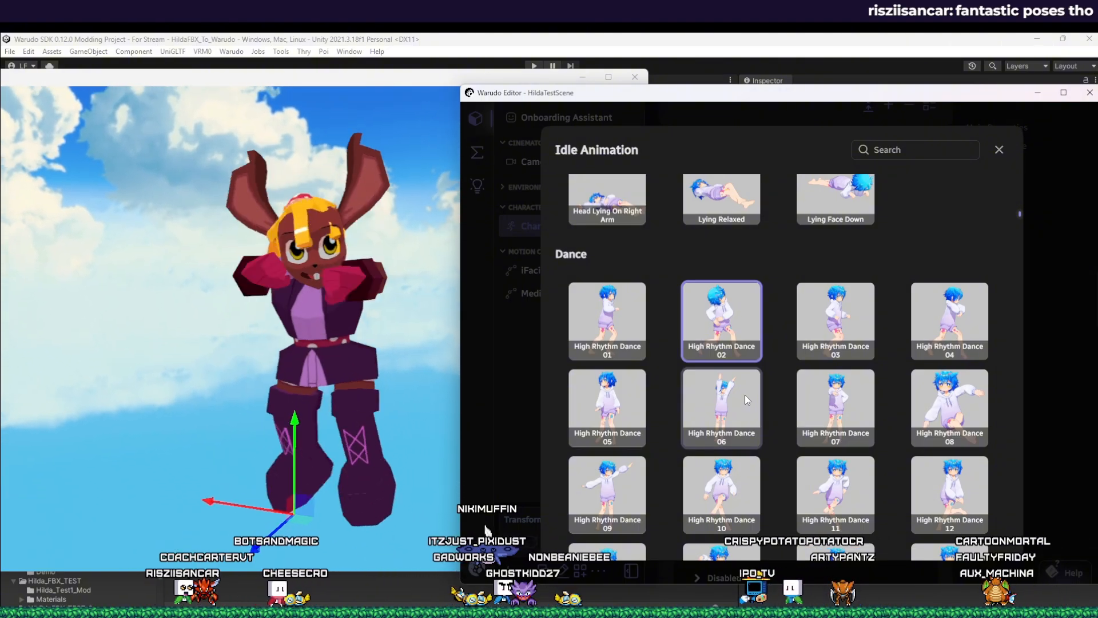
click(743, 409)
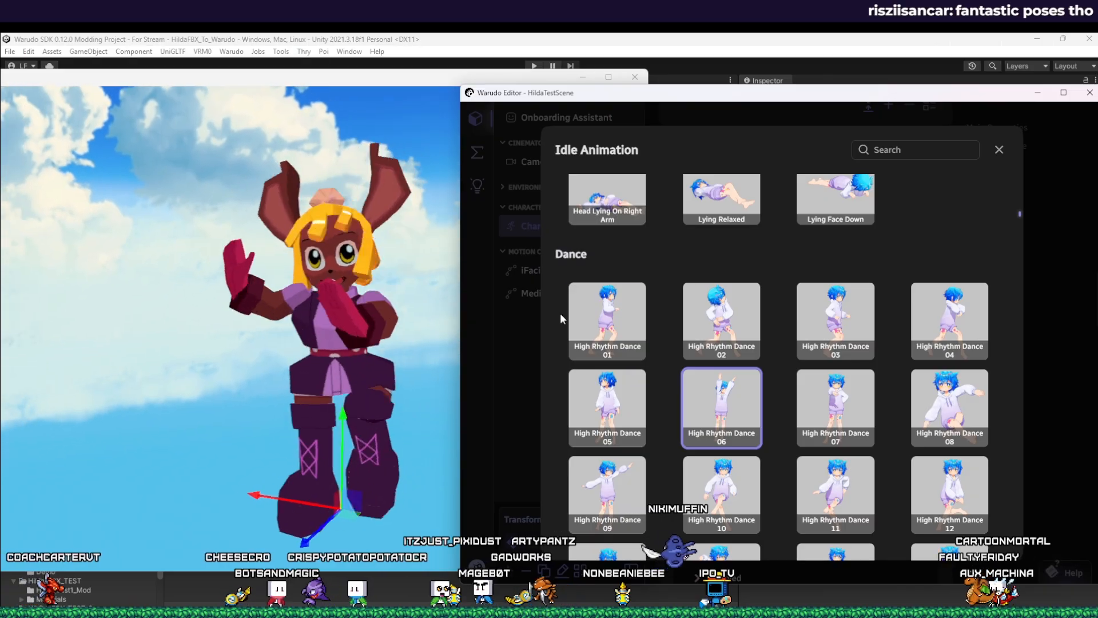
click(815, 326)
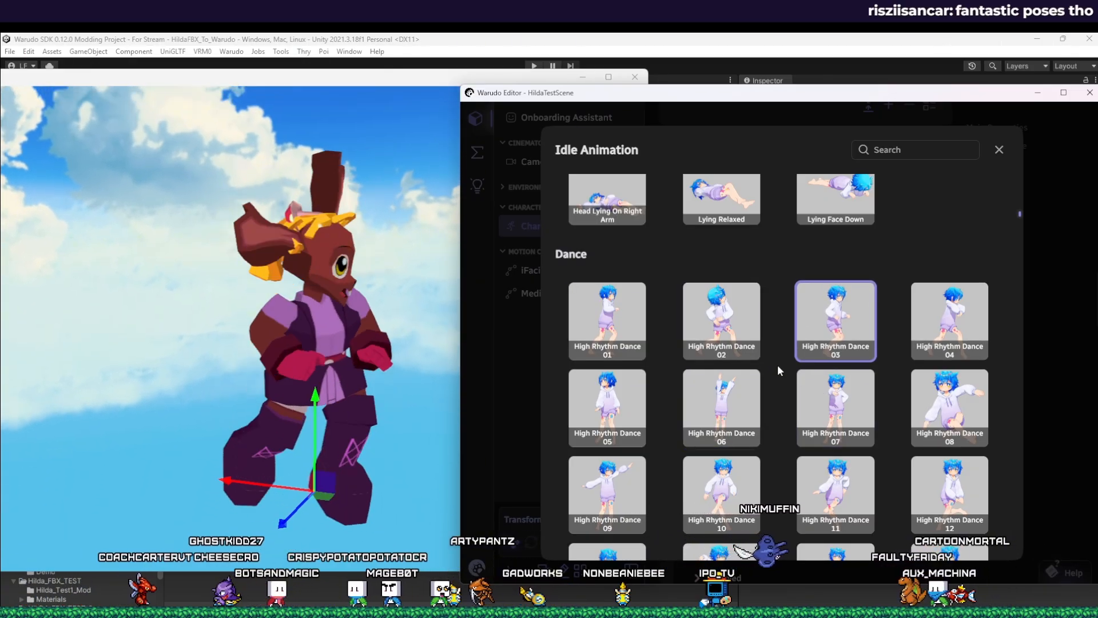
Step: Try the idle animations Mid Rhythm Dance 05 and Short Dance 03, and close the animation picker with Short Dance 03 applied
scroll(777, 365, down, 2)
scroll(777, 365, down, 2)
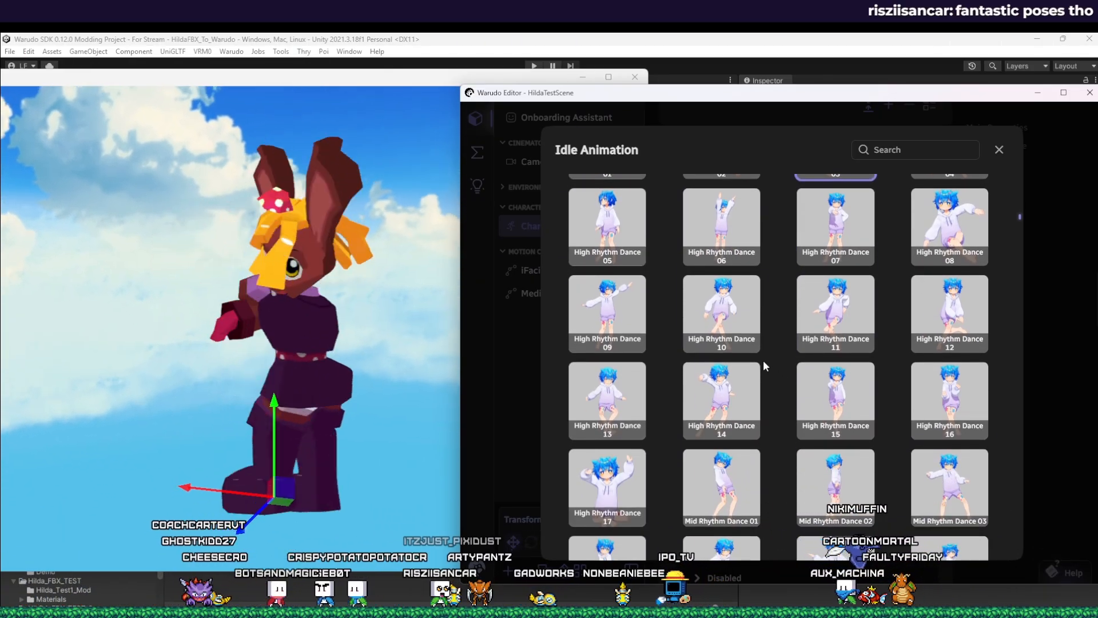
scroll(747, 361, down, 4)
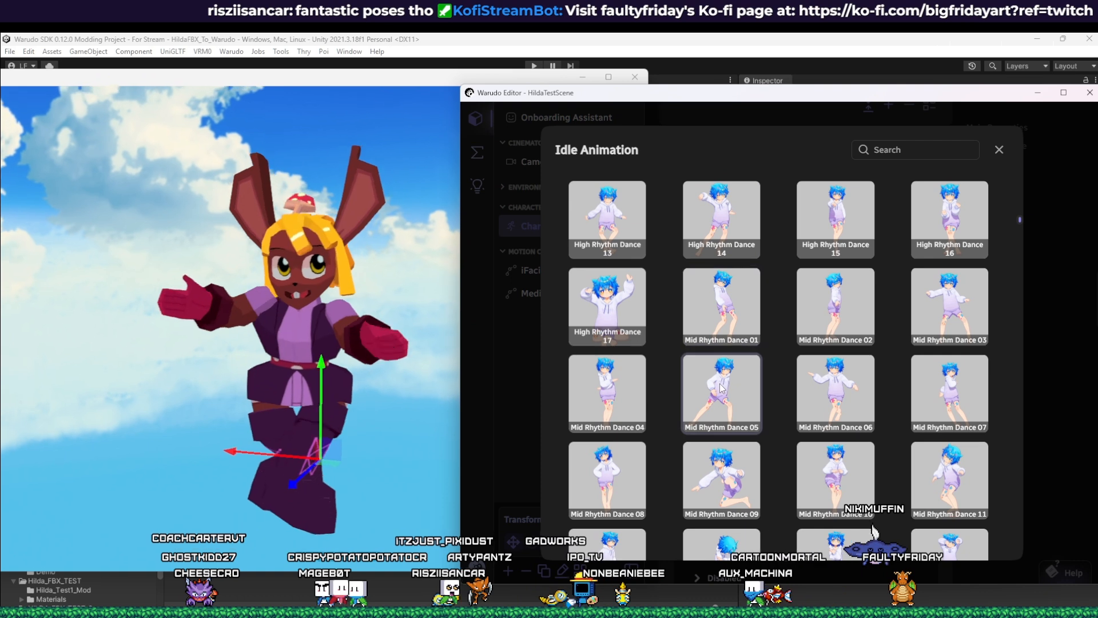
click(722, 386)
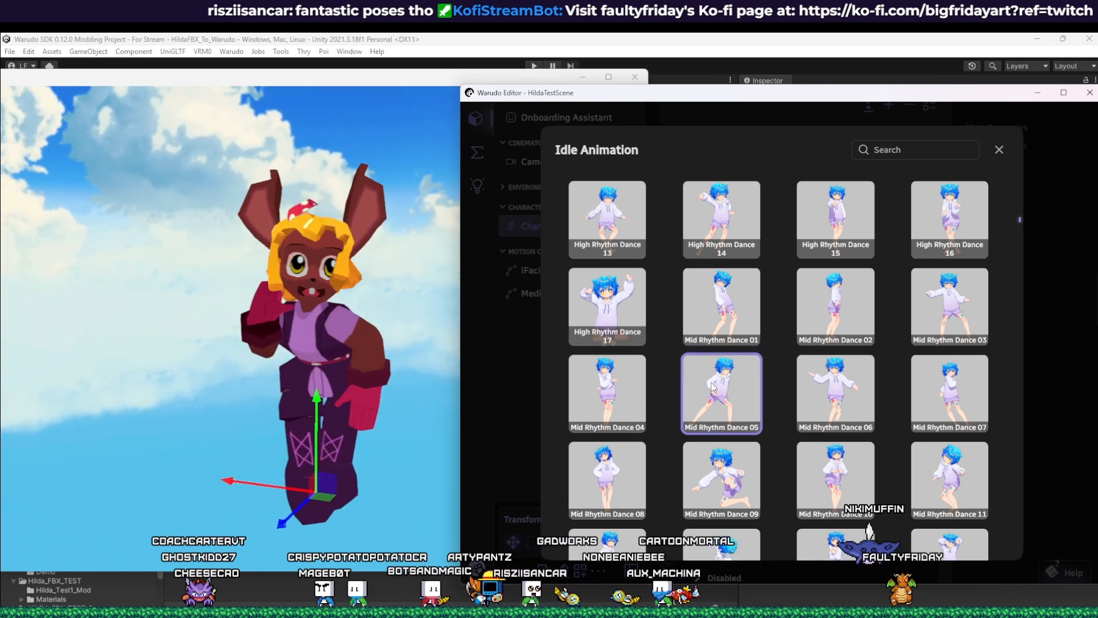
scroll(718, 387, down, 1)
scroll(718, 386, down, 3)
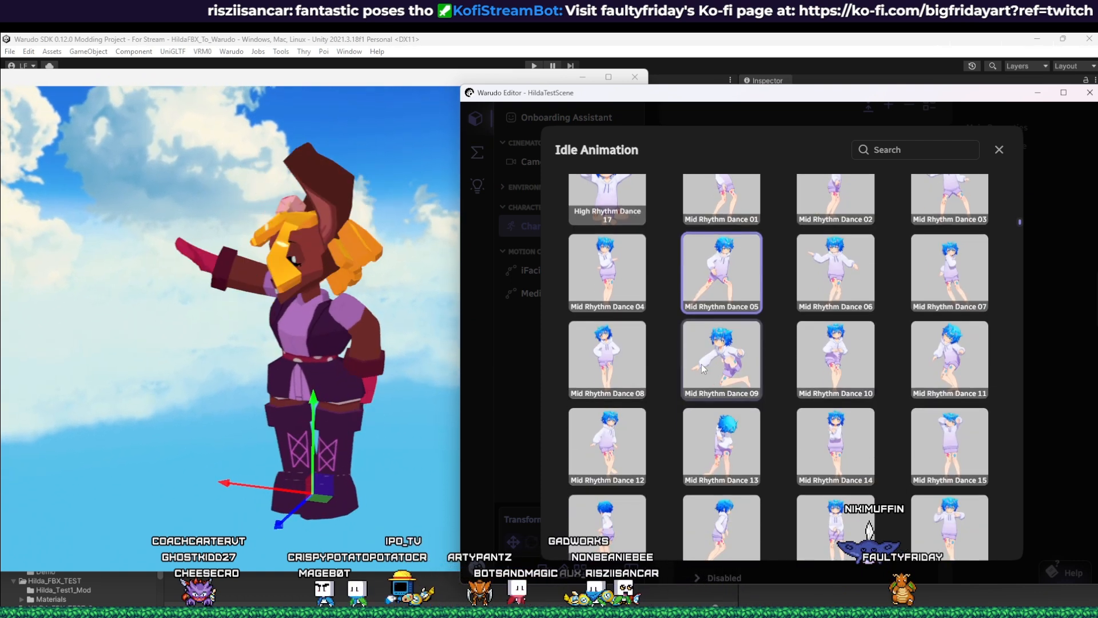
scroll(655, 410, down, 5)
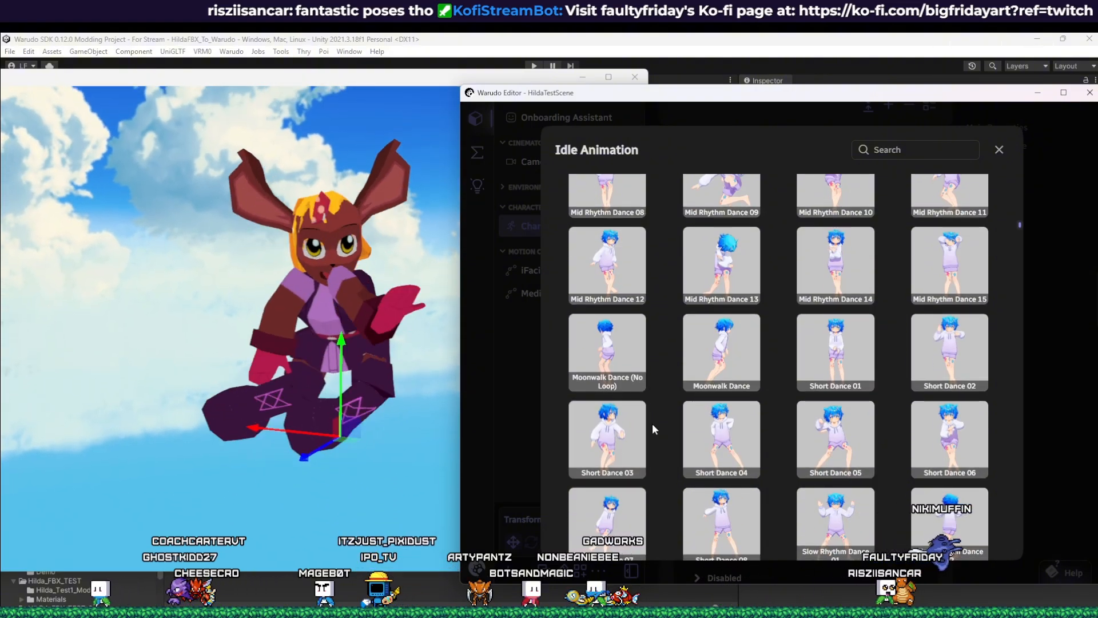
click(622, 436)
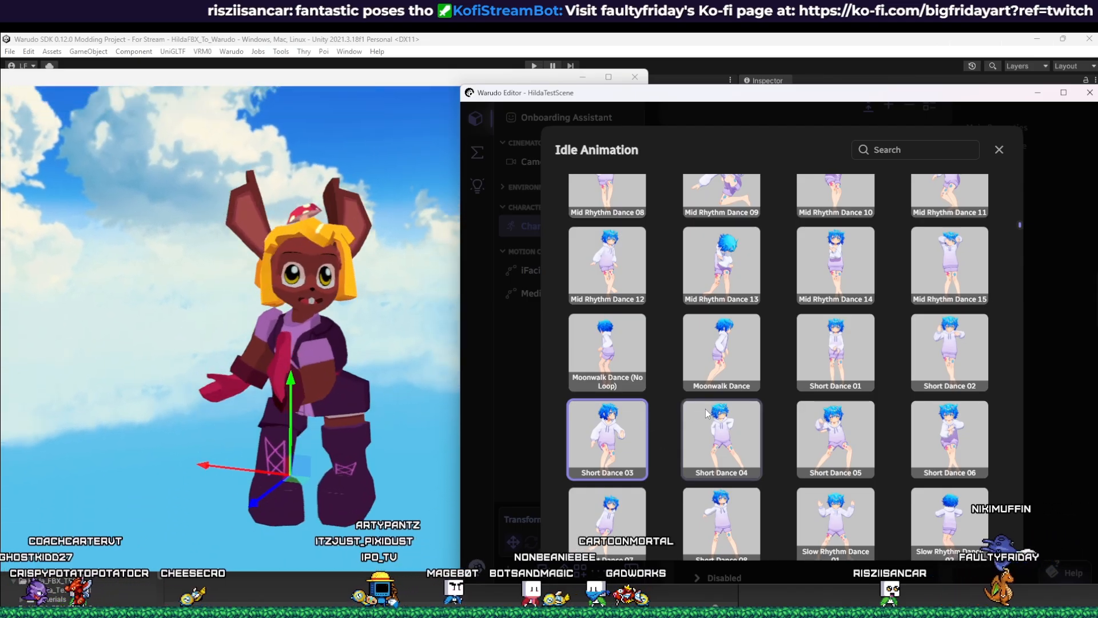
scroll(715, 418, down, 3)
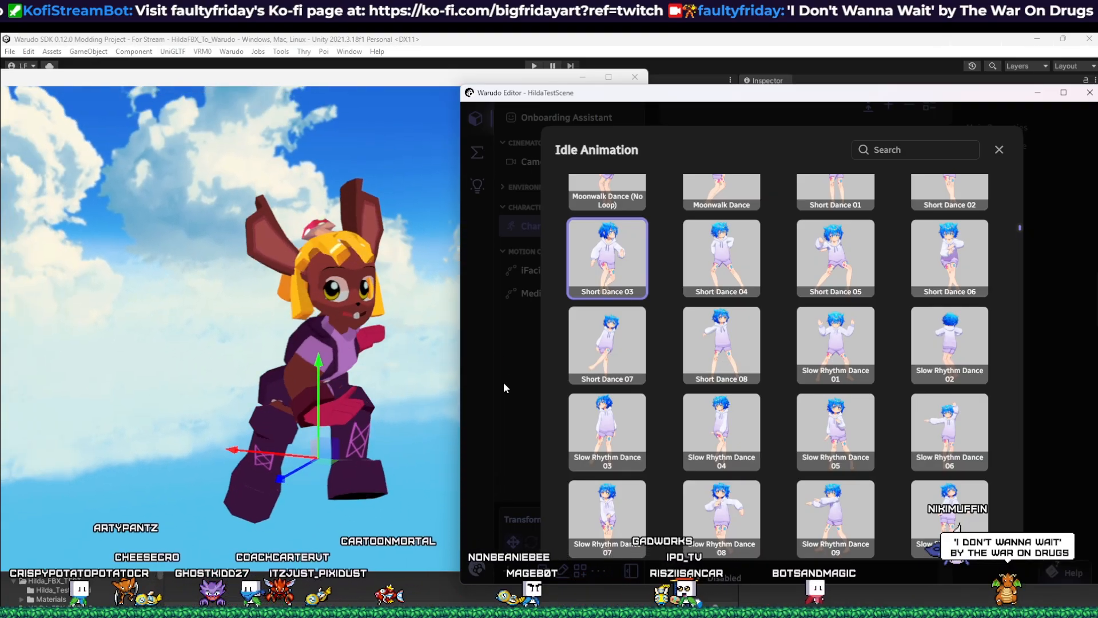
click(500, 386)
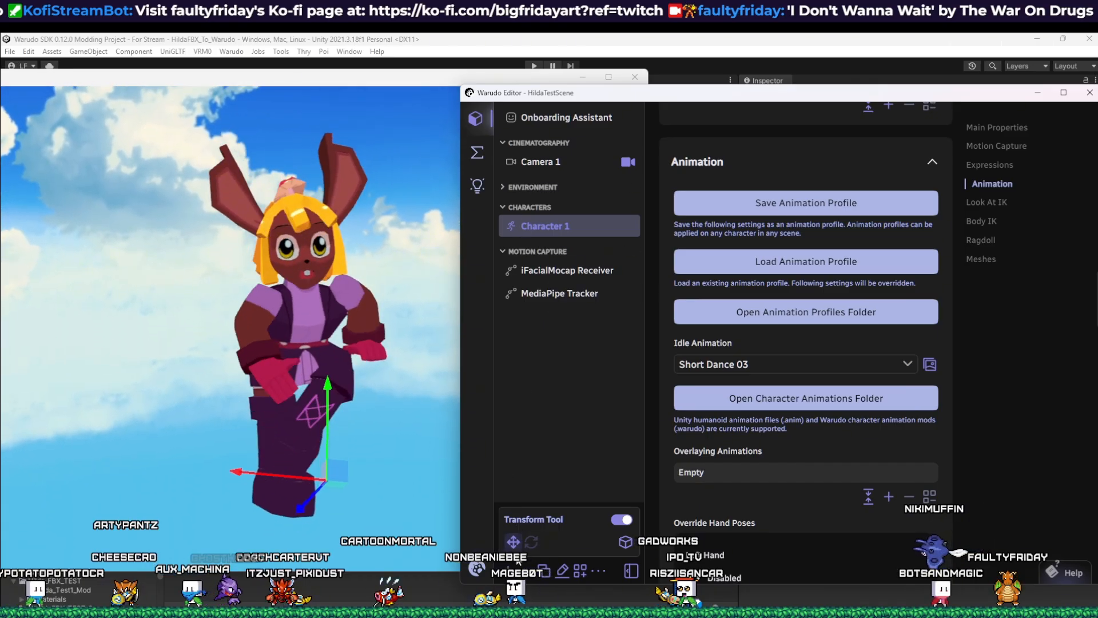
click(507, 569)
click(662, 367)
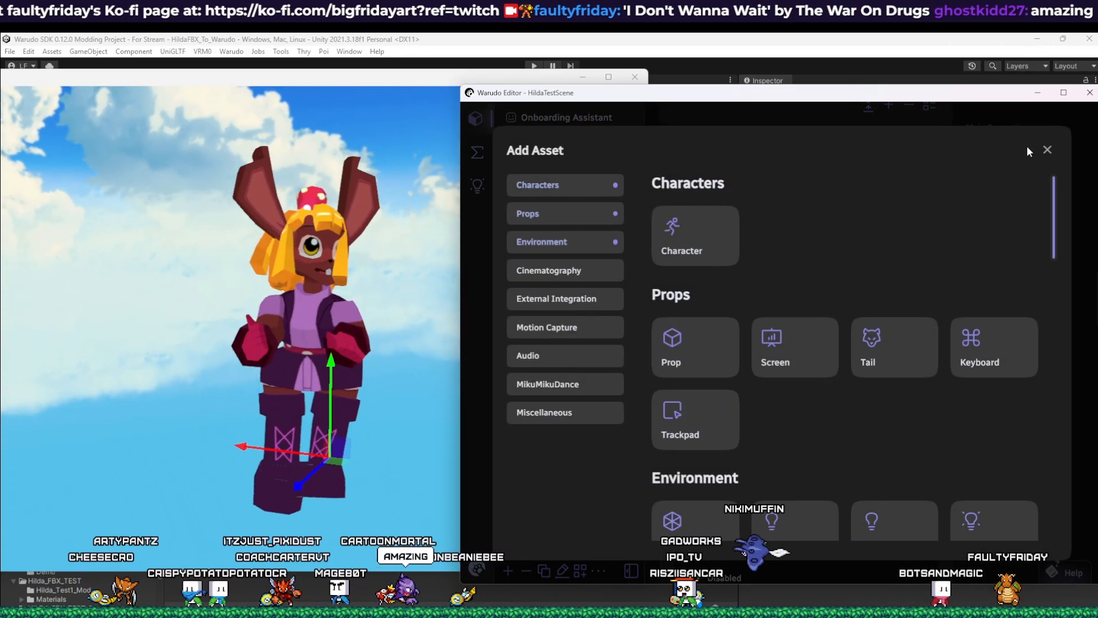
click(1048, 150)
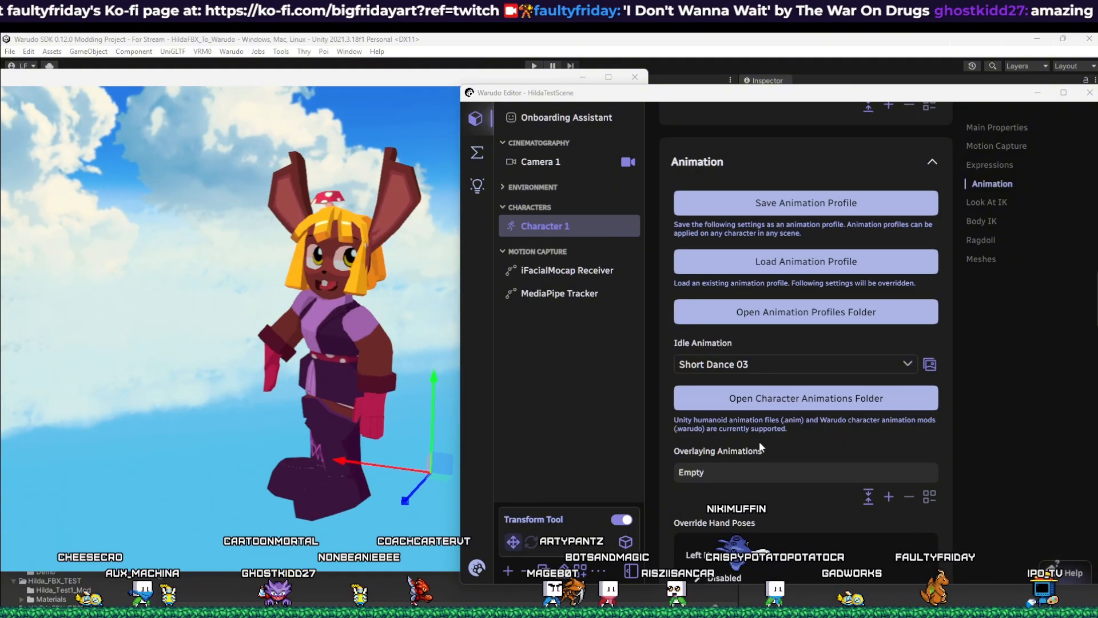
Step: Reopen the idle animation picker and try the poses 010_0051, 010_0050, 010_0040, 010_0041 and 010_0031, viewing the last one in the scene
scroll(760, 441, up, 2)
click(909, 483)
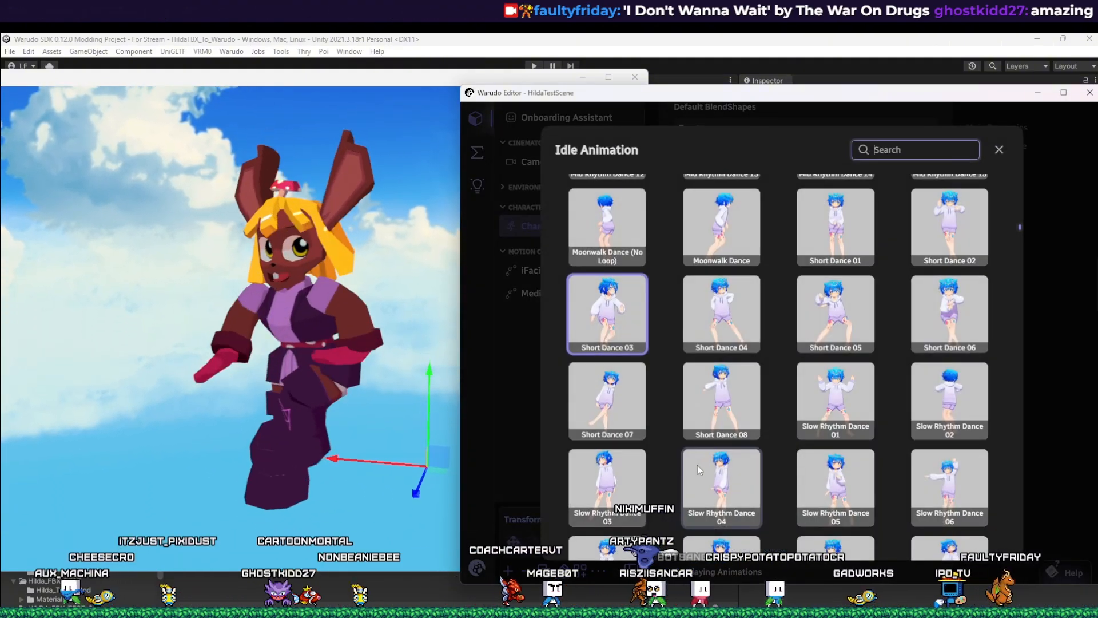
scroll(695, 468, down, 10)
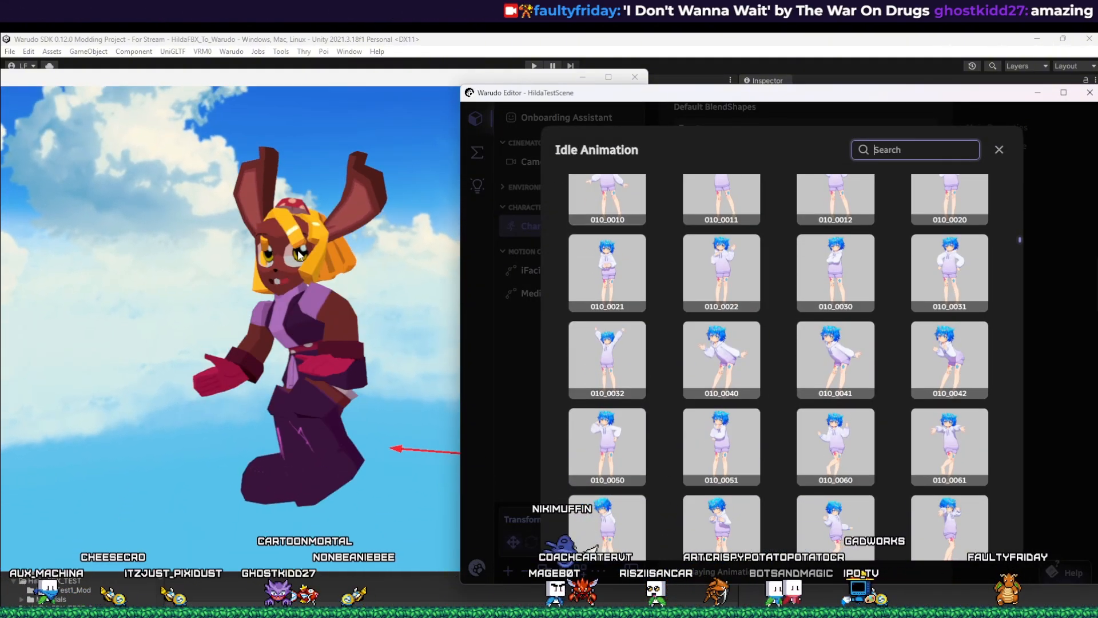
click(739, 438)
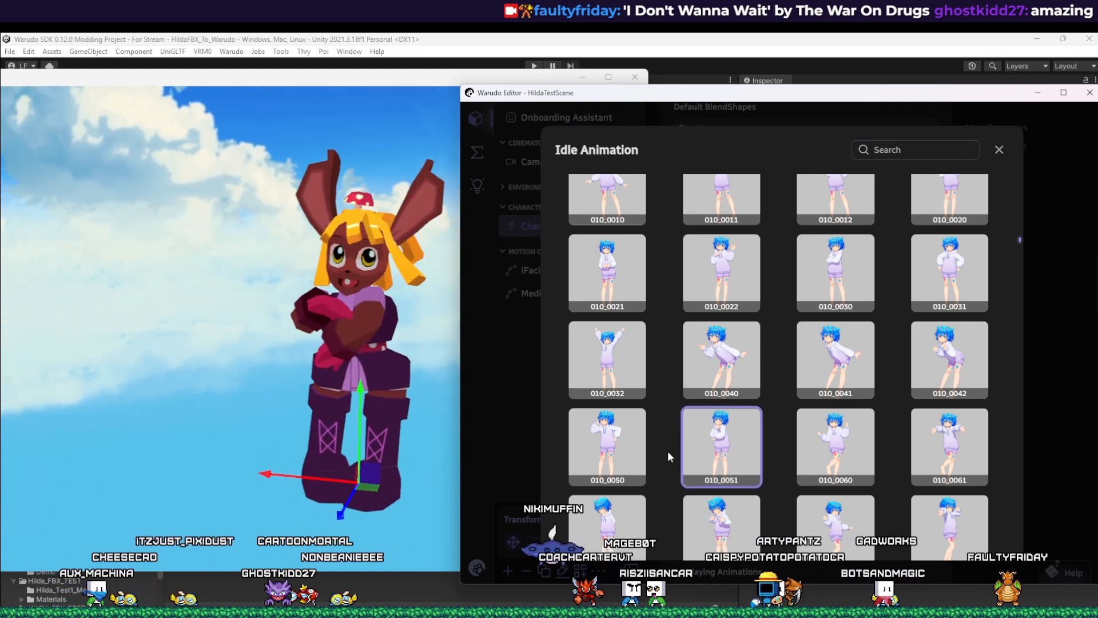
click(630, 429)
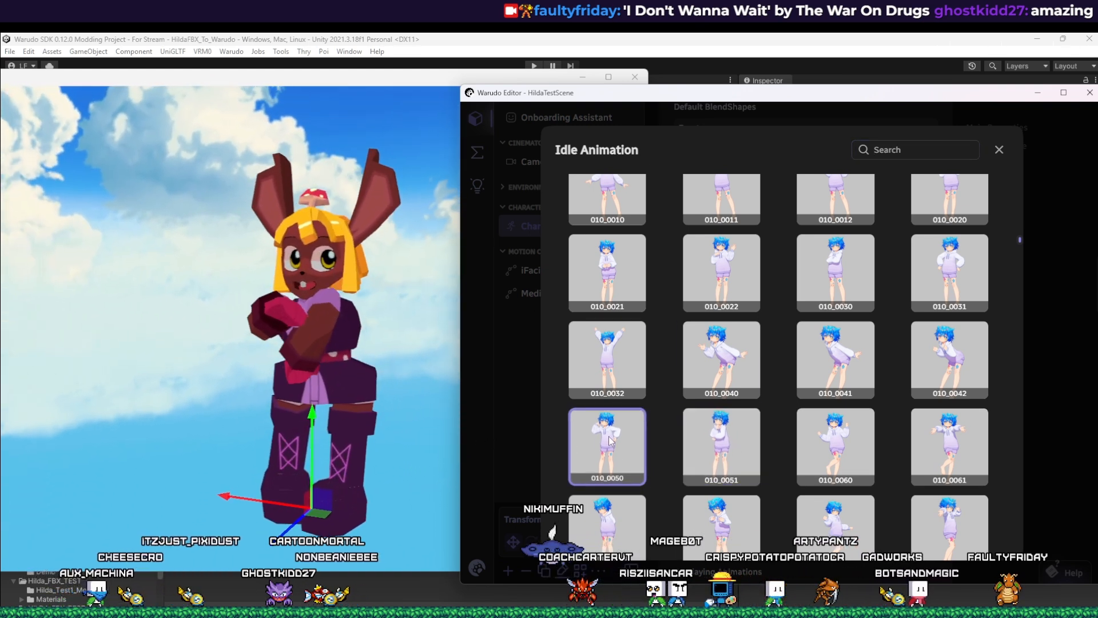
click(732, 357)
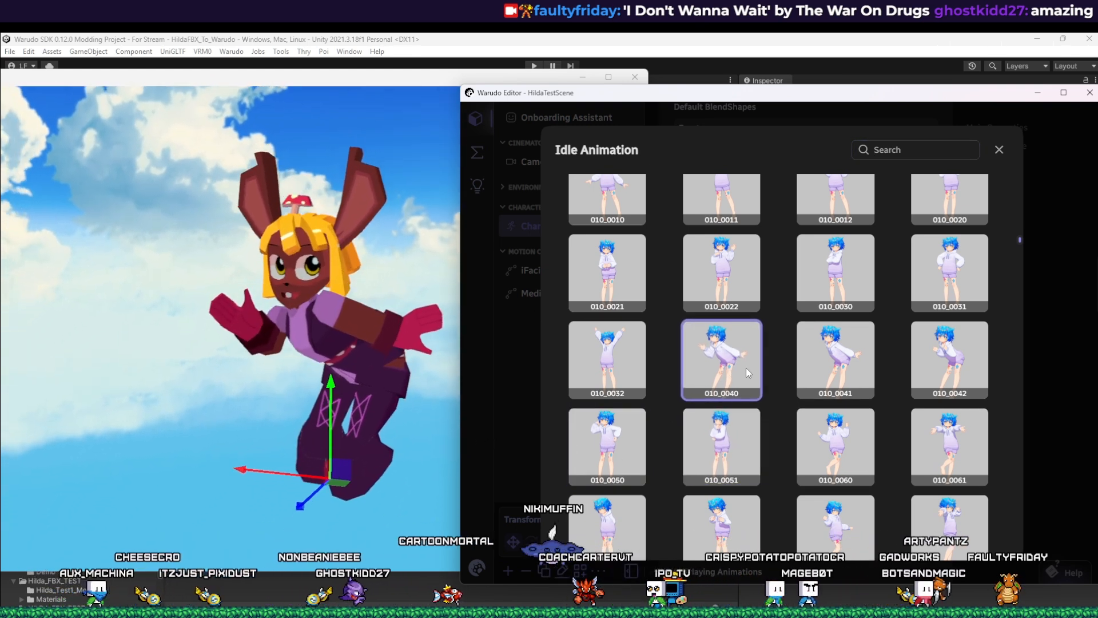
click(843, 365)
click(950, 271)
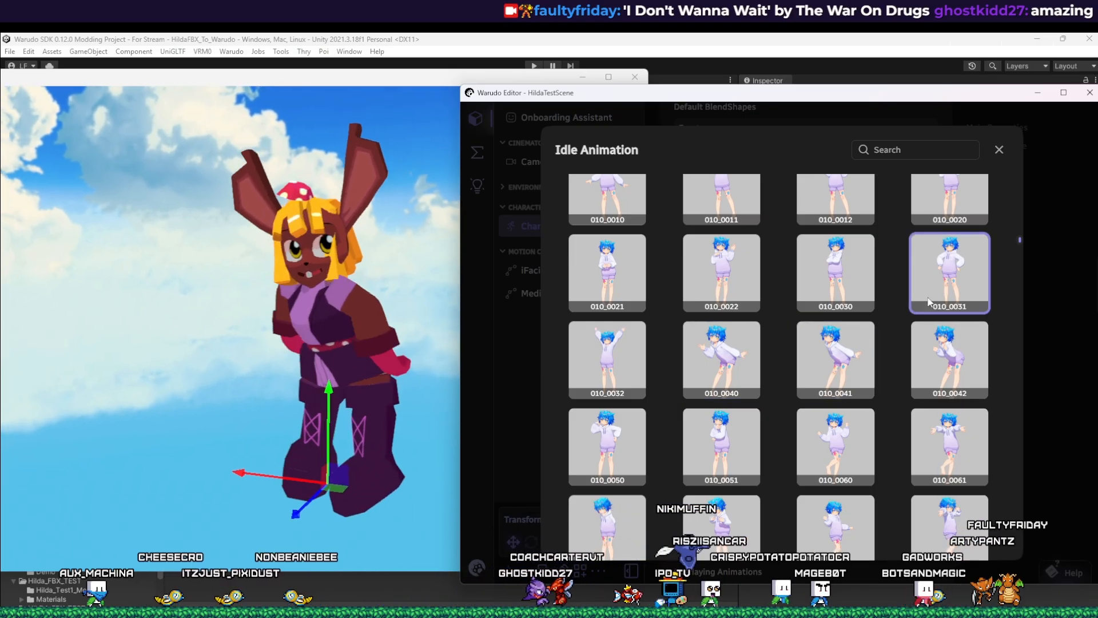
click(357, 432)
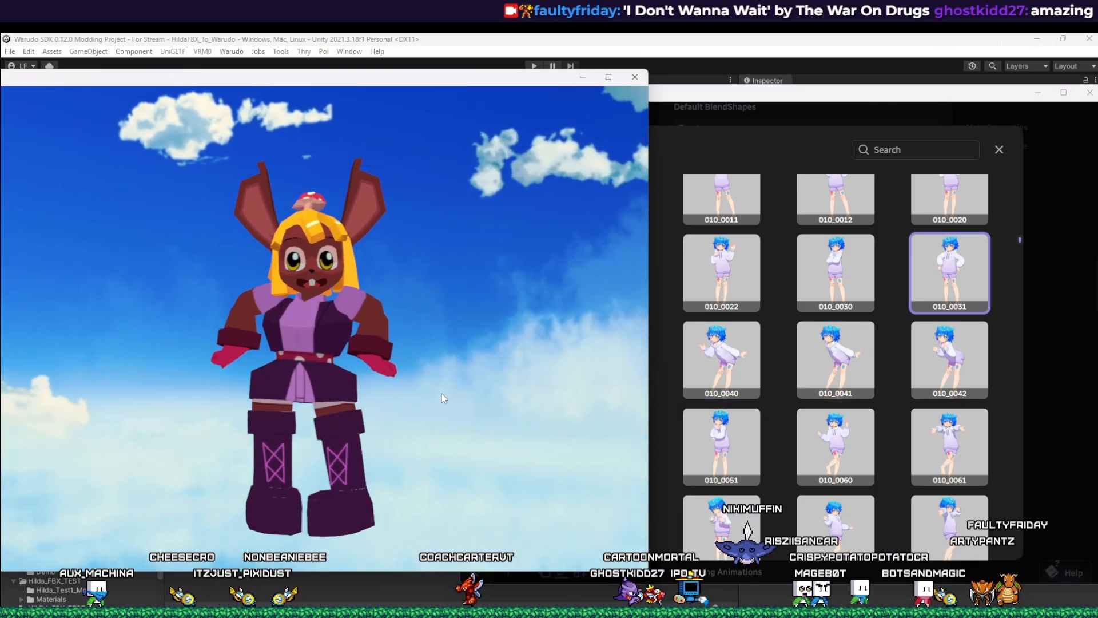
Step: Try the idle animations 010_0080, 010_0111 and 010_0120 and check the character's poses from different angles
scroll(847, 366, down, 3)
click(850, 382)
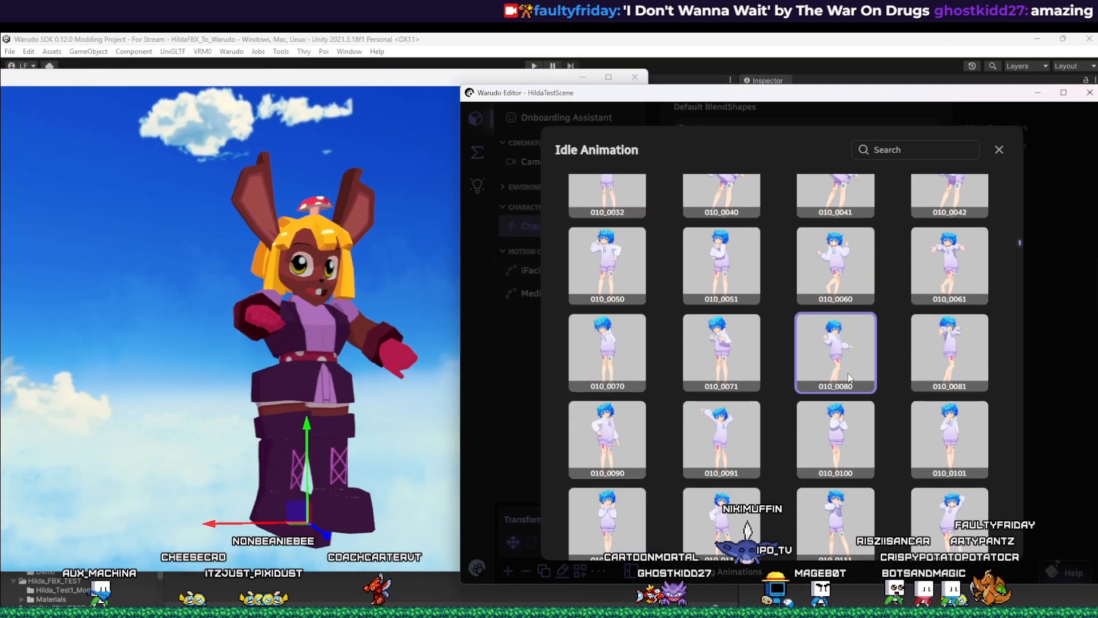
click(313, 424)
drag(309, 424, 425, 434)
scroll(808, 336, down, 2)
click(822, 421)
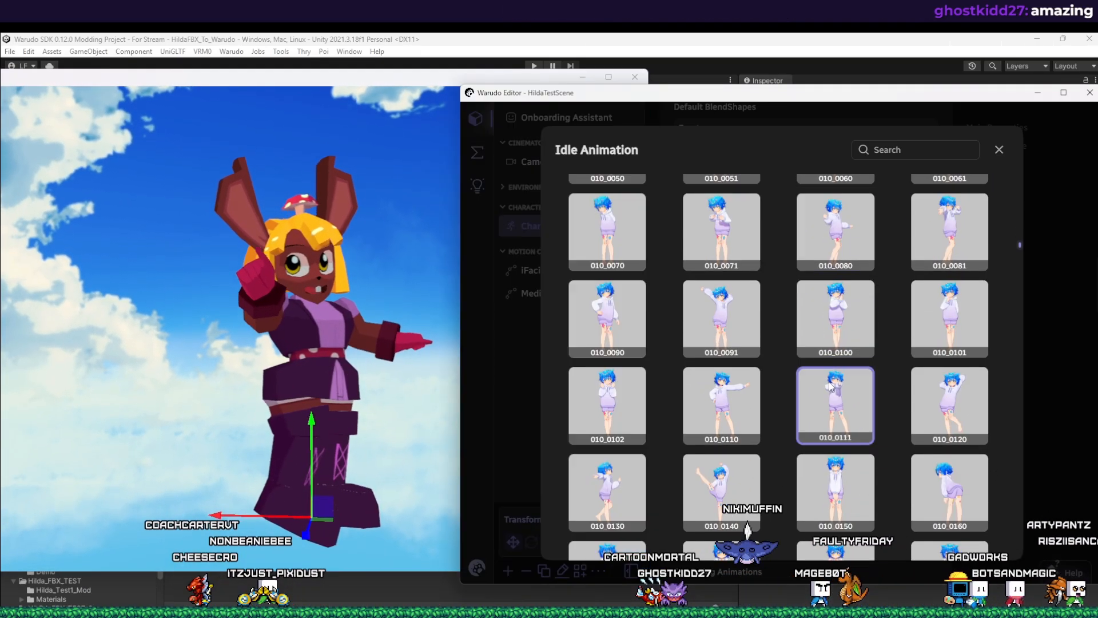
click(945, 412)
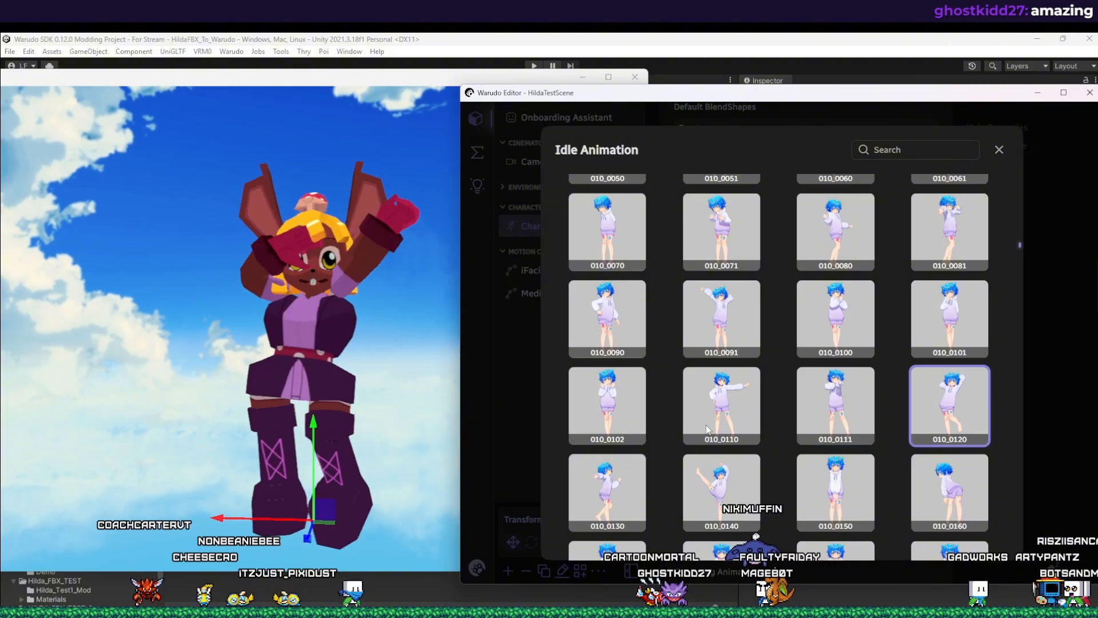
click(390, 434)
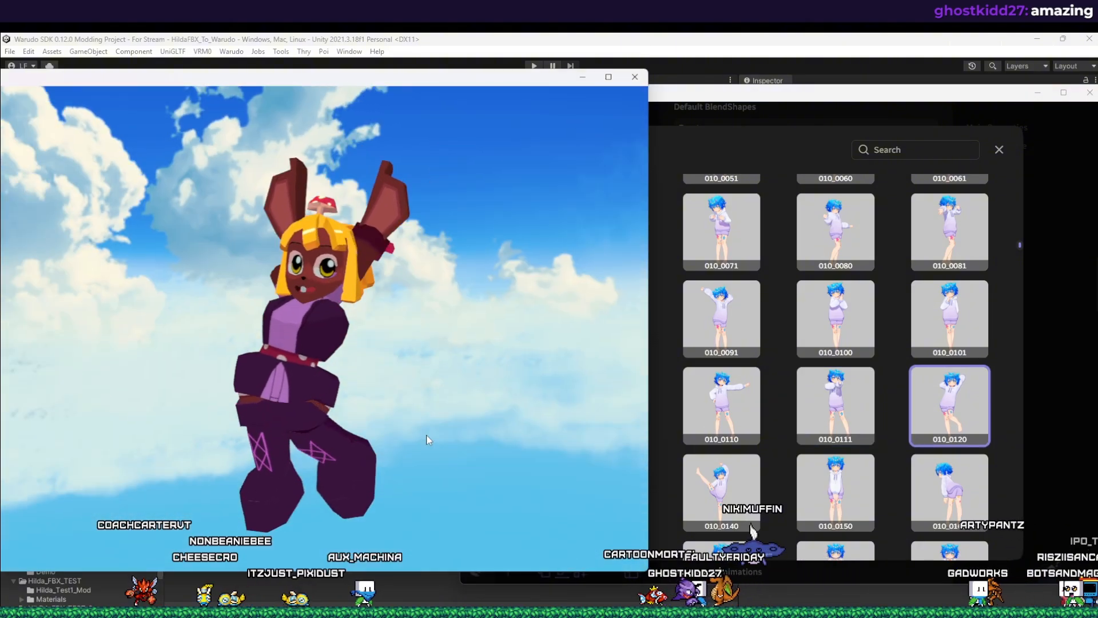
drag(427, 435, 543, 434)
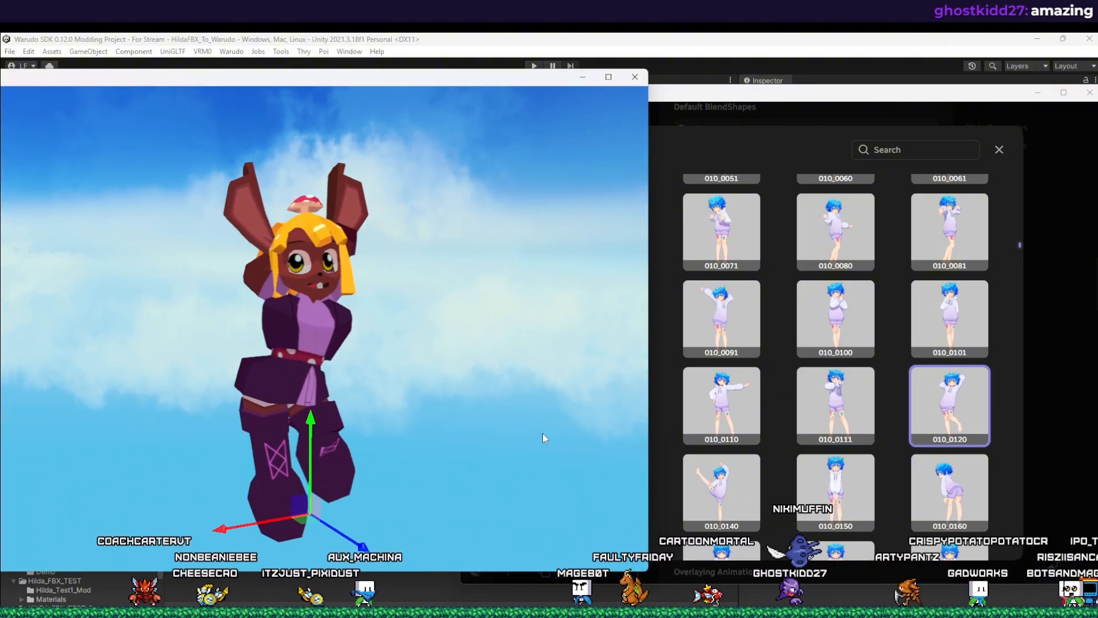
Step: Set the idle animation to 010_0150 and view the character's pose from the front
click(843, 489)
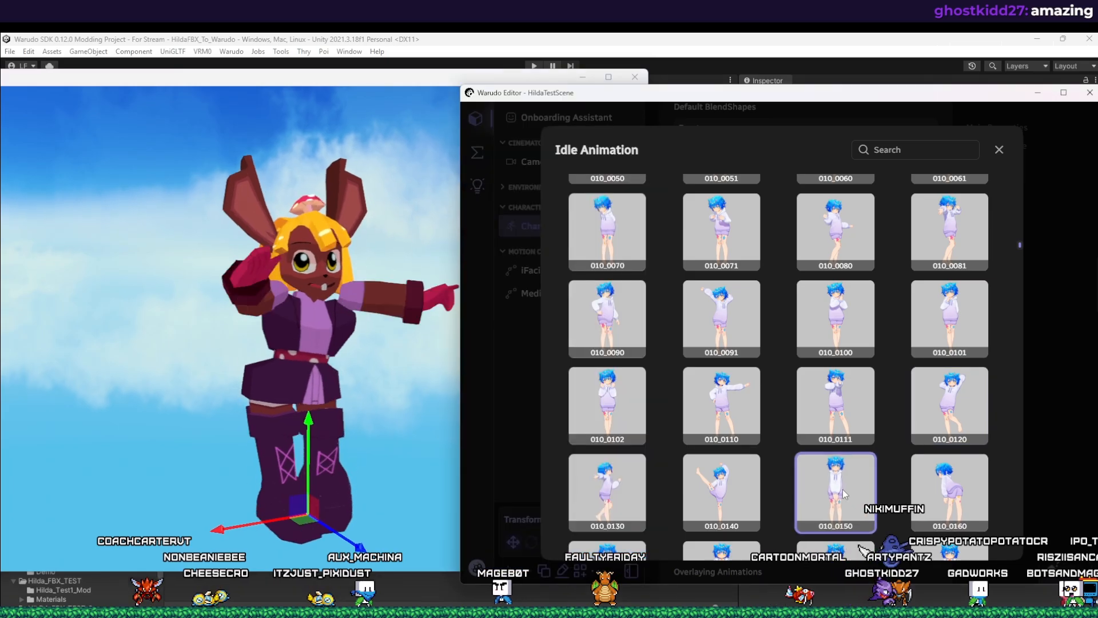
click(400, 466)
drag(400, 472, 368, 472)
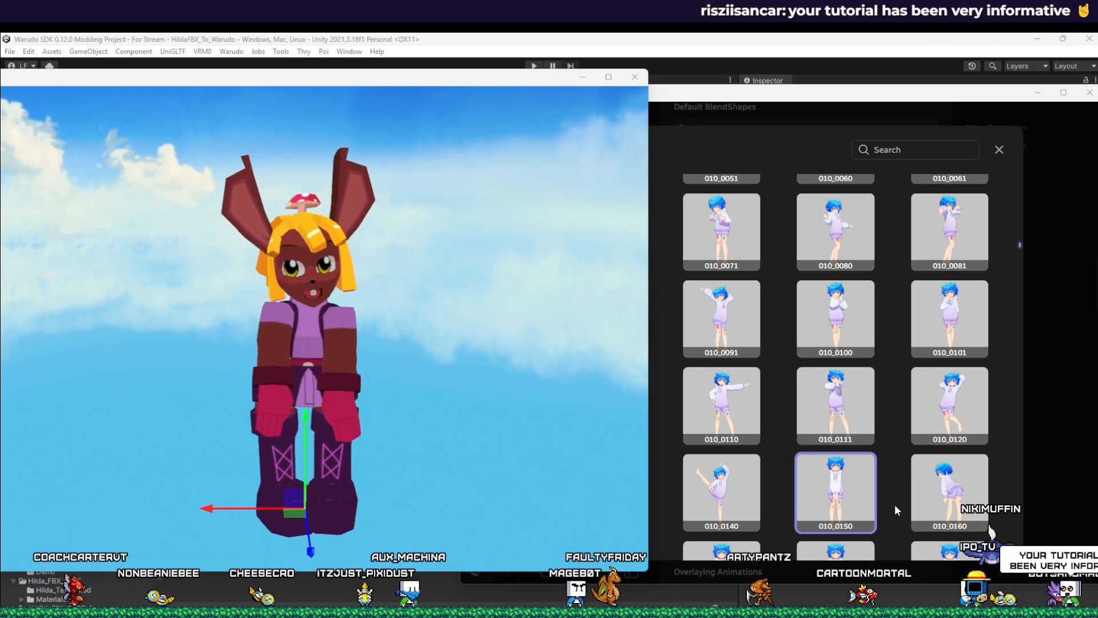
Step: Try the idle animations 010_0160 and 010_0173, and close the animation picker with 010_0191 applied
click(949, 506)
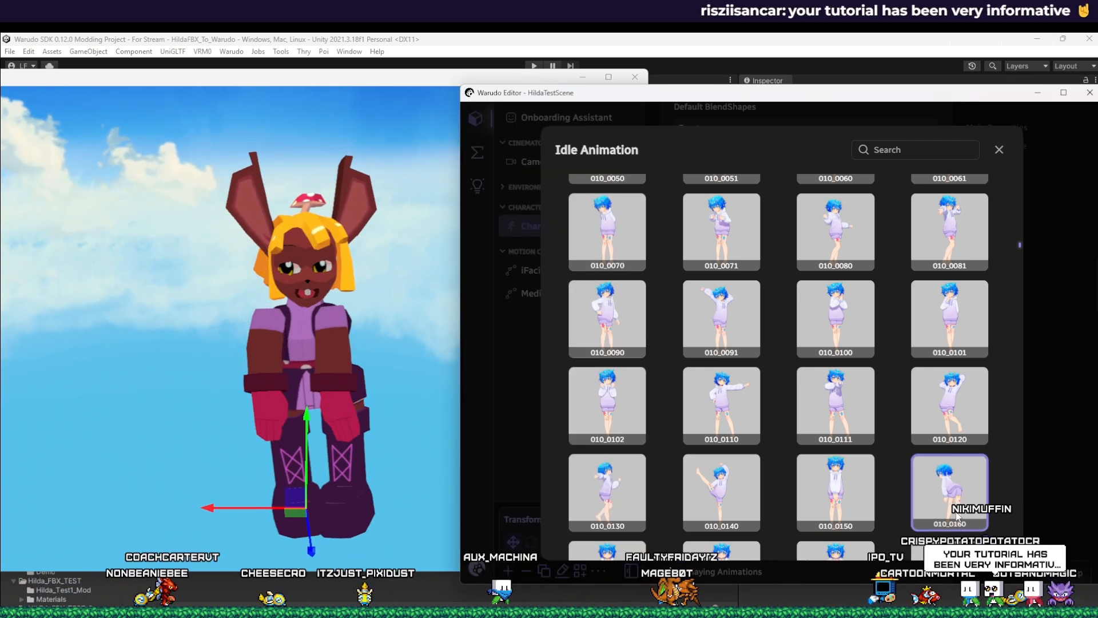
scroll(864, 503, down, 2)
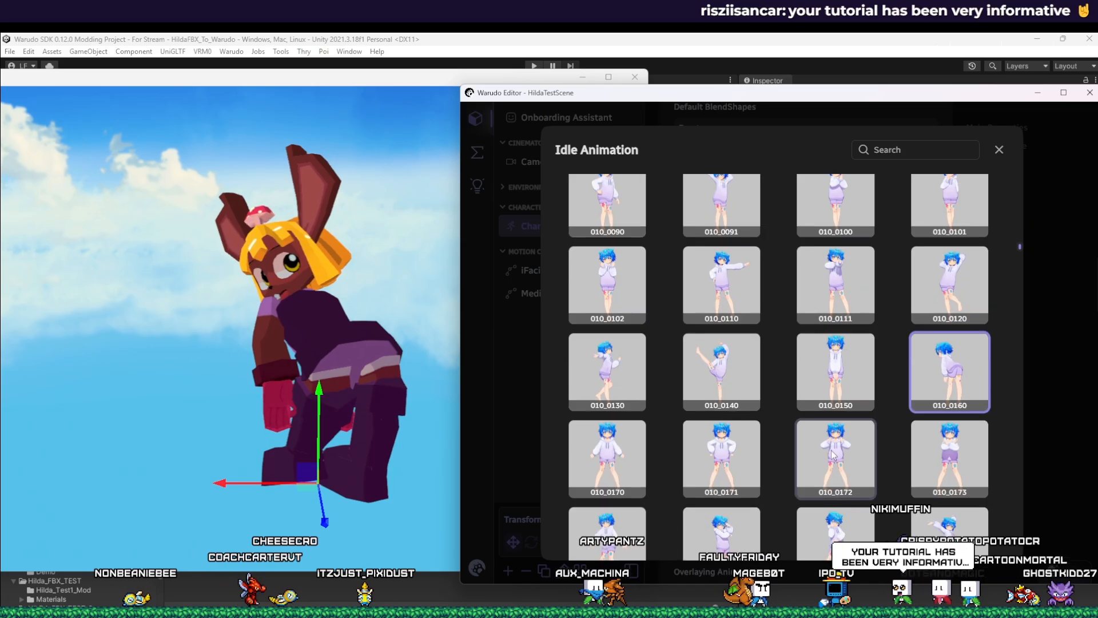
click(936, 453)
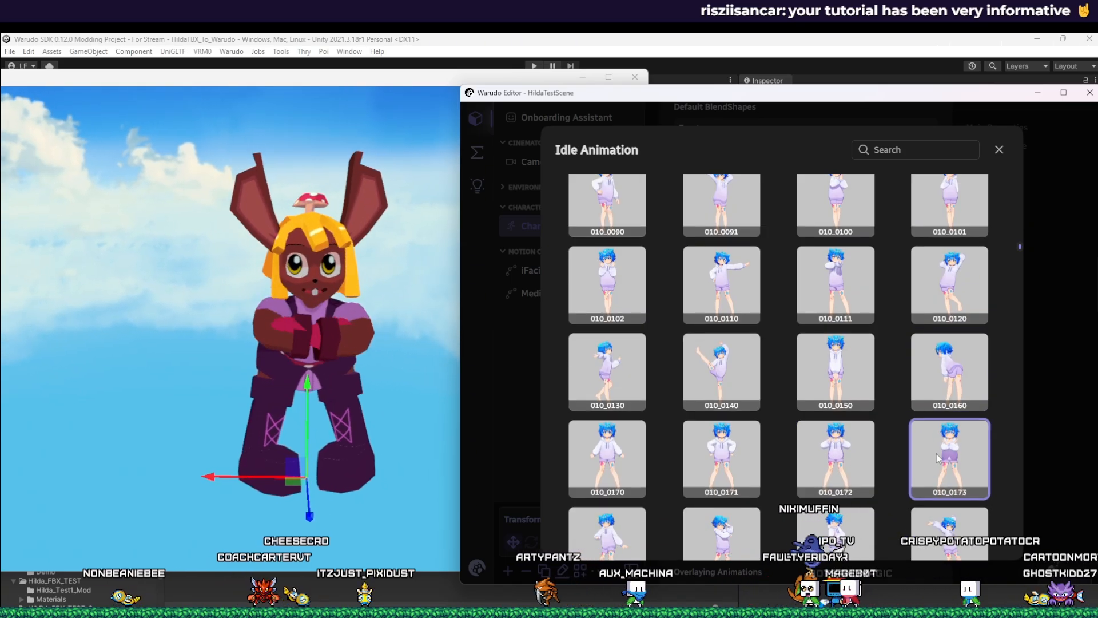
scroll(914, 468, down, 2)
click(832, 446)
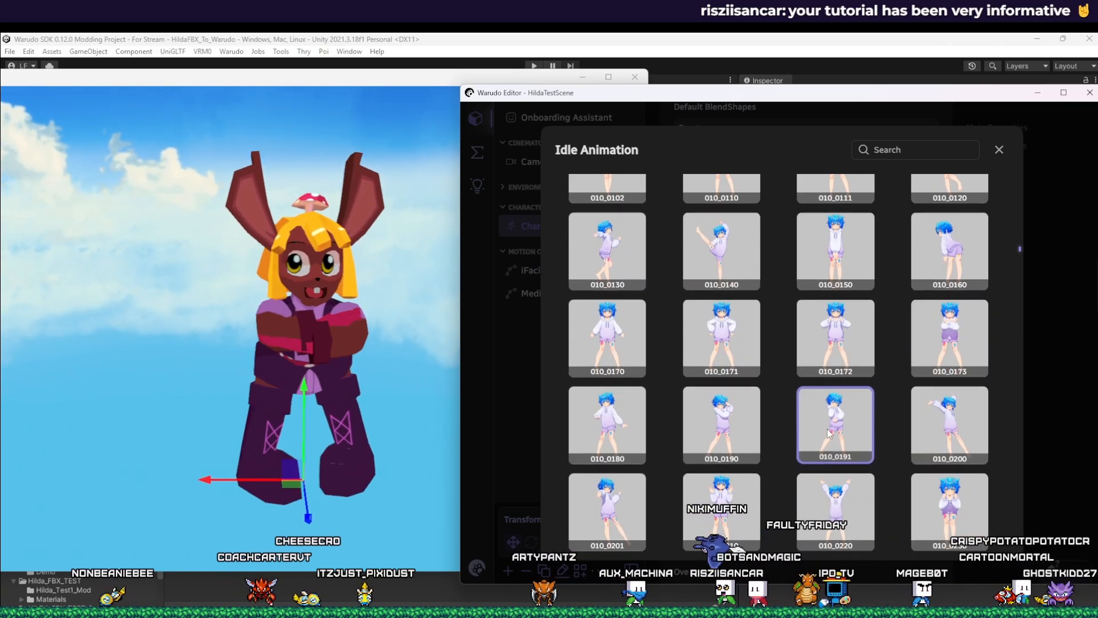
click(477, 465)
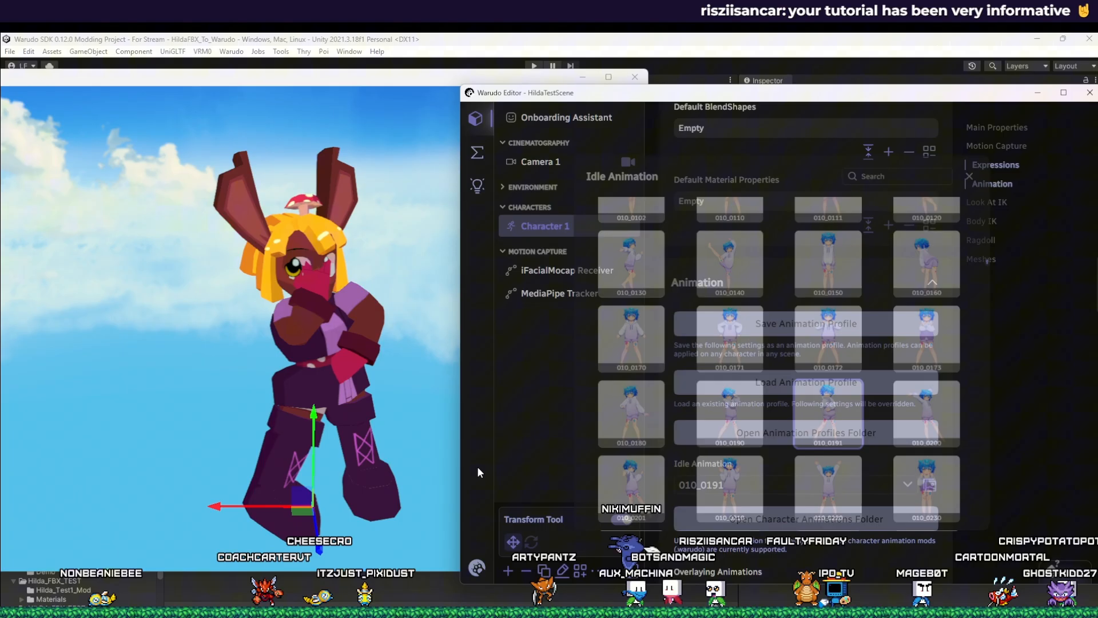
Step: Adjust the X rotation offset of the Left Lower Arm bone in the additional bone offsets and collapse its entry
scroll(736, 435, down, 6)
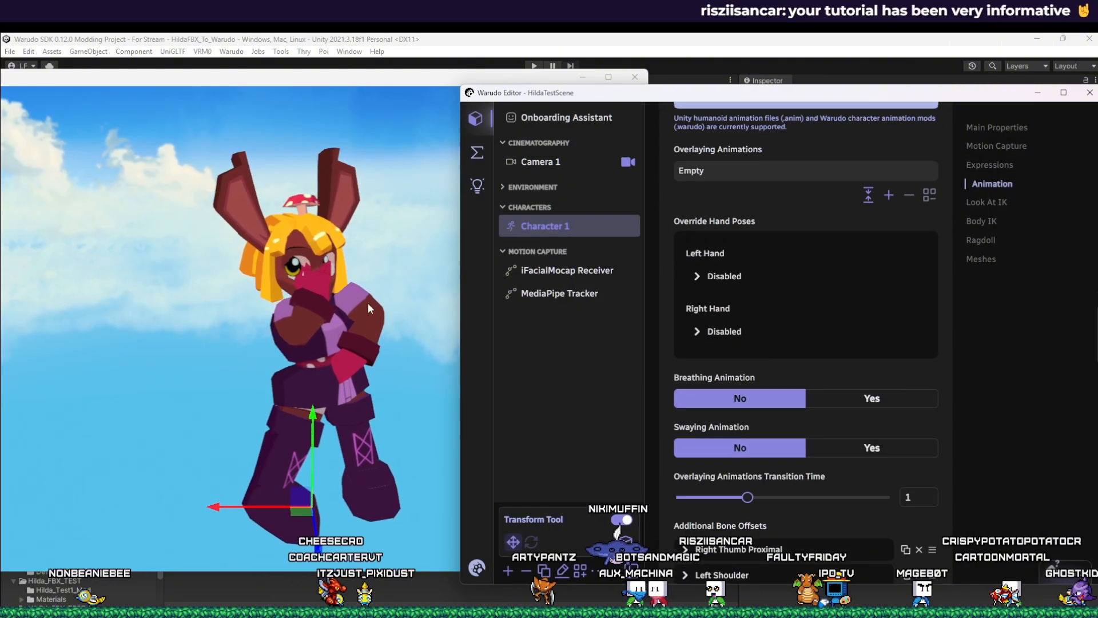
scroll(780, 410, down, 3)
scroll(836, 410, down, 1)
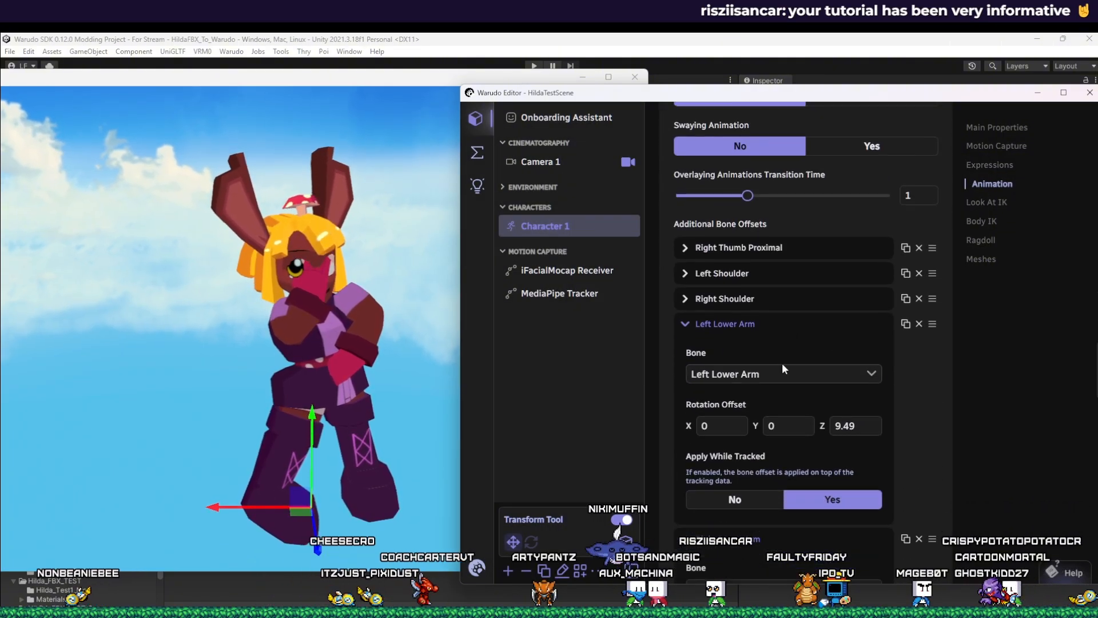
click(784, 377)
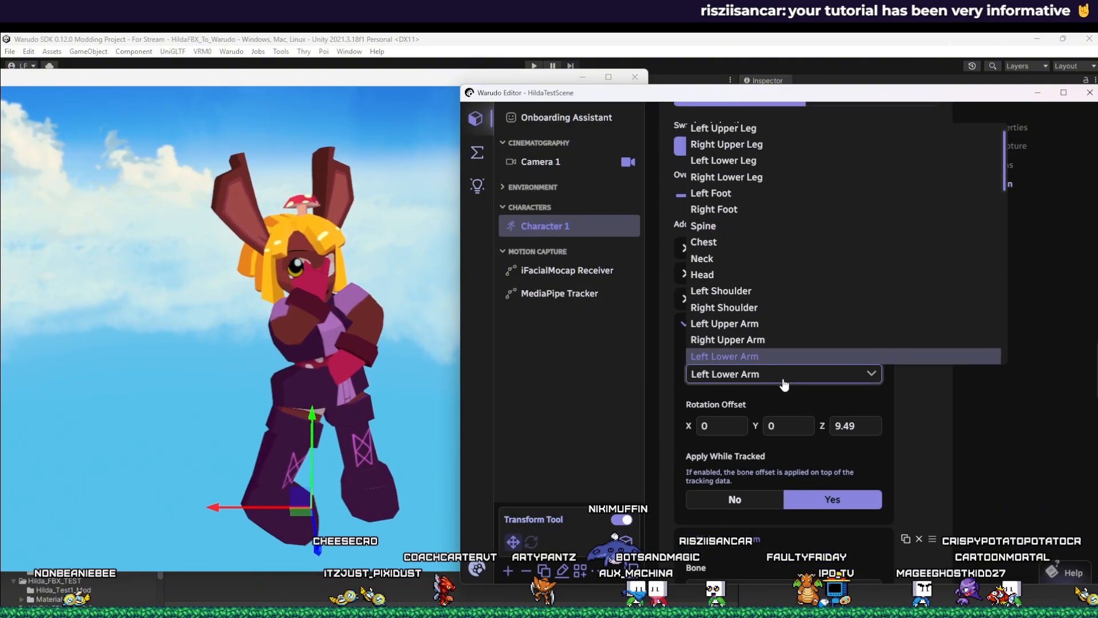
click(870, 401)
drag(856, 426, 851, 425)
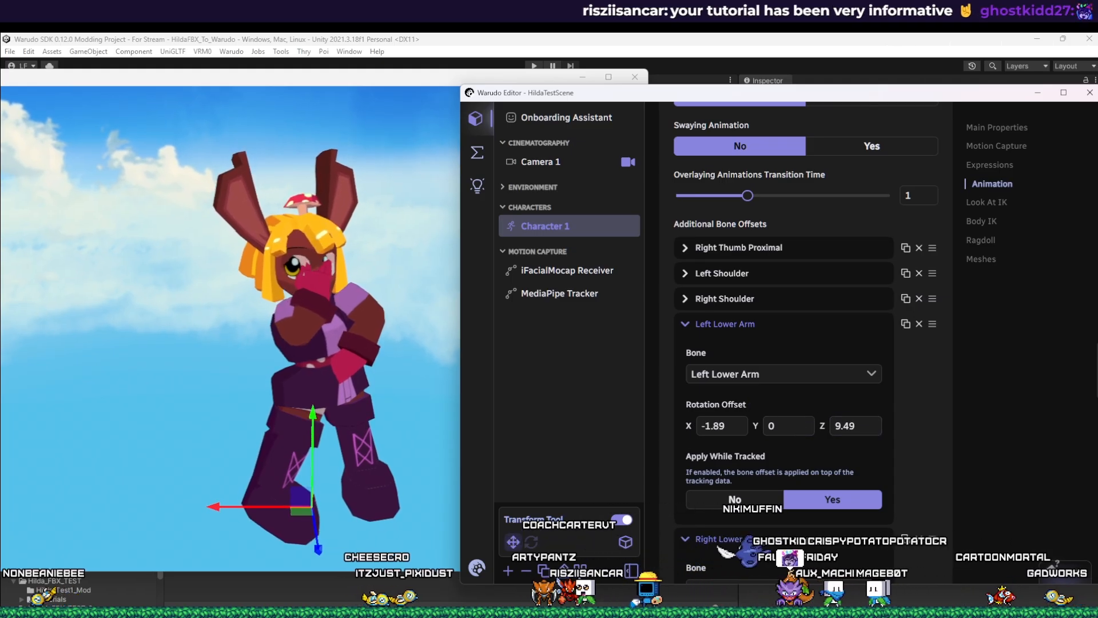
drag(722, 426, 661, 426)
click(686, 322)
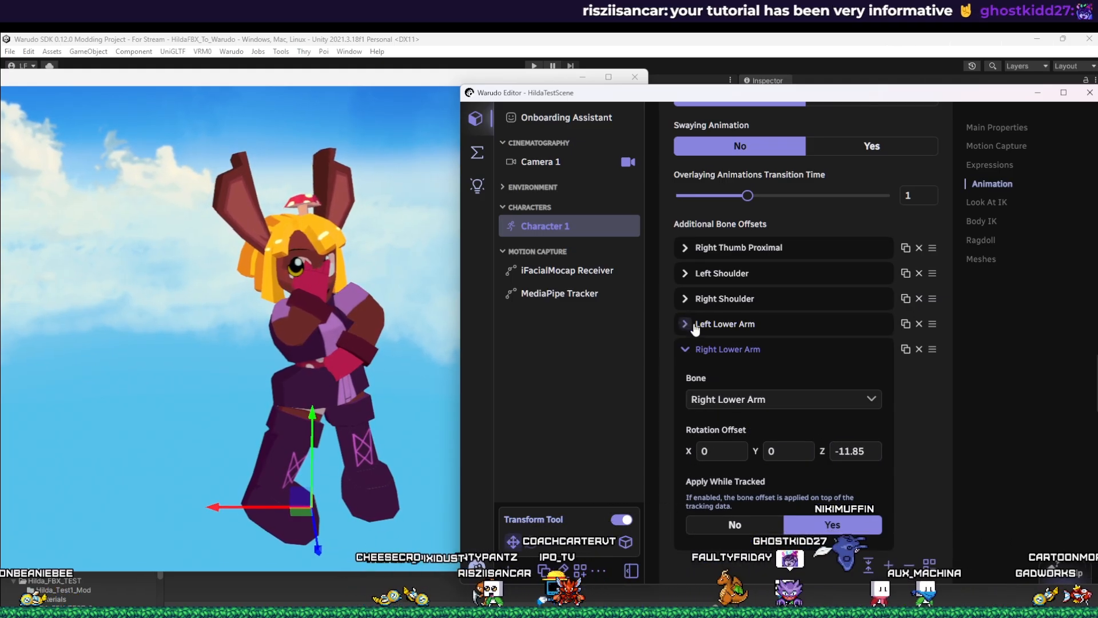
Step: Set the Right Lower Arm bone's Y rotation offset to 16.52 and check the raised hand's pose in the scene
drag(788, 451, 809, 451)
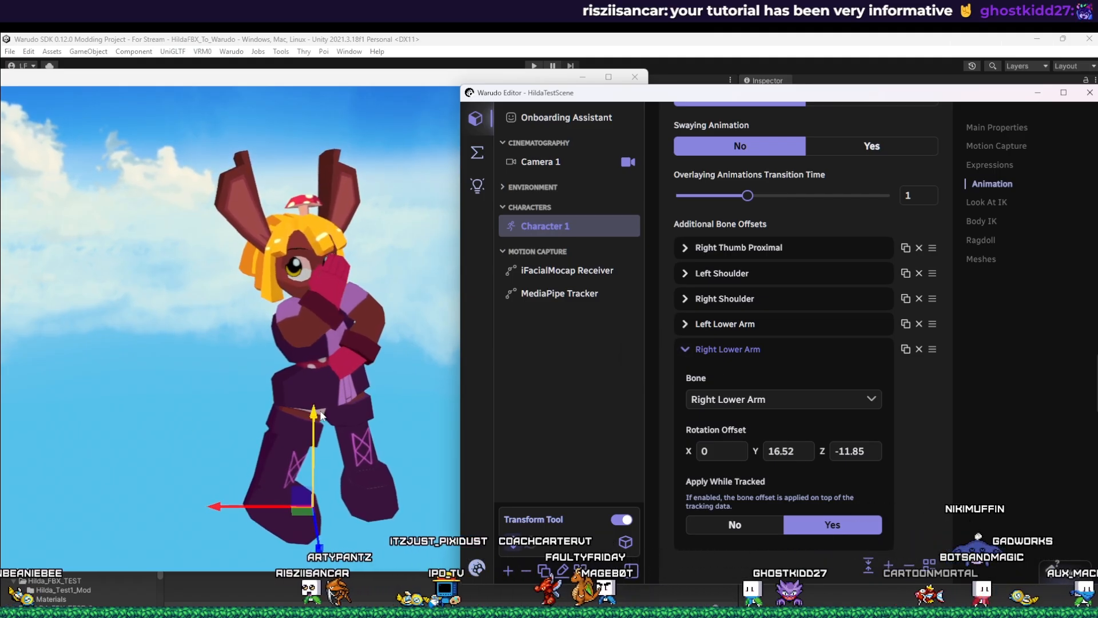
drag(321, 414, 260, 372)
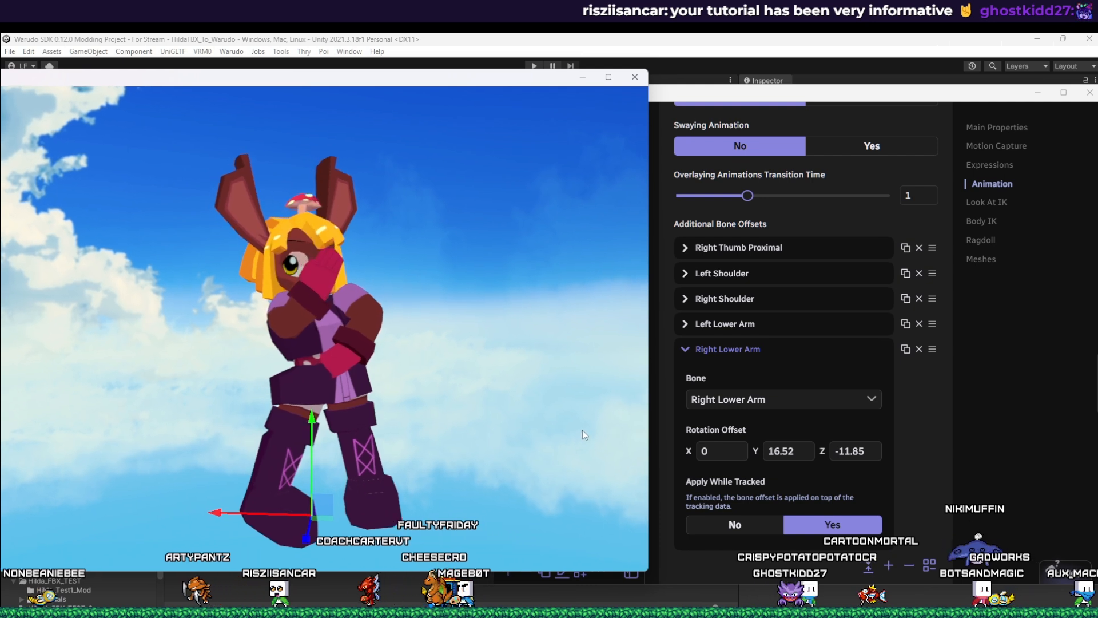